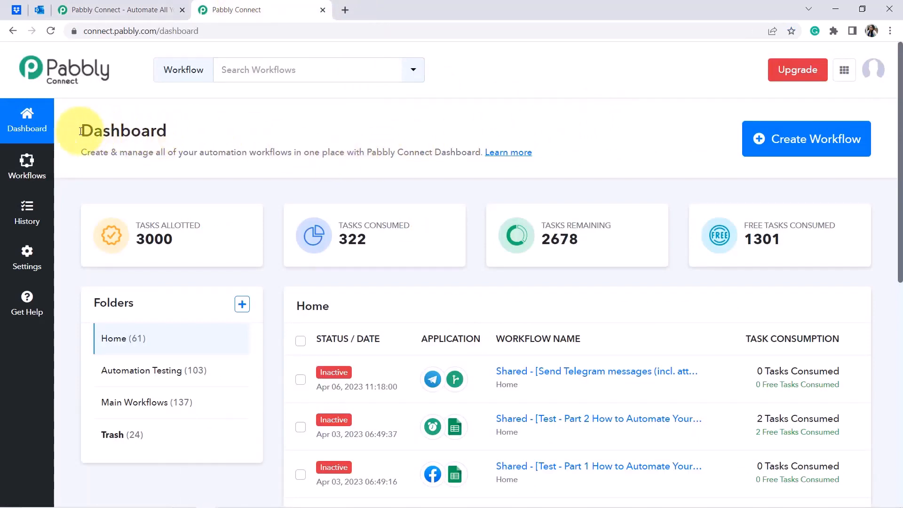
Create a workflow by pasting the name 'Get Email about every File Upload in Specific Dropbox Folder'.
left_click_drag(80, 132, 360, 156)
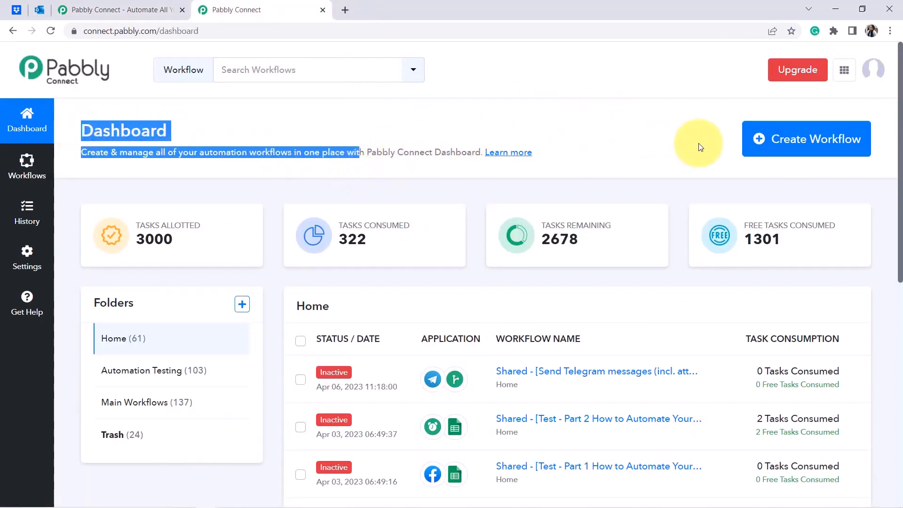
left_click(776, 148)
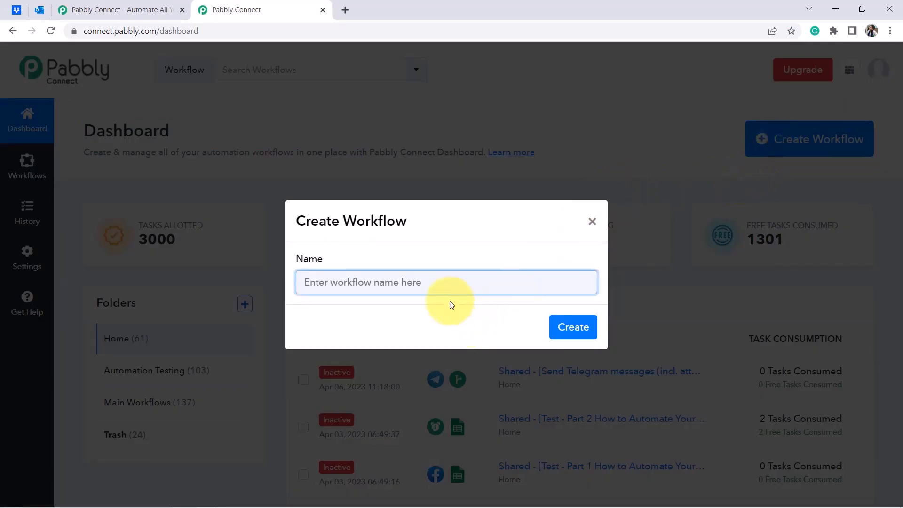
type("Get Email about every File Upload in Specific Dropbox Folder")
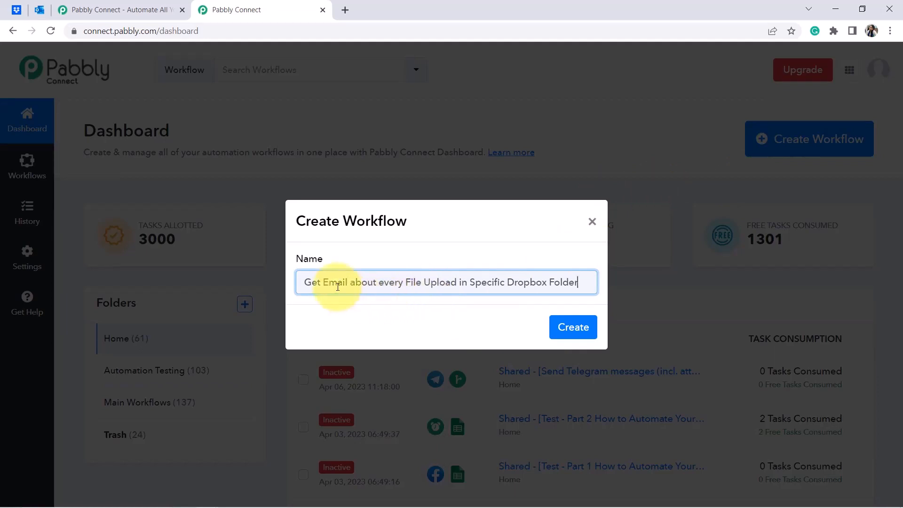
left_click_drag(319, 276, 395, 282)
left_click(544, 282)
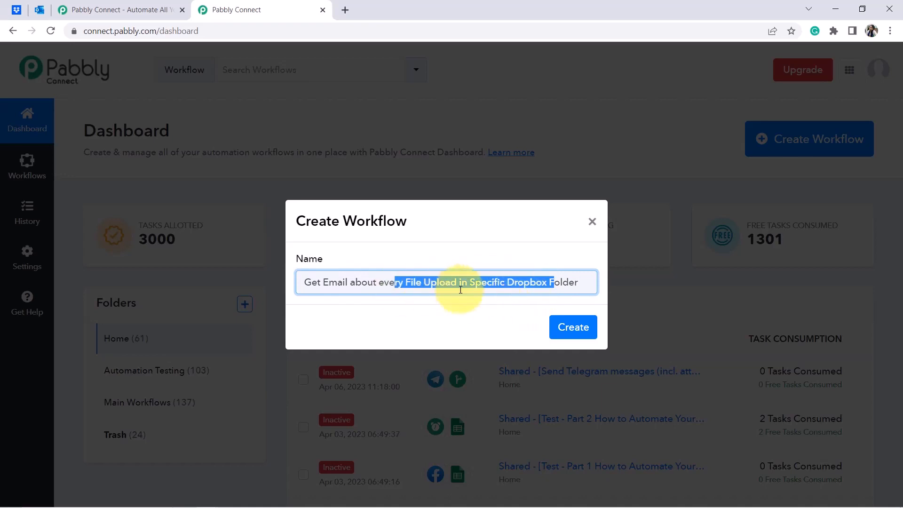
left_click(565, 328)
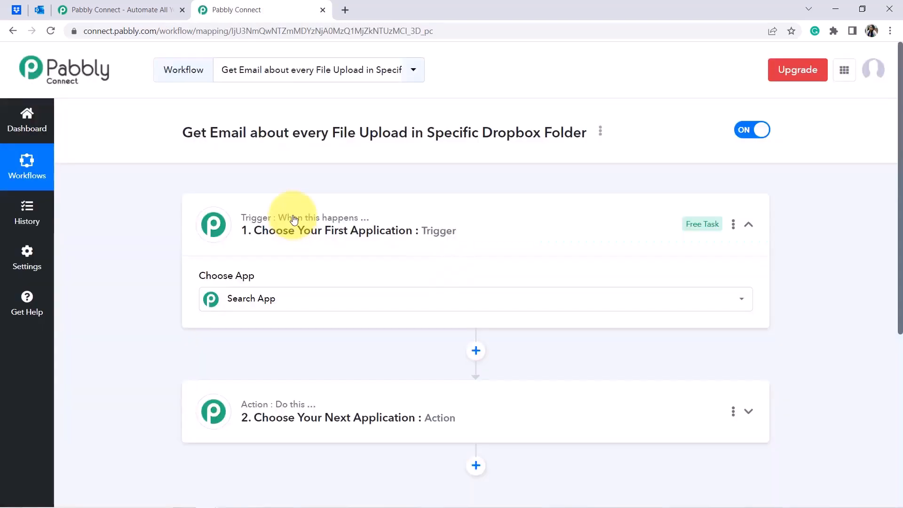
Search 'dro' and pick Dropbox as the trigger app.
left_click(295, 300)
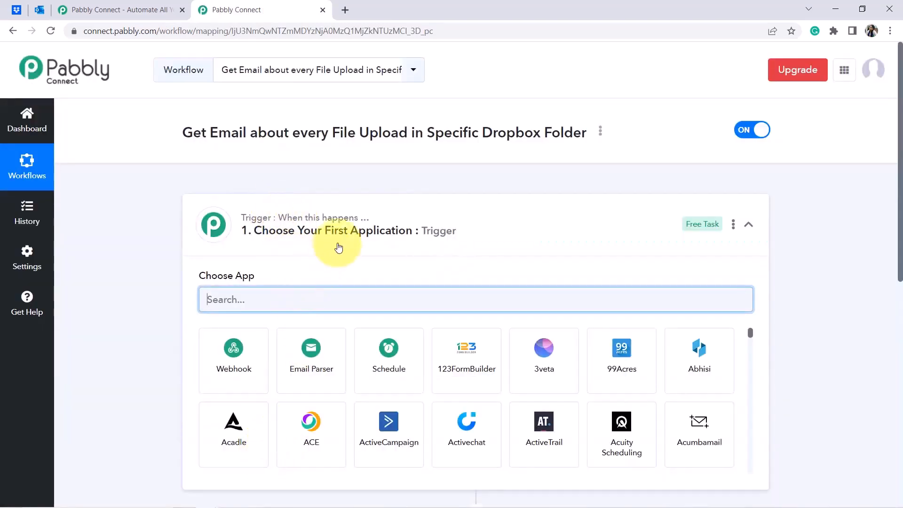
left_click(346, 240)
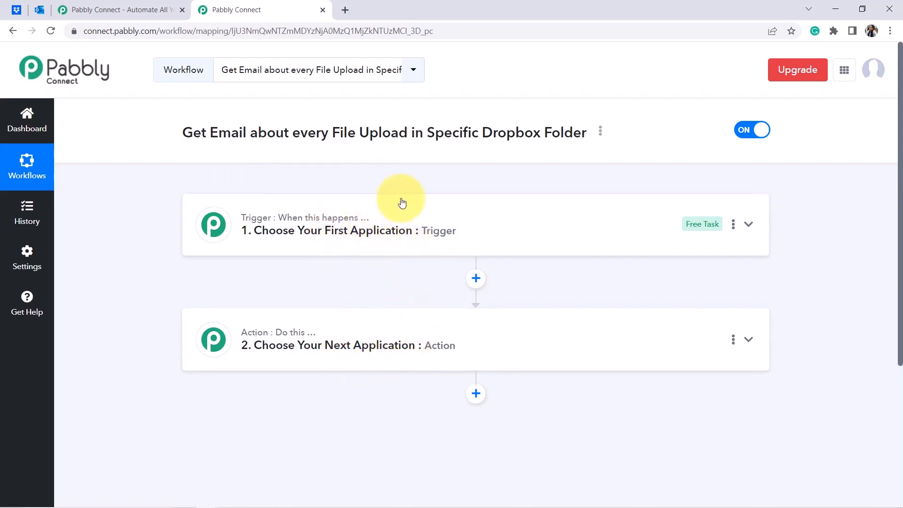
left_click(368, 242)
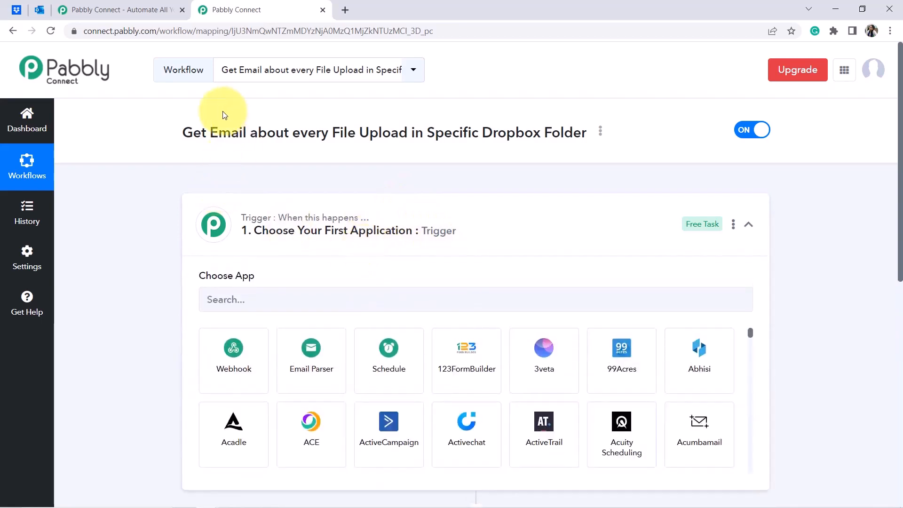
left_click_drag(202, 133, 528, 134)
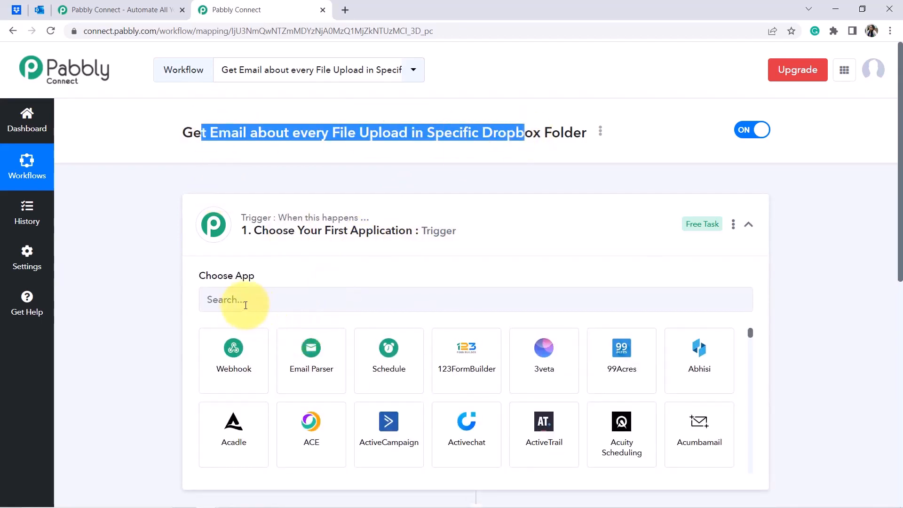
left_click(220, 300)
type("d")
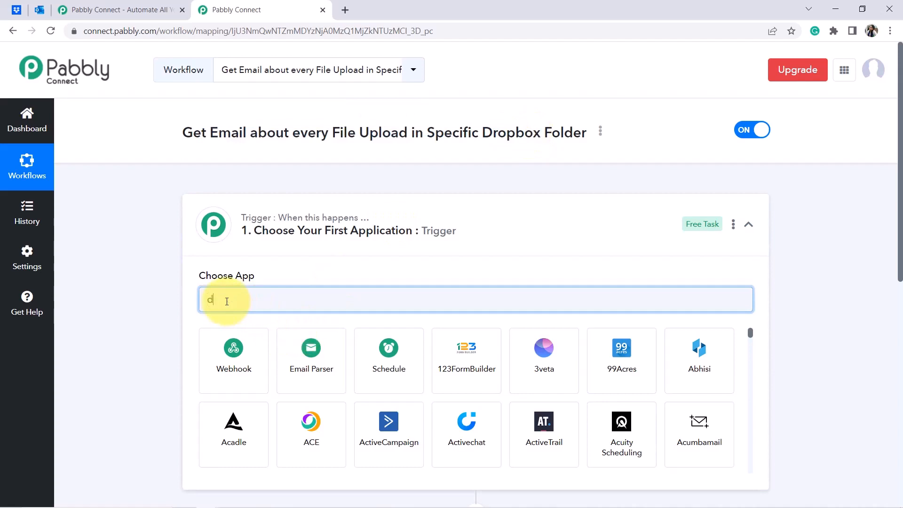
type("rop")
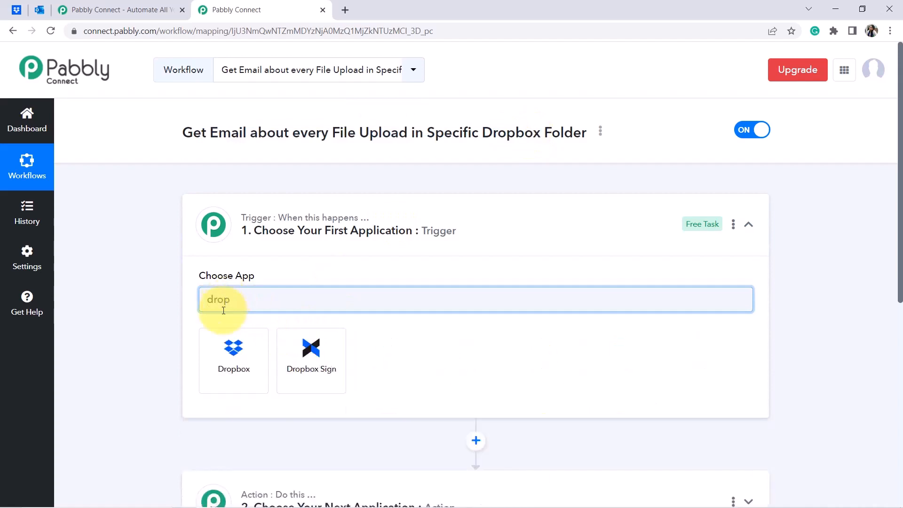
left_click(237, 362)
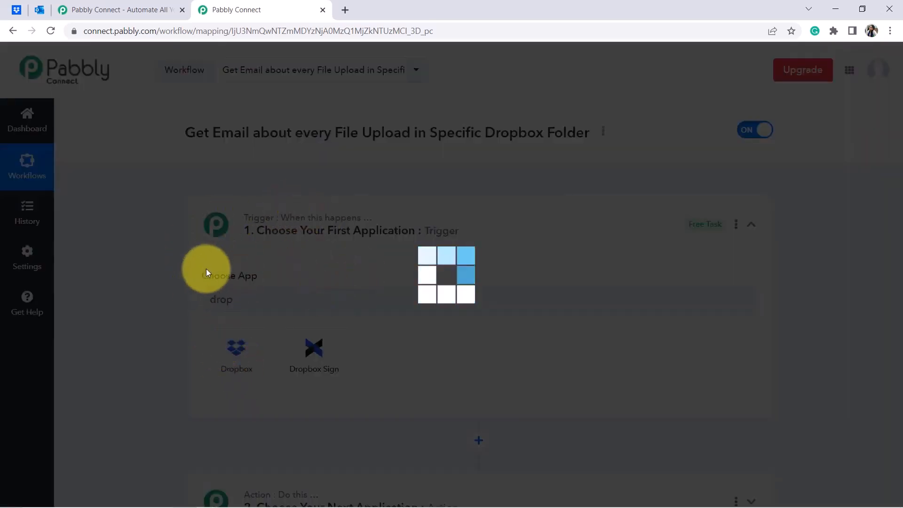
Search 'micr' and pick Microsoft Office 365 as the action app.
scroll(869, 337, "down", 7)
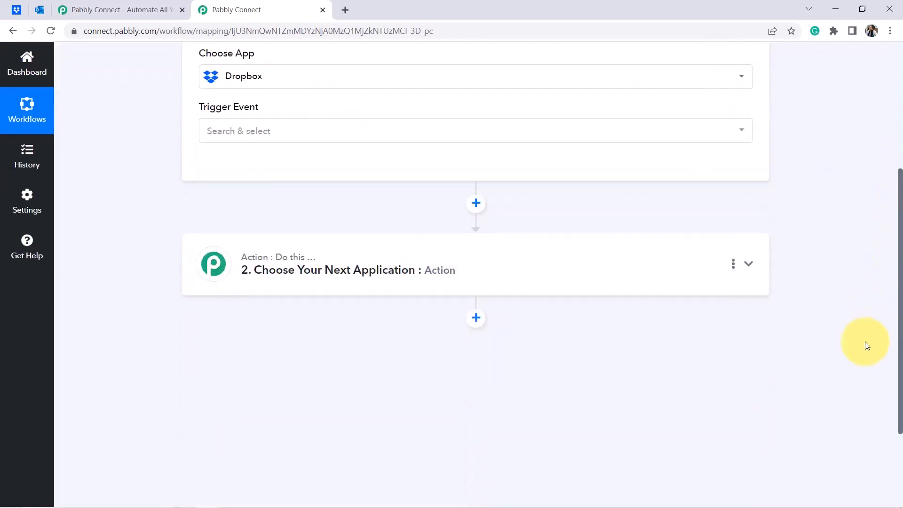
left_click(306, 179)
left_click(223, 258)
type("mi")
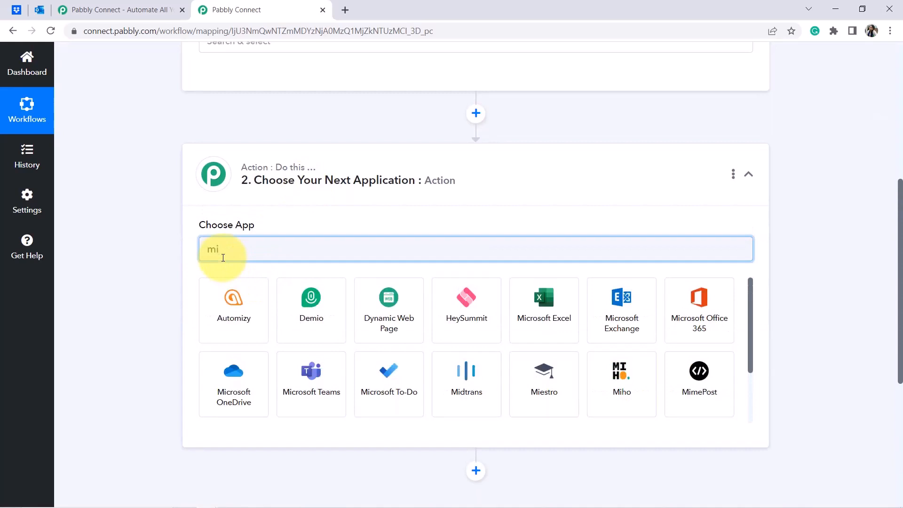
type("crso")
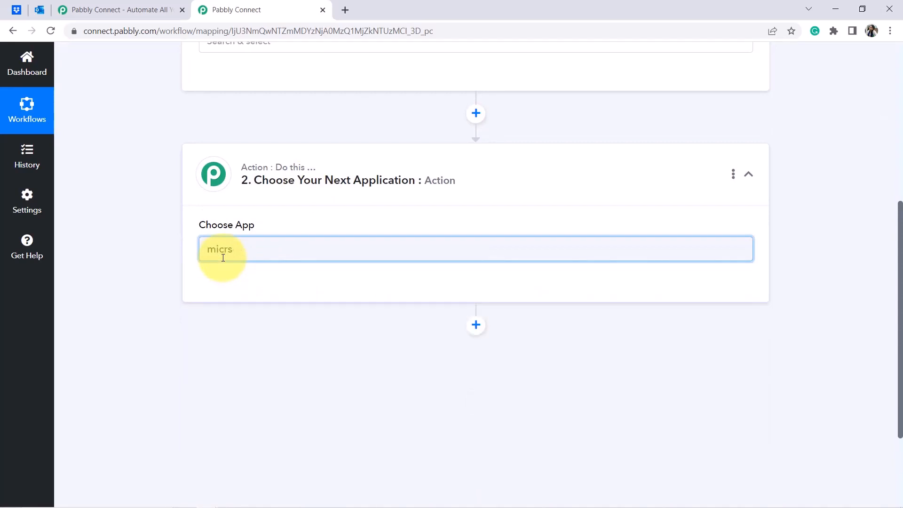
key("BackSpace")
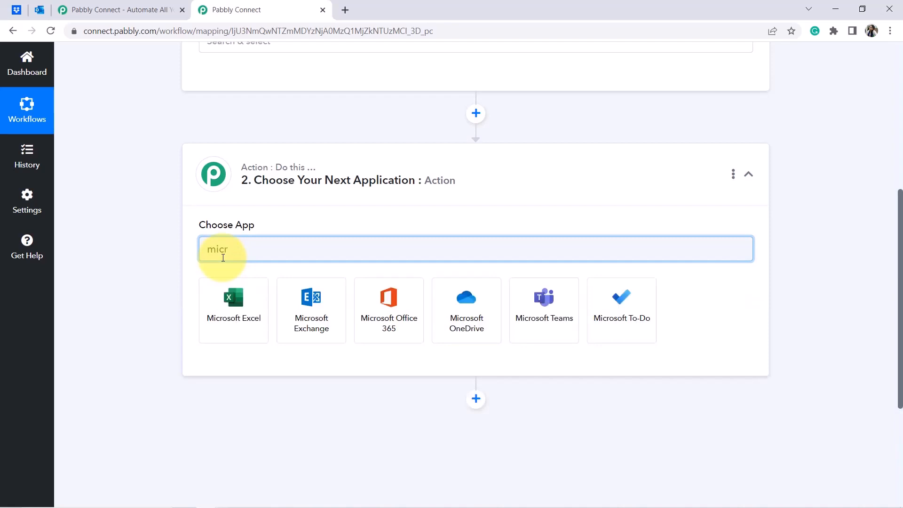
left_click(392, 303)
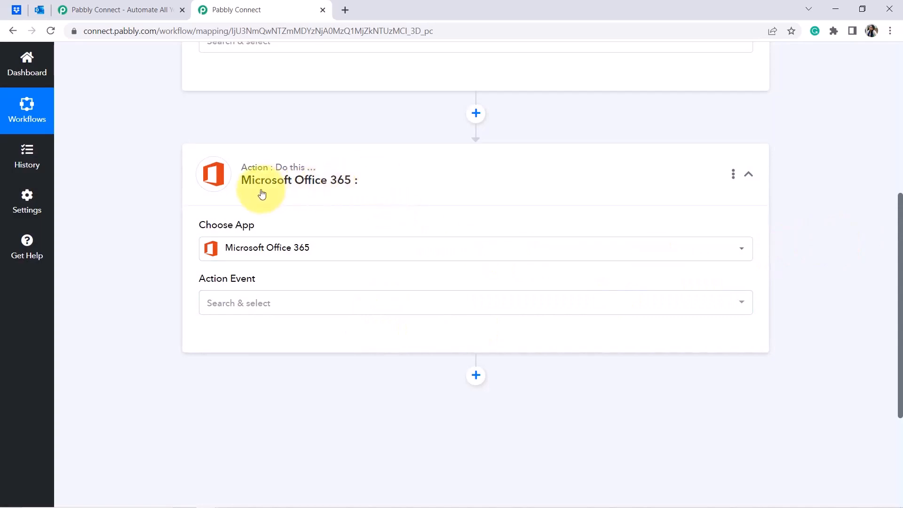
left_click_drag(889, 326, 888, 167)
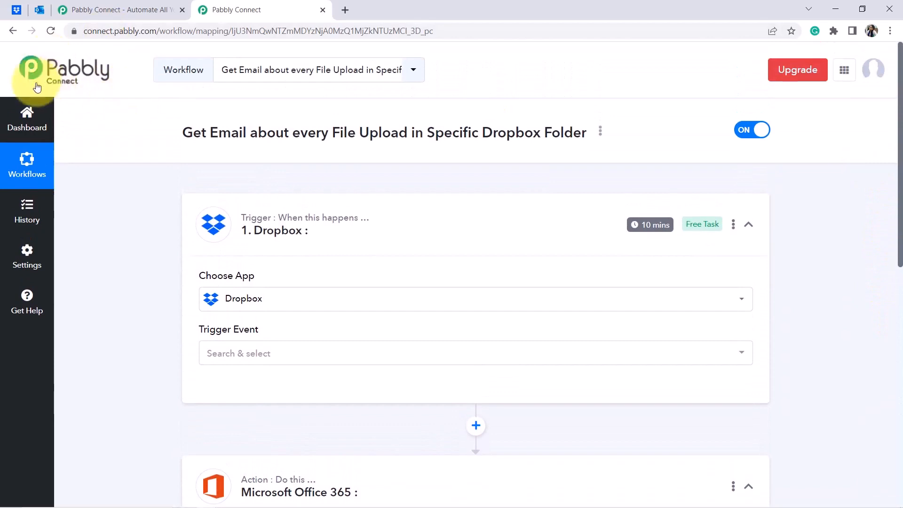
Set the Dropbox trigger event to New File and save it with the existing Dropbox connection.
left_click(224, 357)
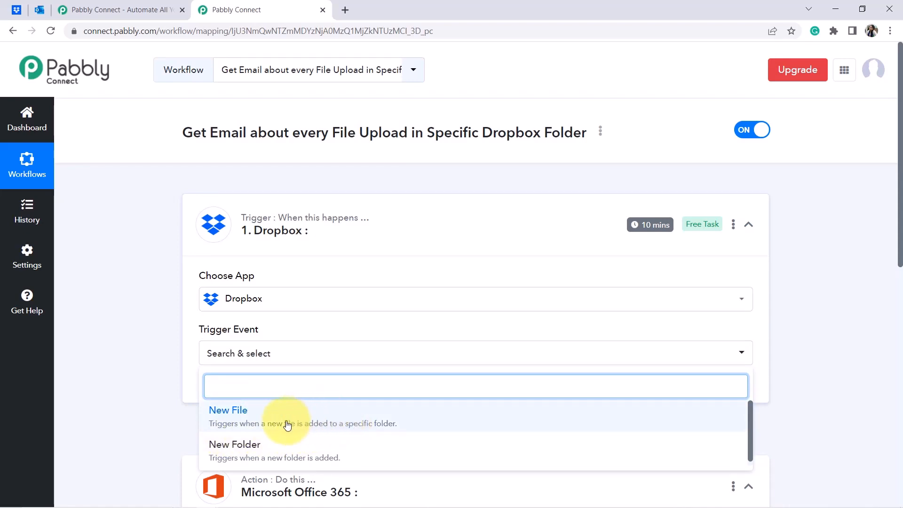
left_click(262, 422)
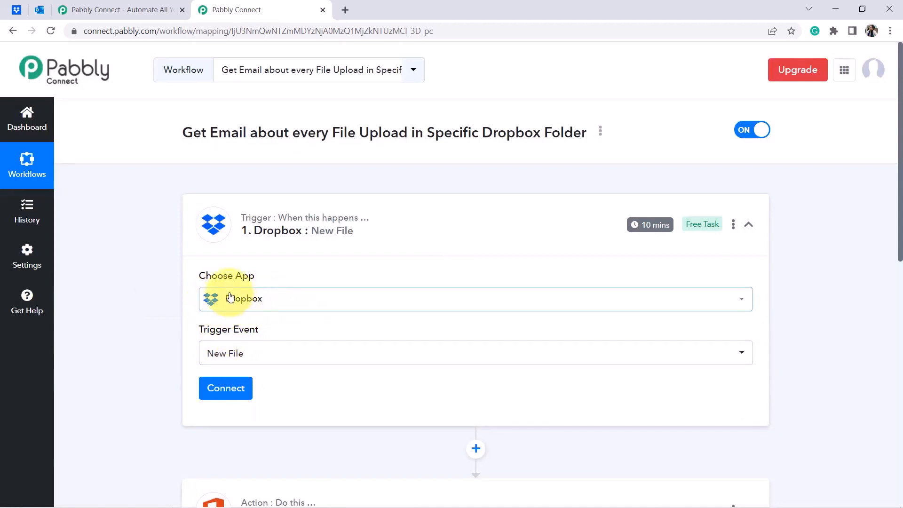
left_click(234, 394)
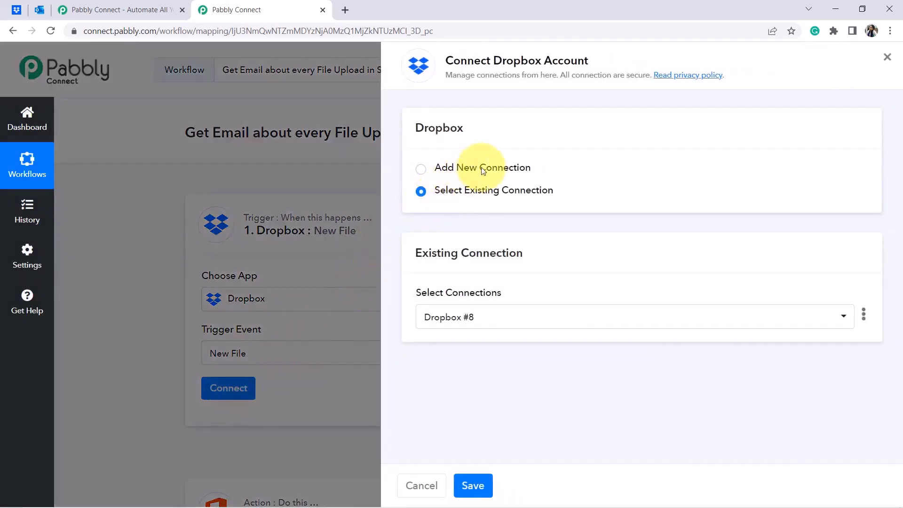
left_click(493, 171)
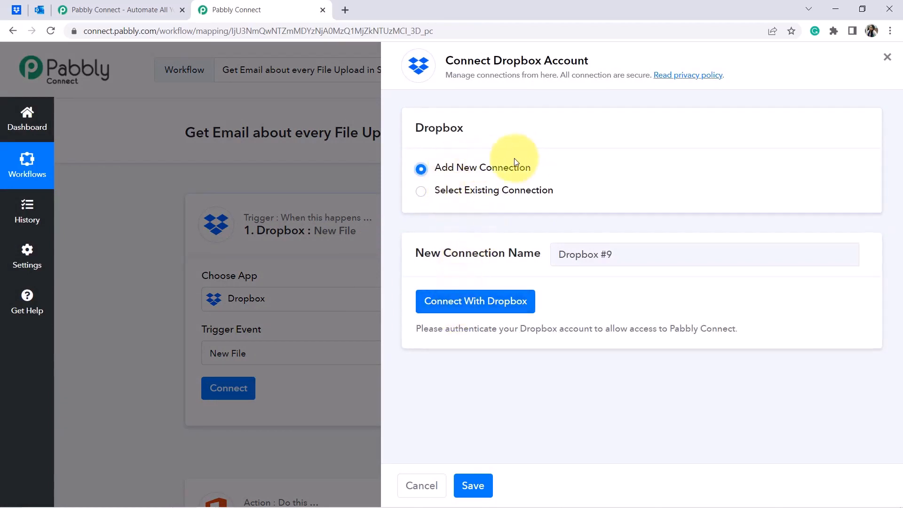
left_click(453, 302)
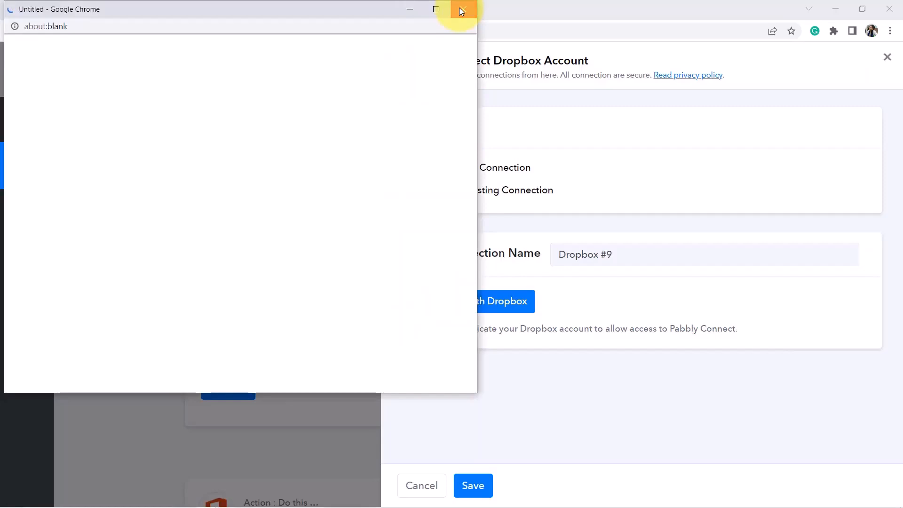
left_click(461, 10)
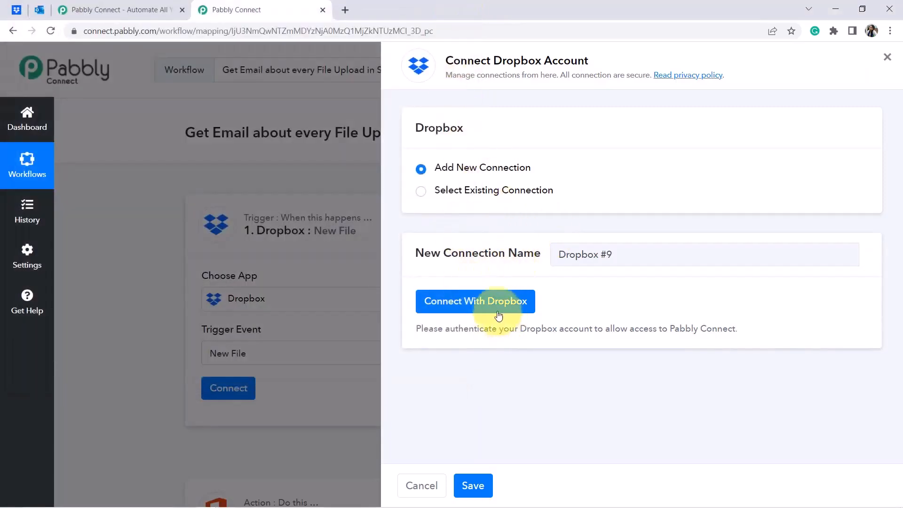
left_click(502, 191)
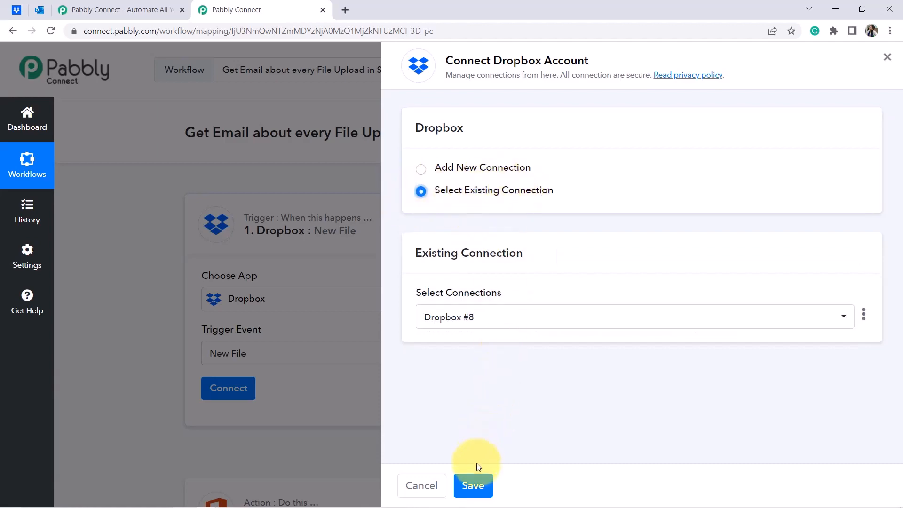
left_click(473, 485)
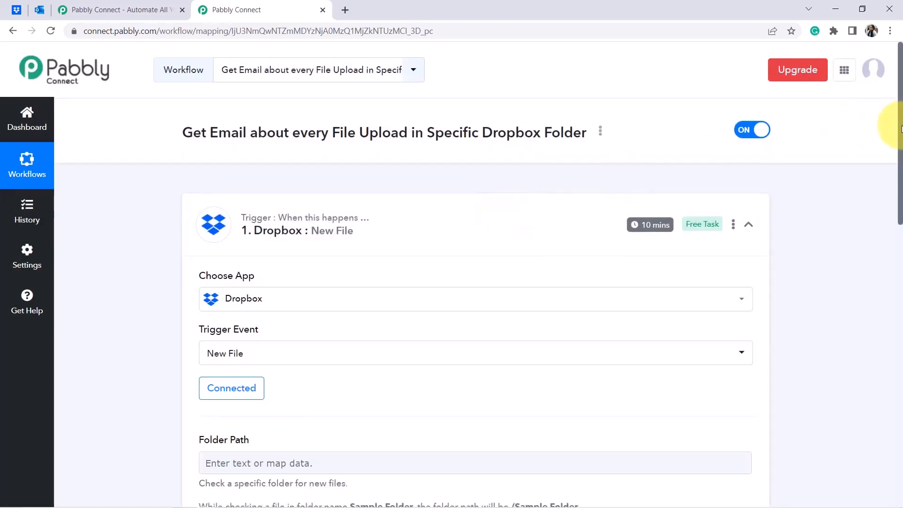
Check the All Blog Files folder name in Dropbox and review the Folder Path examples.
left_click_drag(901, 129, 892, 190)
scroll(887, 193, "down", 3)
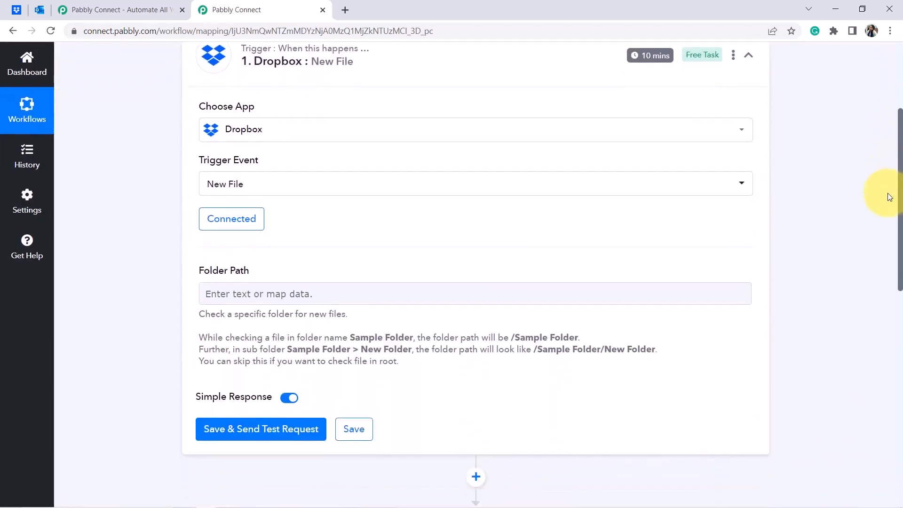
scroll(880, 231, "down", 1)
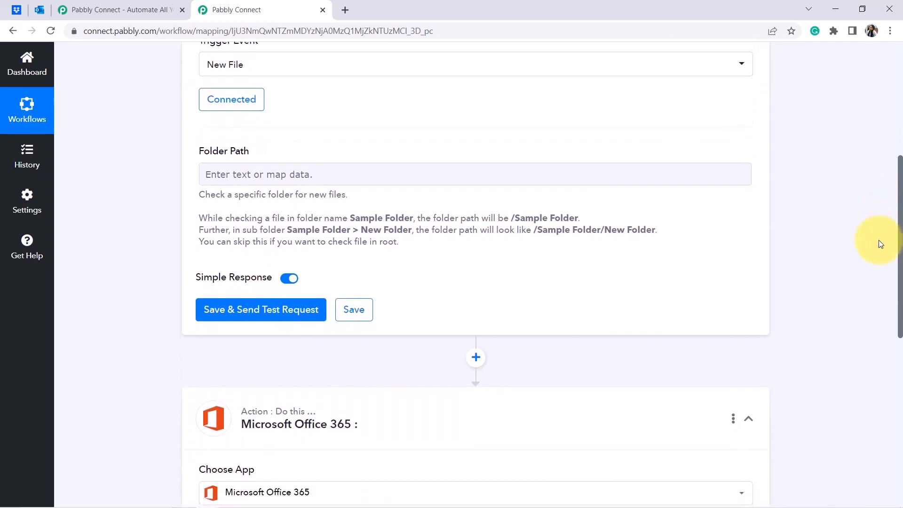
left_click_drag(198, 154, 279, 155)
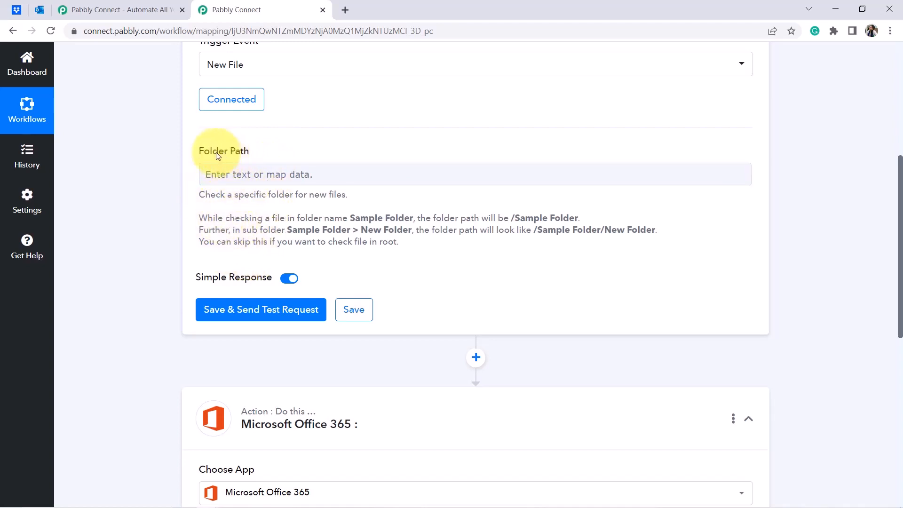
left_click(271, 167)
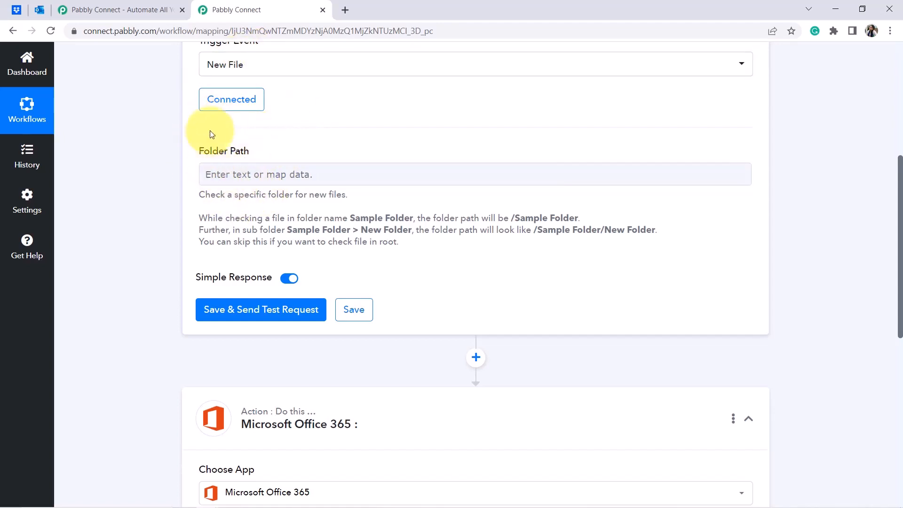
left_click(16, 11)
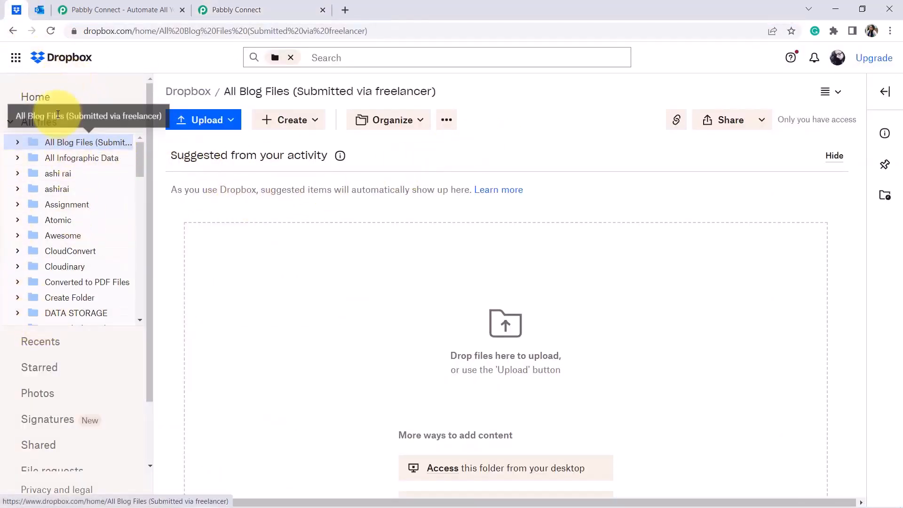
left_click(41, 146)
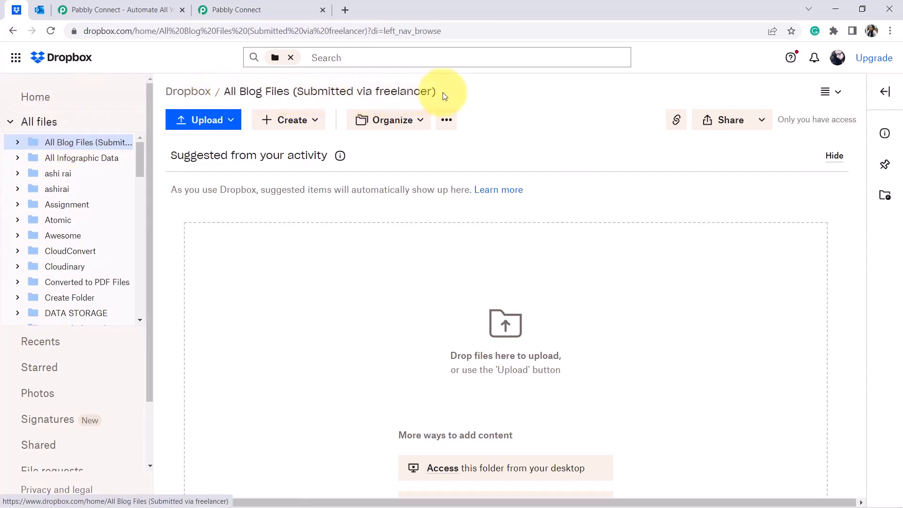
left_click(295, 6)
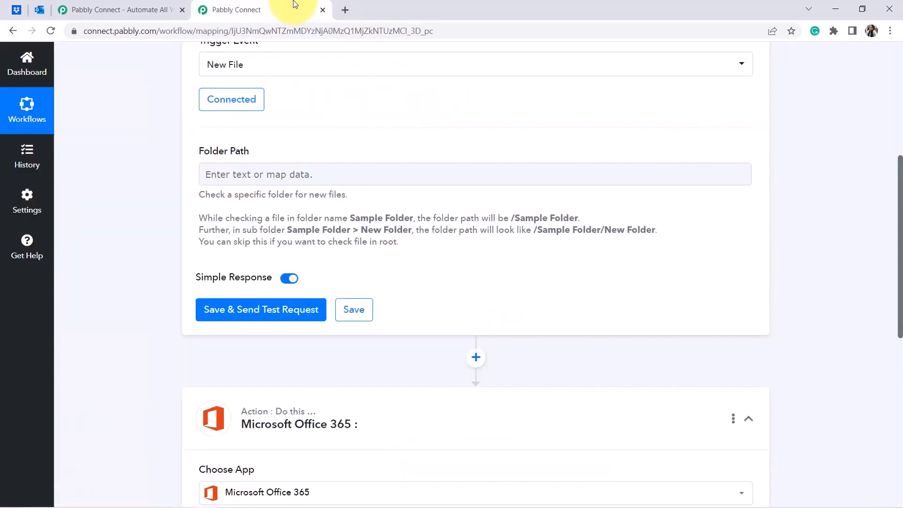
left_click_drag(229, 218, 459, 245)
left_click(459, 242)
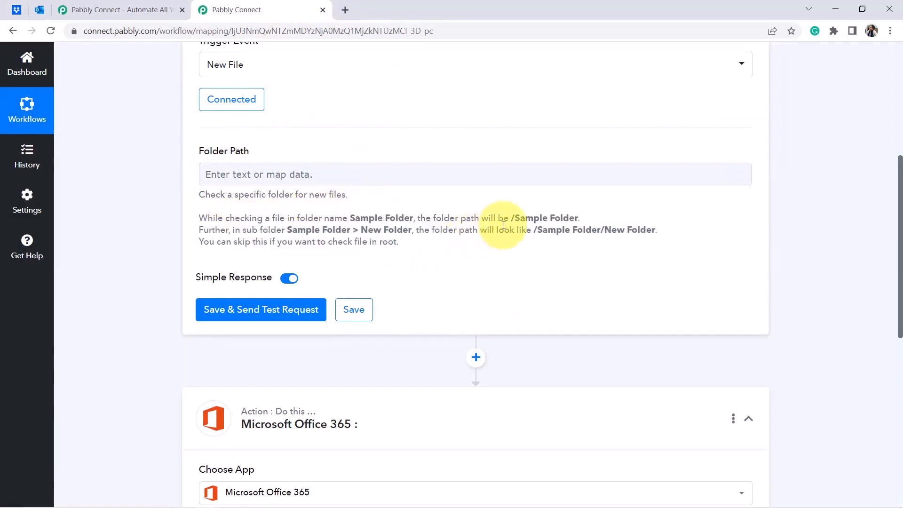
left_click_drag(516, 218, 579, 221)
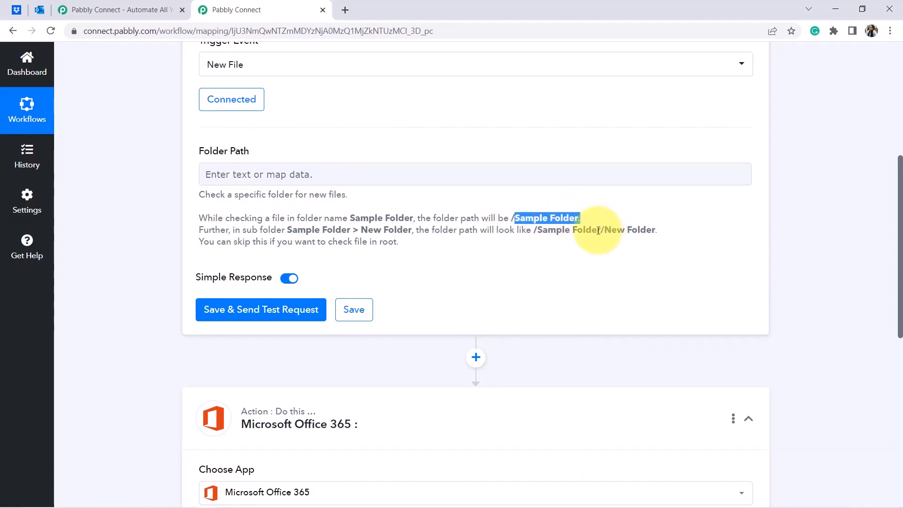
left_click_drag(532, 232, 667, 237)
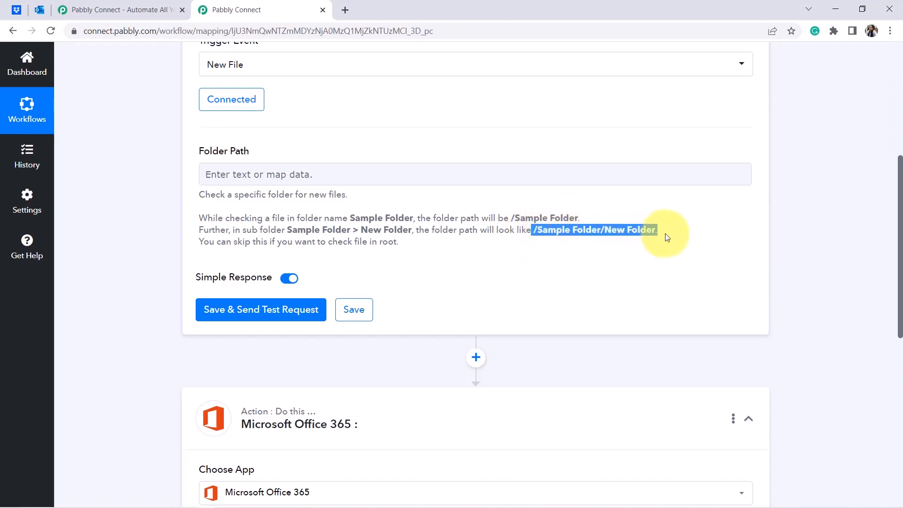
Copy the Dropbox path and enter '/All Blog Files (Submitted via freelancer)' as the Folder Path.
left_click(16, 10)
left_click_drag(437, 92, 221, 91)
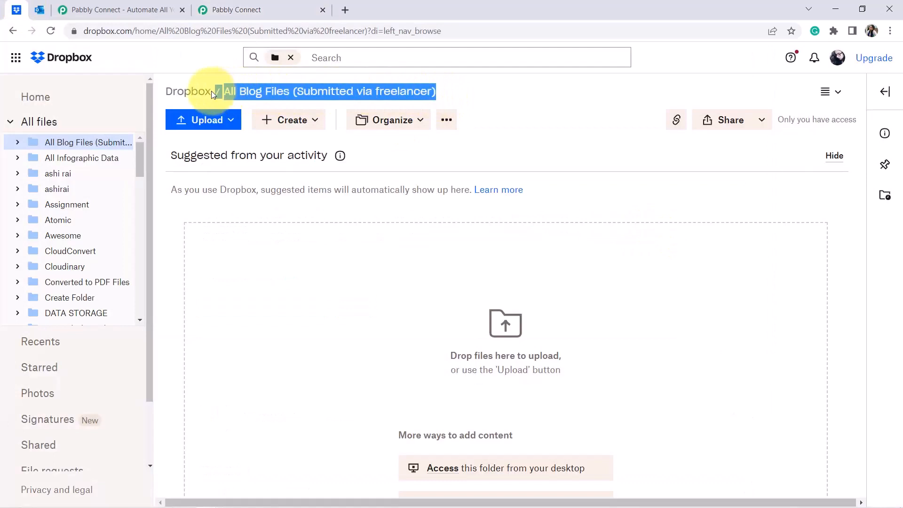
left_click(246, 5)
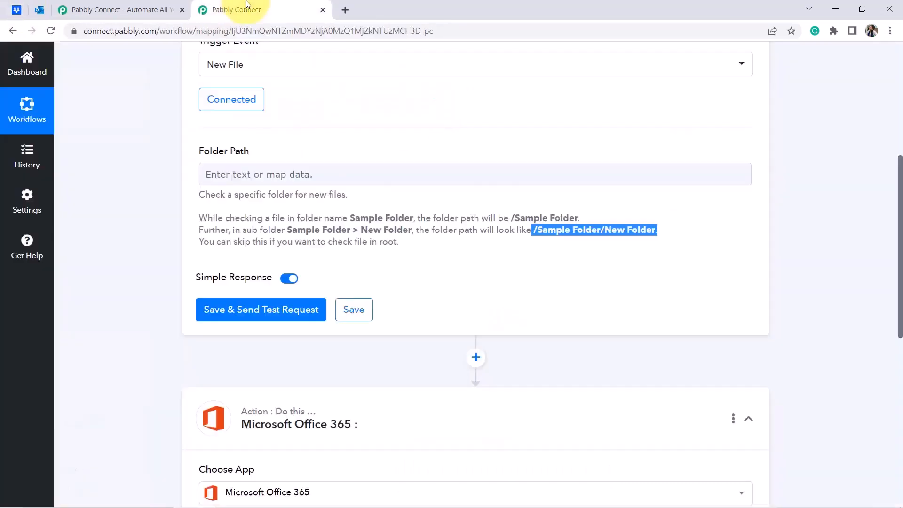
left_click(221, 173)
type("/ All Blog Files (Submitted via freelancer)")
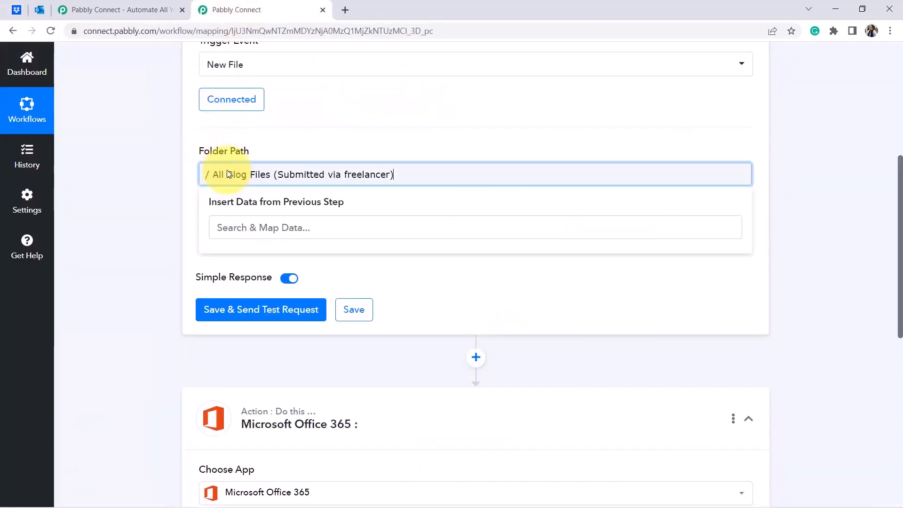
left_click(213, 175)
key("BackSpace")
left_click(140, 217)
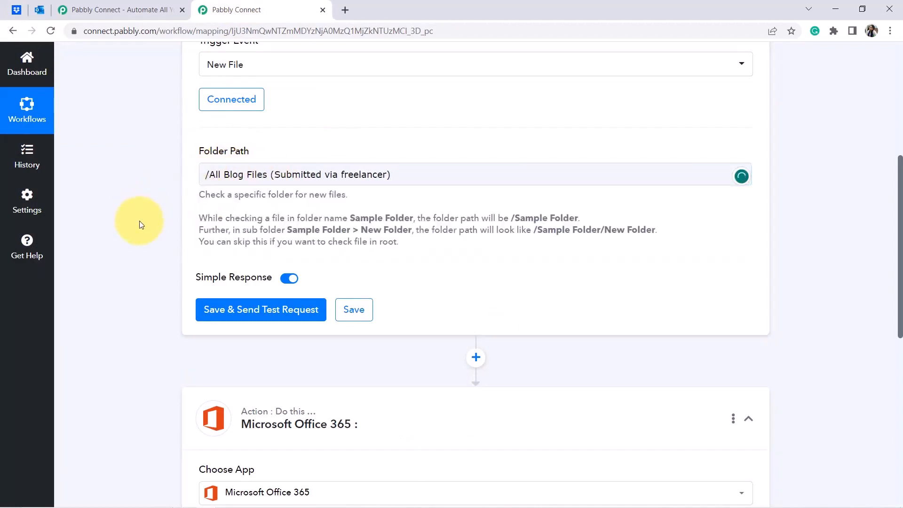
left_click_drag(382, 175, 195, 175)
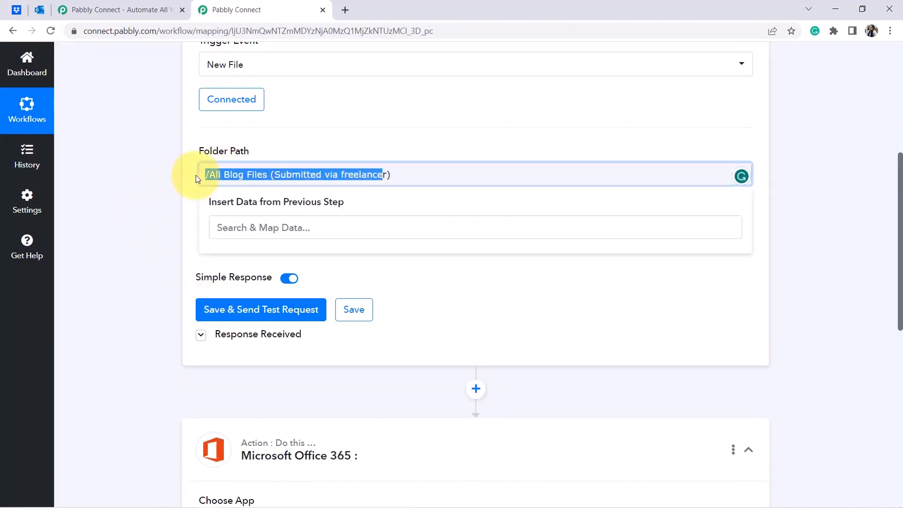
left_click(177, 210)
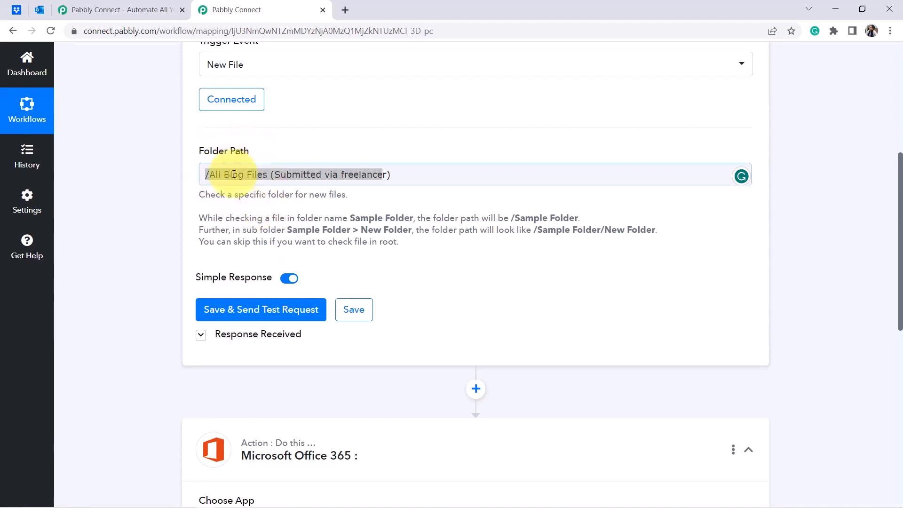
left_click(16, 10)
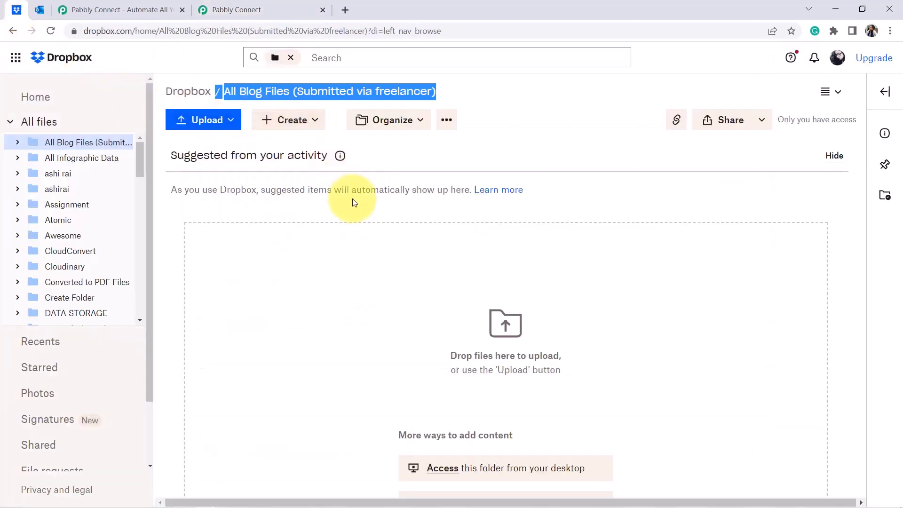
Upload Blog on Digital Marketing.pdf from the Desktop into the Dropbox folder.
left_click(368, 157)
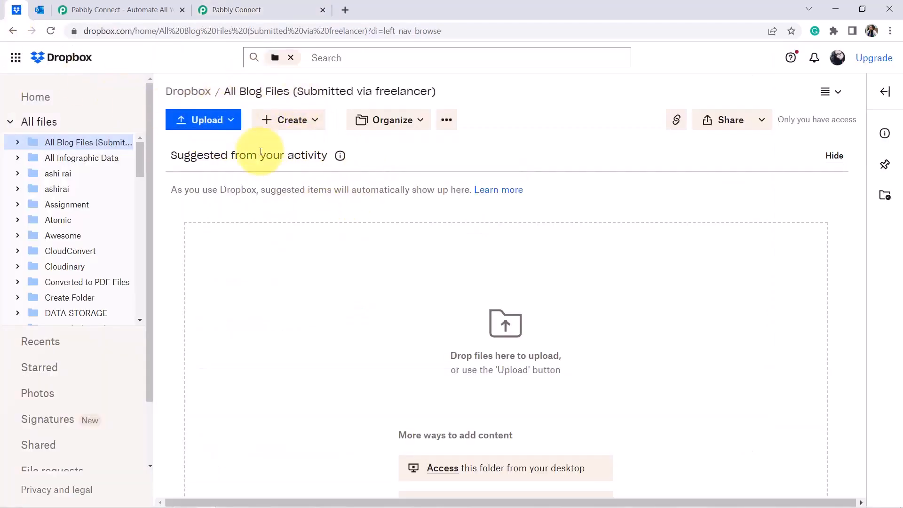
left_click(211, 117)
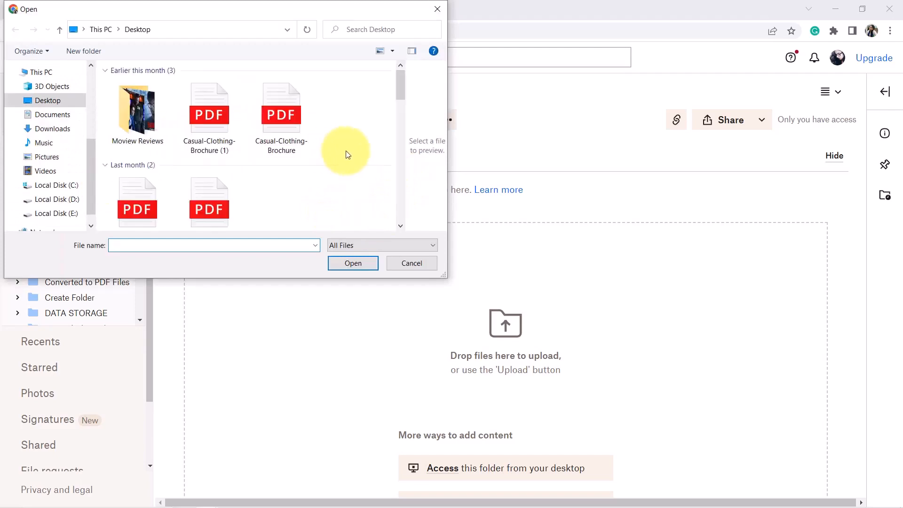
scroll(332, 155, "down", 5)
left_click(352, 127)
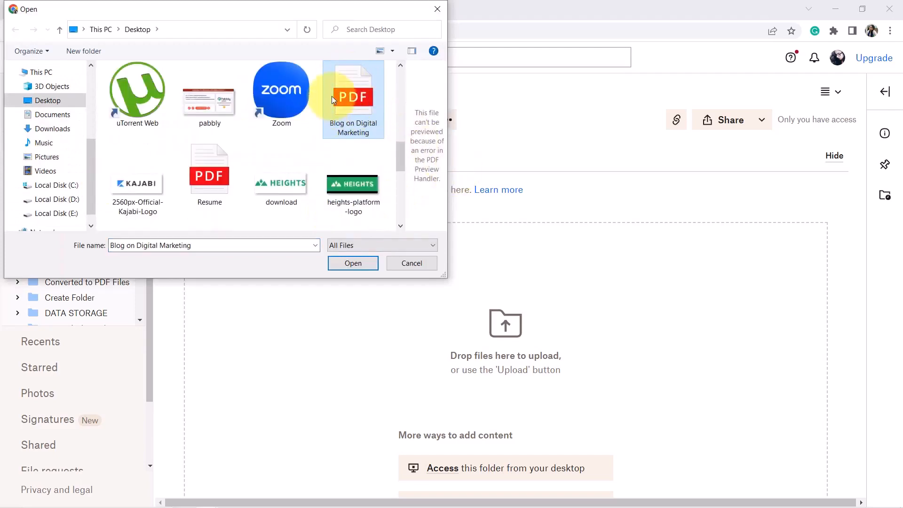
left_click(357, 264)
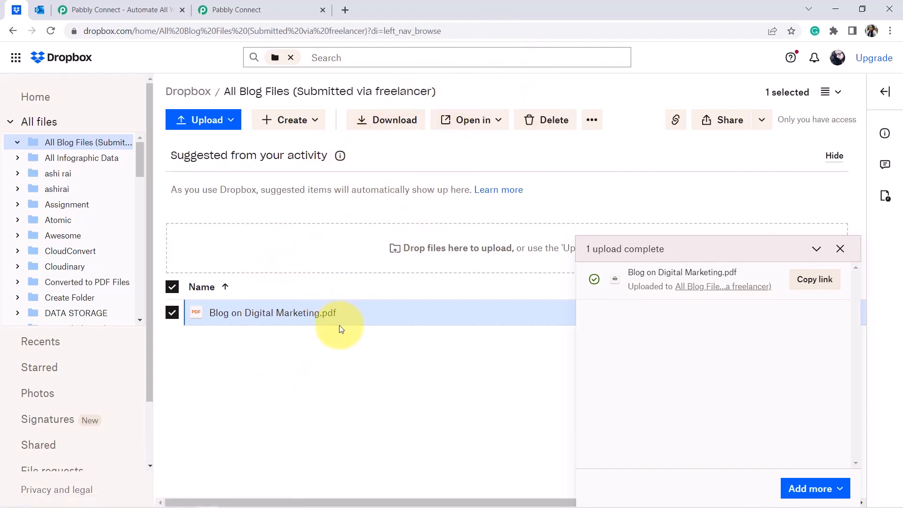
Send a test request and select the Res3 Shareable Link for Blog on Digital Marketing.pdf.
left_click(249, 11)
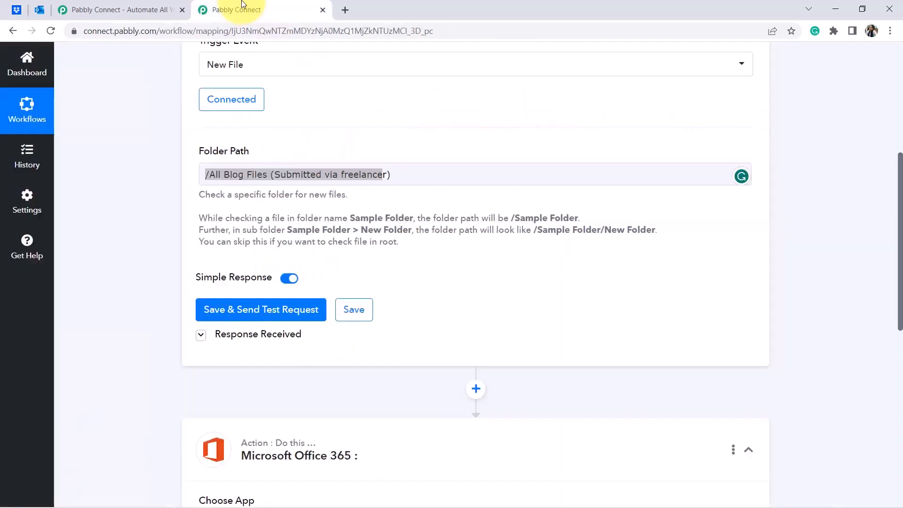
left_click(234, 311)
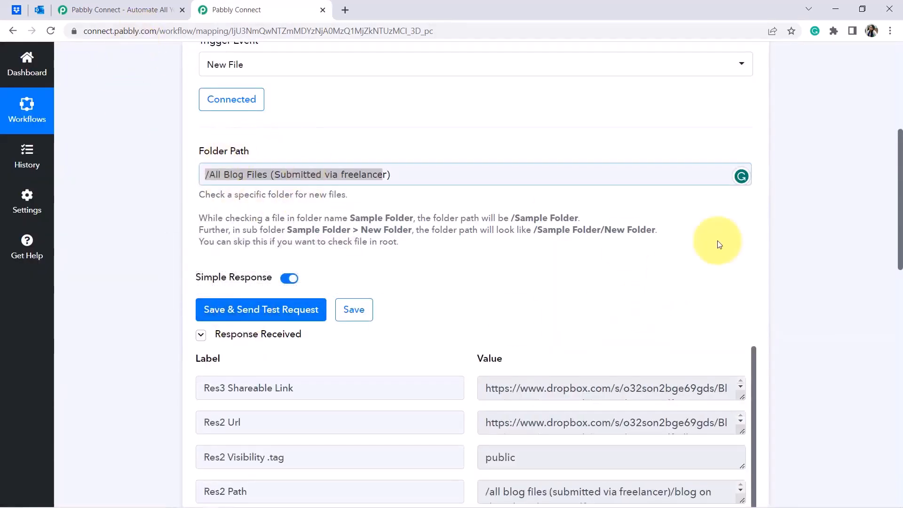
left_click_drag(900, 151, 901, 199)
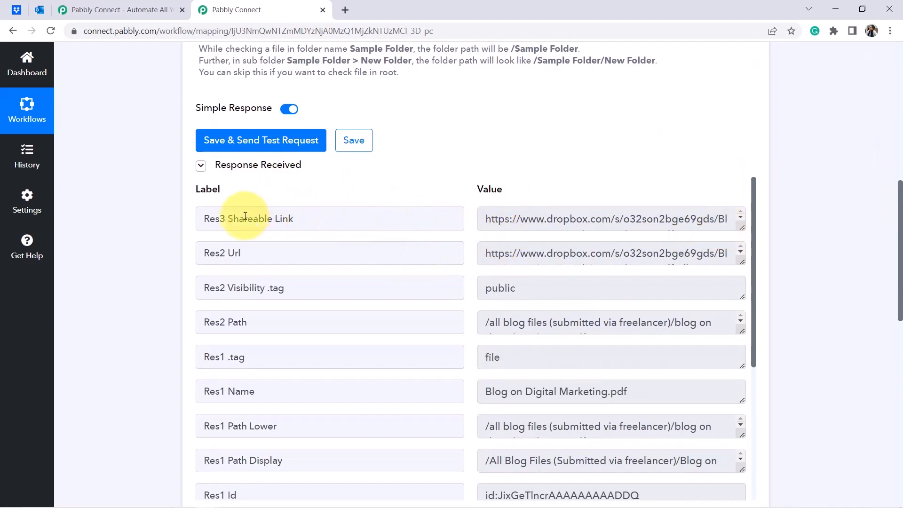
left_click_drag(244, 218, 336, 216)
triple_click(602, 218)
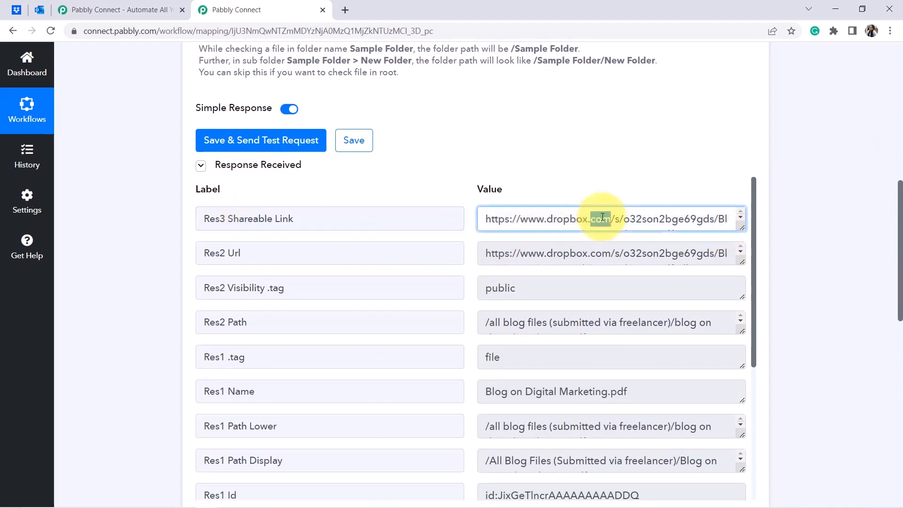
left_click(346, 11)
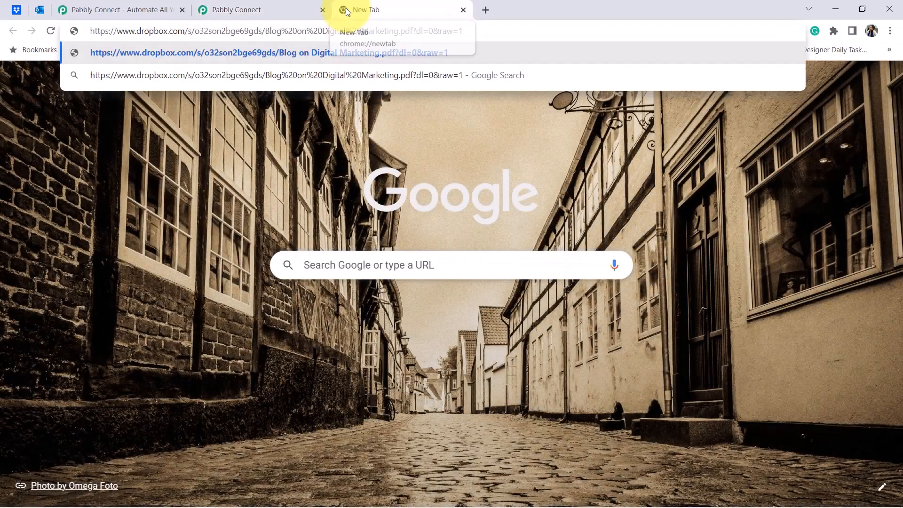
key("Return")
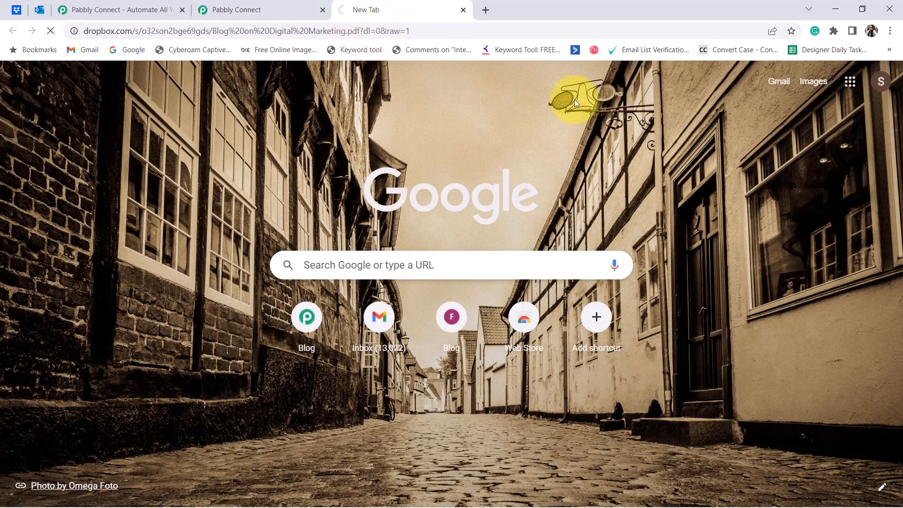
left_click(463, 10)
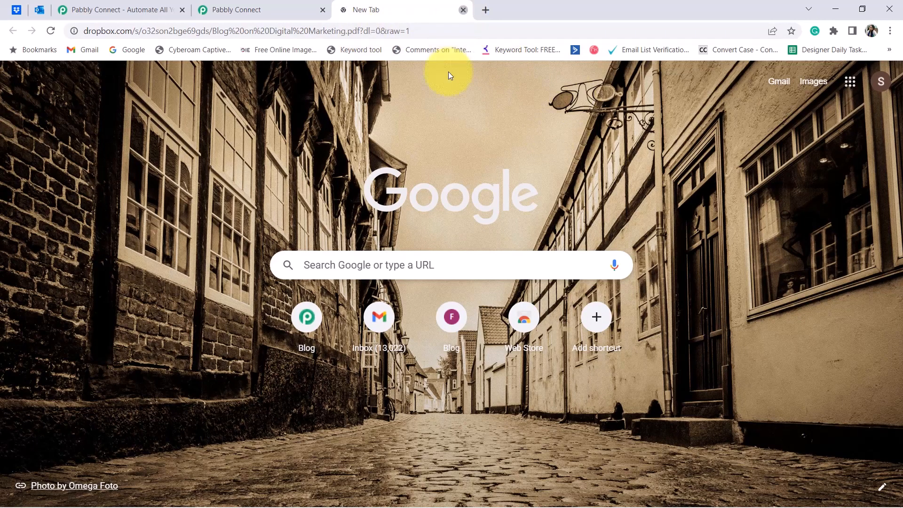
left_click_drag(503, 323, 692, 314)
Review the Res1 Name, Client Modified and Server Modified response fields.
left_click_drag(491, 392, 597, 395)
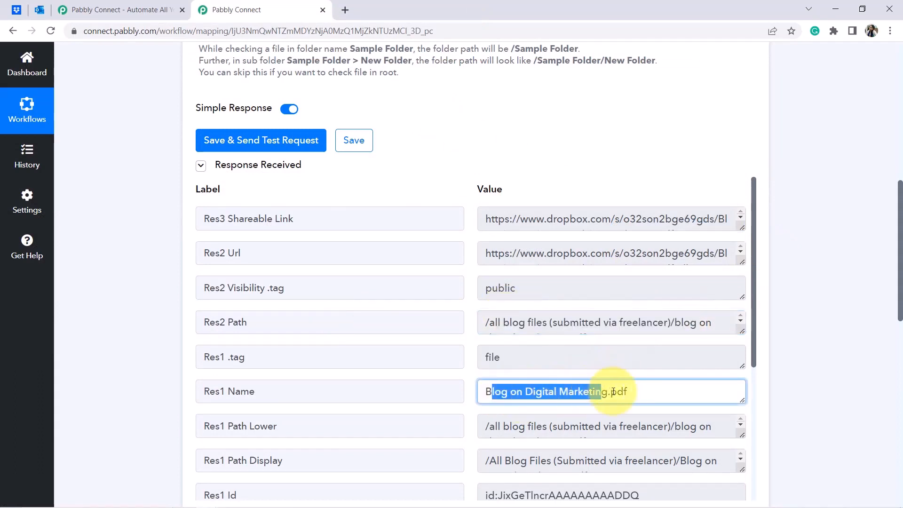
left_click_drag(752, 261, 731, 399)
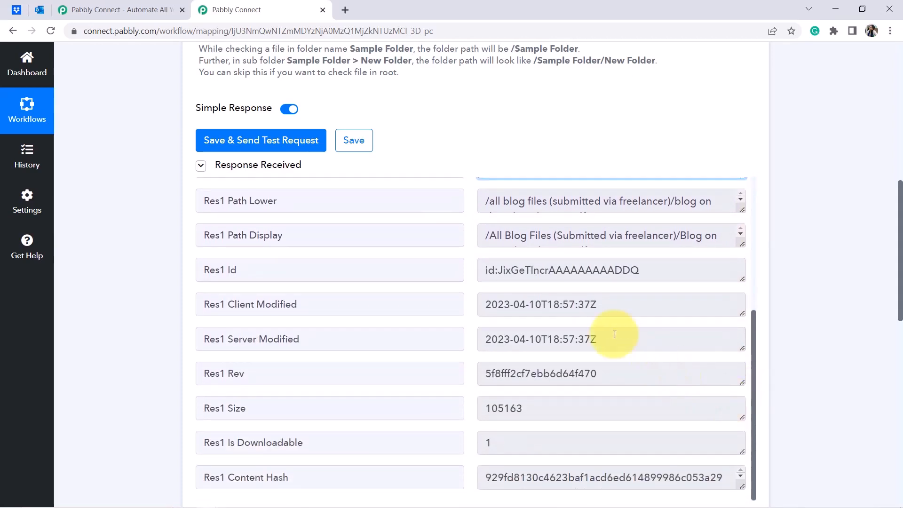
left_click_drag(590, 304, 513, 304)
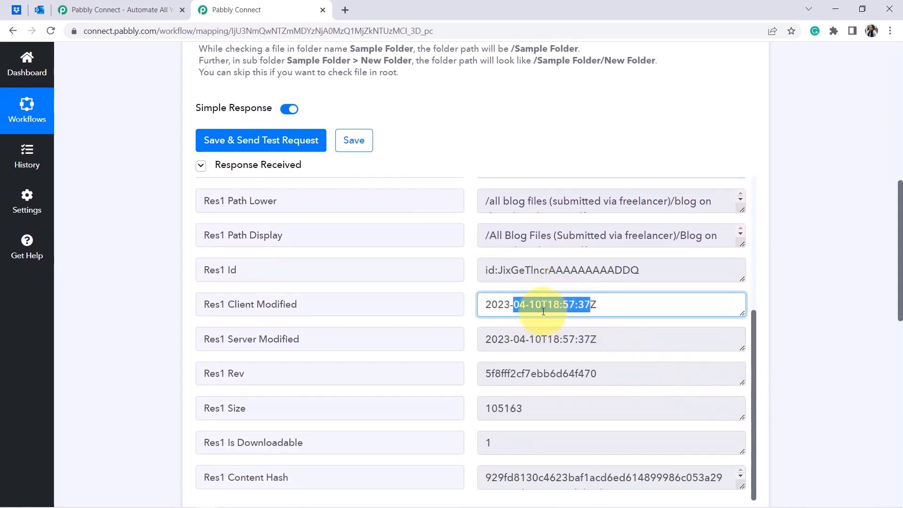
left_click_drag(234, 305, 340, 303)
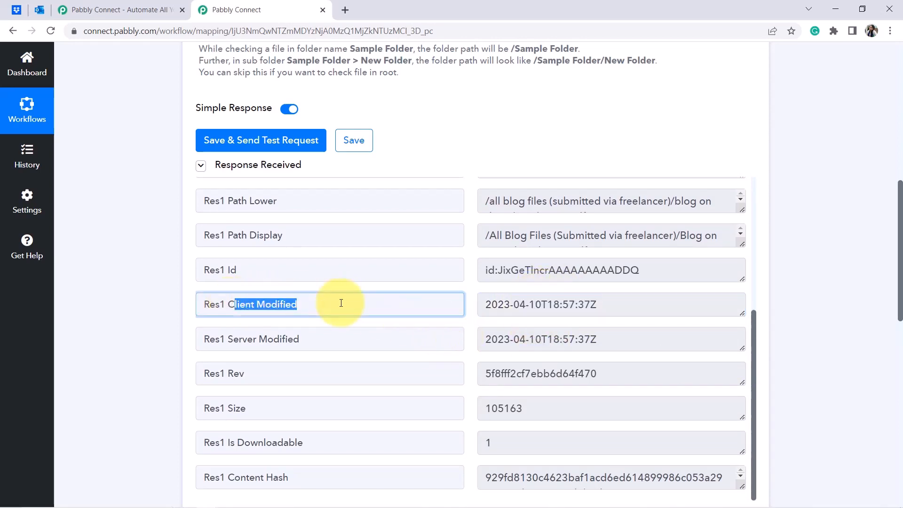
left_click_drag(233, 339, 293, 339)
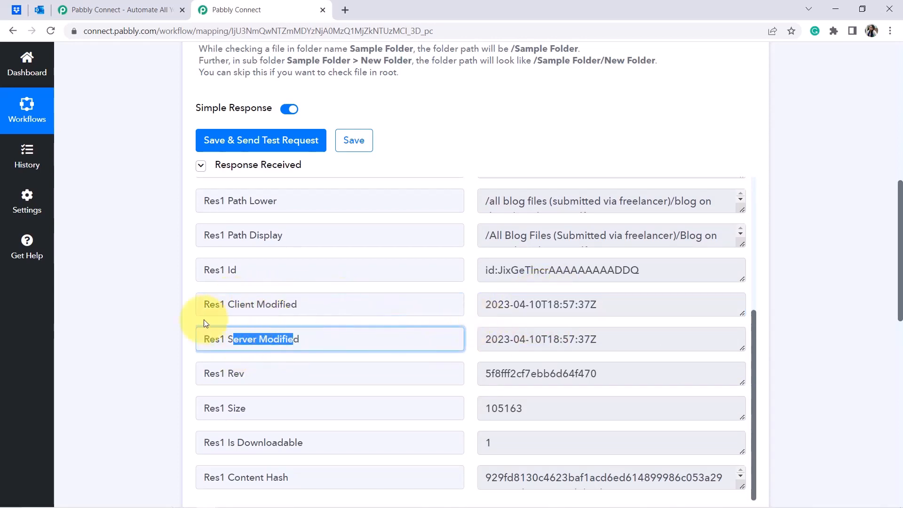
left_click(133, 314)
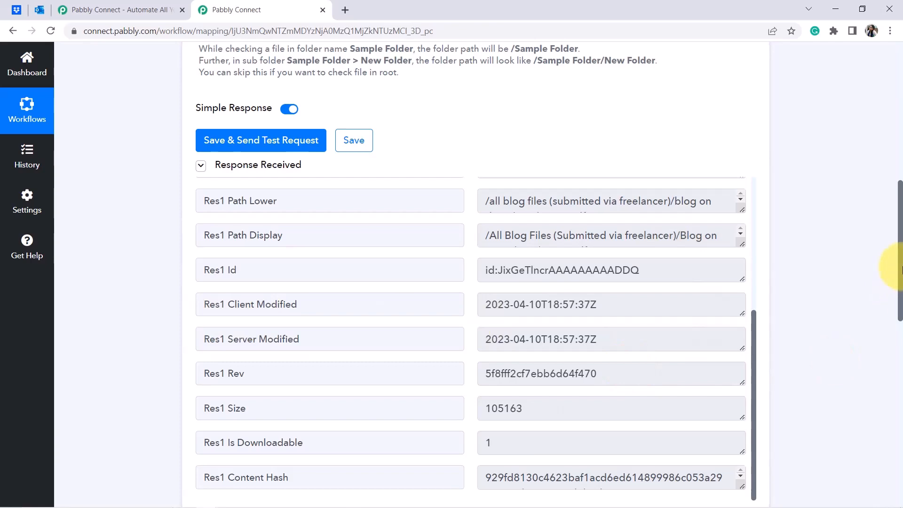
left_click_drag(901, 265, 900, 108)
Close the extra pabbly.com/connect tab and list the Office 365 action events.
left_click(16, 10)
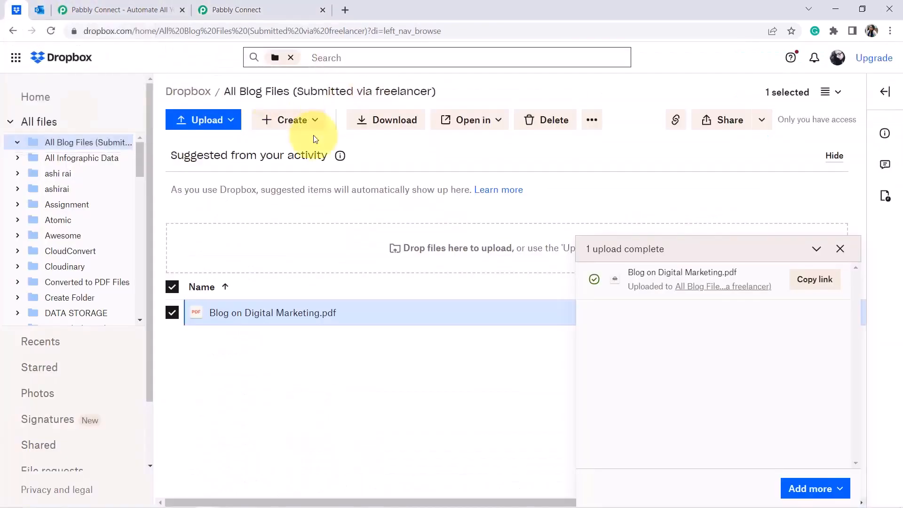
left_click(238, 8)
left_click(121, 9)
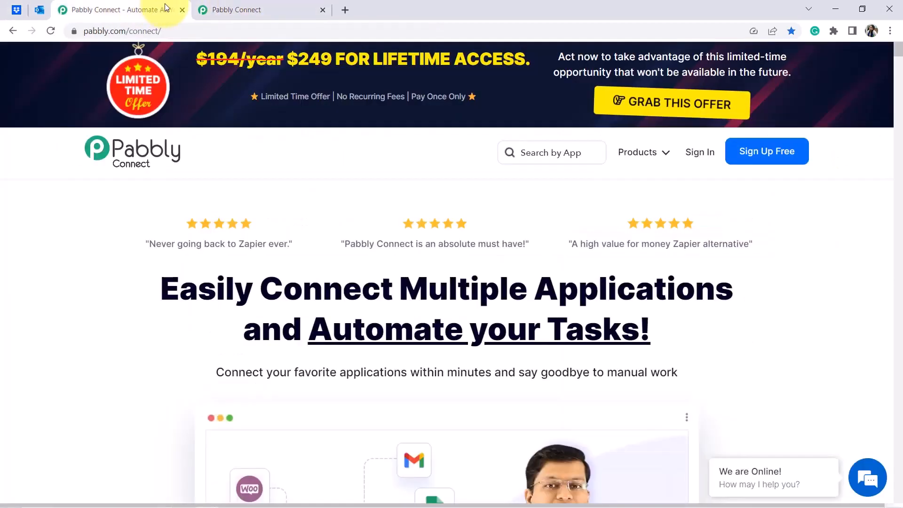
left_click(182, 10)
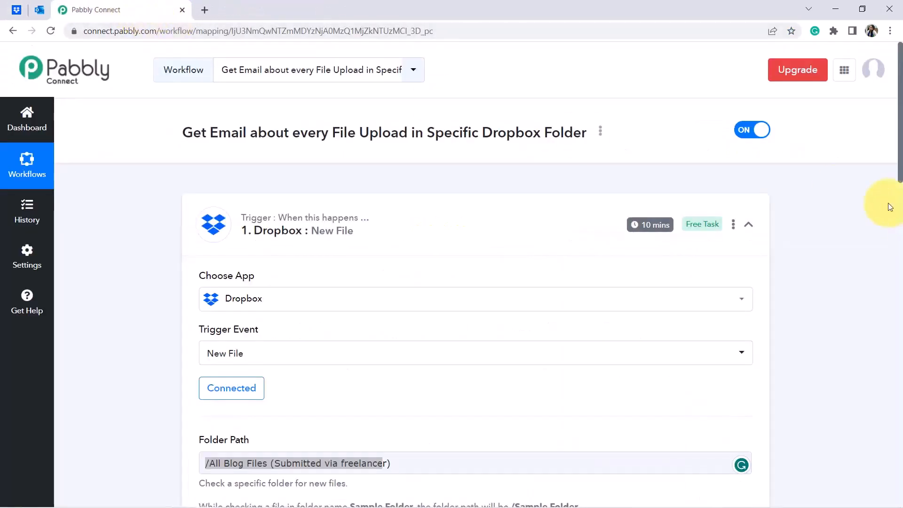
left_click_drag(899, 175, 859, 466)
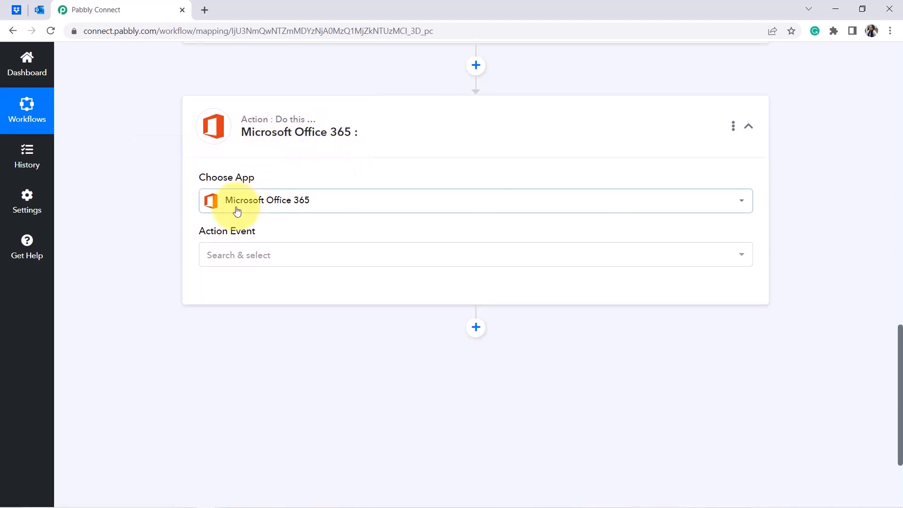
left_click(224, 257)
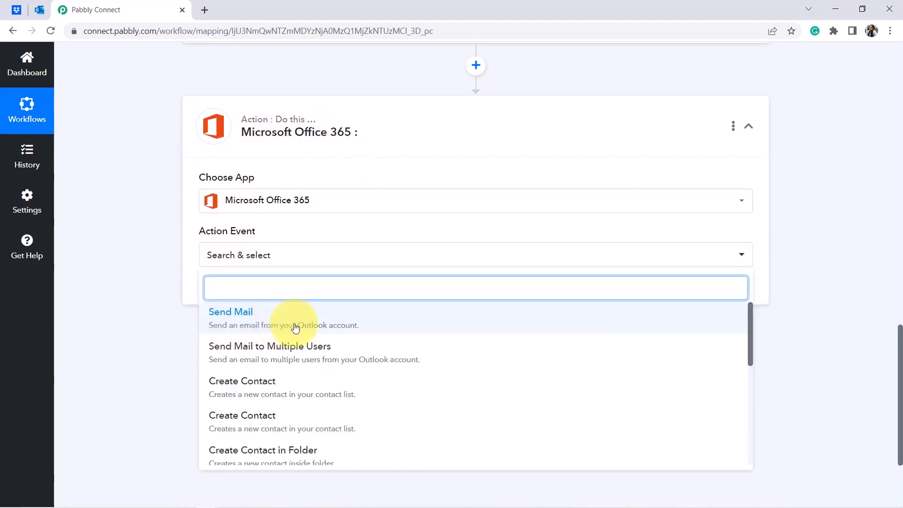
Choose Send Mail and save it with the existing Microsoft Office 365 #4 connection.
left_click(339, 324)
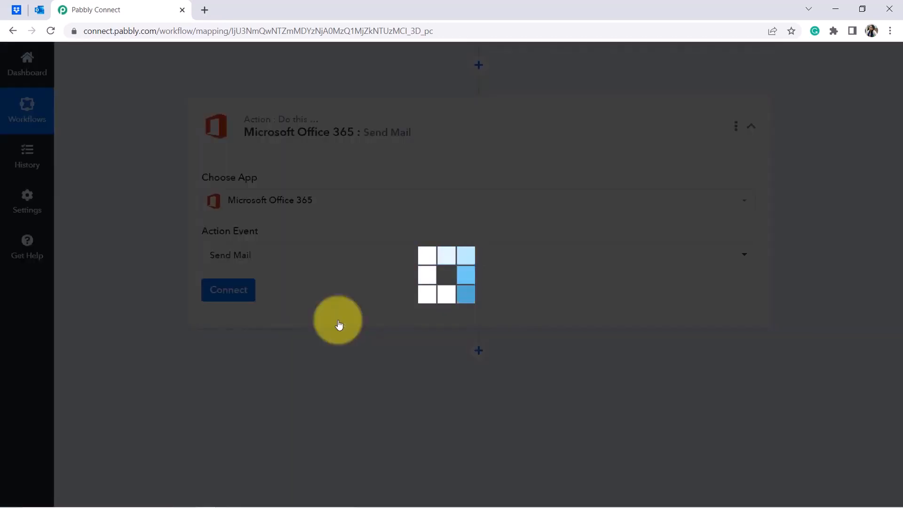
left_click(234, 286)
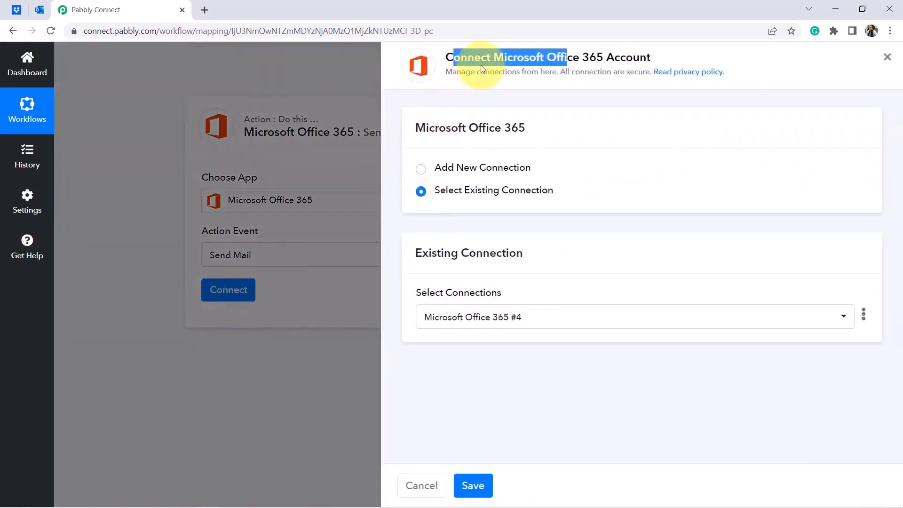
left_click_drag(444, 57, 636, 44)
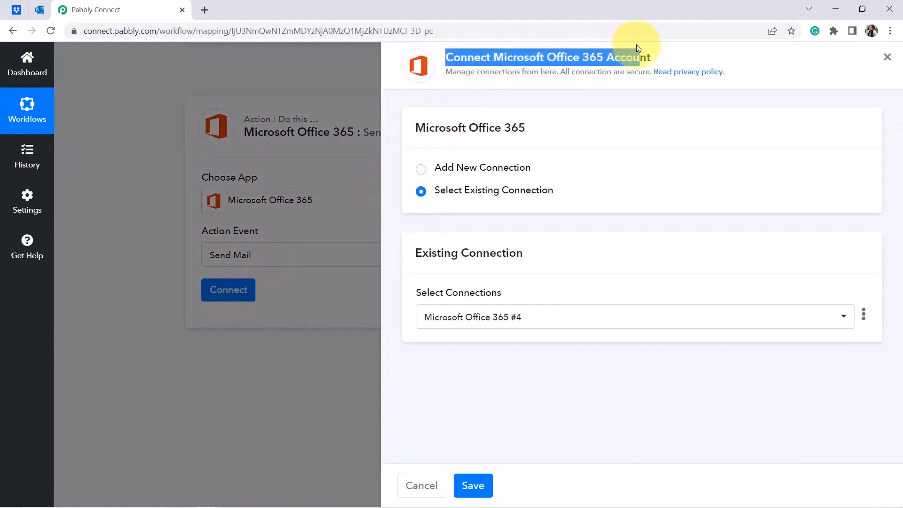
left_click(459, 169)
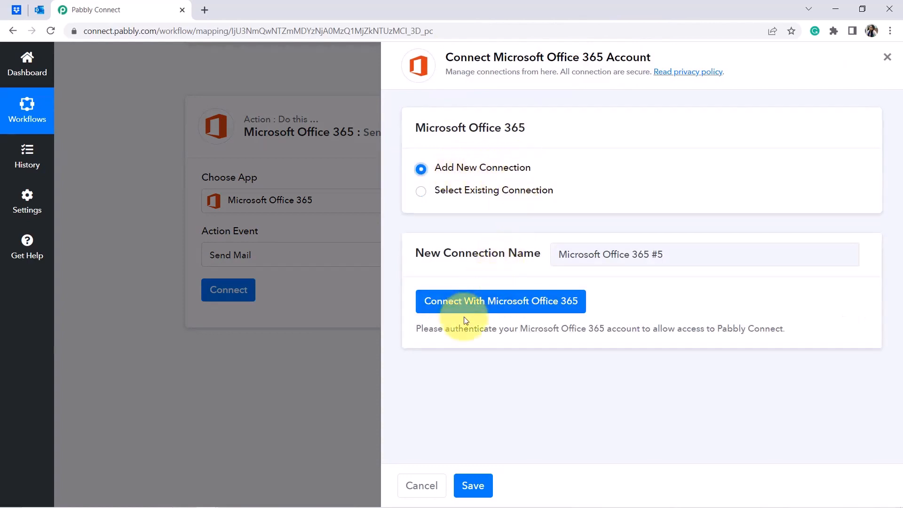
left_click(444, 303)
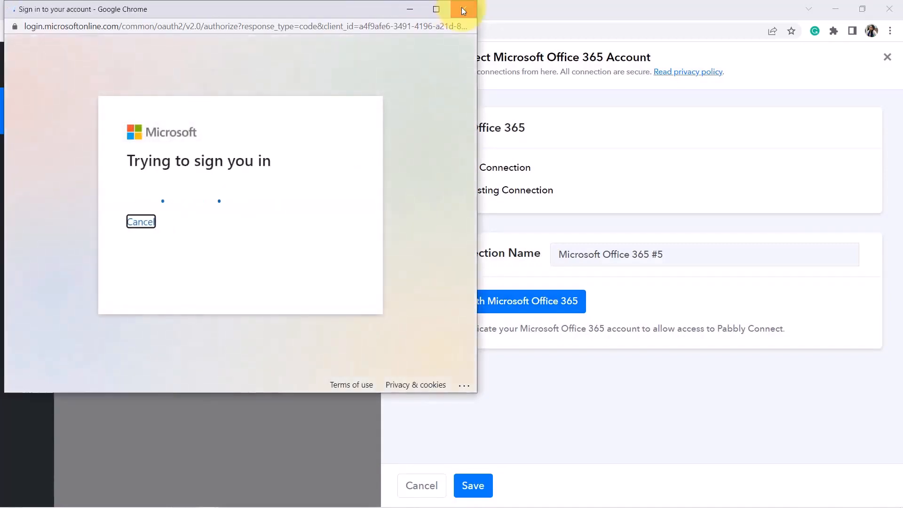
left_click(464, 10)
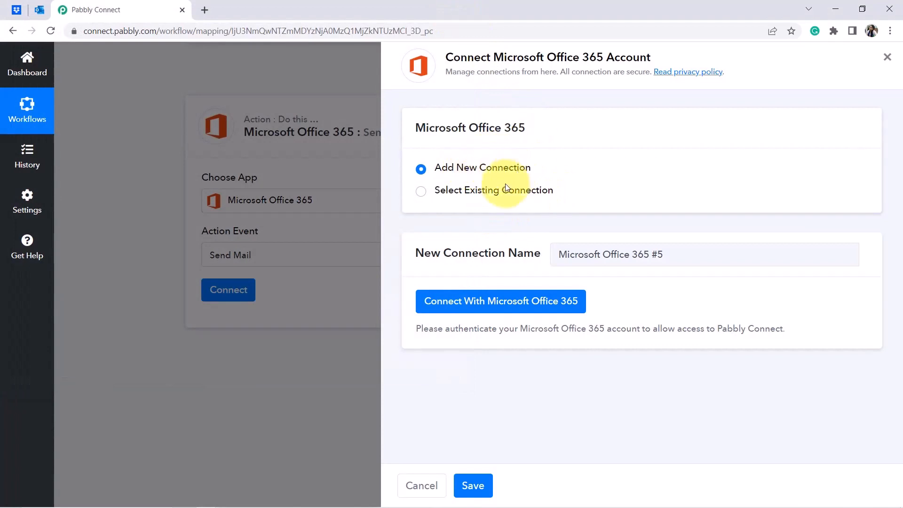
left_click(495, 194)
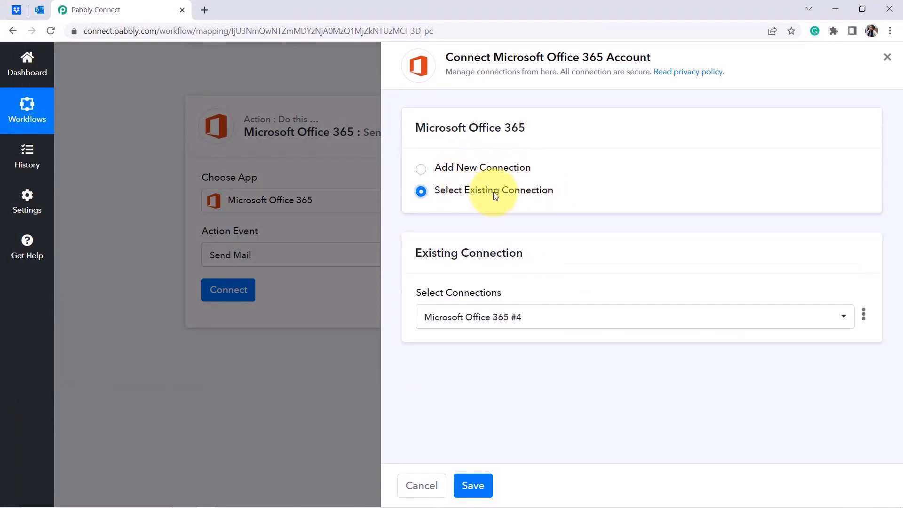
left_click(474, 486)
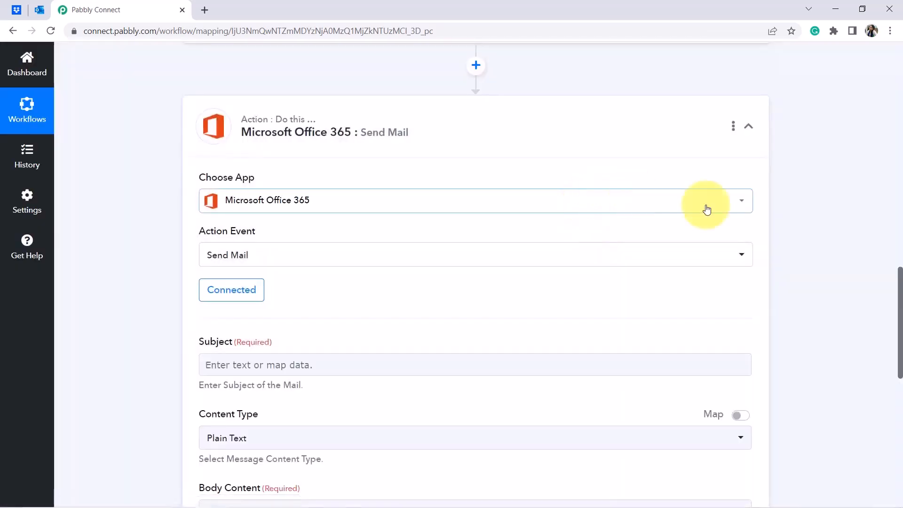
Enter 'A New File is Uploaded in your Dropbox Folder' in the Send Mail Subject field.
left_click_drag(901, 286, 901, 318)
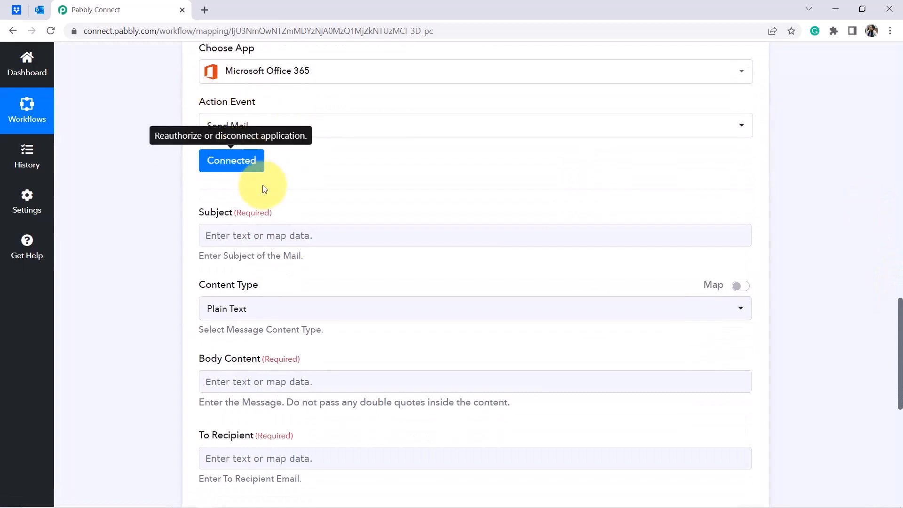
left_click_drag(196, 215, 284, 219)
left_click(155, 270)
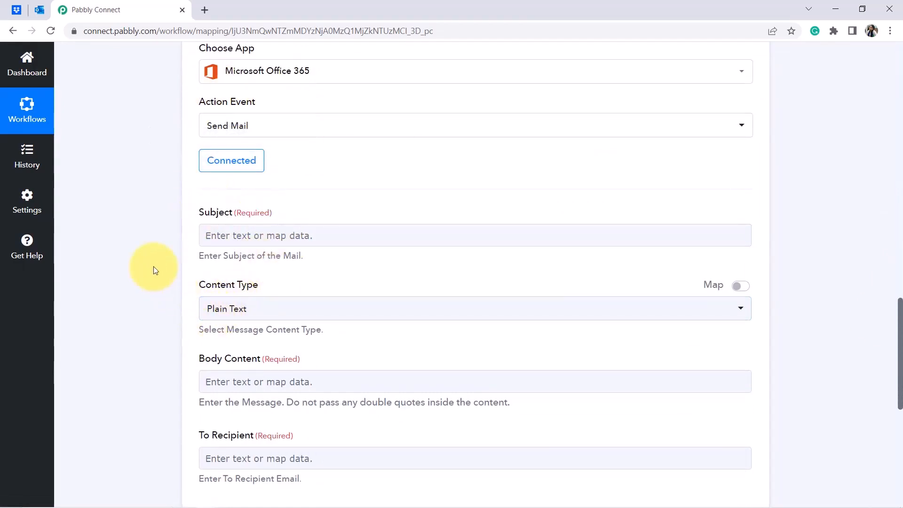
left_click_drag(900, 313, 899, 333)
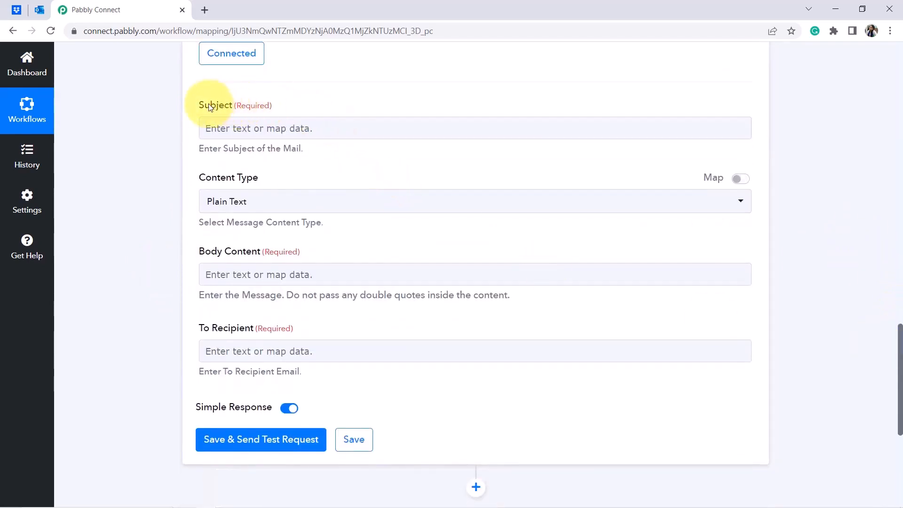
left_click_drag(200, 107, 232, 108)
left_click(232, 130)
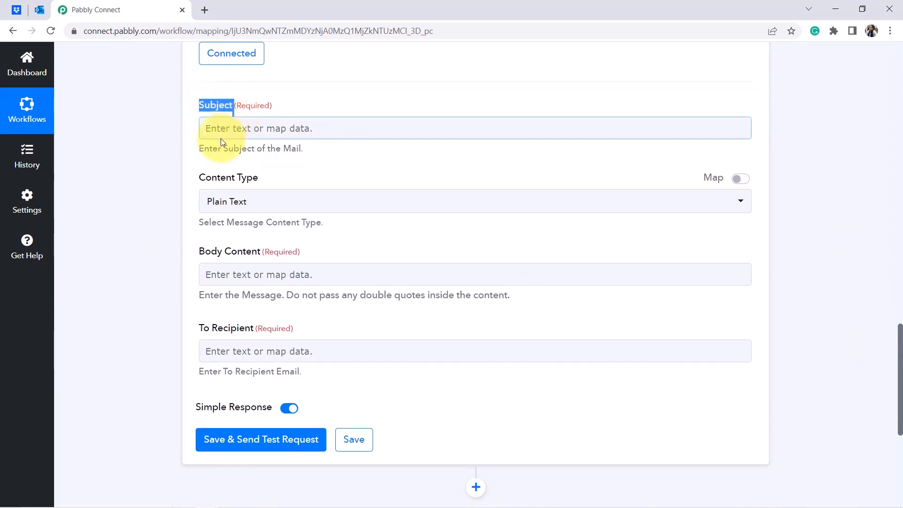
left_click(220, 139)
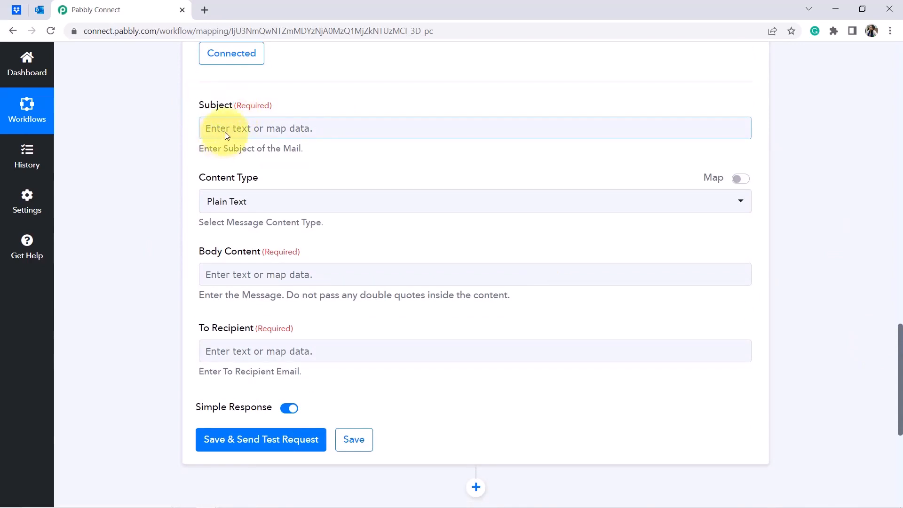
left_click(224, 131)
type("A New File is Uploaded in your Dropbox Folder")
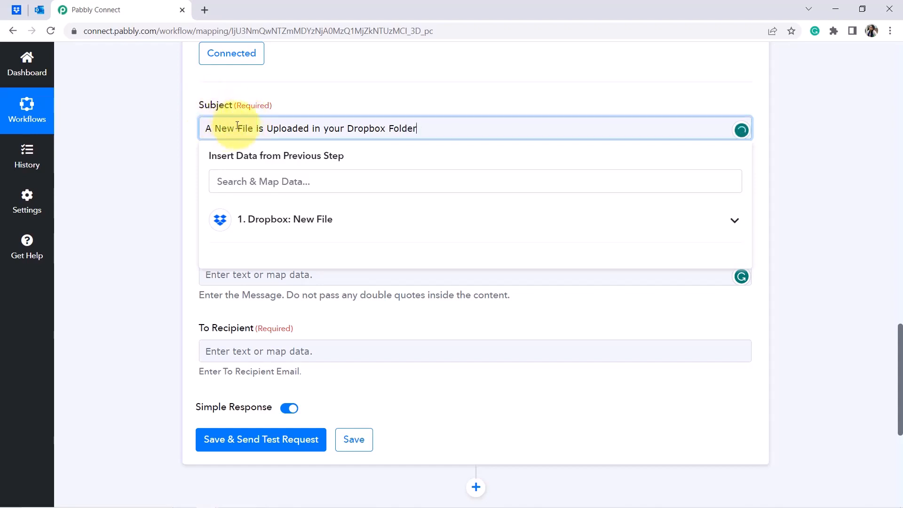
left_click(140, 210)
left_click_drag(900, 389, 900, 421)
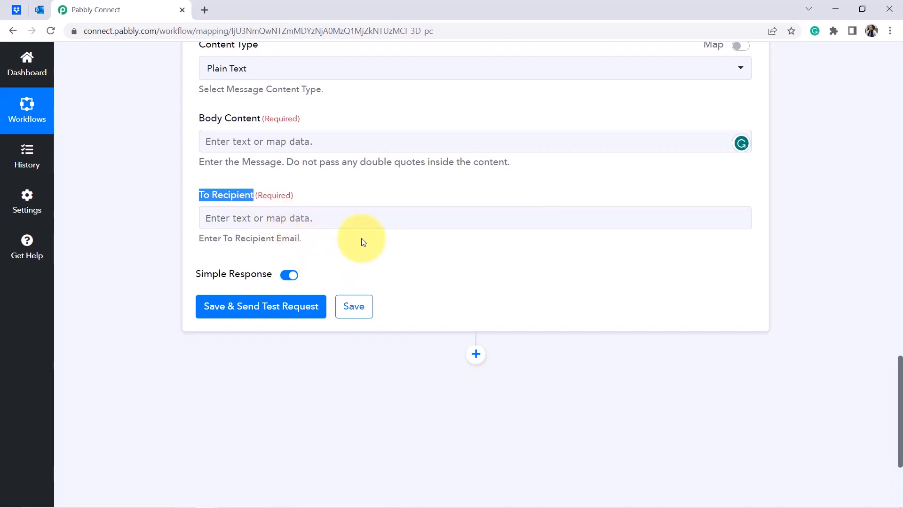
Paste the prepared e-mail draft from Notepad into the Body Content field.
left_click(235, 215)
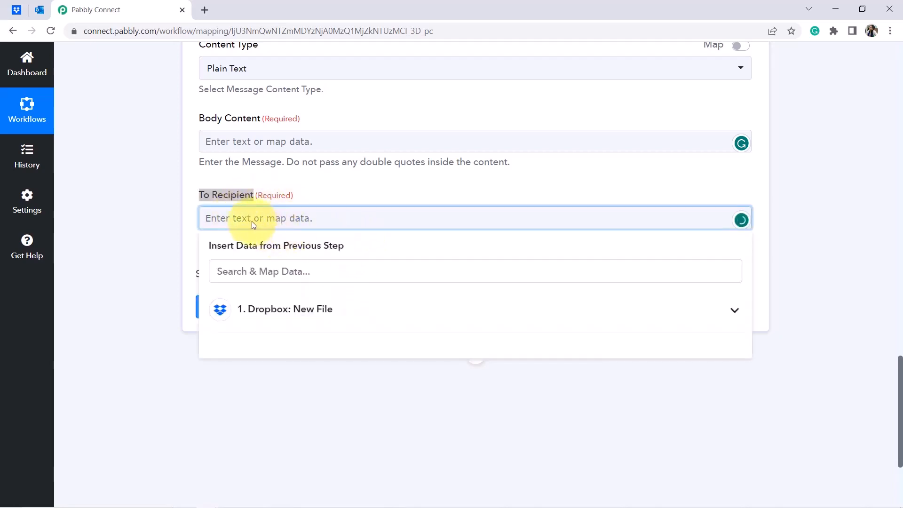
left_click(111, 246)
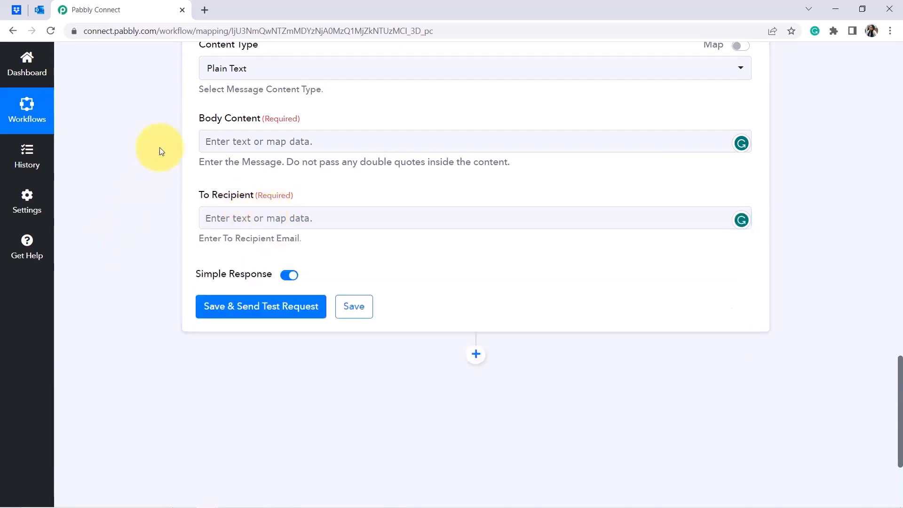
mouse_move(260, 492)
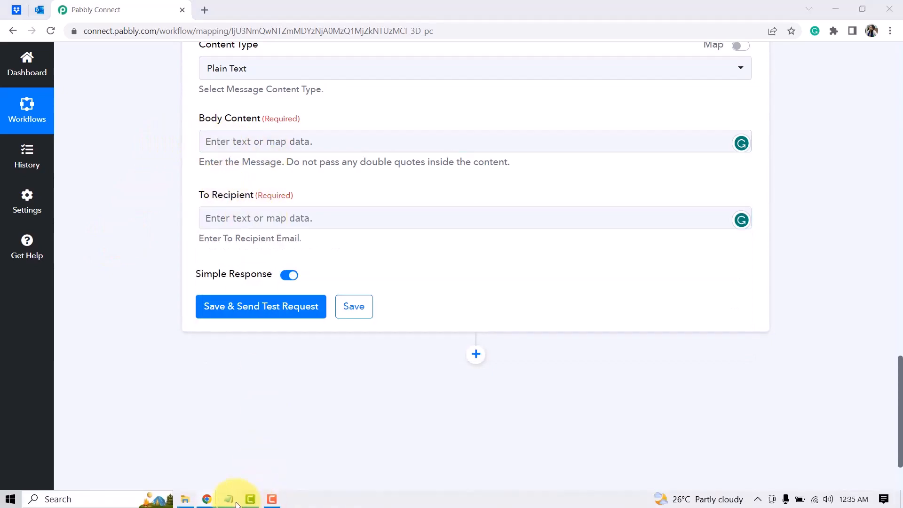
left_click(258, 461)
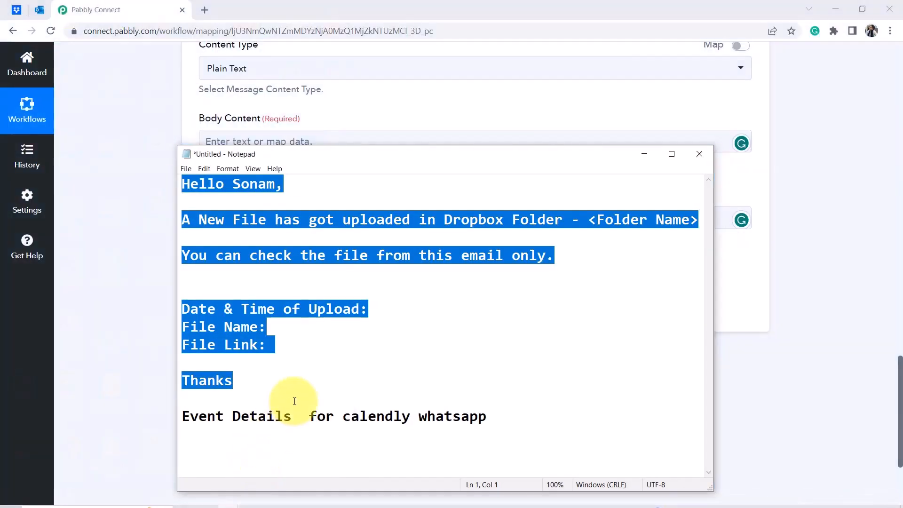
left_click(141, 324)
left_click(244, 143)
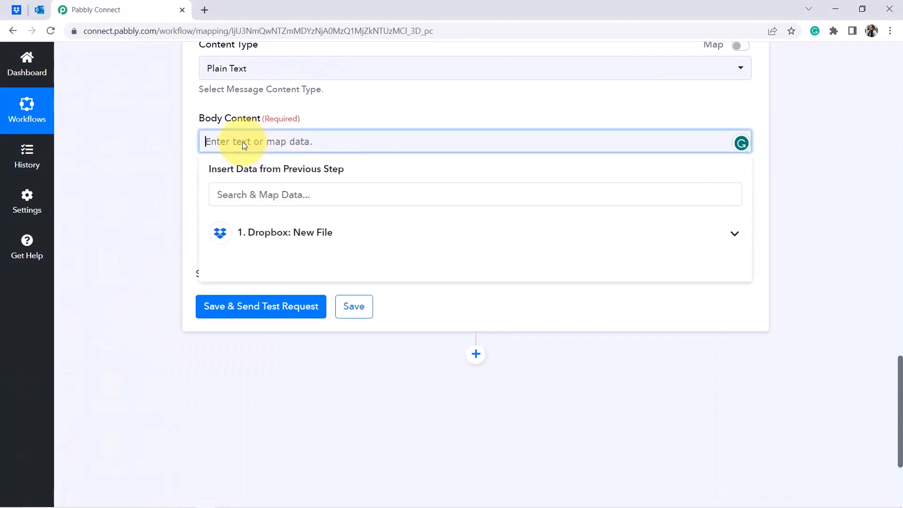
type("Hello Sonam,A New File has got uploaded in Dropbox Folder - <Folder Name>You can check the file from this email only. Date & Time of Upload: File Name: File Link: Thanks")
Change the greeting to 'Hello Team,' on its own line.
double_click(243, 142)
key("BackSpace")
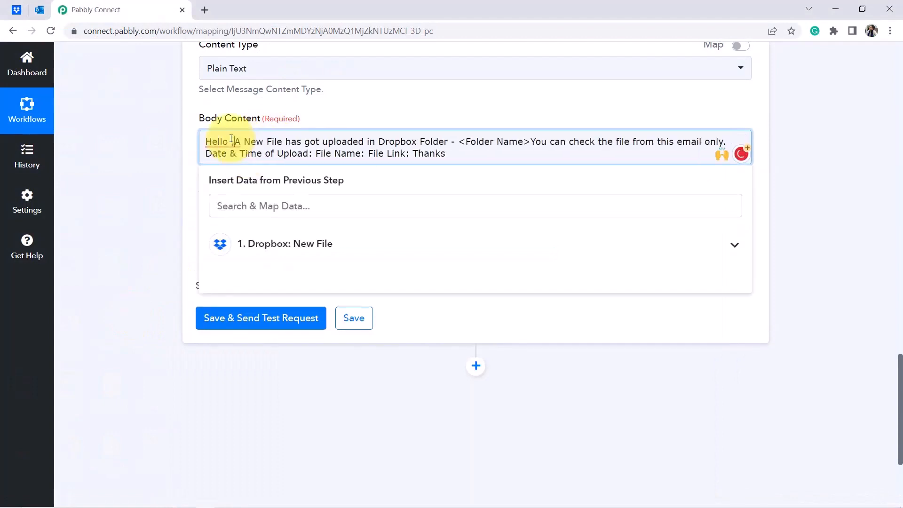
key("Return")
key("Return")
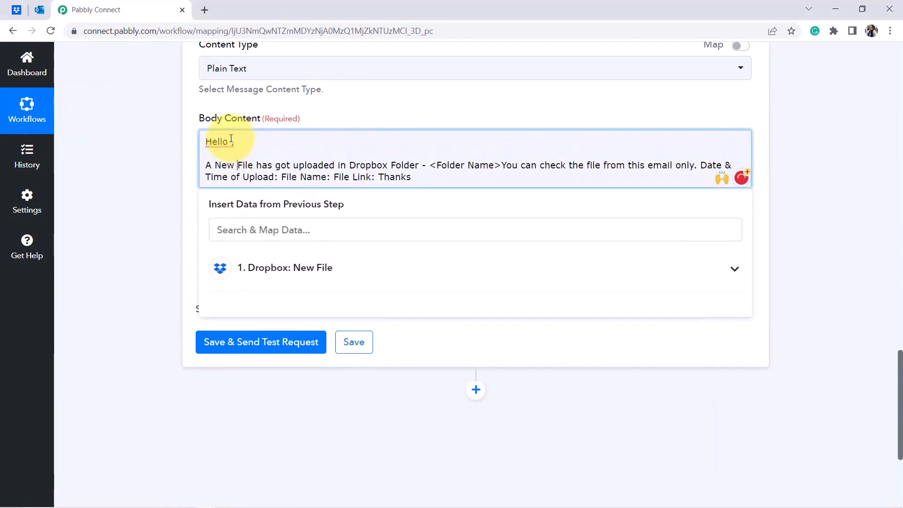
left_click(231, 141)
key("BackSpace")
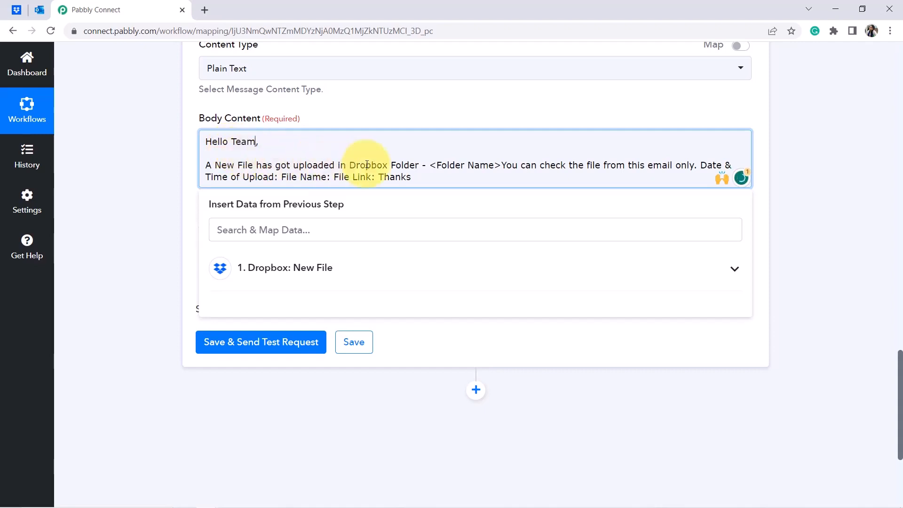
Delete ' - <Folder Name>', end the sentence with a period, and accept the 'to' correction.
left_click_drag(419, 166, 494, 163)
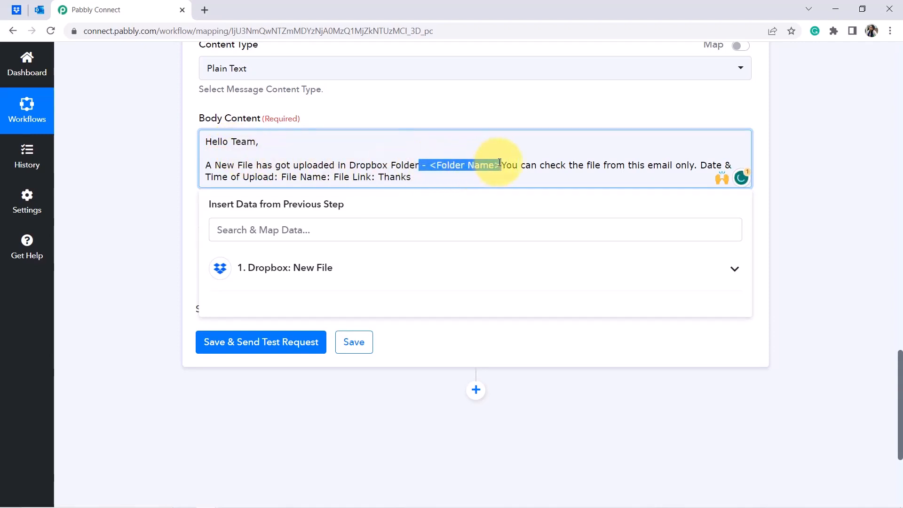
type(".")
key("Return")
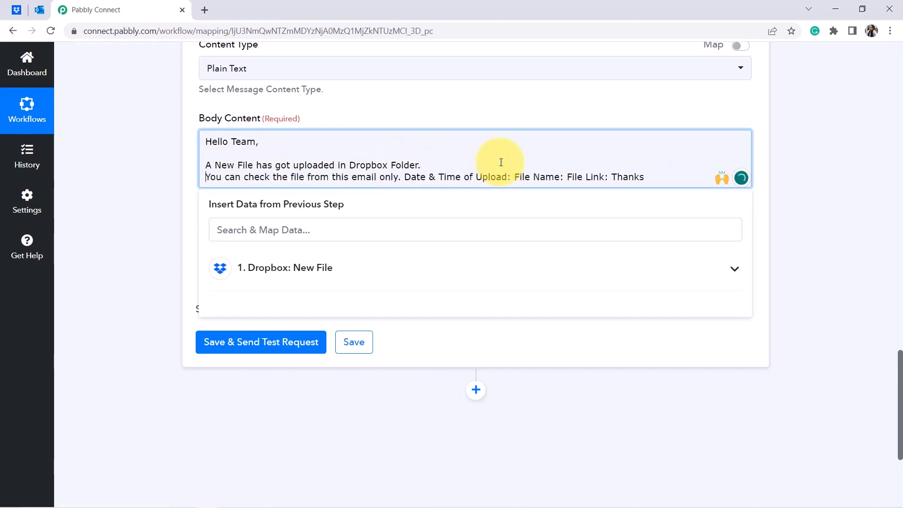
key("Return")
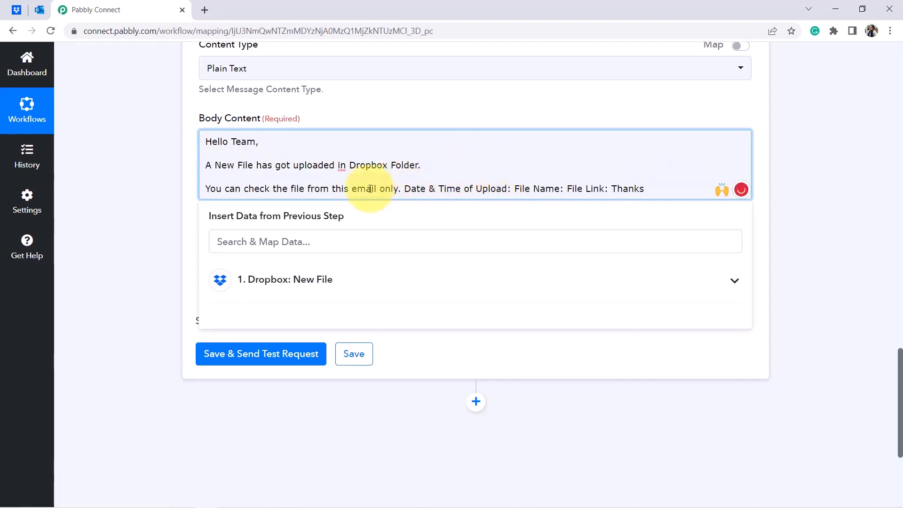
mouse_move(347, 165)
left_click(344, 186)
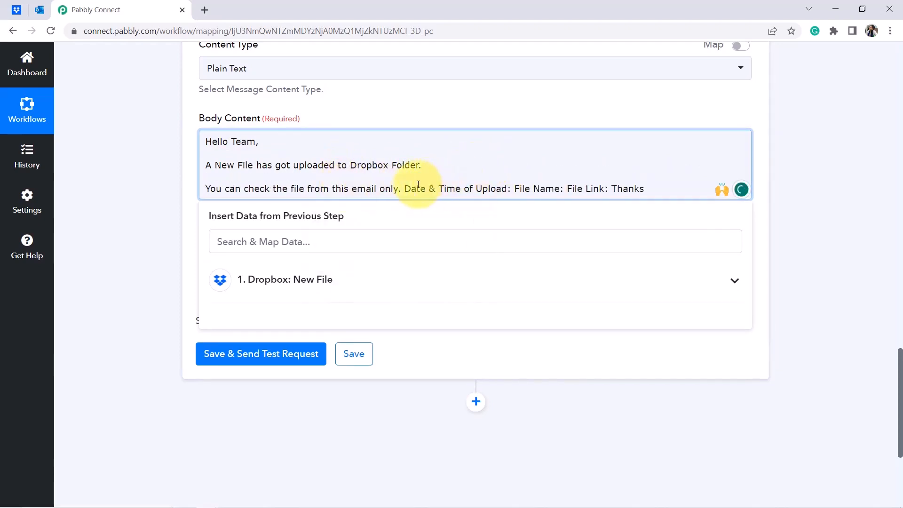
Put Date & Time of Upload, File Name and File Link on separate lines above Thanks.
key("Return")
key("Return")
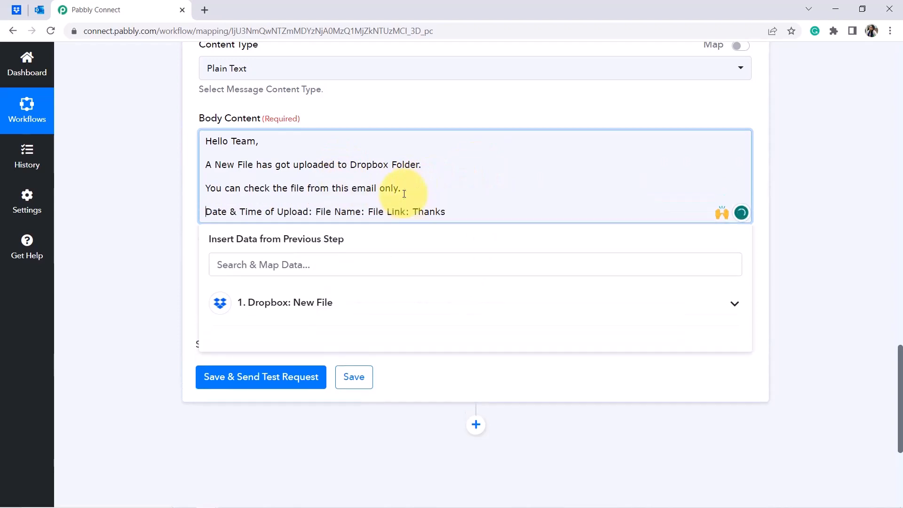
left_click(314, 213)
key("Return")
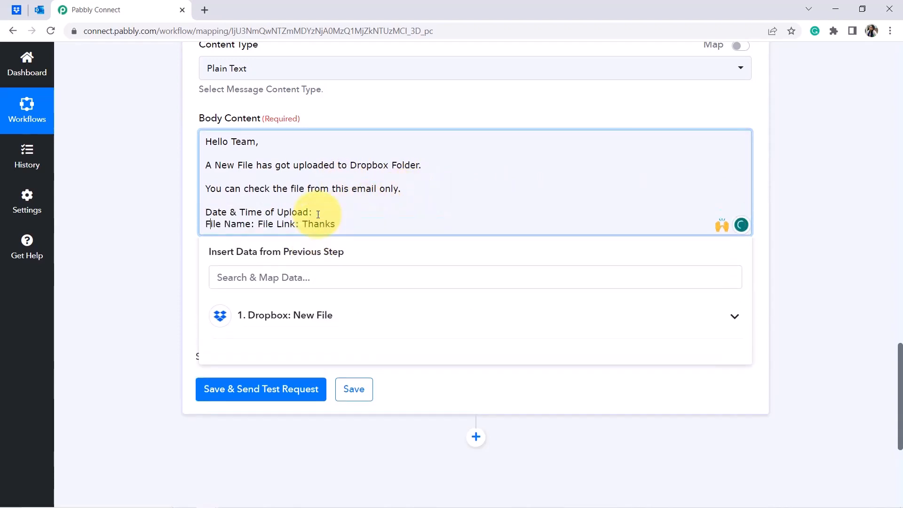
key("Return")
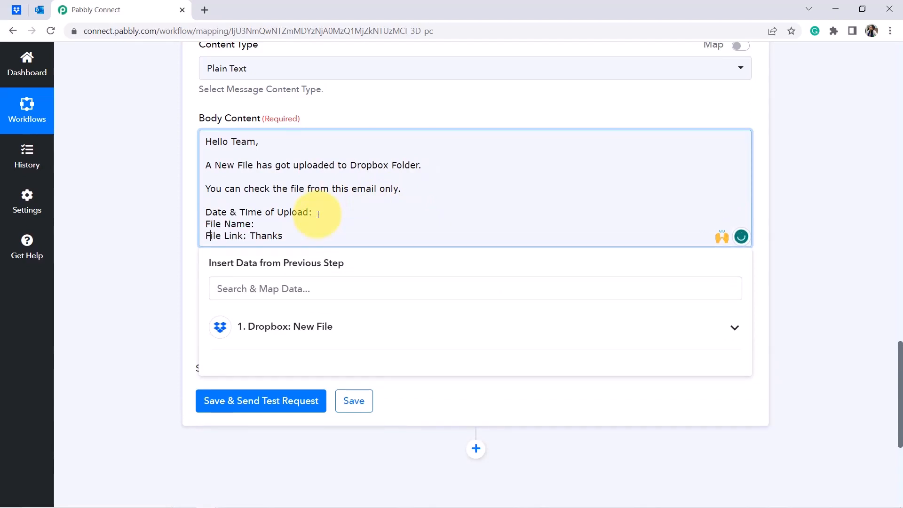
key("Return")
key("Return")
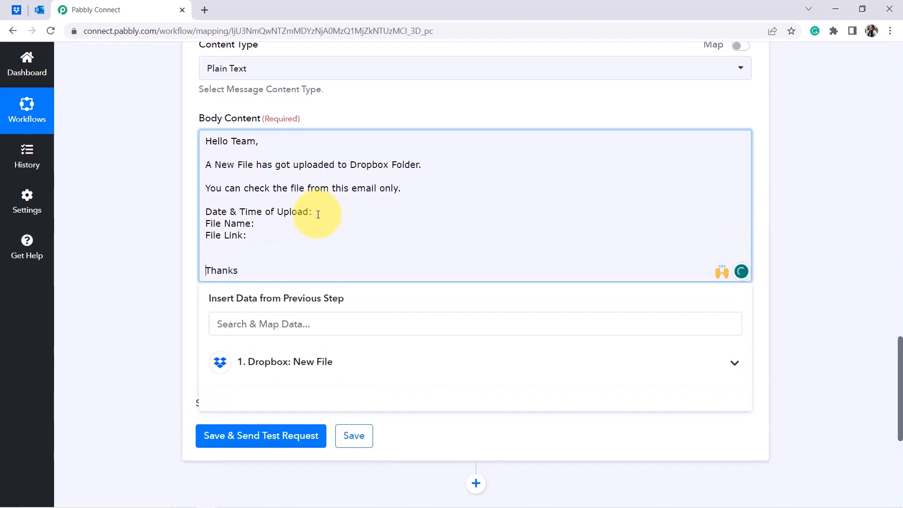
left_click_drag(218, 212, 250, 235)
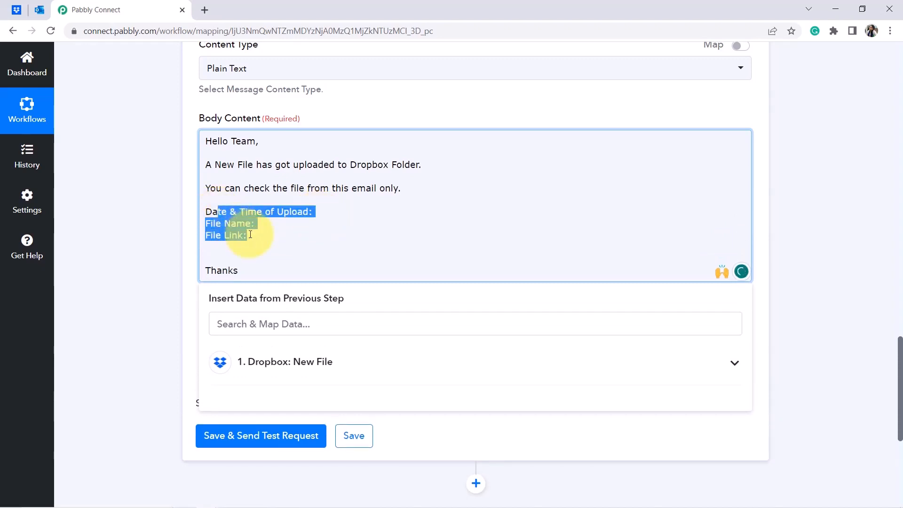
left_click(181, 209)
left_click_drag(901, 369, 901, 210)
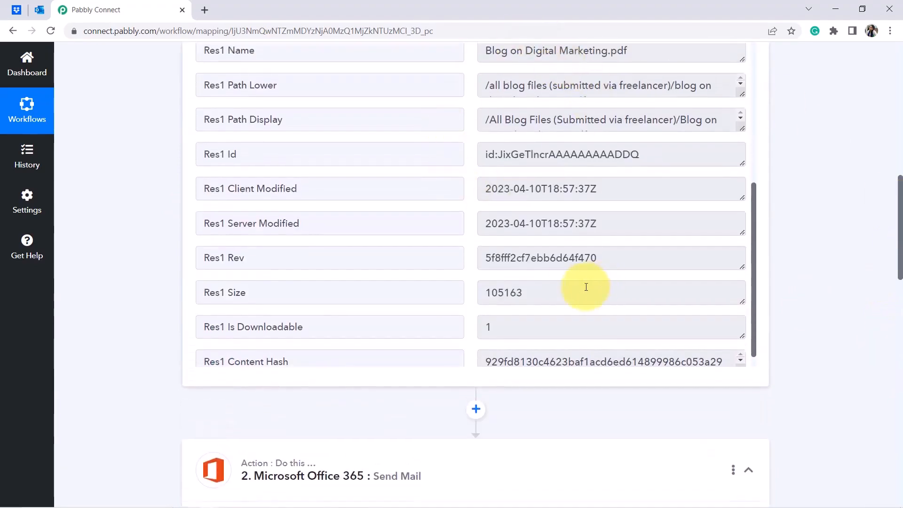
Insert Dropbox's Res1 Server Modified after 'Date & Time of Upload:'.
triple_click(545, 60)
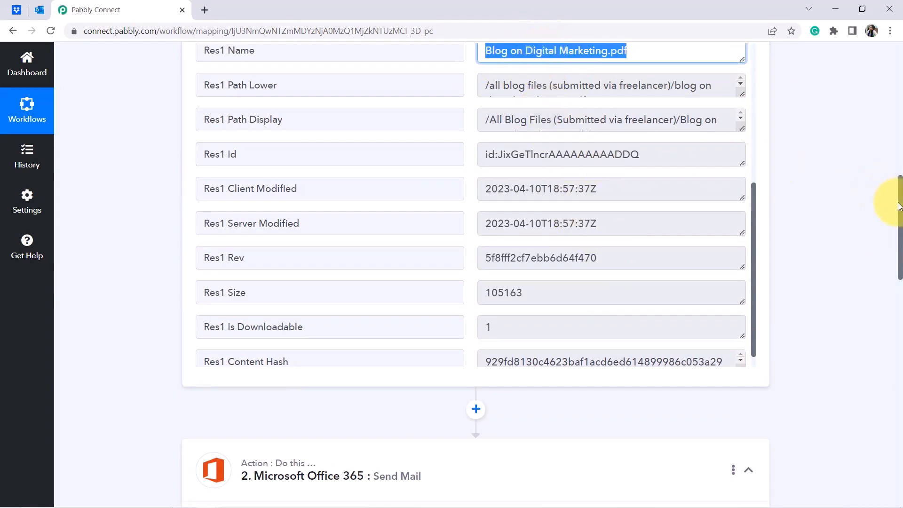
left_click_drag(901, 210, 883, 343)
scroll(880, 351, "down", 5)
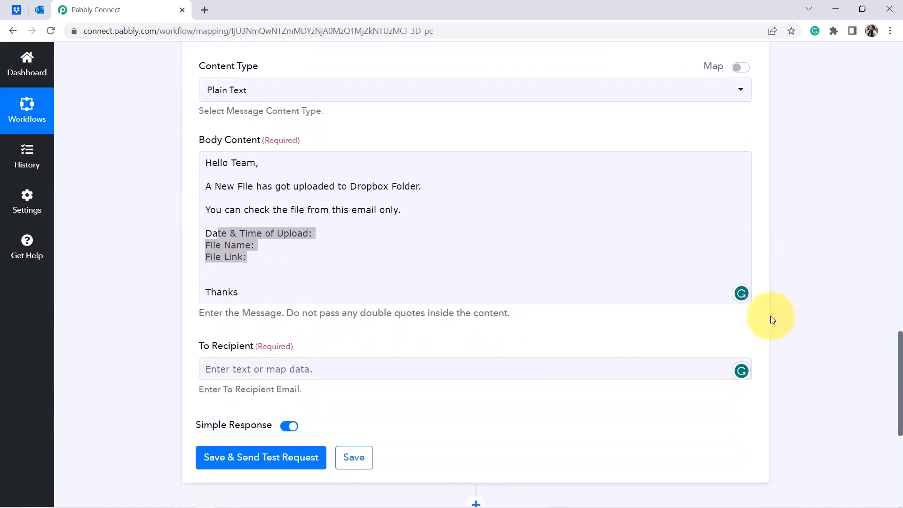
left_click(325, 235)
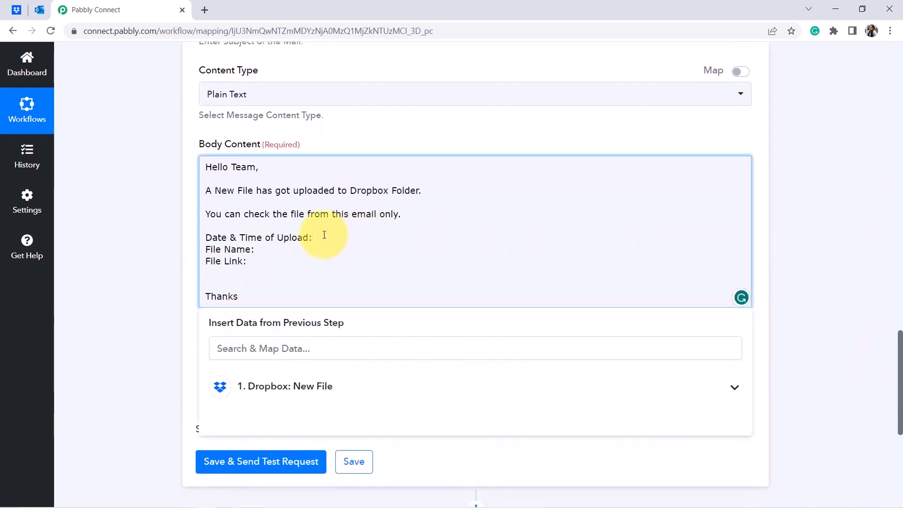
scroll(893, 349, "down", 2)
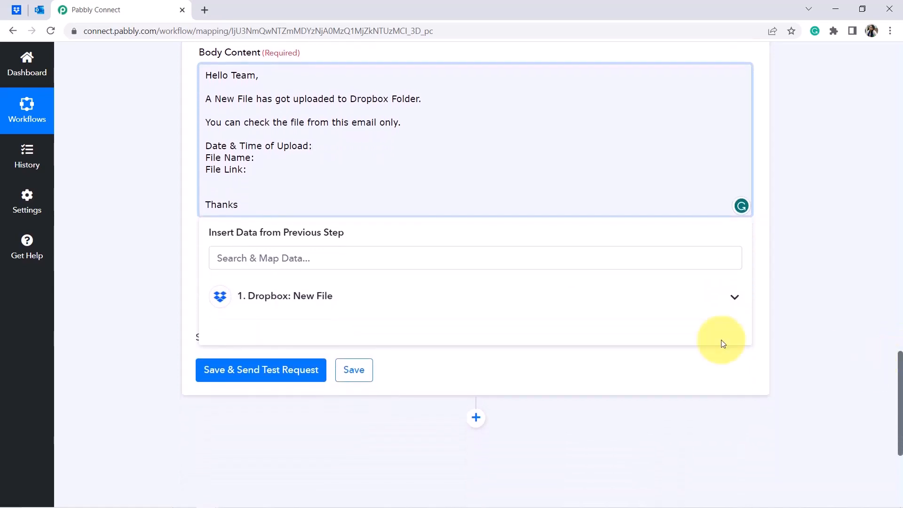
left_click(342, 301)
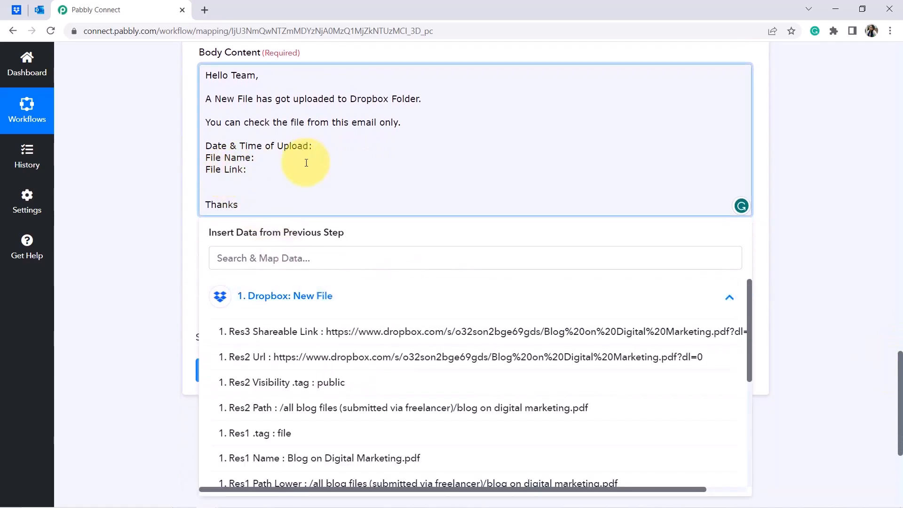
left_click(232, 258)
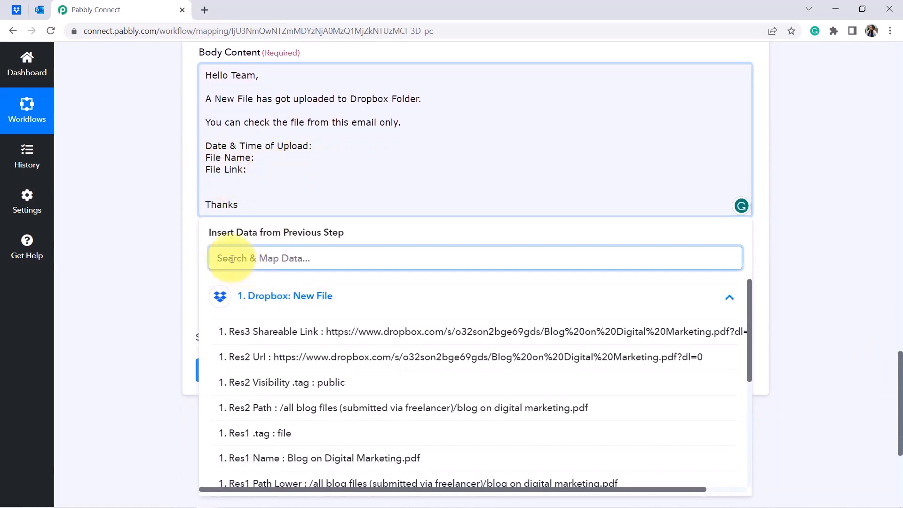
type("date")
key("BackSpace")
key("BackSpace")
key("BackSpace")
key("BackSpace")
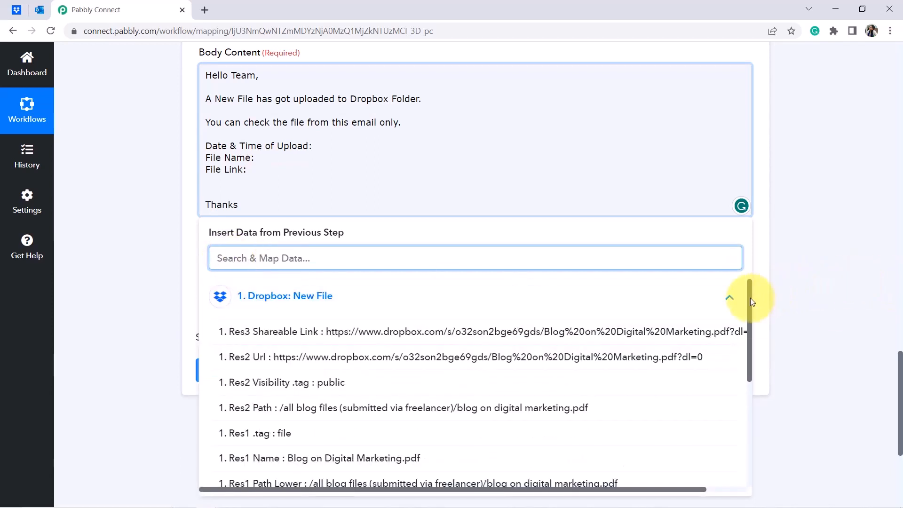
left_click_drag(750, 299, 746, 383)
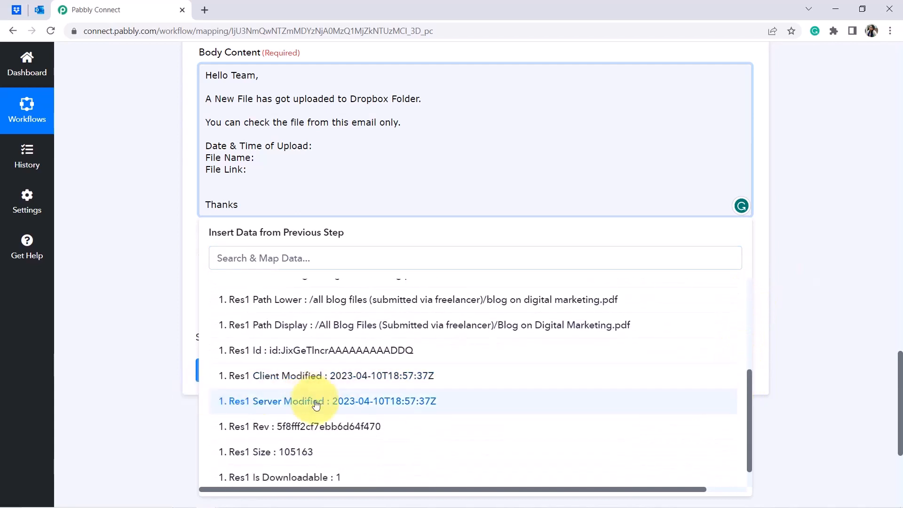
left_click(344, 407)
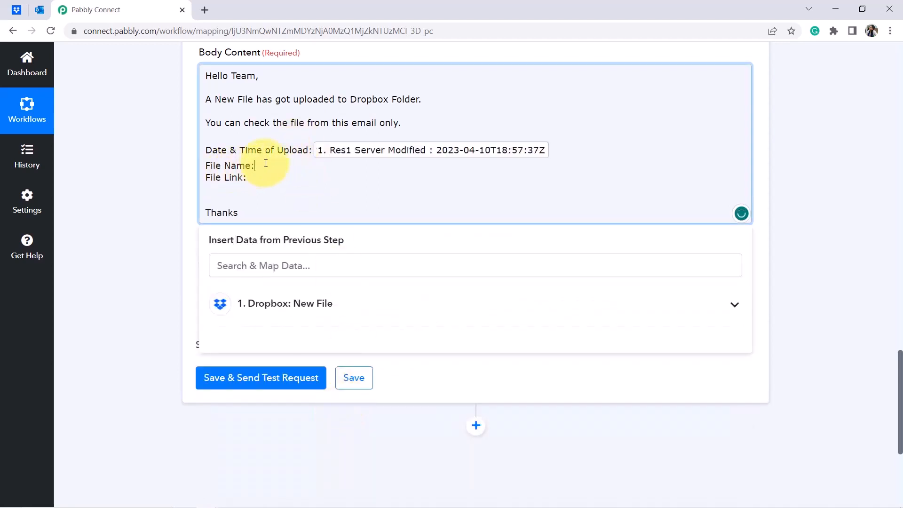
Insert Res1 Name after 'File Name:' and Res3 Shareable Link after 'File Link:'.
left_click(242, 304)
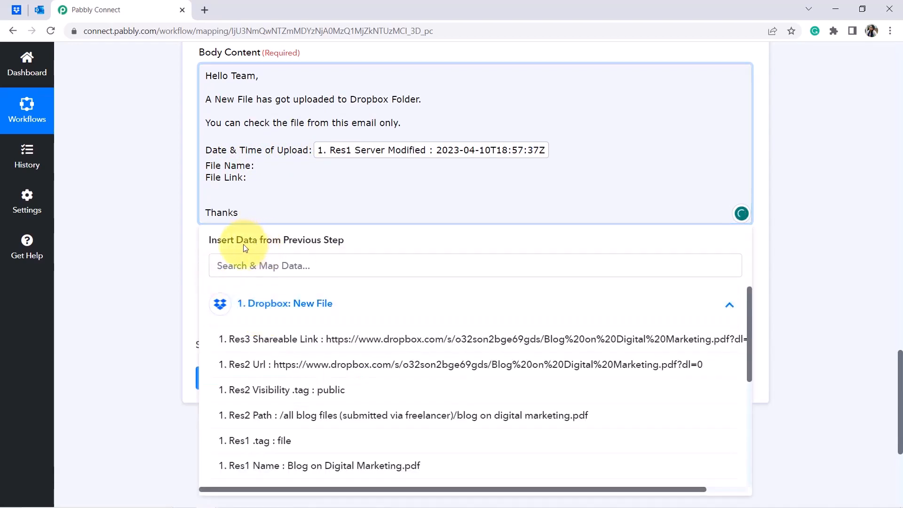
left_click(240, 263)
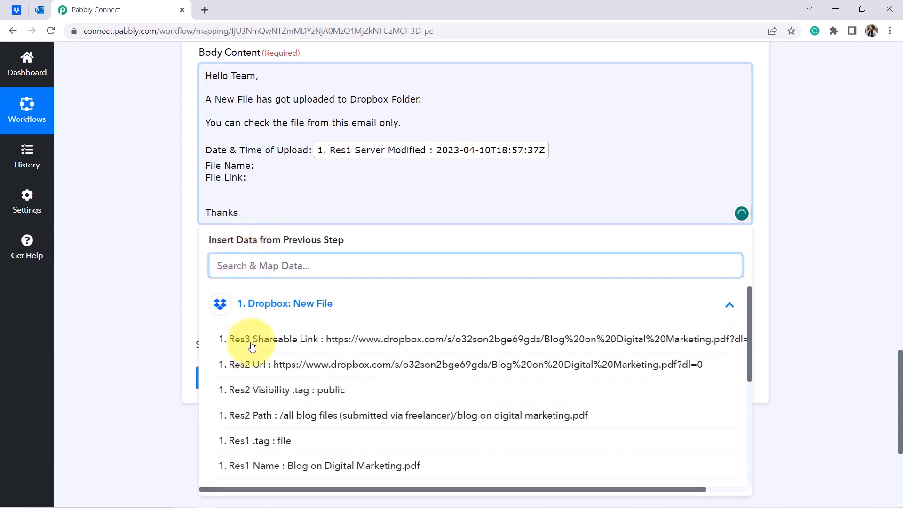
left_click(361, 470)
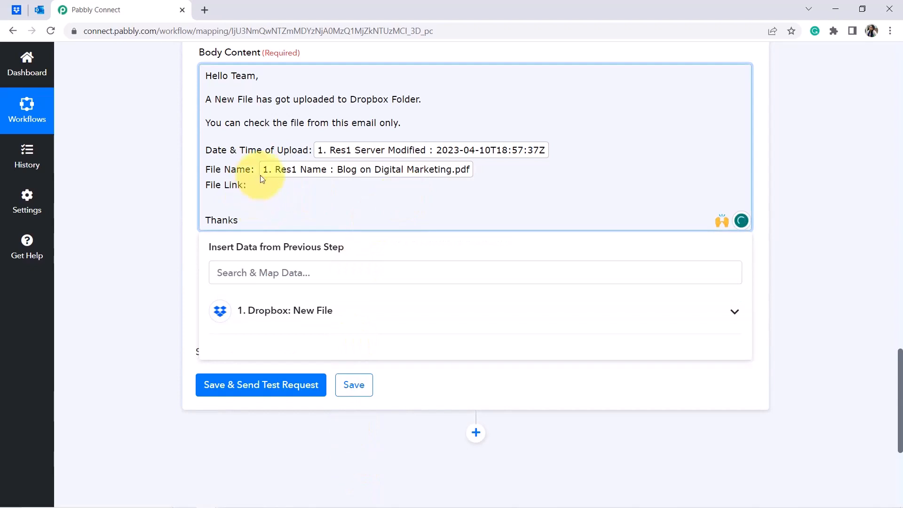
left_click(240, 310)
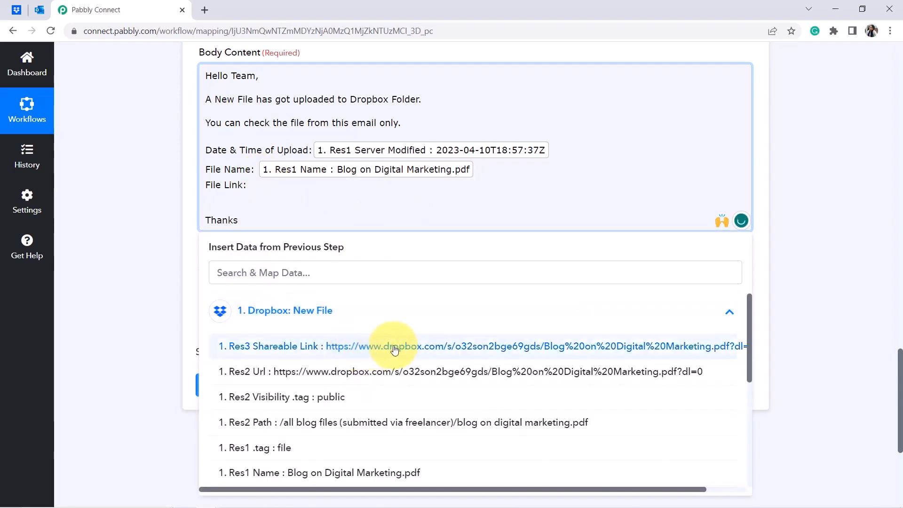
left_click(379, 351)
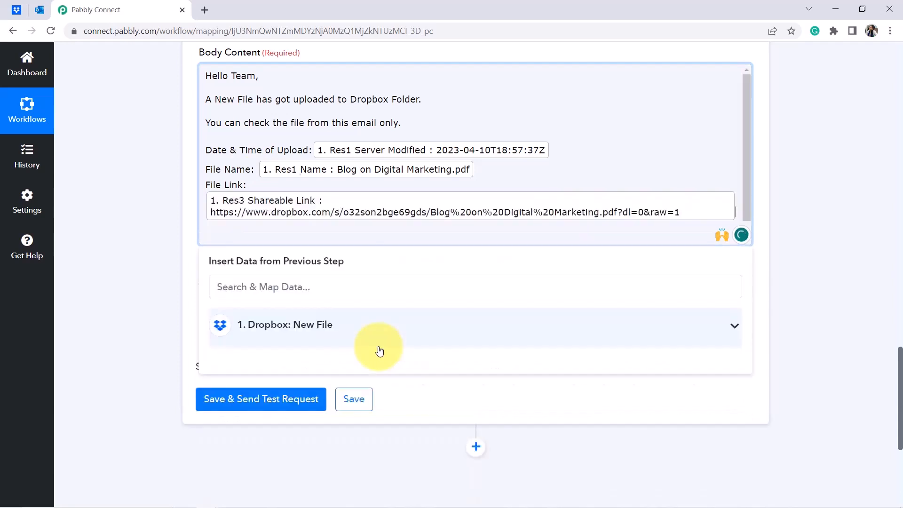
End the message body with a new 'Thanks' line.
mouse_move(303, 175)
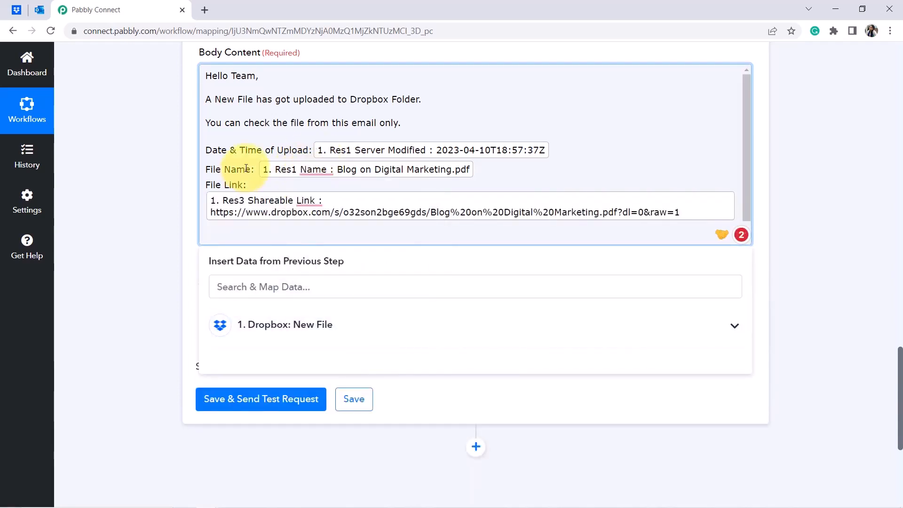
left_click(16, 10)
left_click(68, 6)
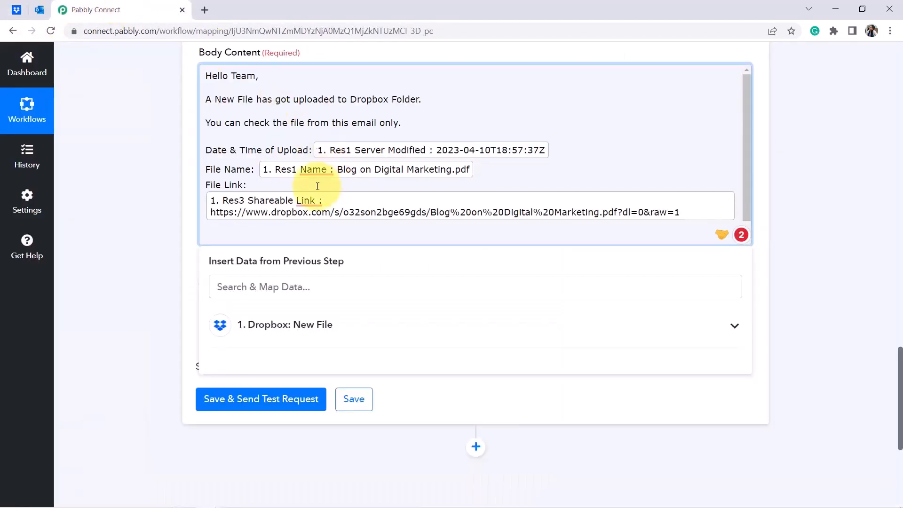
key("Return")
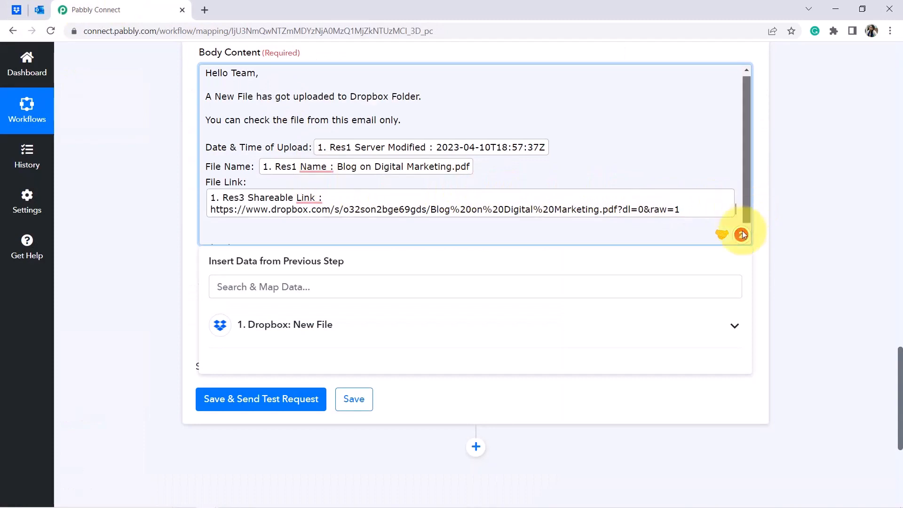
type("Thanks")
left_click_drag(238, 235, 217, 235)
left_click(115, 241)
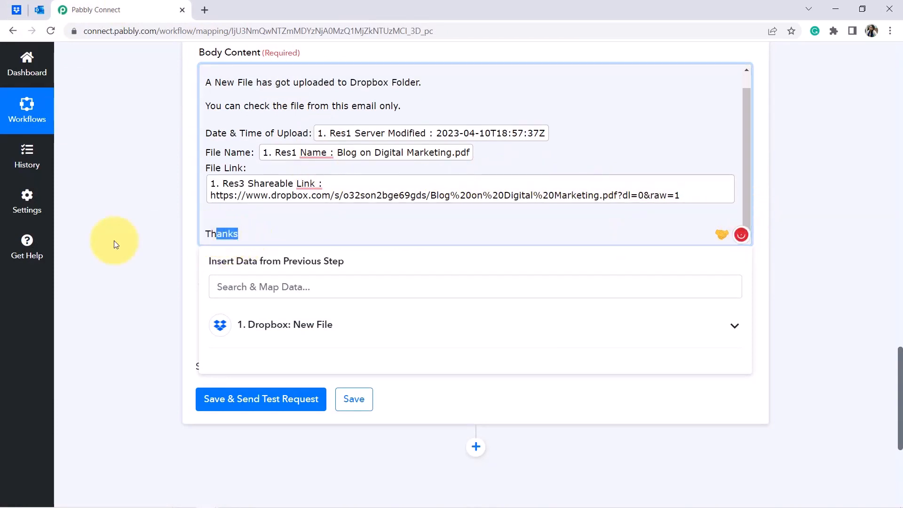
Enter the recipient's e-mail address, save the Send Mail step with a test request, and check Outlook.
left_click(227, 306)
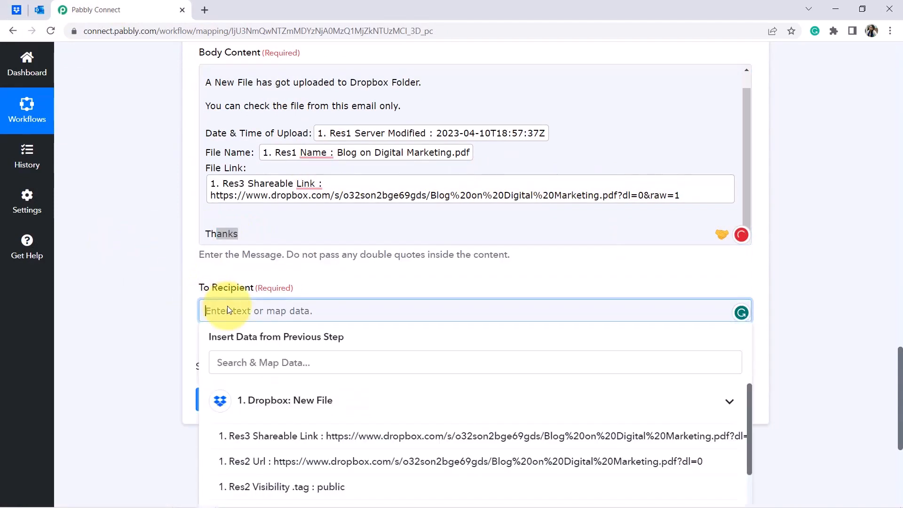
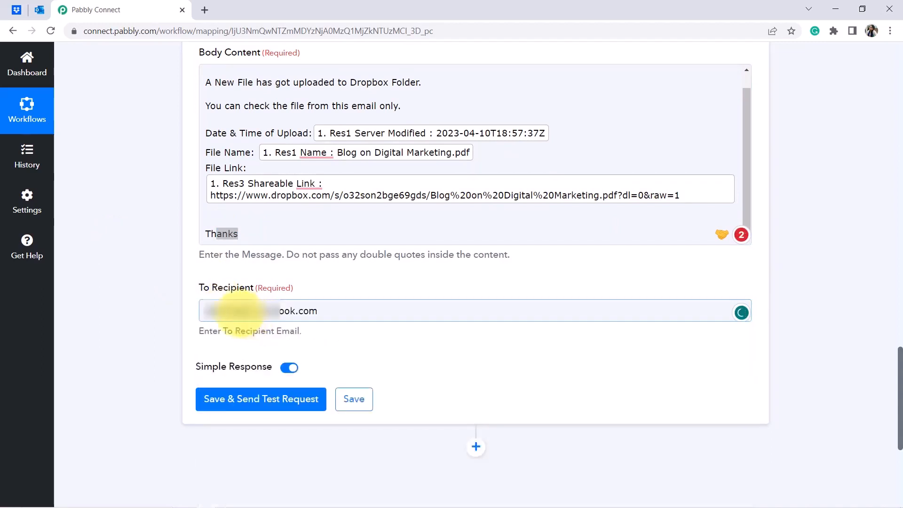
left_click(233, 410)
left_click(40, 10)
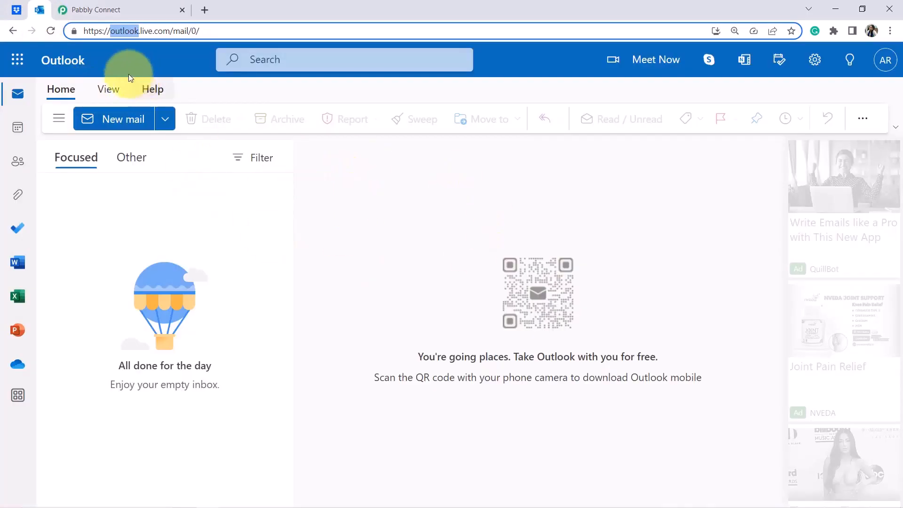
Reload Outlook, open the new-file test e-mail, and review its subject and opening sentences.
left_click(50, 35)
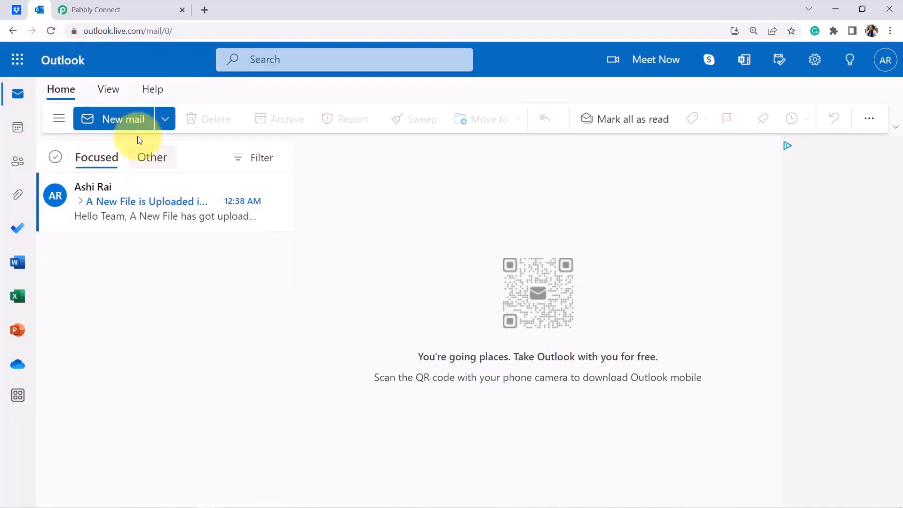
left_click(123, 207)
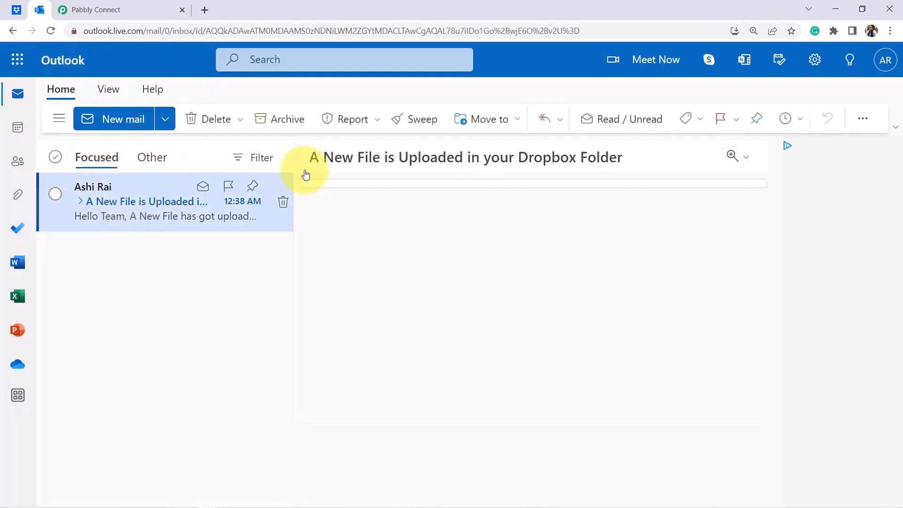
left_click_drag(311, 159, 608, 162)
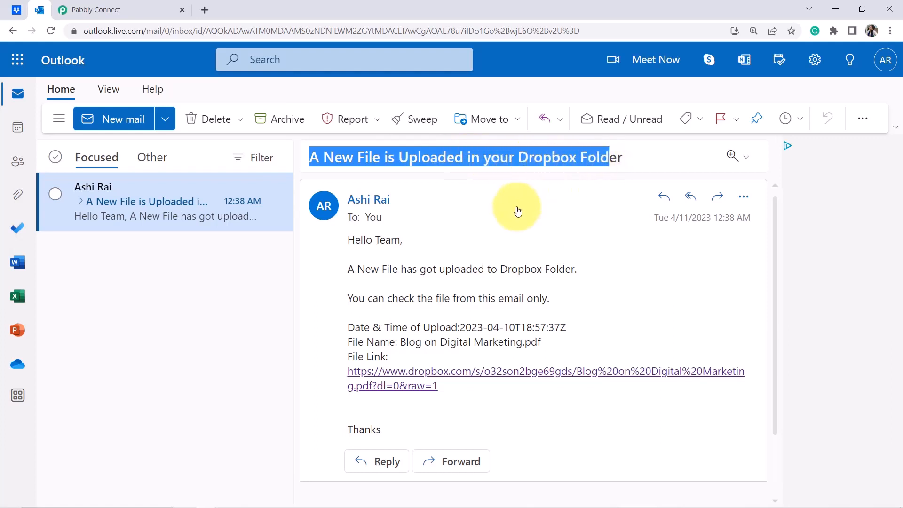
left_click_drag(379, 269, 577, 266)
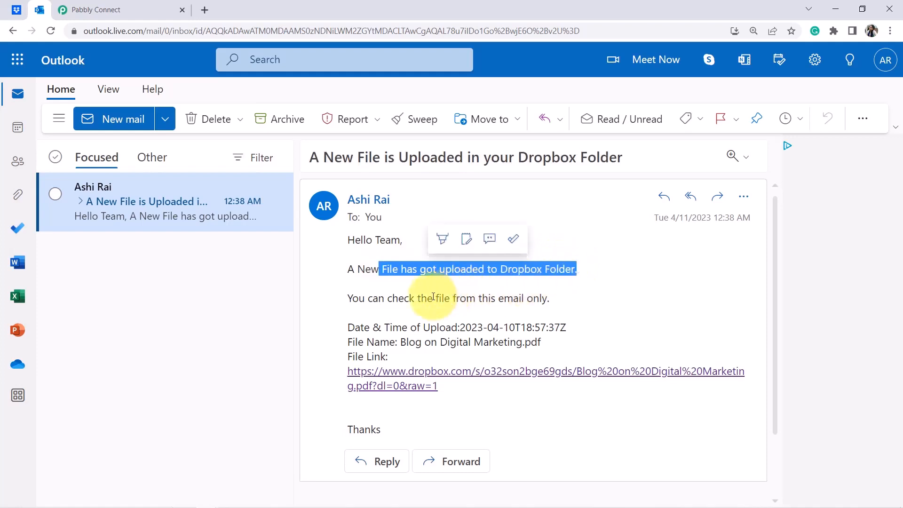
left_click_drag(435, 298, 558, 301)
left_click(412, 319)
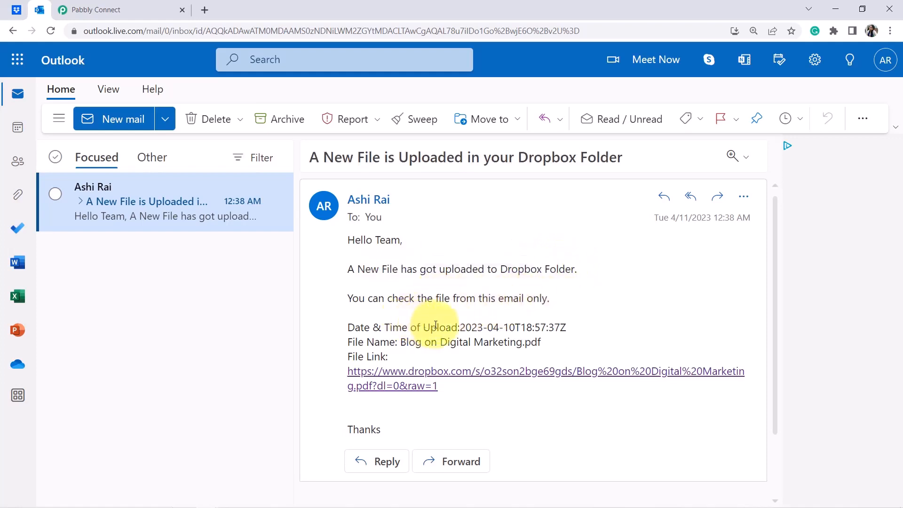
Check the upload time, file name and Dropbox link, then return to Pabbly Connect.
left_click_drag(434, 328, 511, 329)
left_click_drag(380, 342, 483, 342)
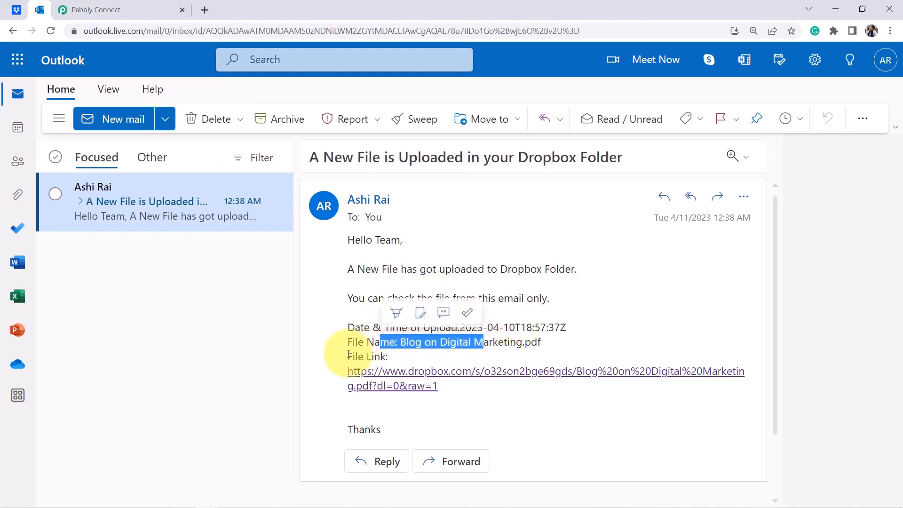
left_click_drag(348, 358, 424, 376)
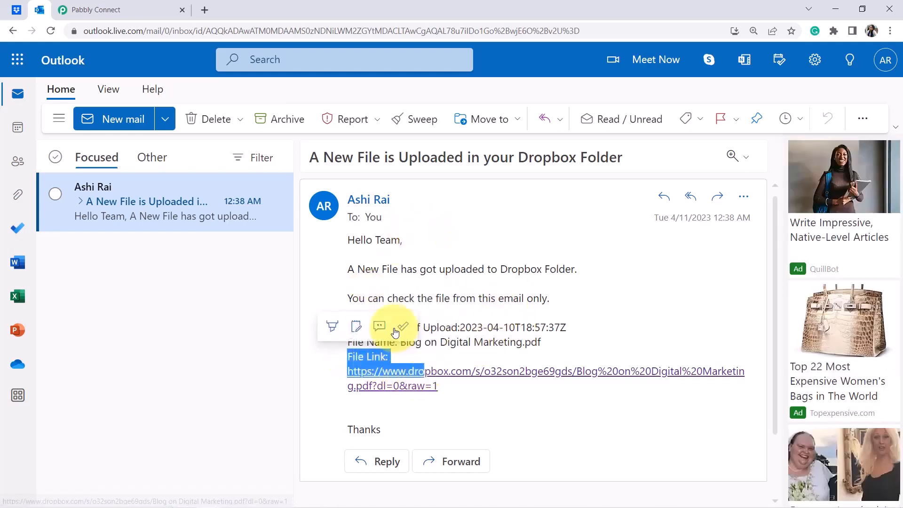
left_click(368, 246)
left_click_drag(369, 246, 398, 385)
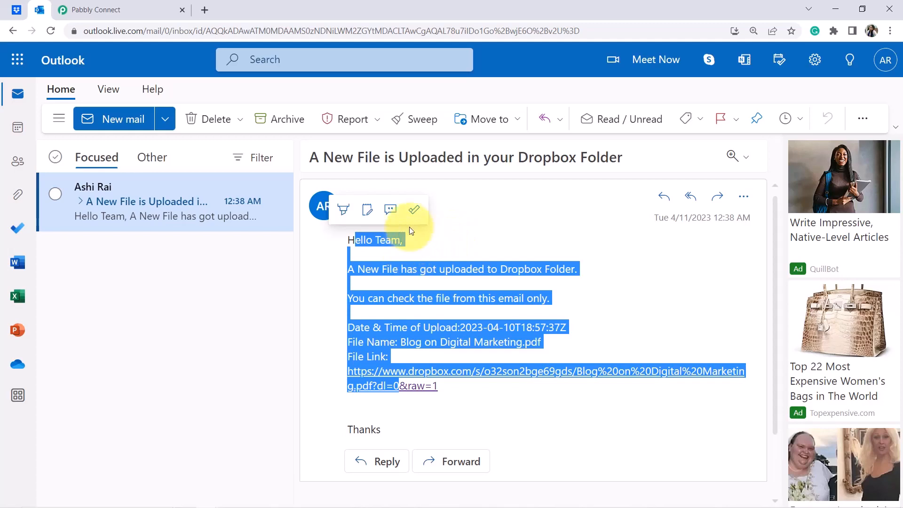
left_click(77, 4)
left_click_drag(898, 372, 900, 77)
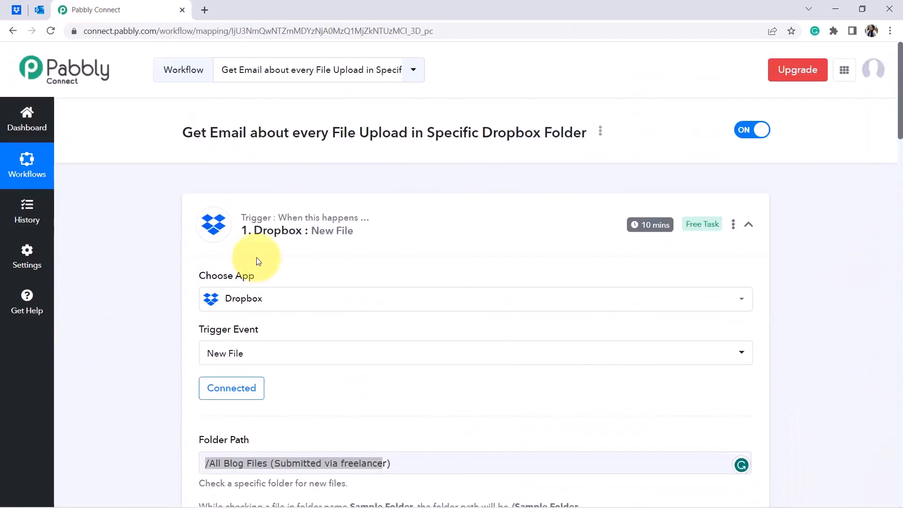
Collapse the Dropbox and Send Mail steps, then copy the workflow's share link from Share.
left_click(292, 231)
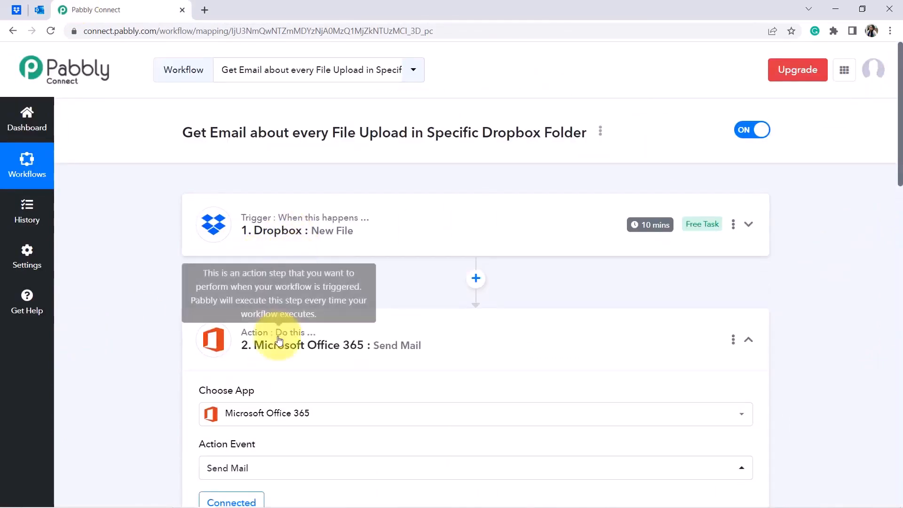
left_click(278, 339)
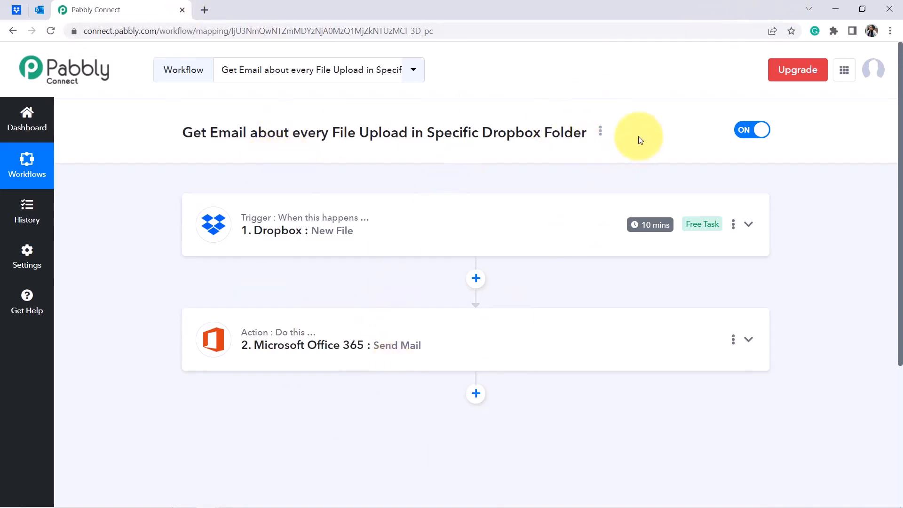
left_click(600, 133)
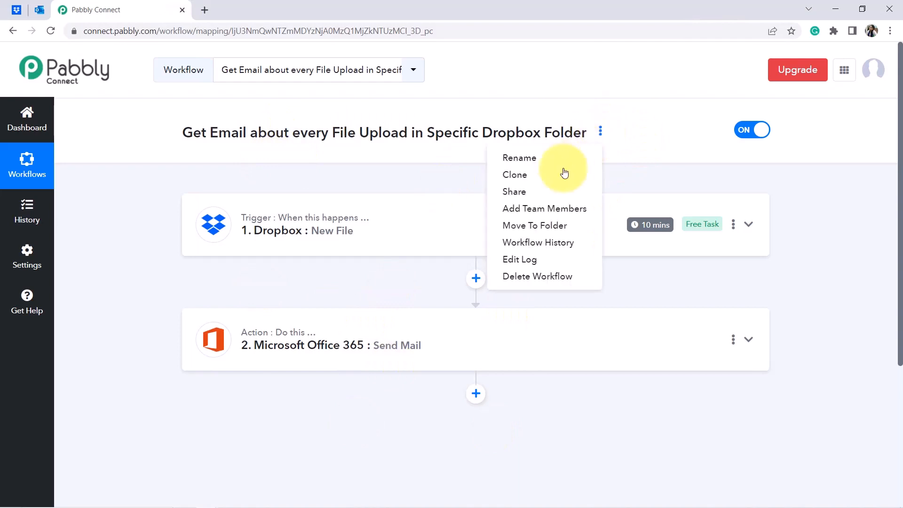
left_click(529, 192)
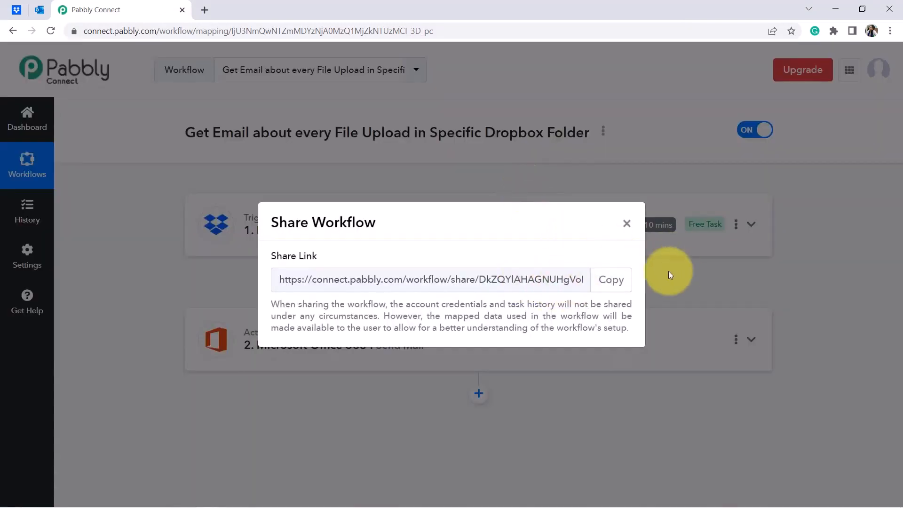
left_click(614, 281)
left_click(619, 283)
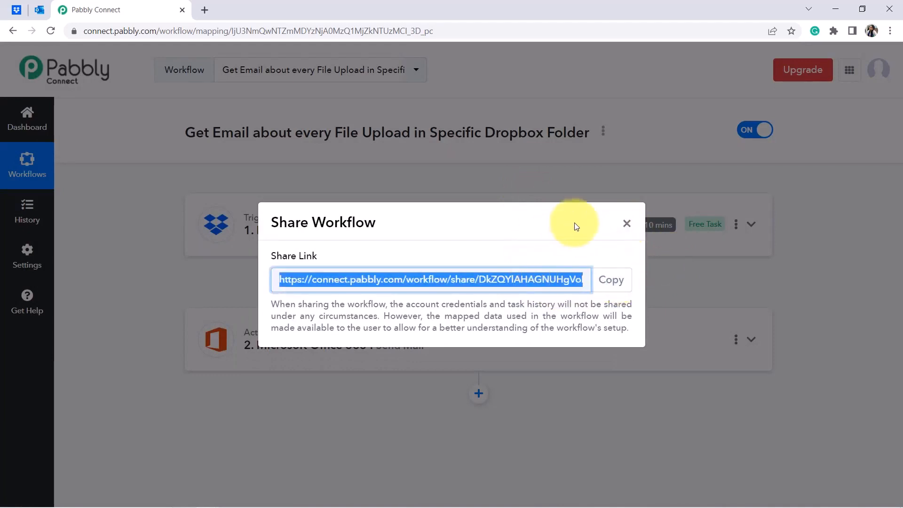
left_click(629, 225)
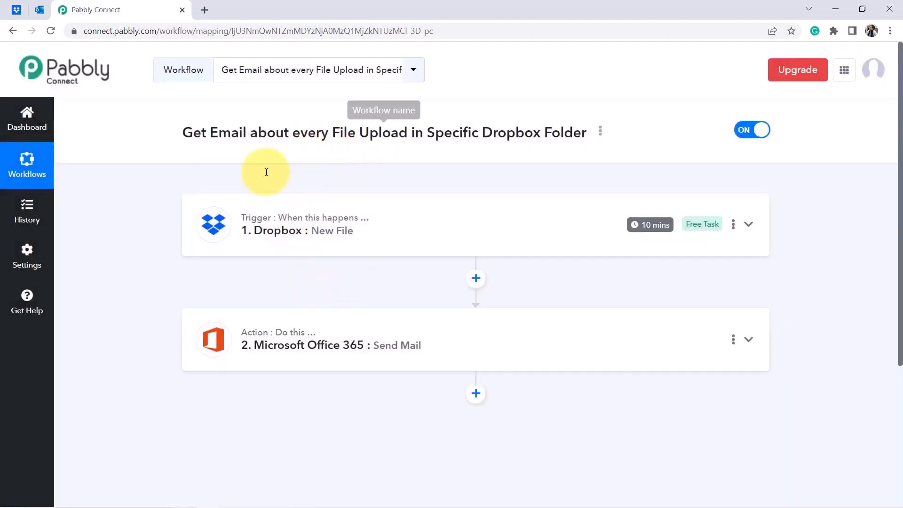
Expand the Office 365 Send Mail step and review its Subject and Body Content.
left_click(313, 347)
left_click_drag(900, 125, 901, 253)
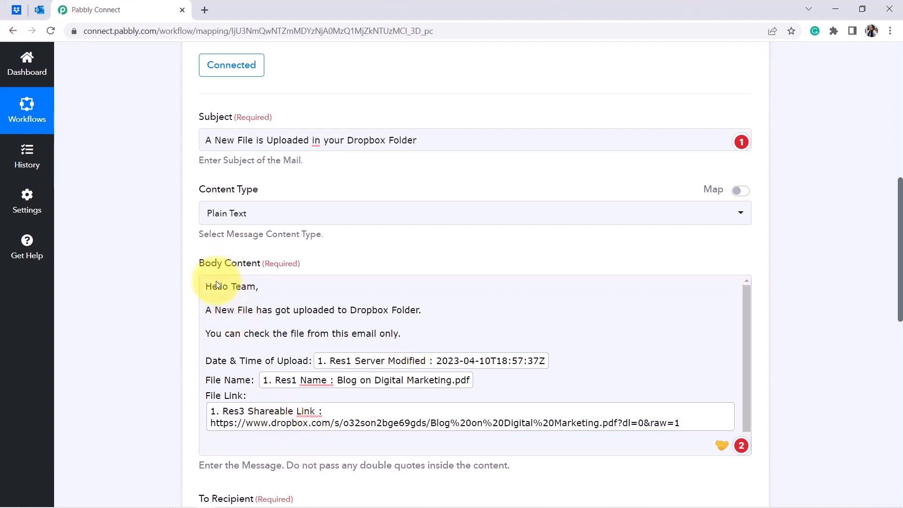
left_click_drag(211, 286, 270, 348)
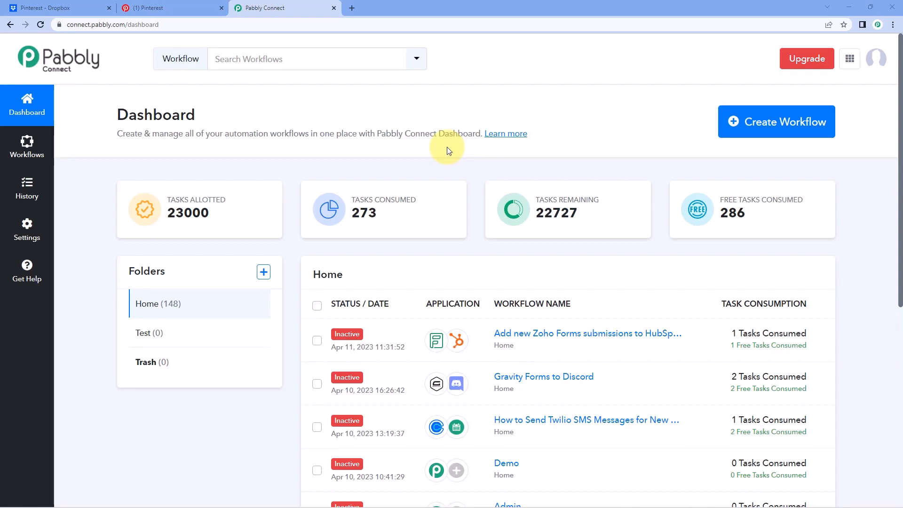
Create a workflow named 'Dropbox to Pinterest' and open it in the editor.
left_click(782, 121)
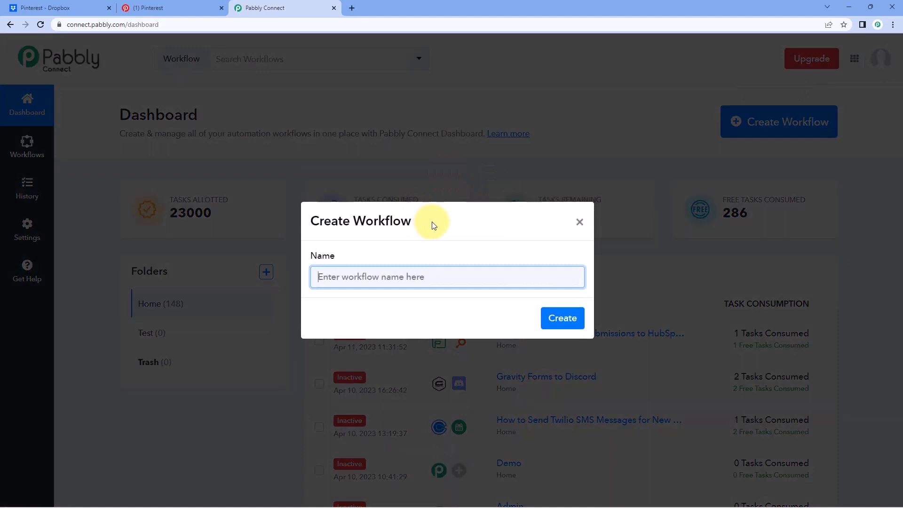
type("Dropbox to Pinterest")
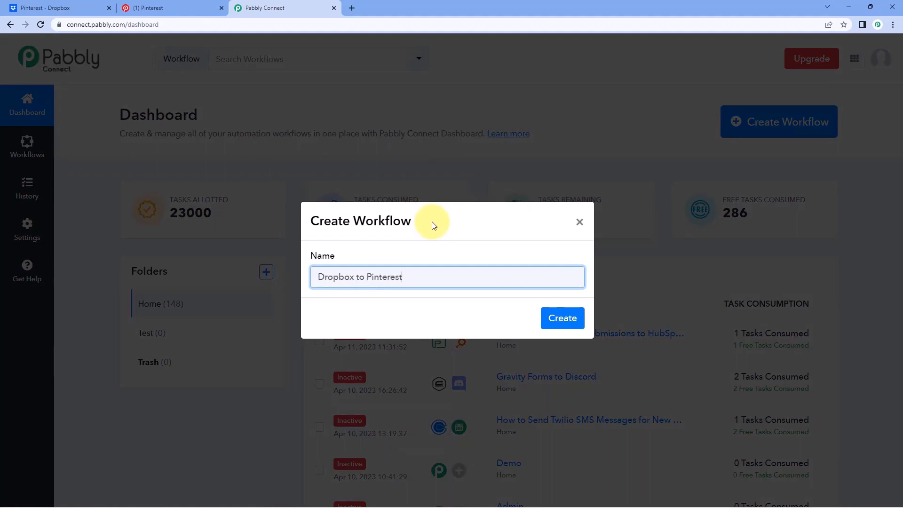
left_click(570, 318)
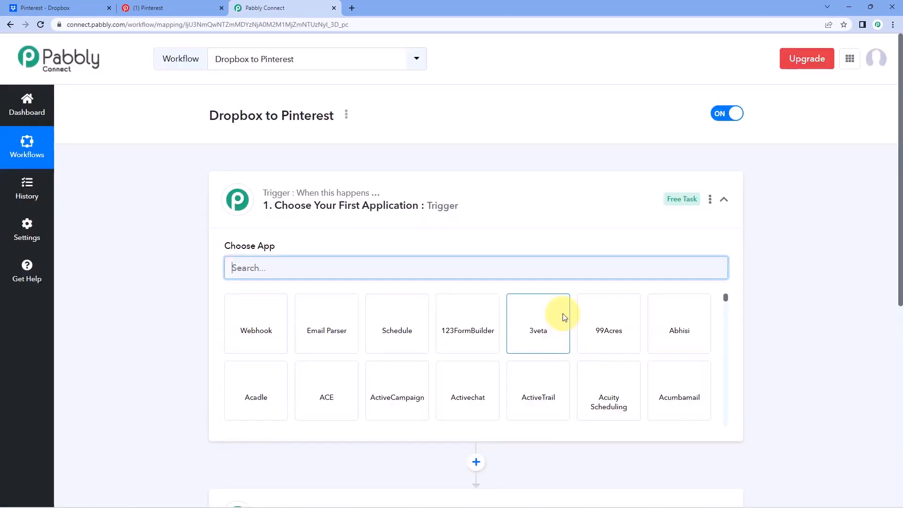
left_click(459, 183)
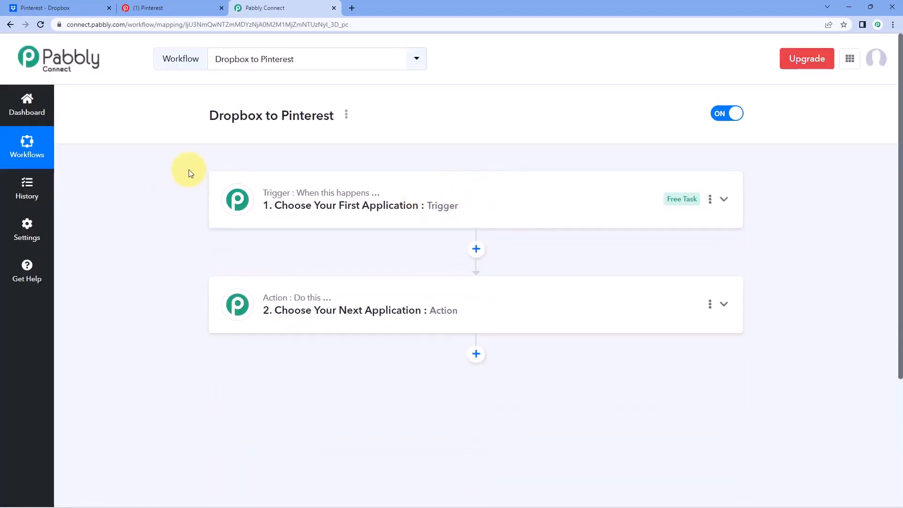
scroll(191, 173, "down", 1)
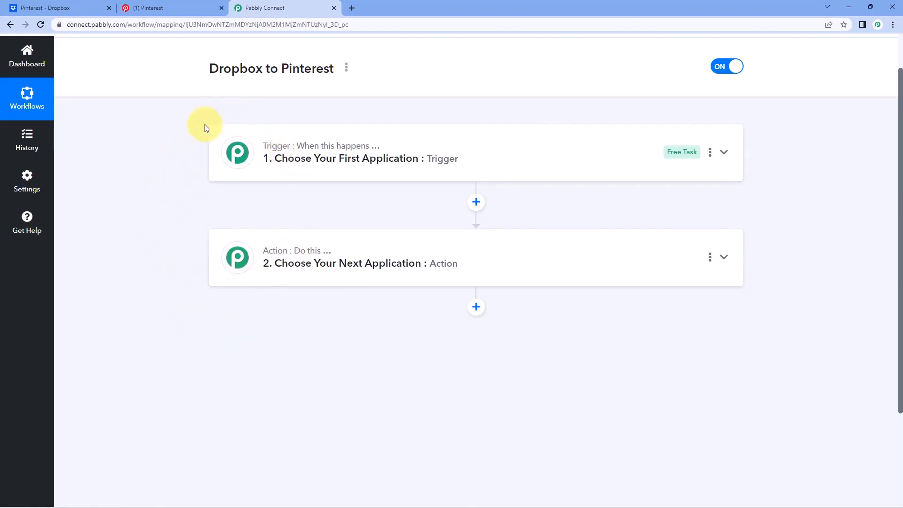
mouse_move(256, 147)
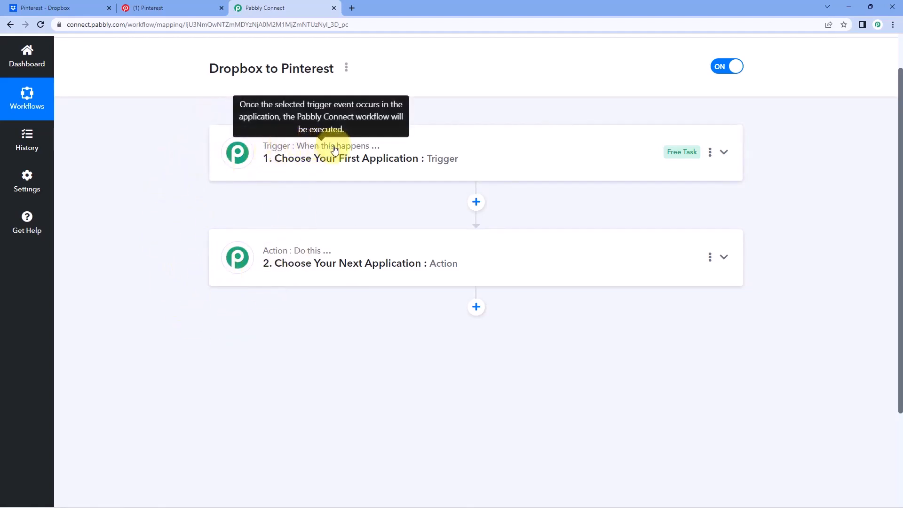
mouse_move(301, 256)
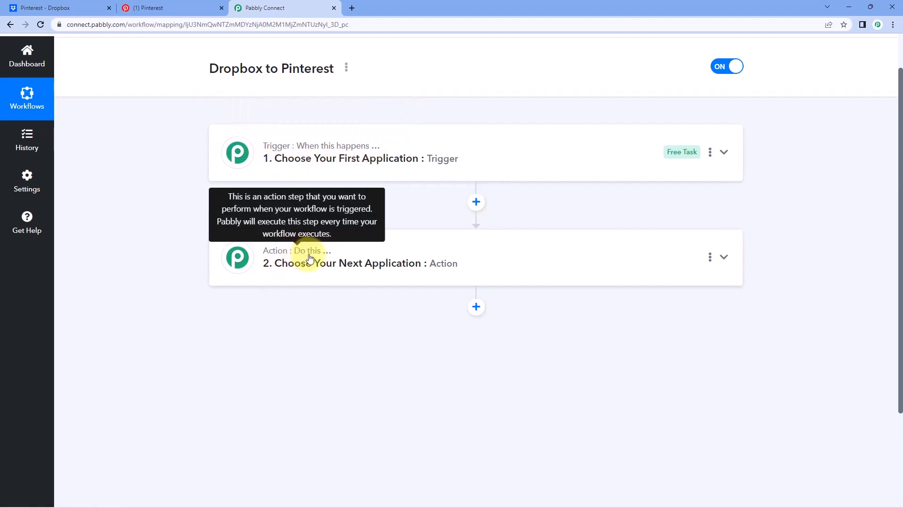
left_click(412, 140)
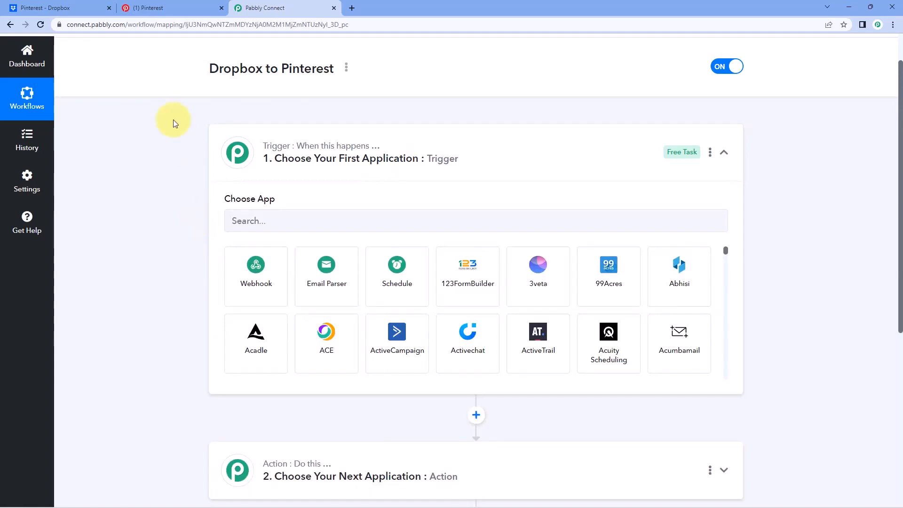
left_click(63, 7)
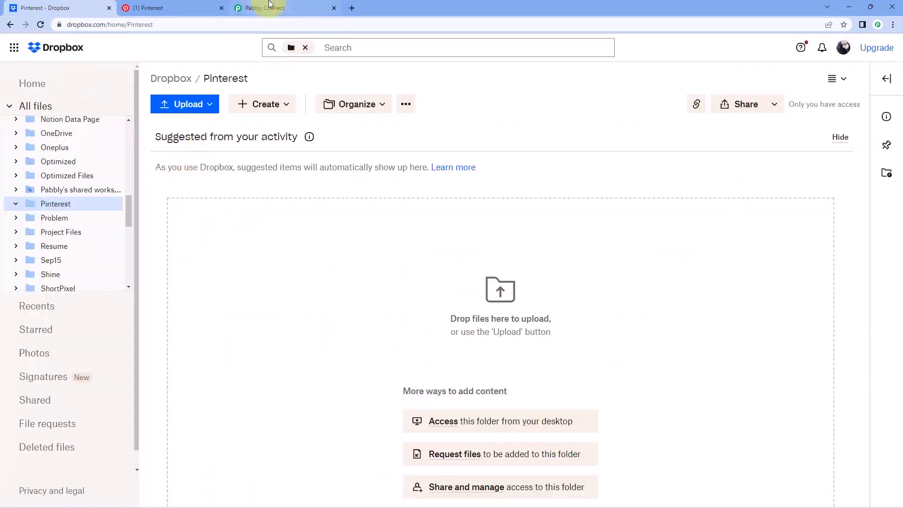
left_click(271, 5)
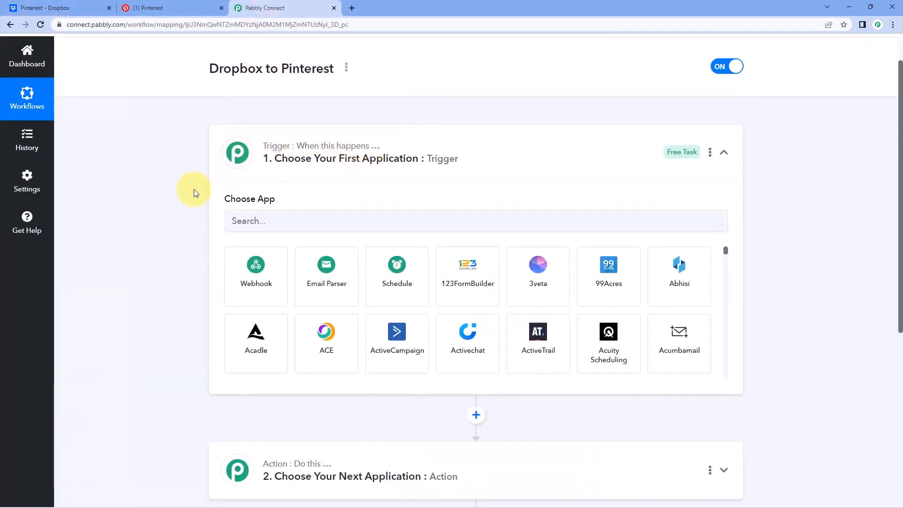
left_click(80, 7)
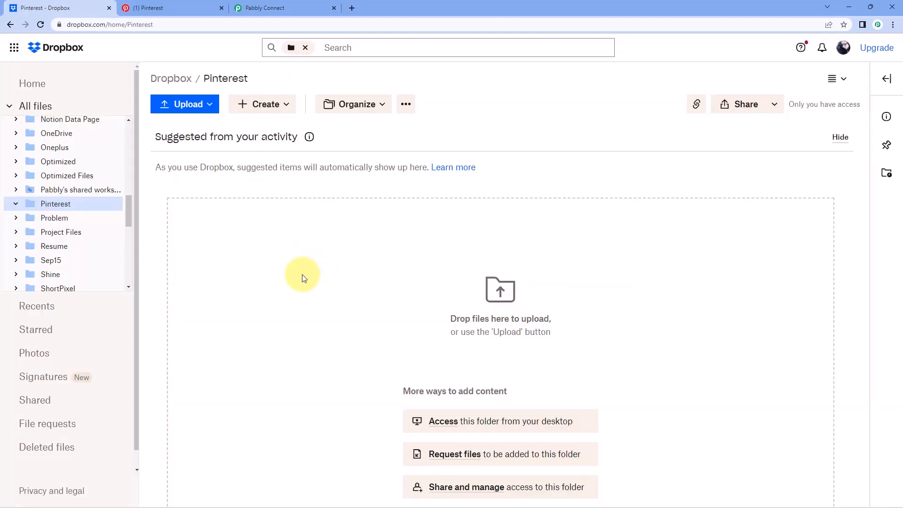
left_click(291, 6)
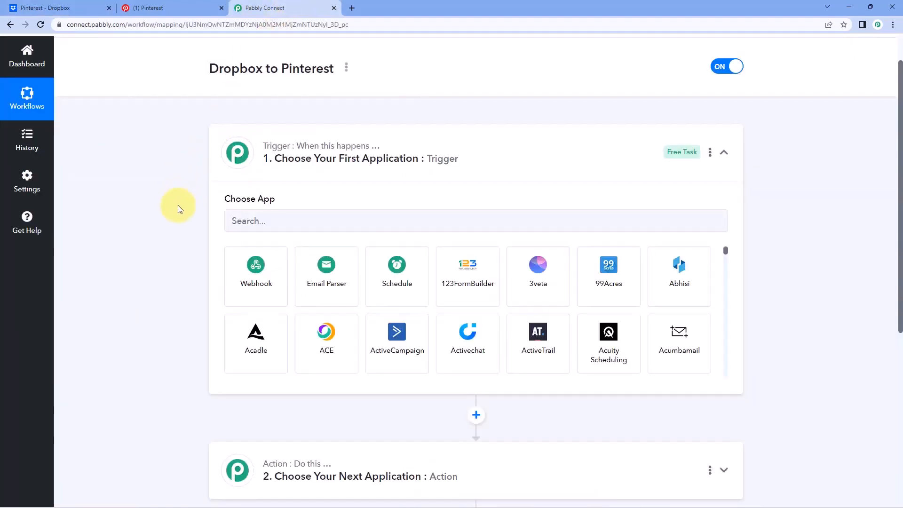
scroll(178, 205, "down", 3)
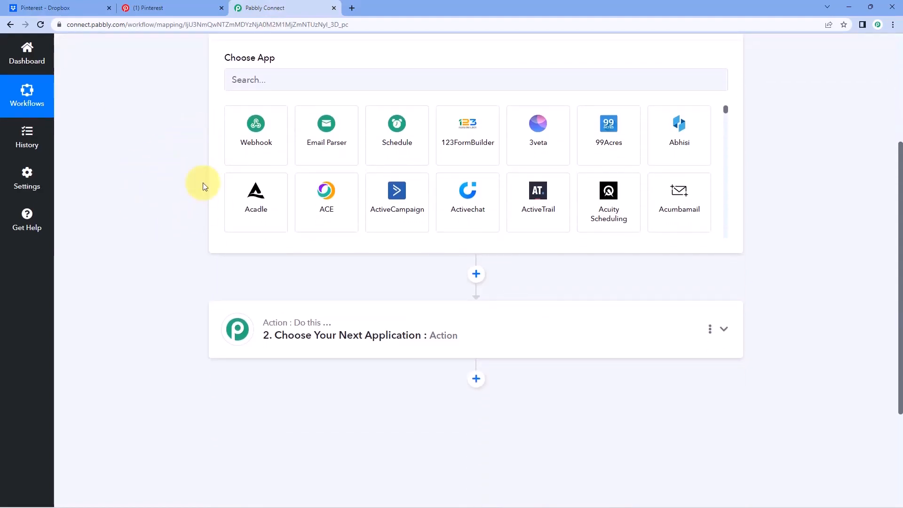
left_click(141, 8)
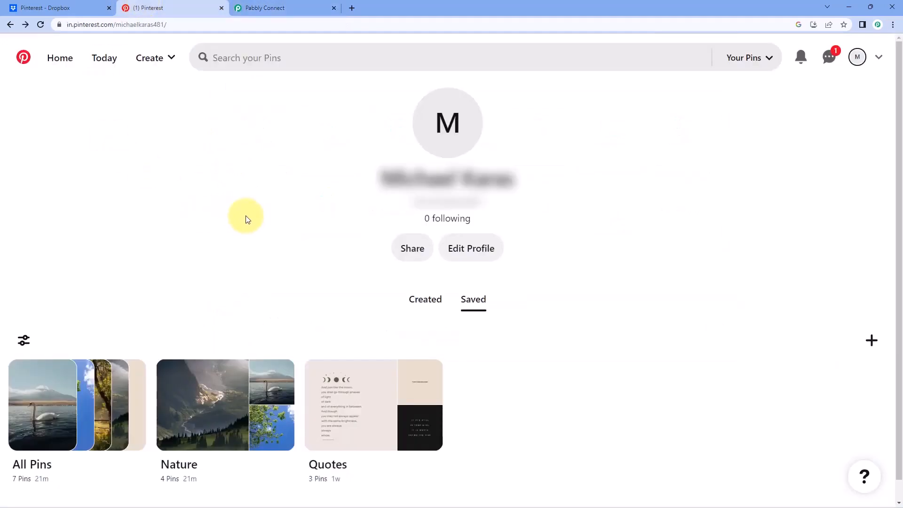
left_click(287, 4)
scroll(166, 159, "up", 2)
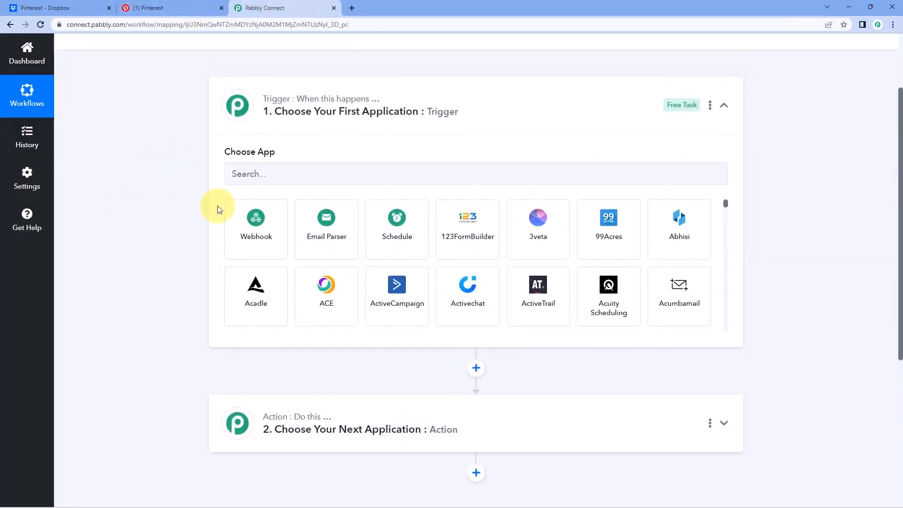
Set the trigger app to Dropbox with the New File trigger event.
left_click(281, 171)
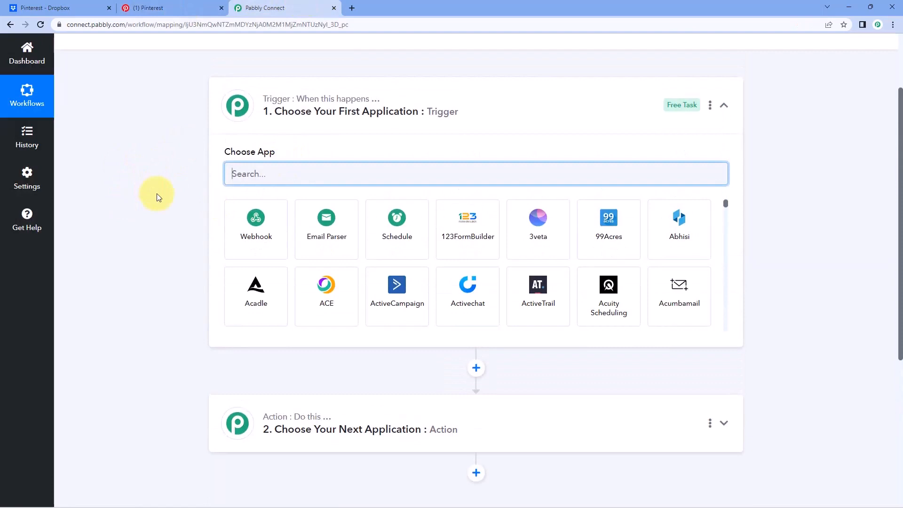
type("Drop")
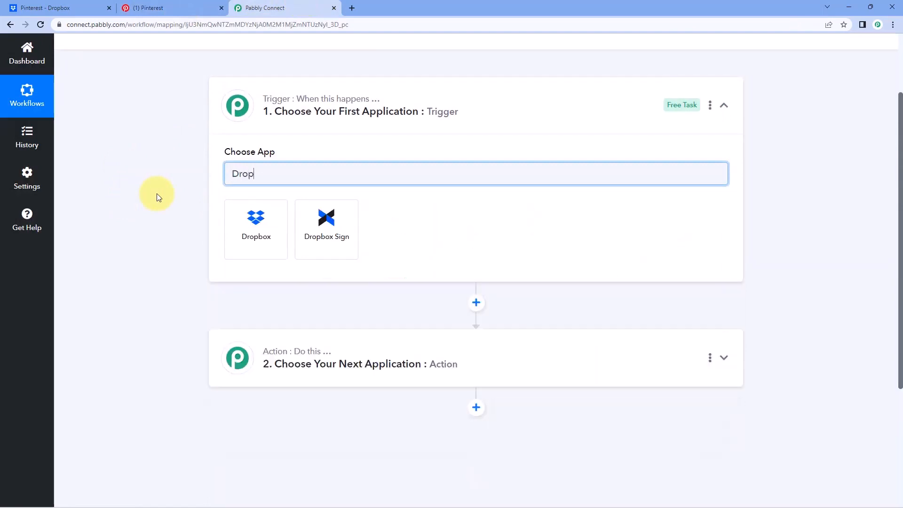
type("box")
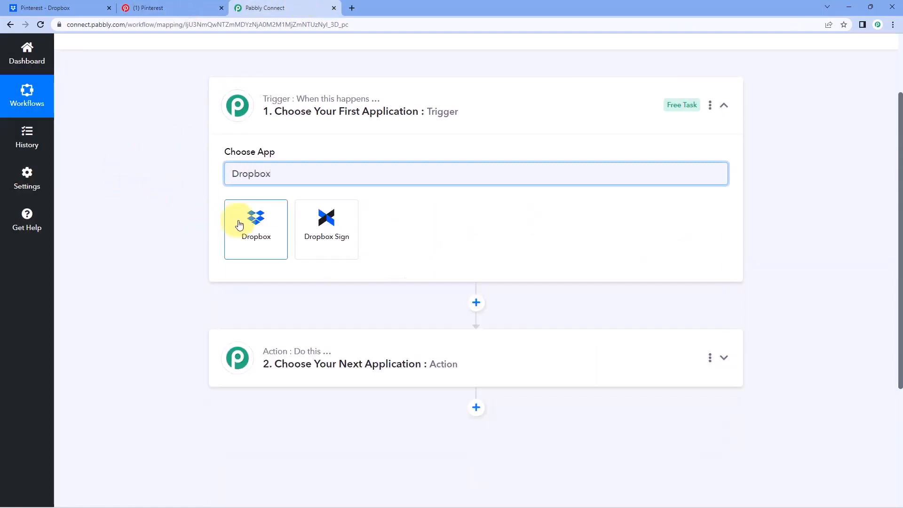
left_click(239, 221)
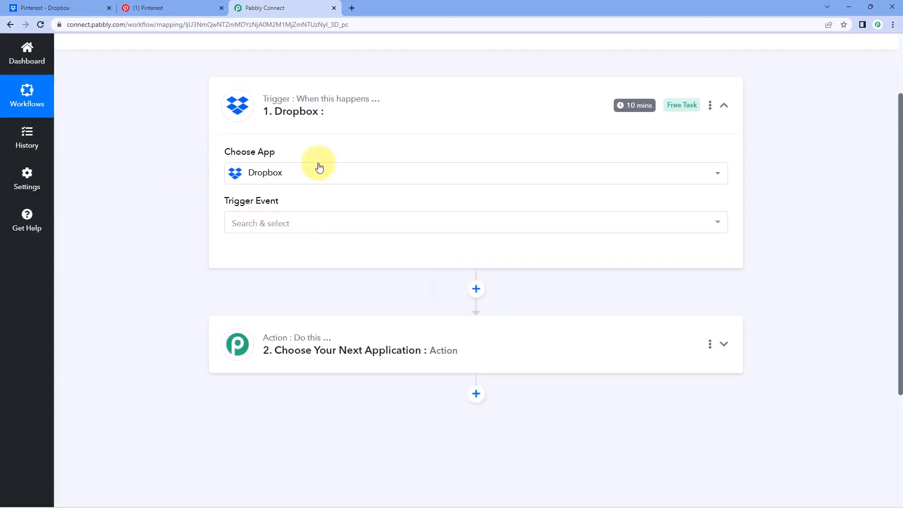
left_click(300, 225)
left_click(316, 229)
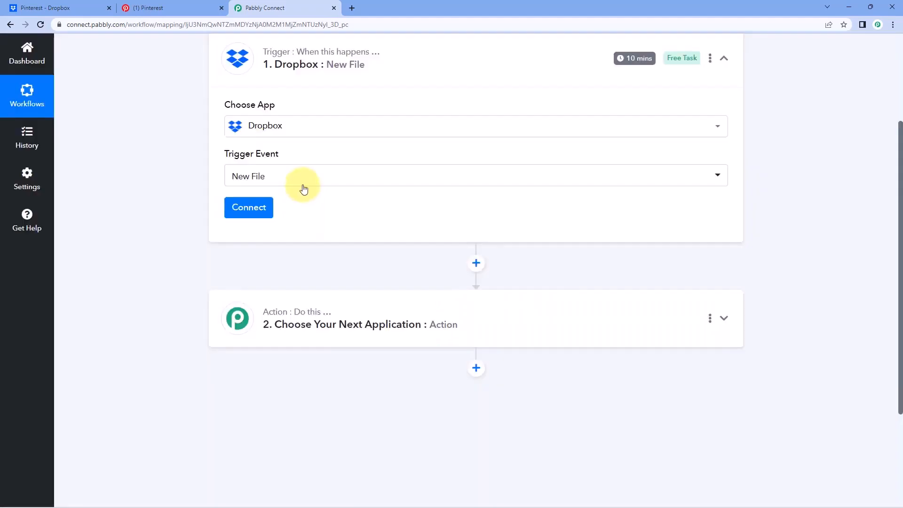
Add and authorise a new Dropbox connection for the trigger.
left_click(248, 207)
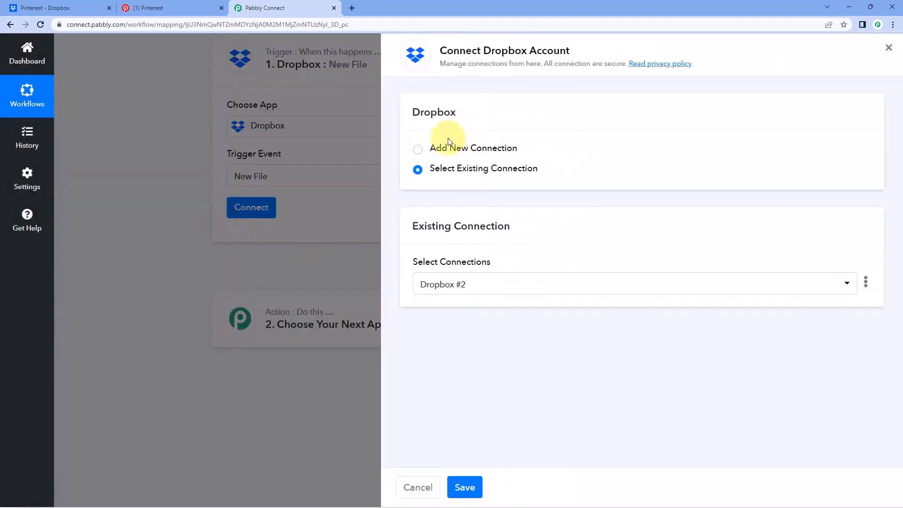
left_click(417, 149)
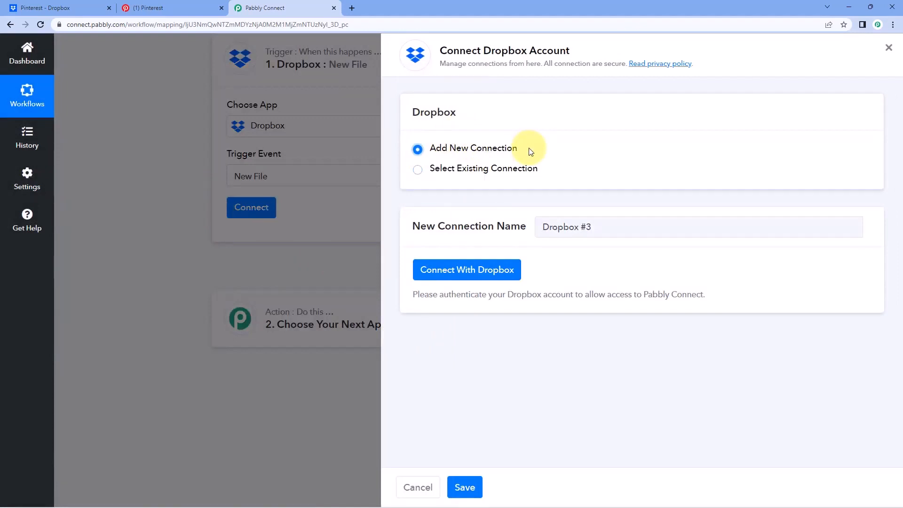
left_click(468, 270)
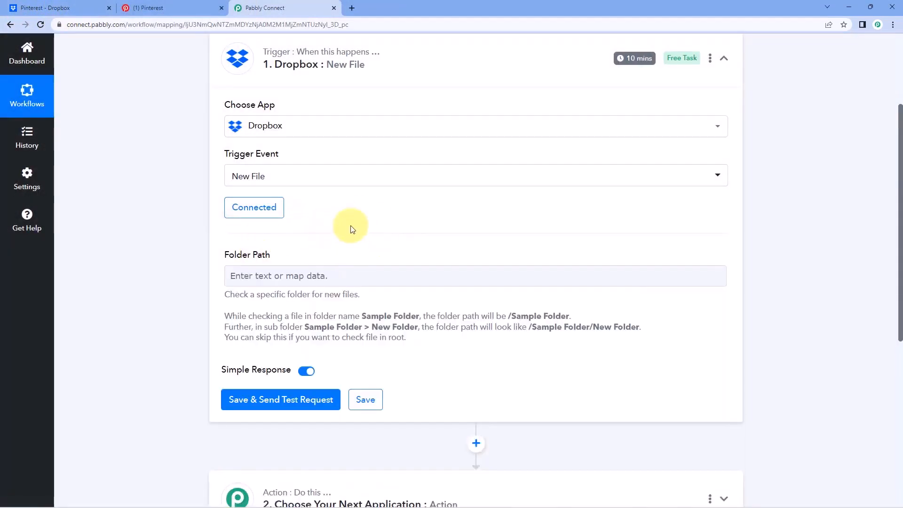
Copy the '/ Pinterest' folder path from the Dropbox breadcrumb.
scroll(403, 236, "down", 1)
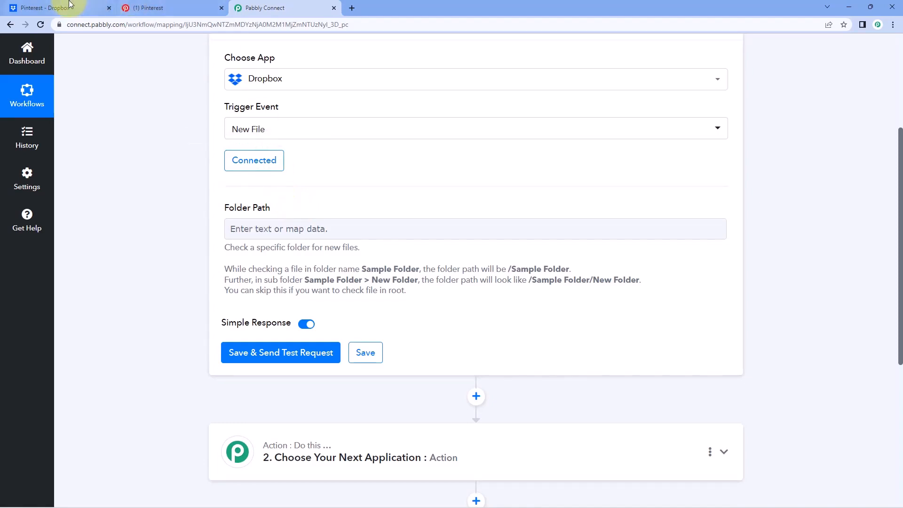
left_click(56, 8)
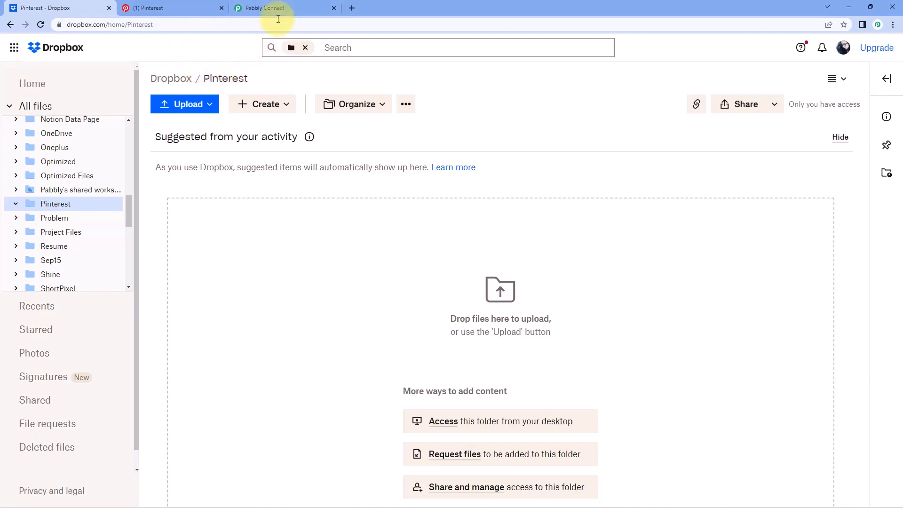
left_click_drag(253, 82, 196, 78)
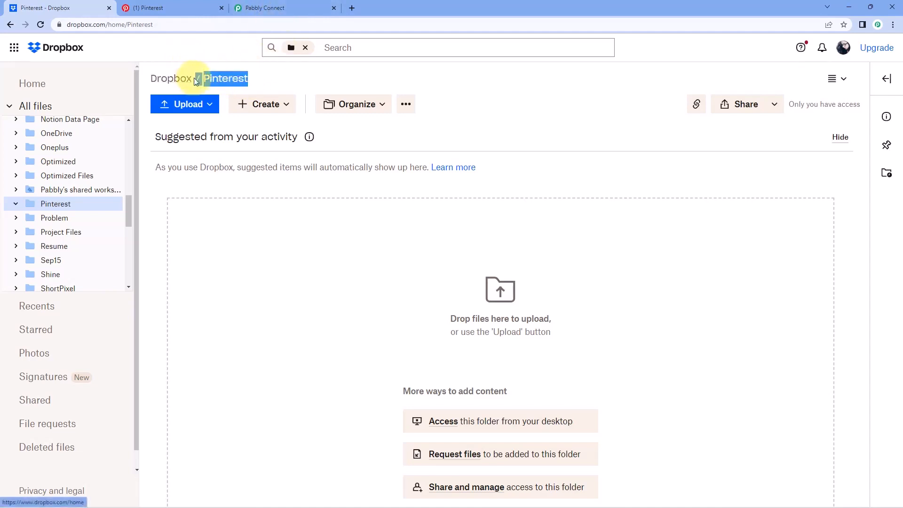
right_click(229, 82)
left_click(259, 92)
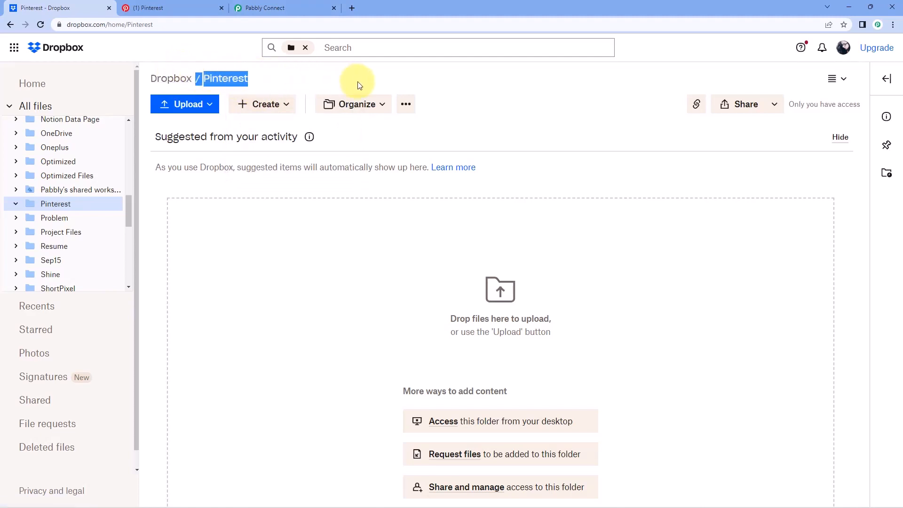
Paste /Pinterest into the trigger's Folder Path and recheck the empty Dropbox folder.
left_click(270, 4)
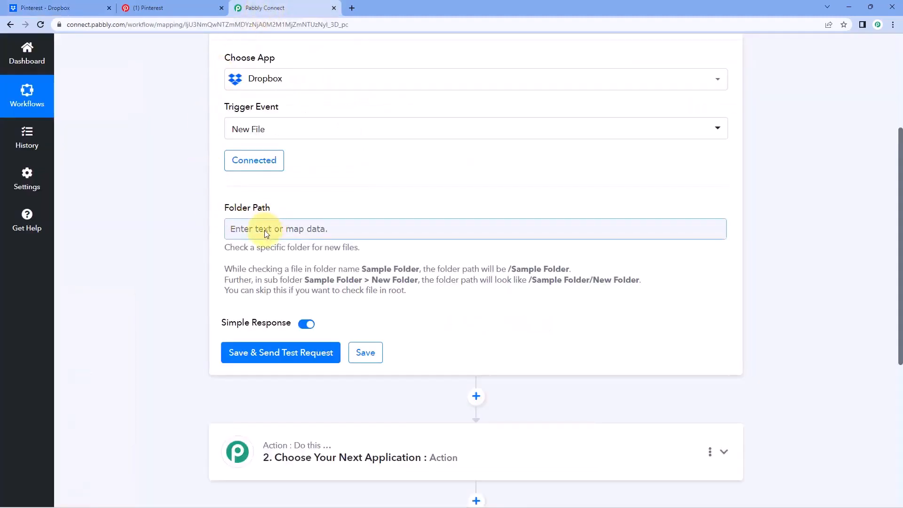
right_click(264, 230)
left_click(293, 308)
left_click(307, 200)
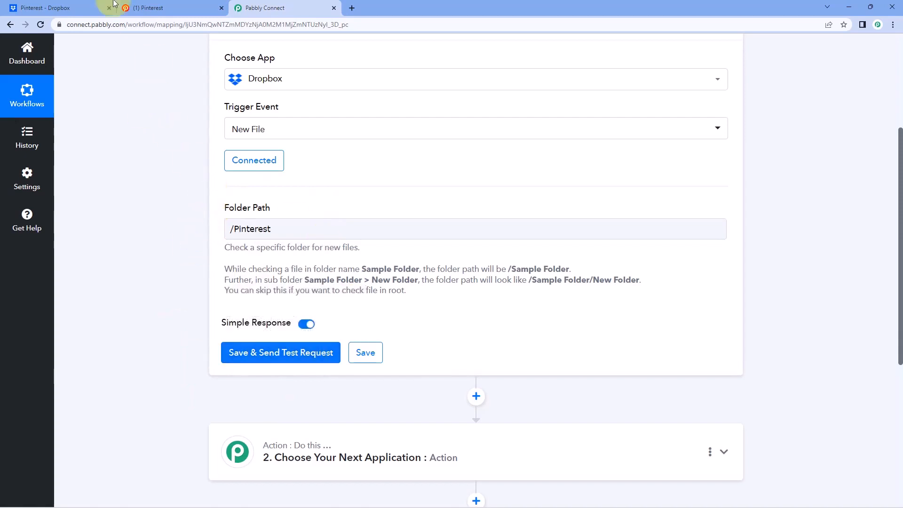
left_click(70, 8)
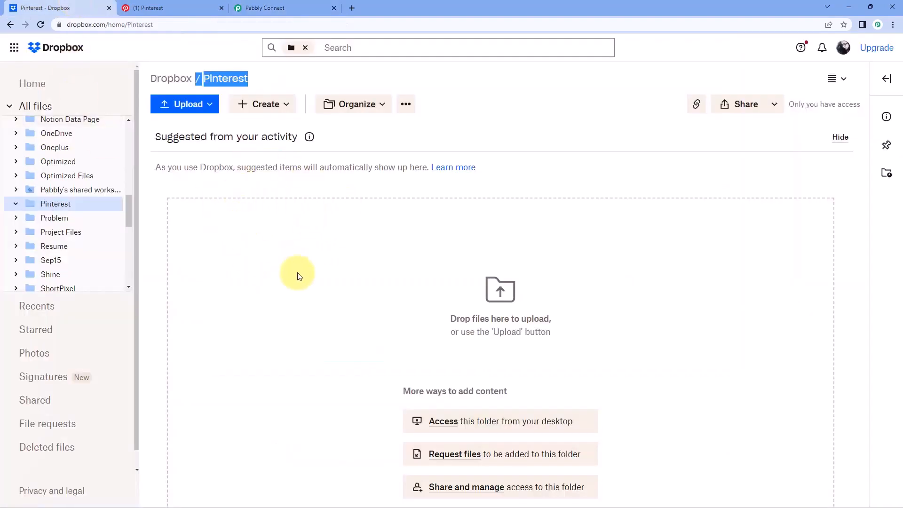
left_click(288, 237)
left_click(263, 8)
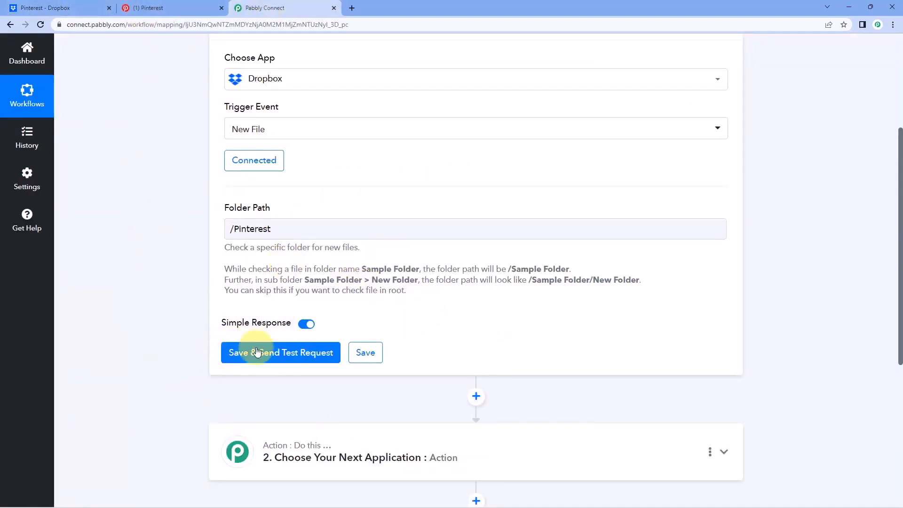
scroll(291, 329, "down", 1)
Upload 'Duck in a Lake.jpg' into the Dropbox Pinterest folder, then return to Pabbly Connect.
left_click(86, 8)
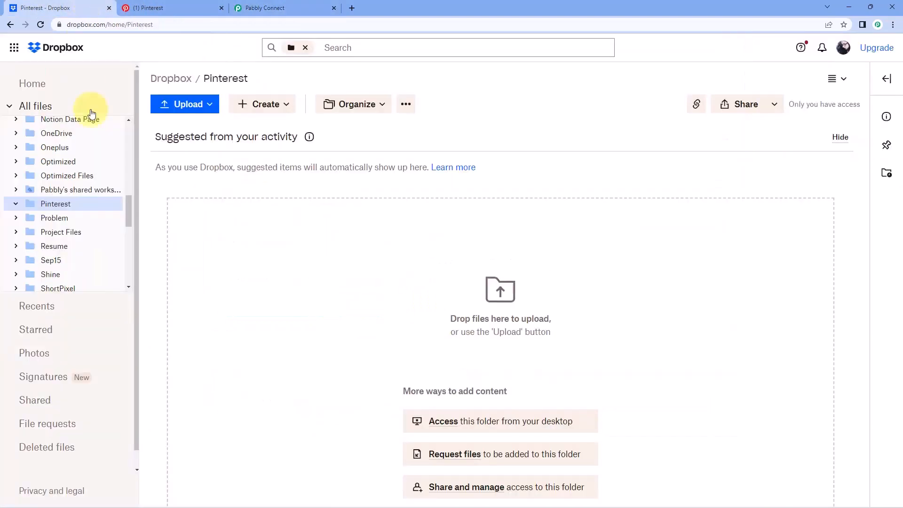
left_click(186, 104)
left_click(188, 131)
left_click(159, 154)
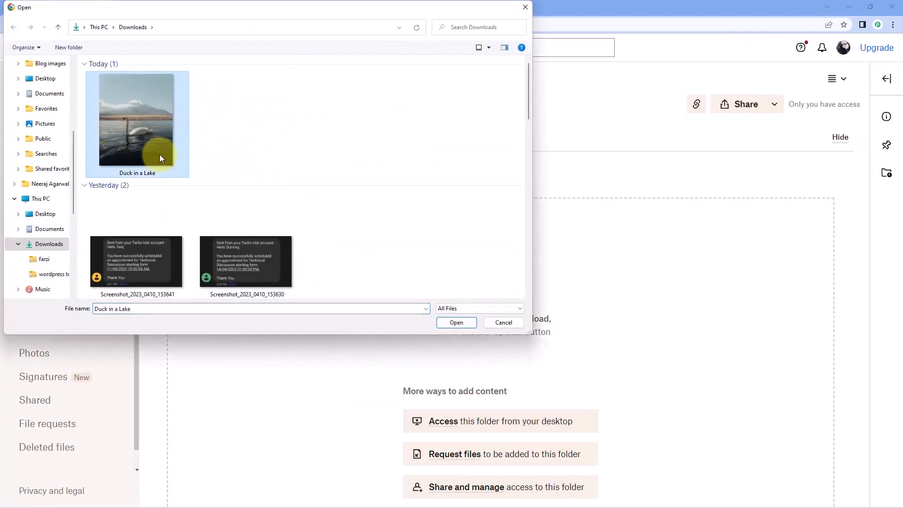
left_click(460, 323)
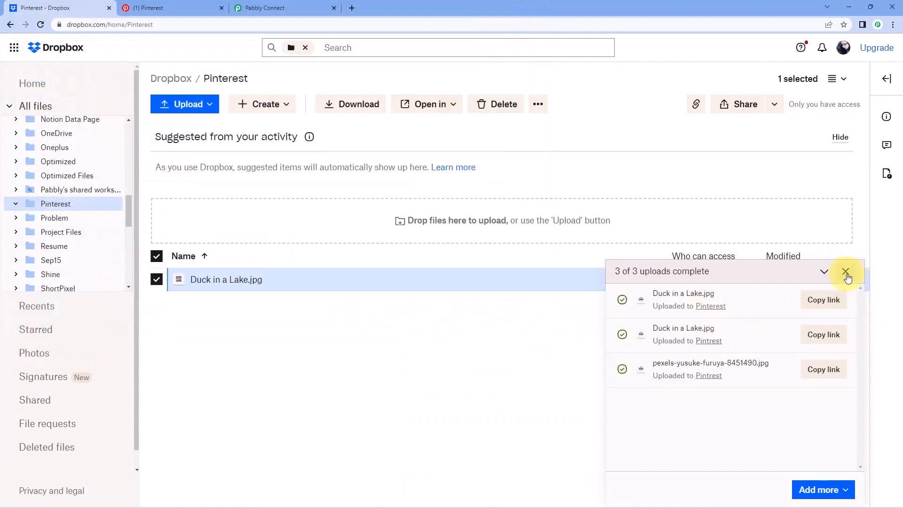
left_click(846, 272)
left_click(180, 301)
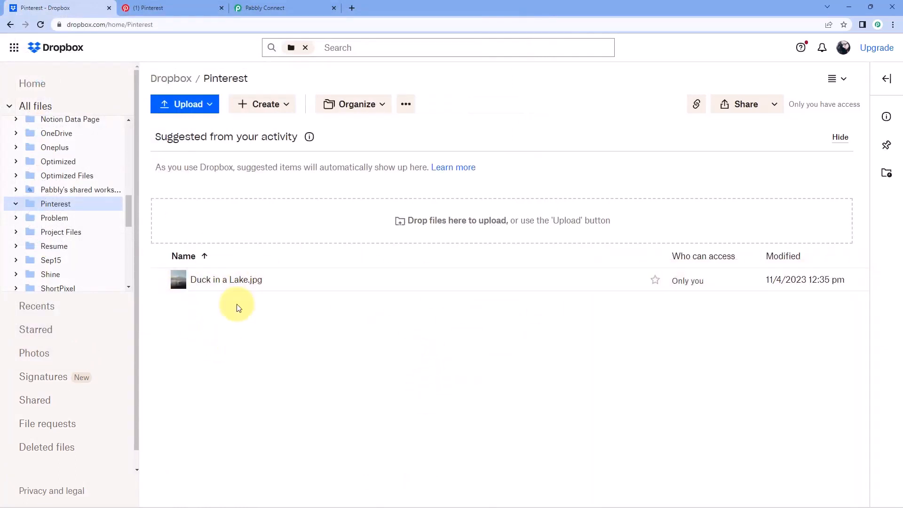
left_click(282, 8)
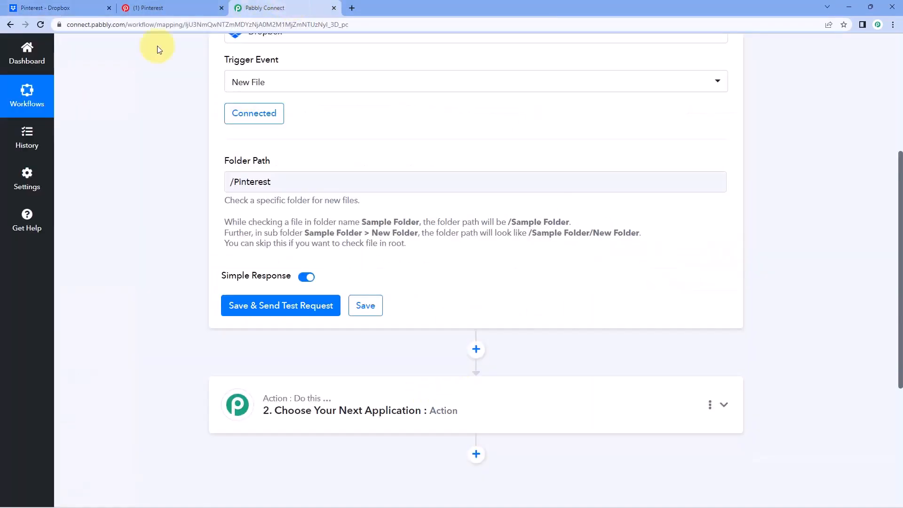
Fetch the Dropbox trigger's test data and compare it with the Pinterest folder in Dropbox.
scroll(147, 203, "down", 2)
left_click(282, 213)
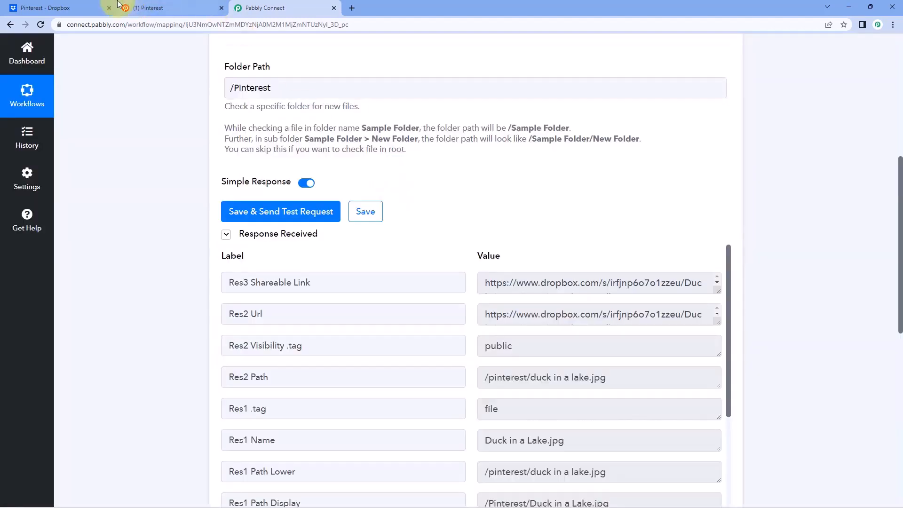
left_click(94, 8)
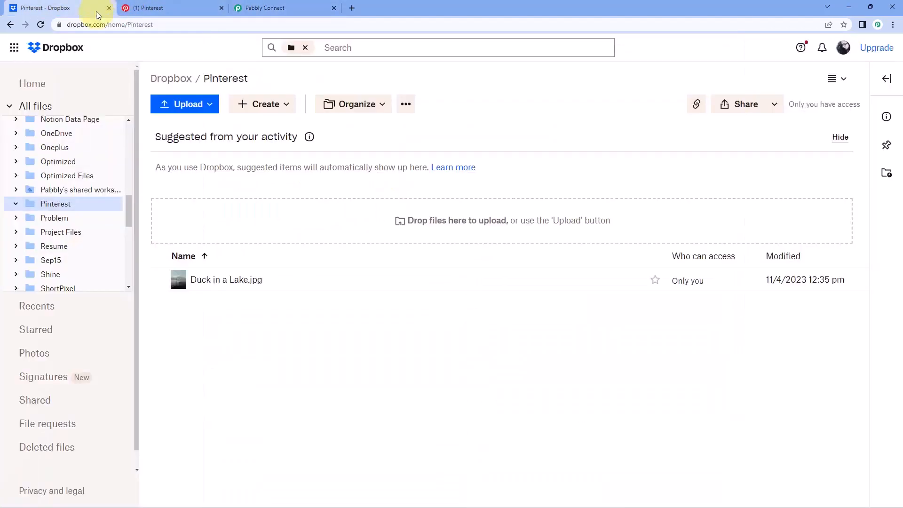
left_click(298, 7)
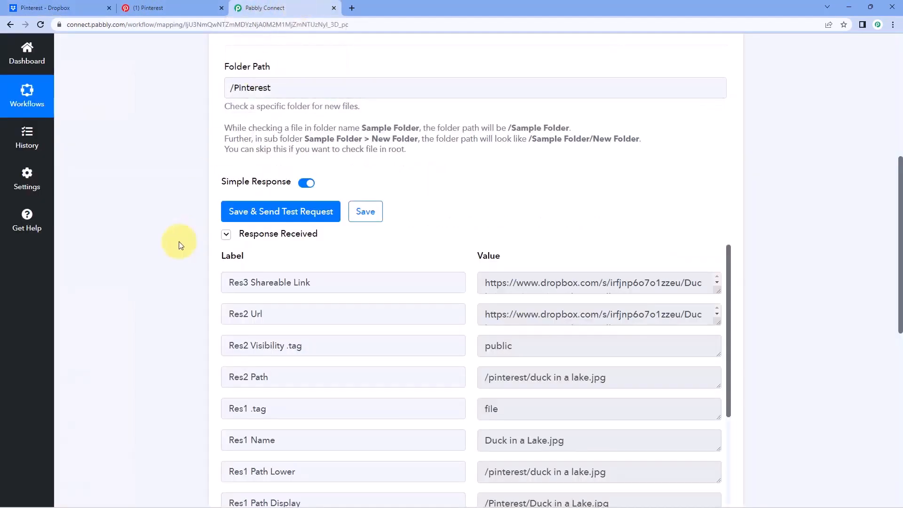
scroll(176, 263, "down", 2)
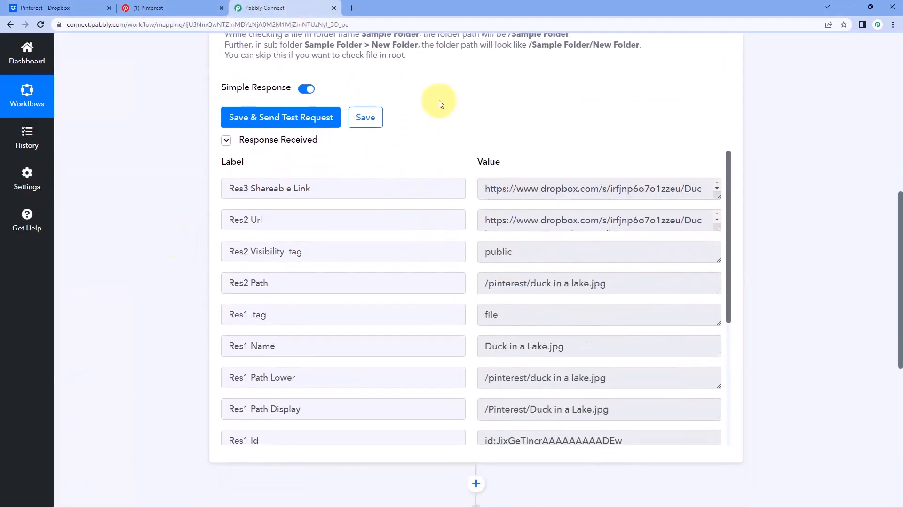
scroll(440, 109, "down", 1)
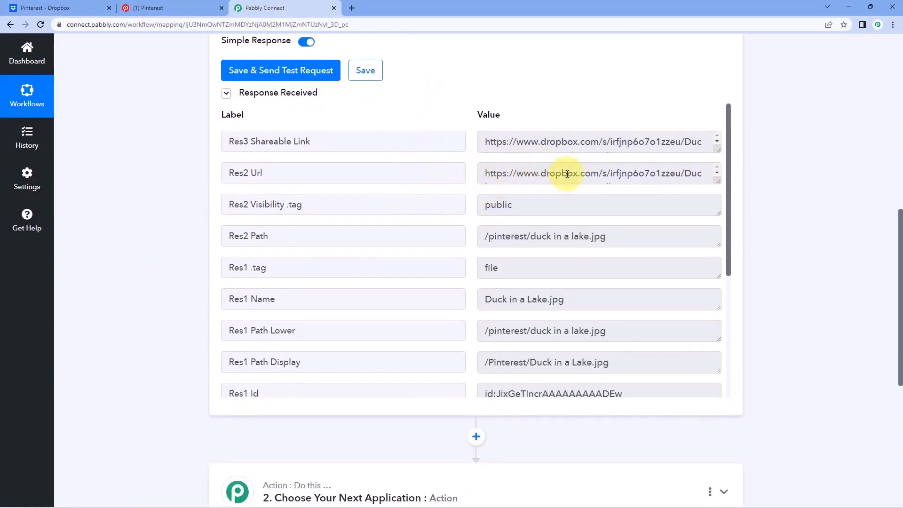
Copy the Res3 Shareable Link and load it in a new tab to confirm the Duck in a Lake image.
left_click_drag(717, 151, 712, 186)
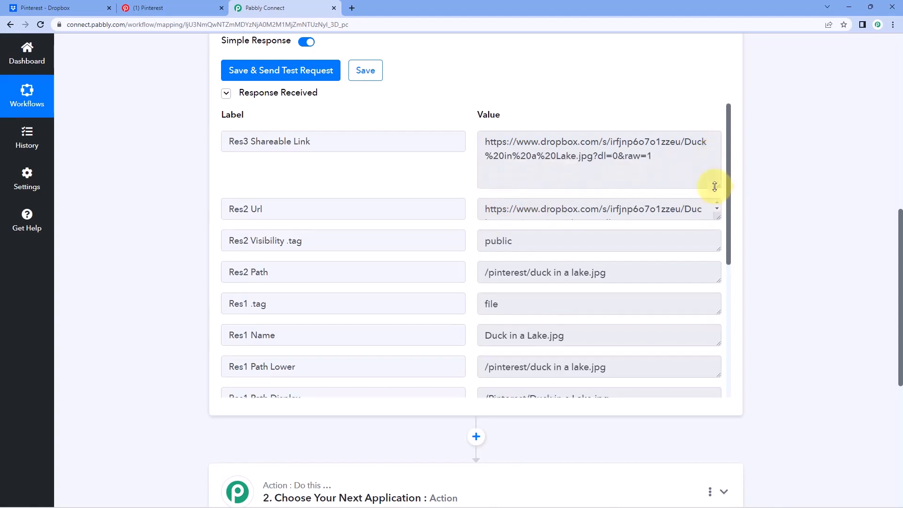
left_click_drag(662, 158, 514, 131)
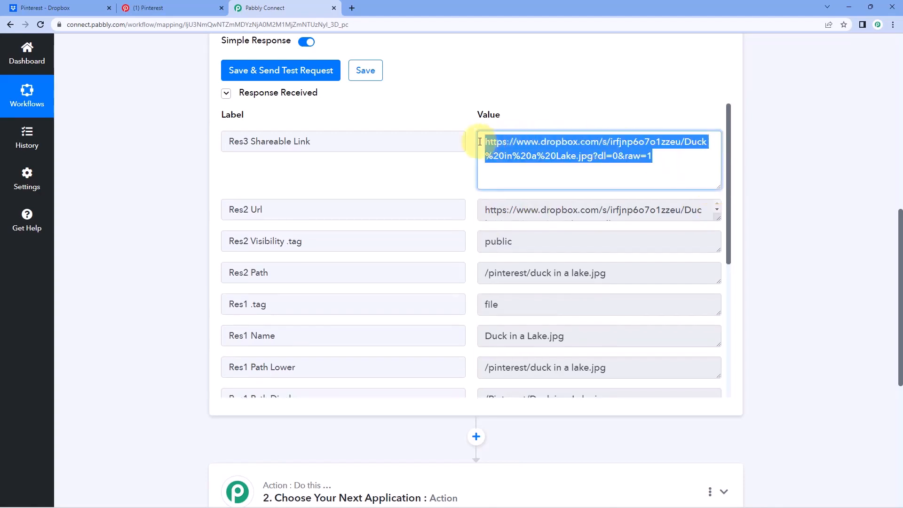
right_click(534, 150)
left_click(546, 159)
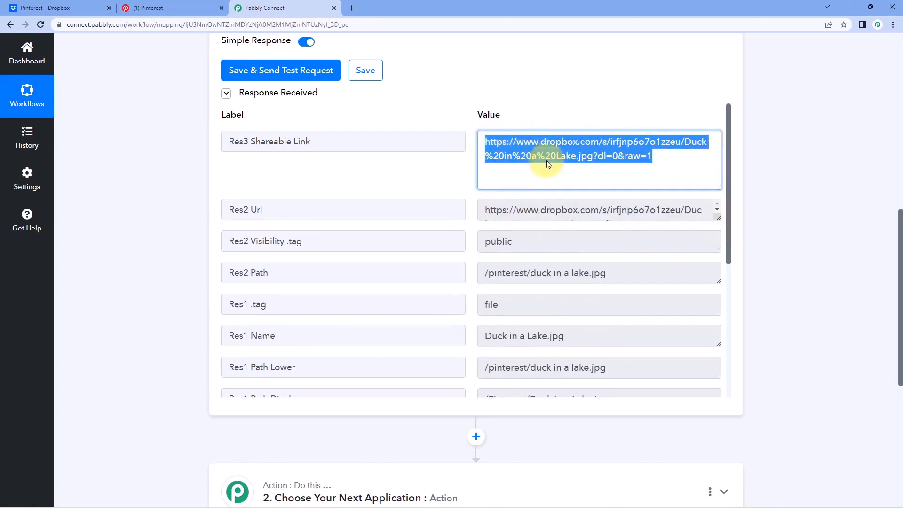
left_click(352, 8)
key("ctrl+v")
key("Return")
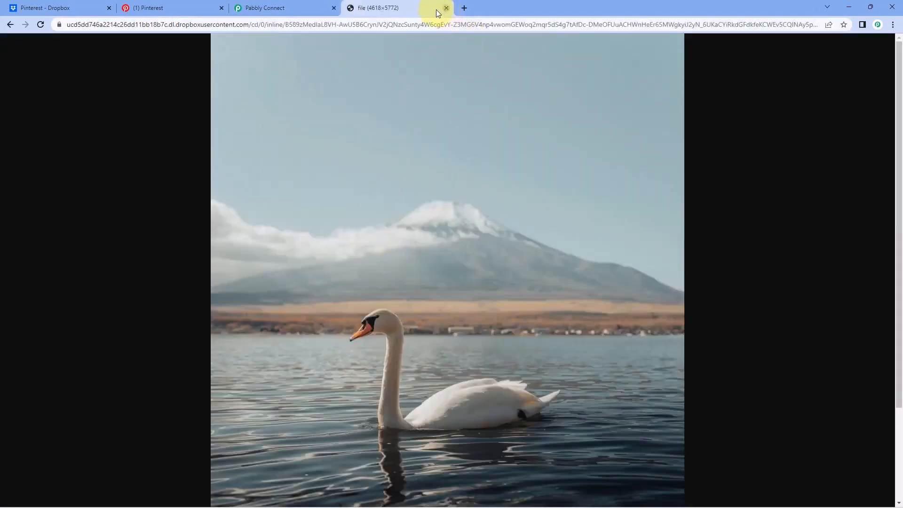
left_click(446, 8)
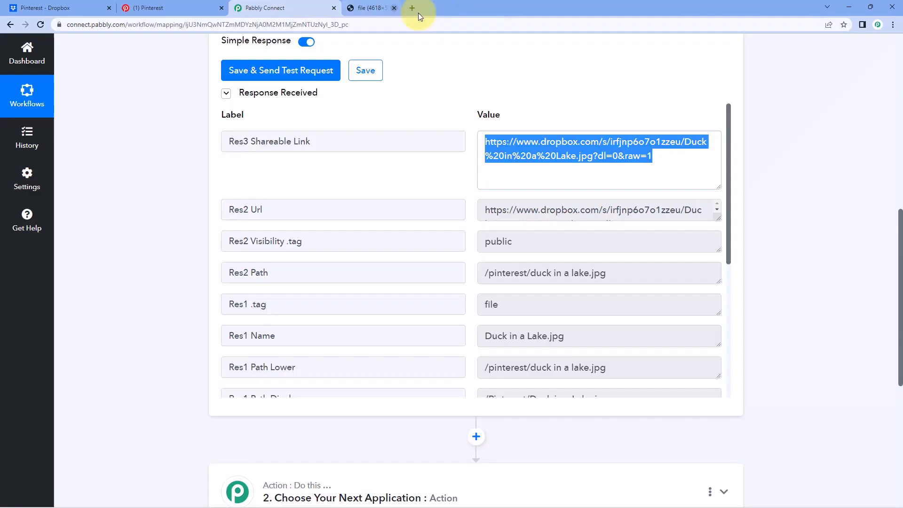
left_click(467, 213)
Review the Res2 Path, Res1 Name and Res1 Path Lower values in the test response.
scroll(467, 215, "down", 2)
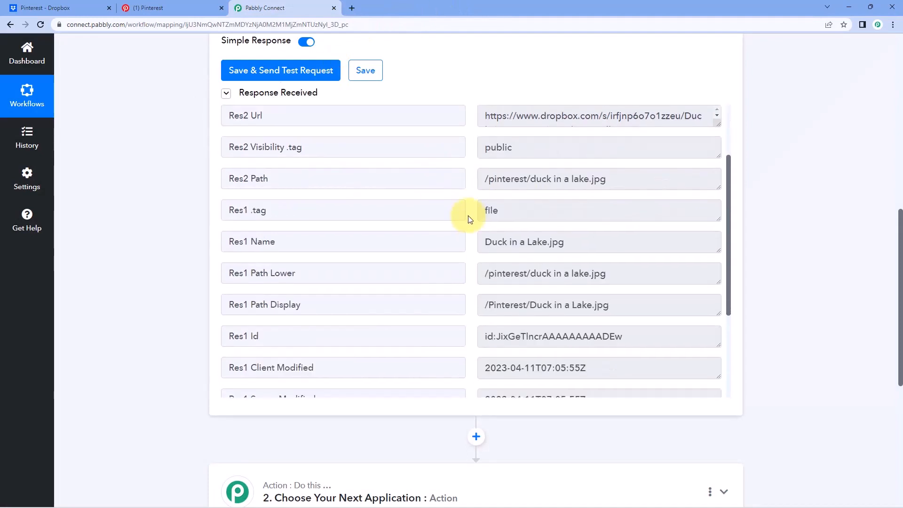
double_click(641, 178)
left_click_drag(544, 180, 472, 180)
left_click(472, 180)
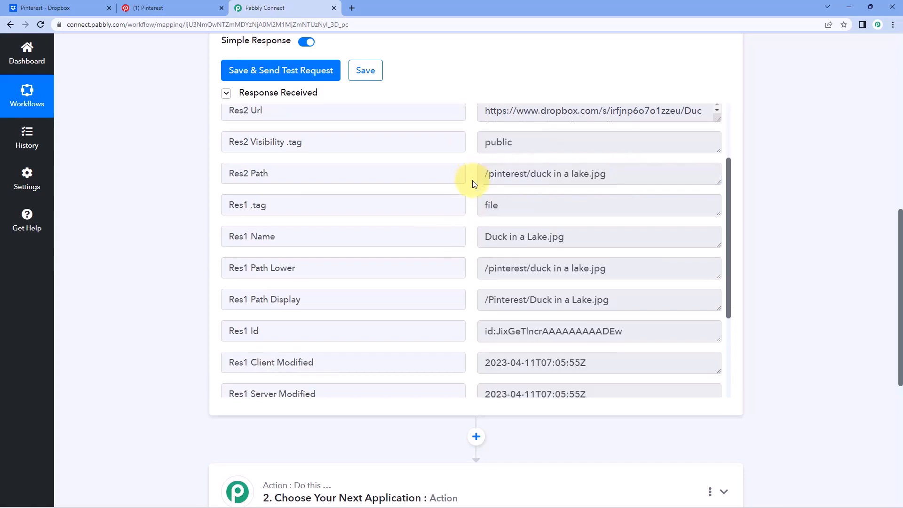
scroll(532, 199, "down", 1)
left_click_drag(486, 195, 569, 196)
left_click(569, 195)
left_click_drag(590, 228, 633, 227)
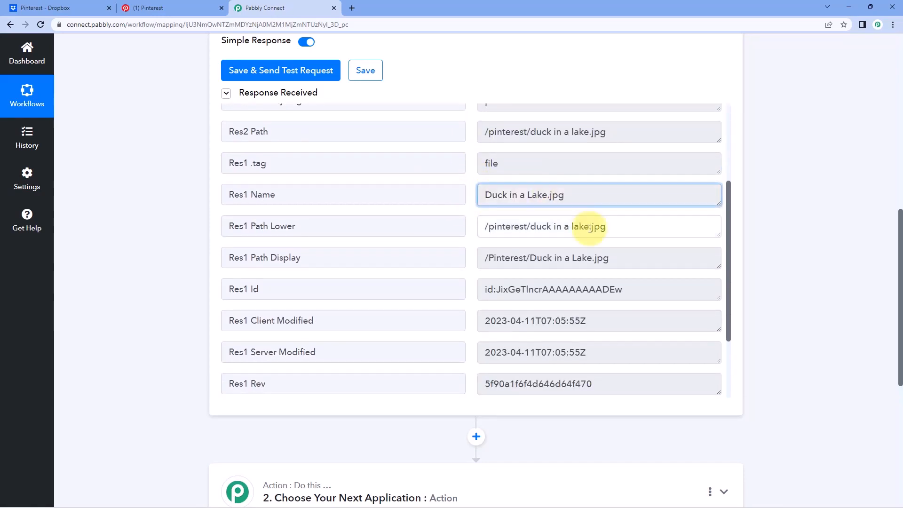
left_click(633, 226)
scroll(470, 244, "down", 5)
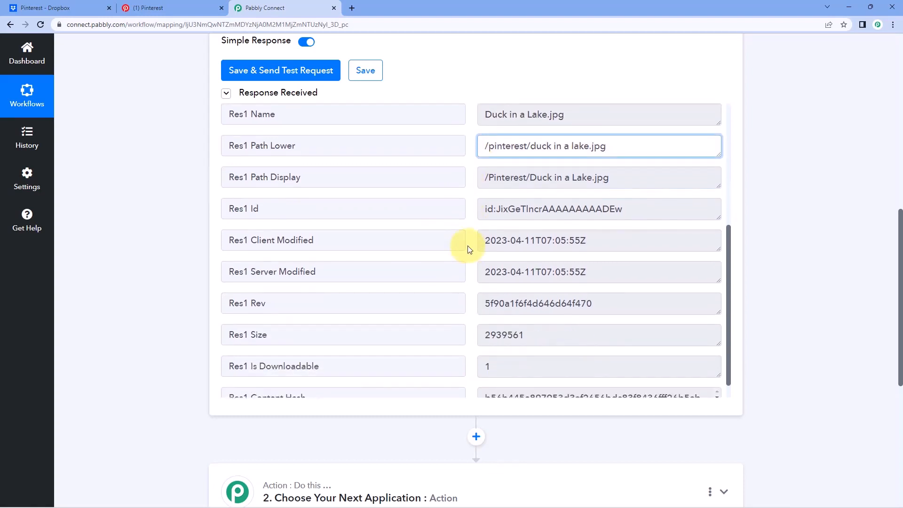
scroll(467, 246, "up", 5)
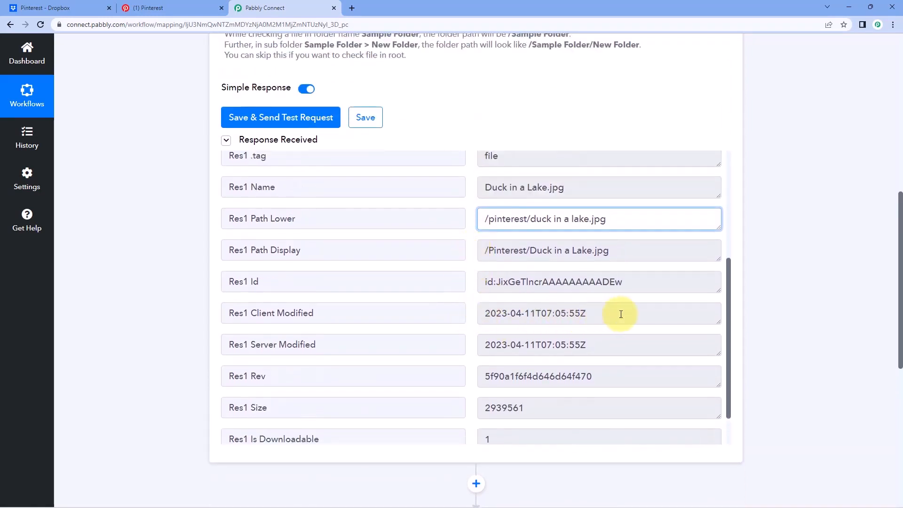
scroll(472, 327, "up", 3)
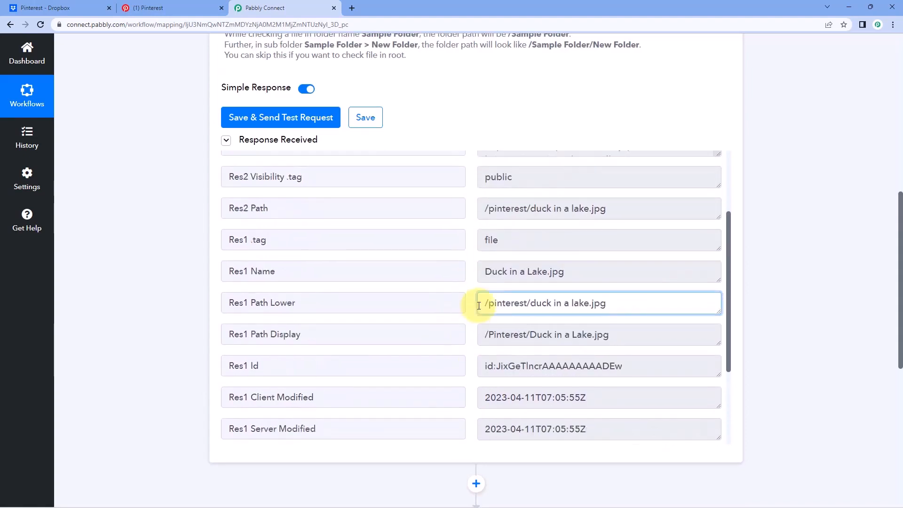
left_click(471, 283)
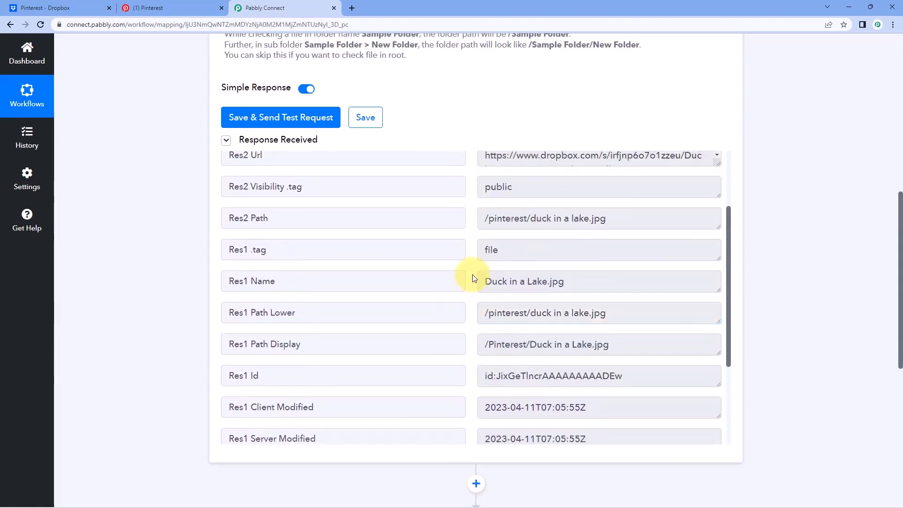
scroll(473, 278, "up", 1)
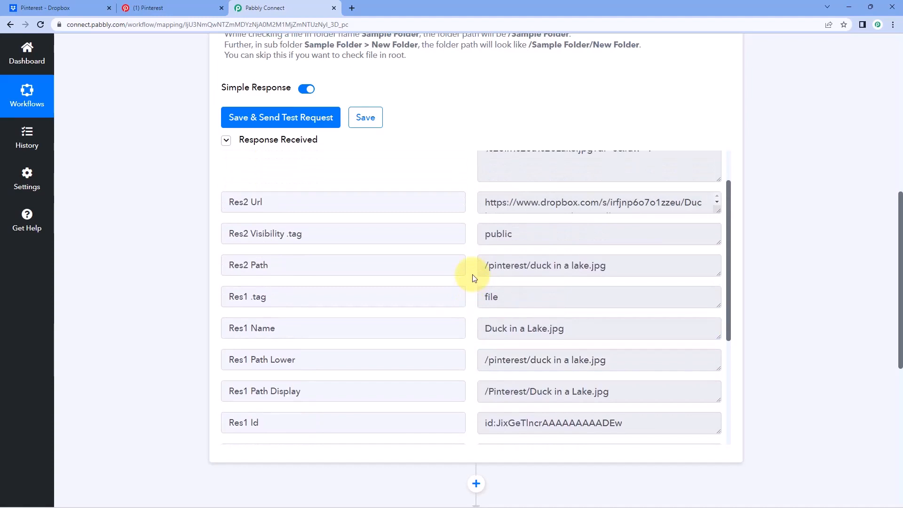
scroll(470, 263, "up", 2)
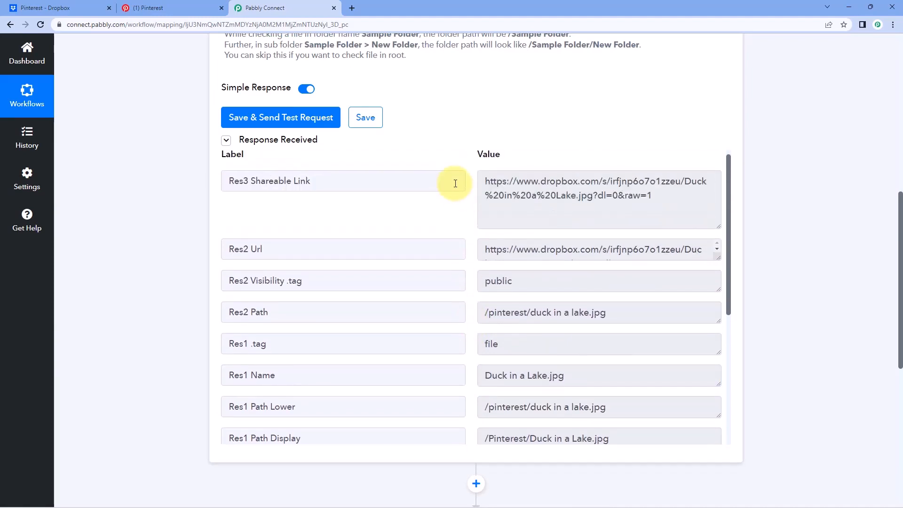
Cross-check the Dropbox folder and Pinterest boards, then expand the empty second action step.
left_click(47, 8)
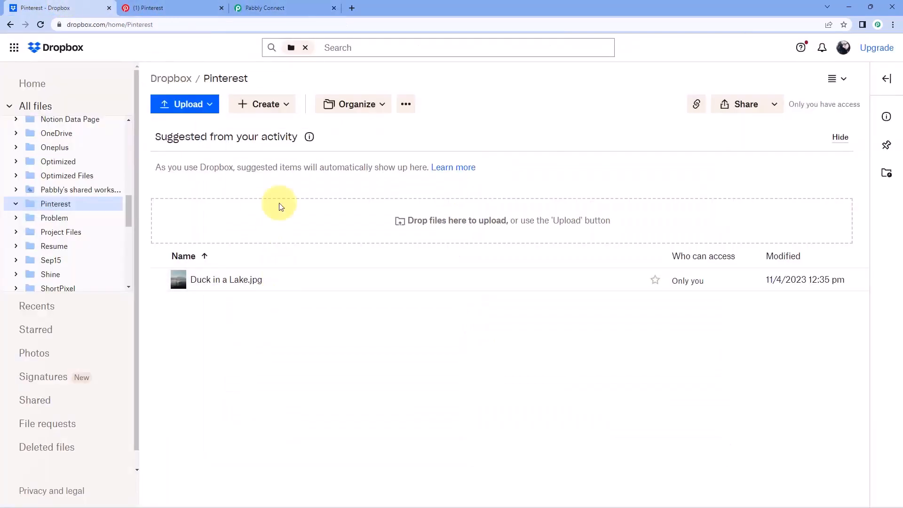
left_click(301, 8)
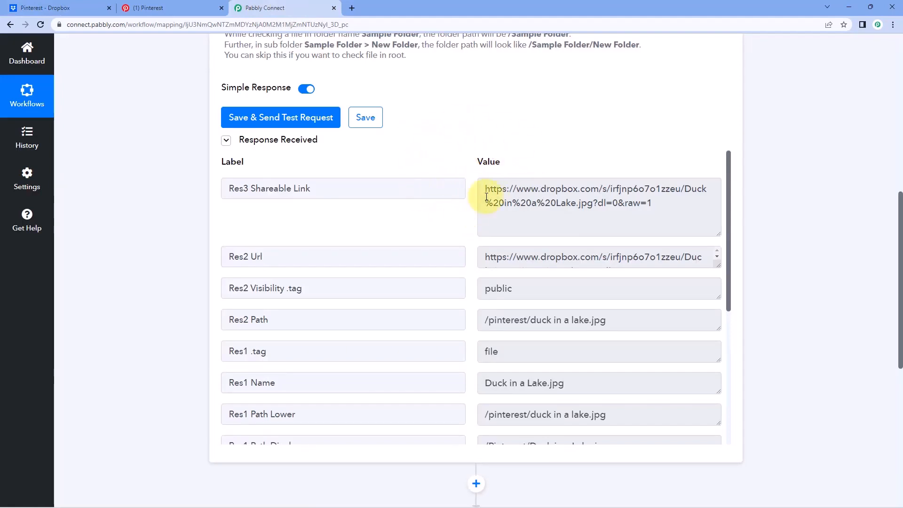
left_click(178, 8)
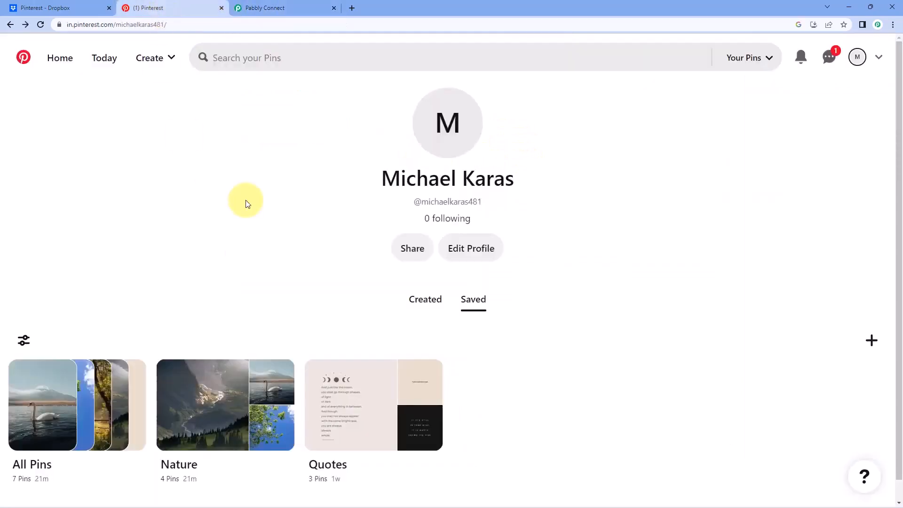
left_click(278, 9)
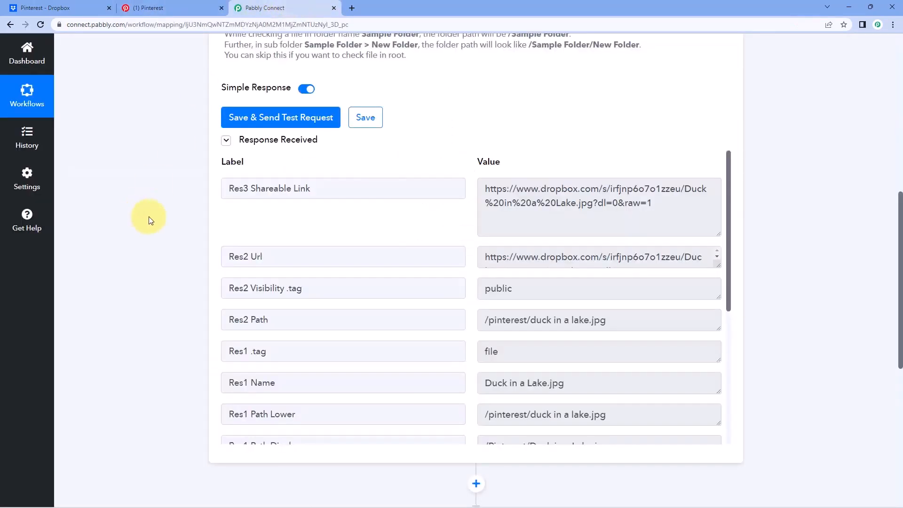
scroll(214, 215, "down", 8)
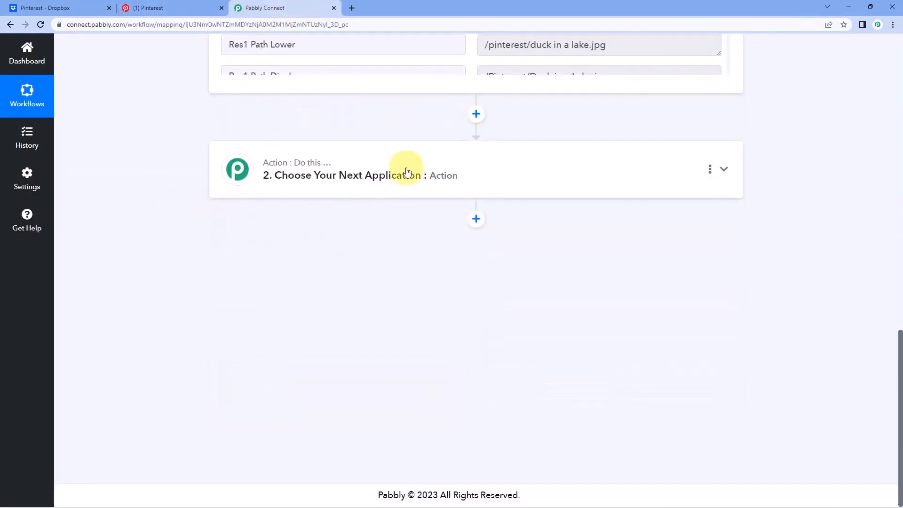
left_click(413, 173)
Choose Pinterest as the action step's app.
left_click(275, 241)
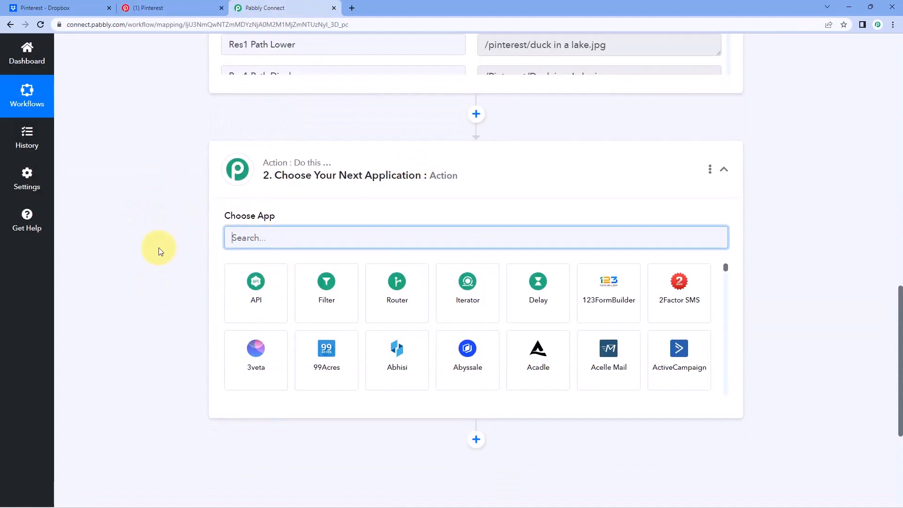
type("Pinteres")
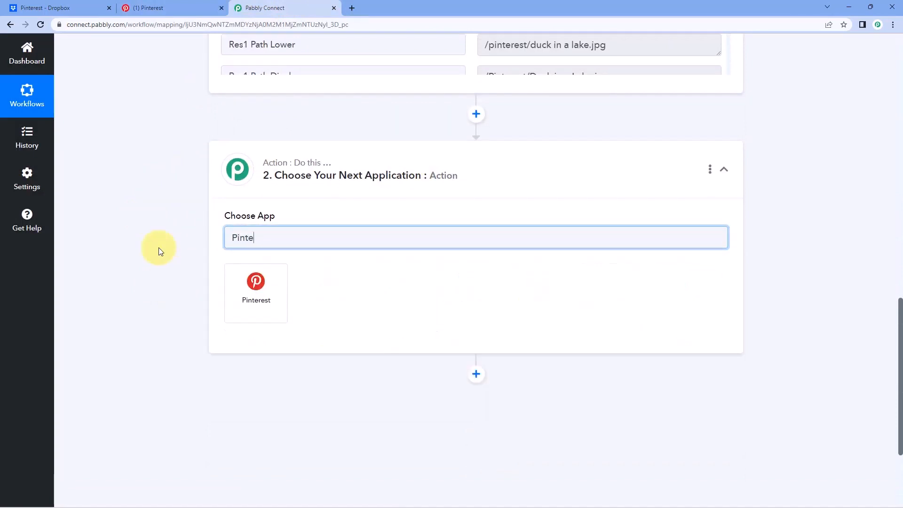
type("t")
left_click(257, 308)
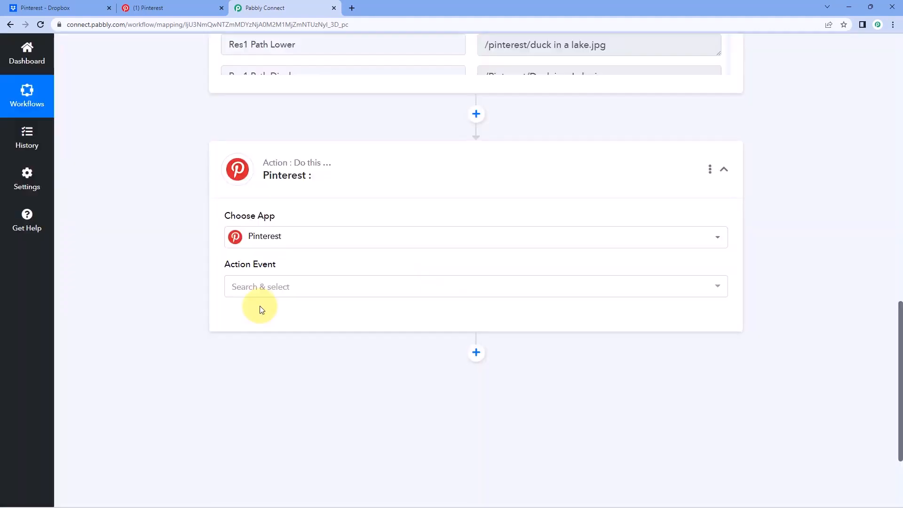
scroll(186, 214, "down", 1)
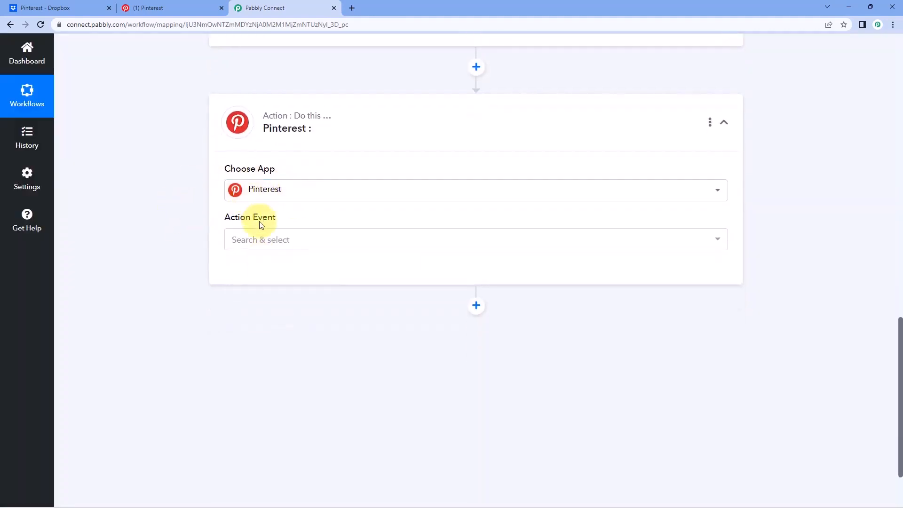
Set the action event to Create Pin and start adding a new Pinterest connection.
left_click(306, 250)
scroll(178, 241, "down", 2)
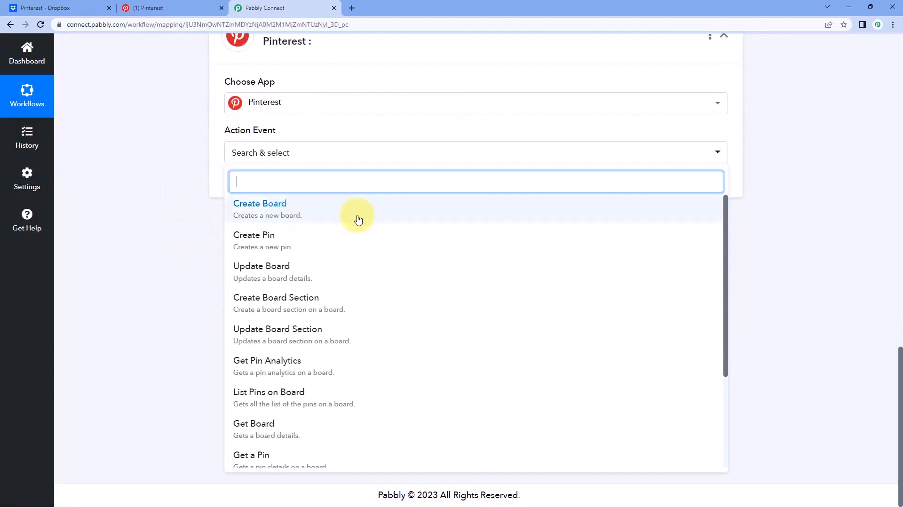
left_click(305, 239)
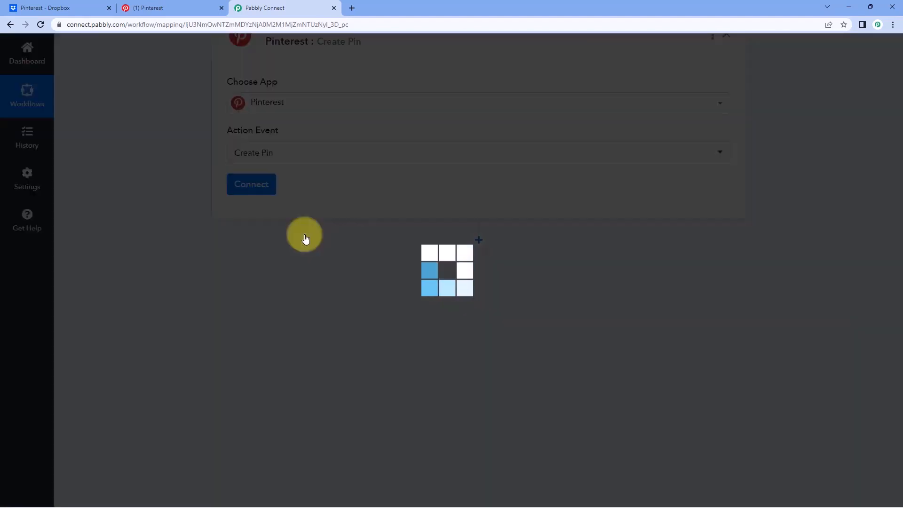
left_click(269, 187)
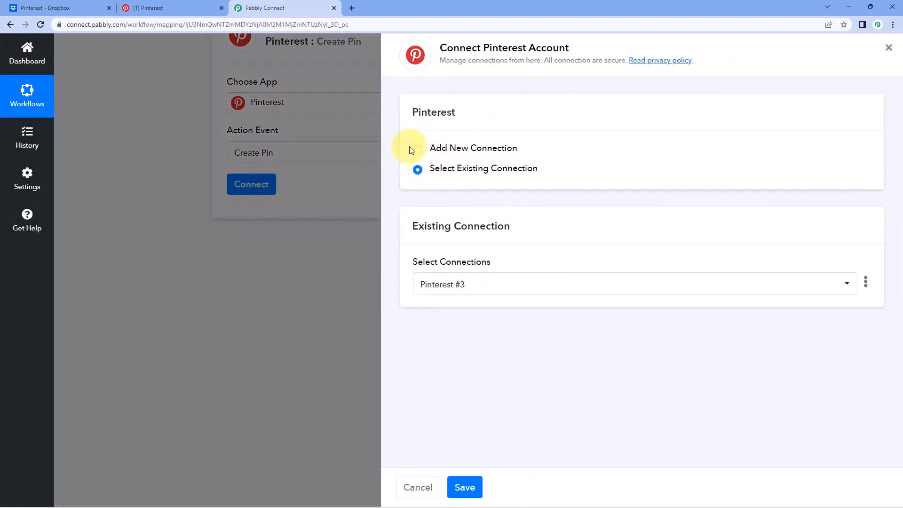
left_click(425, 150)
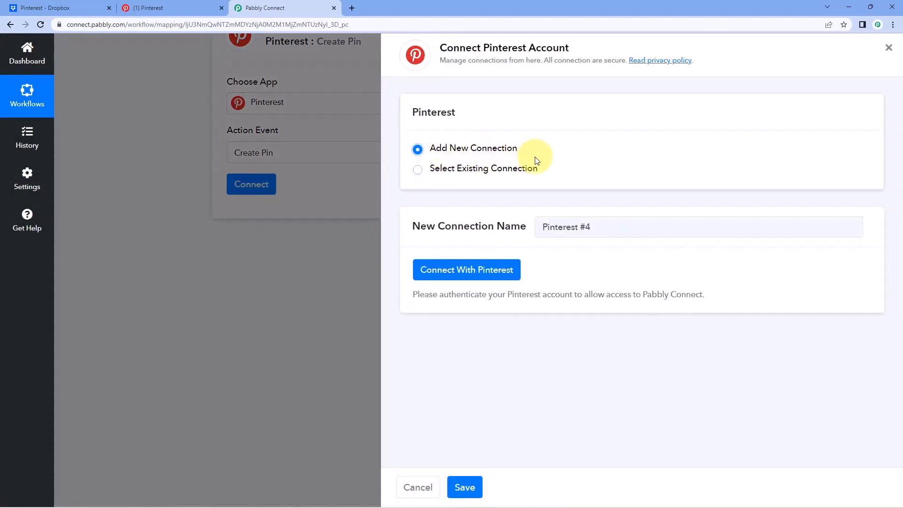
Authorize the new Pinterest #4 connection by granting Pabbly Connect access in the popup.
left_click(460, 274)
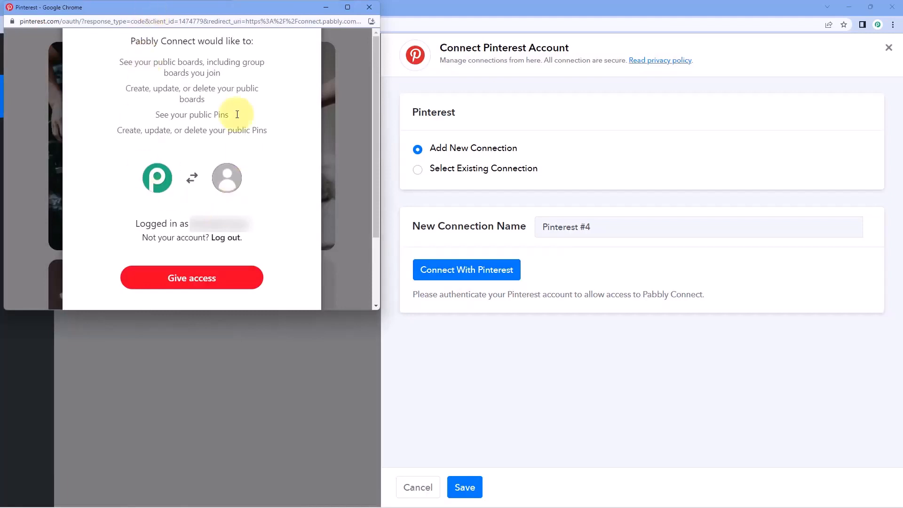
left_click_drag(199, 11, 196, 46)
left_click(174, 9)
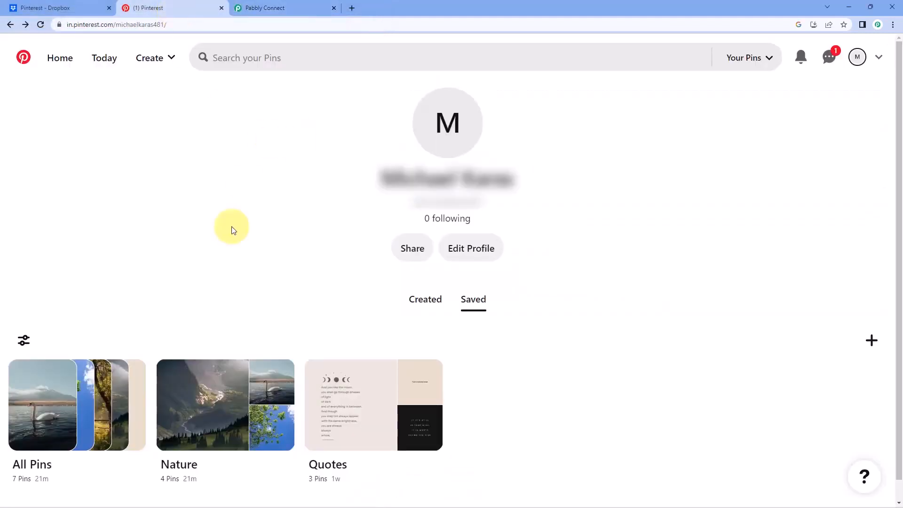
left_click(279, 8)
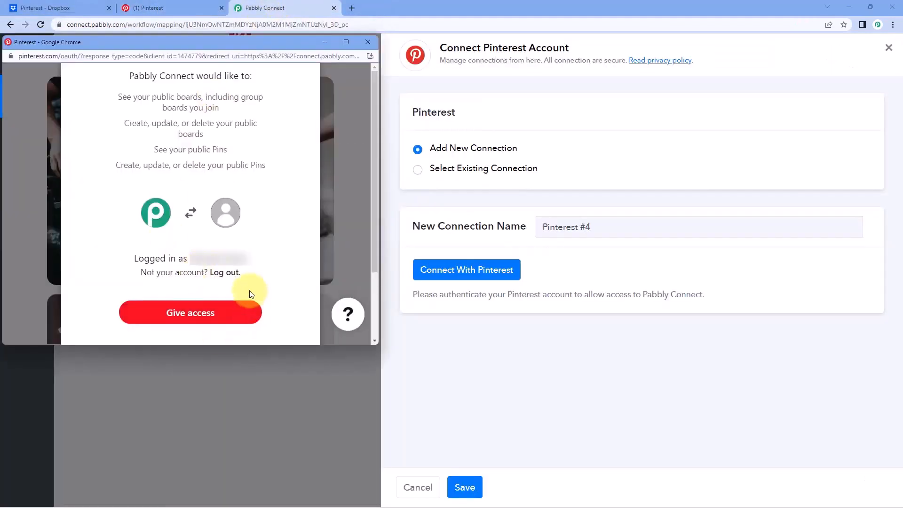
left_click(227, 311)
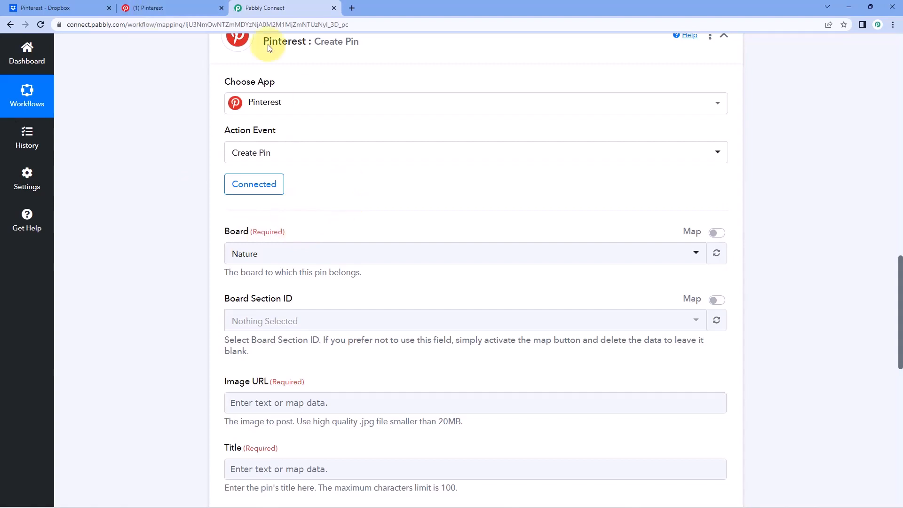
Keep Nature as the pin's board after comparing with the boards on the Pinterest profile.
left_click(197, 7)
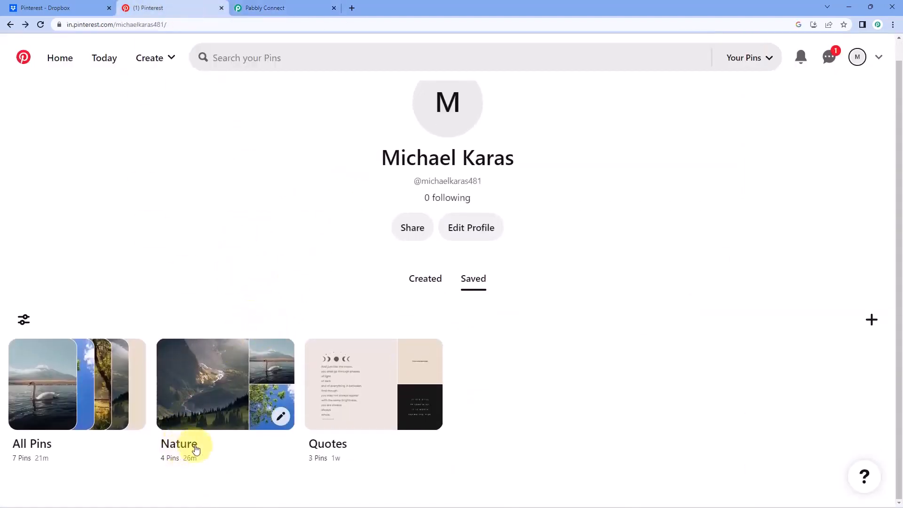
left_click(271, 4)
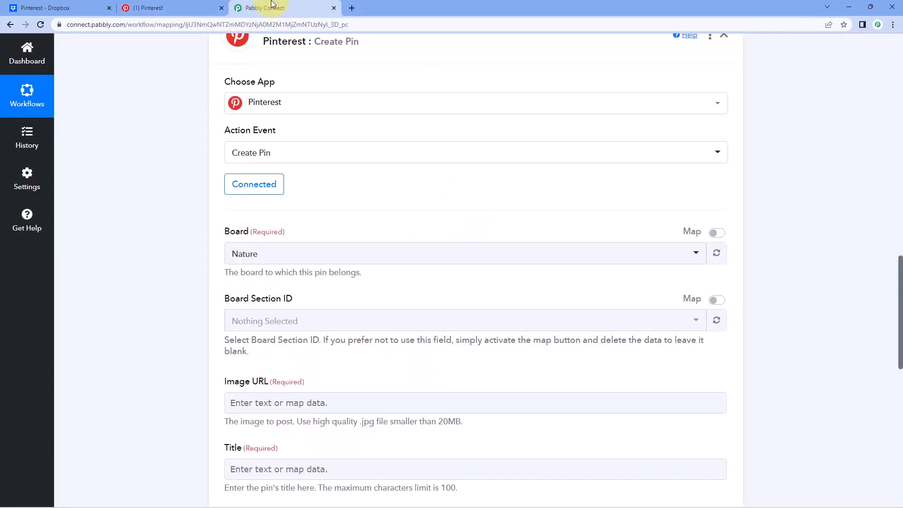
left_click(304, 254)
scroll(303, 210, "down", 2)
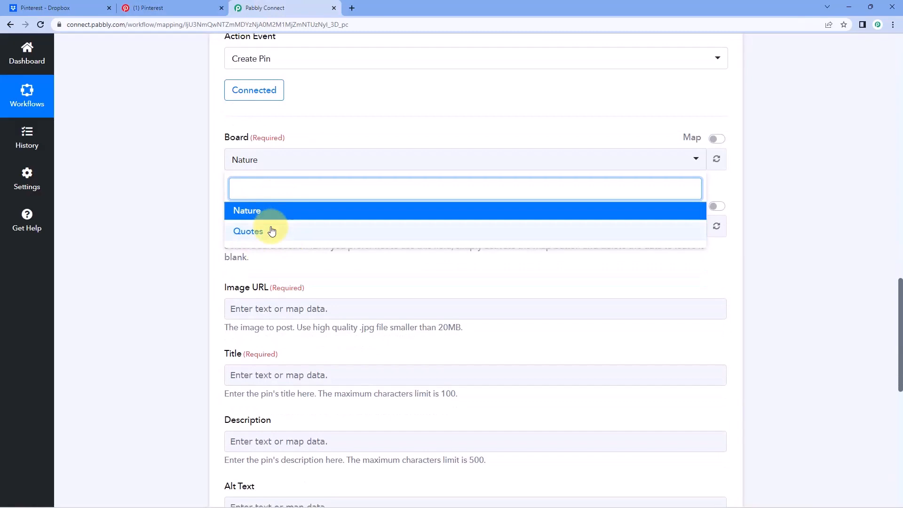
left_click(162, 8)
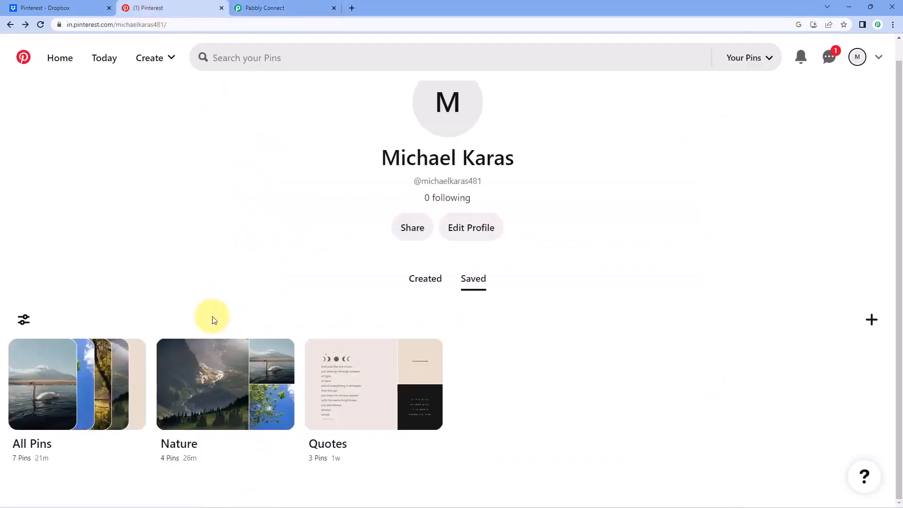
left_click(280, 5)
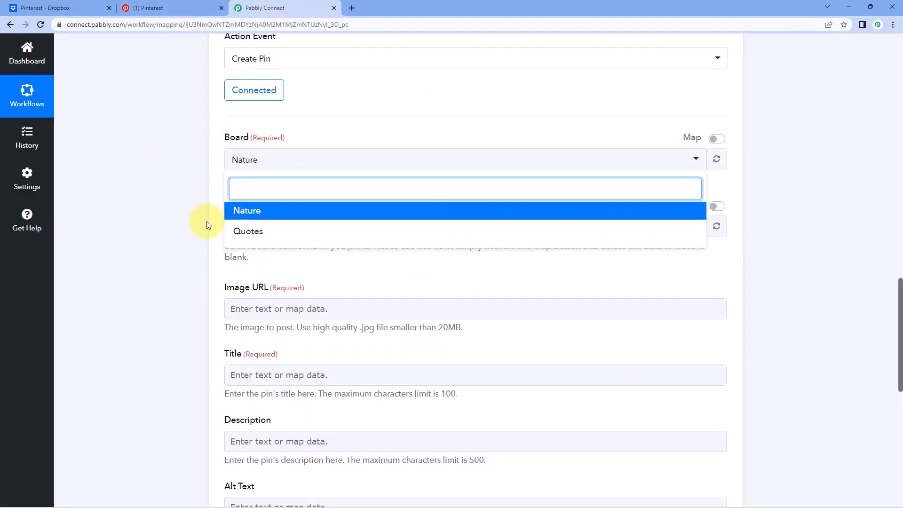
left_click(257, 210)
left_click(232, 178)
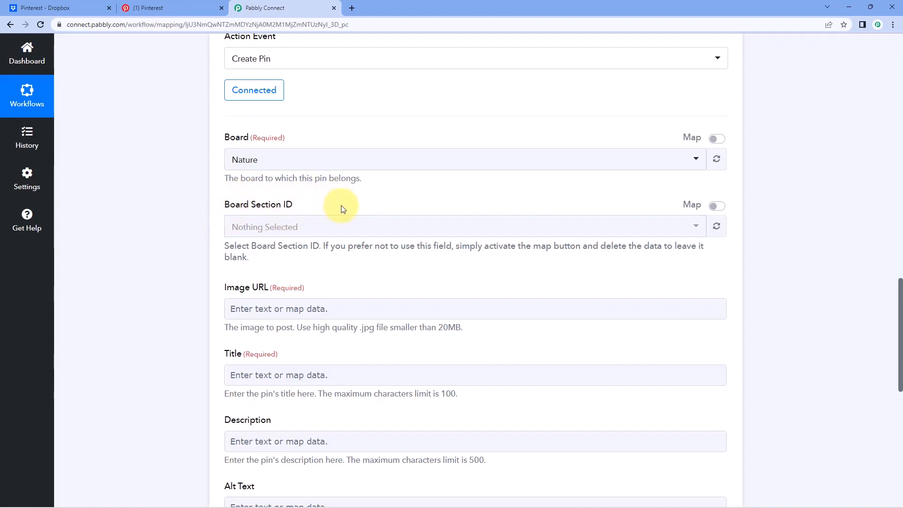
Switch Board Section ID to map mode and leave it blank.
left_click(160, 8)
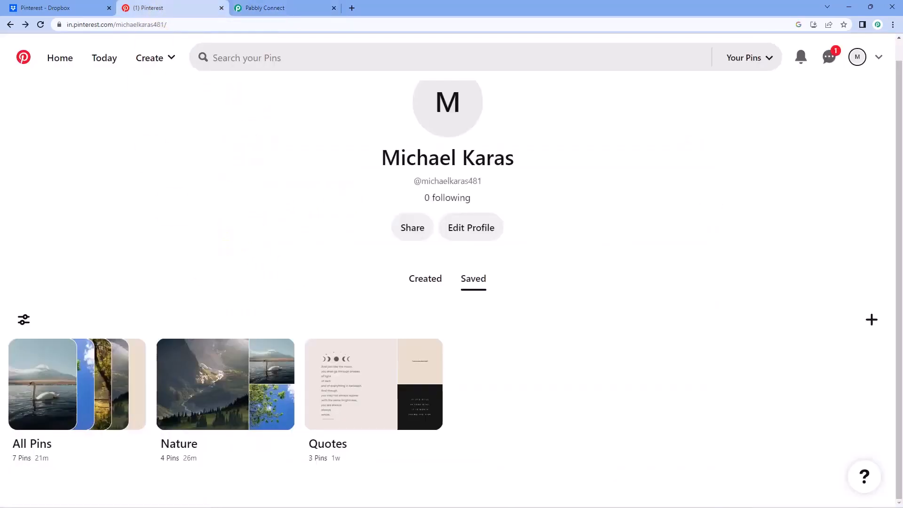
left_click(266, 8)
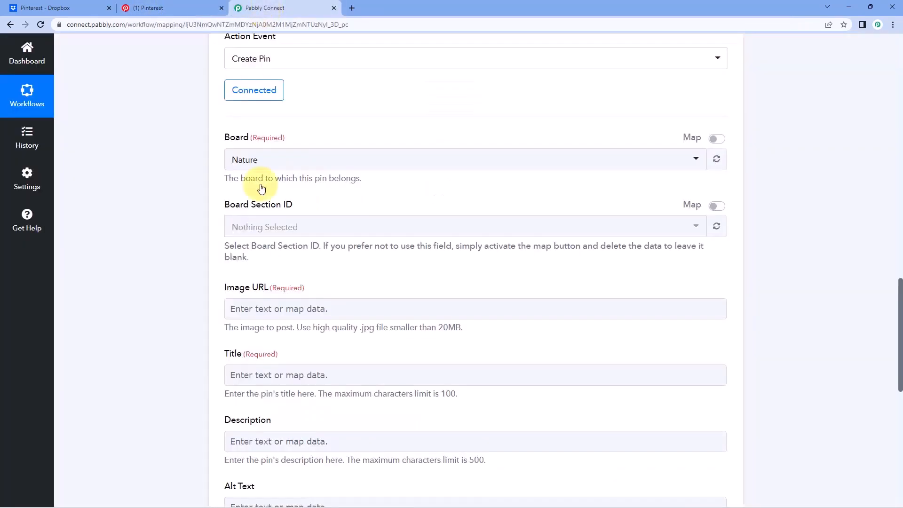
left_click(717, 209)
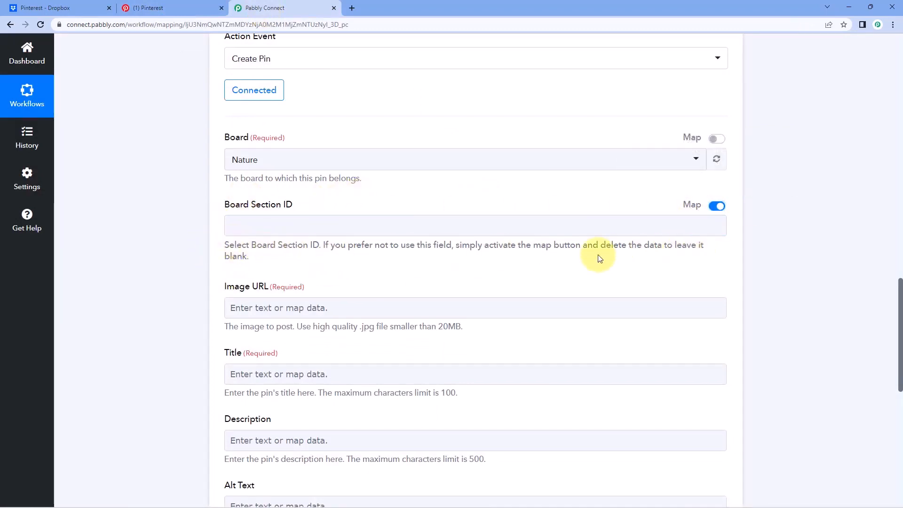
scroll(207, 217, "down", 2)
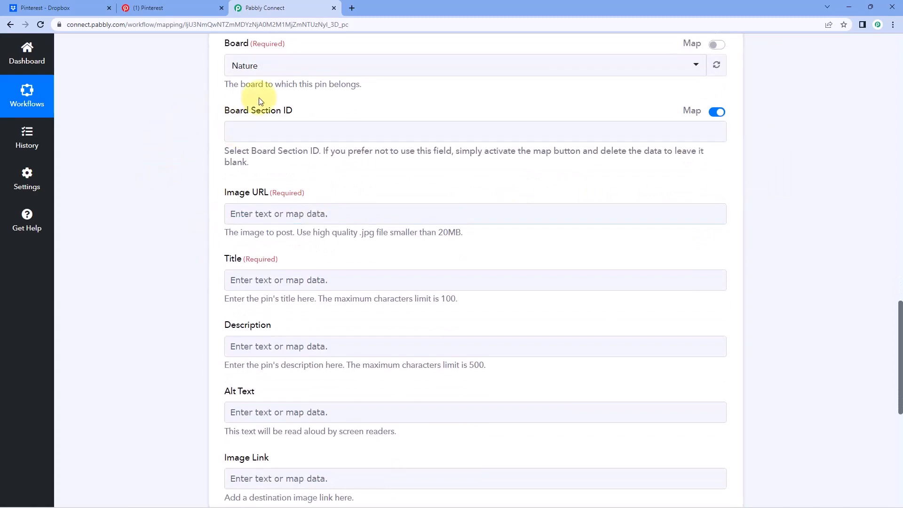
scroll(319, 117, "down", 1)
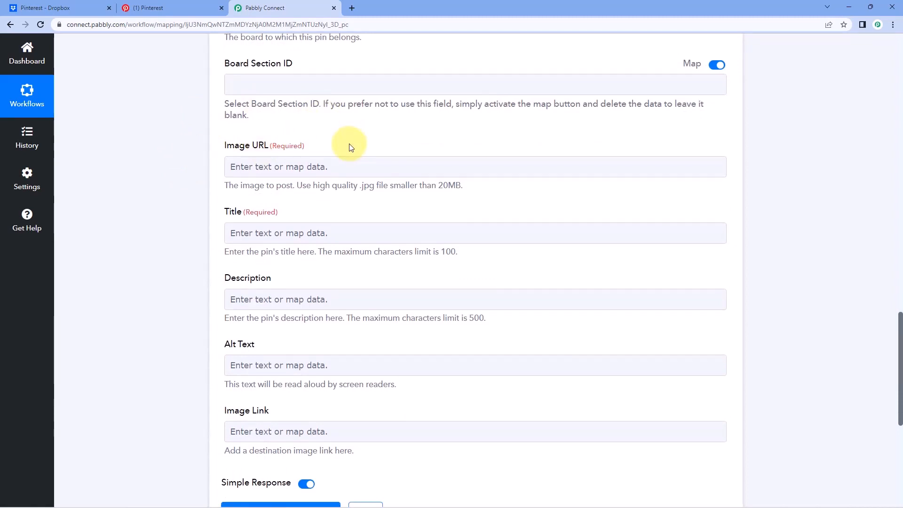
left_click(179, 7)
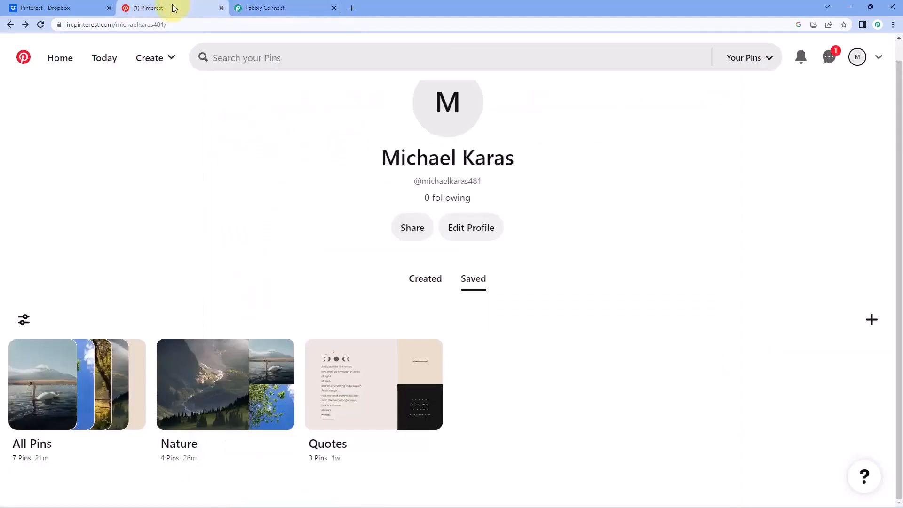
left_click(282, 4)
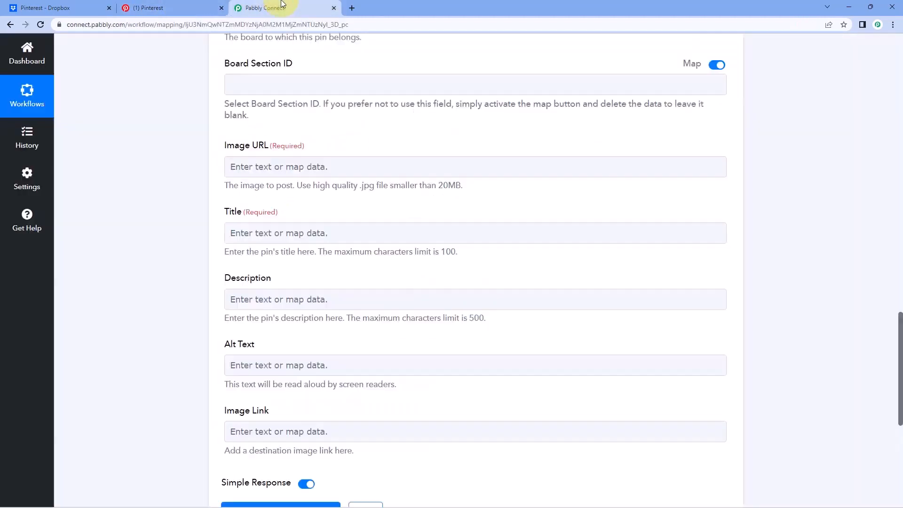
Locate the Res3 Shareable Link value in the Dropbox trigger's test response.
scroll(238, 151, "up", 12)
scroll(526, 275, "up", 5)
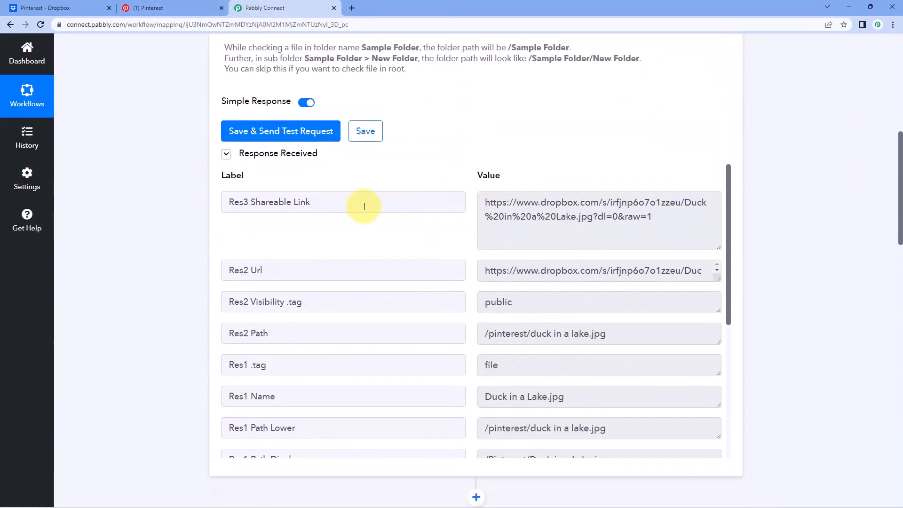
left_click_drag(336, 199, 227, 202)
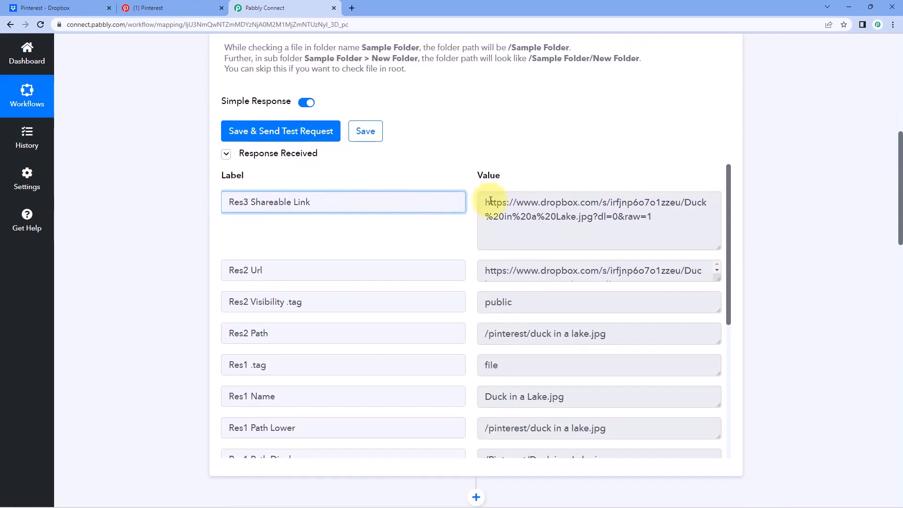
mouse_move(482, 201)
left_mouse_down()
mouse_move(644, 219)
mouse_move(465, 201)
left_mouse_up()
left_click(622, 216)
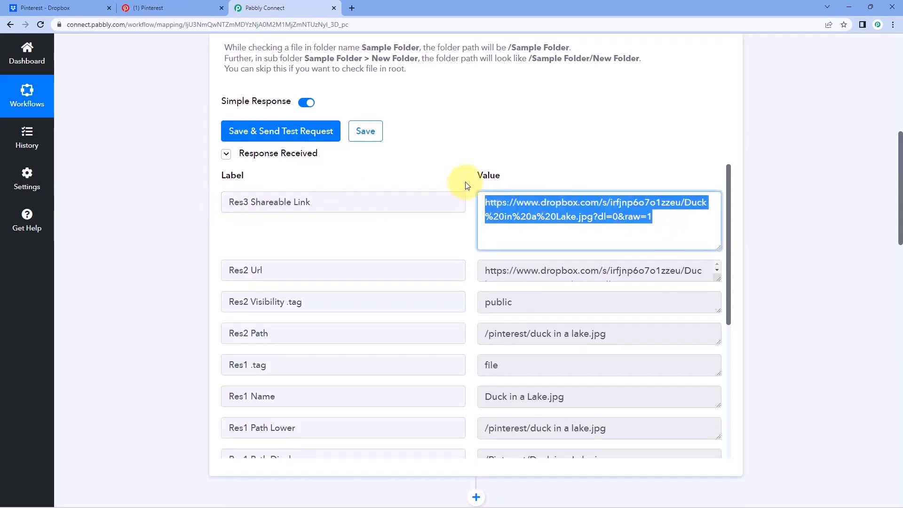
left_click(467, 185)
scroll(141, 264, "down", 6)
scroll(173, 259, "down", 10)
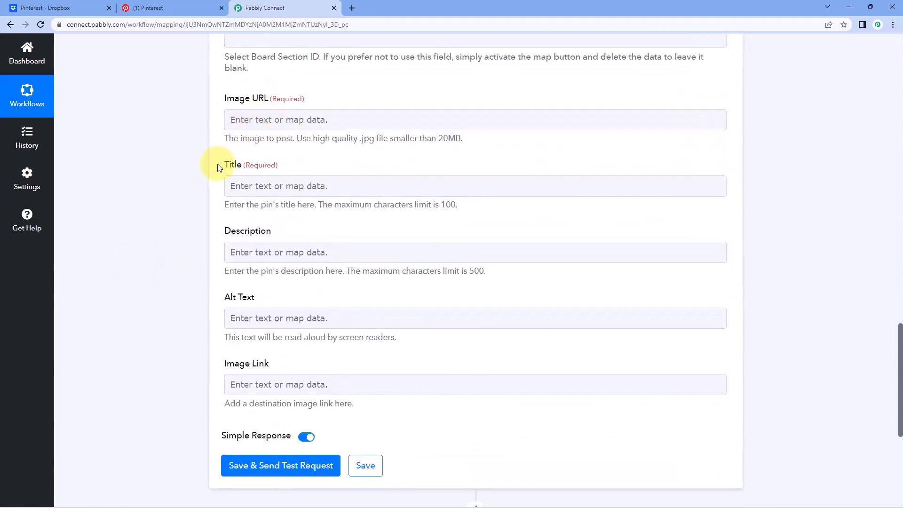
scroll(219, 198, "up", 1)
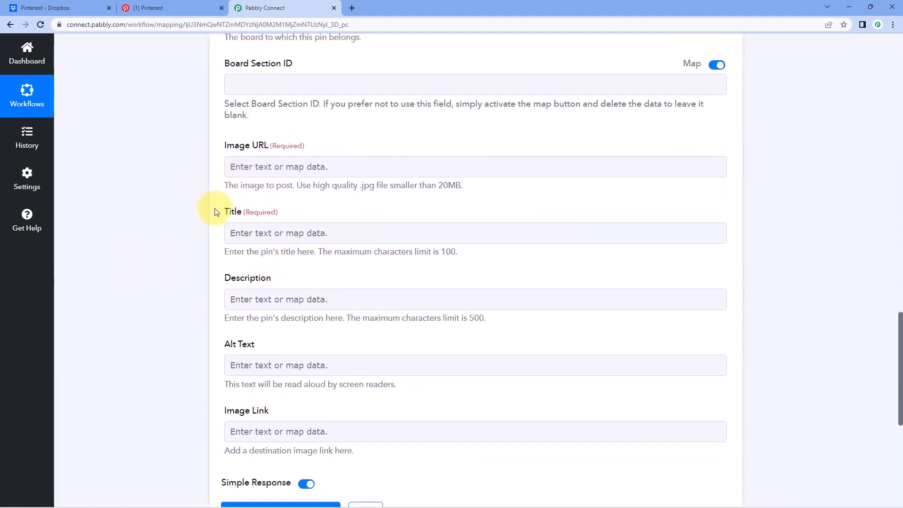
Map the Dropbox step's Res3 Shareable Link into the Create Pin Image URL field.
left_click(258, 165)
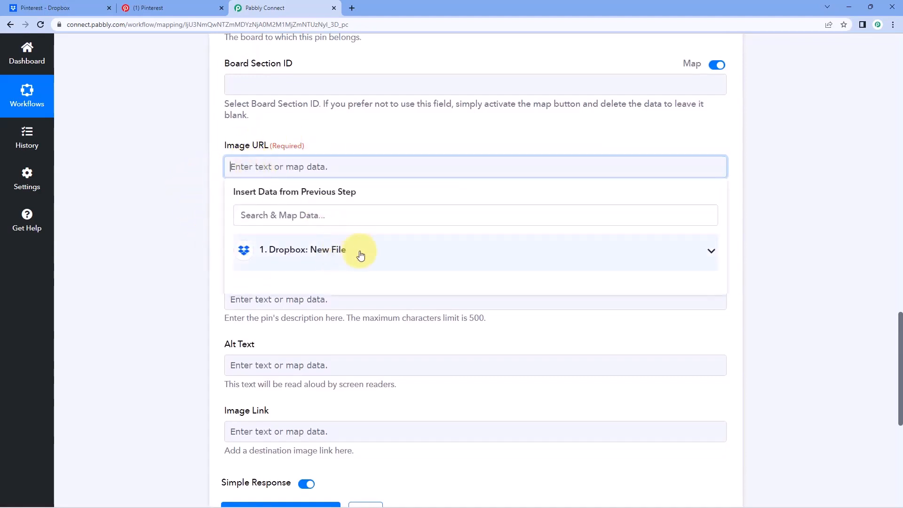
left_click(361, 255)
scroll(169, 244, "down", 2)
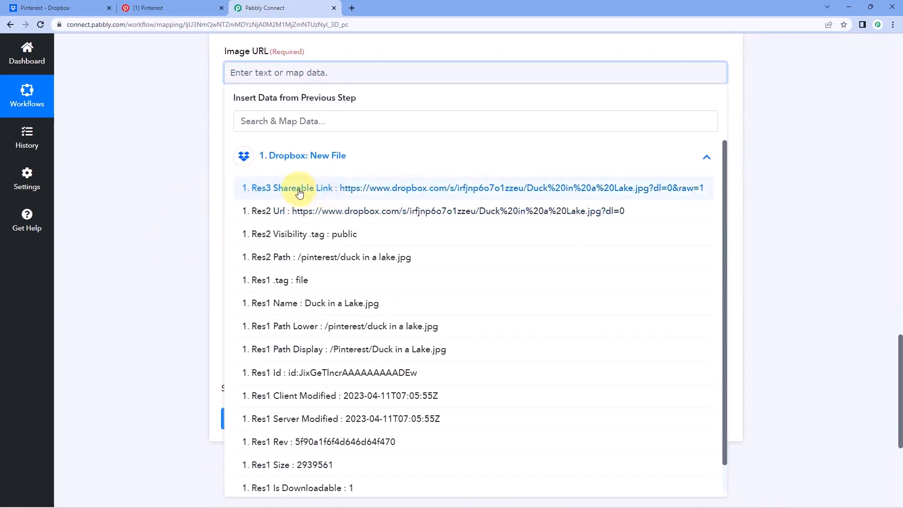
left_click(344, 189)
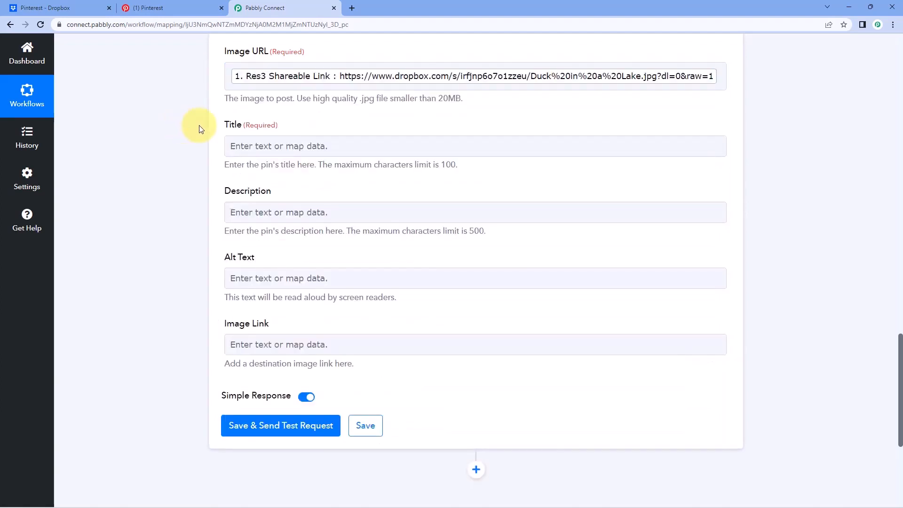
scroll(217, 127, "up", 1)
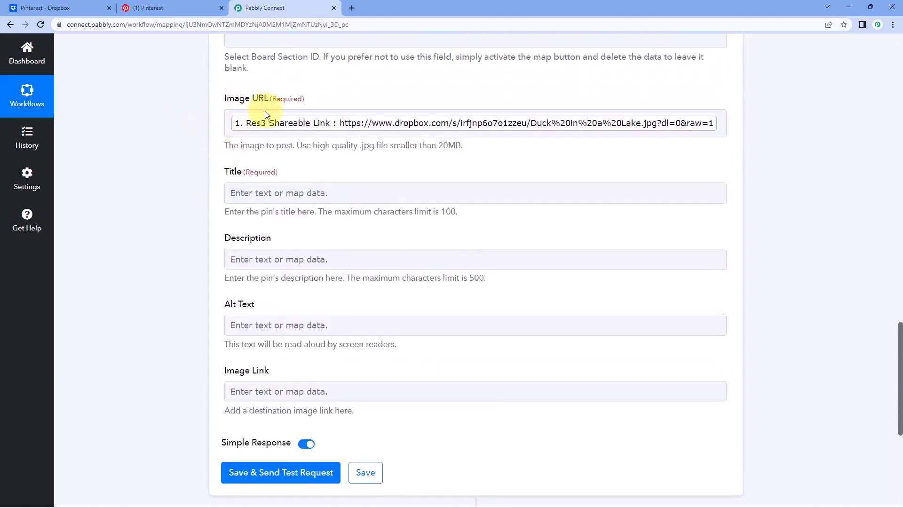
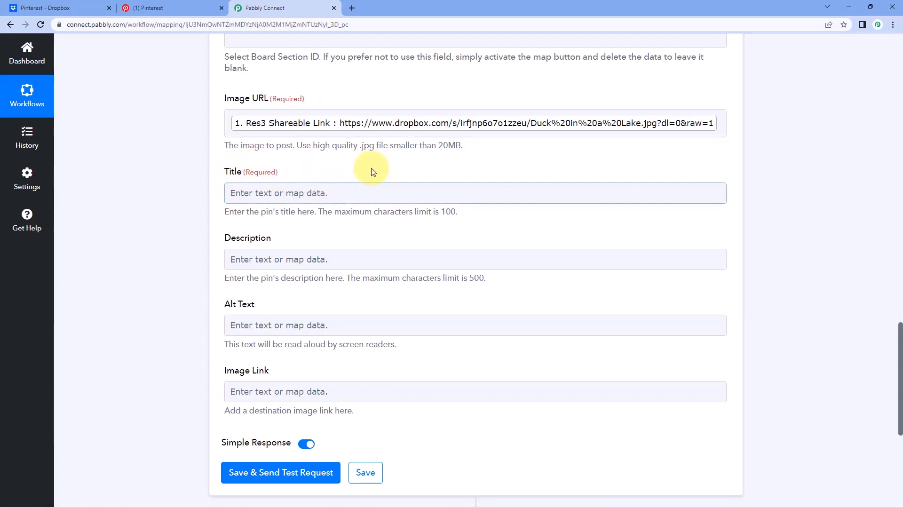
Point out the Dropbox Res1 Name 'Duck in a Lake.jpg', separating the name from its .jpg extension.
scroll(390, 170, "up", 12)
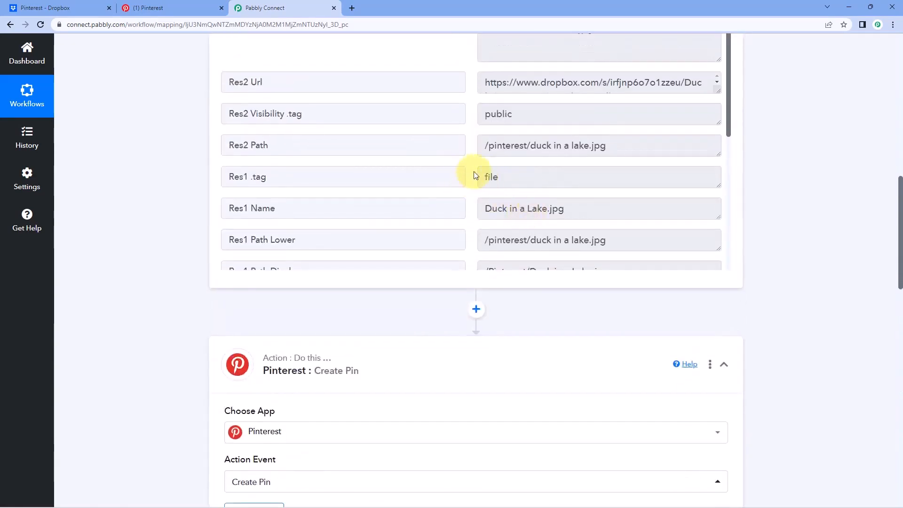
scroll(475, 175, "down", 1)
left_click_drag(482, 163, 543, 163)
left_click(569, 166)
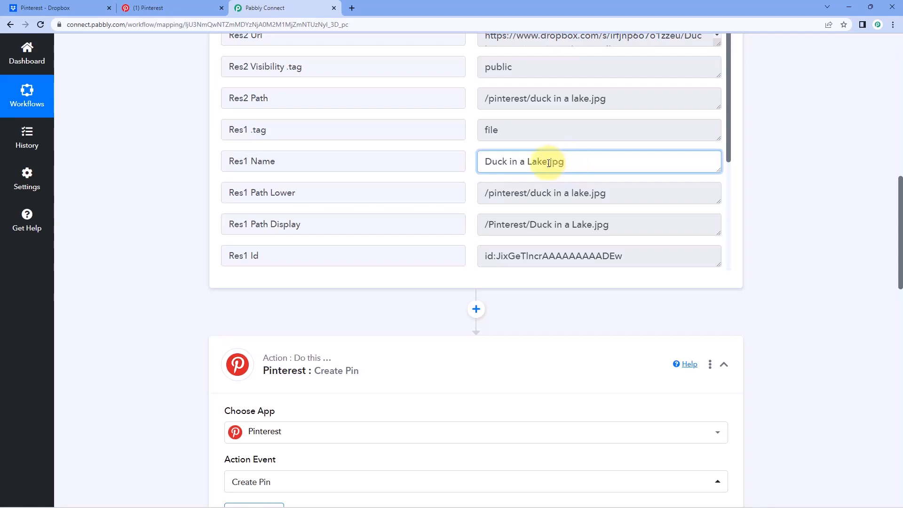
left_click_drag(547, 163, 574, 163)
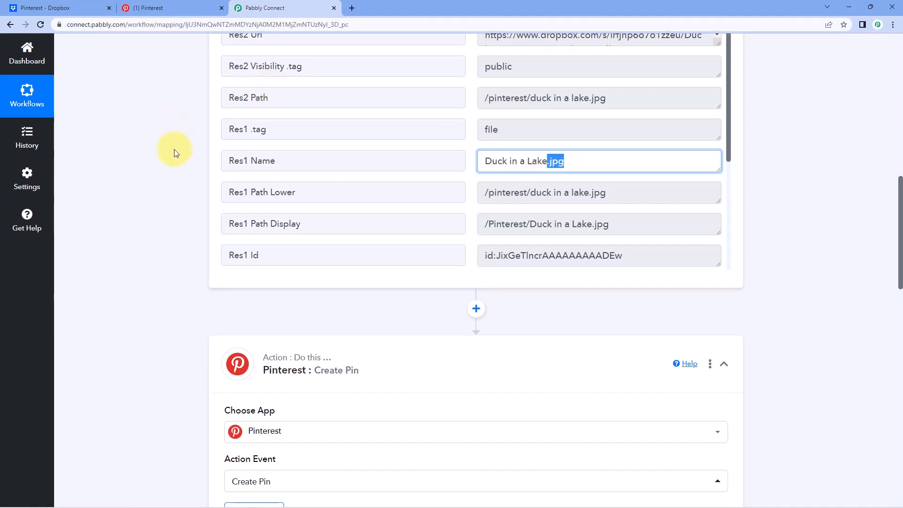
scroll(174, 148, "down", 1)
left_click_drag(479, 116, 568, 118)
left_click(569, 117)
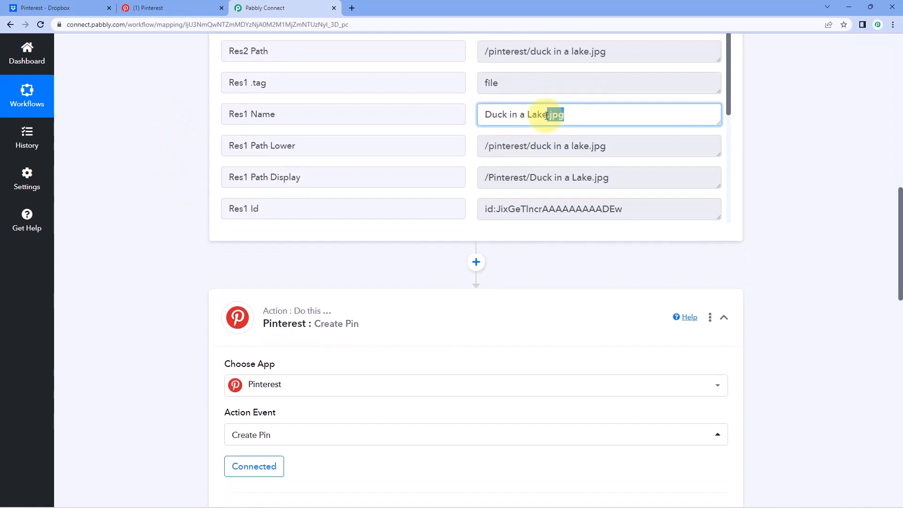
left_click_drag(549, 115, 579, 116)
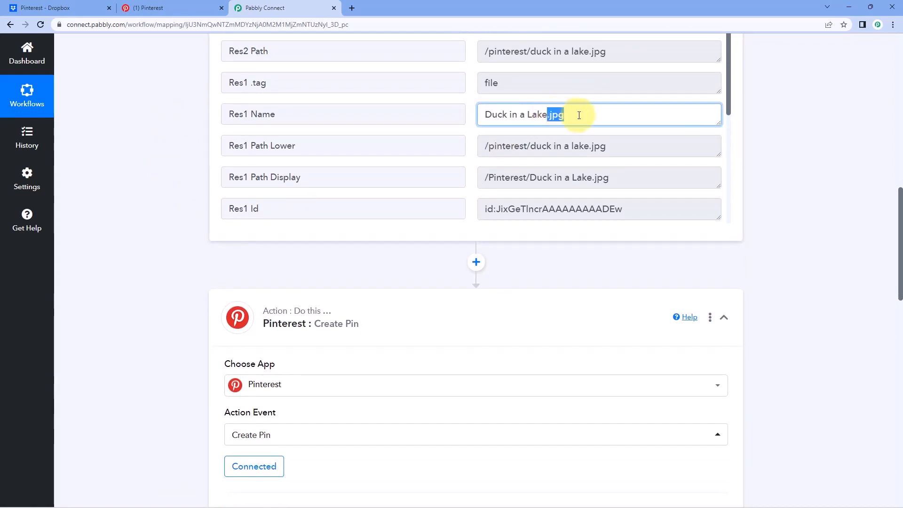
left_click(468, 121)
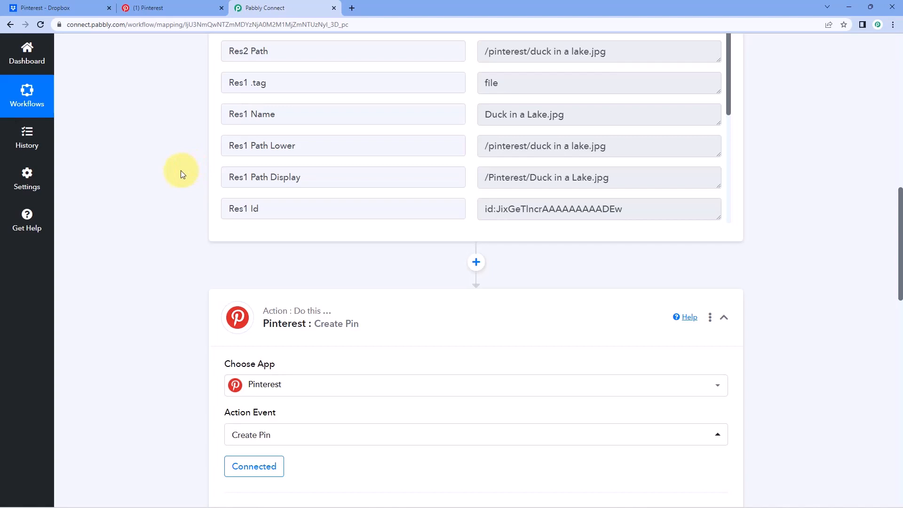
scroll(180, 170, "down", 2)
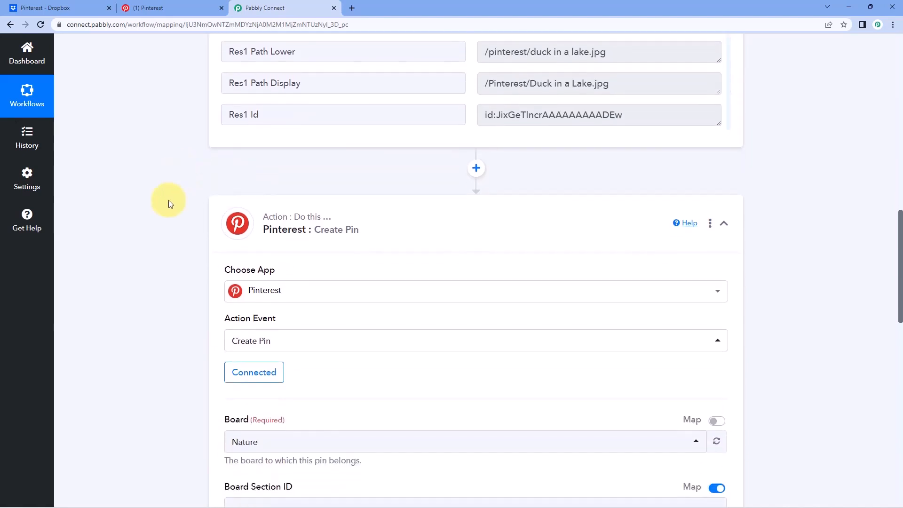
Add a Text Formatter step with the Split Text action before the Pinterest step and connect it.
left_click(475, 170)
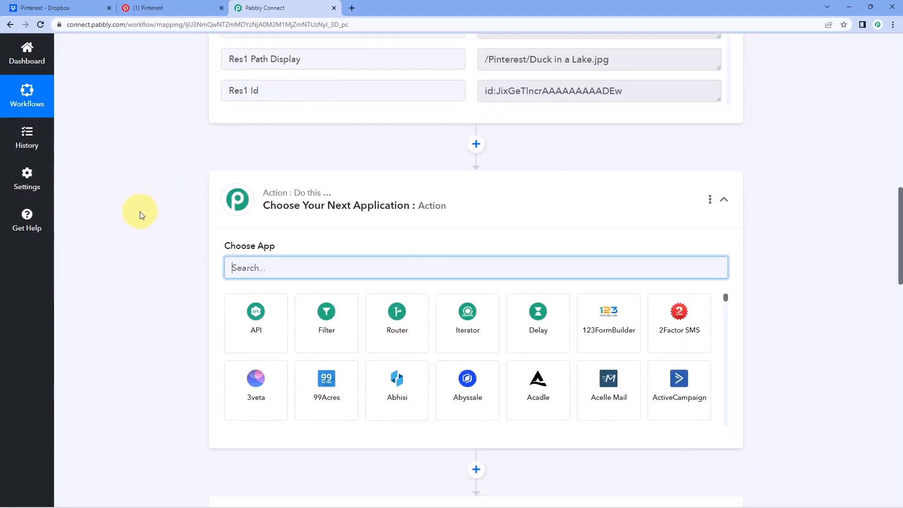
type("Text")
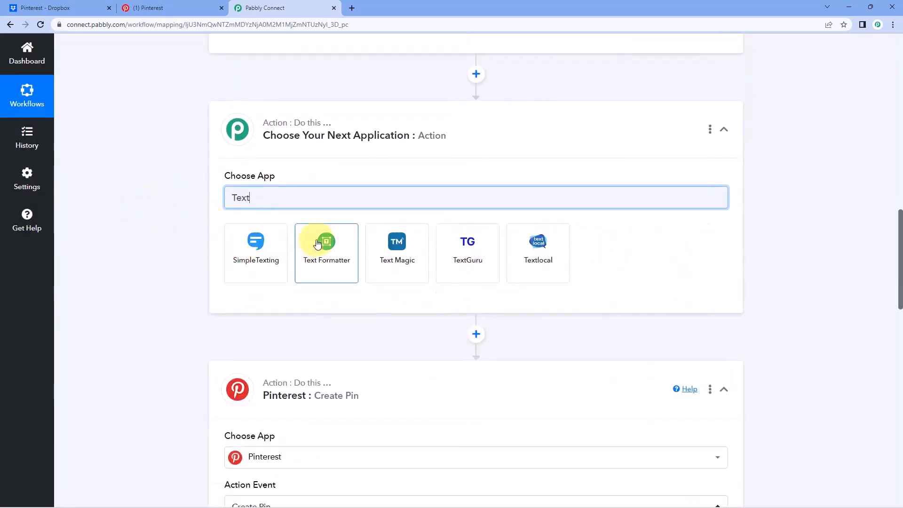
left_click(325, 244)
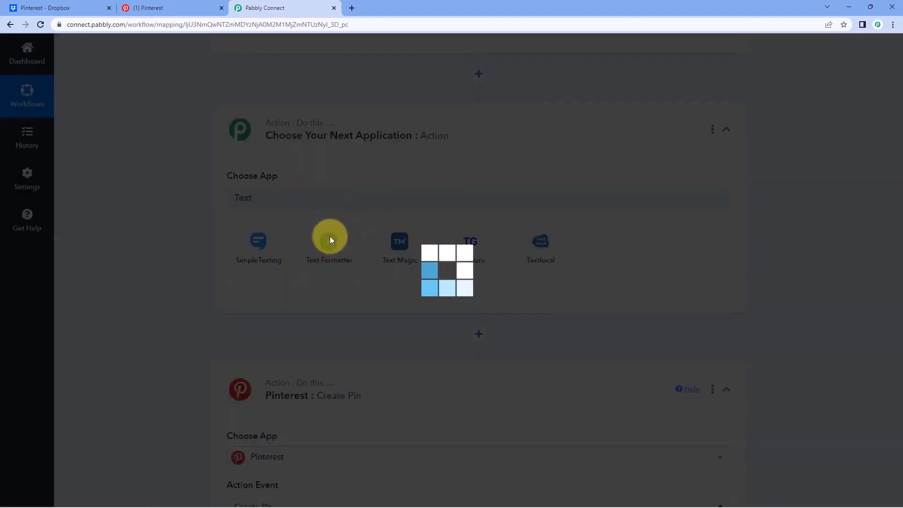
scroll(169, 169, "down", 1)
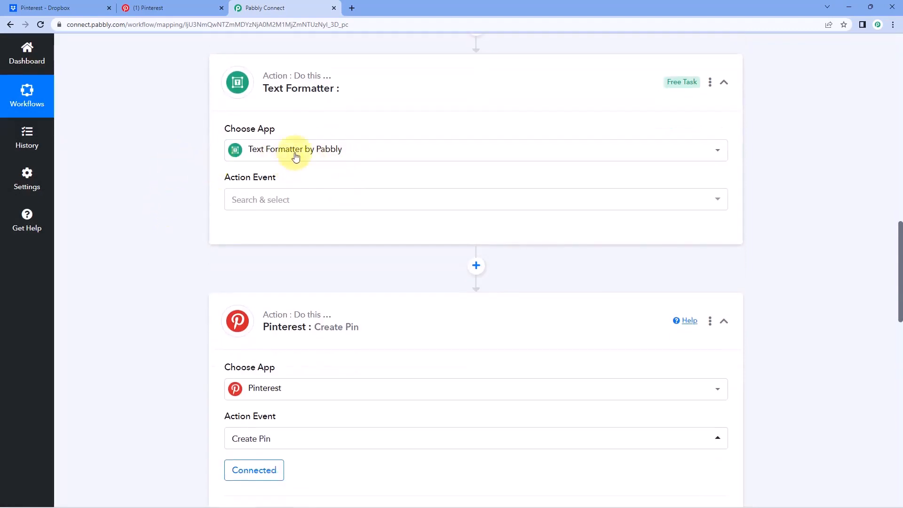
left_click(303, 201)
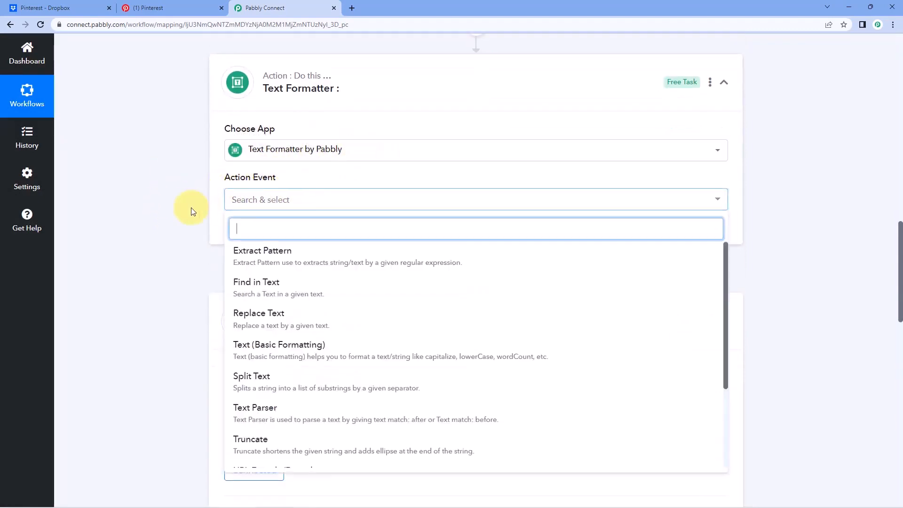
scroll(188, 209, "down", 2)
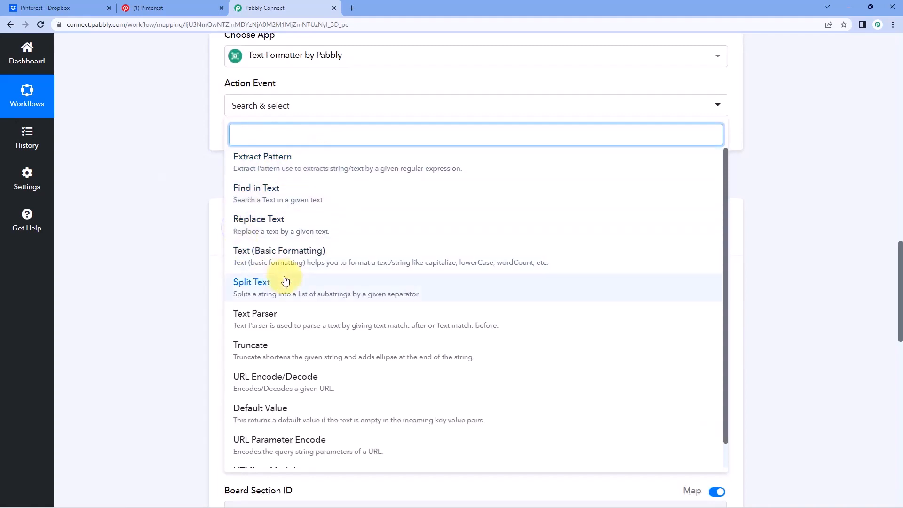
left_click(281, 287)
left_click(241, 141)
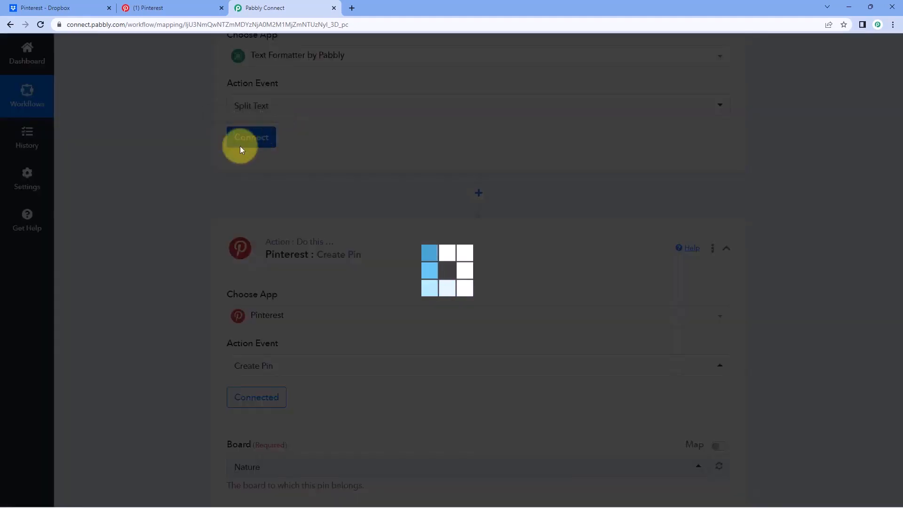
scroll(212, 197, "up", 1)
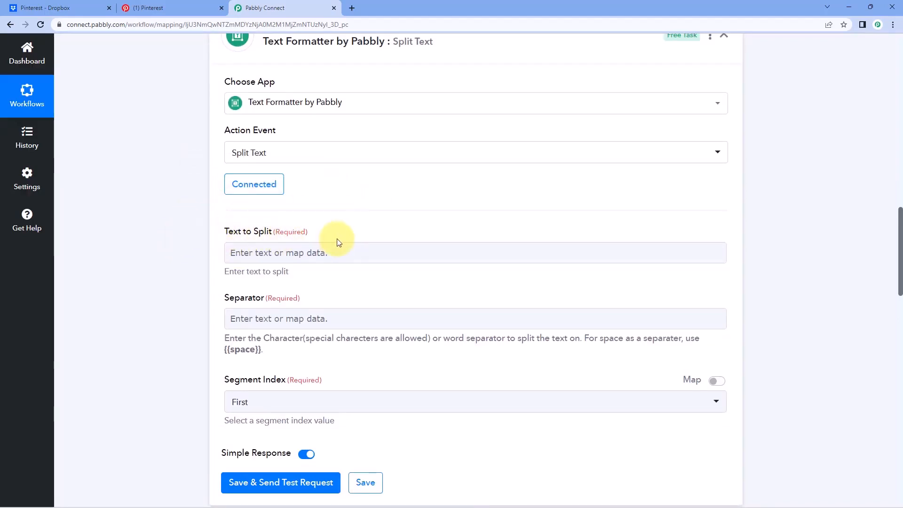
Highlight the Dropbox file name value 'Duck in a Lake.jpg' in the trigger data.
scroll(343, 237, "up", 1)
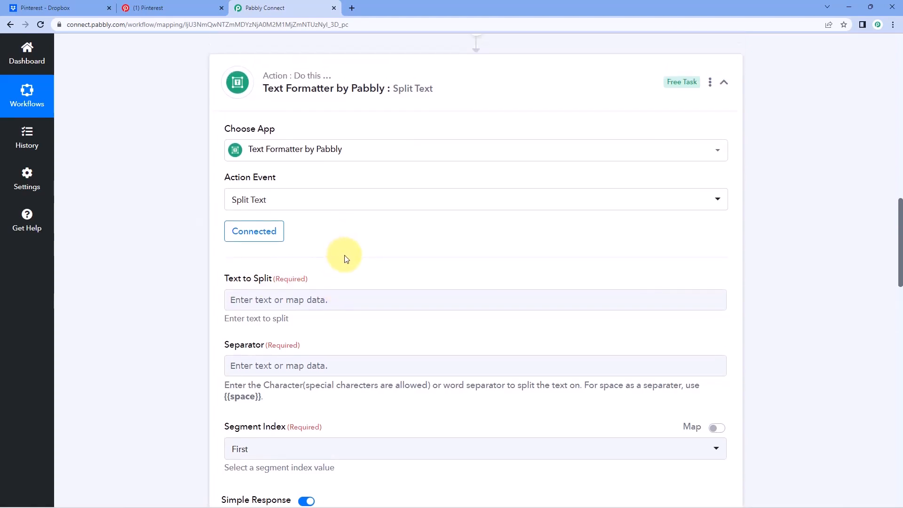
scroll(346, 259, "up", 7)
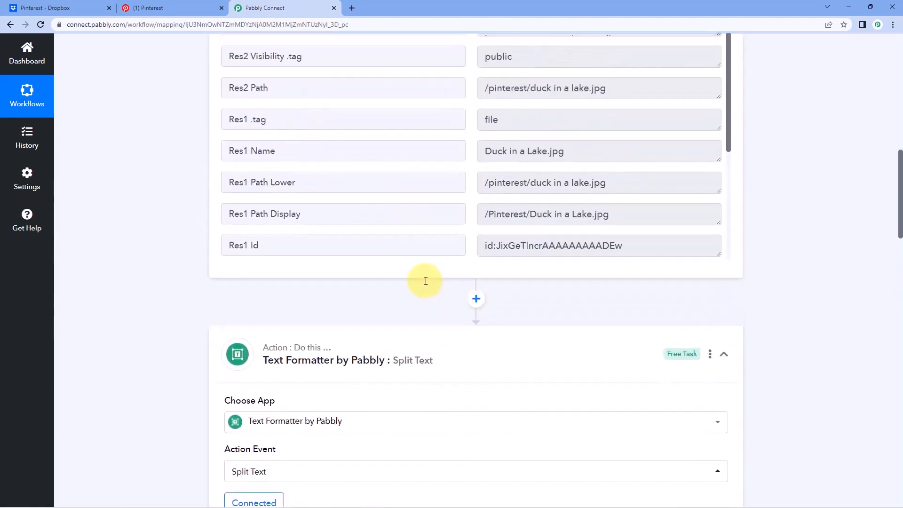
left_click_drag(481, 208, 463, 212)
left_click(593, 212)
left_click(597, 211)
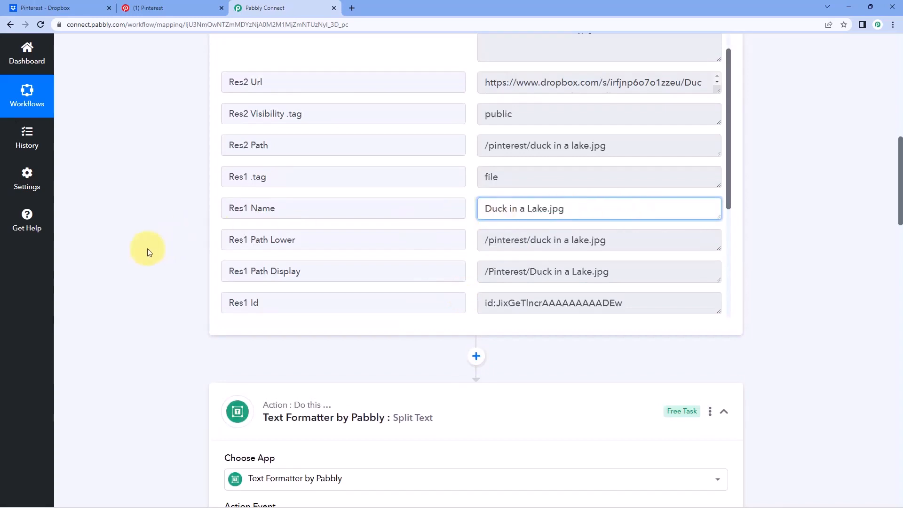
scroll(179, 249, "down", 9)
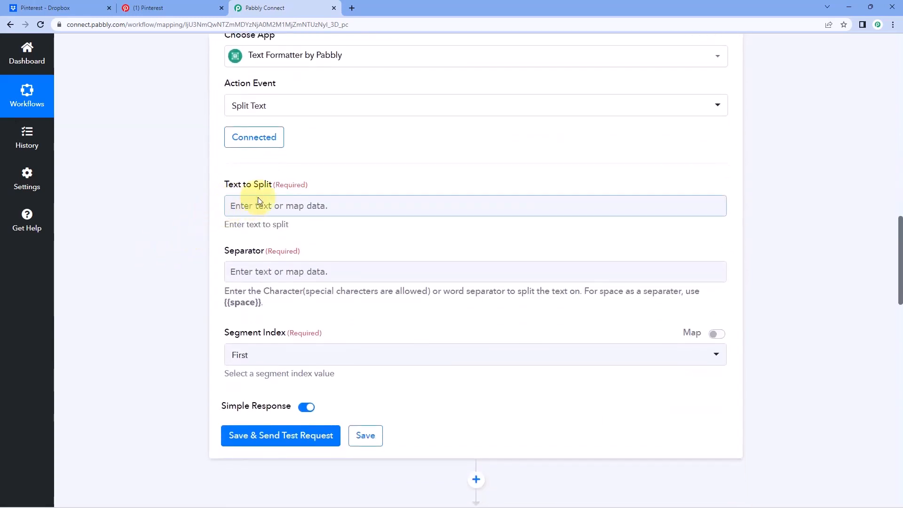
Map Dropbox Res1 Name into Text to Split, use '.' as separator, keep segment First, and test.
left_click(257, 202)
scroll(258, 200, "down", 1)
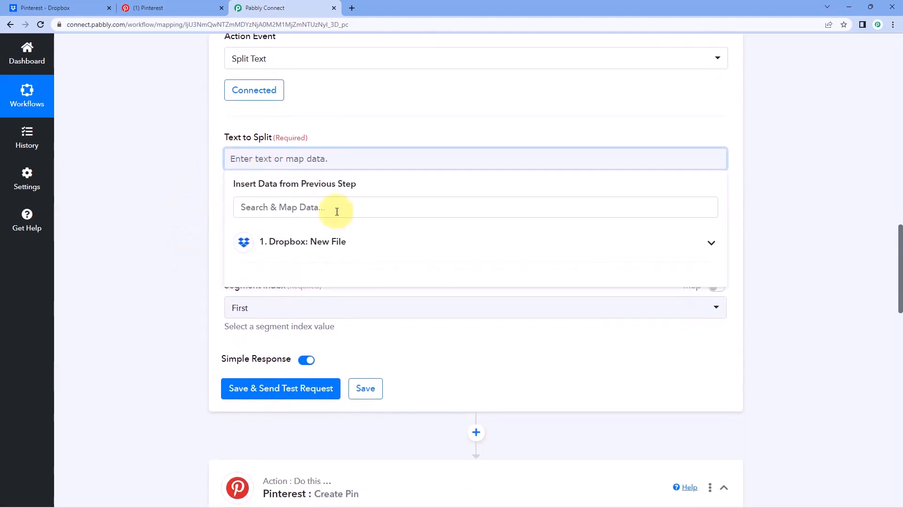
left_click(361, 241)
scroll(177, 240, "down", 2)
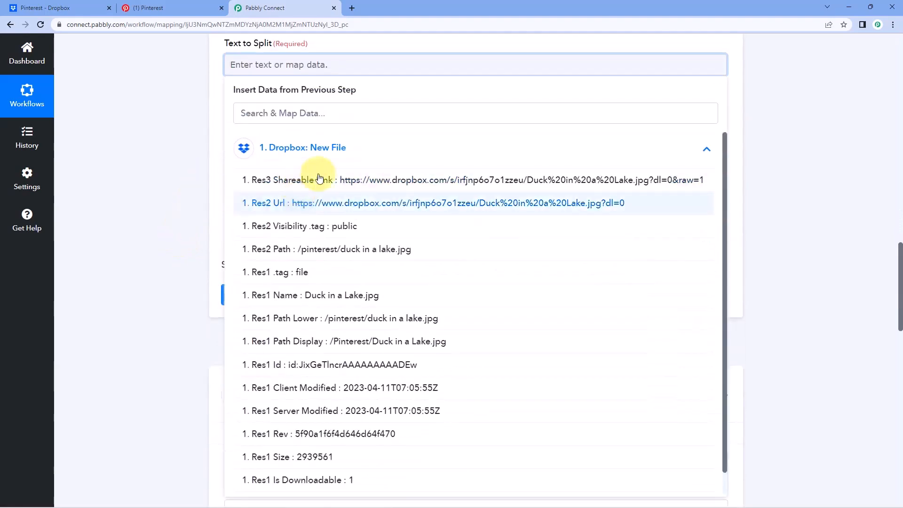
left_click(295, 296)
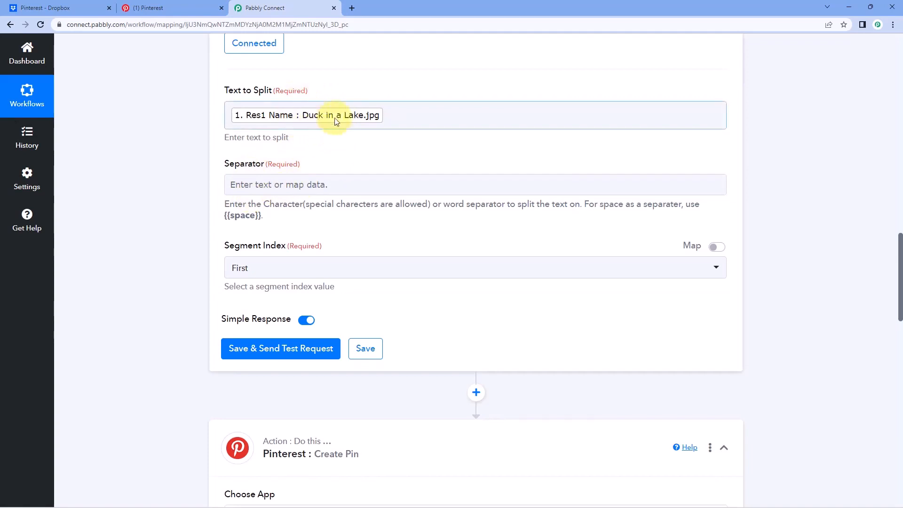
left_click(275, 187)
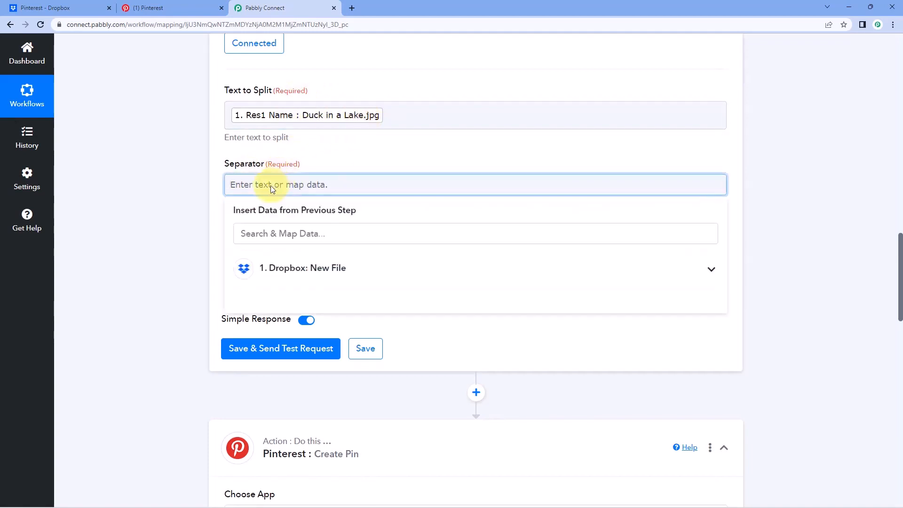
left_click(306, 157)
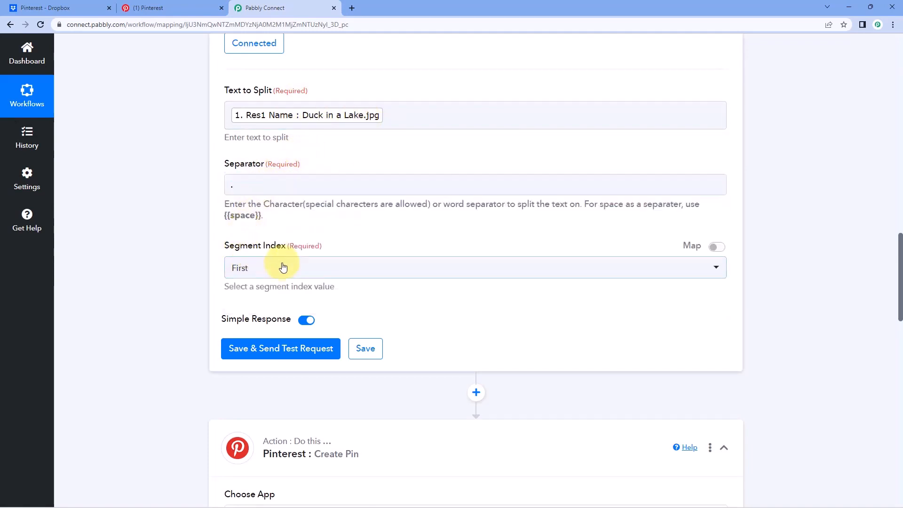
left_click(282, 269)
left_click(242, 316)
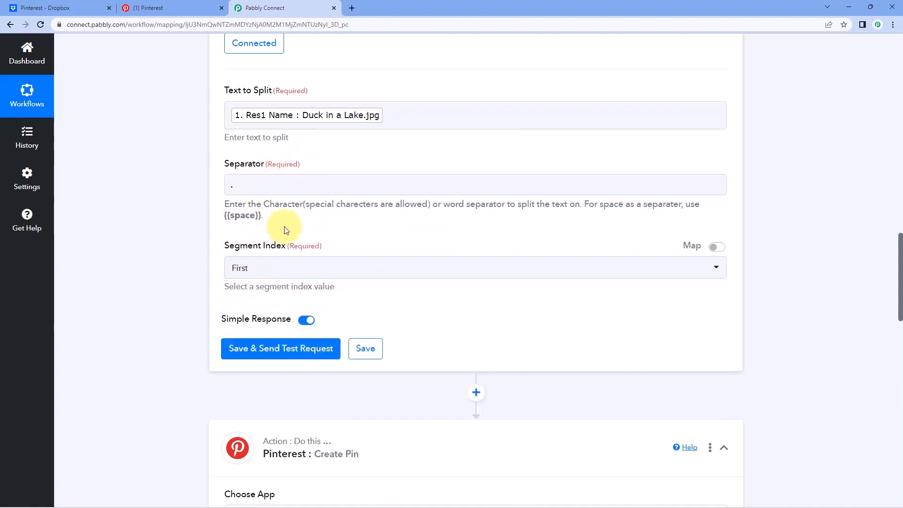
left_click(282, 348)
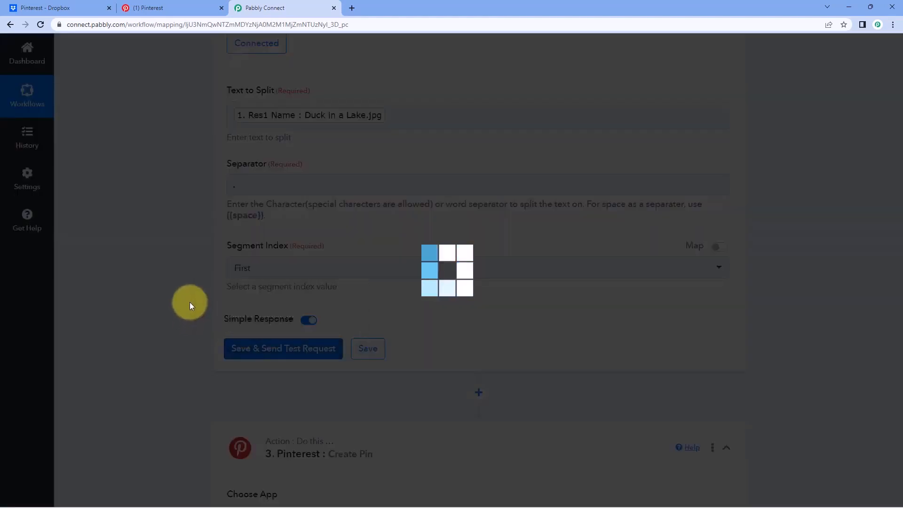
Check that the Split Text response Result is 'Duck in a Lake', without the .jpg extension.
scroll(263, 199, "down", 1)
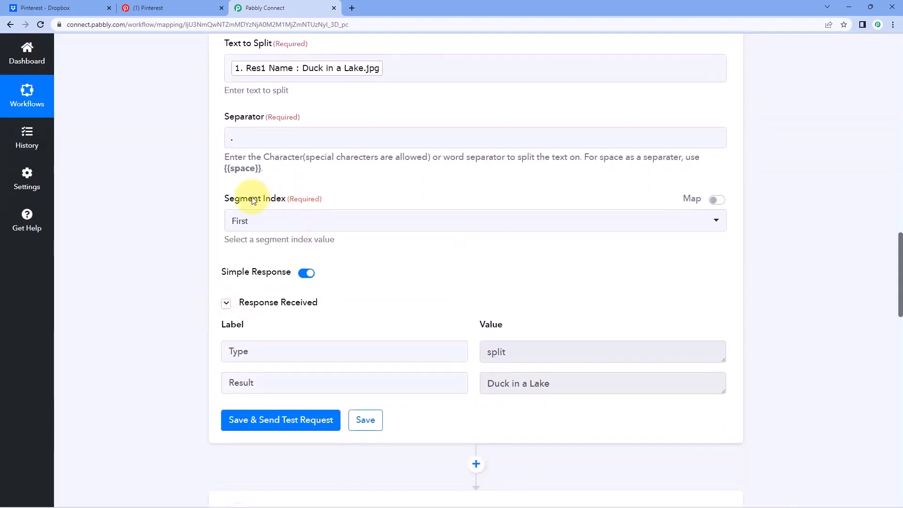
scroll(264, 197, "up", 1)
left_click(230, 184)
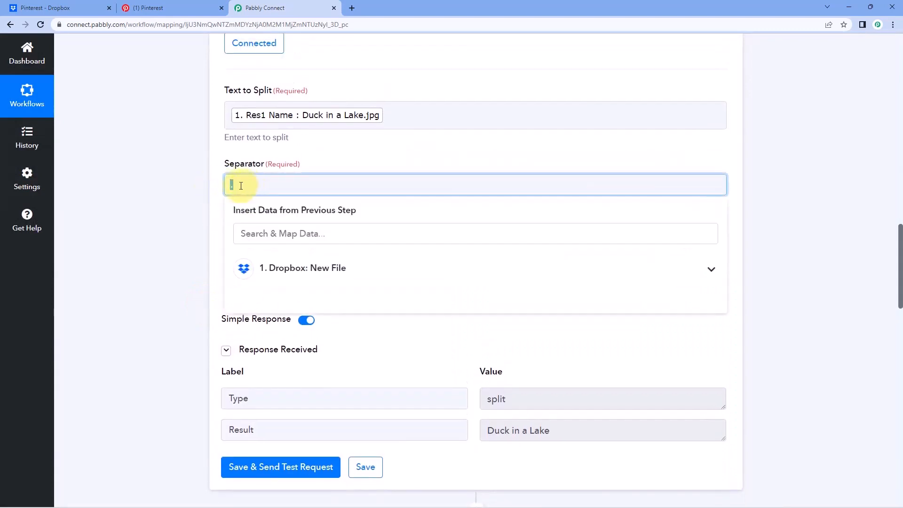
left_click(513, 430)
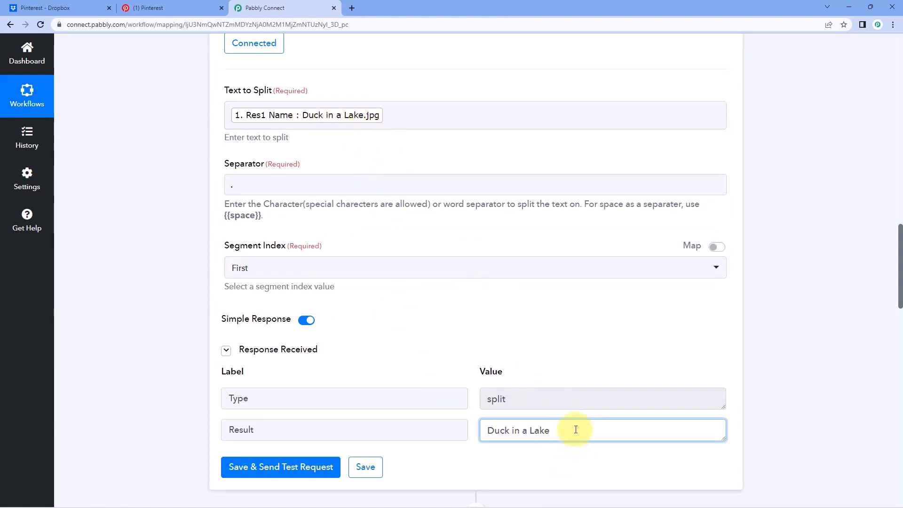
left_click_drag(574, 429, 468, 433)
left_click(471, 358)
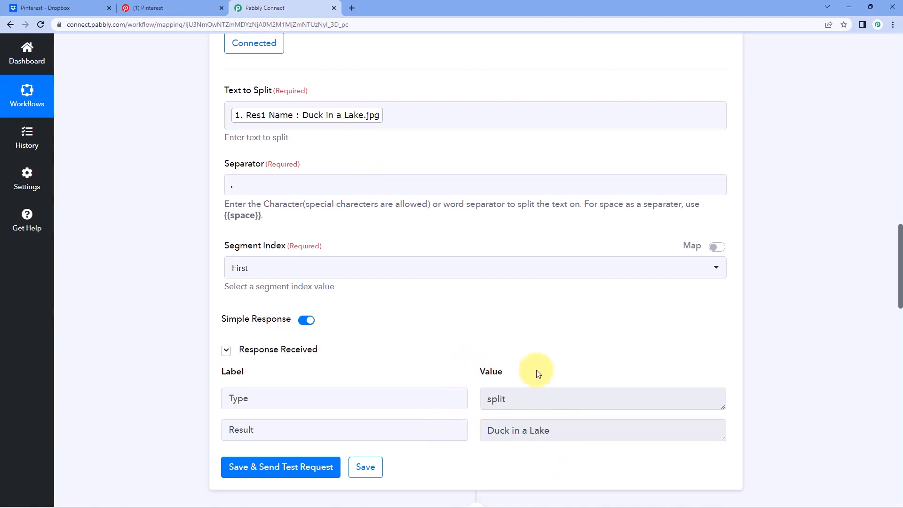
scroll(494, 320, "down", 2)
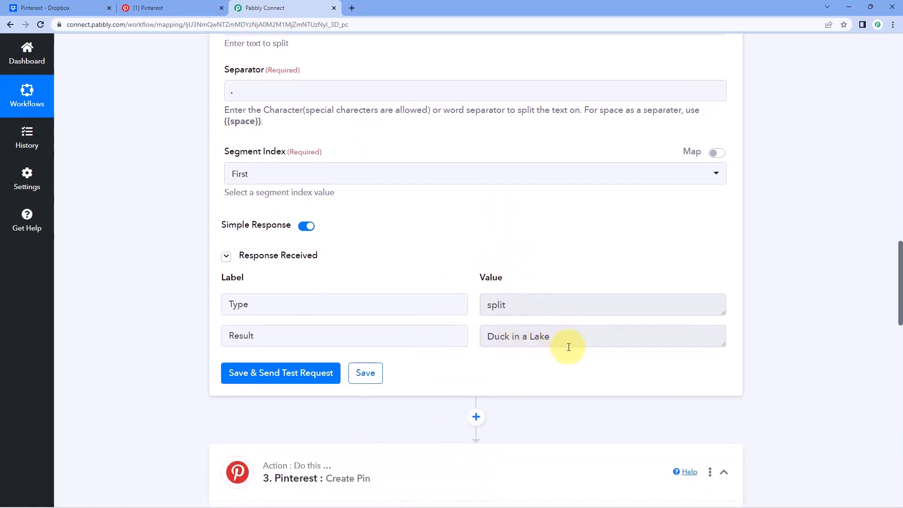
left_click_drag(569, 337, 457, 337)
left_click(467, 337)
left_click(494, 349)
scroll(512, 315, "down", 1)
scroll(512, 315, "down", 3)
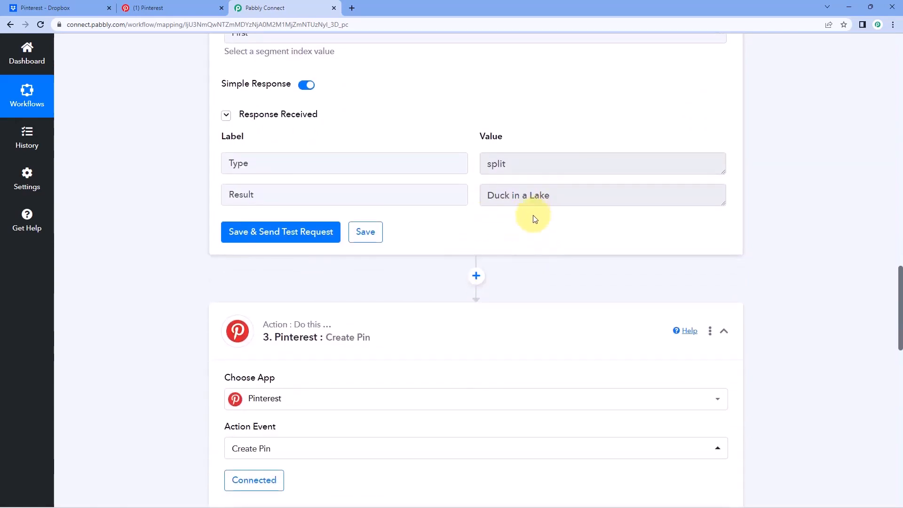
Reconfirm the existing Pinterest connection for the Create Pin step.
scroll(532, 215, "down", 9)
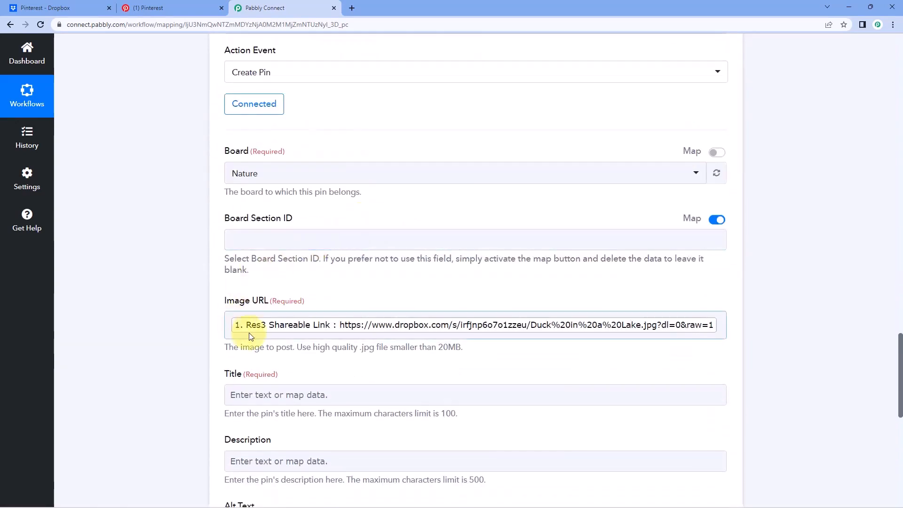
scroll(305, 301, "up", 3)
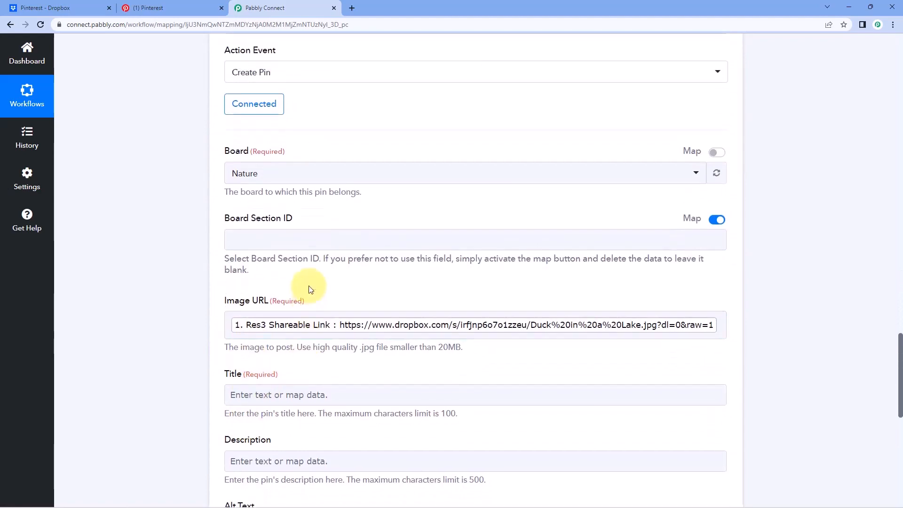
scroll(362, 238, "up", 4)
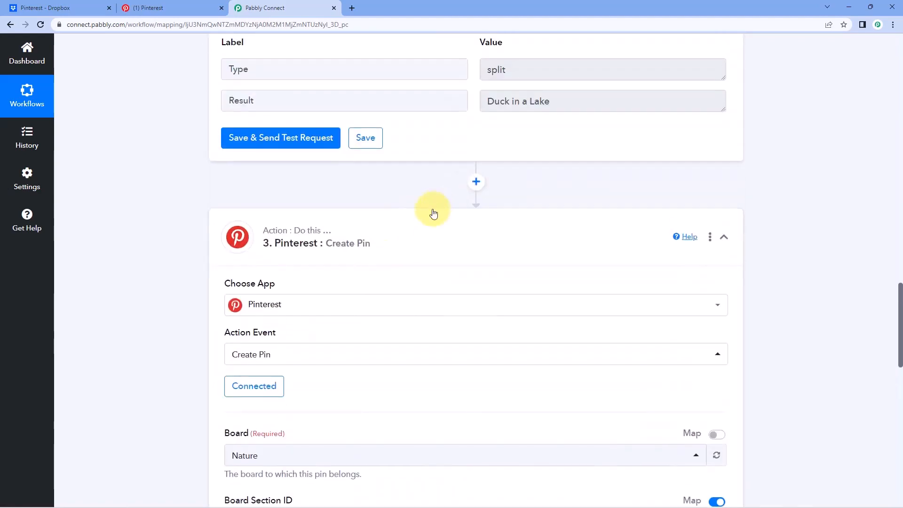
scroll(405, 171, "down", 9)
left_click(259, 251)
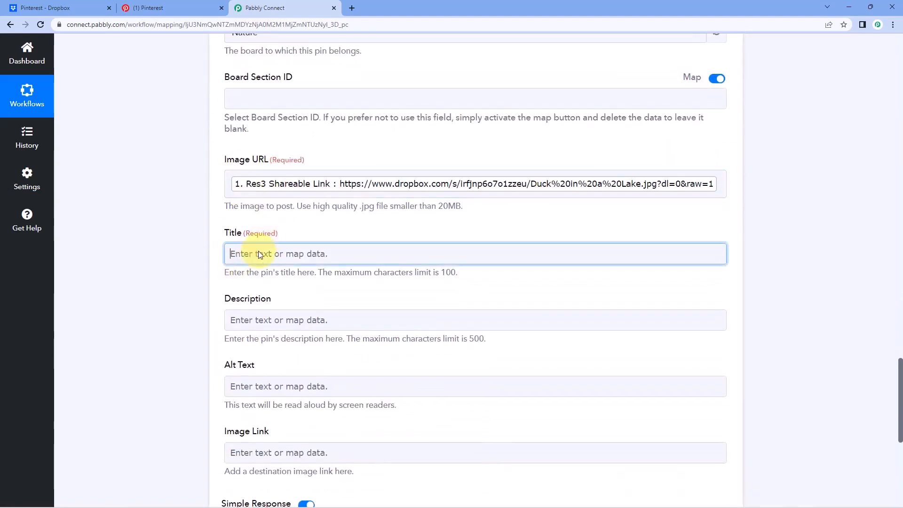
left_click(348, 228)
scroll(334, 225, "up", 6)
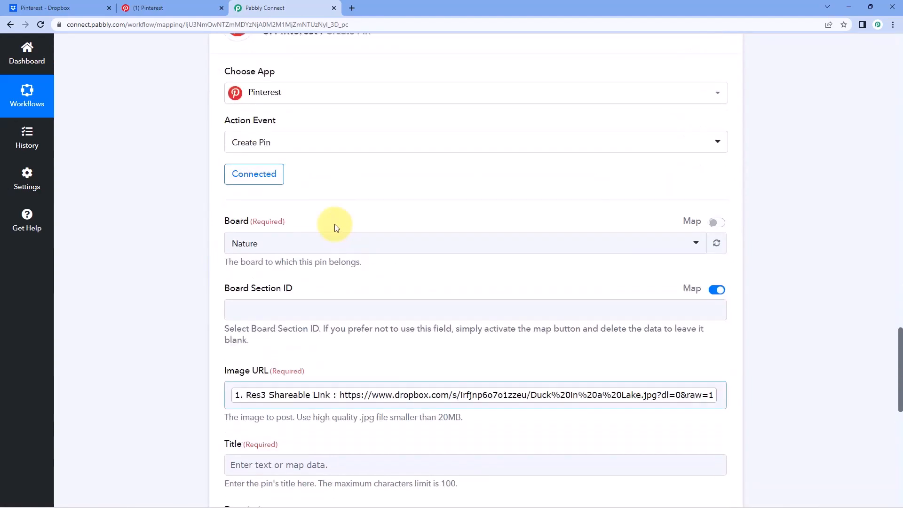
scroll(312, 246, "down", 2)
left_click(248, 200)
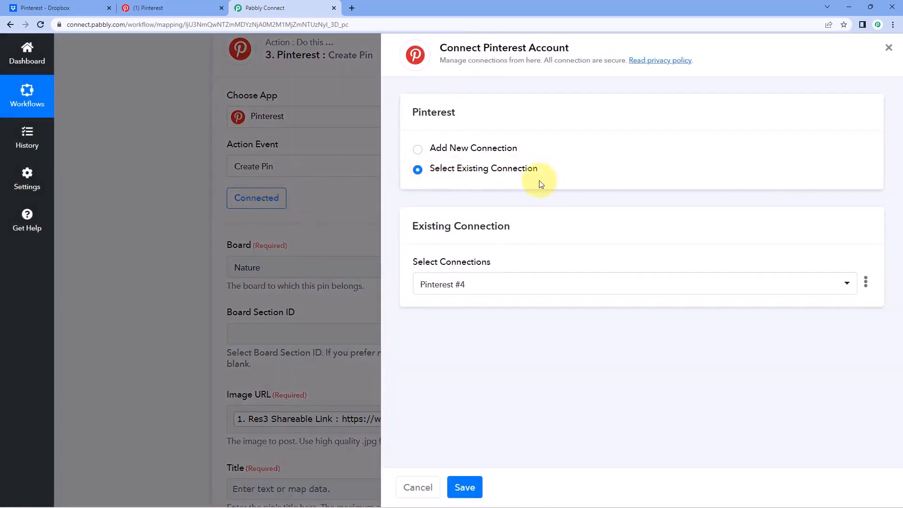
left_click(461, 487)
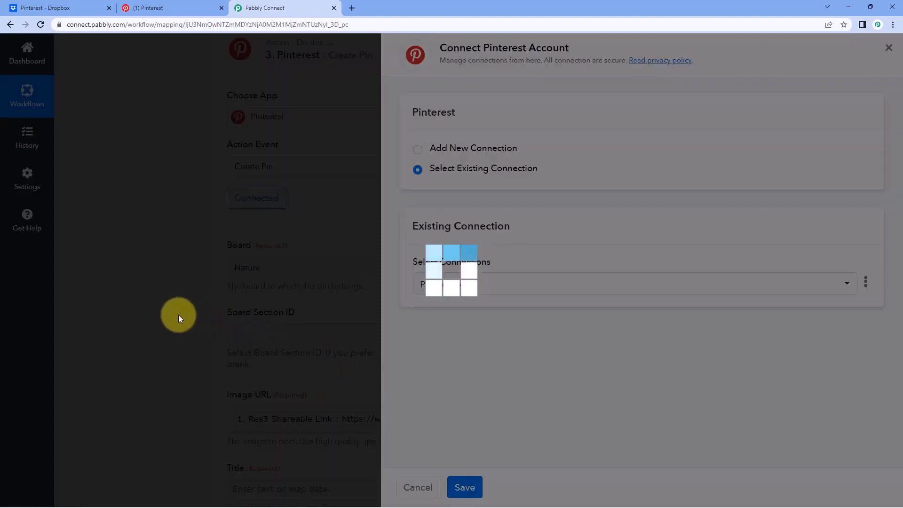
Map the Split Text Result 'Duck in a Lake' into the pin Title field.
scroll(183, 221, "down", 6)
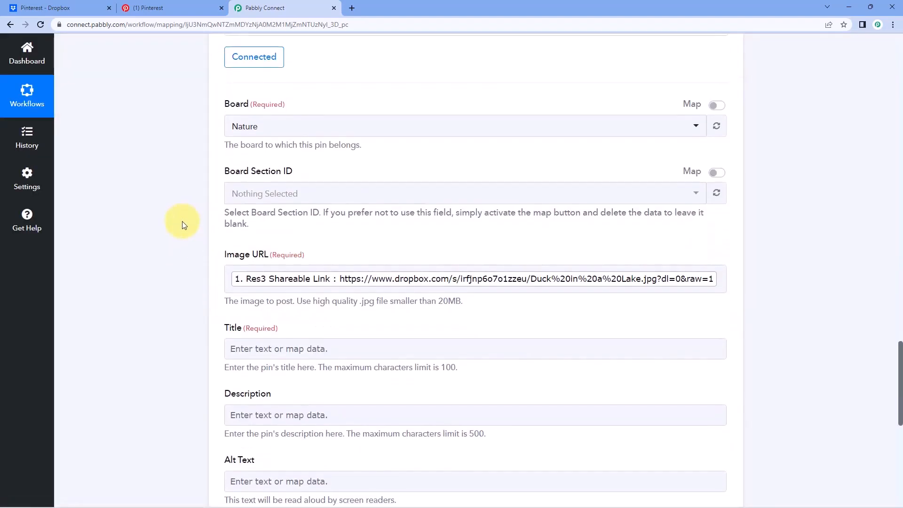
left_click(233, 208)
scroll(220, 212, "down", 1)
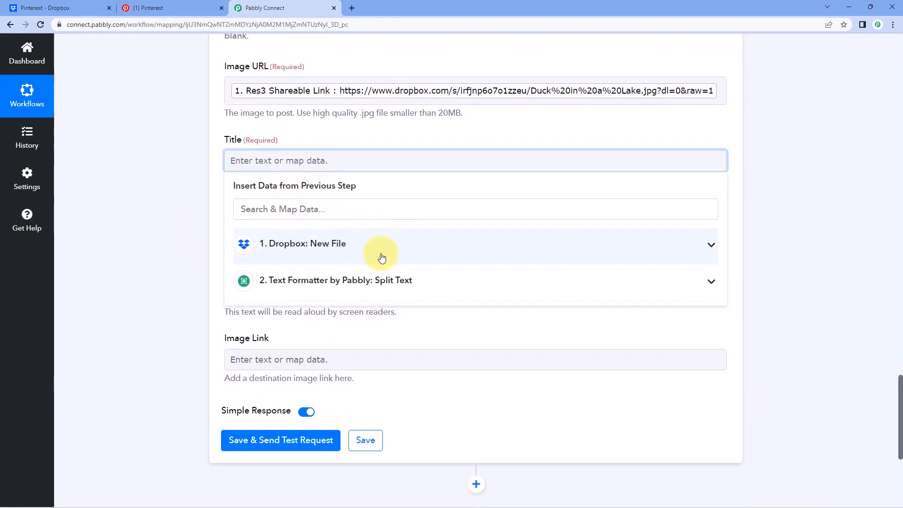
left_click(407, 279)
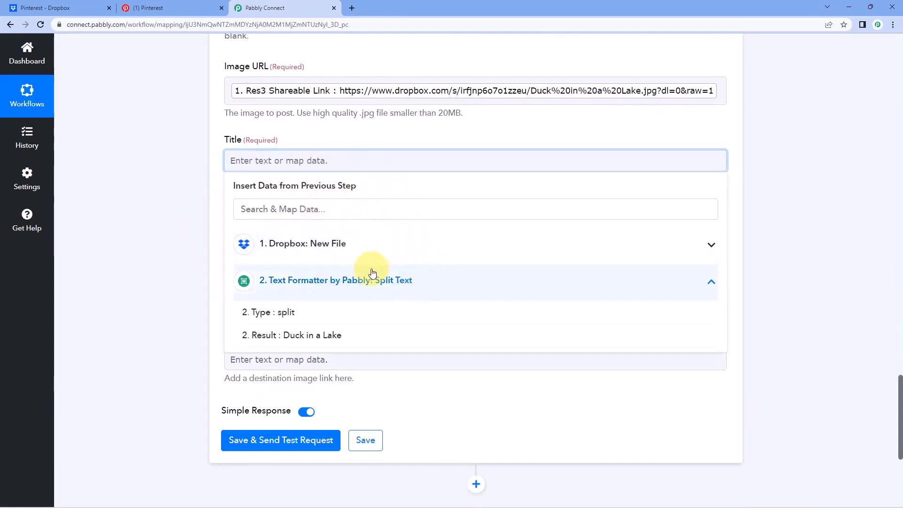
left_click(329, 336)
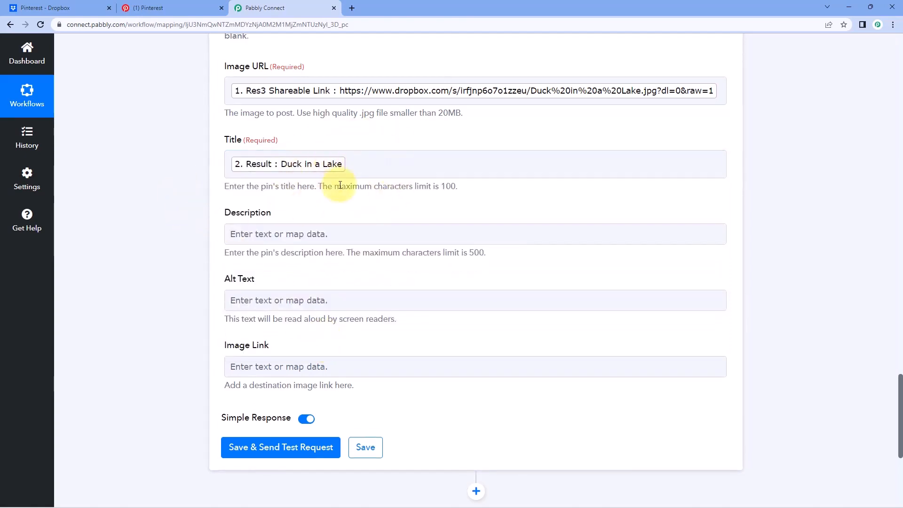
scroll(340, 184, "down", 1)
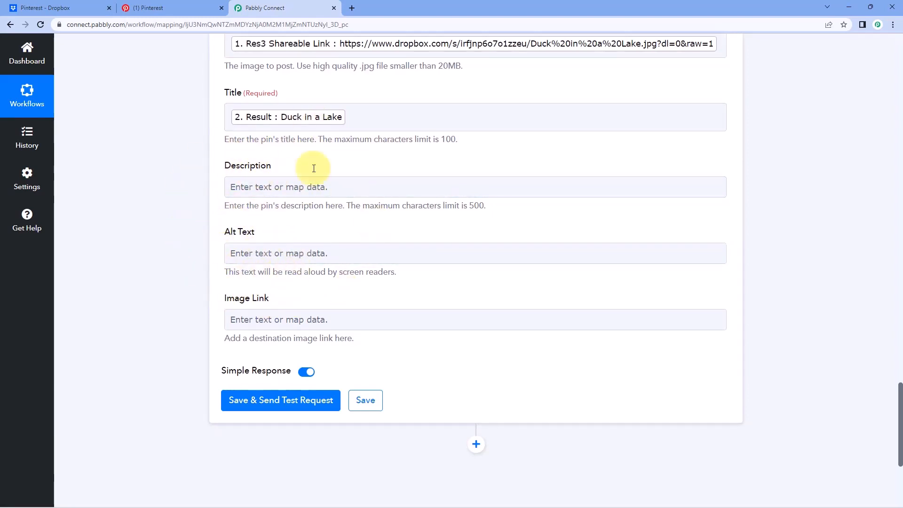
scroll(436, 158, "up", 15)
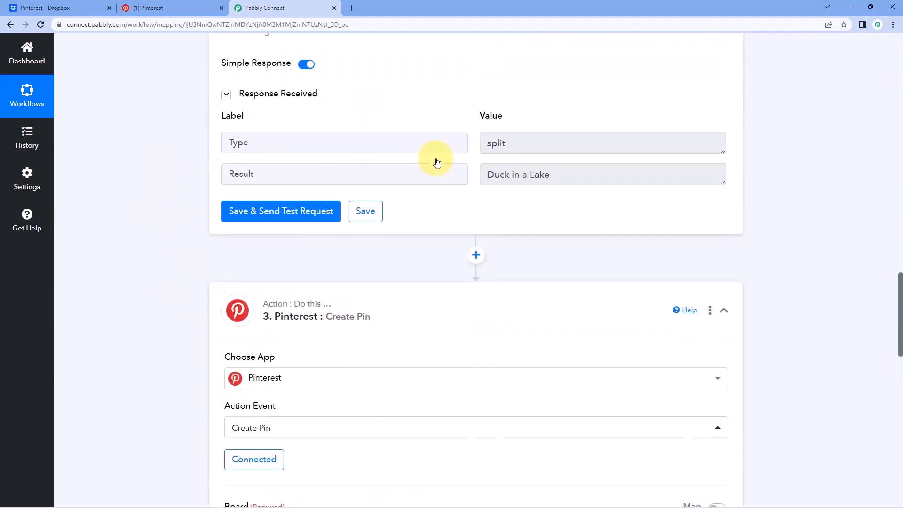
scroll(428, 174, "up", 7)
left_click(427, 182)
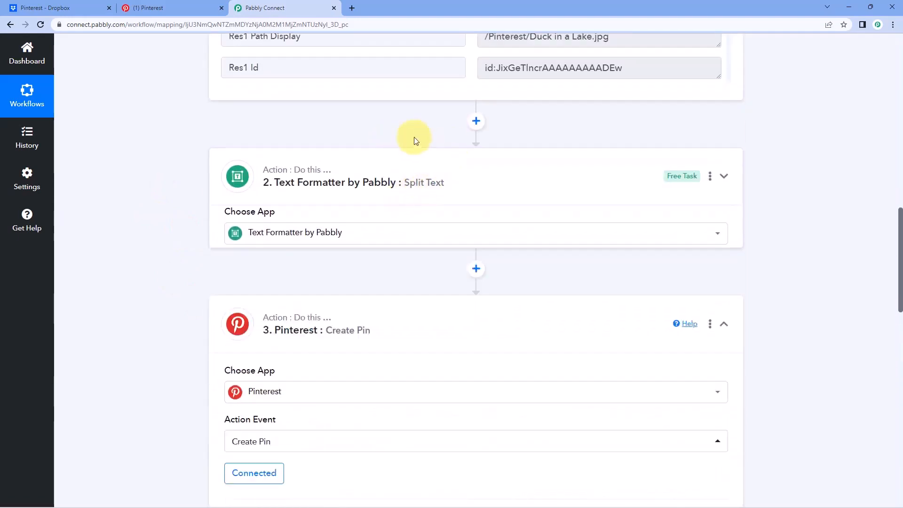
Point out that the required Title and Image URL fields are now both filled.
scroll(447, 135, "up", 1)
scroll(447, 135, "down", 10)
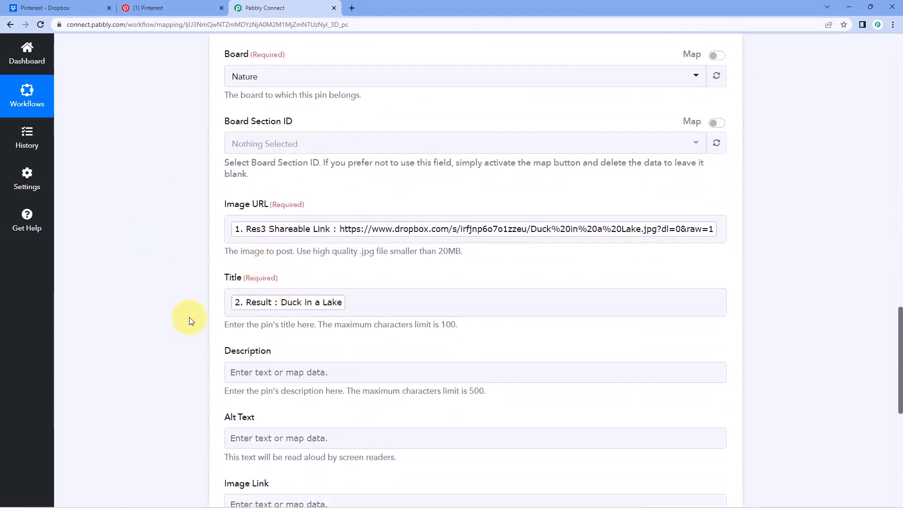
scroll(192, 301, "down", 2)
scroll(205, 229, "down", 2)
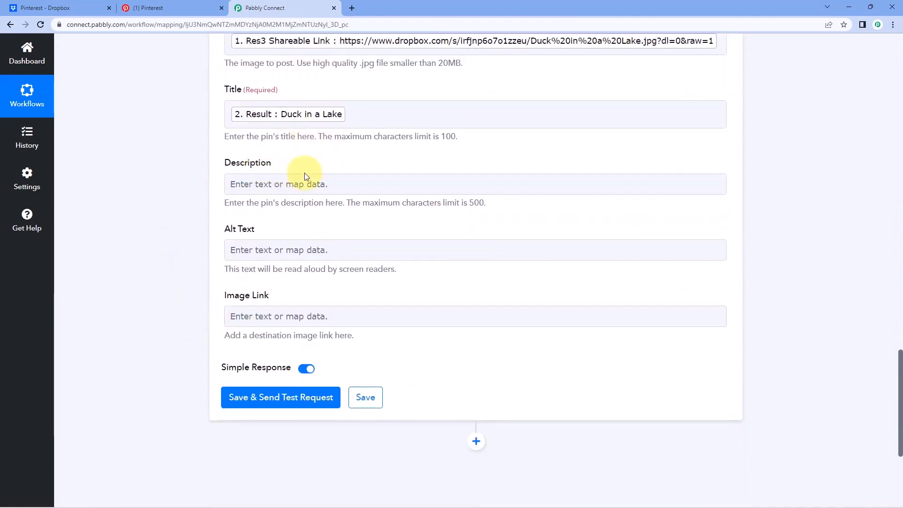
scroll(321, 155, "up", 1)
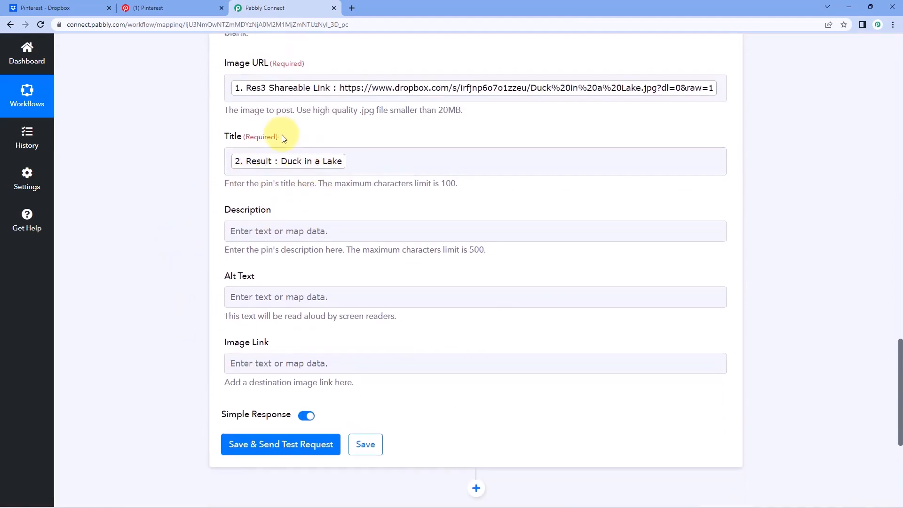
left_click_drag(283, 137, 252, 137)
left_click_drag(304, 64, 273, 64)
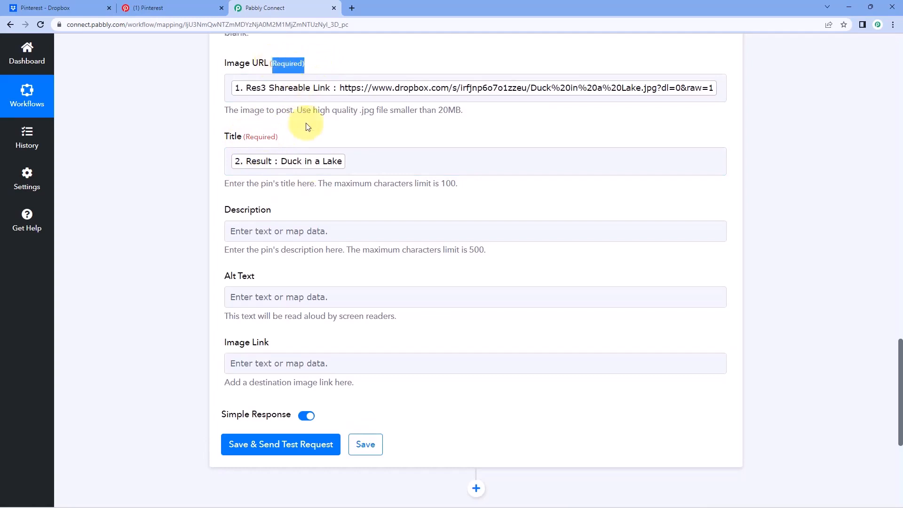
scroll(277, 148, "down", 3)
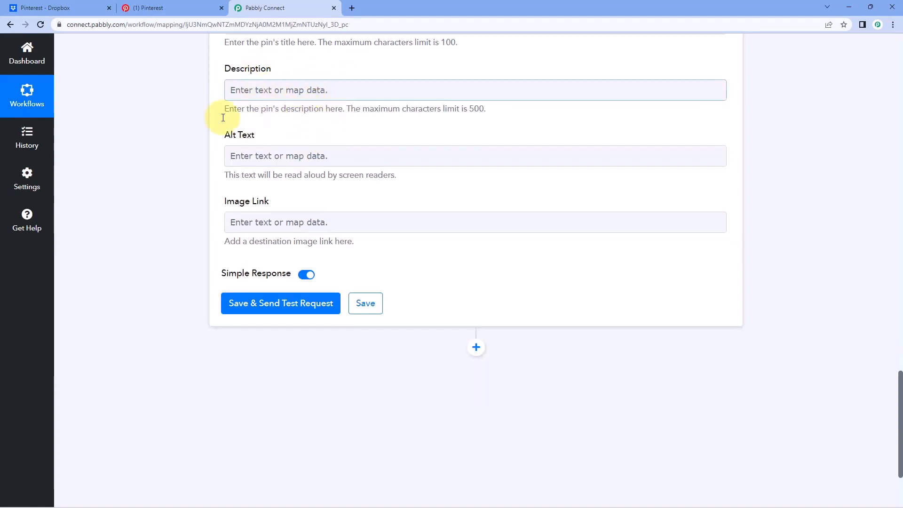
Send a test pin and review the Pinterest response for the 'Duck in a Lake' pin.
left_click(285, 302)
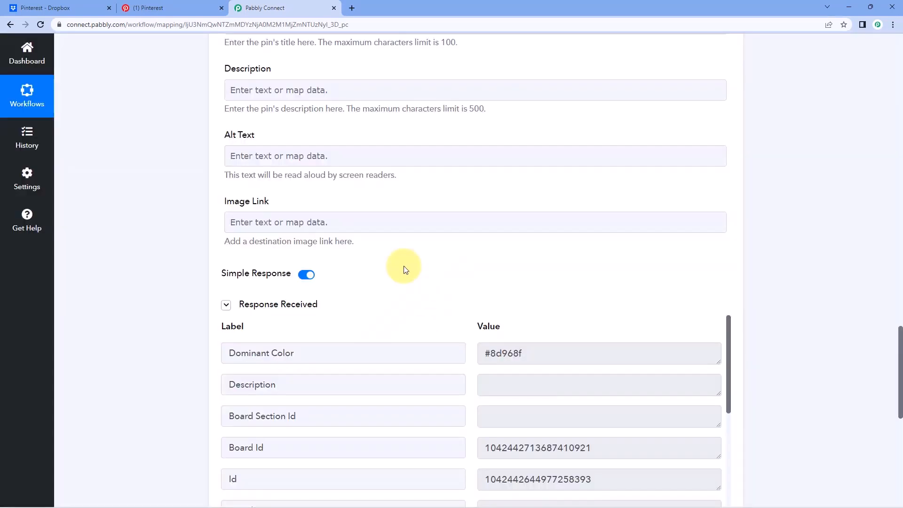
scroll(408, 276, "down", 2)
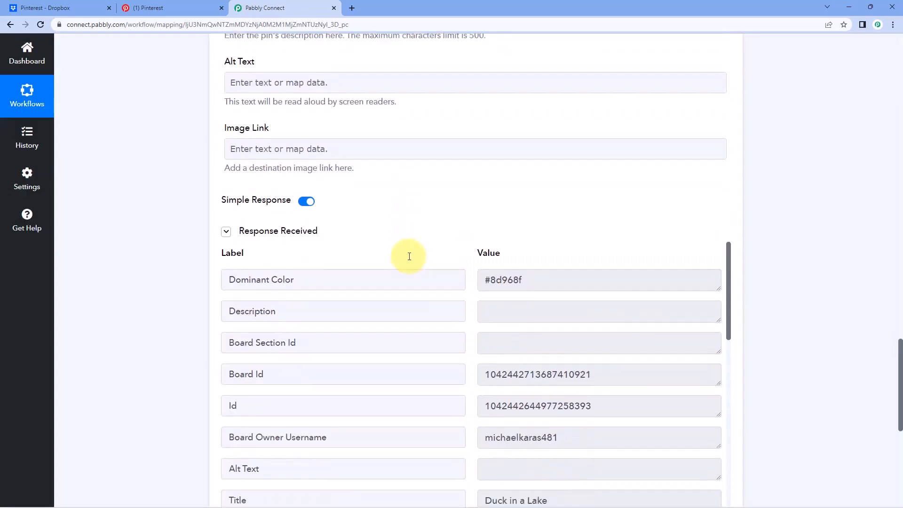
scroll(409, 221, "down", 2)
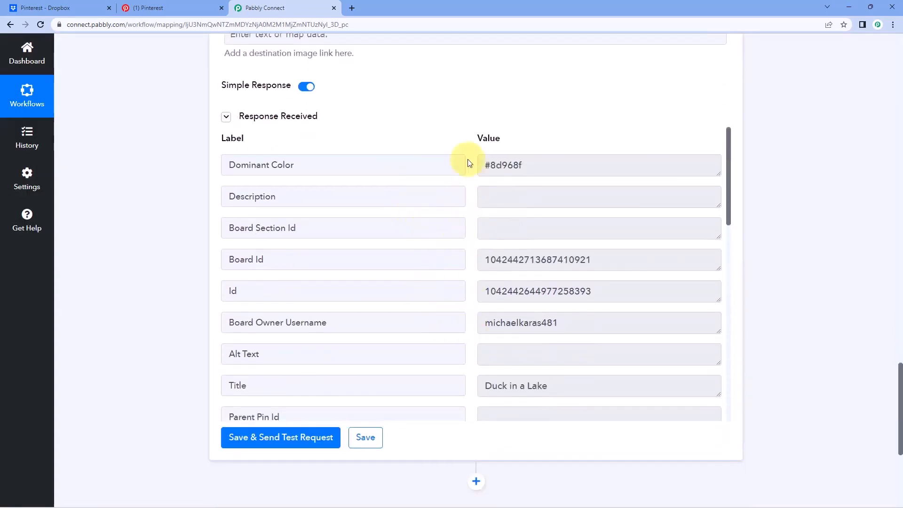
scroll(419, 173, "up", 10)
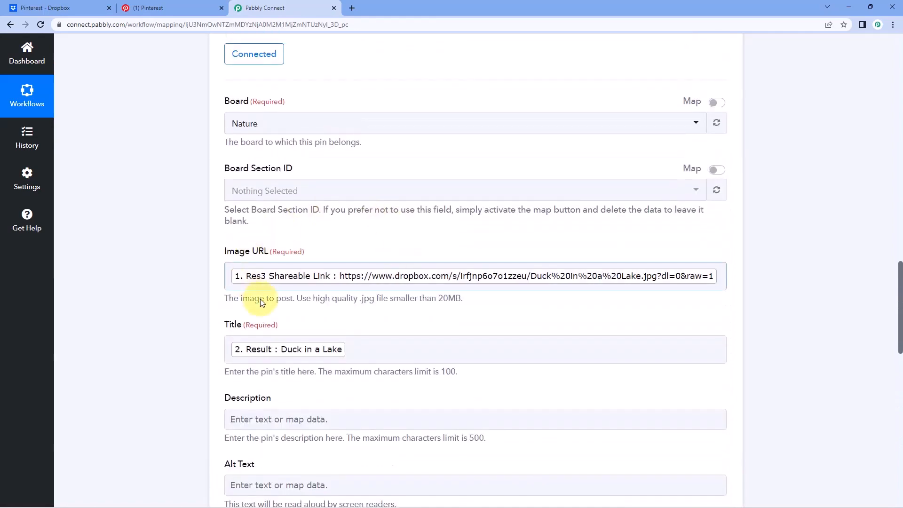
scroll(470, 233, "up", 6)
scroll(476, 232, "up", 10)
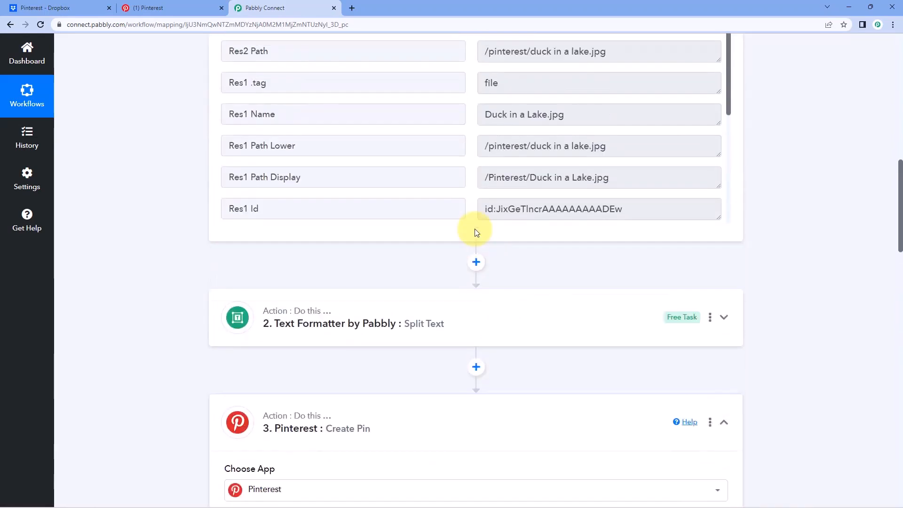
scroll(494, 229, "up", 1)
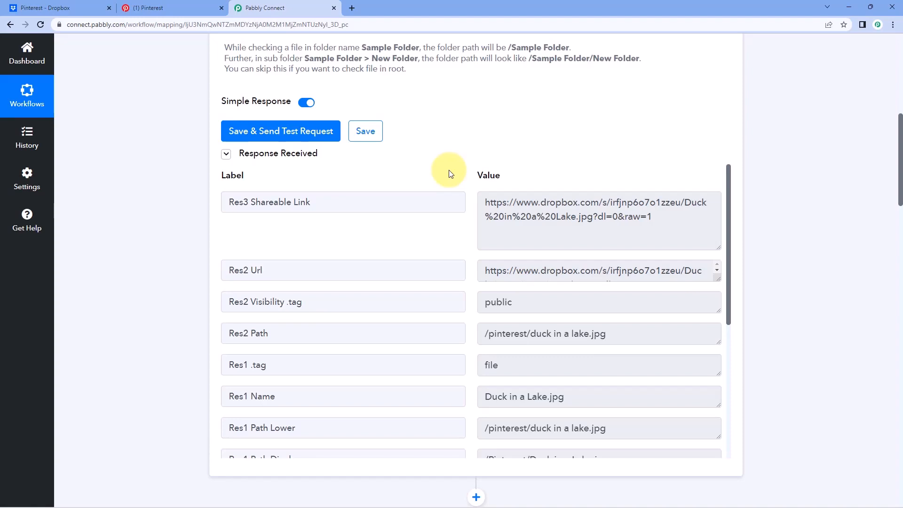
Open the new Duck in a Lake pin on the Nature board and compare it with the Dropbox image.
left_click(196, 4)
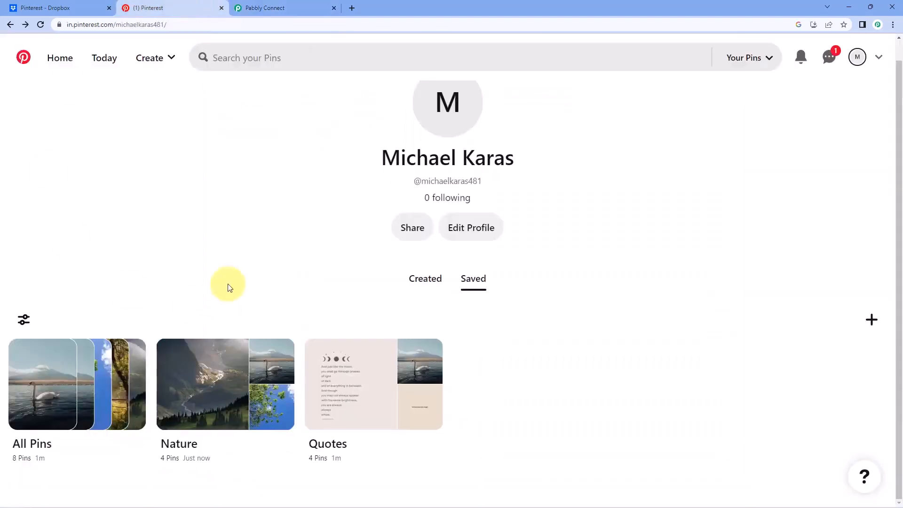
left_click(213, 382)
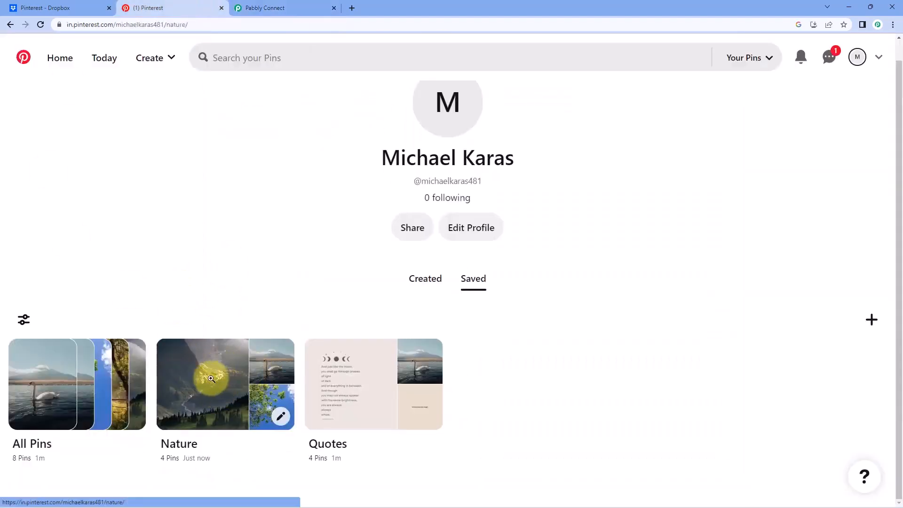
left_click(232, 372)
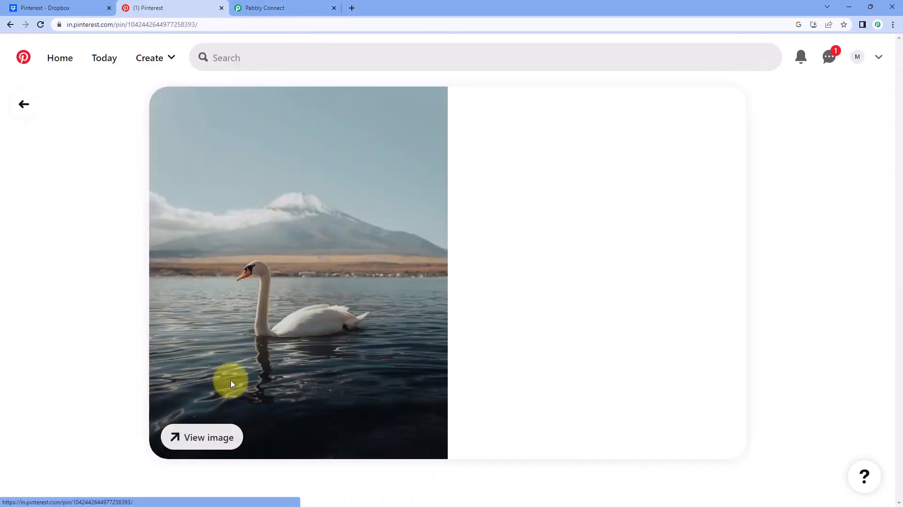
left_click(87, 7)
left_click(204, 282)
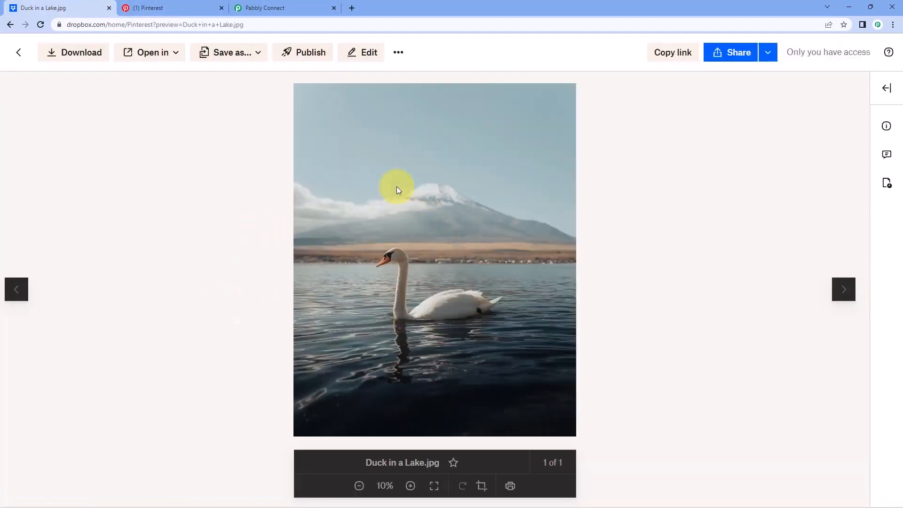
left_click(173, 7)
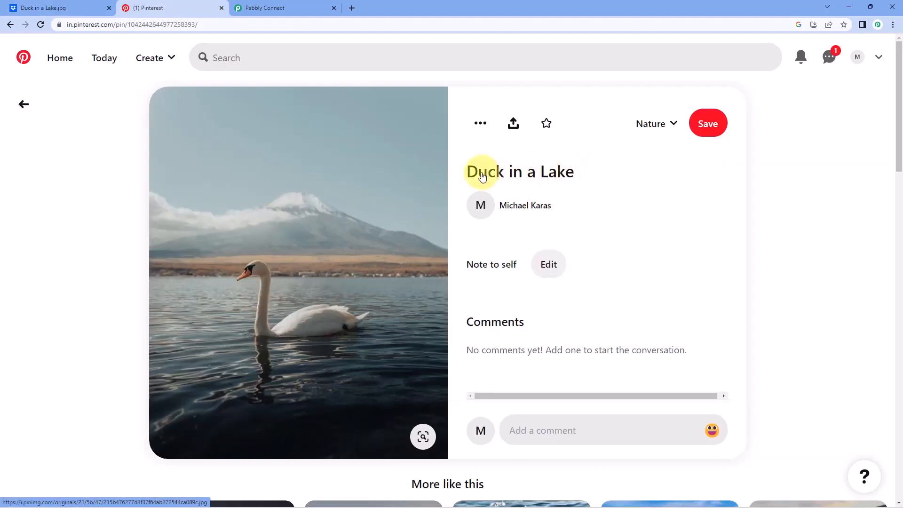
left_click(90, 7)
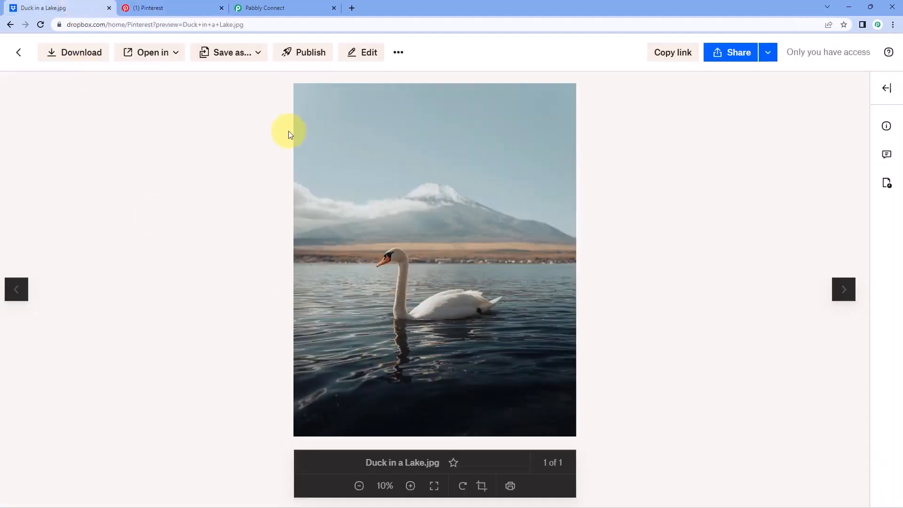
left_click(19, 52)
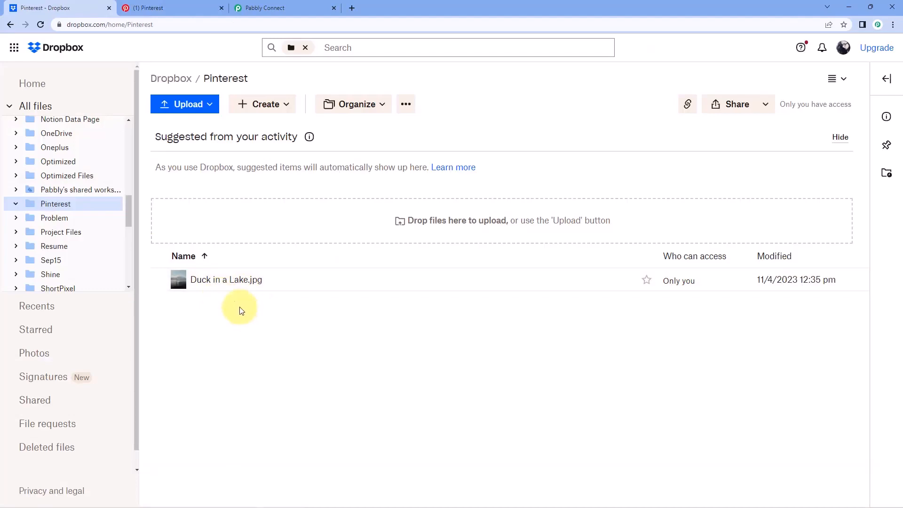
left_click(209, 7)
Collapse the Dropbox trigger and Pinterest Create Pin cards in the workflow.
left_click(26, 106)
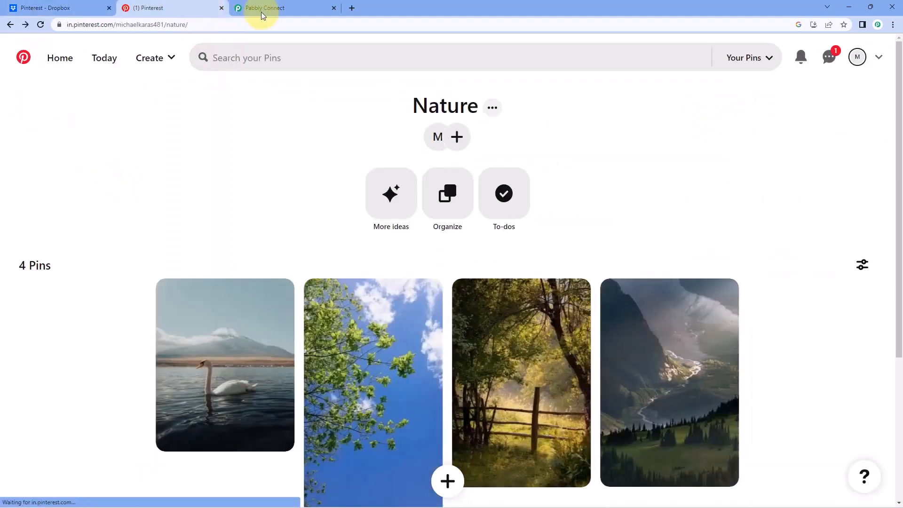
left_click(278, 8)
scroll(813, 191, "up", 8)
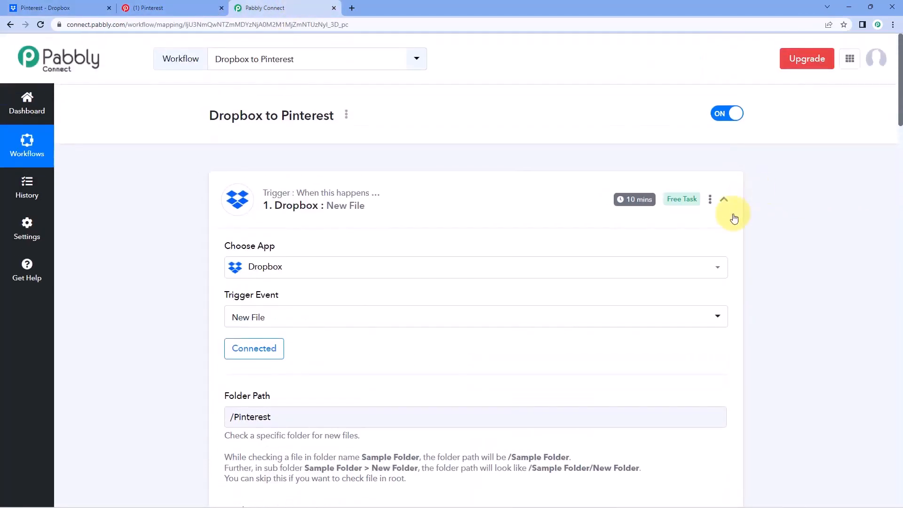
left_click(724, 199)
scroll(733, 254, "down", 2)
left_click(722, 311)
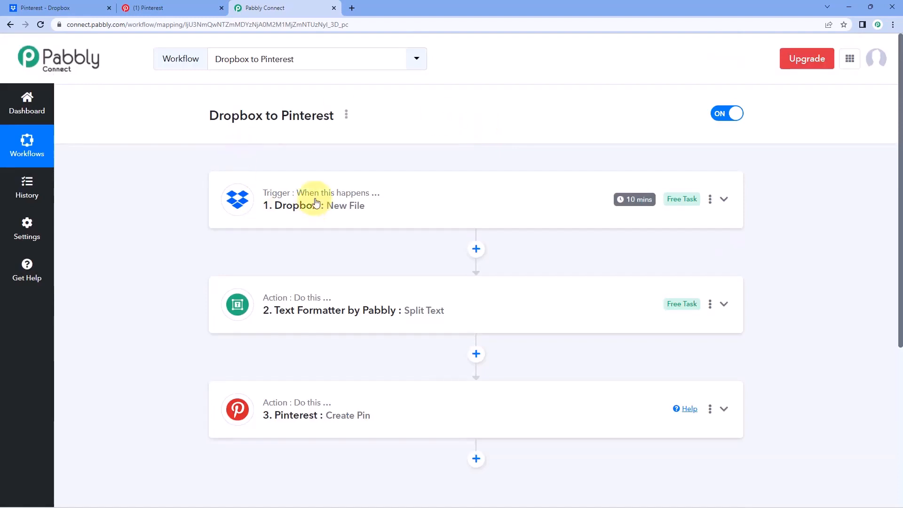
Cycle through the Dropbox folder, Nature board and workflow, ending on the Dropbox Pinterest folder.
left_click(70, 8)
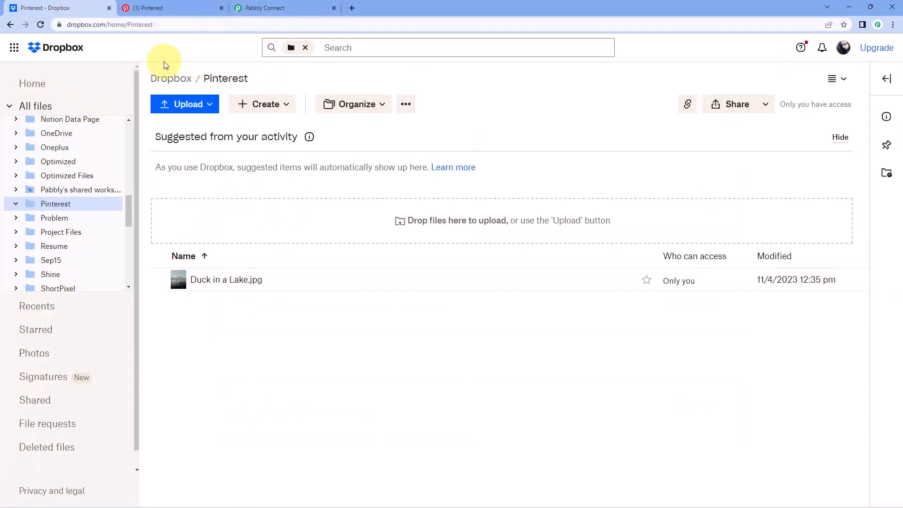
left_click(165, 6)
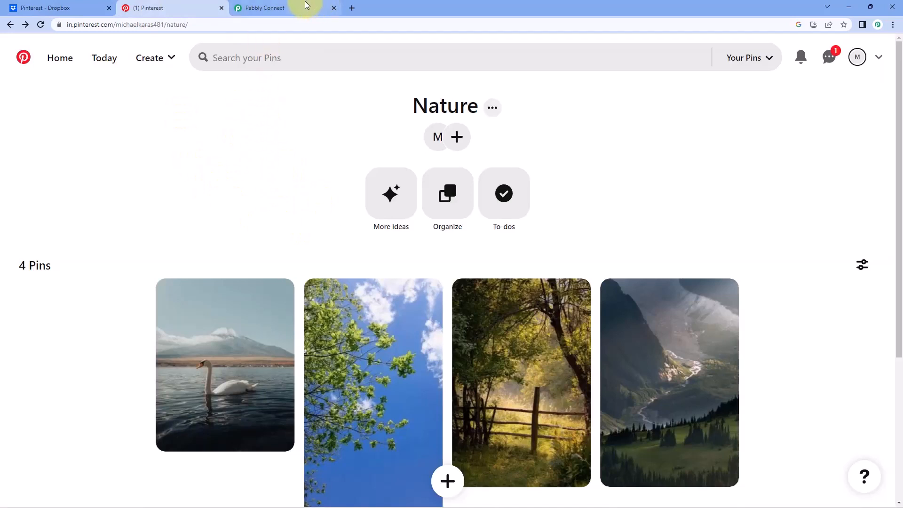
left_click(282, 6)
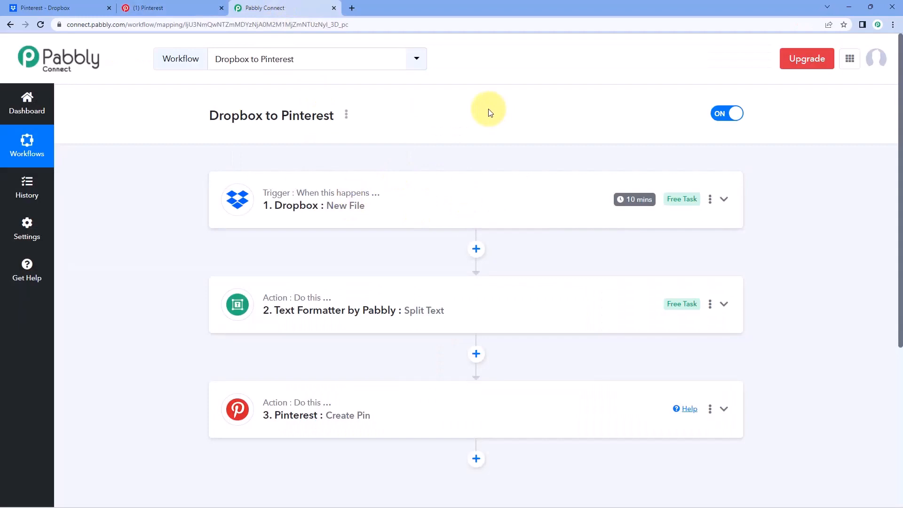
left_click(67, 9)
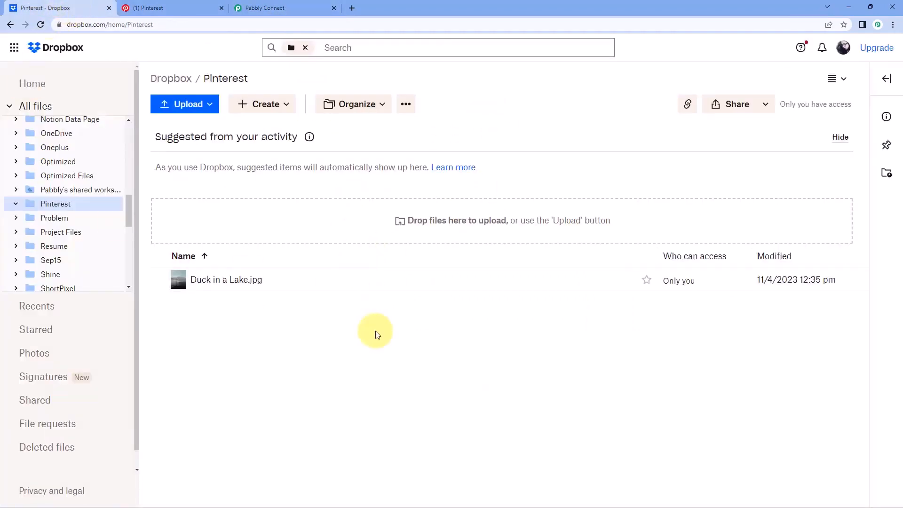
Upload the image Waves at a Sea Shore.jpg into the Dropbox Pinterest folder.
left_click(182, 107)
left_click(188, 132)
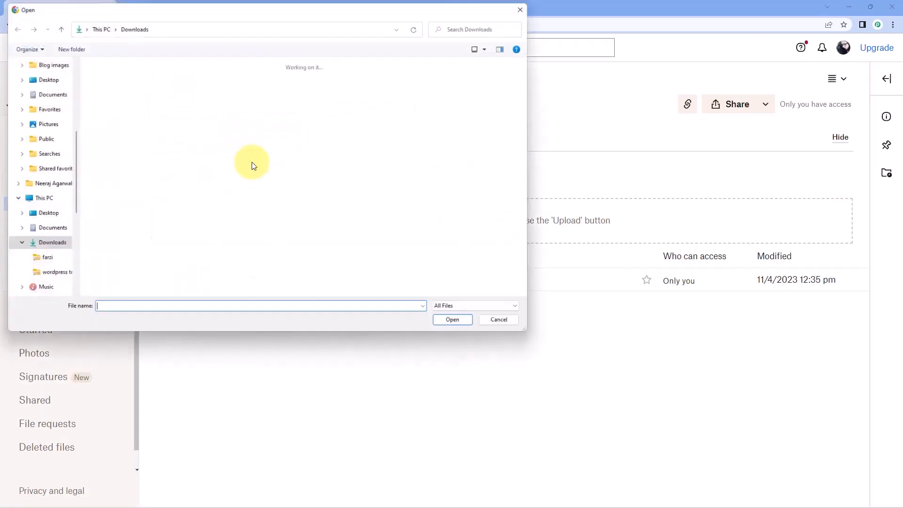
left_click(149, 138)
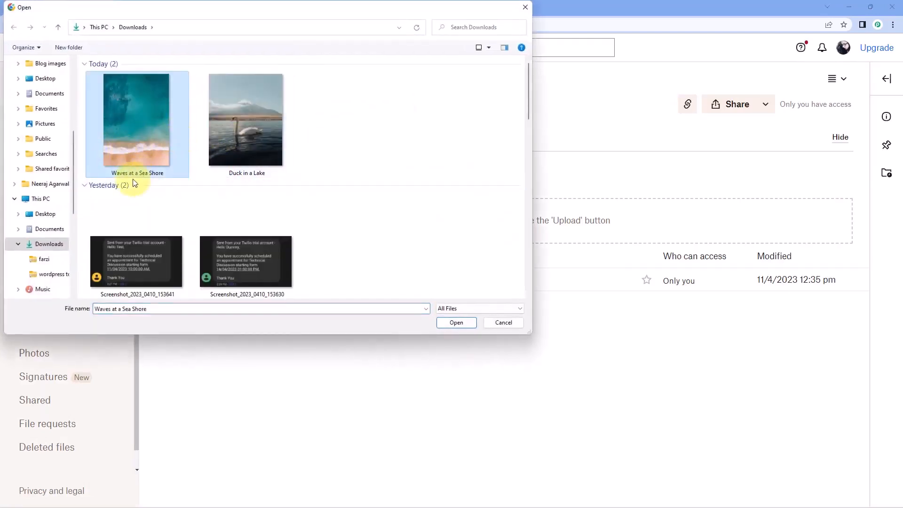
left_click(455, 322)
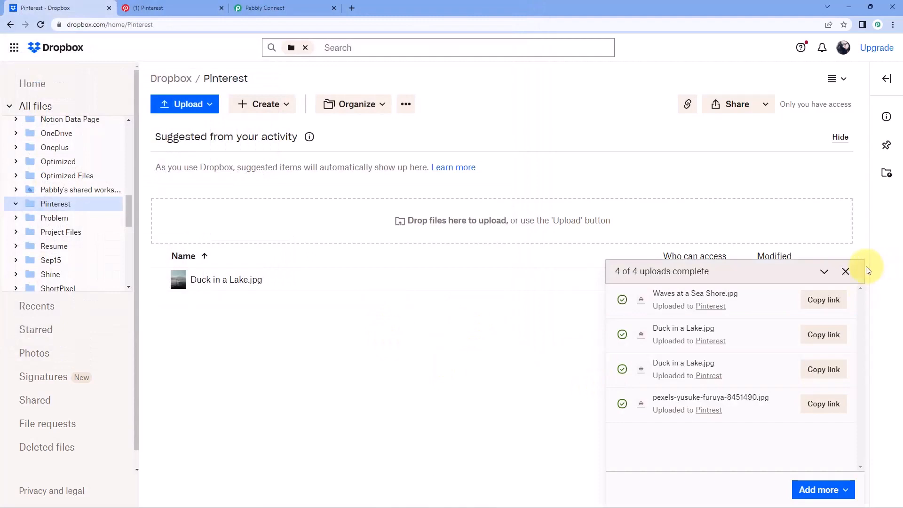
left_click(846, 271)
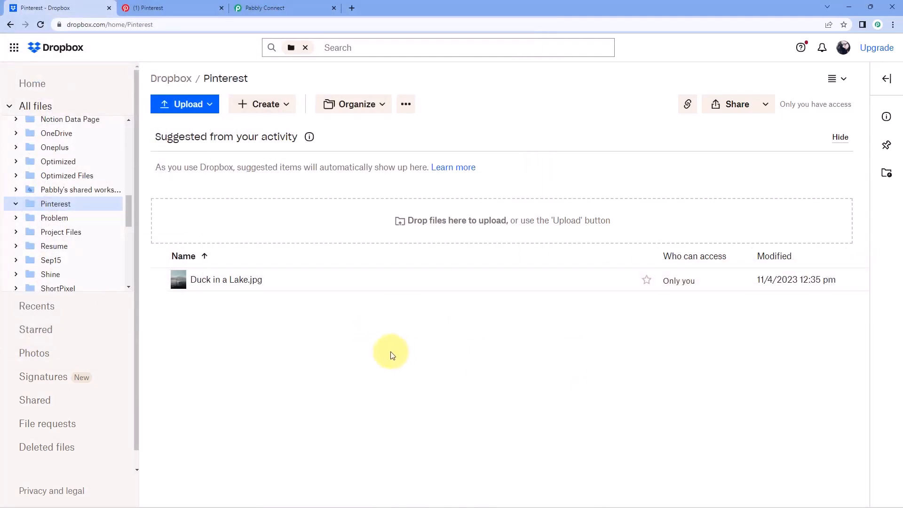
Reload the folder and preview both Duck in a Lake.jpg and Waves at a Sea Shore.jpg.
left_click(41, 23)
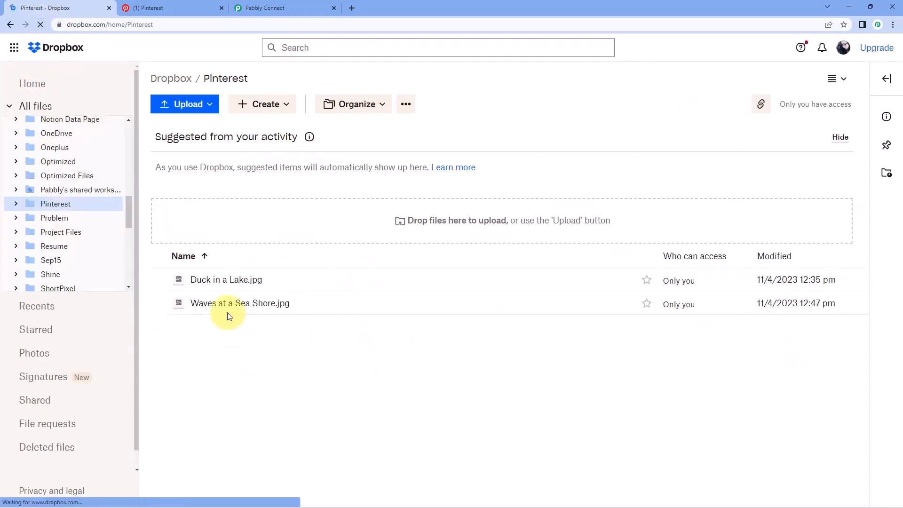
left_click(227, 280)
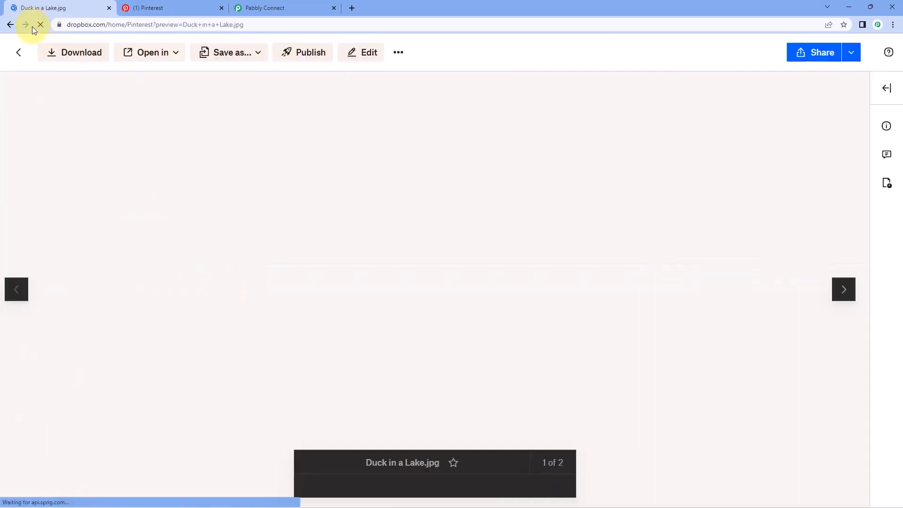
left_click(18, 52)
left_click(203, 304)
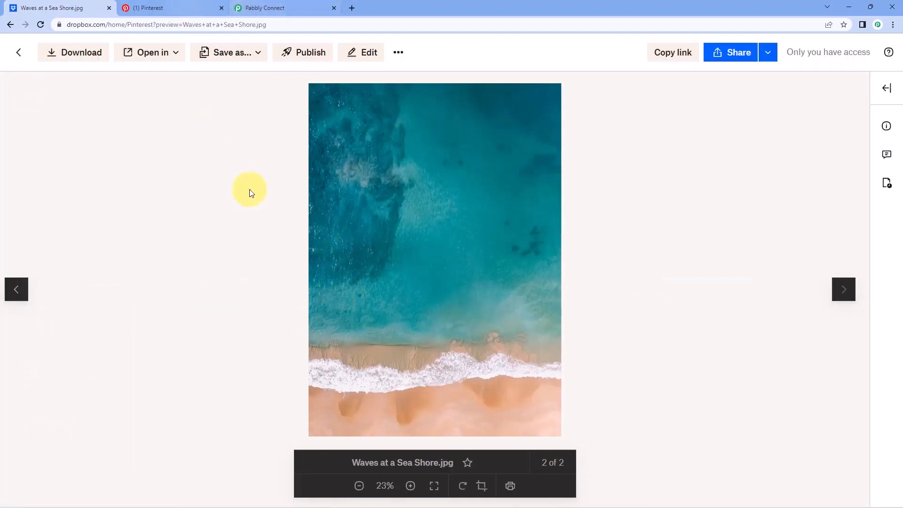
left_click(18, 52)
left_click(167, 8)
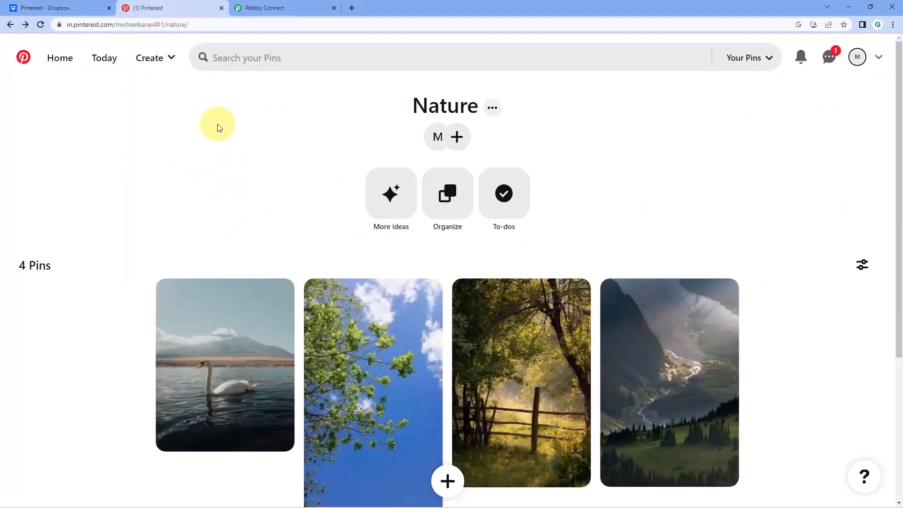
Check the workflow's 10-minute polling badge, then reload the Nature board for the new pin.
left_click(298, 5)
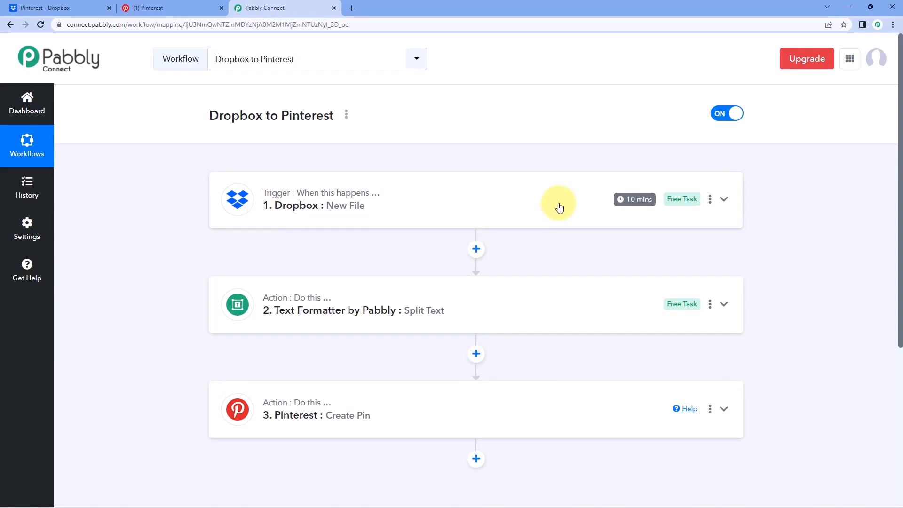
mouse_move(638, 206)
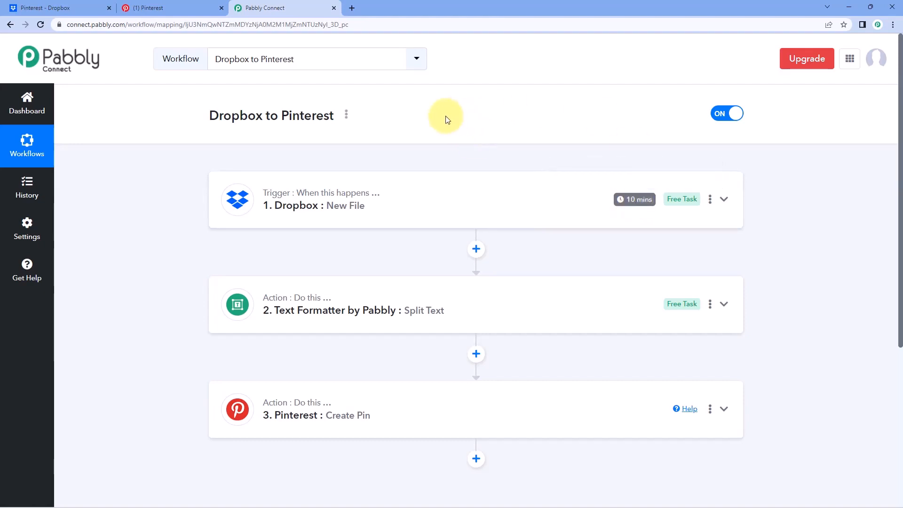
left_click(194, 3)
left_click(271, 5)
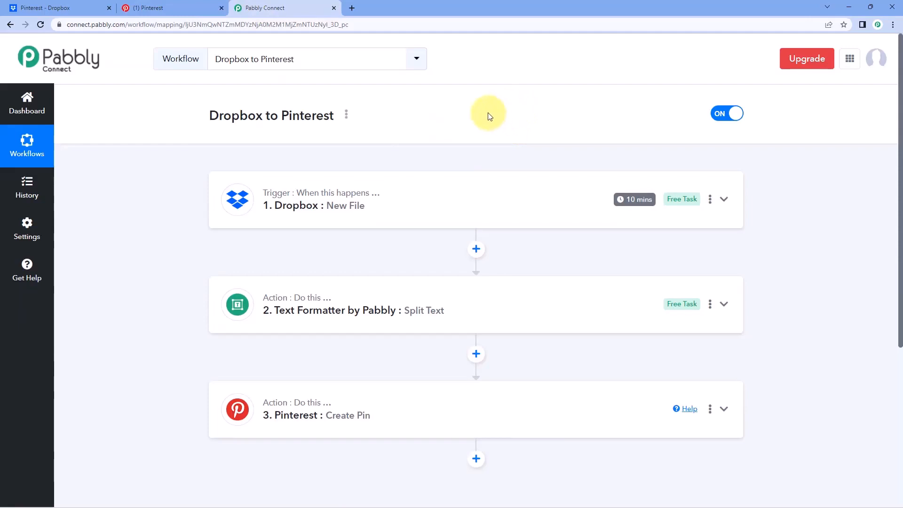
left_click(191, 7)
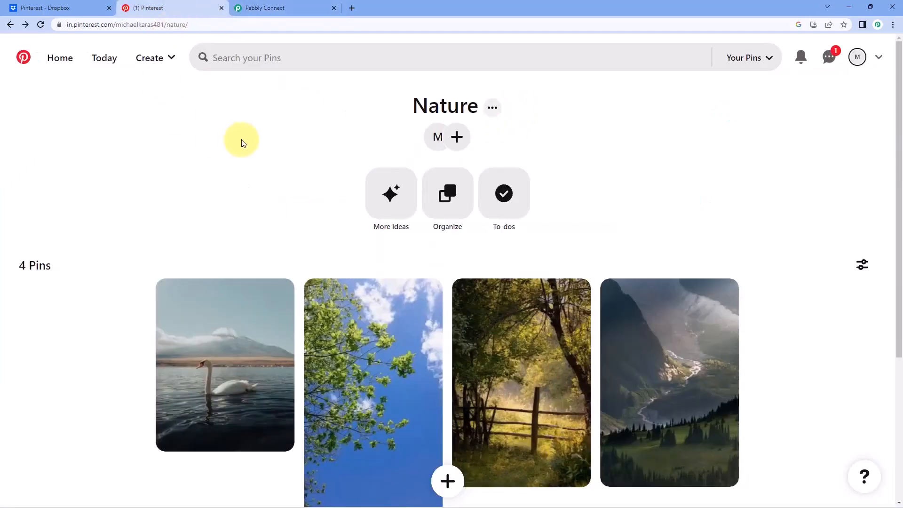
left_click(40, 25)
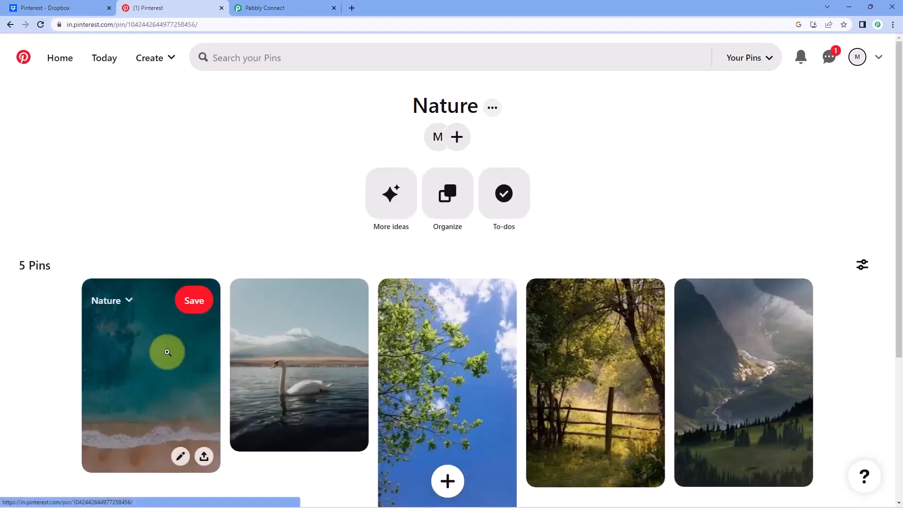
Open the new Waves at a Sea Shore pin and match its title against the Dropbox files.
left_click(168, 348)
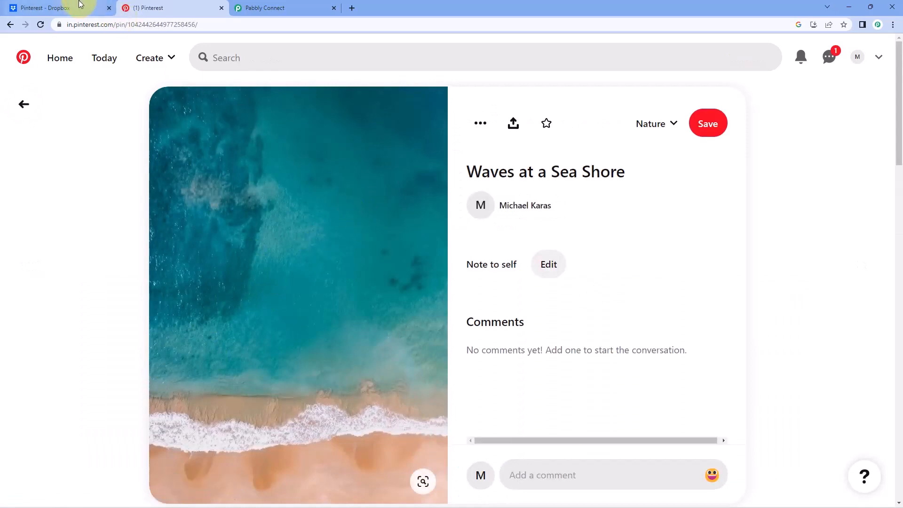
left_click(61, 8)
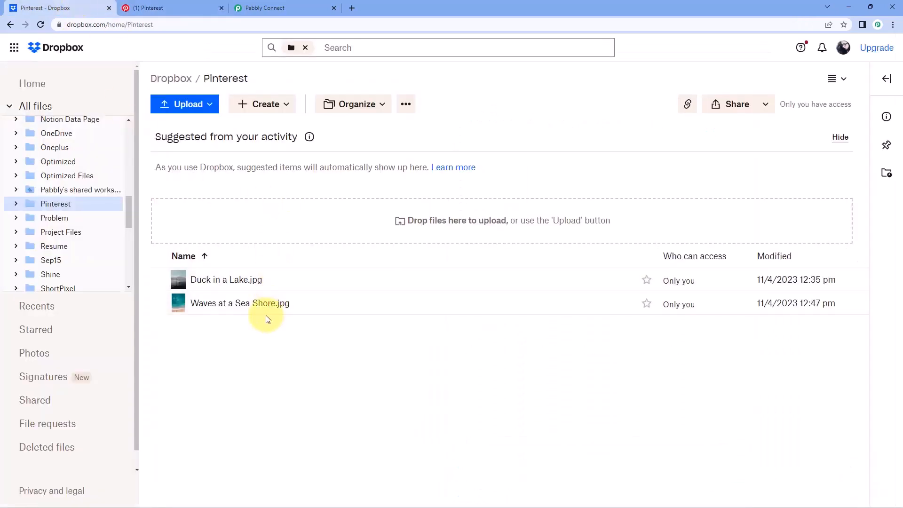
left_click(172, 8)
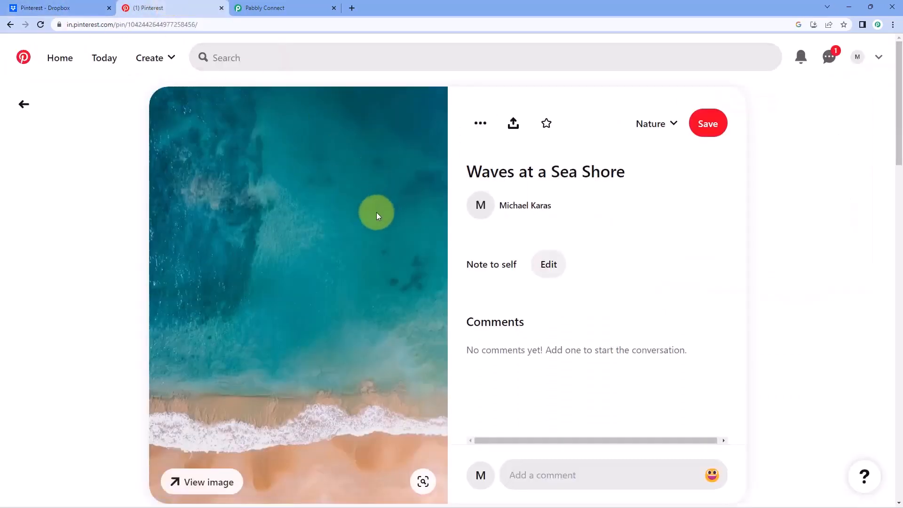
left_click_drag(467, 175, 627, 179)
left_click(587, 184)
left_click(77, 8)
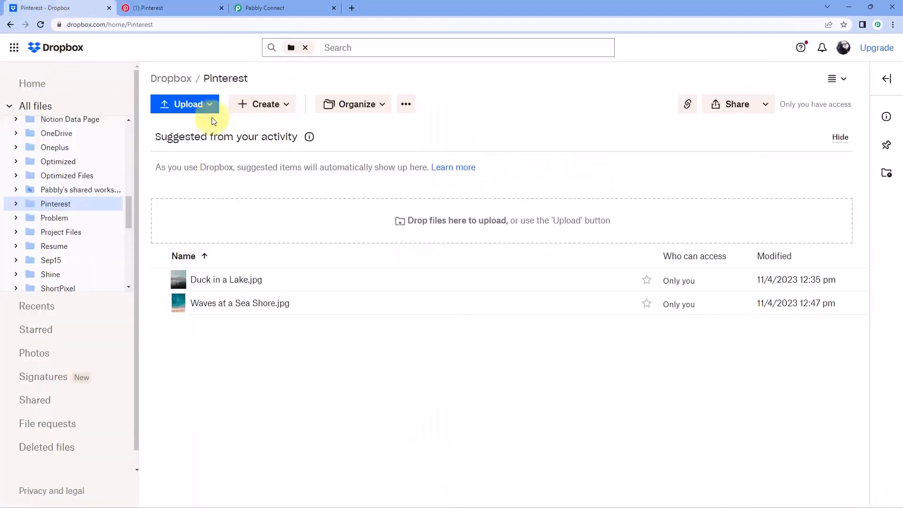
left_click(198, 6)
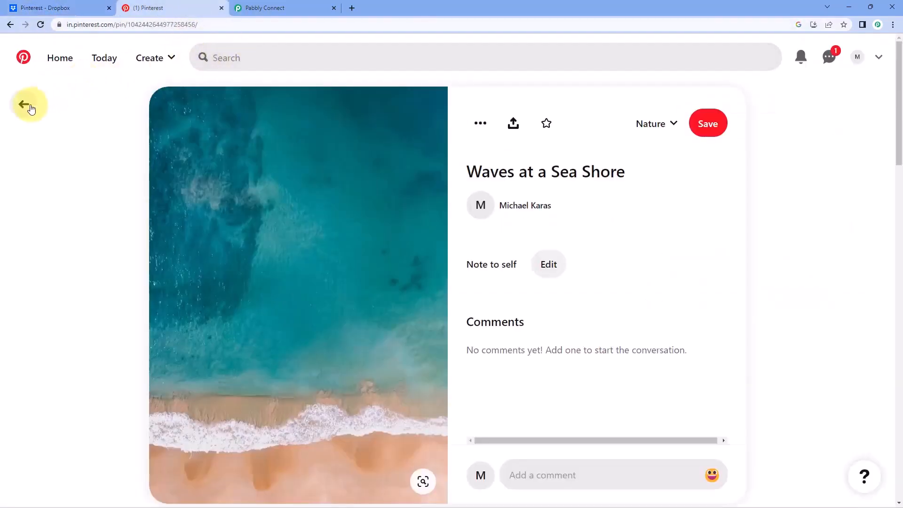
left_click(24, 104)
left_click(308, 4)
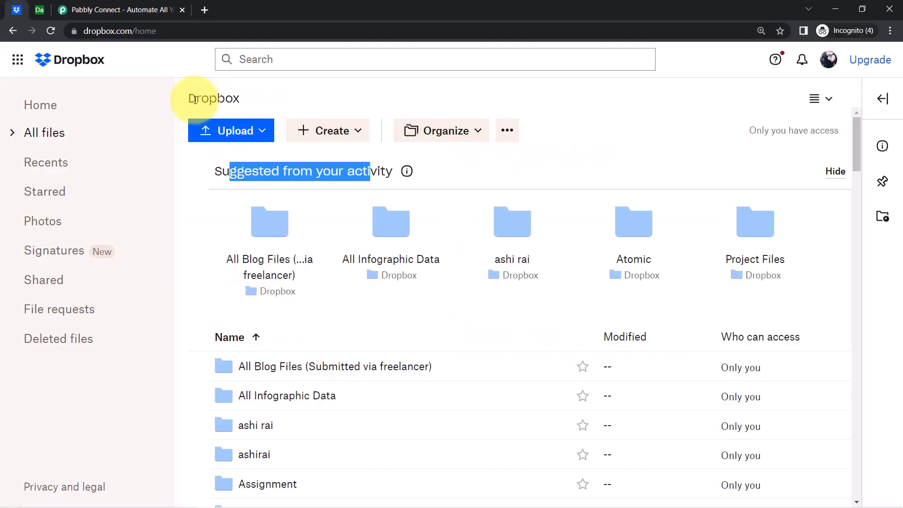
Flip between the Dropbox and empty Airtable tabs, ending on the Pabbly Connect website.
double_click(214, 97)
left_click(48, 13)
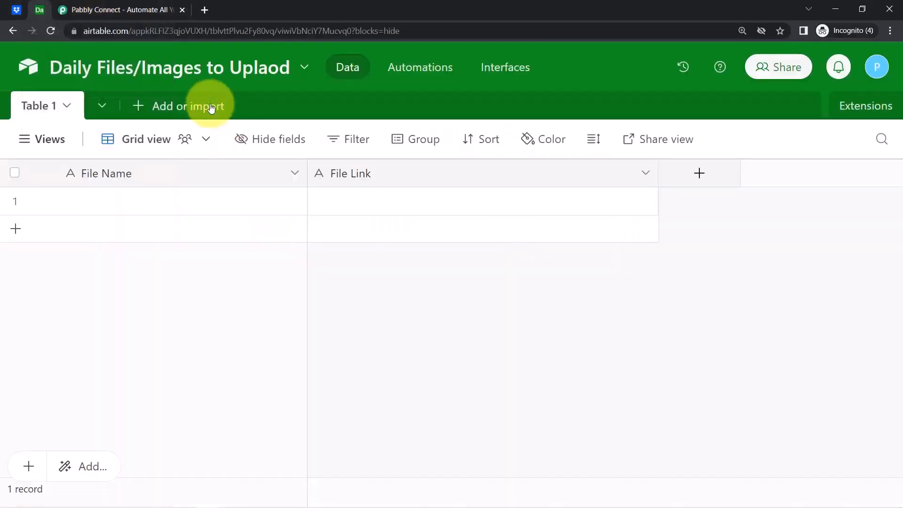
left_click(11, 15)
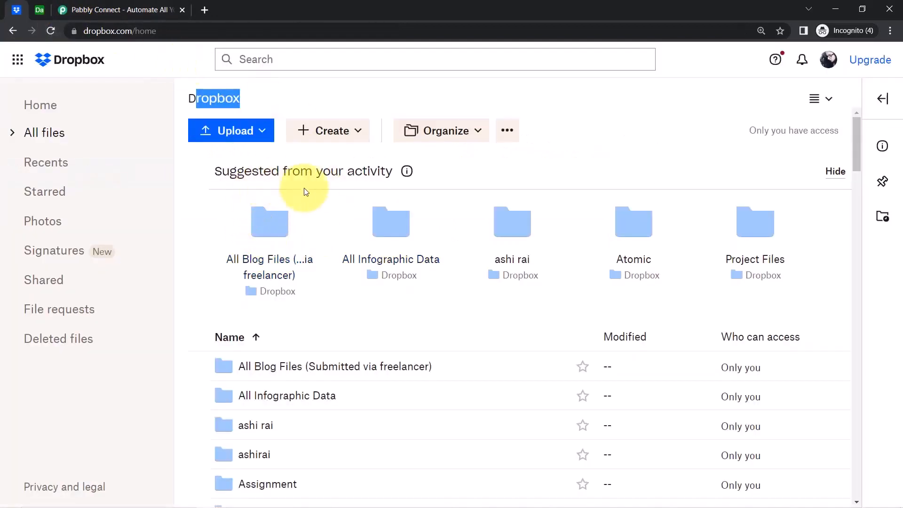
left_click(256, 96)
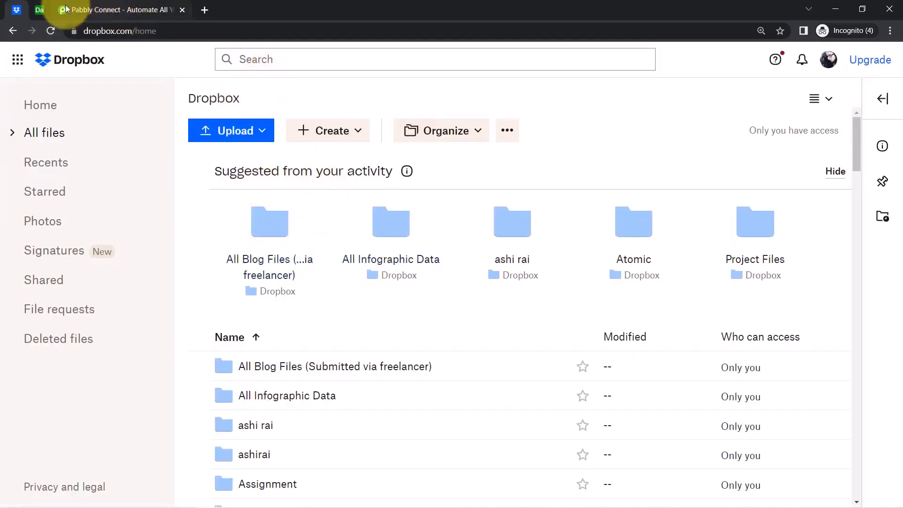
left_click(38, 11)
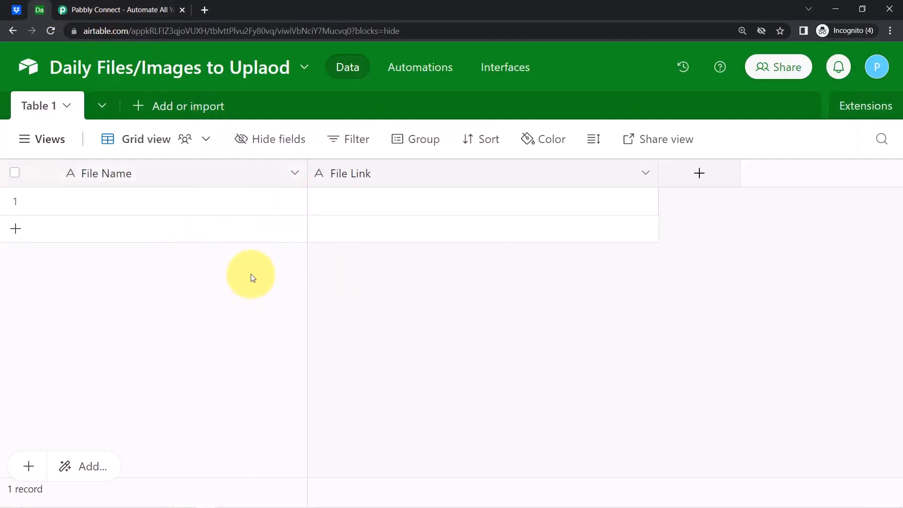
left_click(10, 15)
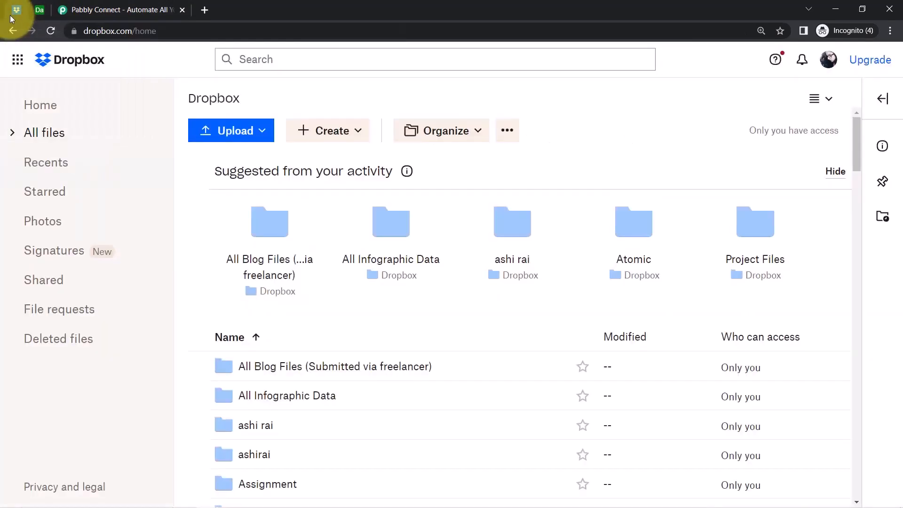
left_click(38, 11)
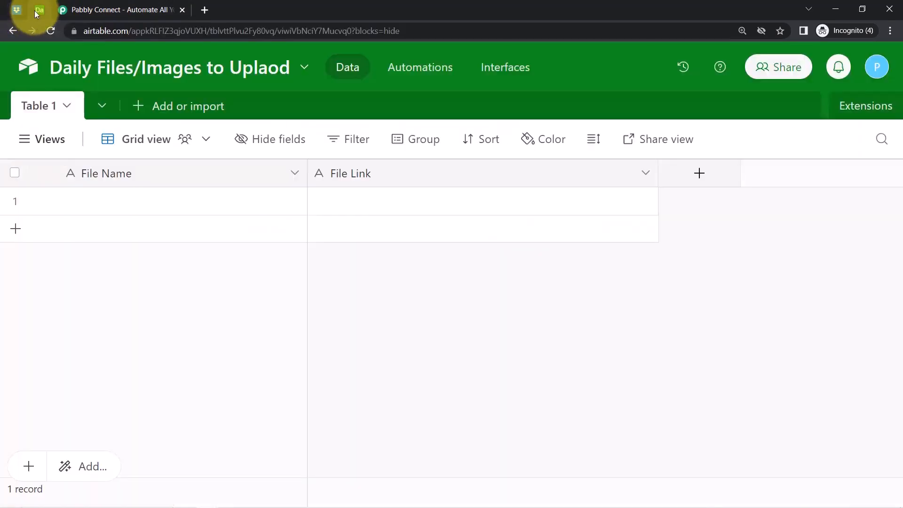
left_click(80, 10)
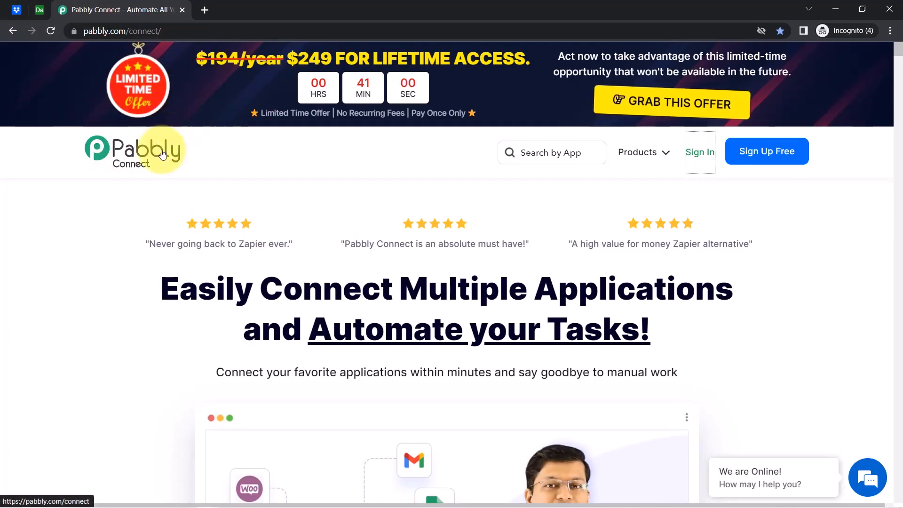
Point out the Pabbly Connect homepage headline and its pabbly.com/connect address.
left_click_drag(198, 288, 656, 335)
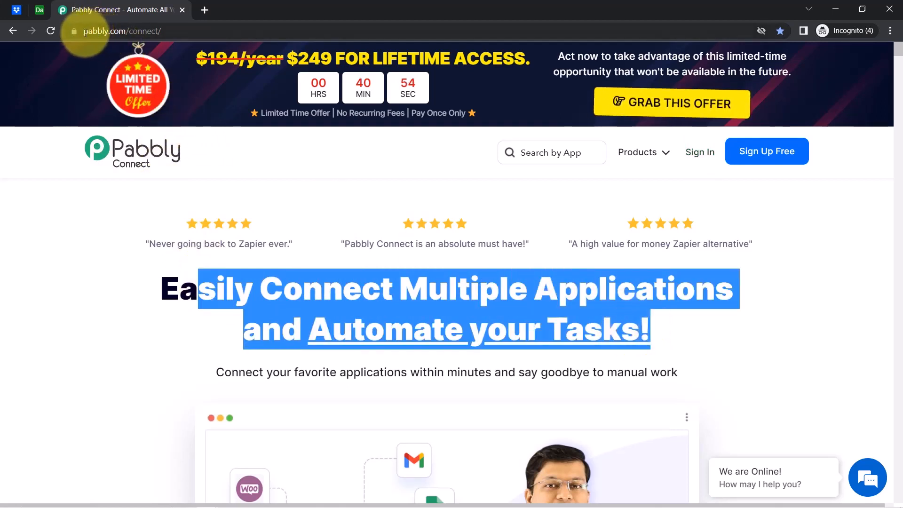
left_click(107, 33)
left_click_drag(107, 33, 186, 36)
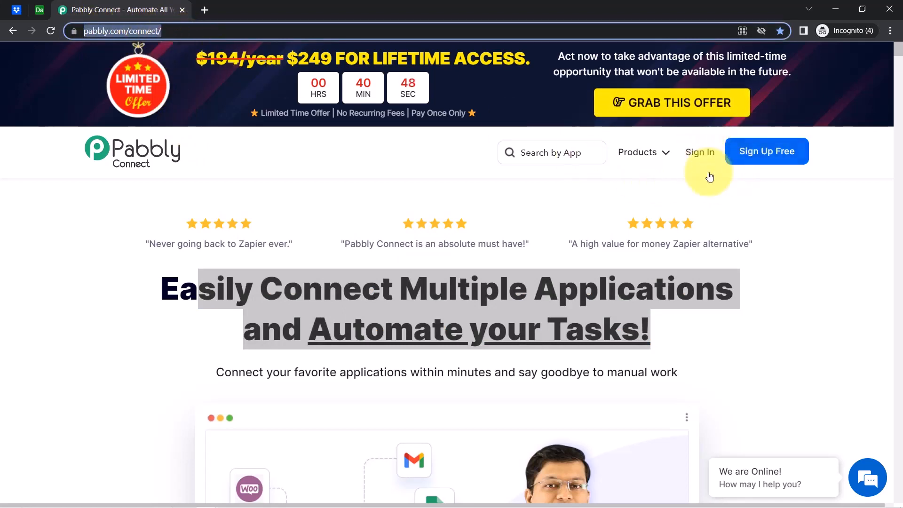
Sign in, open Pabbly Connect via Access Now, and close the Accounts - Apps tab.
left_click(694, 158)
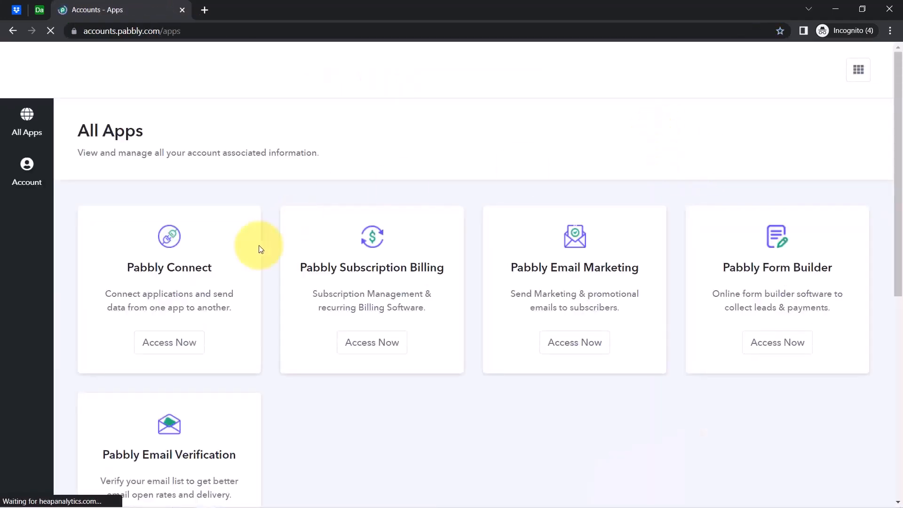
left_click(182, 345)
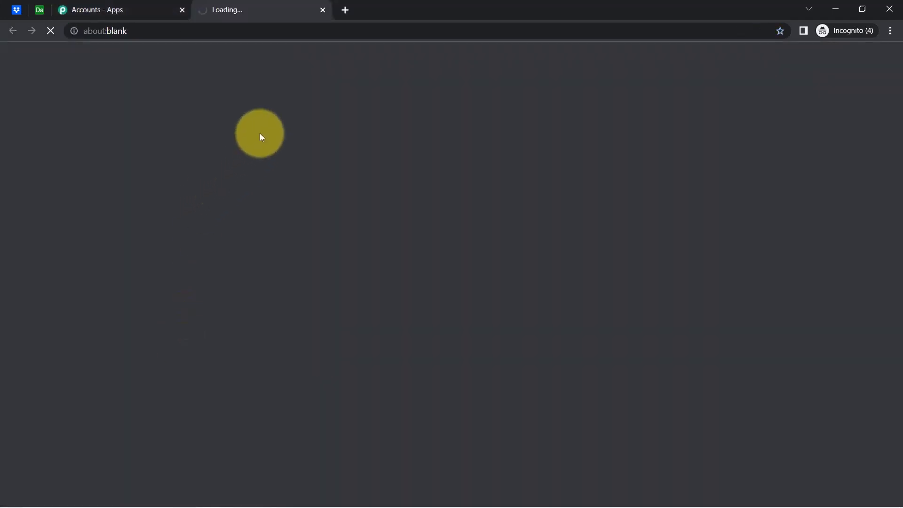
left_click(133, 10)
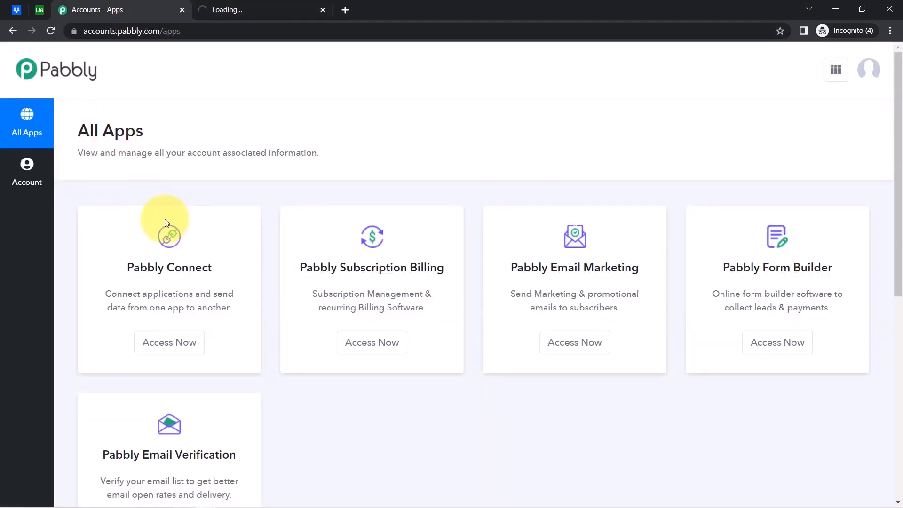
left_click_drag(126, 267, 189, 268)
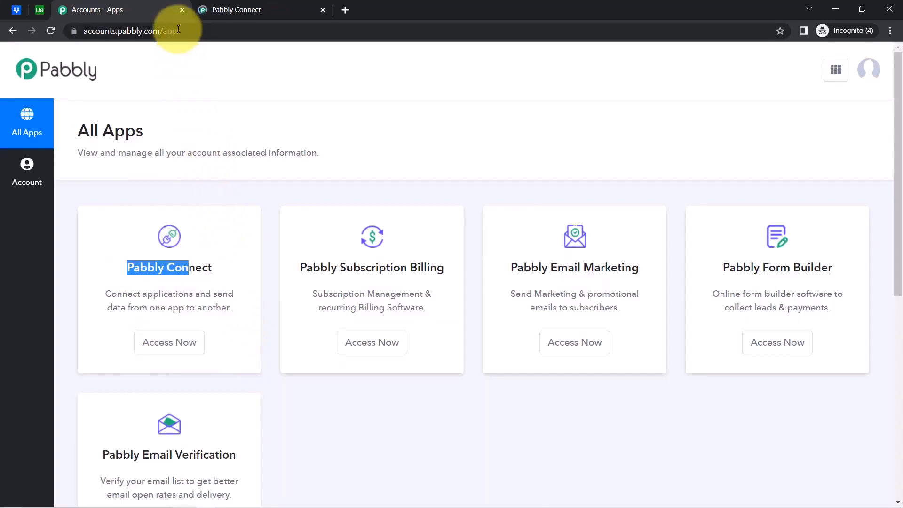
left_click(181, 9)
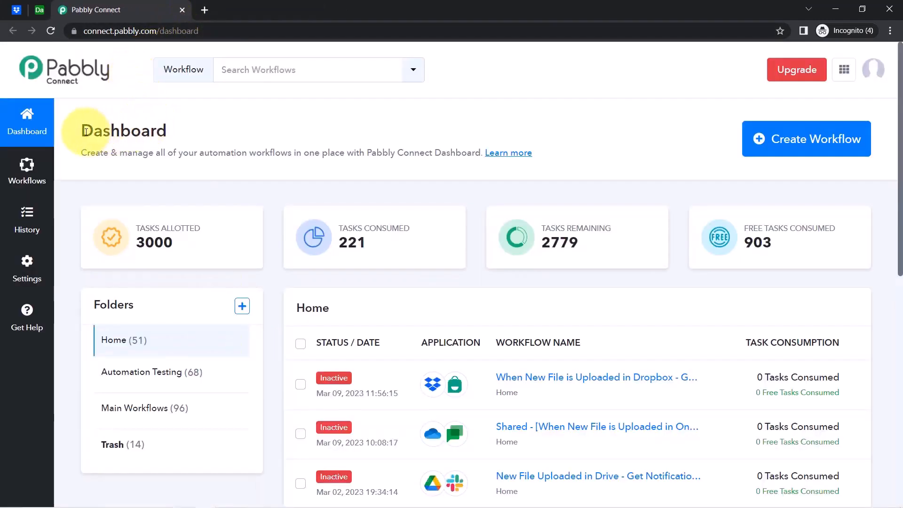
Create a workflow named 'When File Uploaded in Dropbox - Add same File to Airtable'.
left_click_drag(86, 131, 466, 152)
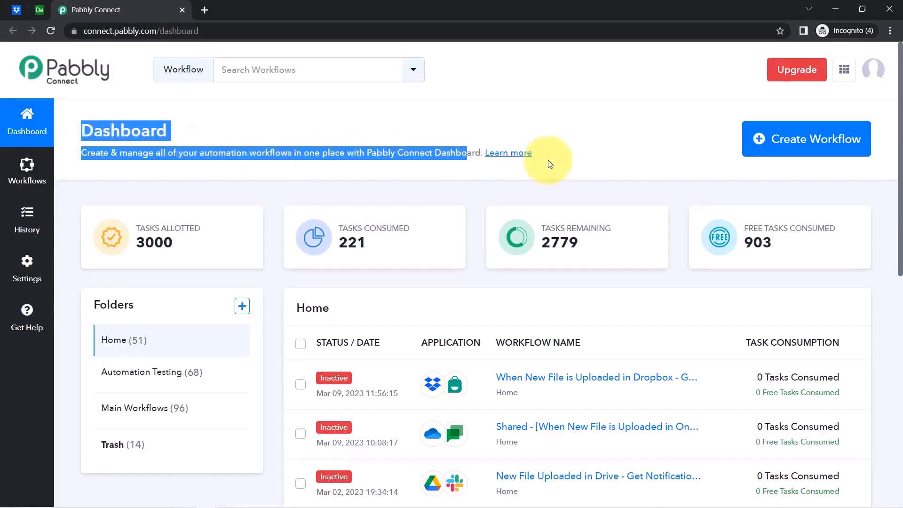
left_click(782, 138)
left_click(890, 32)
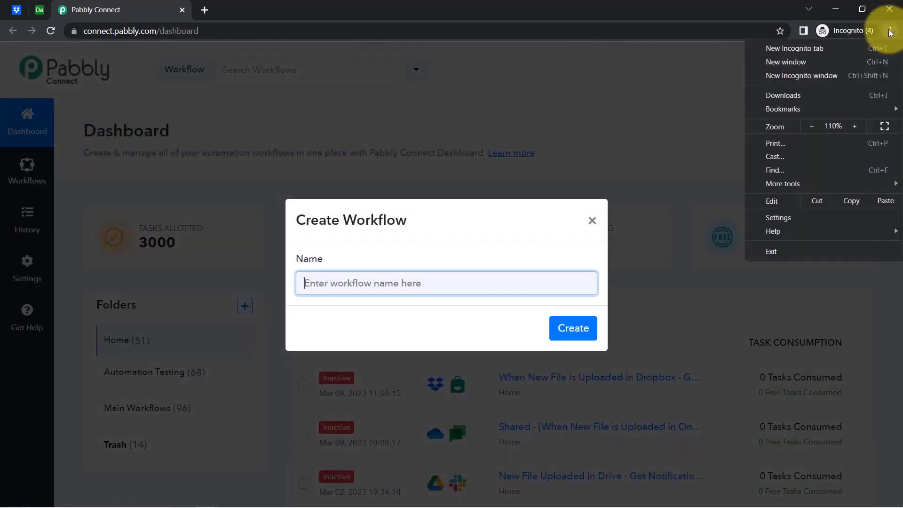
left_click(268, 283)
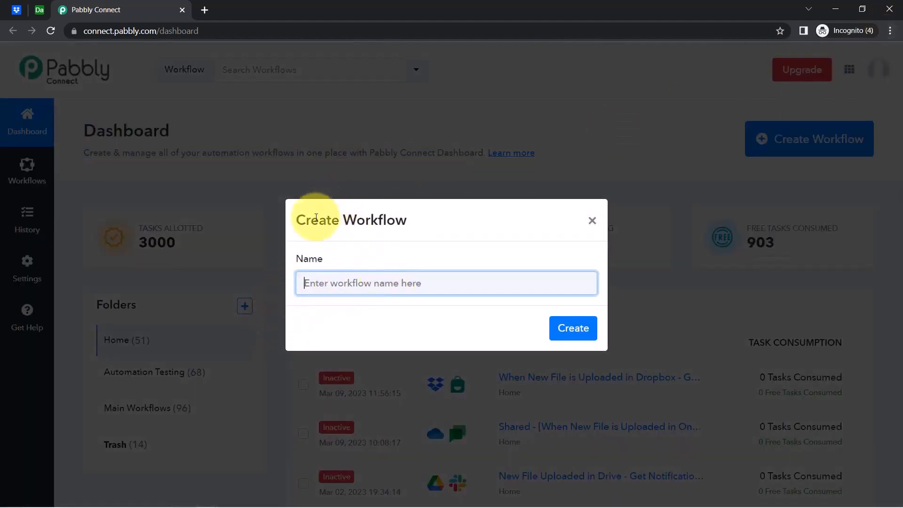
left_click_drag(320, 220, 428, 215)
left_click(341, 285)
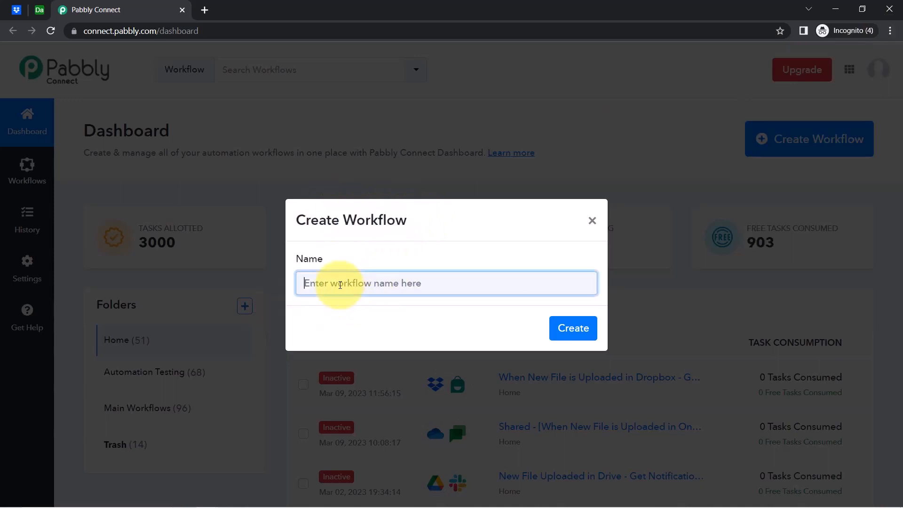
left_click_drag(317, 285, 437, 287)
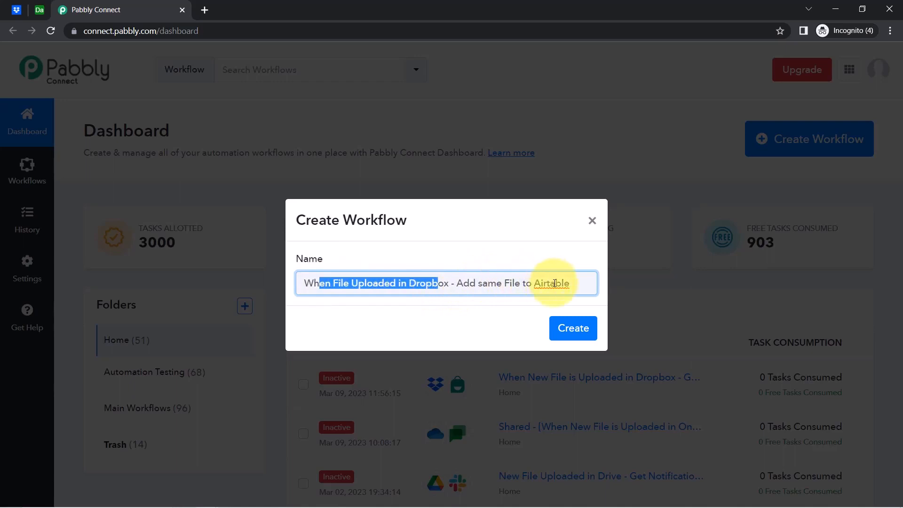
left_click_drag(555, 283, 449, 281)
left_click(549, 327)
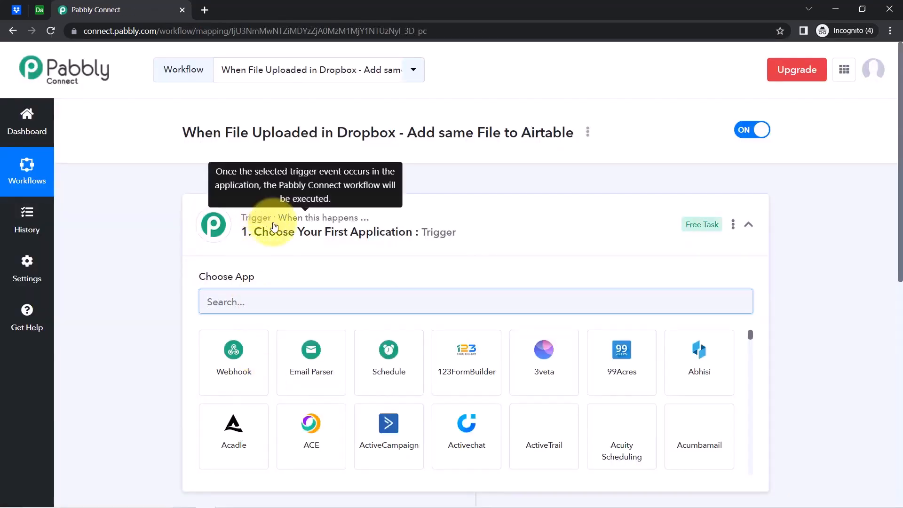
left_click(294, 230)
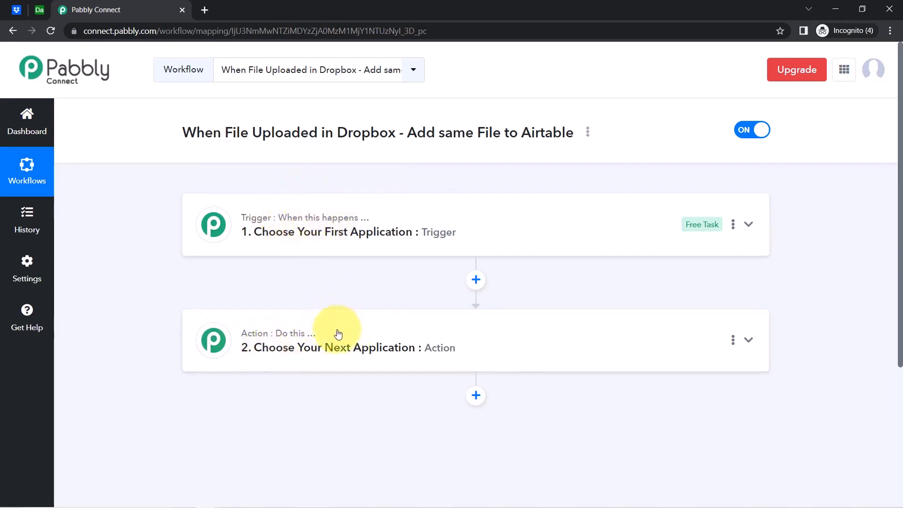
Search 'drop' in the trigger step and choose Dropbox as the trigger app.
left_click_drag(175, 134, 517, 146)
left_click(316, 241)
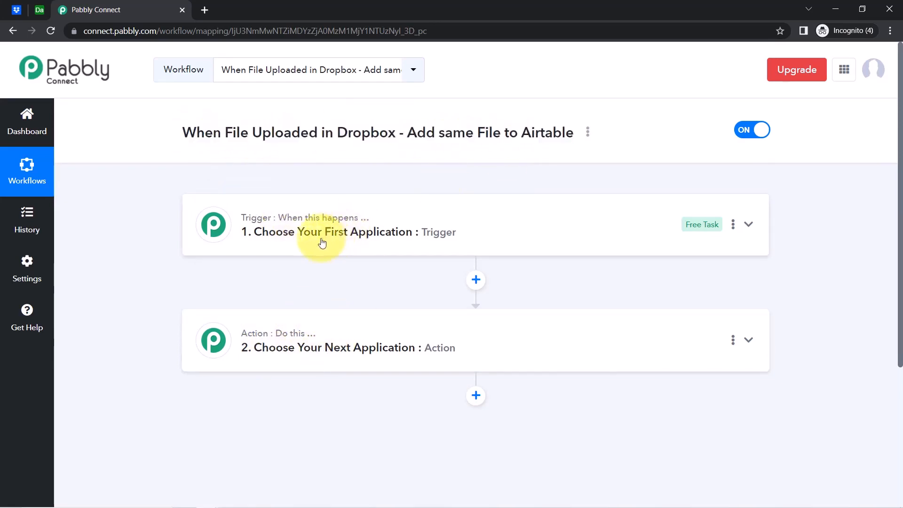
type("dropbo")
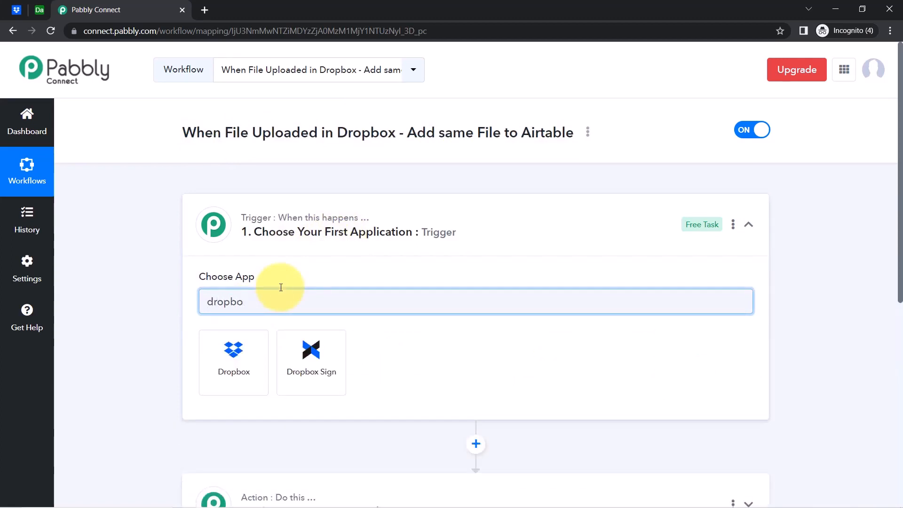
left_click(231, 362)
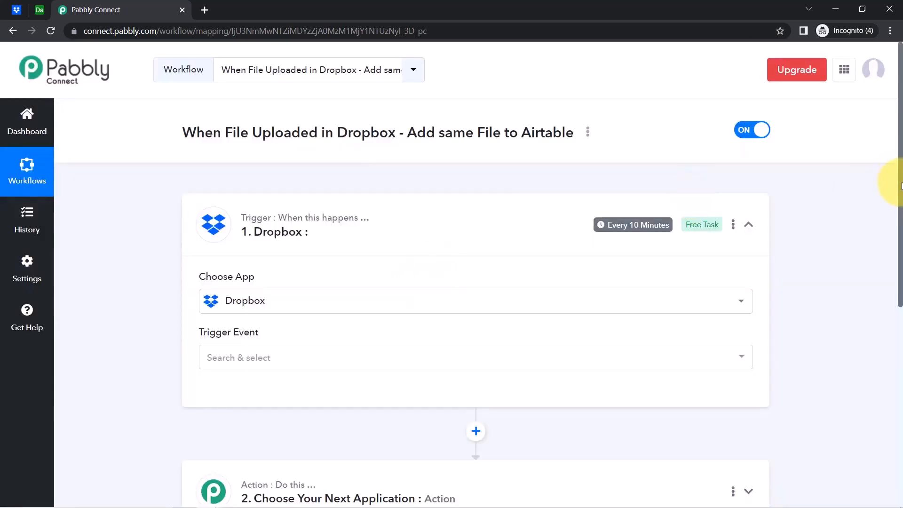
left_click_drag(901, 180, 892, 312)
Search 'airt' in the action step and choose Airtable as the action app.
left_click(282, 247)
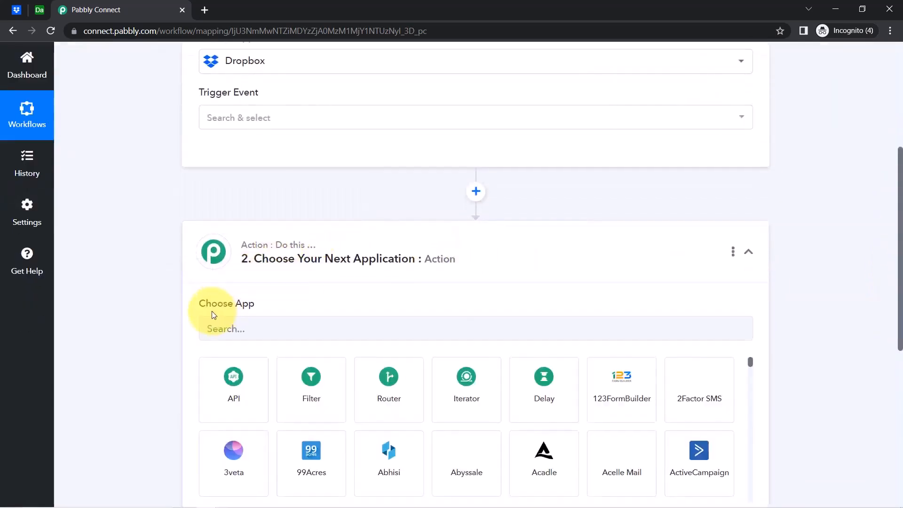
left_click(214, 325)
type("sirt")
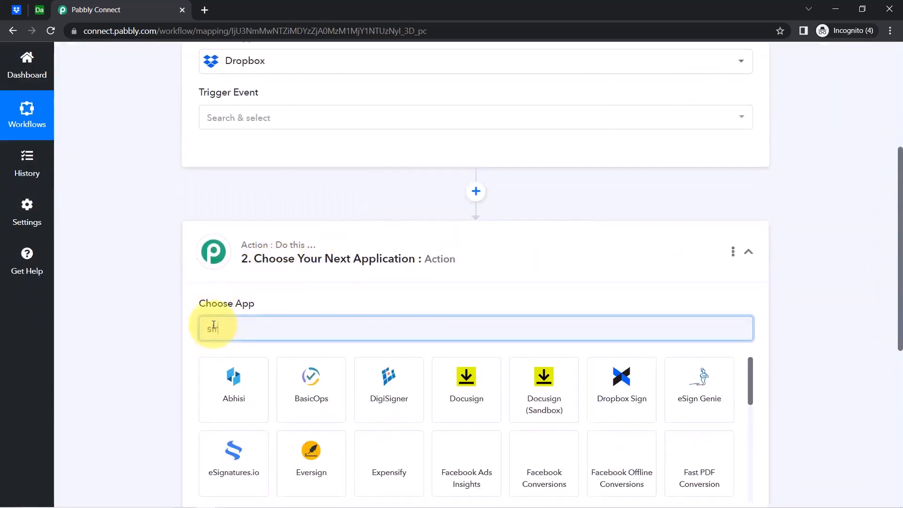
key("BackSpace")
key("BackSpace")
key("BackSpace")
key("BackSpace")
type("airt")
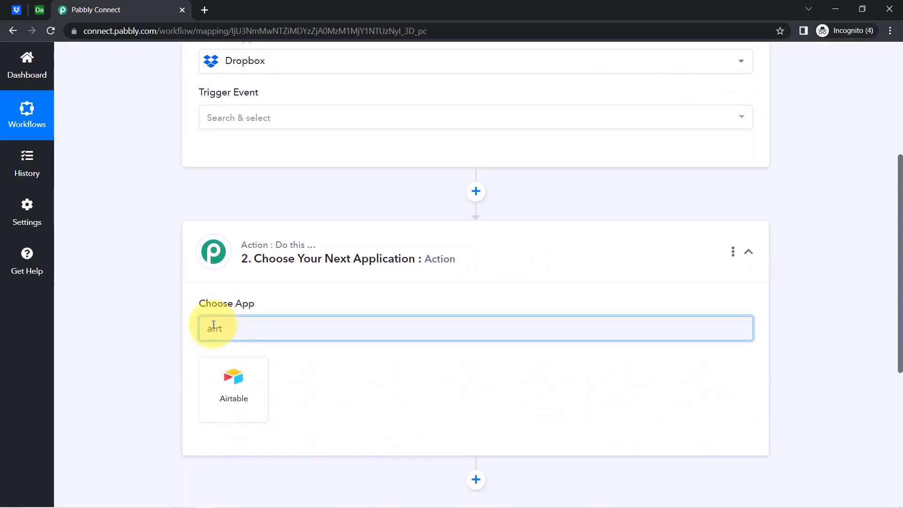
left_click(212, 374)
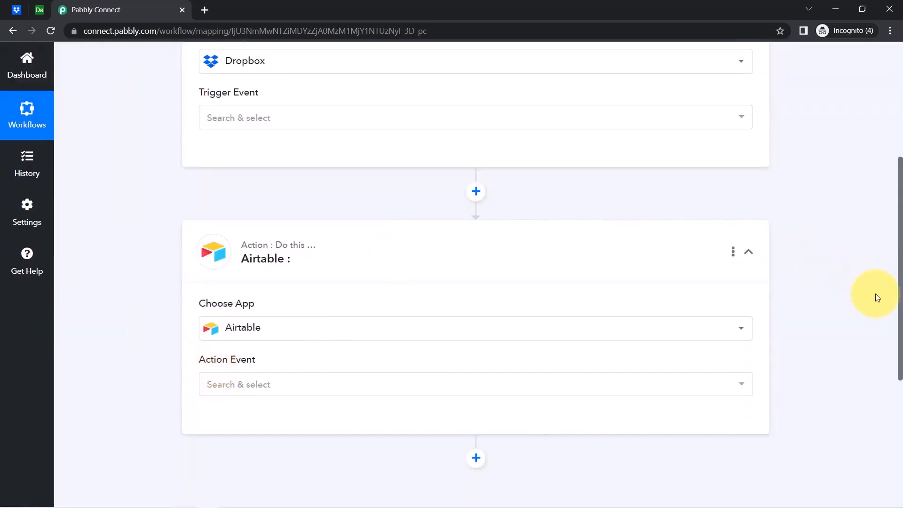
left_click_drag(899, 321, 896, 221)
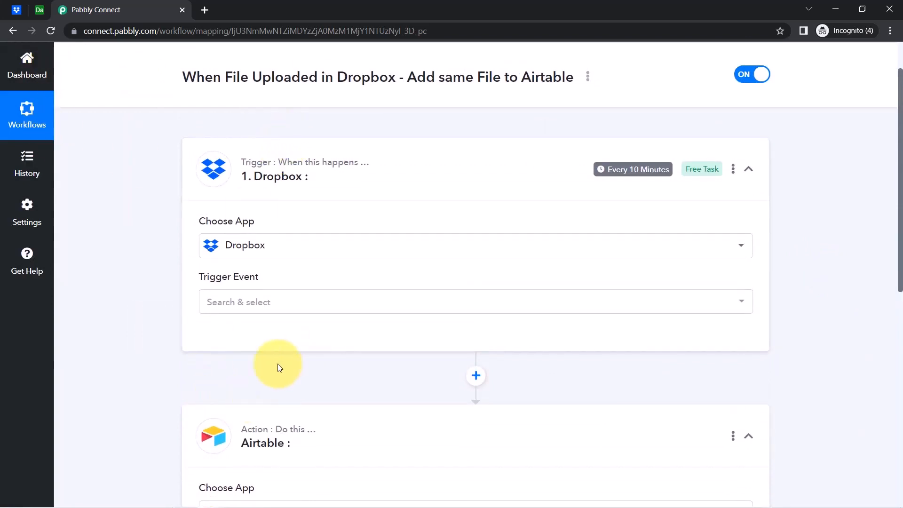
Set the Dropbox trigger event to New File.
mouse_move(250, 228)
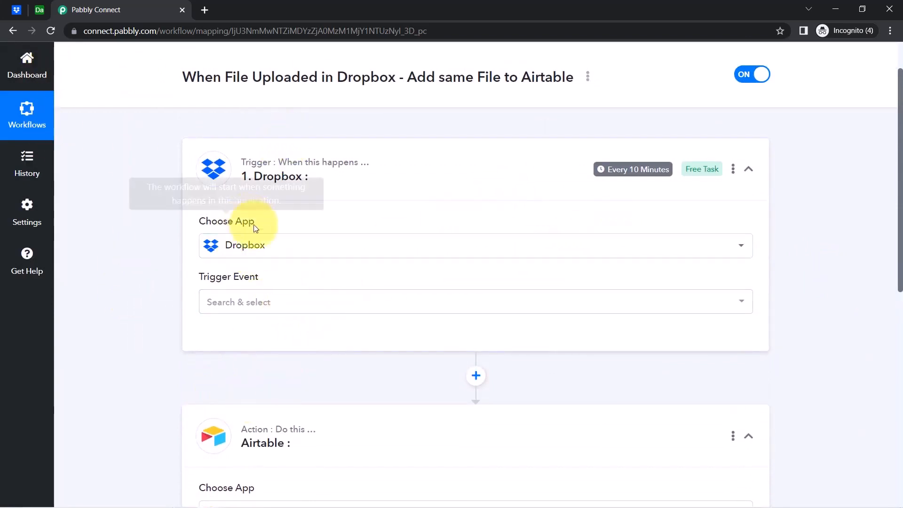
left_click(229, 303)
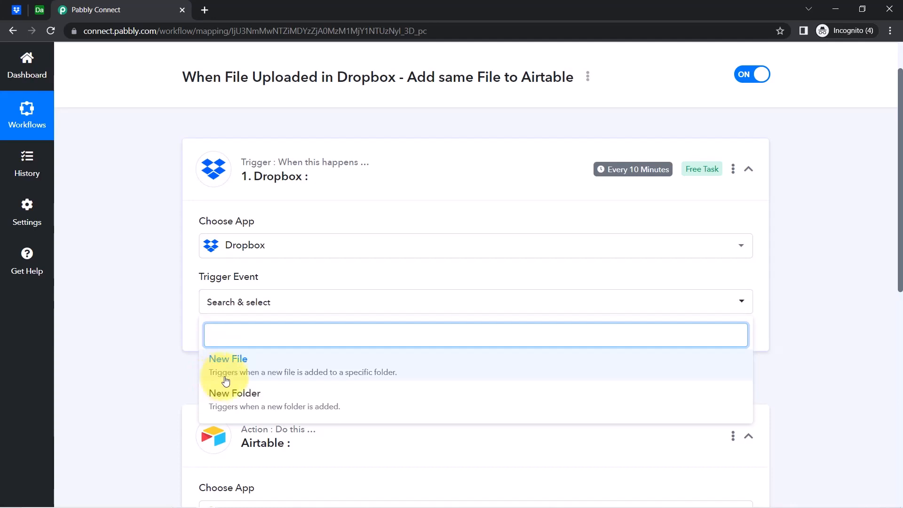
left_click(325, 377)
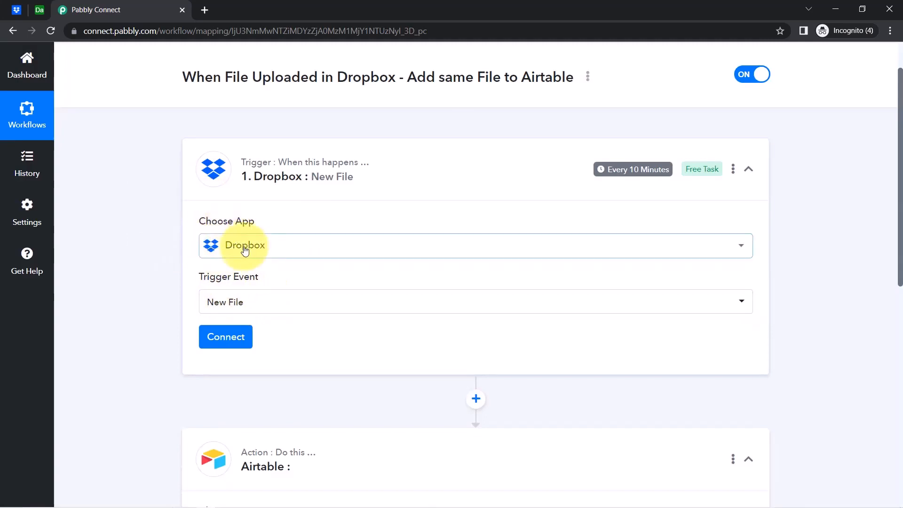
Add and authorise a new Dropbox connection, then review the optional Folder Path help.
left_click(226, 341)
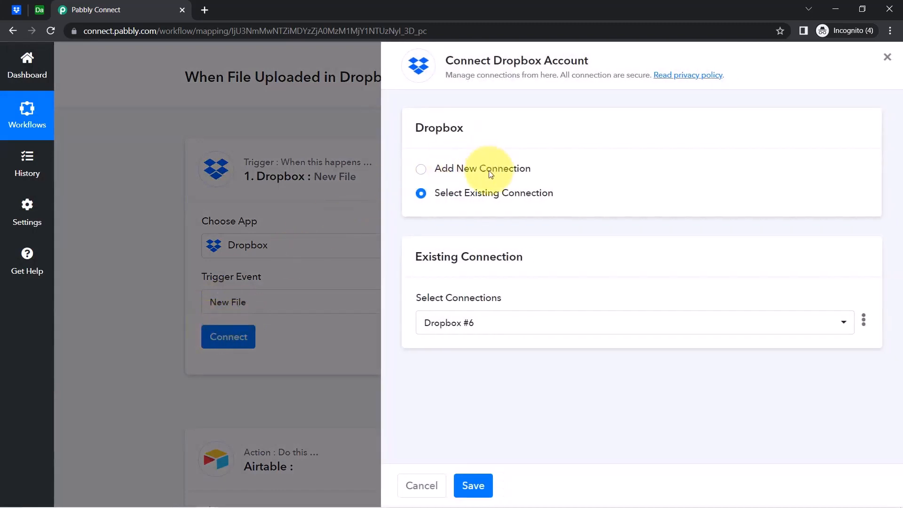
left_click(491, 174)
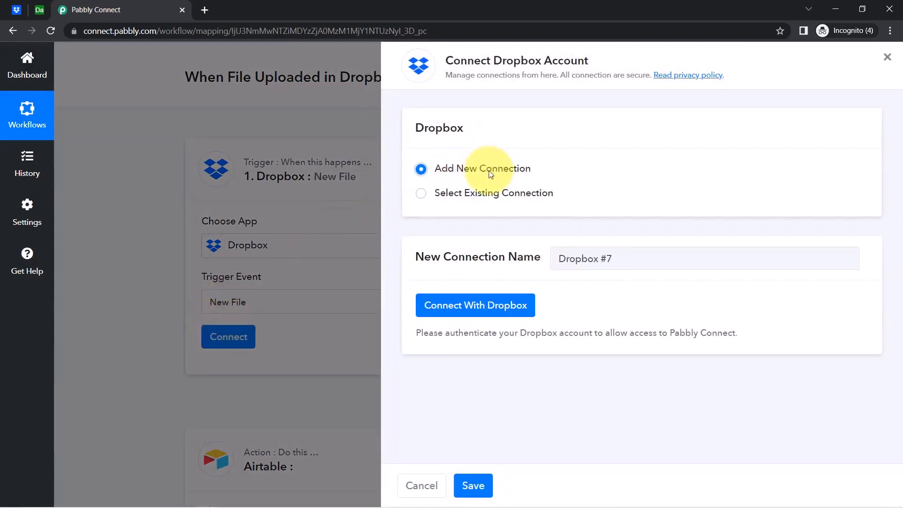
left_click(473, 307)
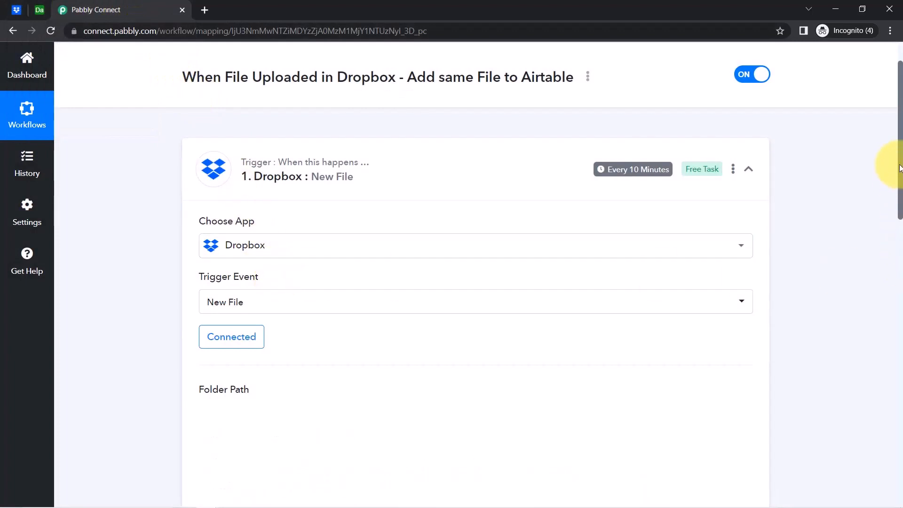
left_click_drag(900, 163, 893, 235)
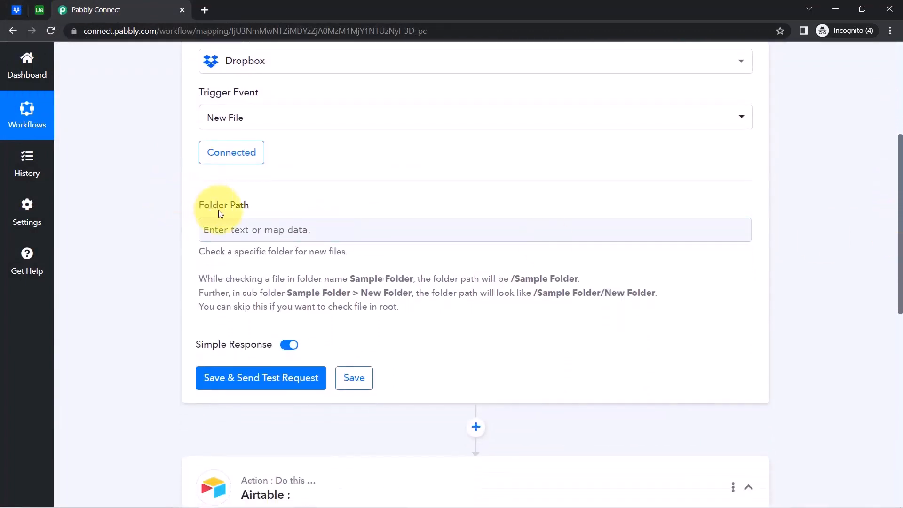
left_click_drag(197, 213, 252, 211)
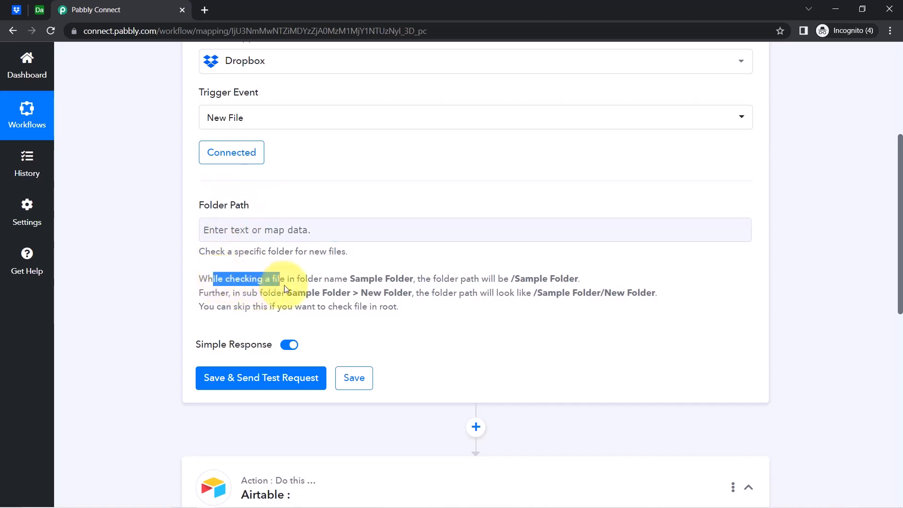
left_click_drag(284, 285, 570, 278)
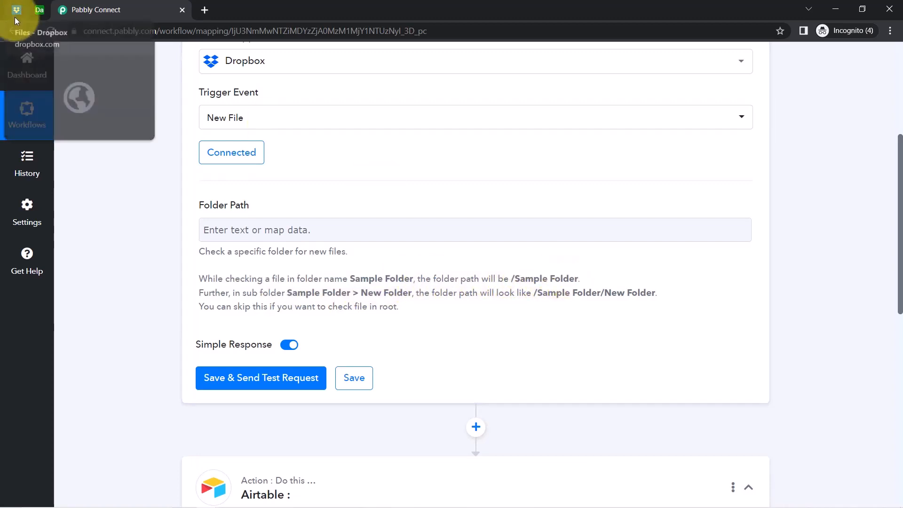
left_click(15, 17)
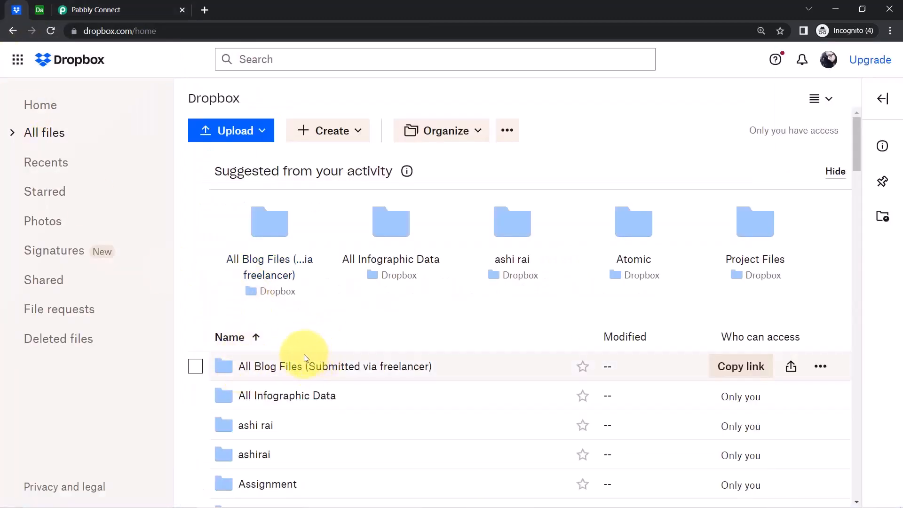
Open the All Blog Files (Submitted via freelancer) folder and copy its full title.
left_click(330, 366)
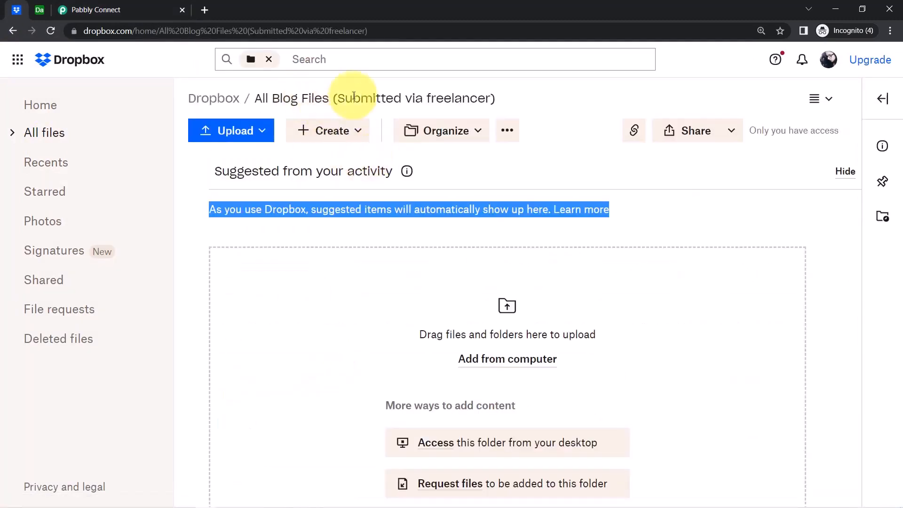
left_click(540, 121)
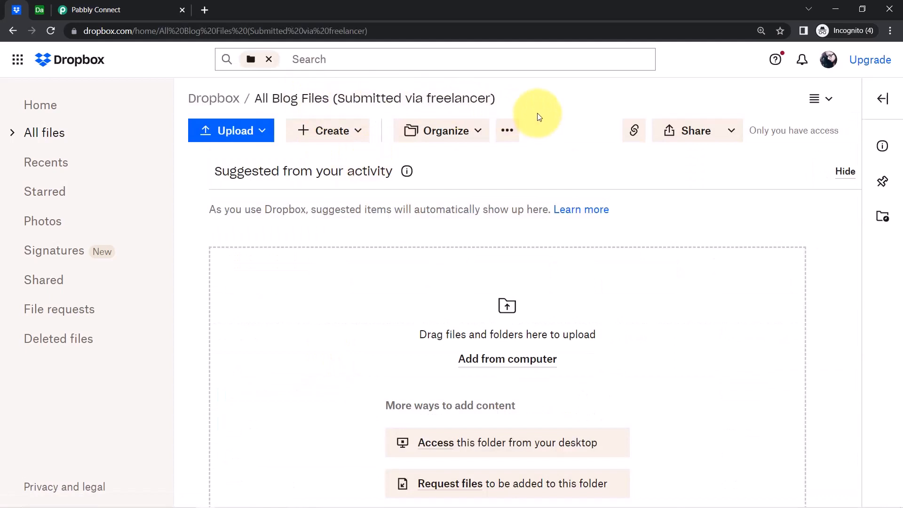
left_click_drag(507, 102, 254, 97)
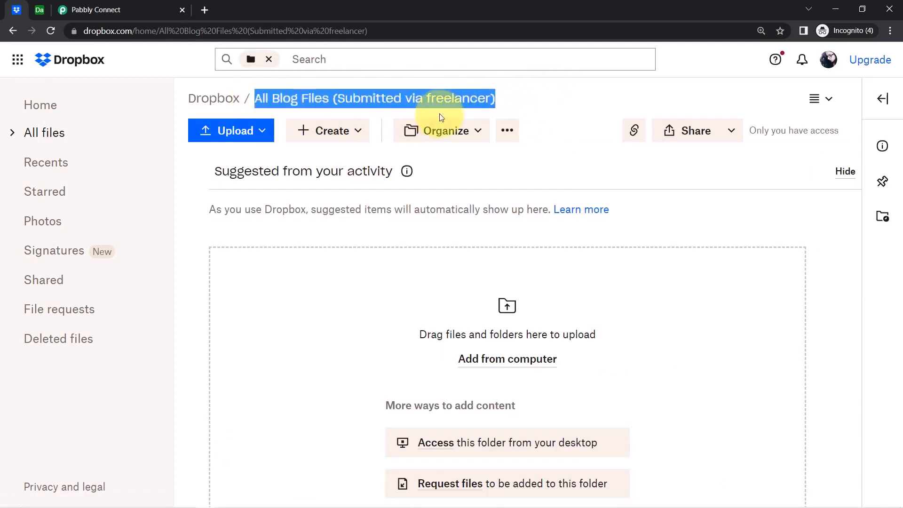
double_click(447, 100)
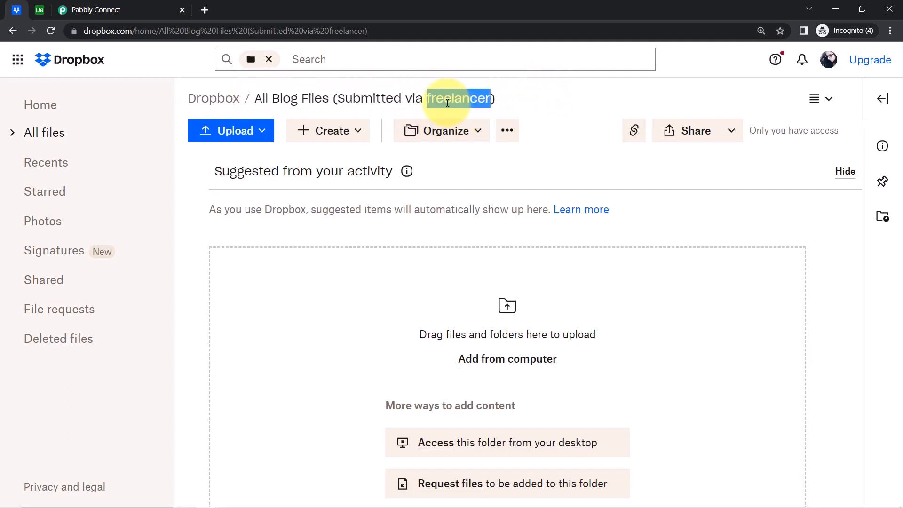
left_click(39, 10)
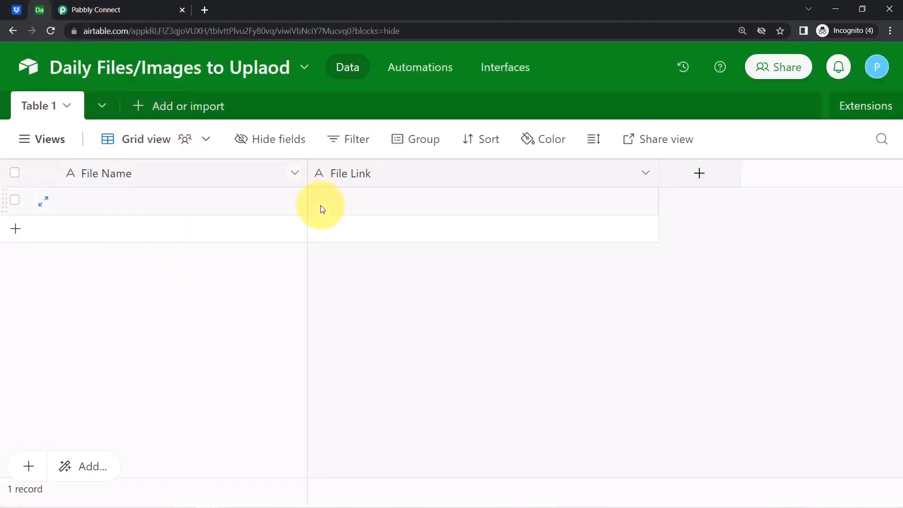
left_click(17, 10)
left_click(403, 102)
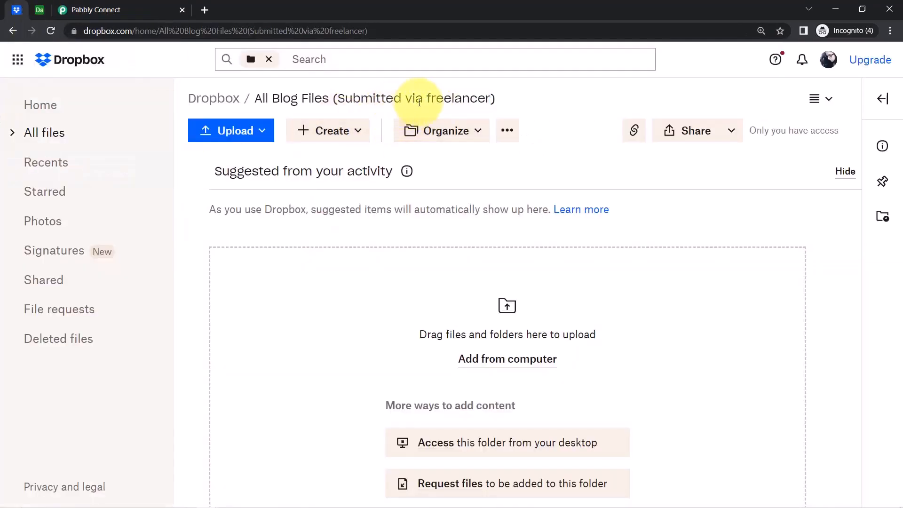
left_click_drag(497, 98, 253, 103)
key("ctrl+c")
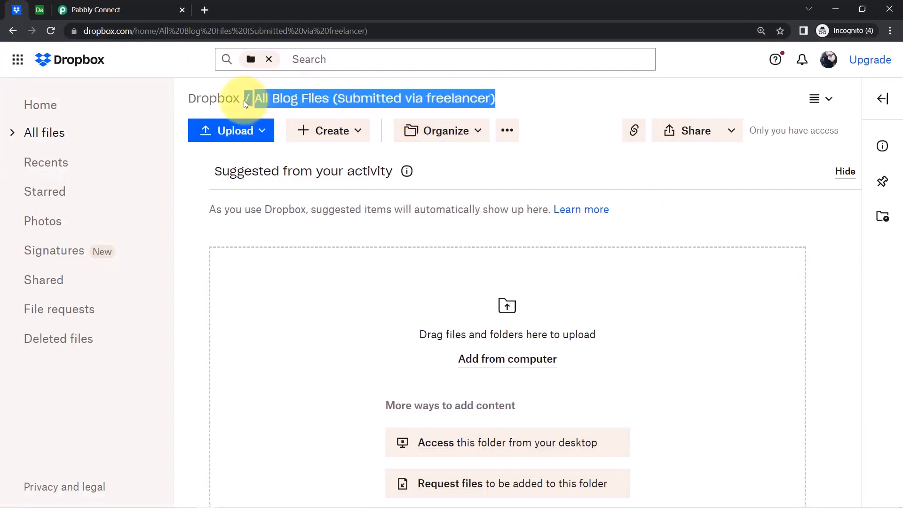
left_click(77, 8)
Enter '/All Blog Files (Submitted via freelancer)' as Folder Path, comparing it with the help examples.
left_click(219, 228)
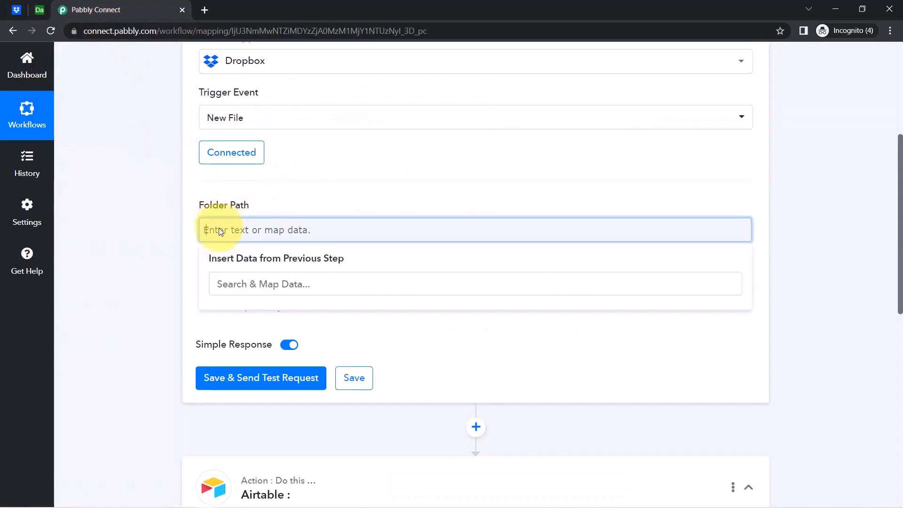
type("/")
key("ctrl+v")
left_click(165, 261)
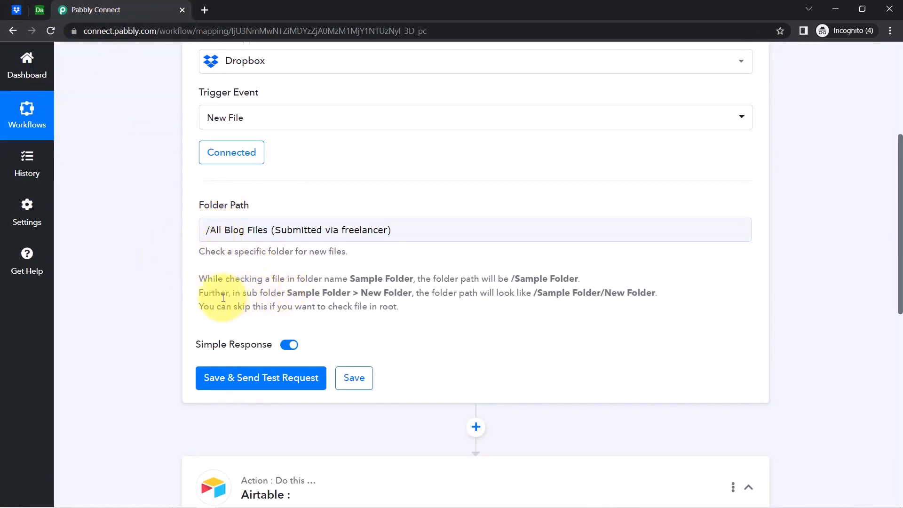
left_click_drag(288, 292, 613, 294)
left_click(603, 292)
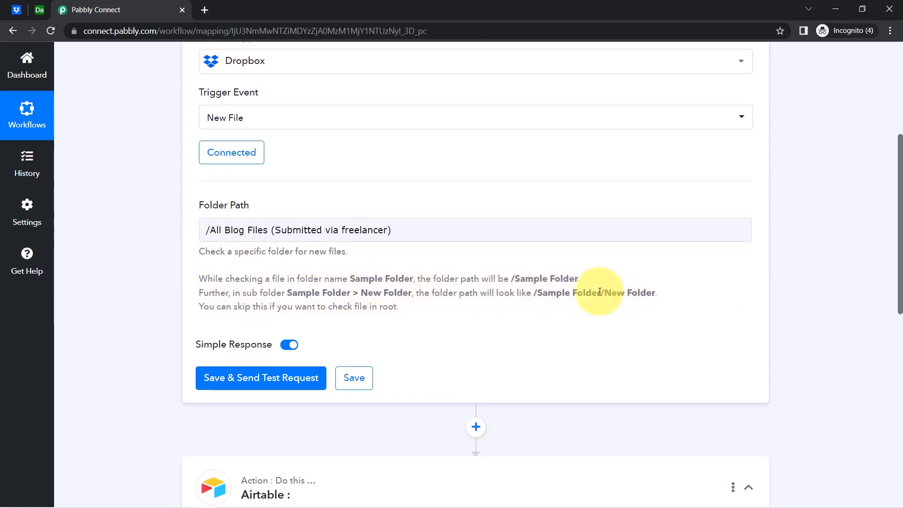
left_click_drag(532, 296, 659, 293)
left_click(538, 297)
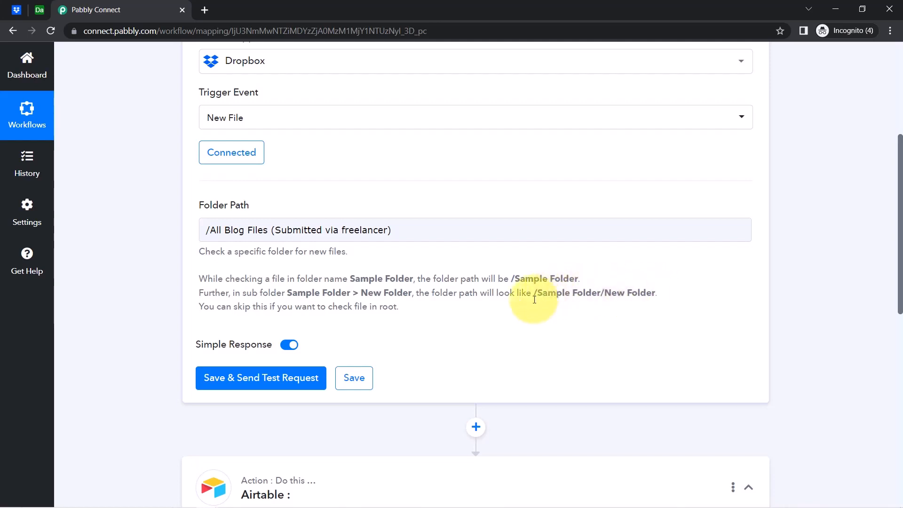
left_click_drag(533, 294, 655, 294)
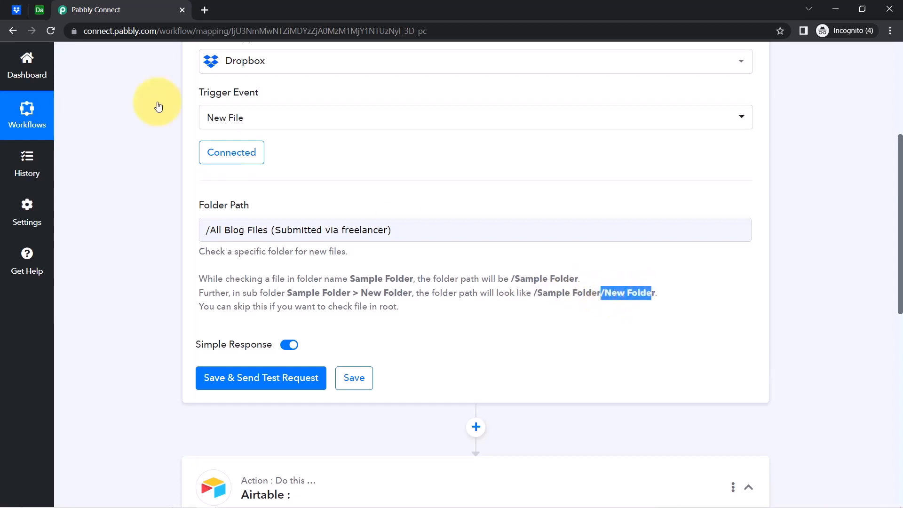
Recheck the Dropbox folder name and confirm the entered Folder Path.
left_click(17, 10)
left_click(268, 216)
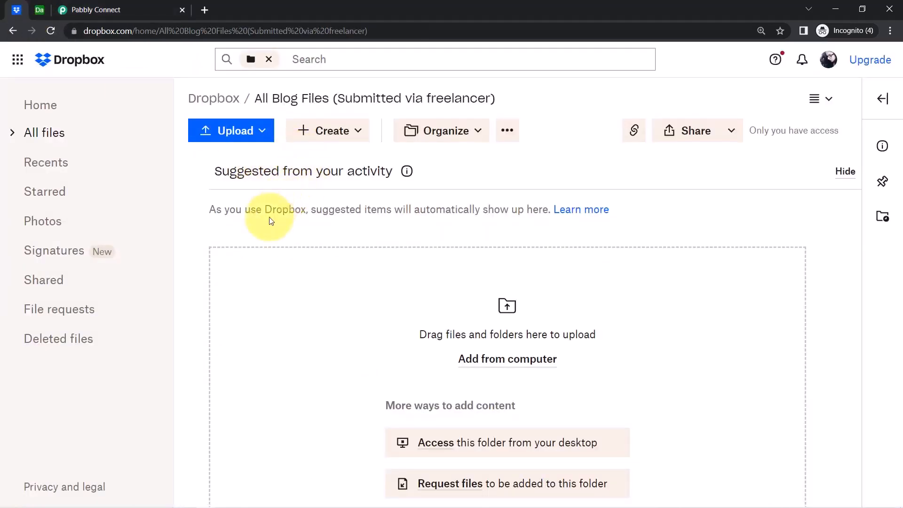
left_click(64, 10)
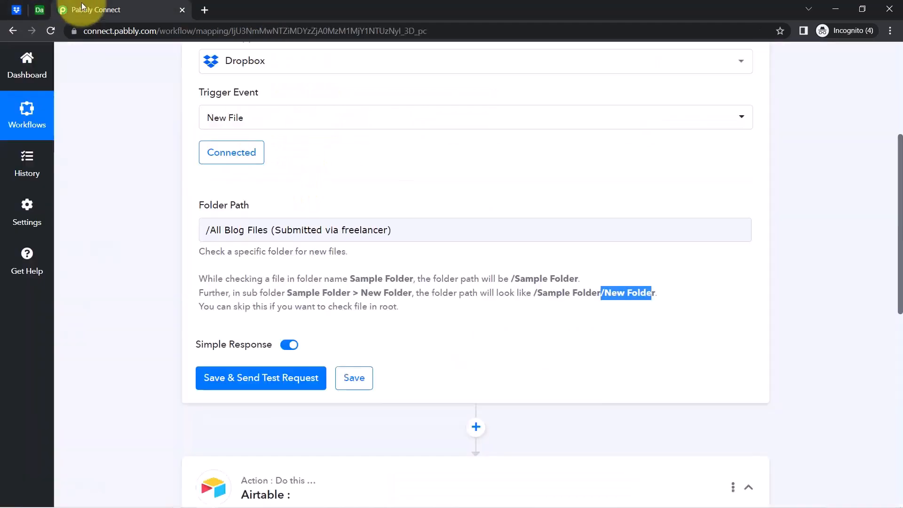
left_click(213, 233)
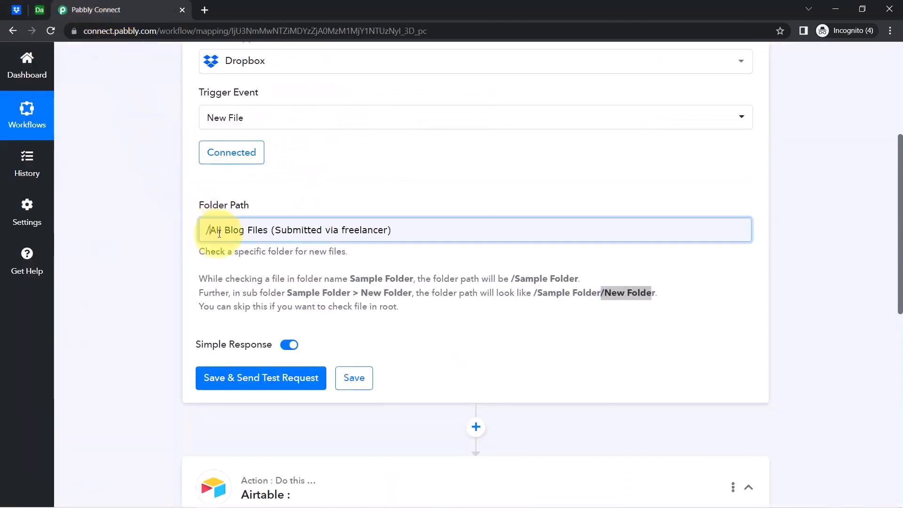
left_click(353, 226)
left_click(302, 195)
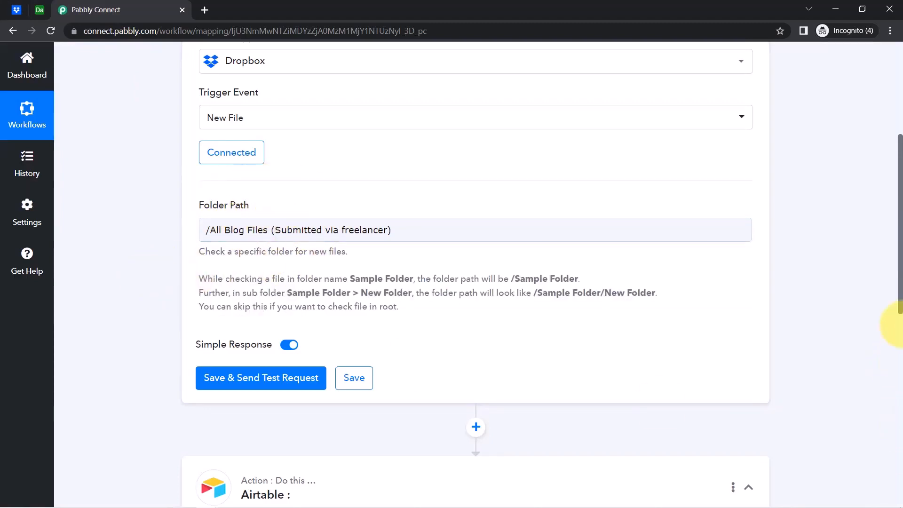
scroll(900, 296, "down", 4)
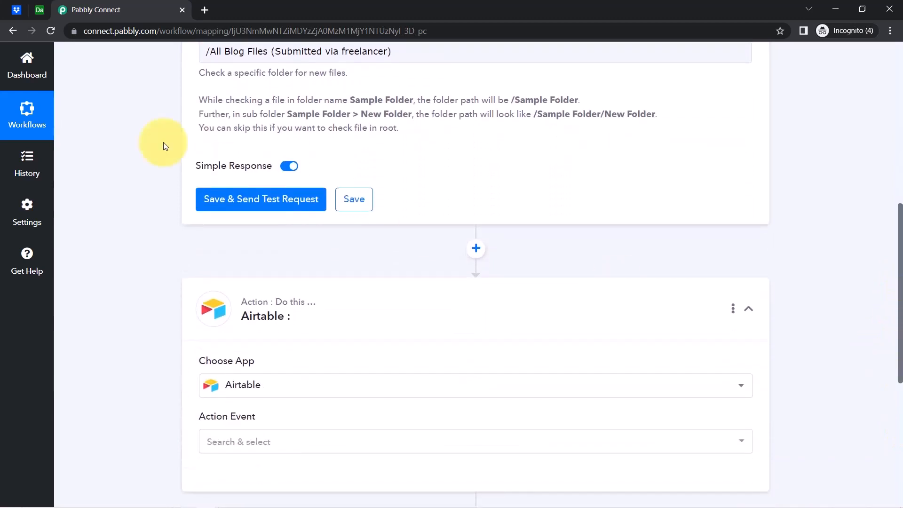
left_click(17, 9)
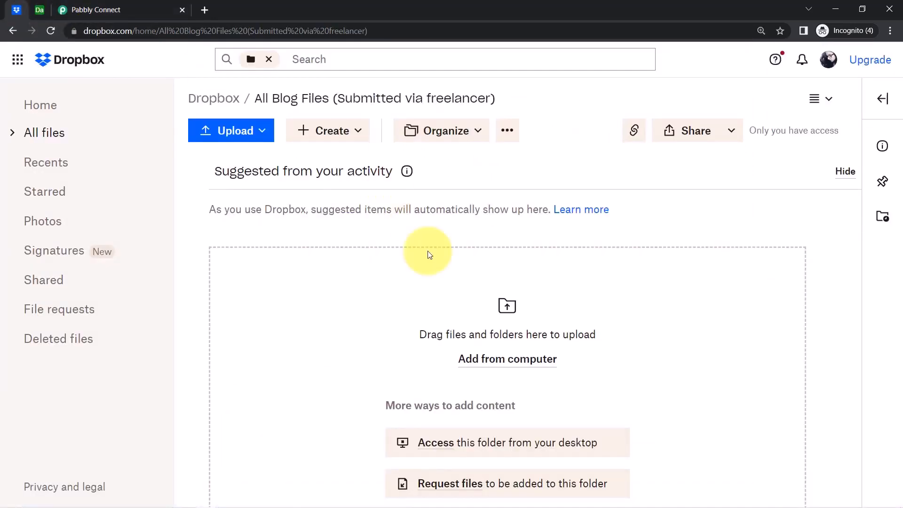
Upload Blog on Digital Marketing.pdf from the Desktop into the Dropbox folder.
left_click(482, 365)
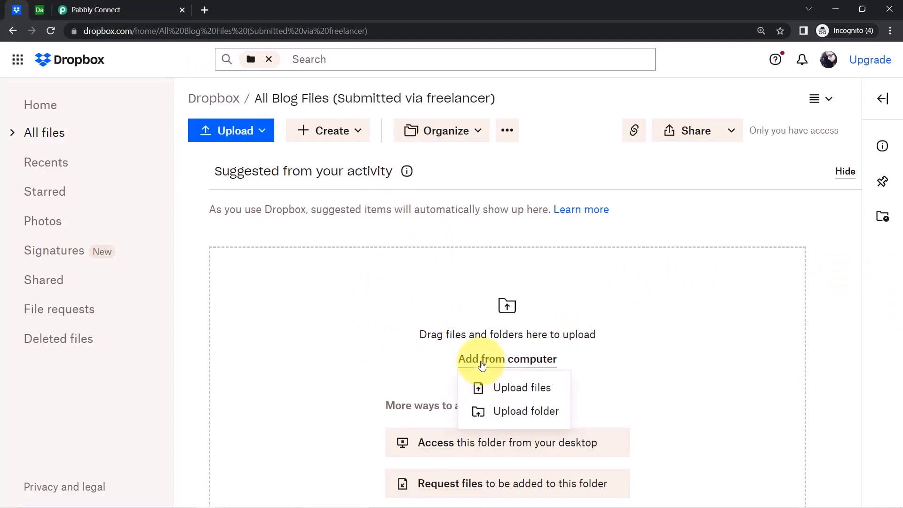
left_click(512, 386)
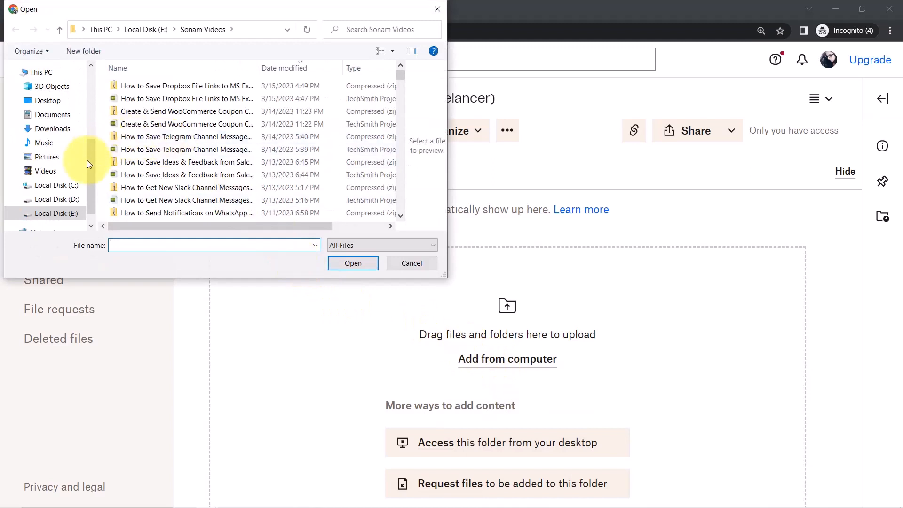
left_click(45, 102)
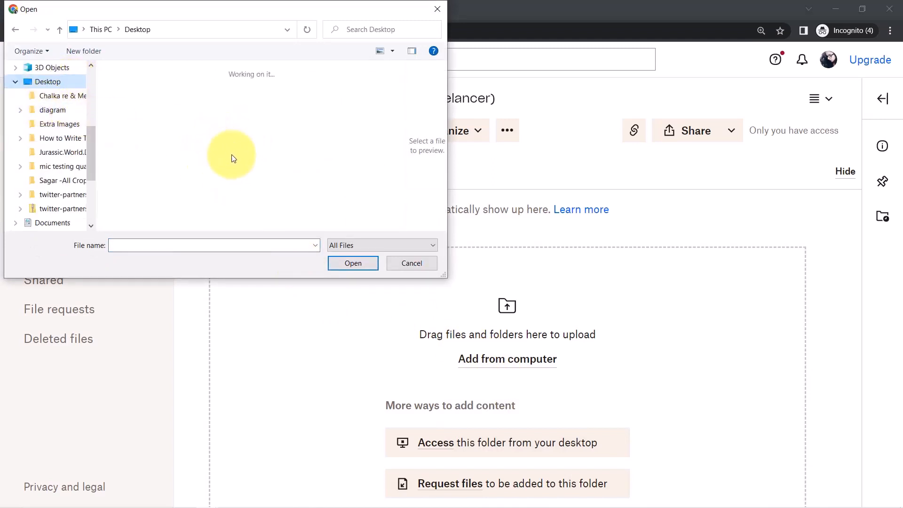
left_click(209, 193)
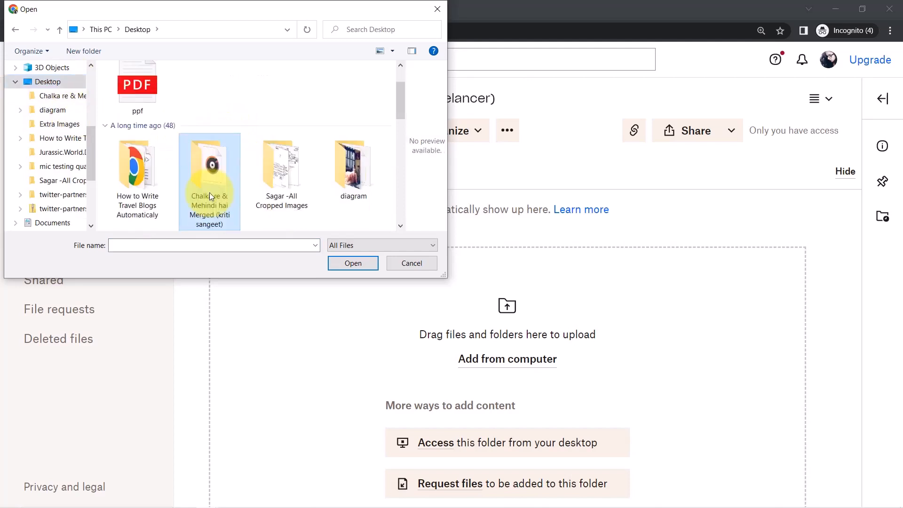
key("b")
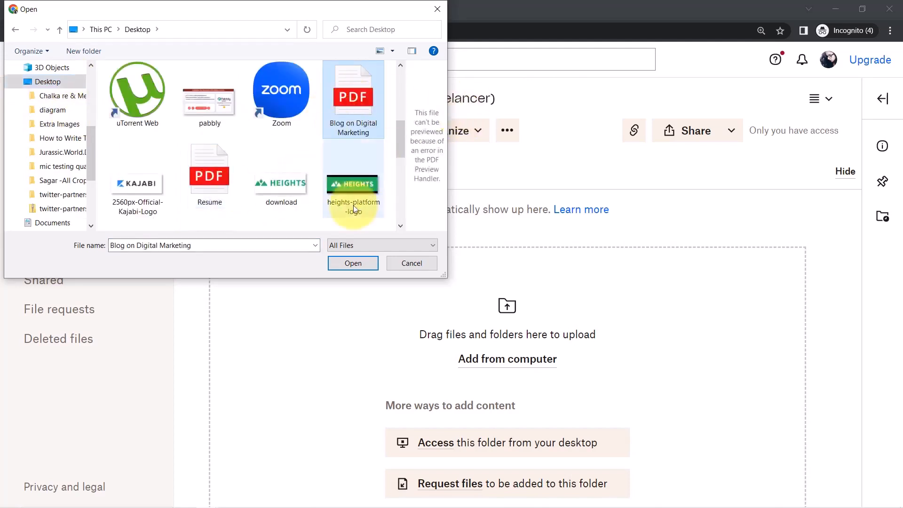
left_click(353, 262)
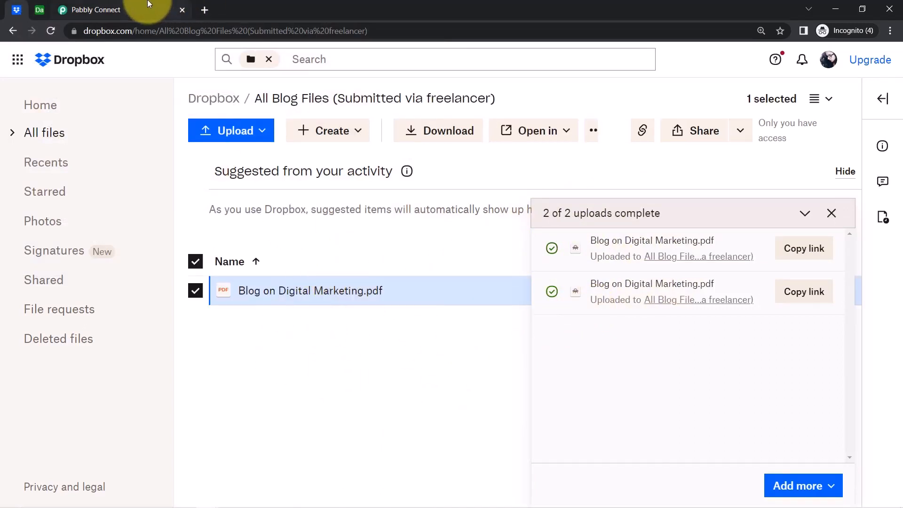
left_click(94, 9)
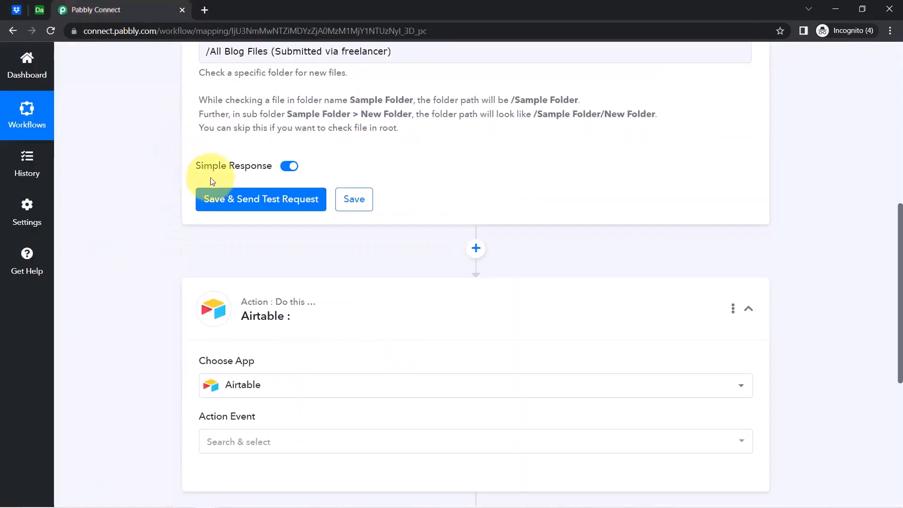
Save and send a test request, then select the returned Res3 Shareable Link URL.
left_click(243, 198)
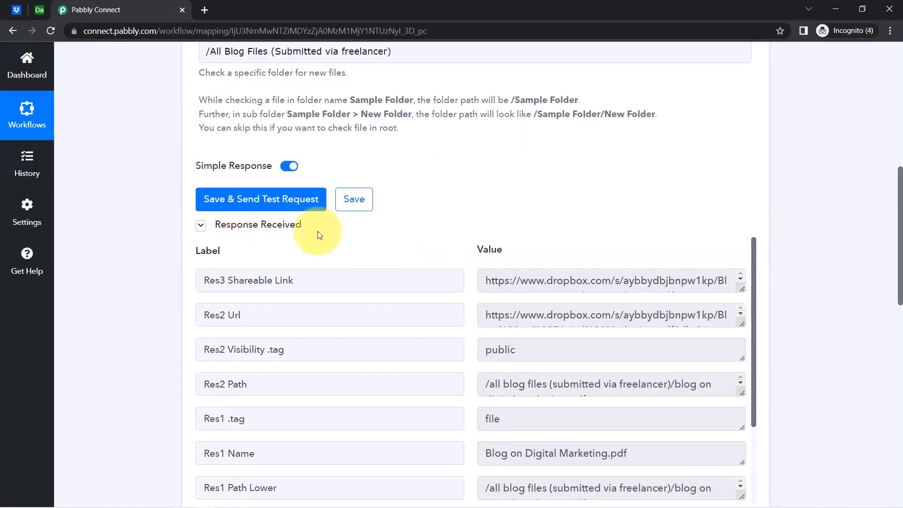
scroll(900, 287, "down", 1)
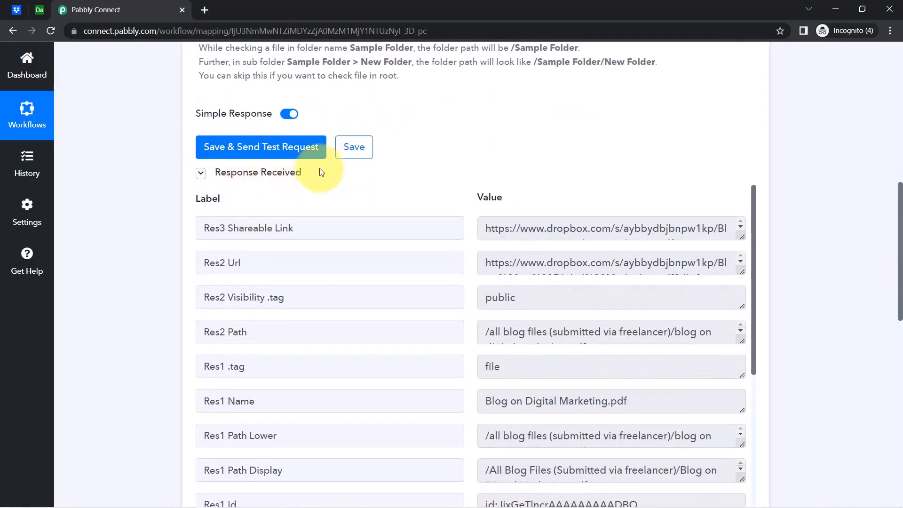
left_click_drag(495, 229, 753, 225)
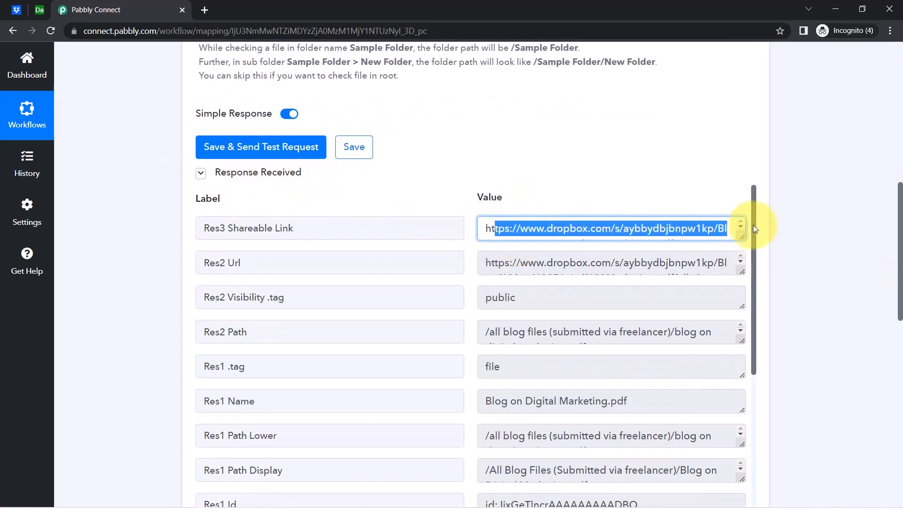
triple_click(679, 234)
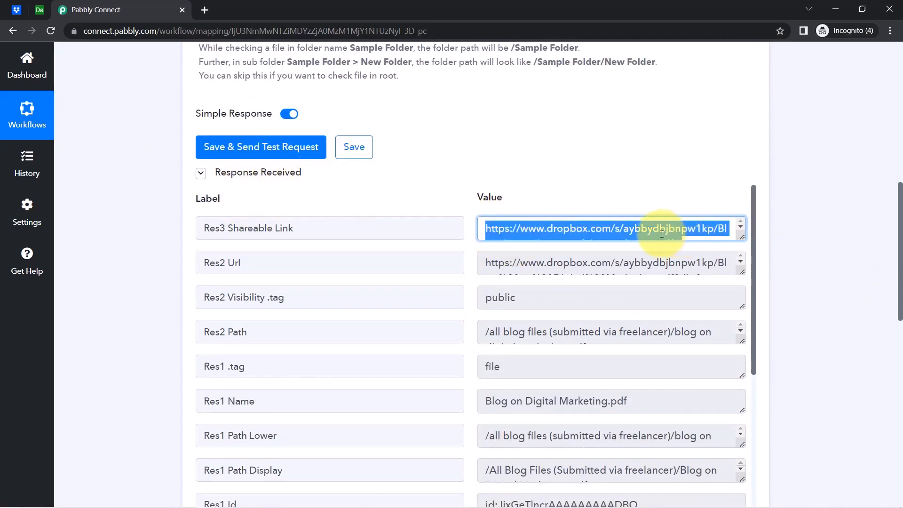
Paste the copied Dropbox shareable link into a new browser tab.
key("ctrl+t")
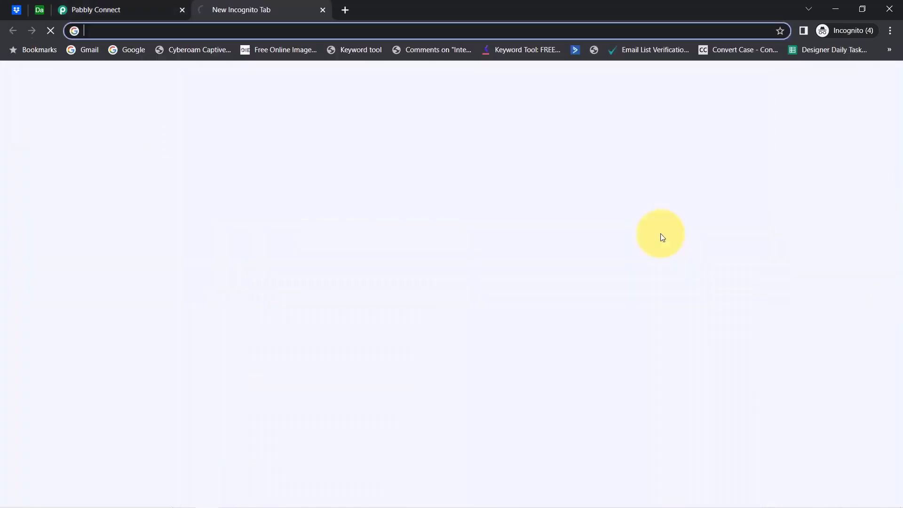
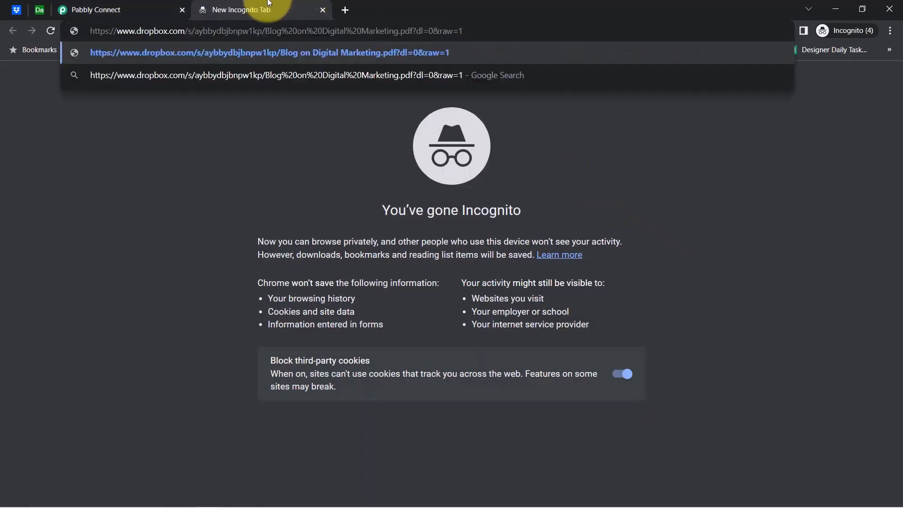
left_click(111, 9)
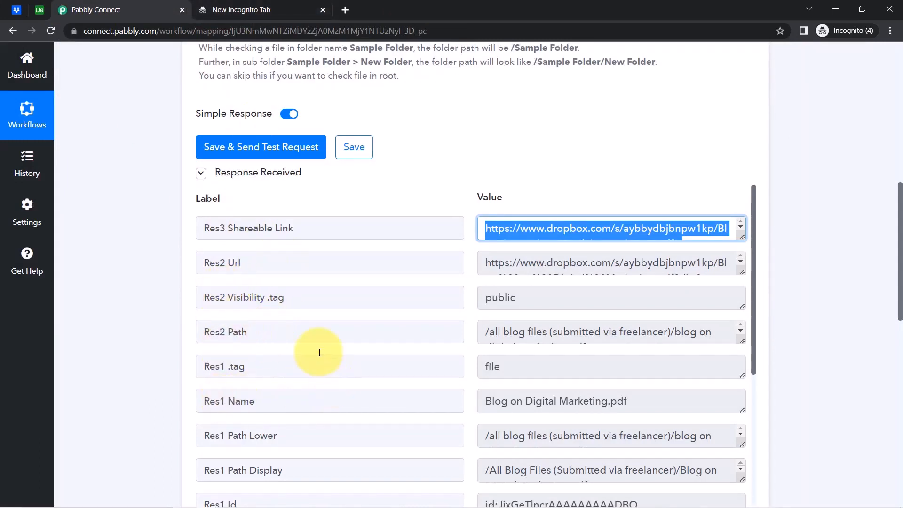
Review the Dropbox response values: Res2 Url, visibility, path, Res1 Name and modified dates.
left_click(510, 264)
left_click(512, 299)
left_click_drag(515, 299, 516, 299)
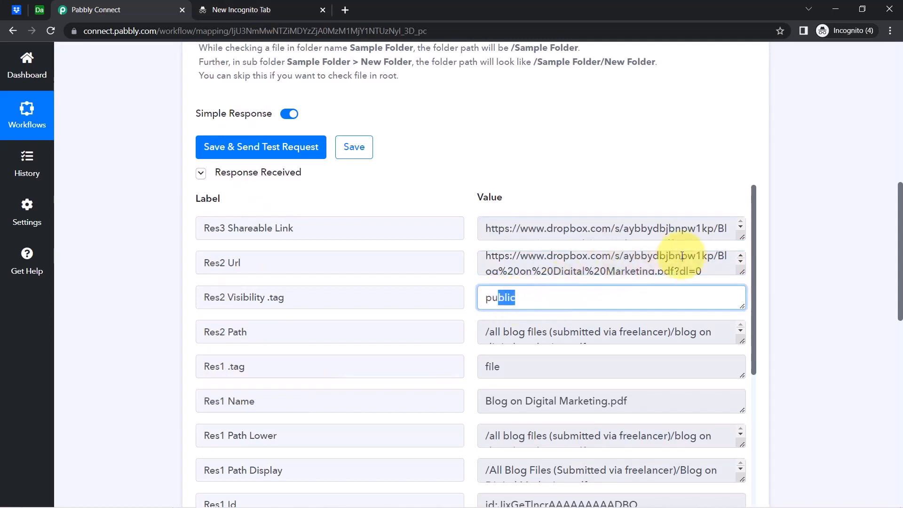
left_click_drag(557, 332, 588, 347)
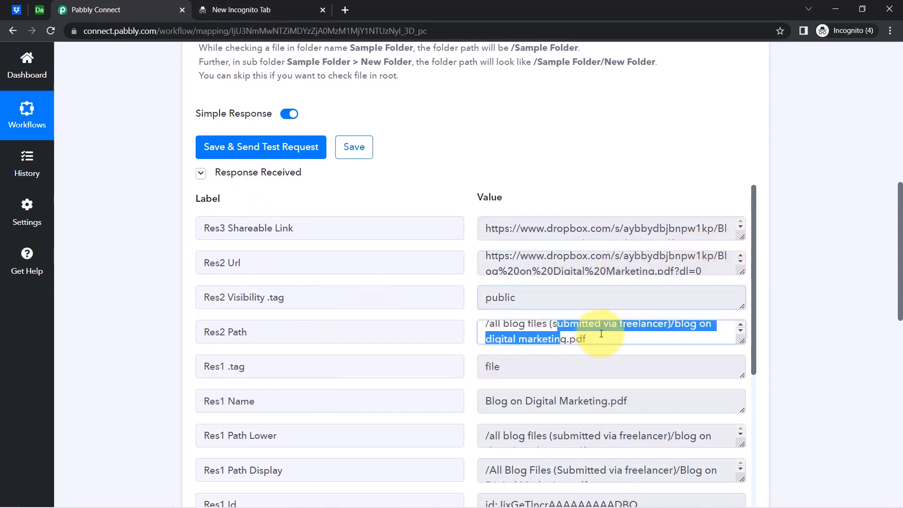
left_click_drag(753, 256, 752, 302)
left_click_drag(495, 320, 608, 322)
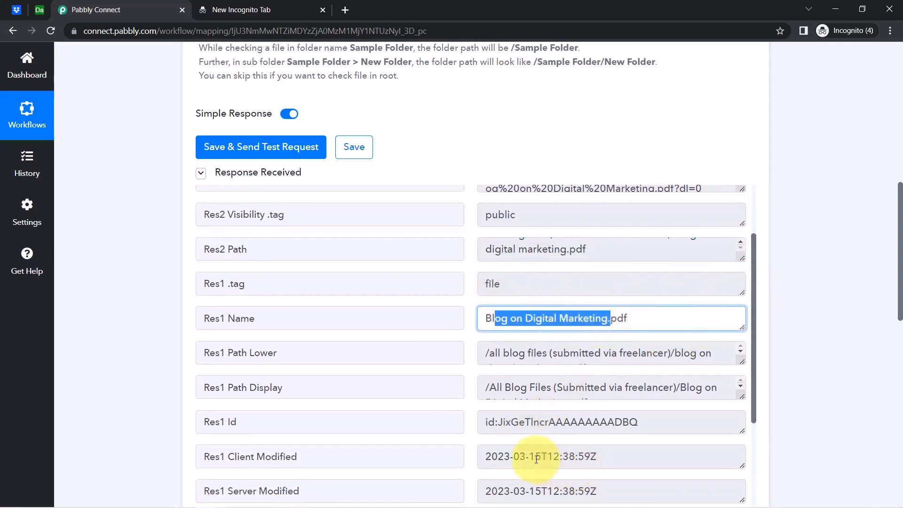
left_click_drag(538, 459, 594, 456)
left_click_drag(519, 491, 596, 491)
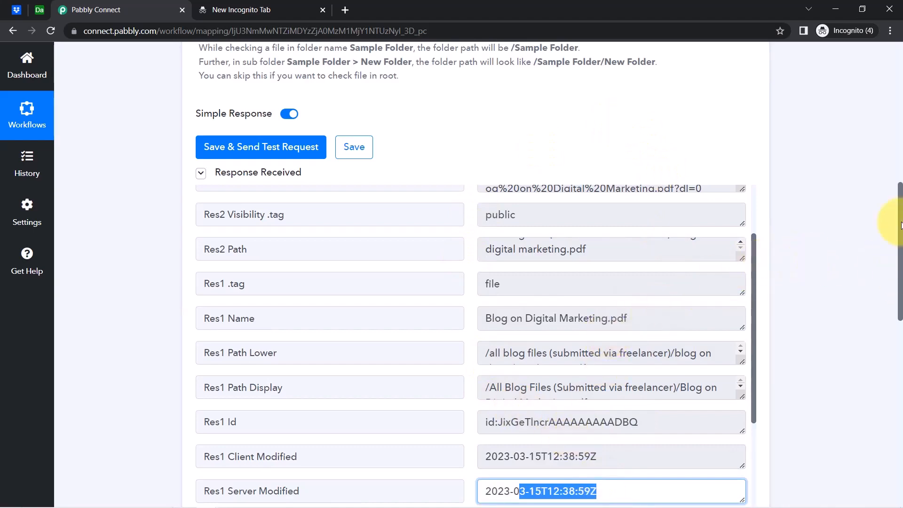
Collapse the Dropbox trigger step to reveal the Airtable action below.
left_click_drag(900, 254, 893, 147)
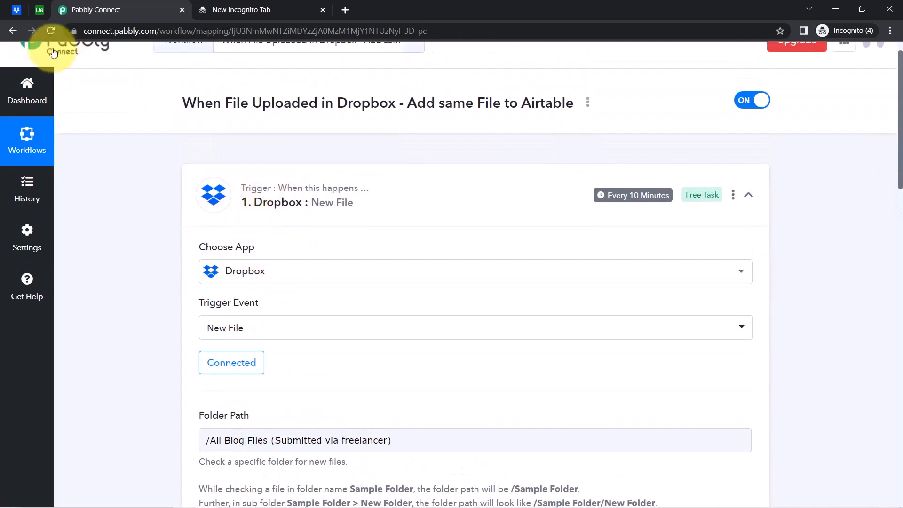
left_click(288, 206)
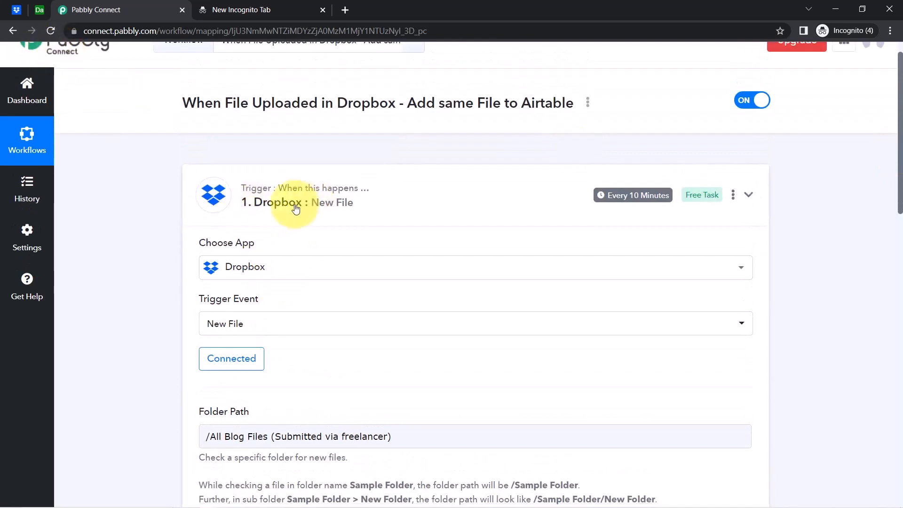
left_click_drag(901, 219, 897, 327)
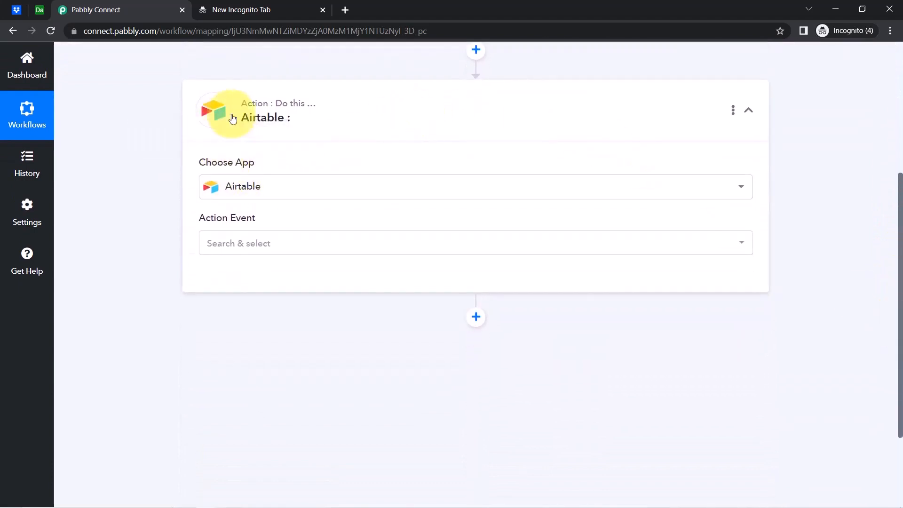
Set the Airtable Action Event to Create Record and add a new connection.
left_click(228, 253)
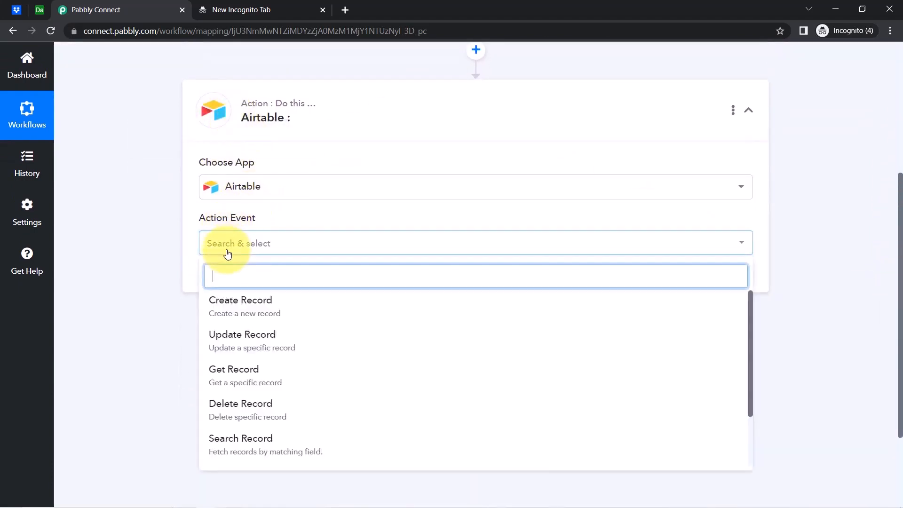
left_click(262, 309)
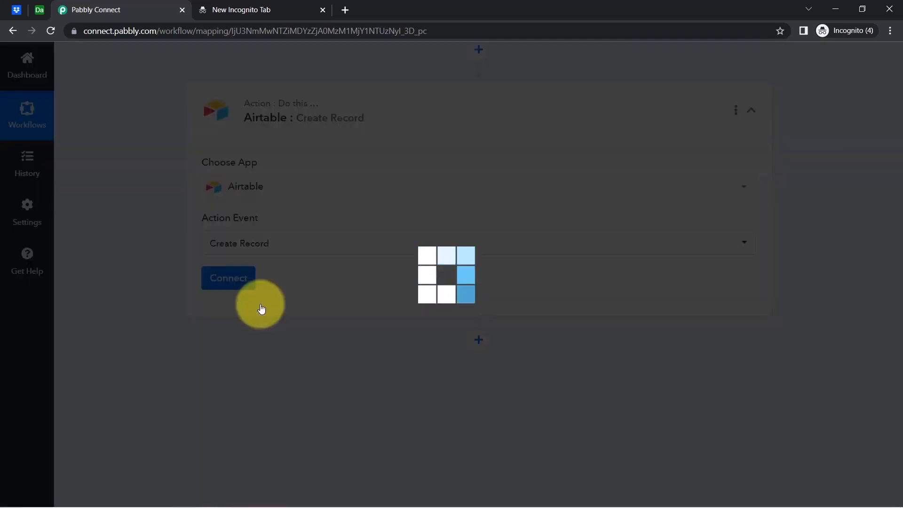
left_click(227, 282)
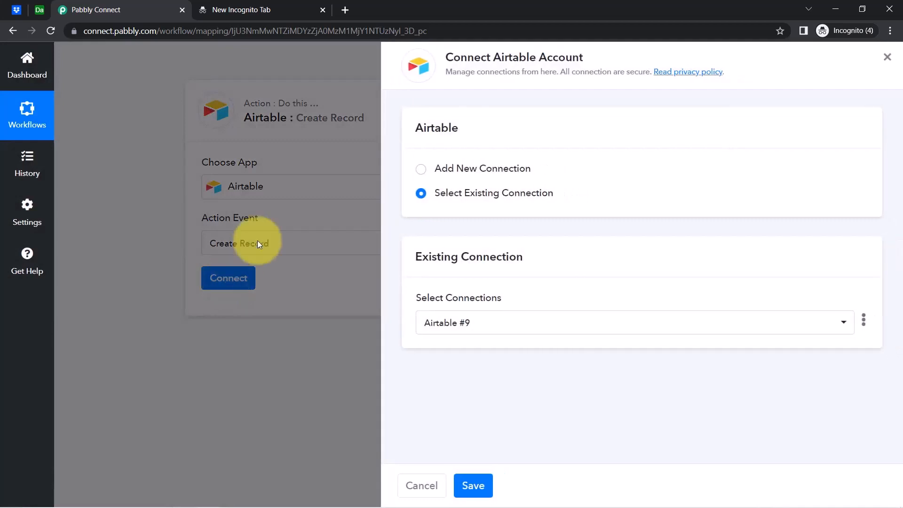
left_click(505, 169)
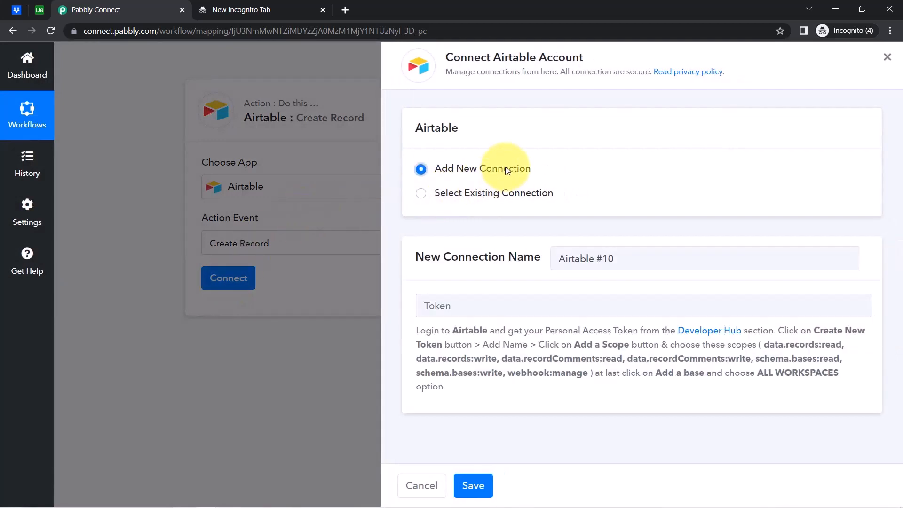
Open the Developer Hub link from the token instructions in a new tab.
left_click_drag(416, 330, 663, 381)
left_click(663, 382)
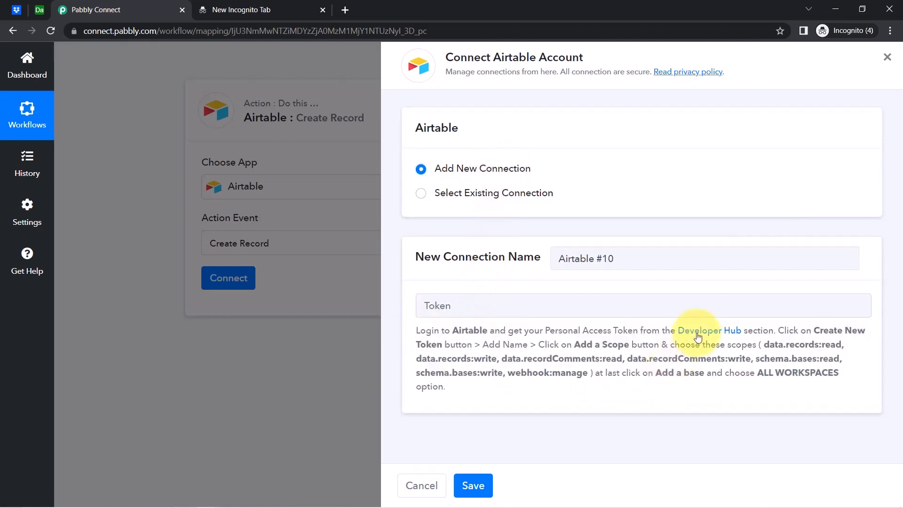
right_click(696, 332)
left_click(720, 343)
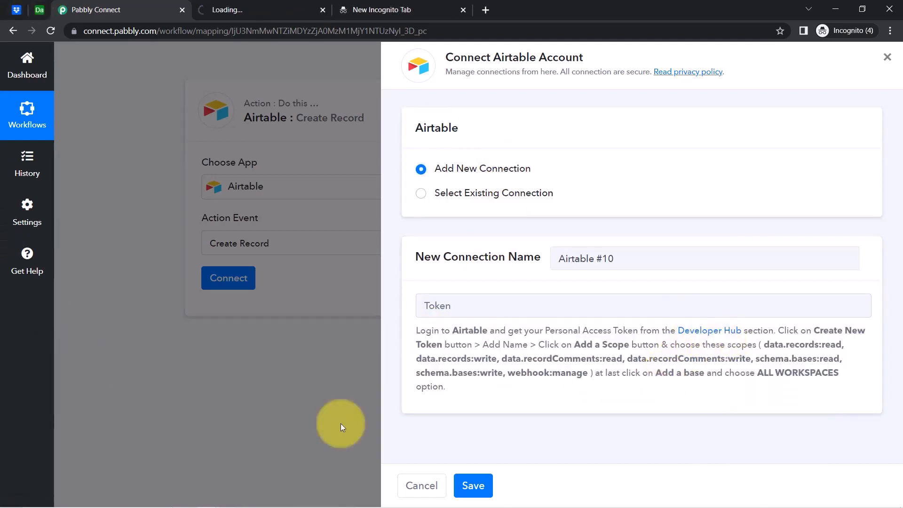
Start a new personal access token in Airtable Developers with page zoom at 125%.
left_click_drag(481, 345, 730, 391)
left_click(766, 367)
left_click_drag(792, 328, 607, 344)
left_click(251, 7)
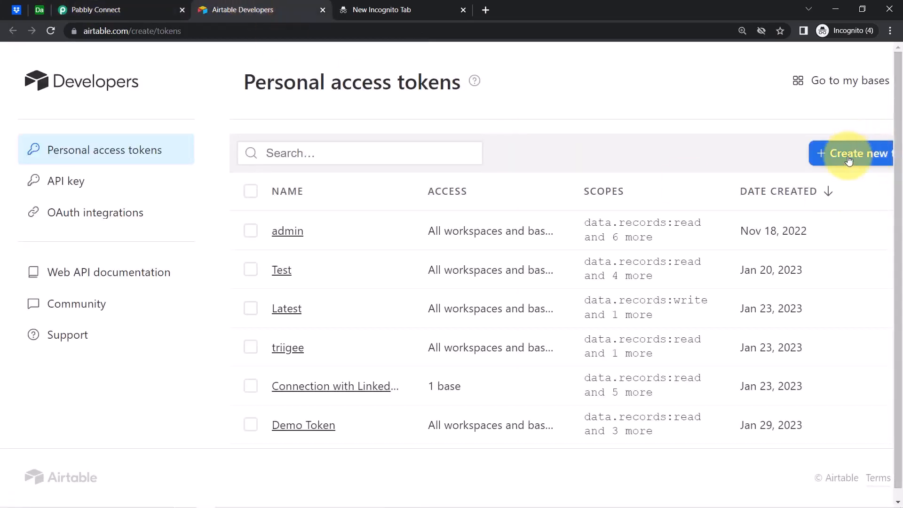
left_click(888, 152)
left_click(890, 31)
left_click(815, 126)
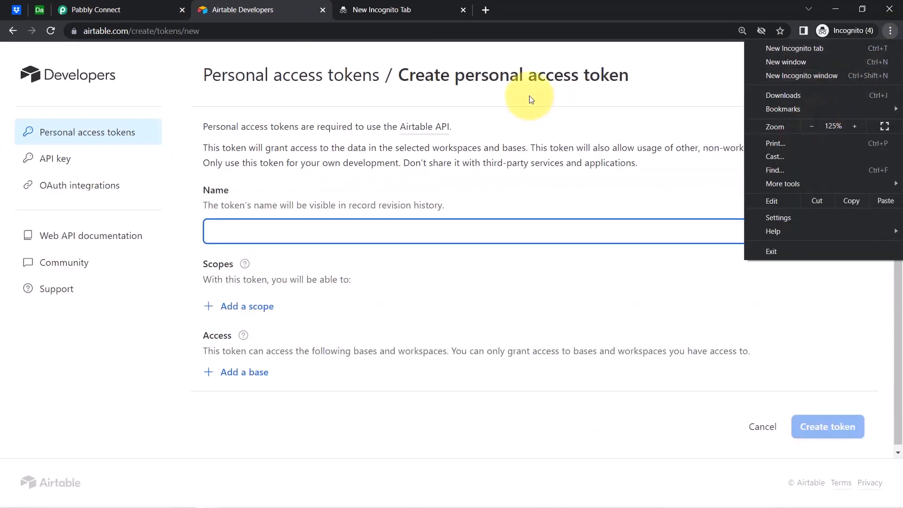
left_click(494, 97)
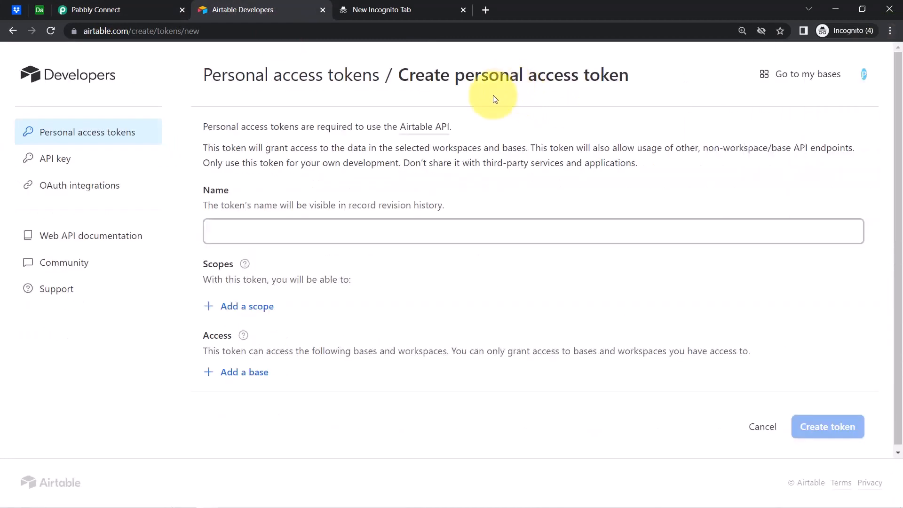
Name the token 'Dropbox Connection' and bring up the scope list.
left_click(210, 231)
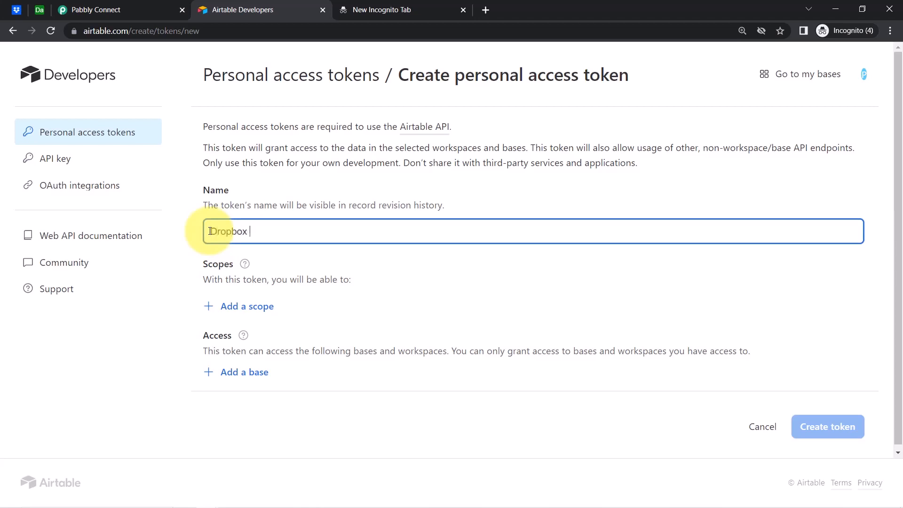
type("Dropbox Connection")
key("Tab")
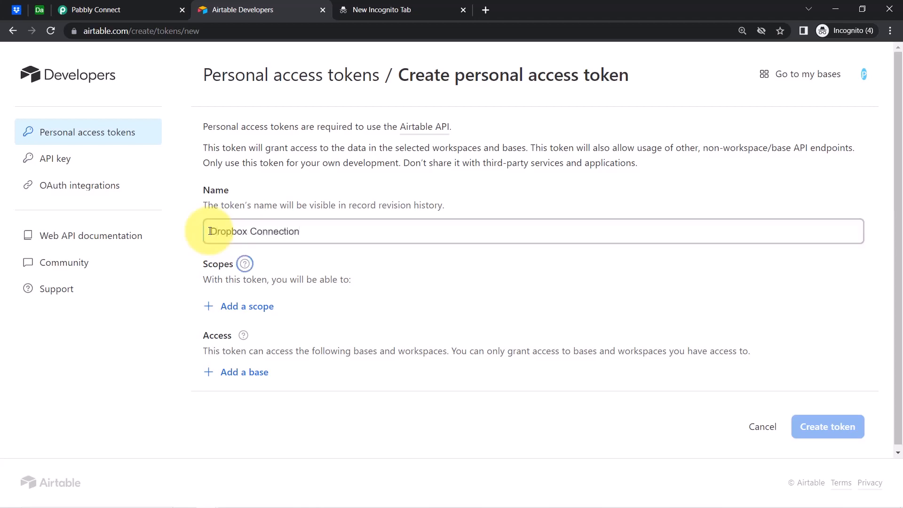
left_click(233, 312)
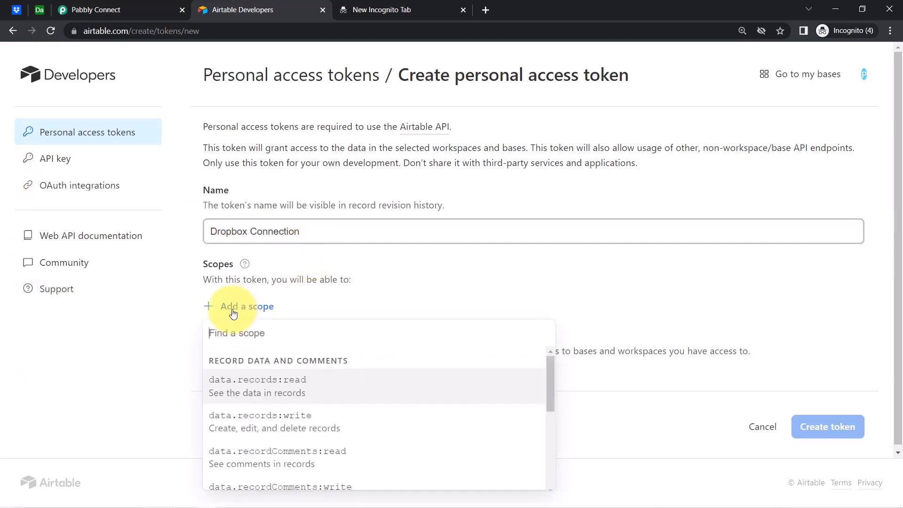
Check the required scopes listed in Pabbly's Airtable connection instructions.
left_click(141, 9)
left_click(654, 355)
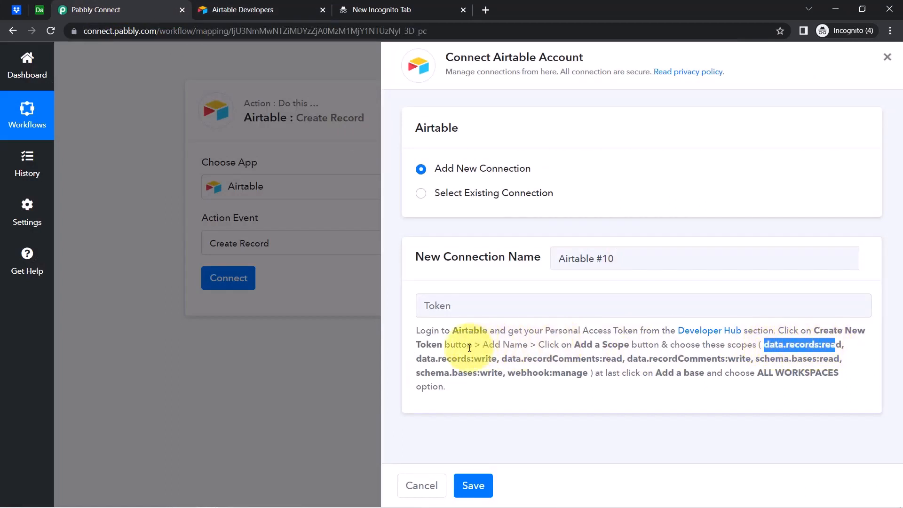
left_click_drag(438, 358, 714, 362)
left_click_drag(777, 359, 823, 359)
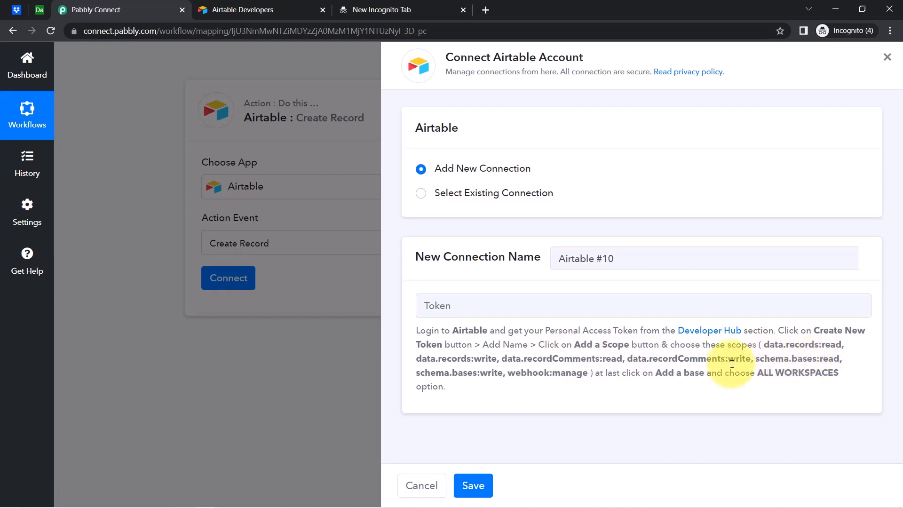
left_click_drag(436, 372, 449, 372)
left_click_drag(506, 372, 560, 374)
Add scopes data.records:read, data.records:write, data.recordComments:write, schema.bases:read and webhook:manage.
left_click(223, 8)
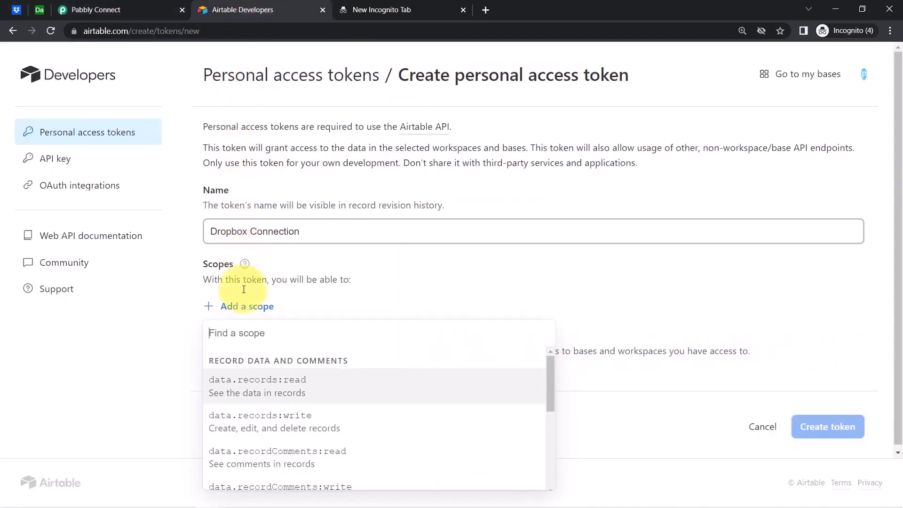
left_click(900, 236)
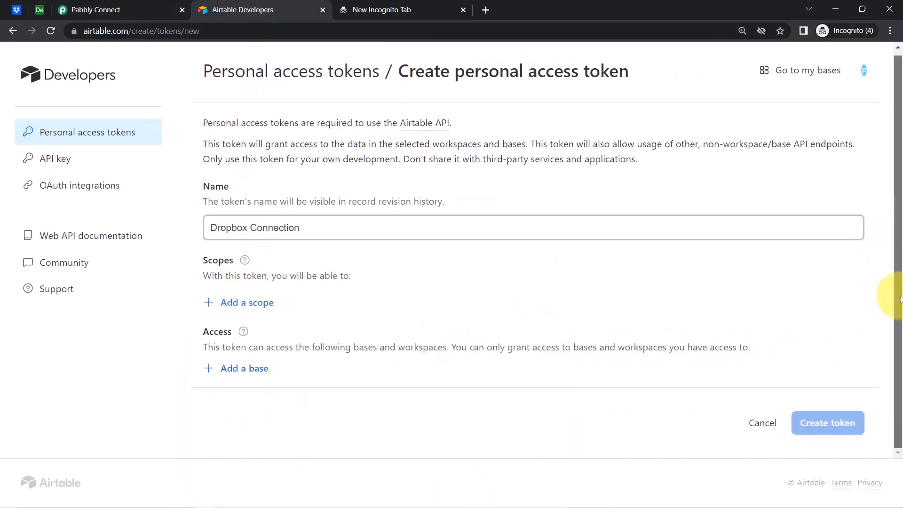
left_click(258, 303)
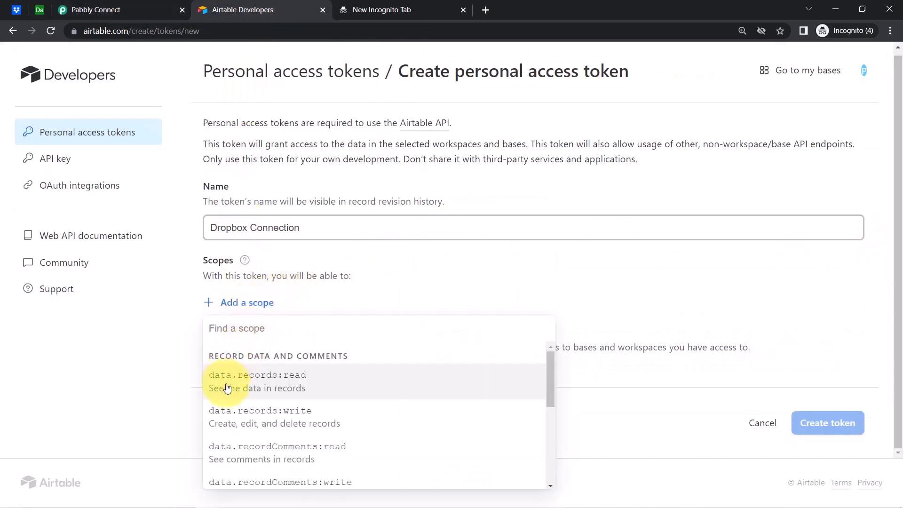
left_click(231, 391)
left_click(239, 339)
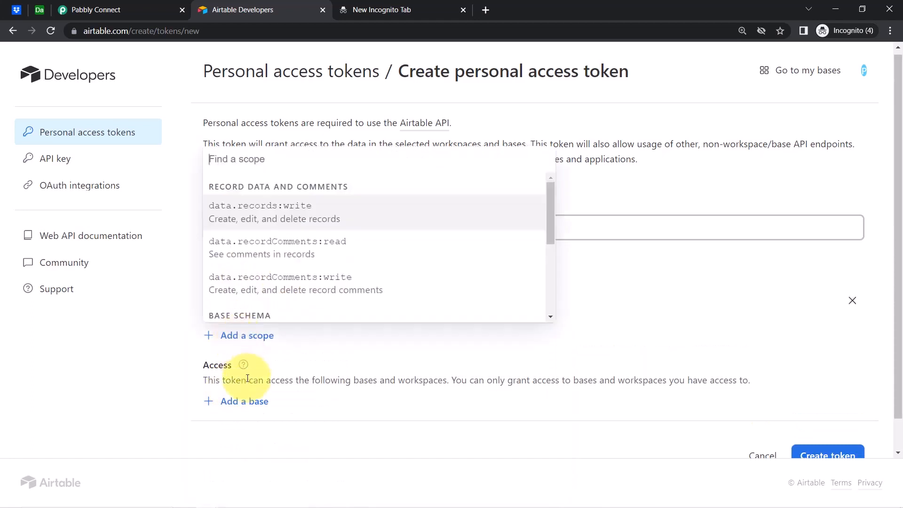
left_click(264, 221)
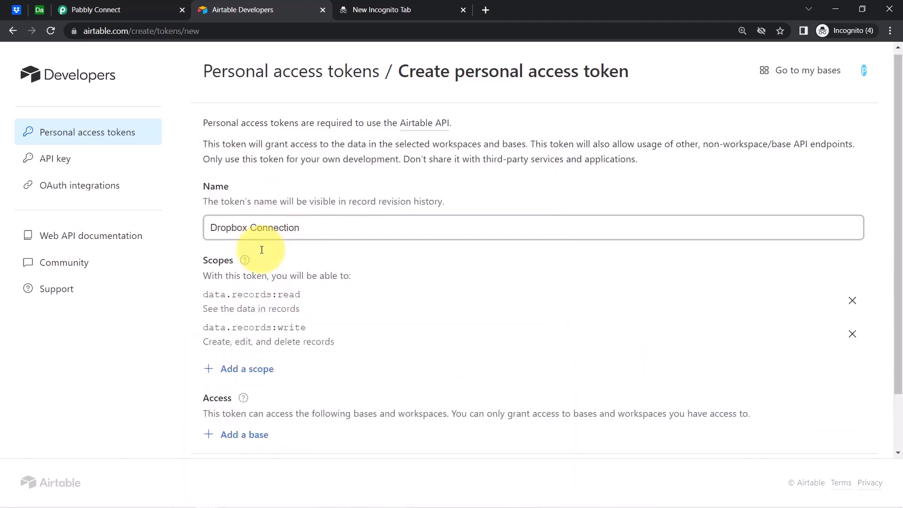
left_click(244, 367)
left_click(246, 286)
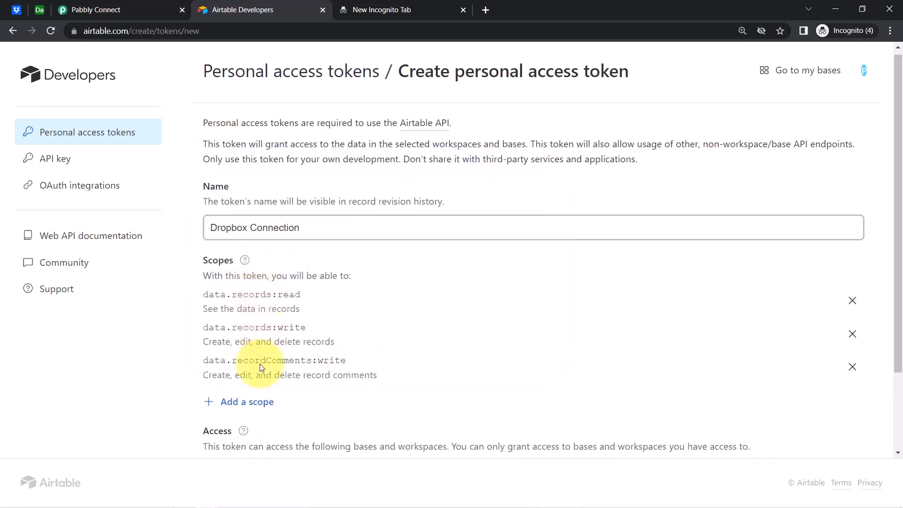
left_click(236, 403)
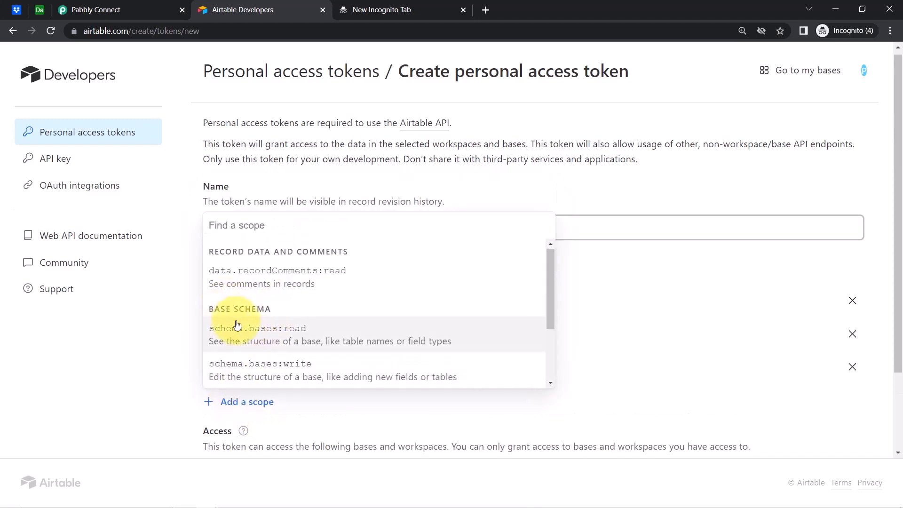
left_click(241, 331)
left_click(238, 436)
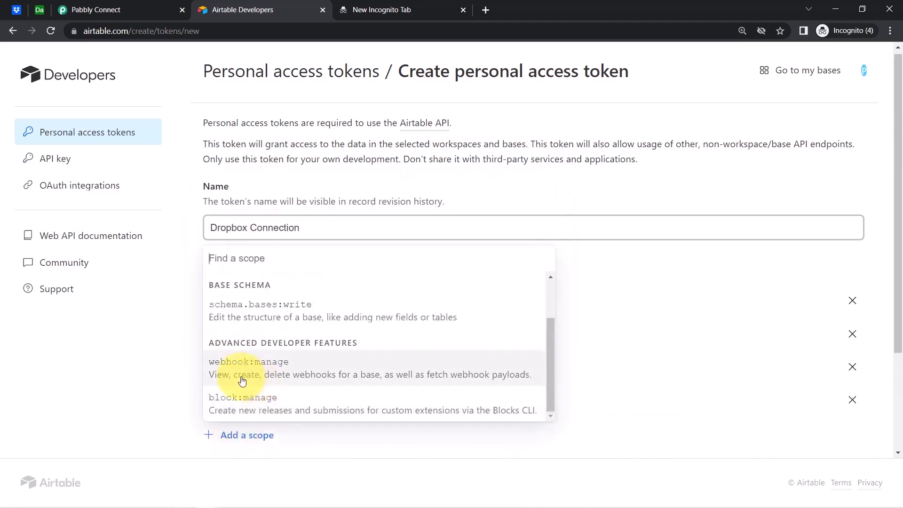
left_click(238, 375)
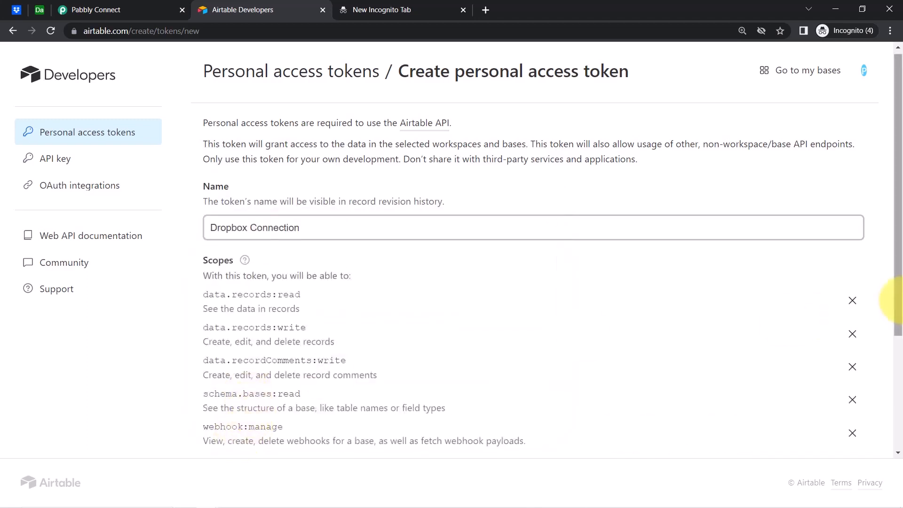
Add the data.recordComments:read and schema.bases:write scopes to the token.
left_click_drag(898, 301, 896, 439)
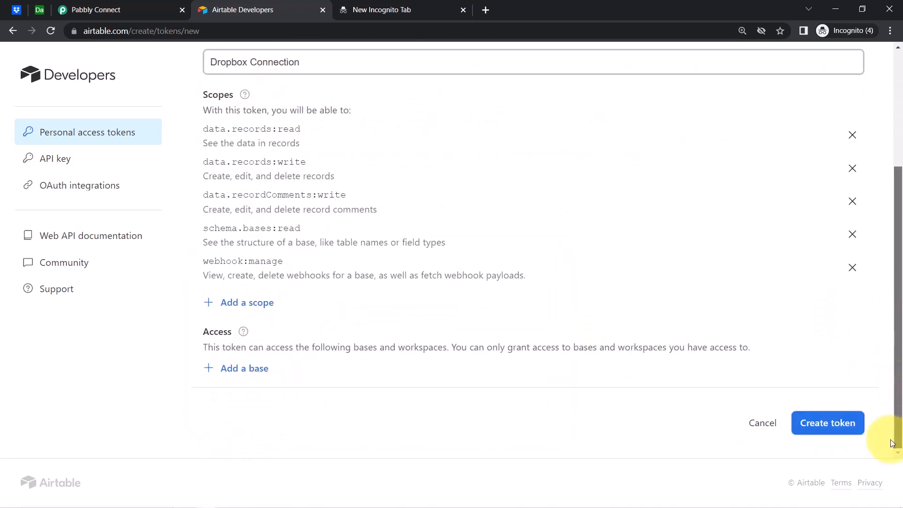
left_click(230, 303)
left_click(241, 376)
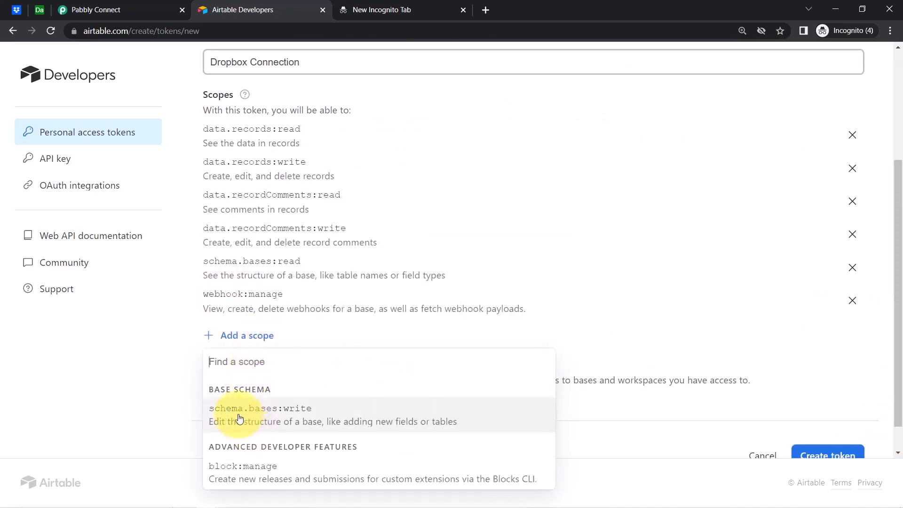
left_click(239, 418)
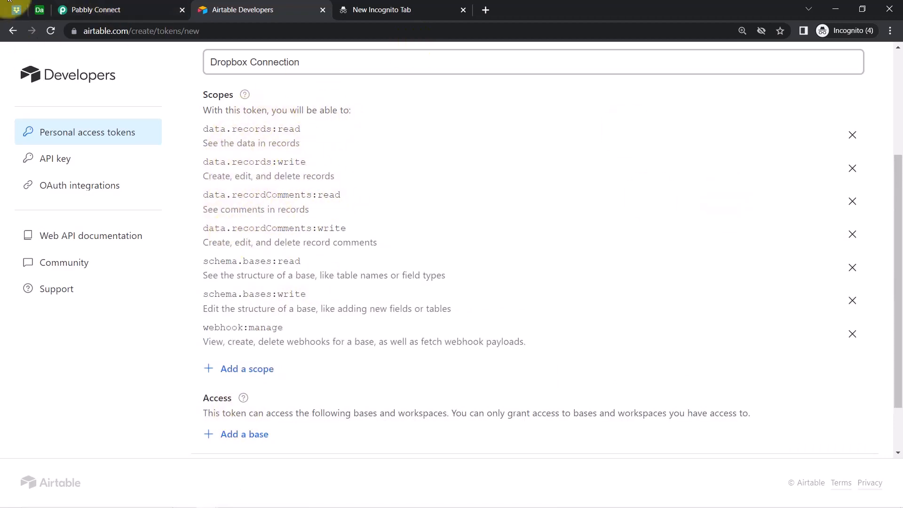
left_click(84, 9)
Note the all-workspaces requirement and open the token's base access list.
left_click(740, 368)
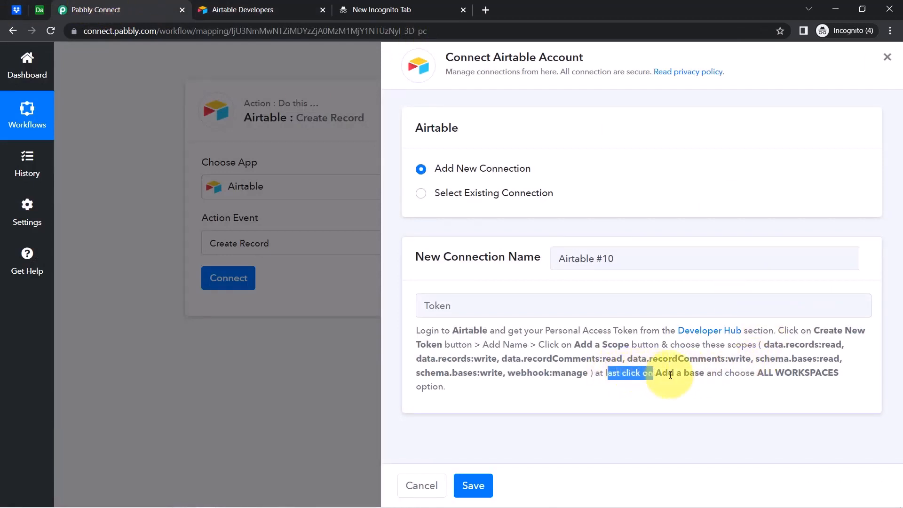
left_click_drag(708, 376, 731, 399)
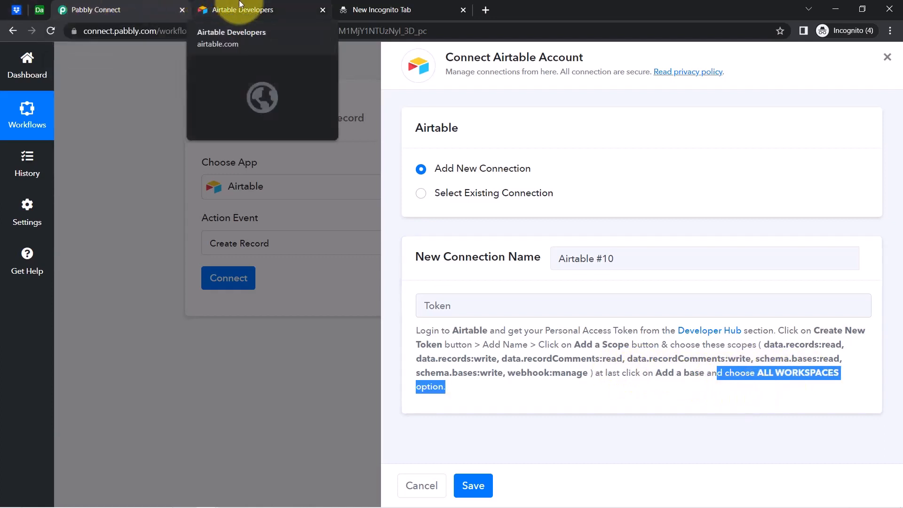
left_click(226, 10)
left_click(240, 438)
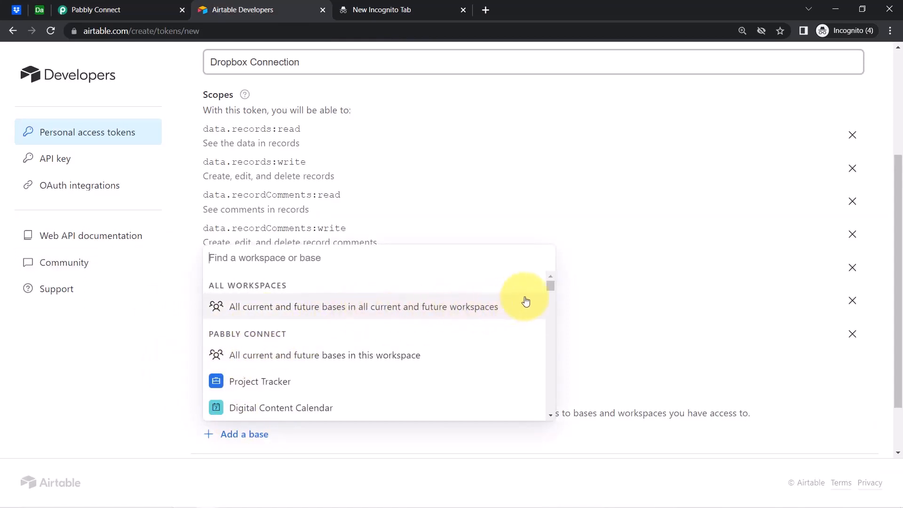
left_click_drag(552, 290, 543, 266)
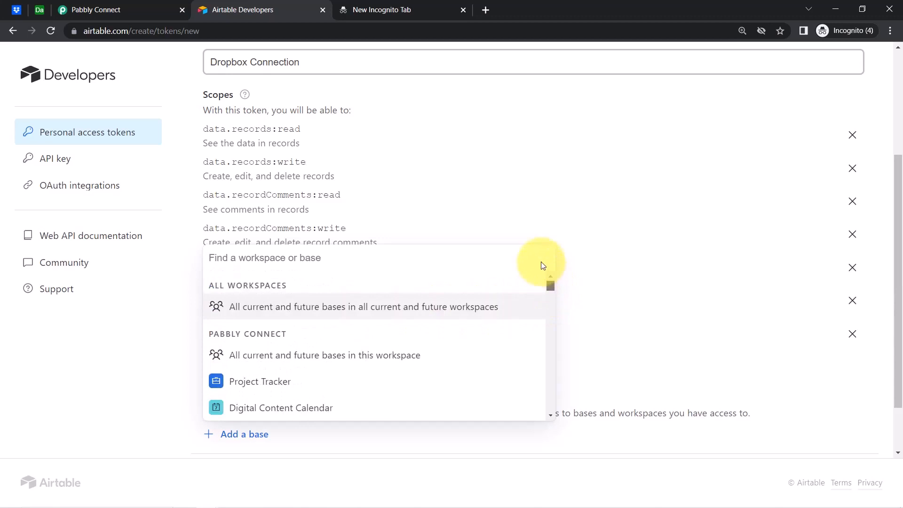
Grant the token access to all current and future bases in all workspaces.
left_click(141, 9)
left_click_drag(755, 372, 835, 366)
left_click(775, 375)
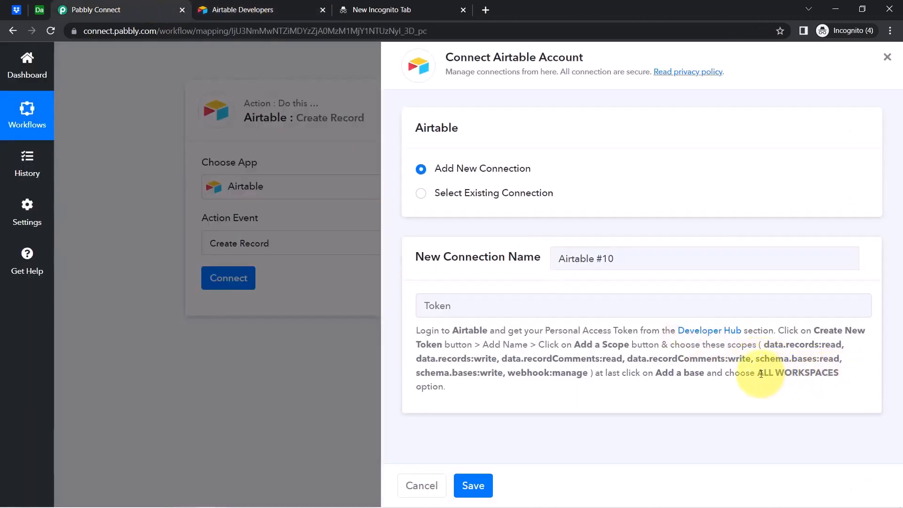
left_click_drag(760, 374, 812, 374)
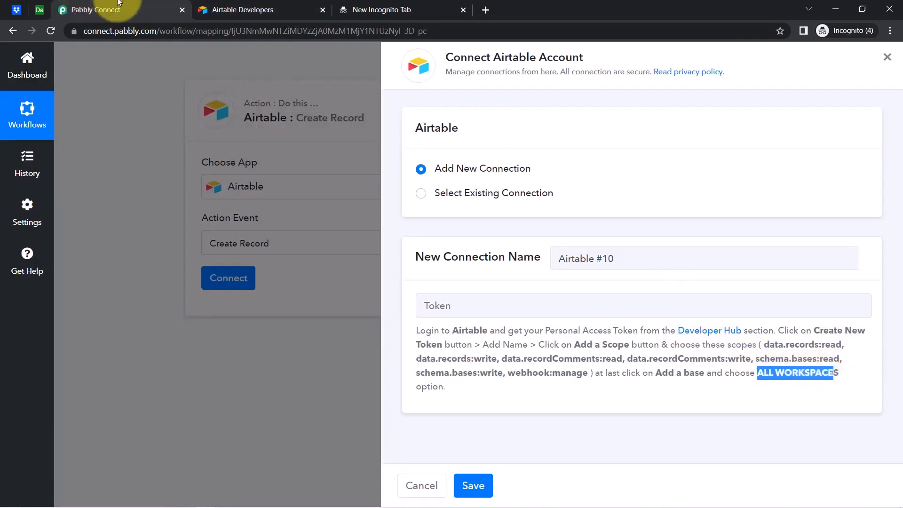
left_click(232, 9)
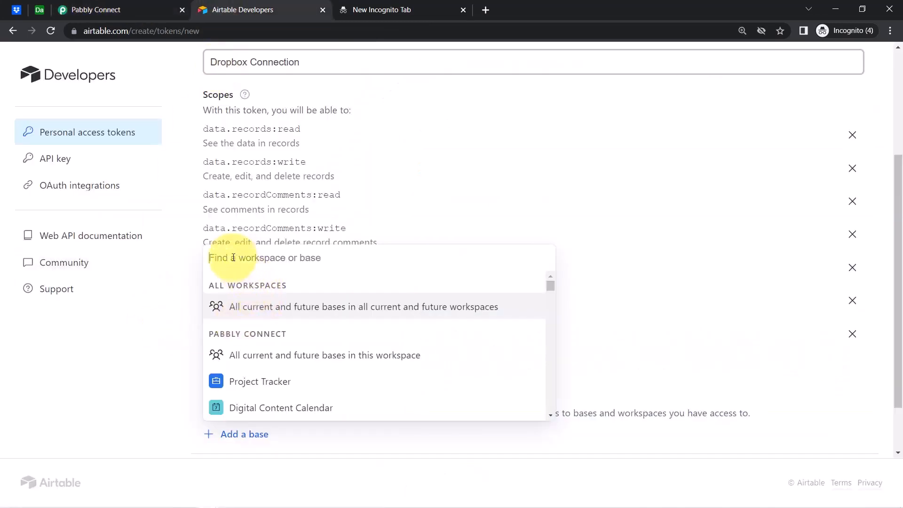
type("ALL WORKSPACE")
key("ctrl+a")
key("BackSpace")
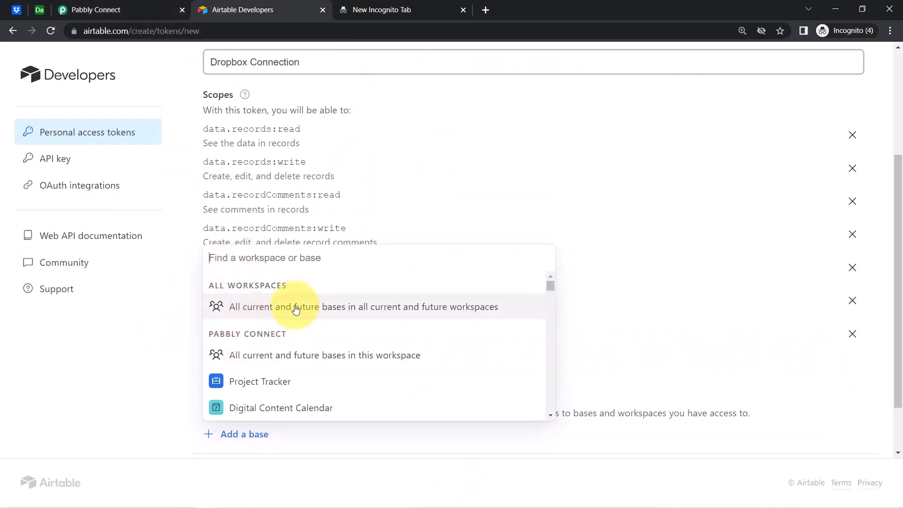
left_click(239, 301)
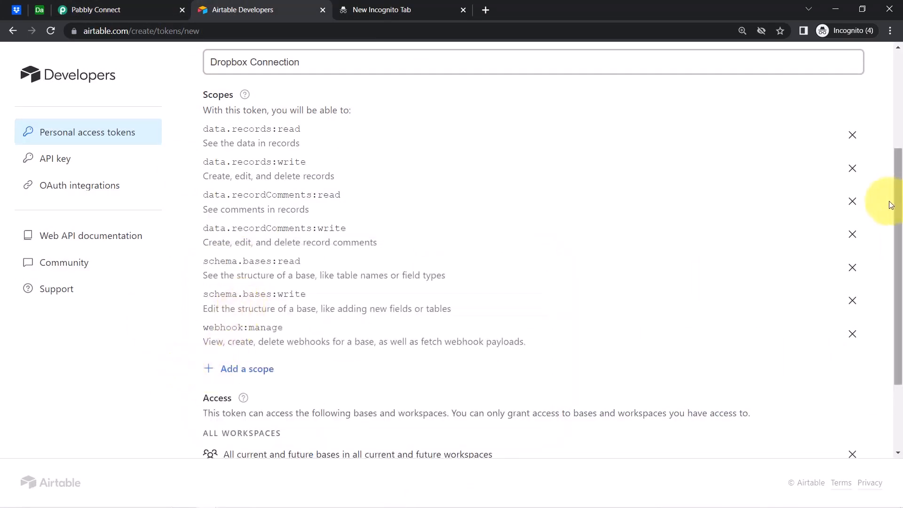
Create the token, copy it, and paste it into Pabbly's connection form.
scroll(901, 210, "down", 3)
left_click(823, 427)
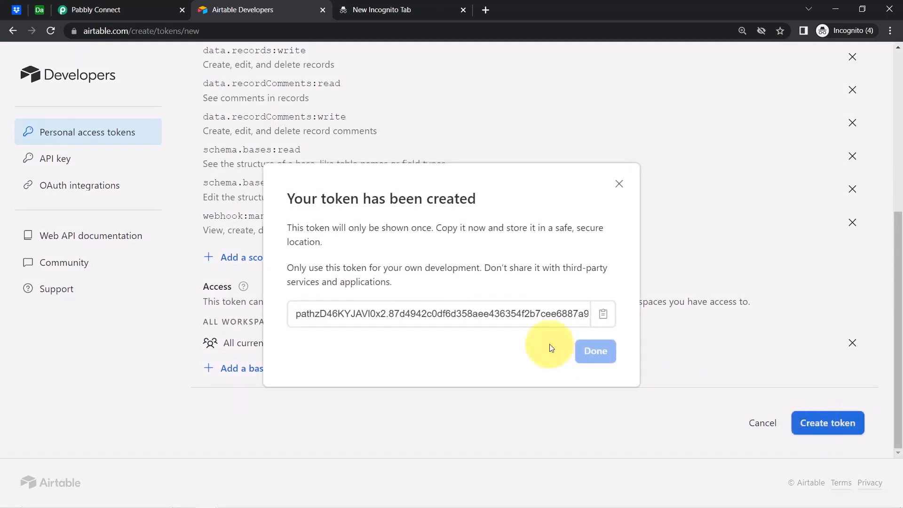
left_click(603, 314)
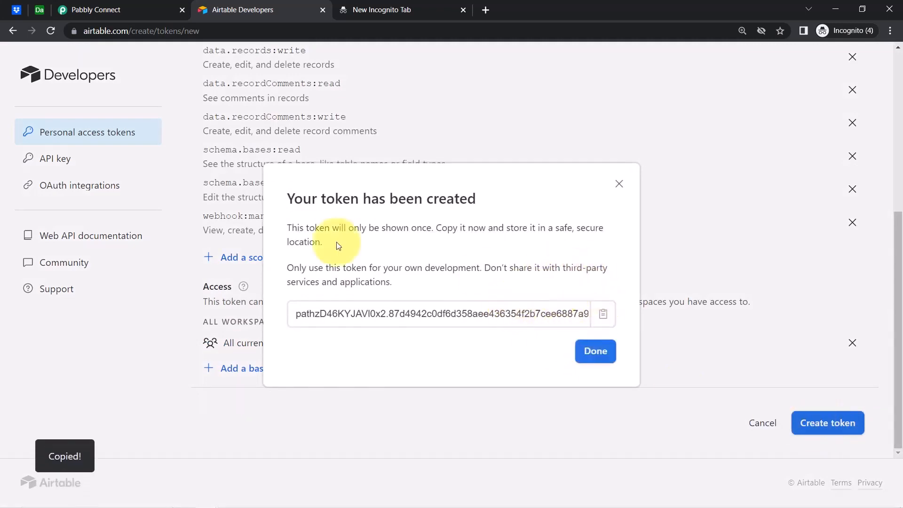
left_click(97, 10)
key("ctrl+v")
Save the new Airtable connection and check the Base Id list.
left_click(470, 489)
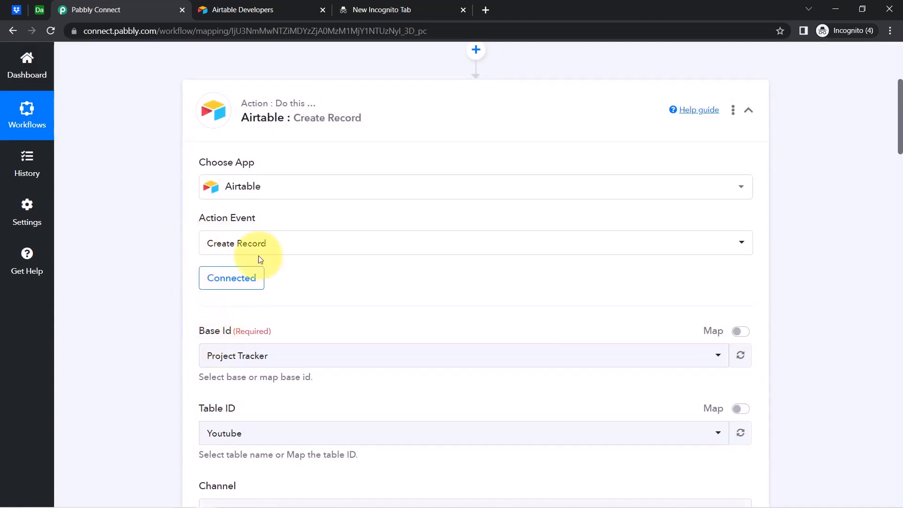
left_click_drag(206, 332, 273, 332)
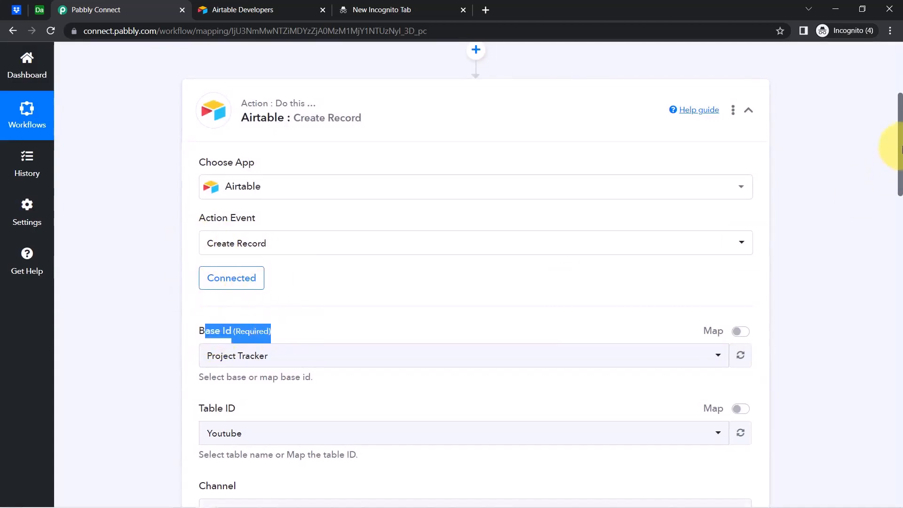
scroll(901, 150, "down", 3)
left_click(249, 200)
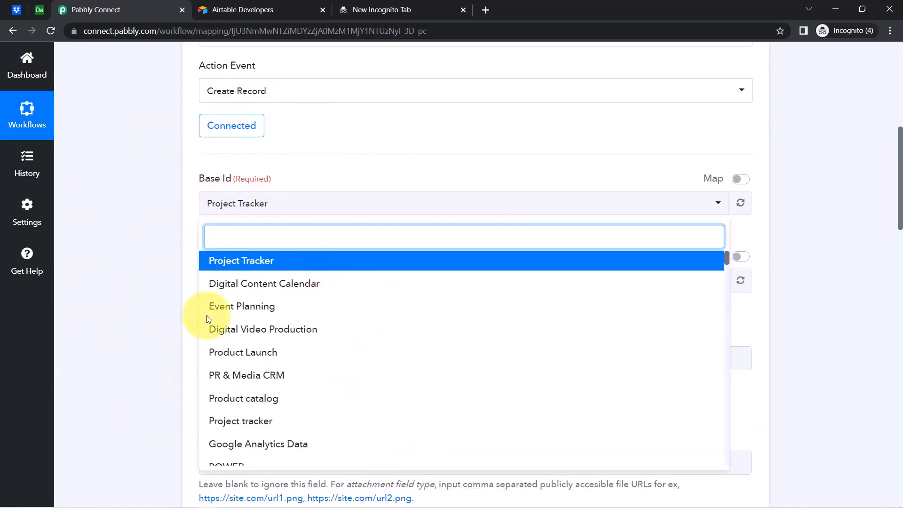
left_click(166, 162)
Close the Airtable Developers and incognito tabs and show the Airtable base tab.
left_click(263, 9)
left_click(322, 9)
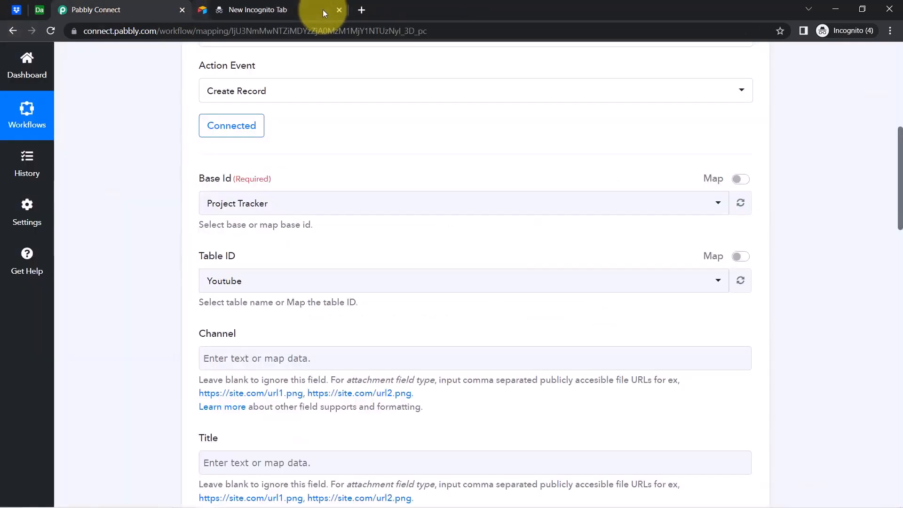
left_click(323, 9)
left_click(39, 9)
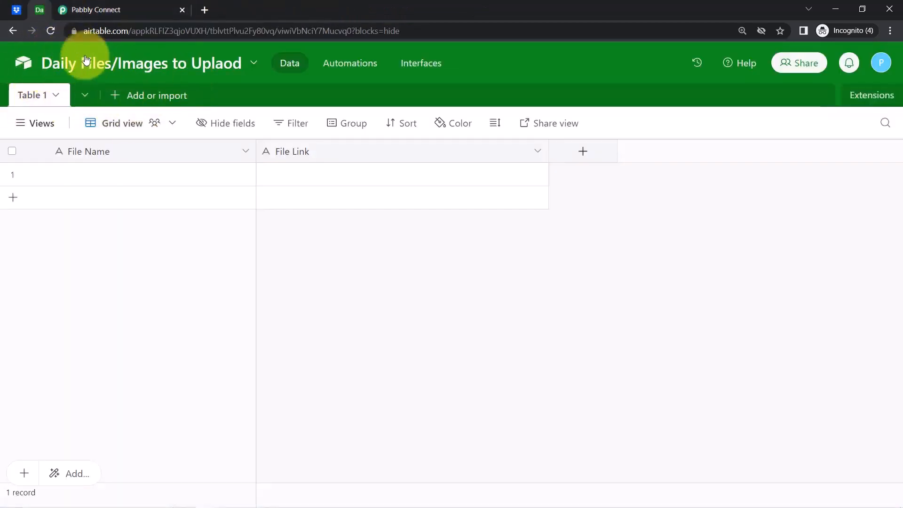
Search 'dai' and pick the 'Daily Files/Images to Uplaod' base, then view it in Airtable.
left_click(78, 6)
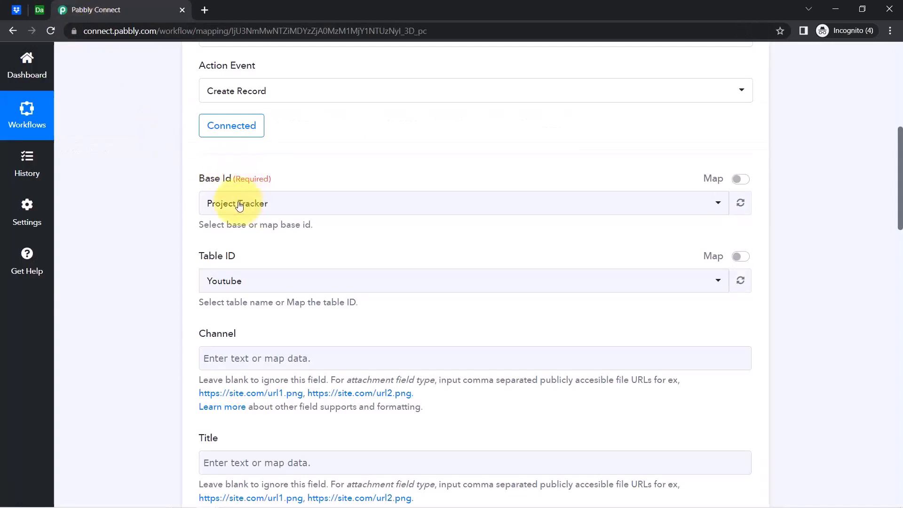
left_click(216, 203)
type("daily")
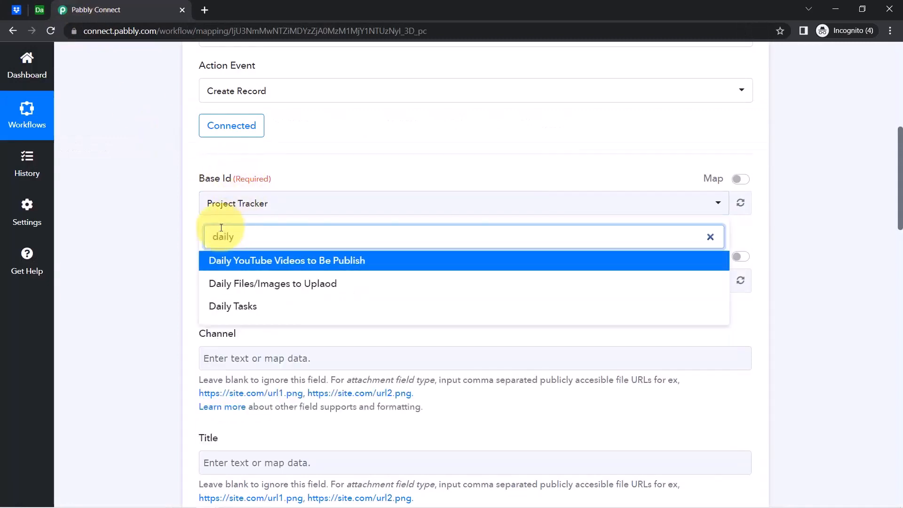
left_click(216, 284)
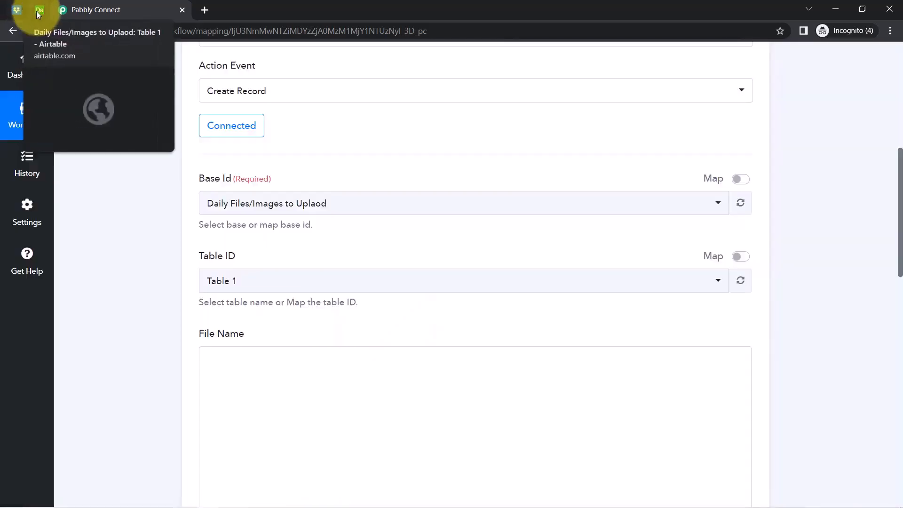
left_click(37, 9)
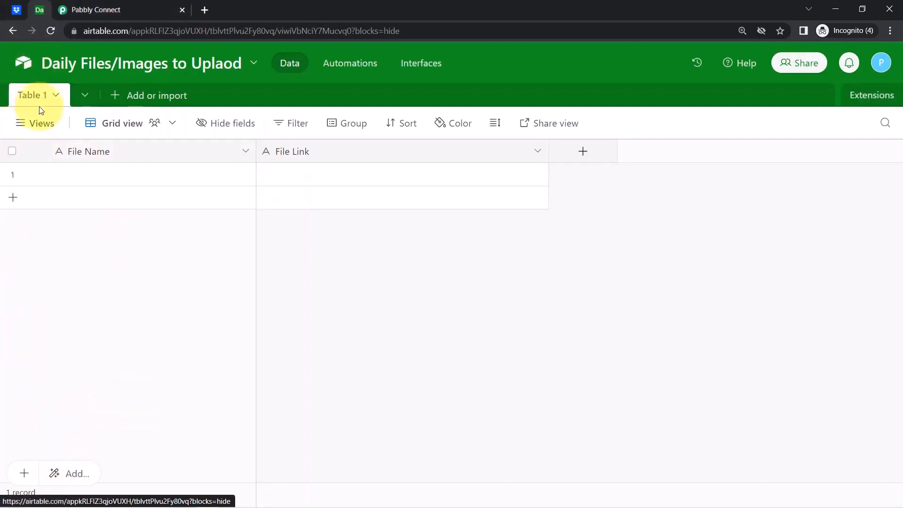
Compare Airtable's columns with the File Name and File Link fields and expand the Dropbox trigger data.
left_click(103, 7)
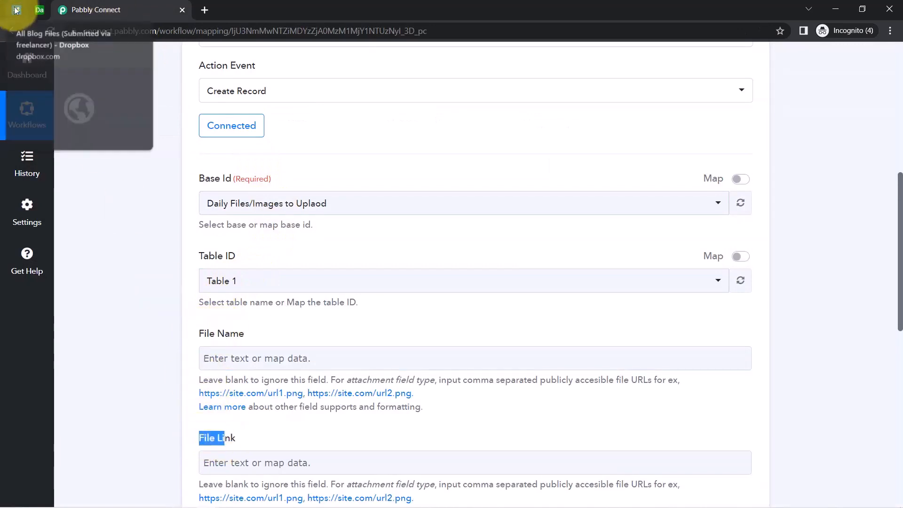
left_click(39, 10)
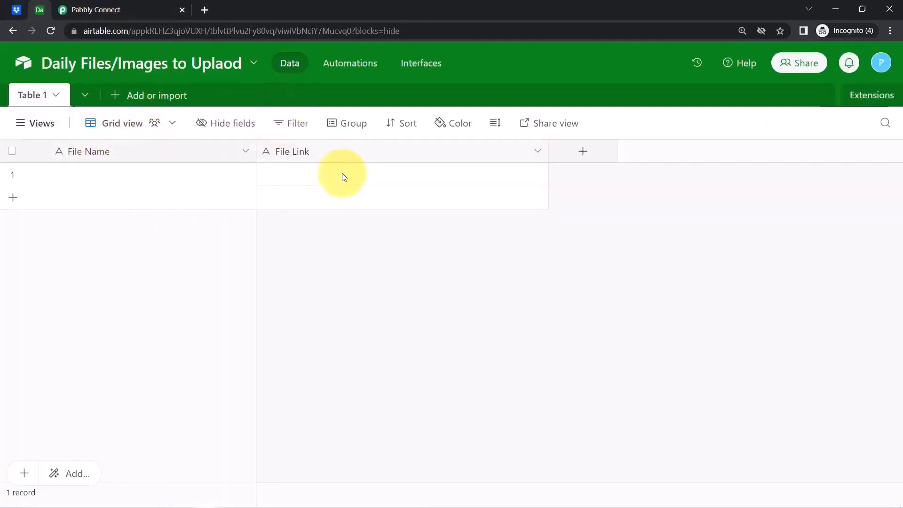
left_click(86, 5)
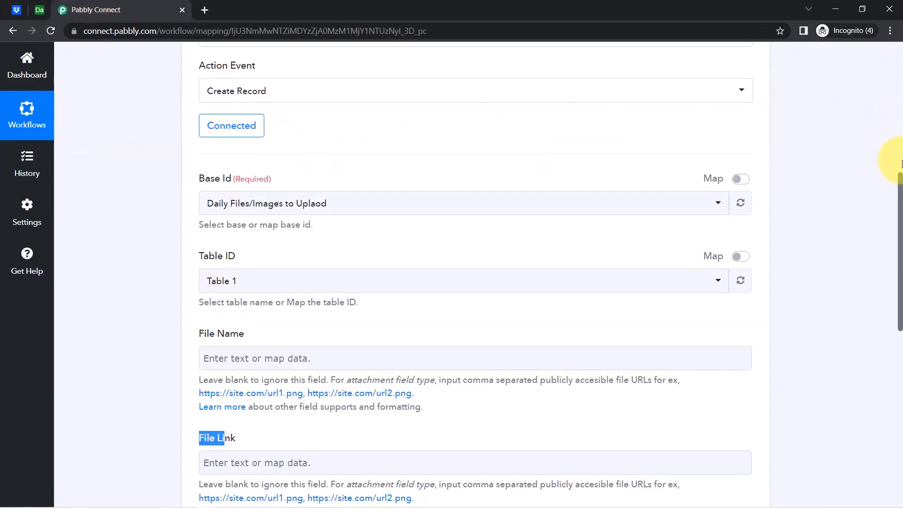
left_click_drag(901, 184, 899, 215)
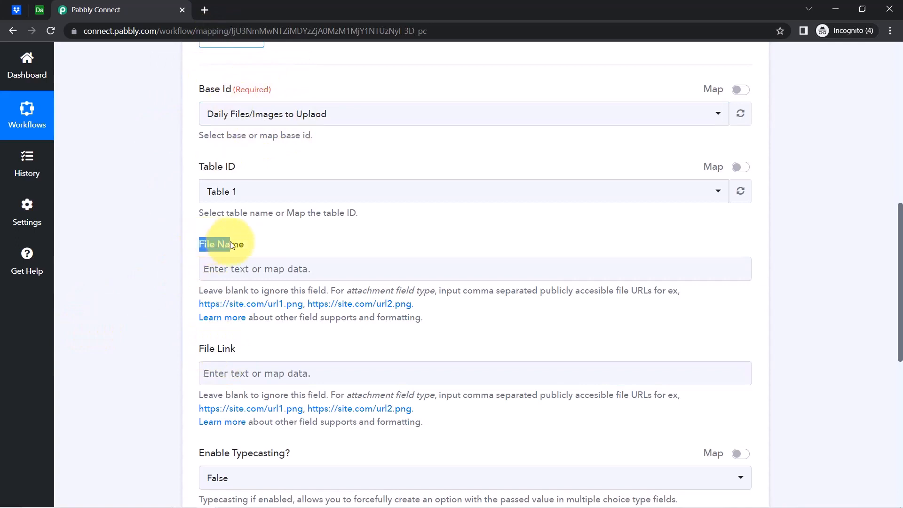
left_click_drag(200, 348, 236, 349)
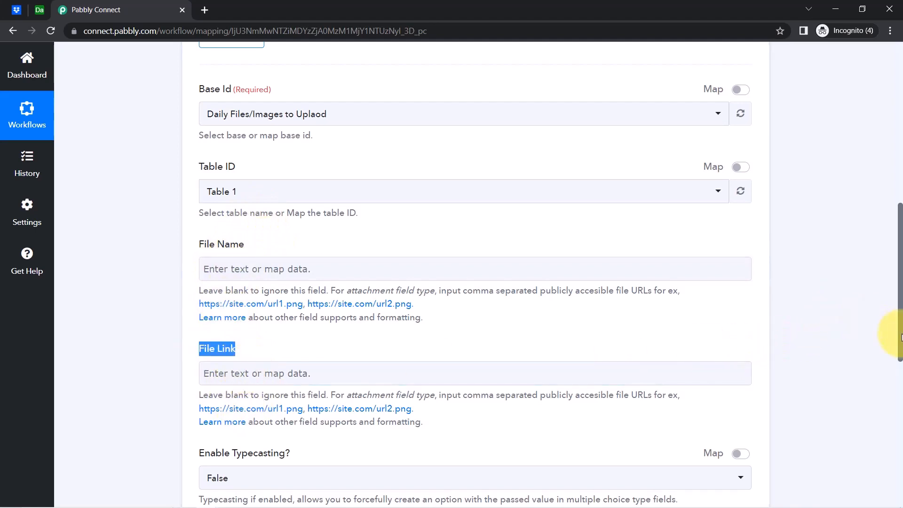
left_click_drag(900, 320, 900, 244)
left_click(238, 228)
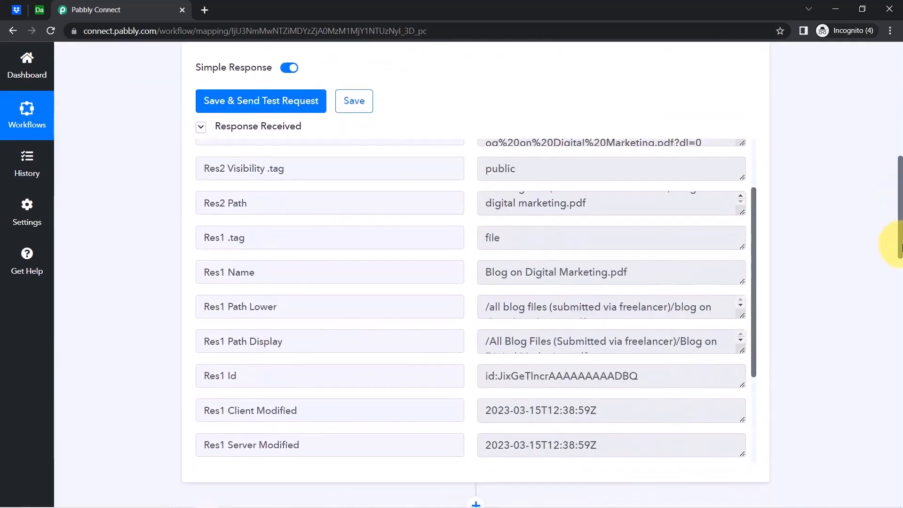
left_click_drag(899, 210, 863, 414)
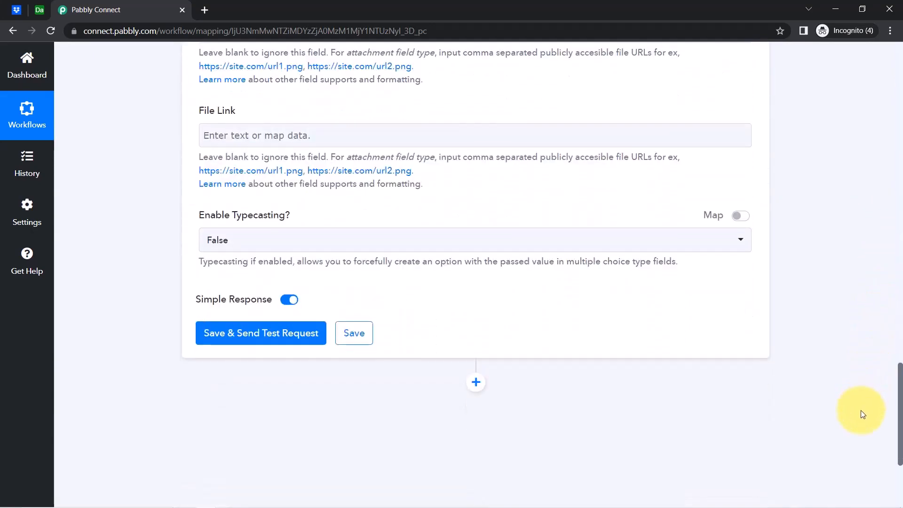
Map the Dropbox Res3 Shareable Link into the File Link field.
left_click(214, 126)
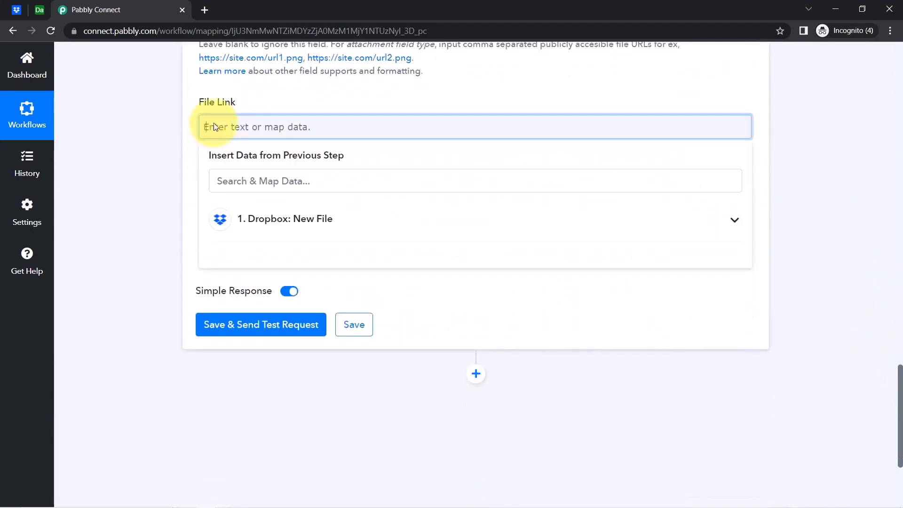
left_click(273, 208)
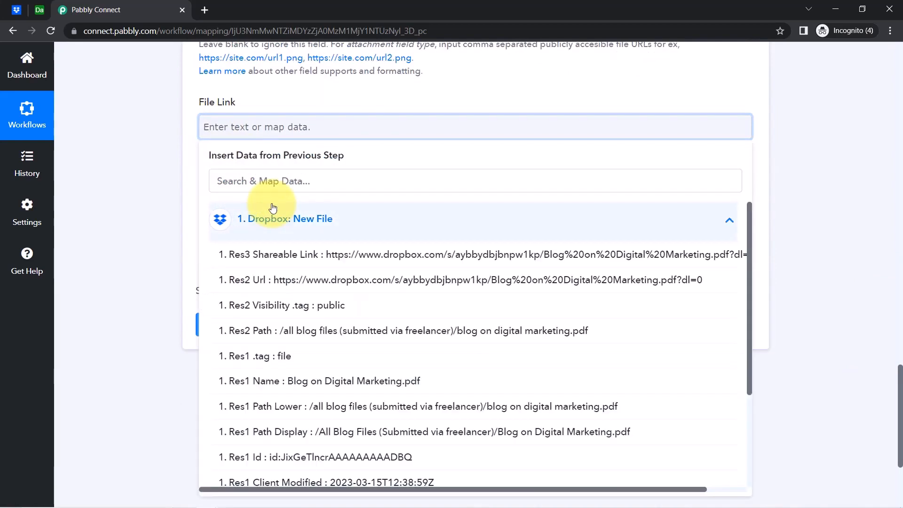
left_click(303, 254)
left_click(178, 169)
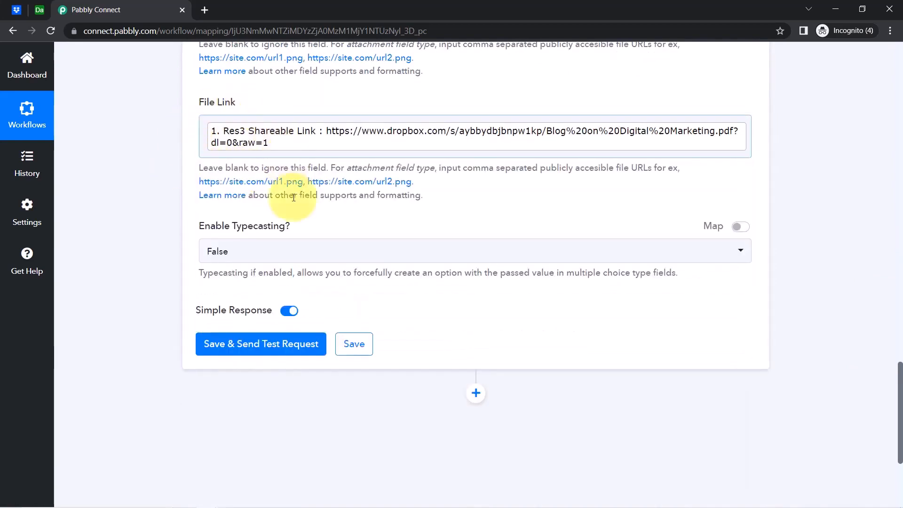
left_click_drag(900, 394, 886, 363)
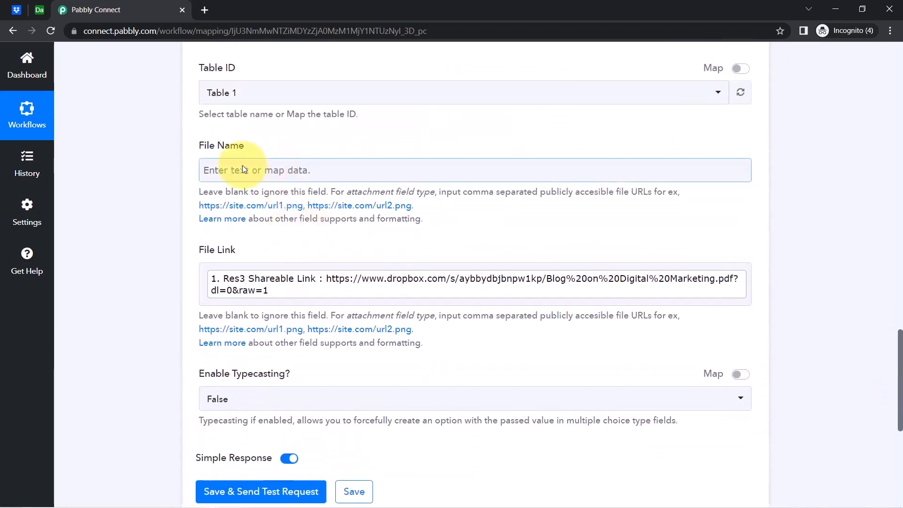
Map the Dropbox Res1 Name into the File Name field.
left_click(249, 164)
left_click(239, 262)
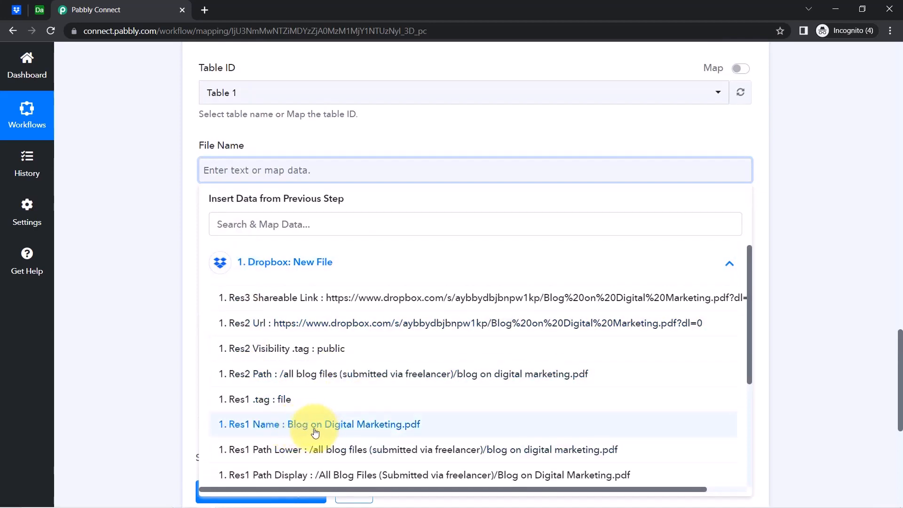
left_click(332, 426)
left_click(145, 234)
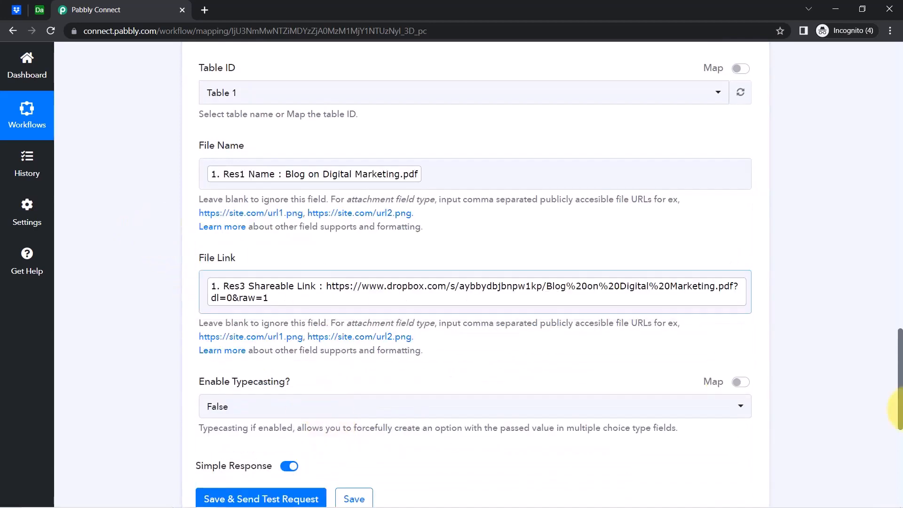
left_click_drag(901, 385, 900, 373)
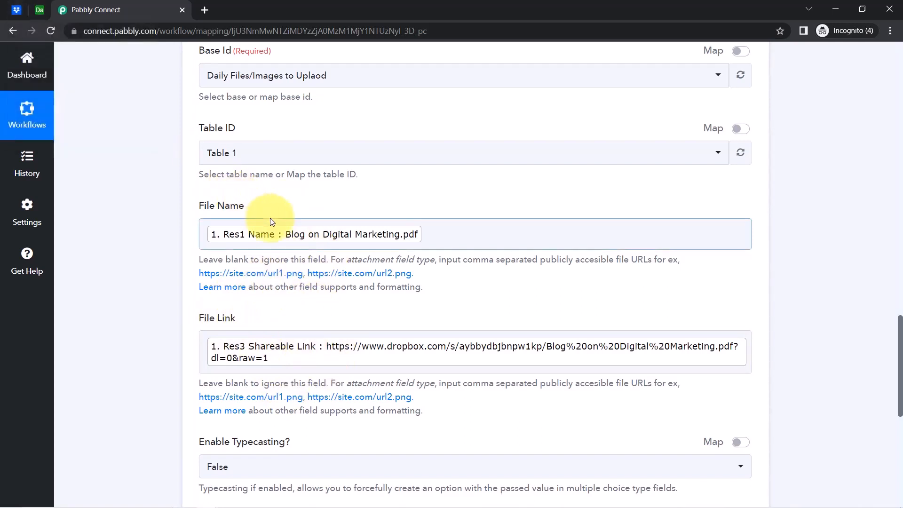
Dismiss Dropbox's '2 of 2 uploads complete' panel and return to the Pabbly mapping form.
left_click(16, 11)
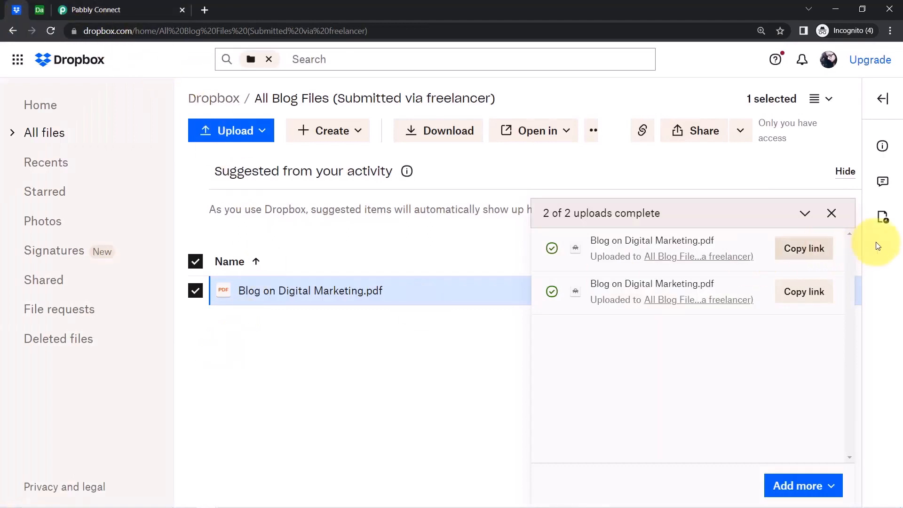
left_click(831, 214)
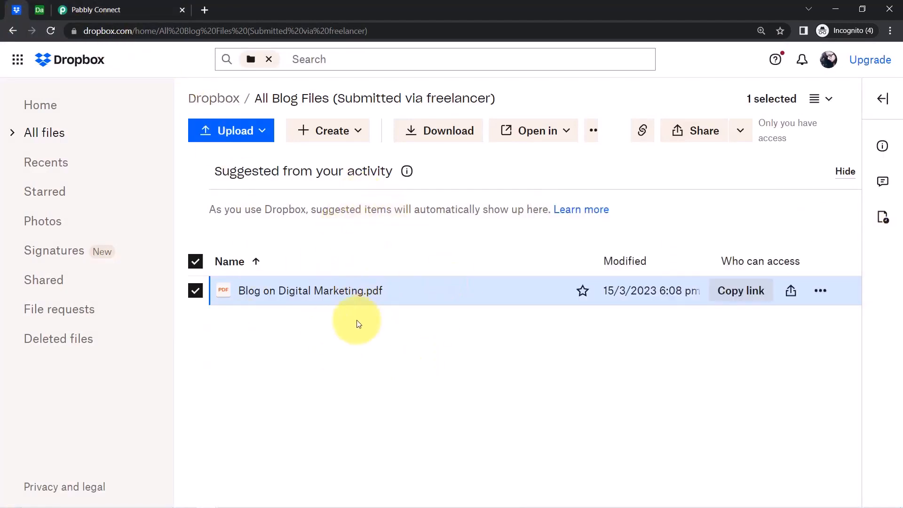
left_click(100, 10)
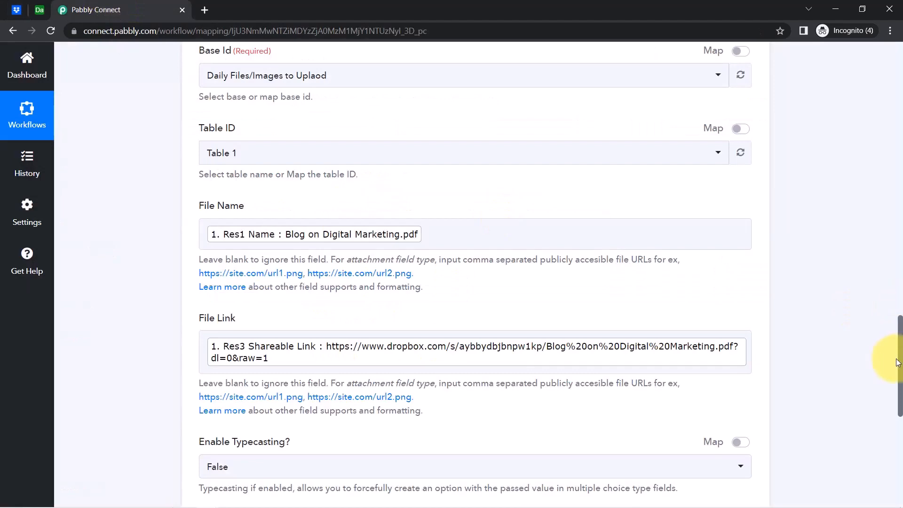
left_click_drag(901, 363, 870, 389)
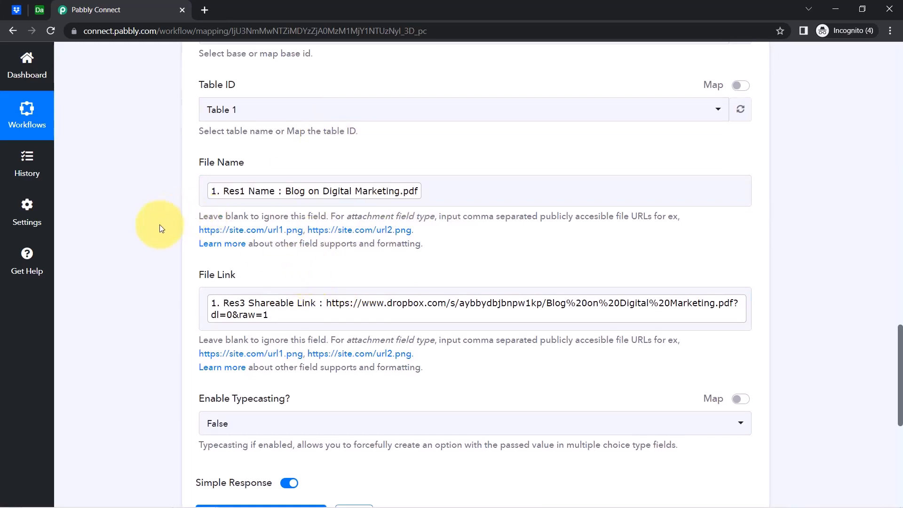
scroll(900, 344, "down", 5)
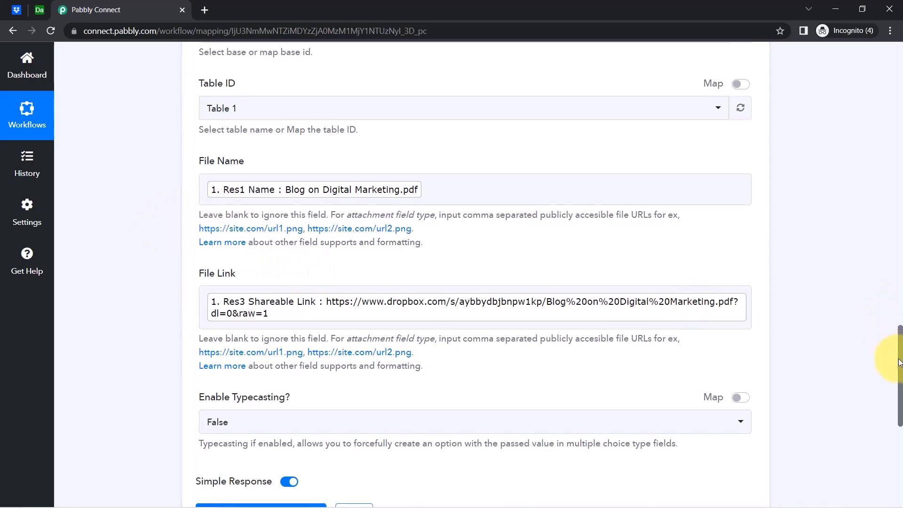
Send a test request, then delete the empty first Airtable record, leaving the Blog on Digital Marketing.pdf record.
left_click(234, 262)
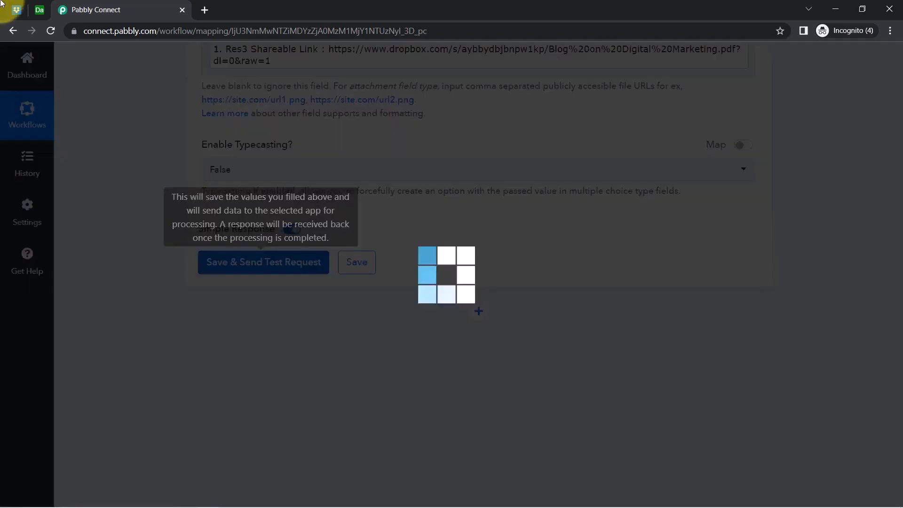
left_click(39, 9)
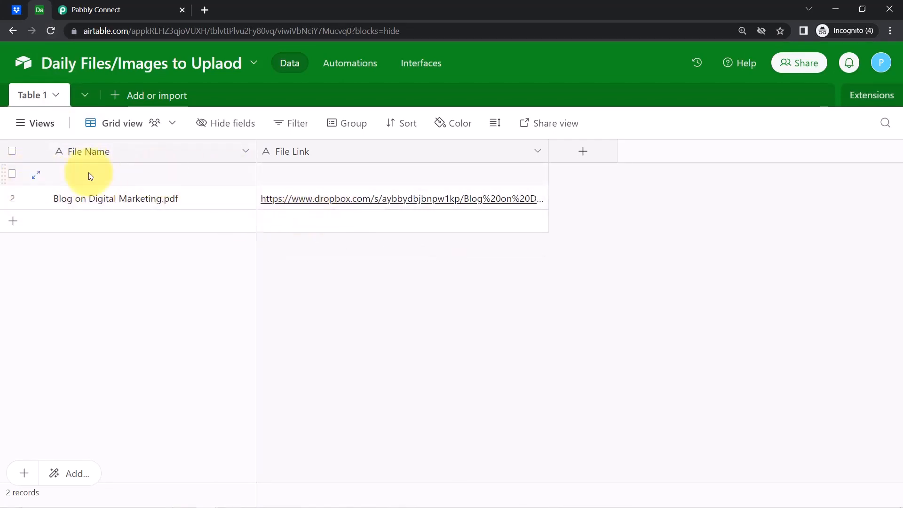
right_click(13, 178)
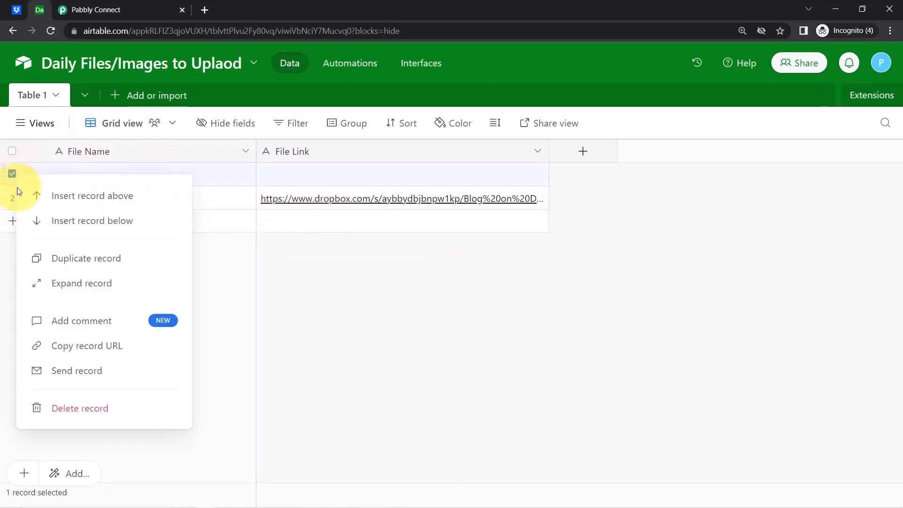
left_click(77, 408)
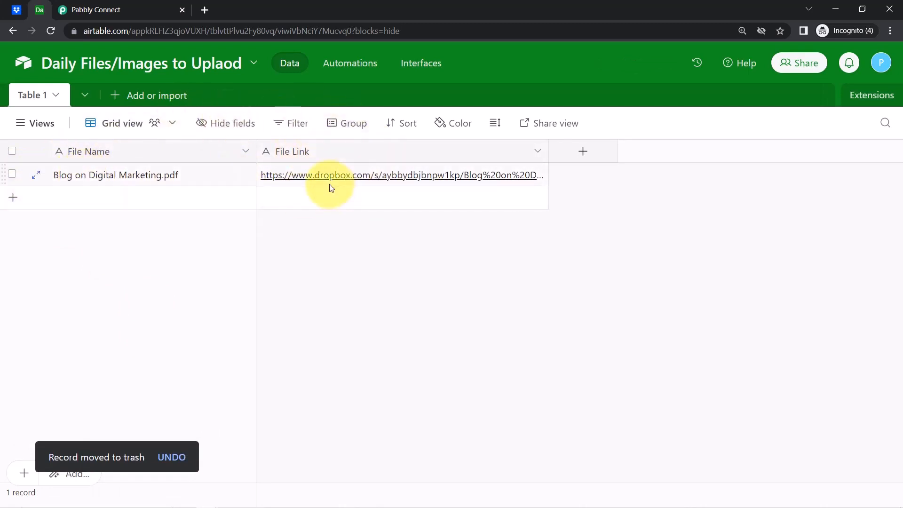
left_click(16, 9)
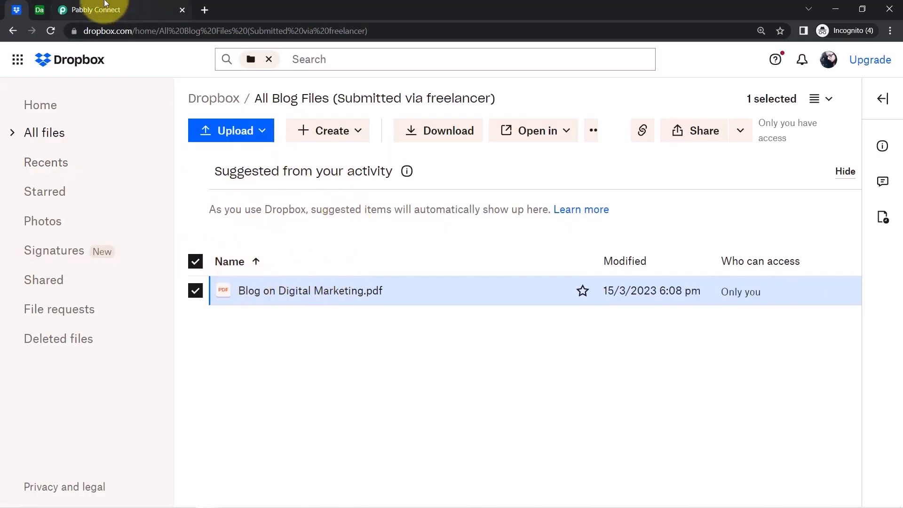
left_click(39, 9)
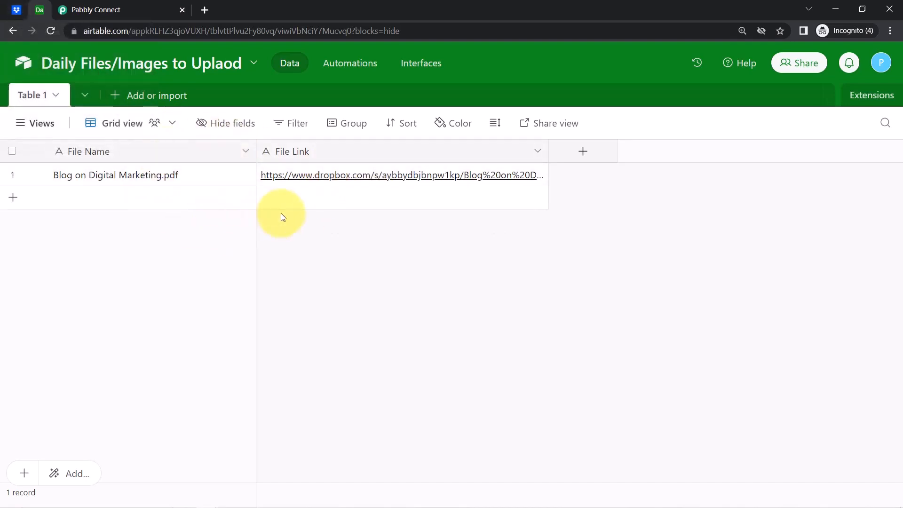
Review the workflow's test response showing the created Blog on Digital Marketing.pdf record.
left_click(89, 9)
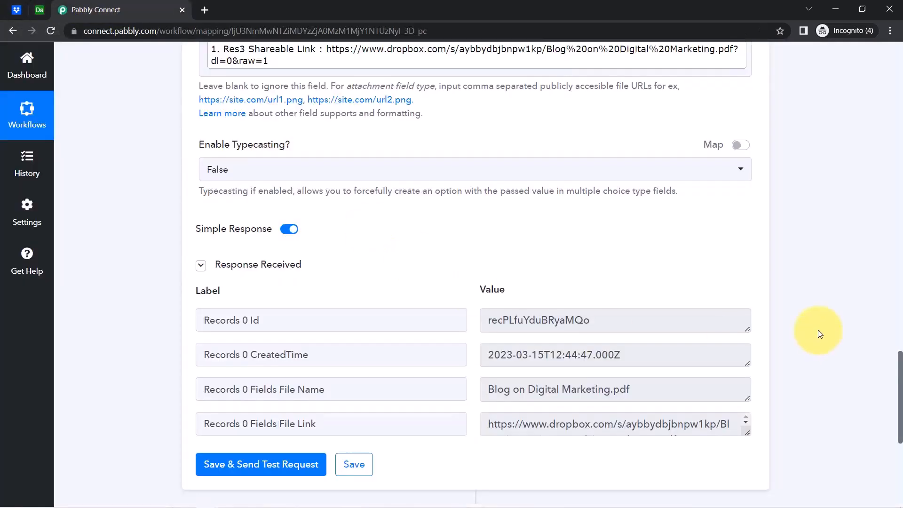
left_click_drag(901, 407, 879, 71)
mouse_move(607, 228)
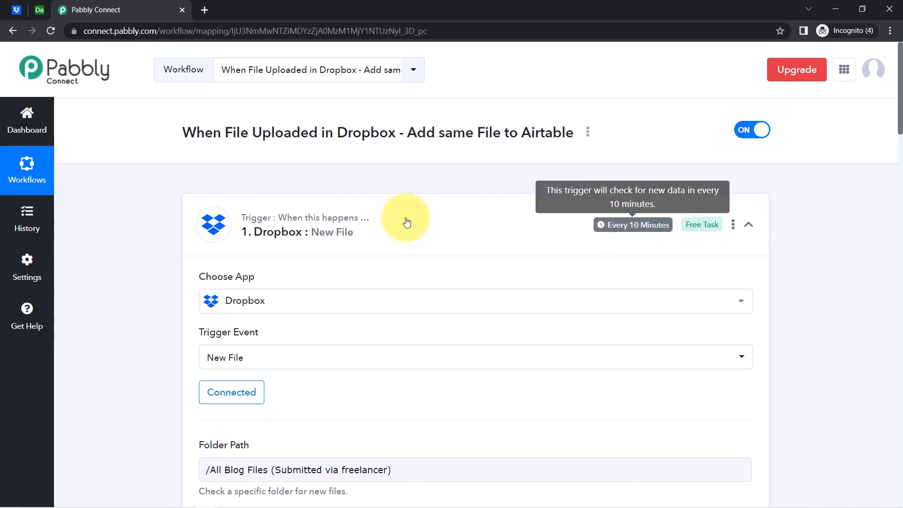
Collapse the Dropbox trigger and Airtable Create Record steps.
left_click(322, 229)
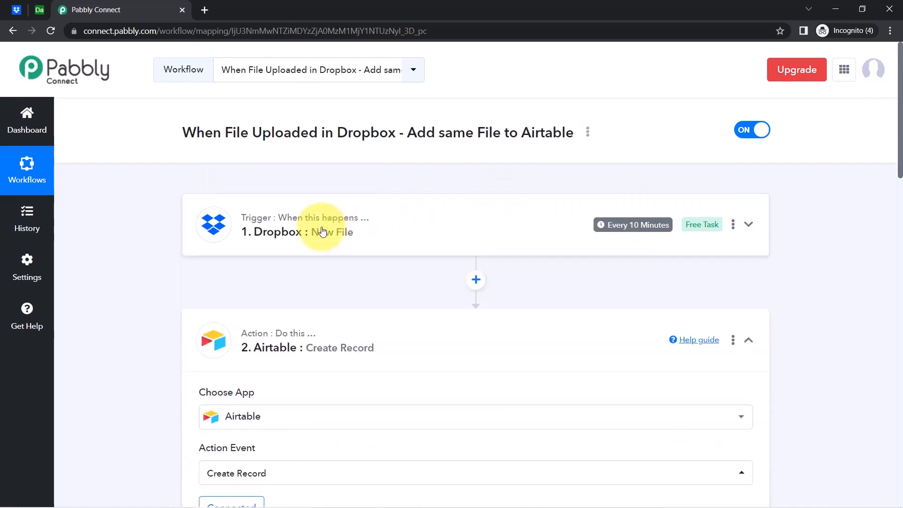
left_click(362, 346)
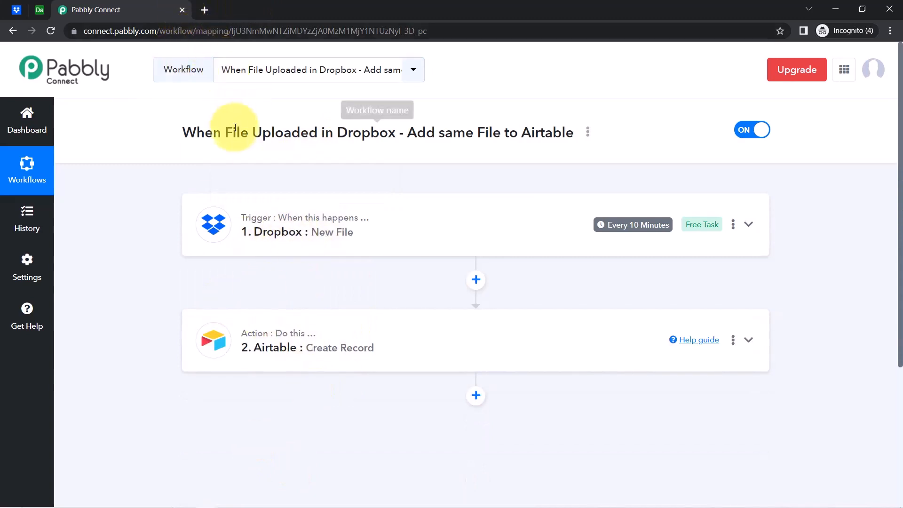
left_click_drag(197, 133, 570, 135)
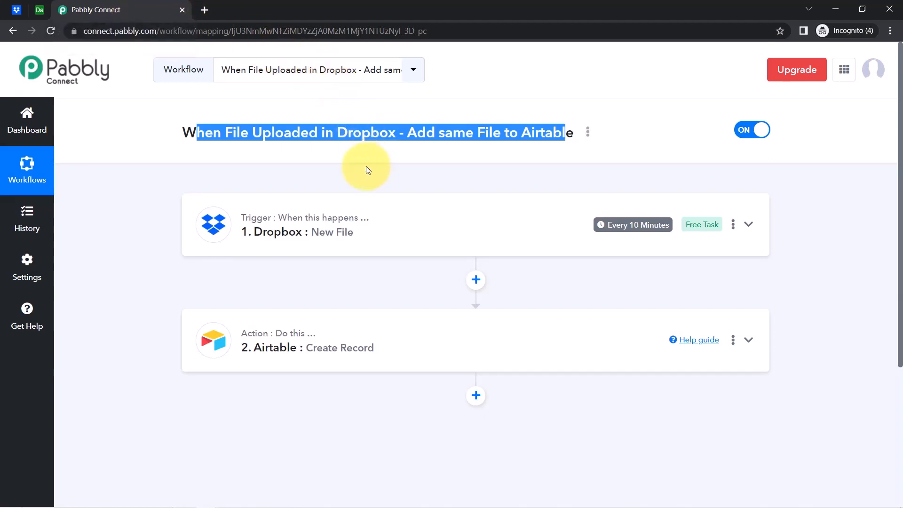
left_click(274, 134)
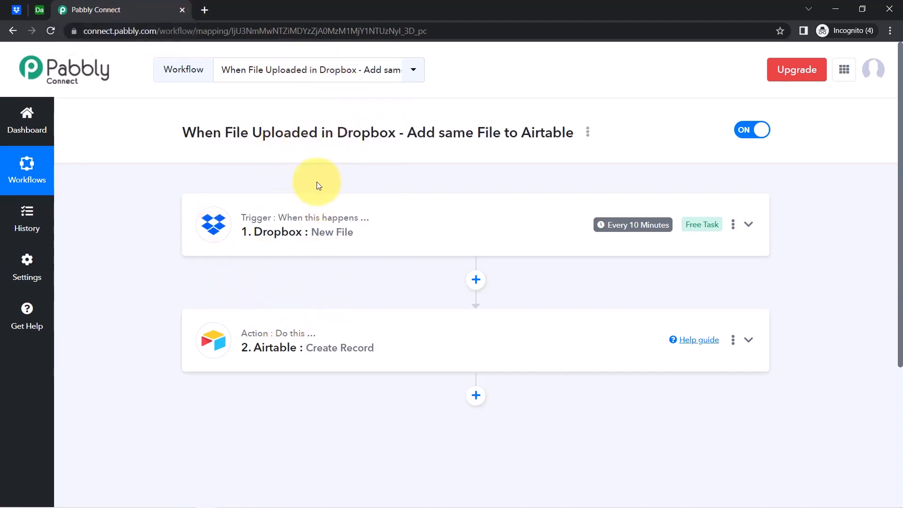
Copy the workflow's share link, then switch the workflow off and confirm it is disabled.
left_click(589, 133)
left_click(500, 198)
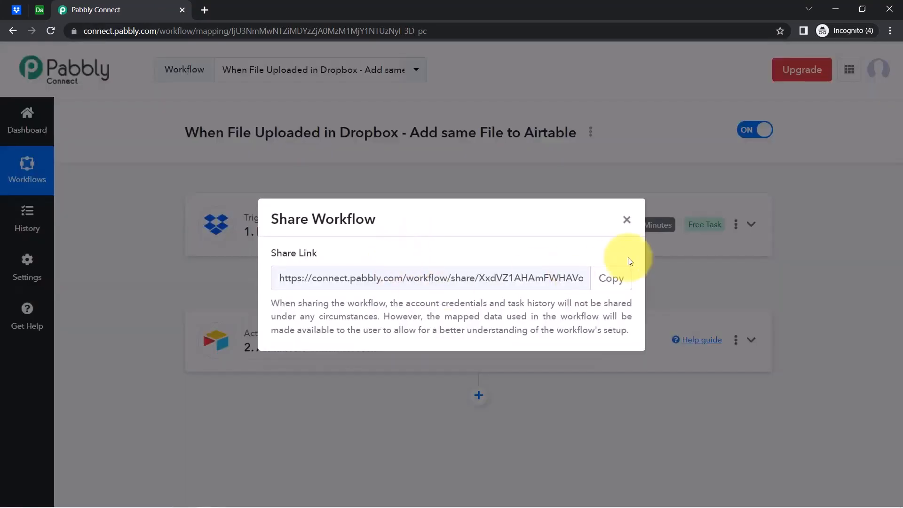
left_click(611, 277)
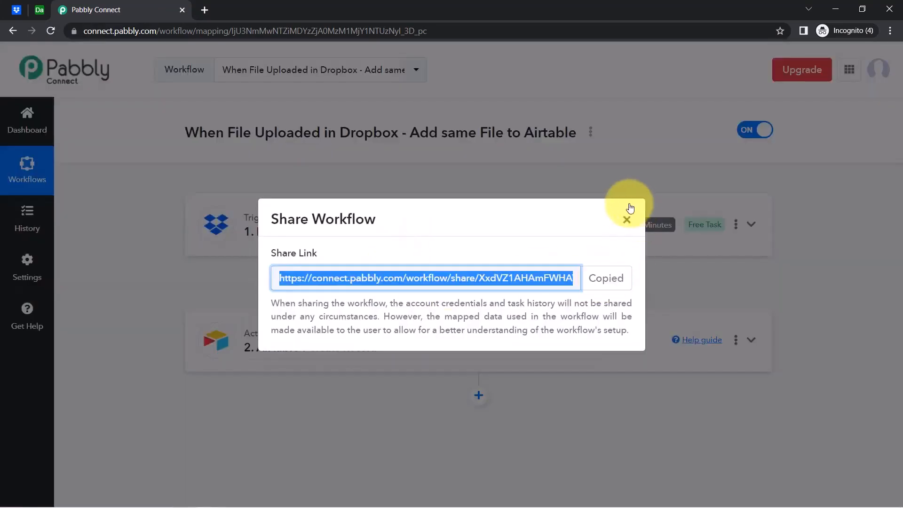
left_click(626, 219)
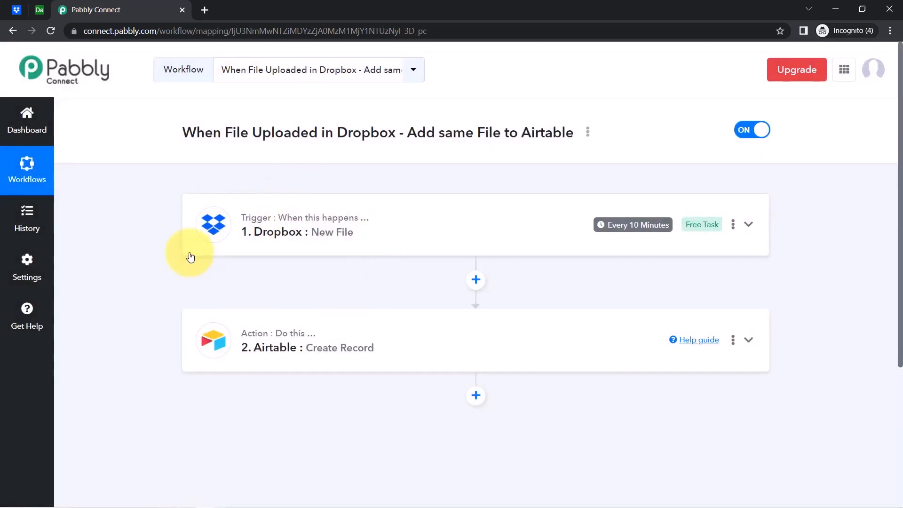
left_click(755, 138)
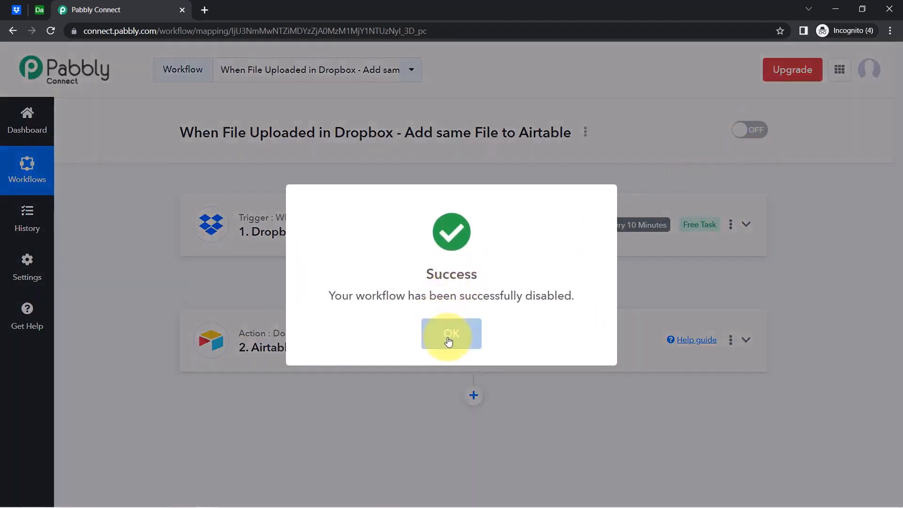
left_click(449, 335)
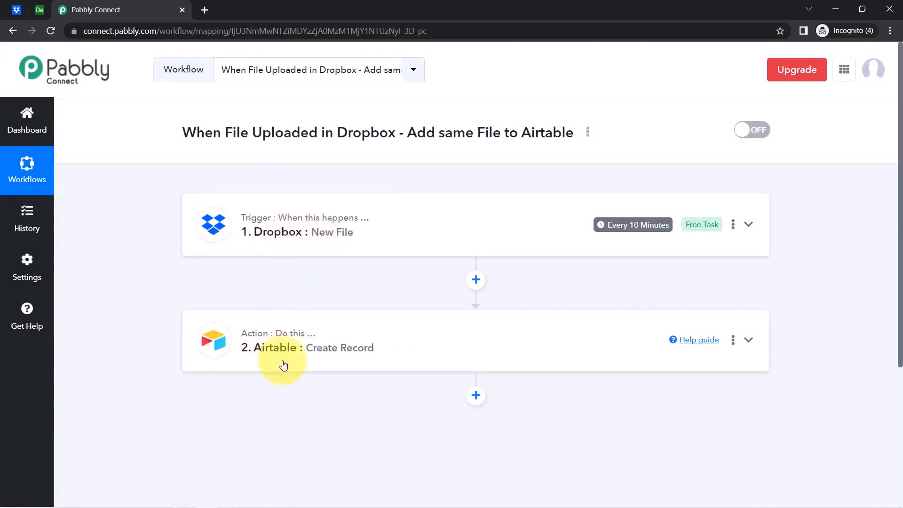
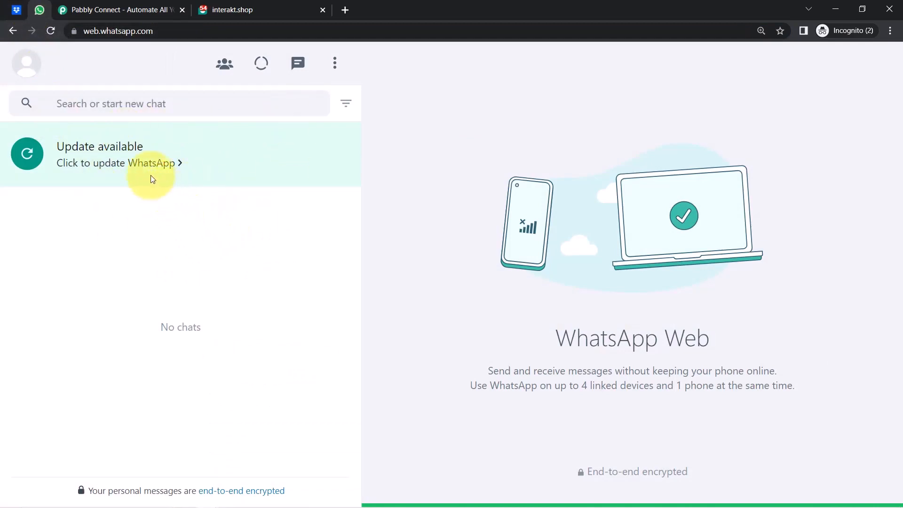
Glance at the Dropbox tab and the empty WhatsApp Web chat list, then bring up the Pabbly Connect website.
left_click(17, 9)
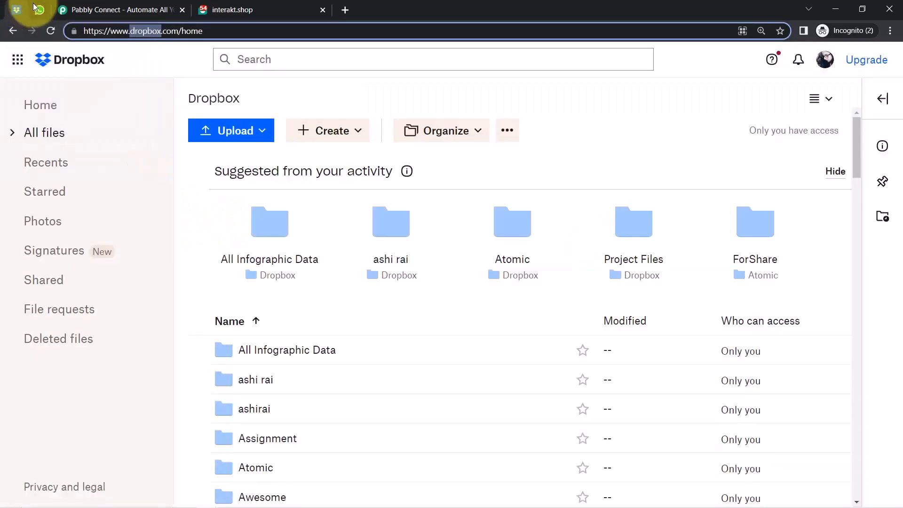
left_click(40, 8)
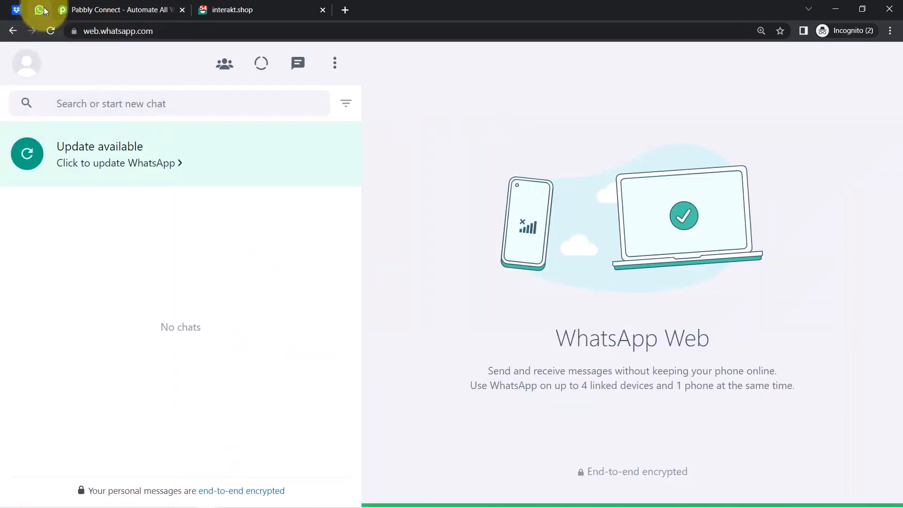
left_click(143, 10)
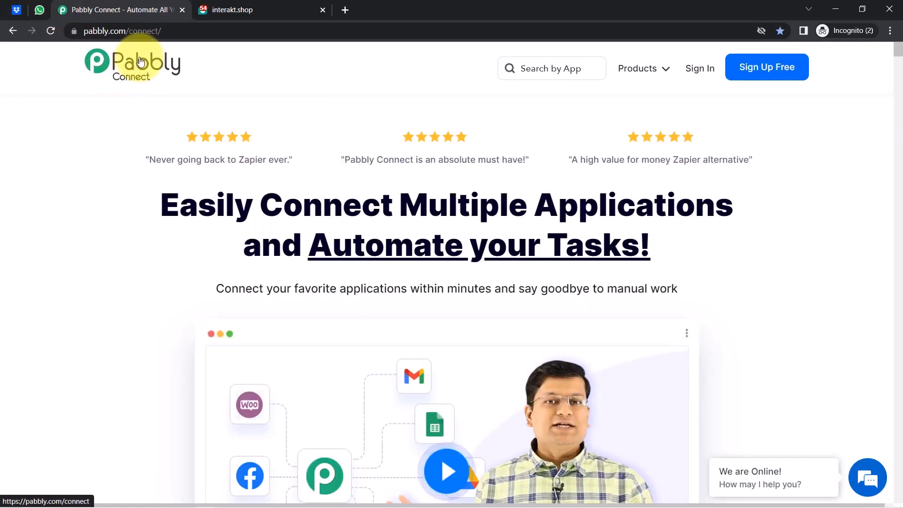
Point out the pabbly.com/connect headline and address, then sign in to the Pabbly account.
left_click_drag(198, 206, 602, 246)
left_click(86, 31)
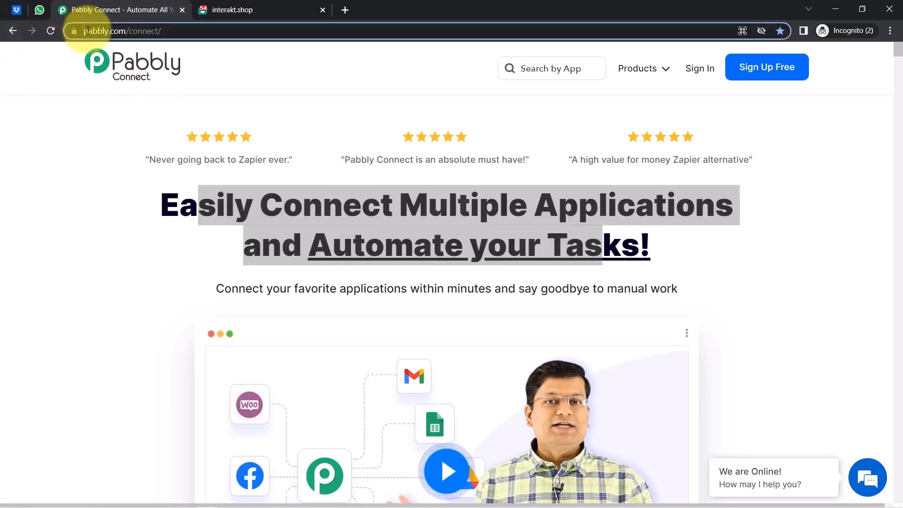
left_click_drag(86, 31, 142, 31)
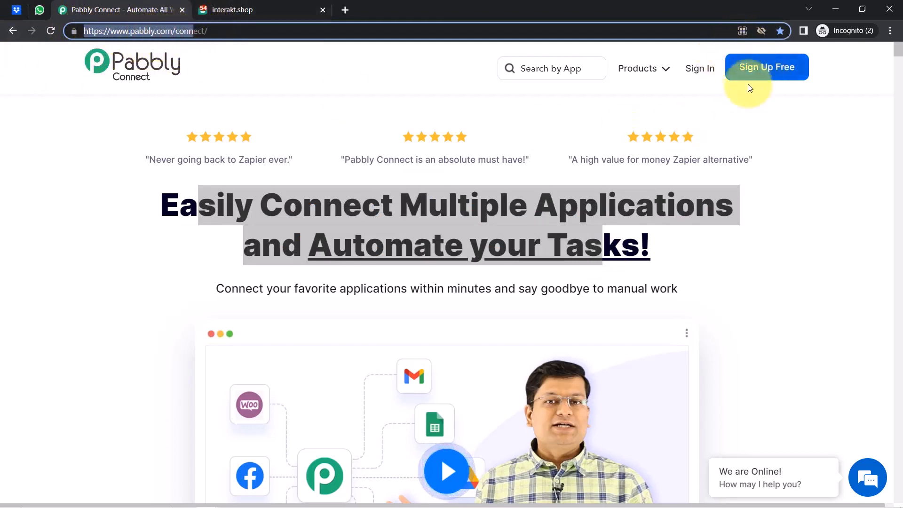
left_click(700, 69)
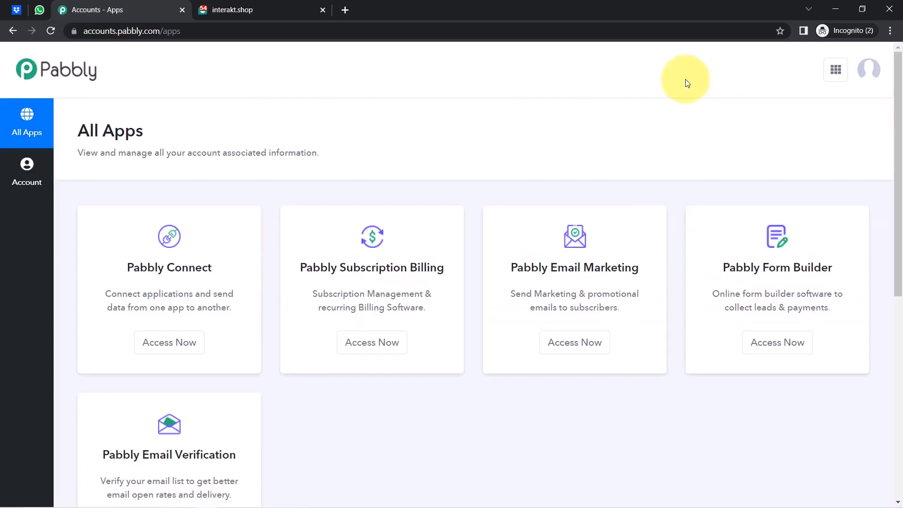
Launch Pabbly Connect with Access Now from the All Apps page, highlighting its name.
left_click(167, 343)
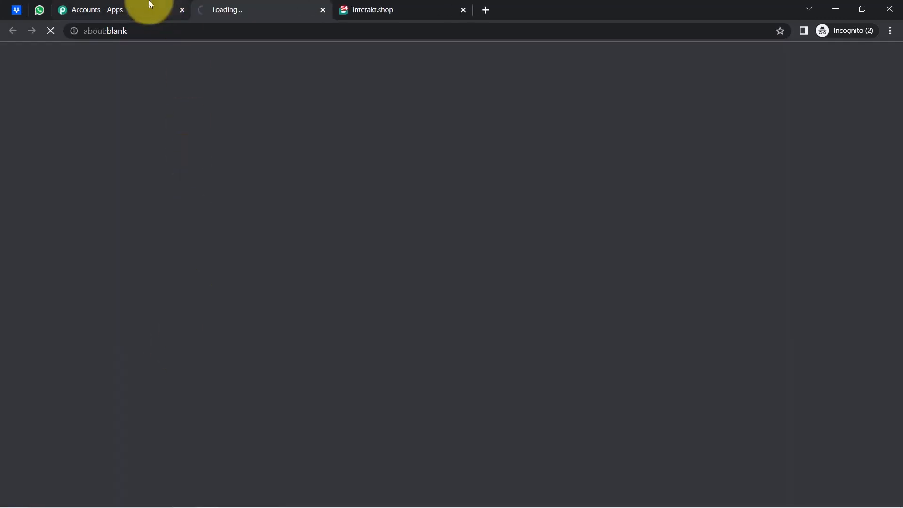
left_click(141, 5)
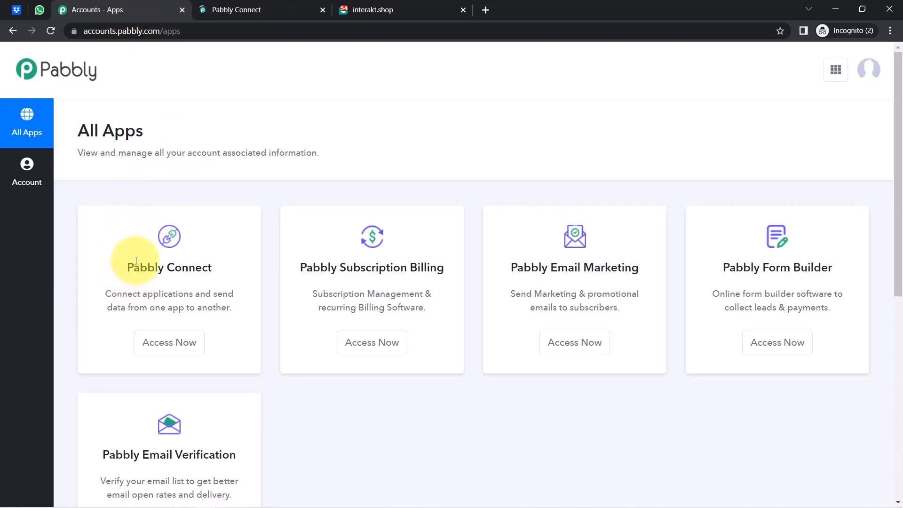
left_click_drag(133, 267, 222, 266)
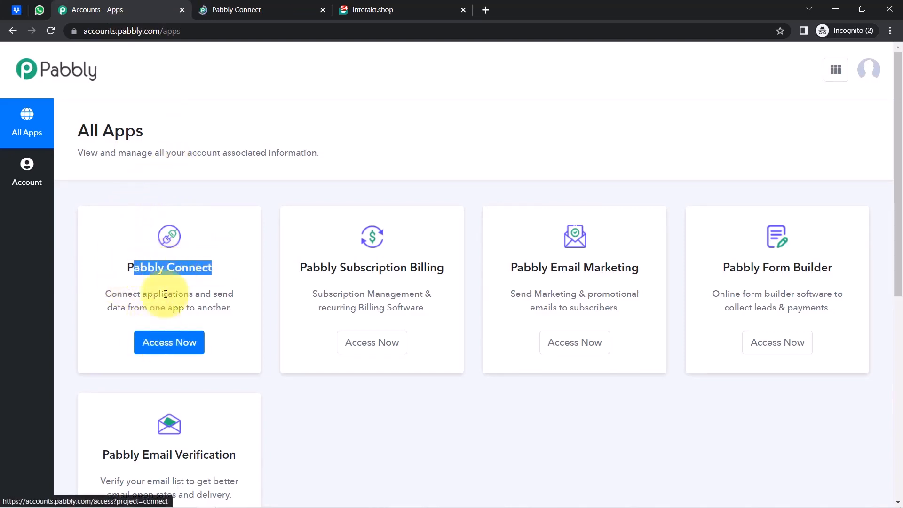
Create a workflow named 'When New File is Uploaded in Dropbox - Get Notification on WhastApp'.
left_click(225, 10)
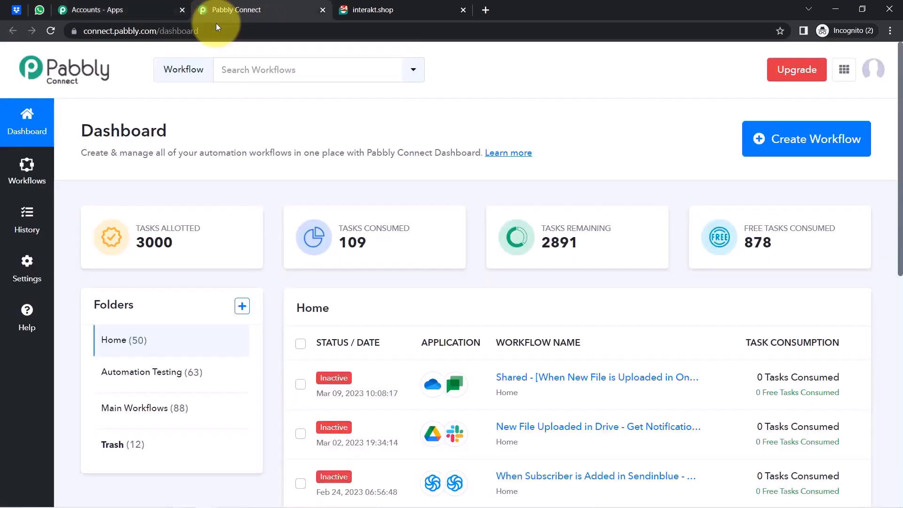
left_click(182, 10)
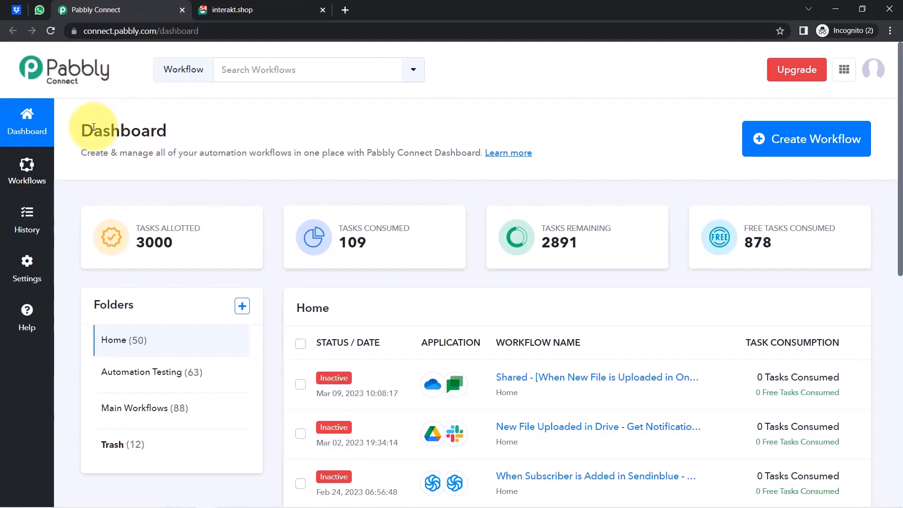
left_click_drag(106, 127, 169, 127)
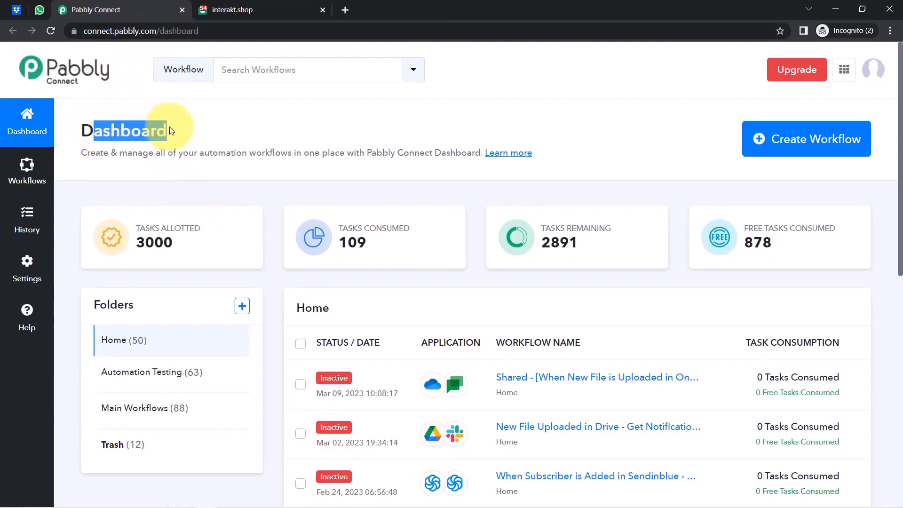
left_click(809, 147)
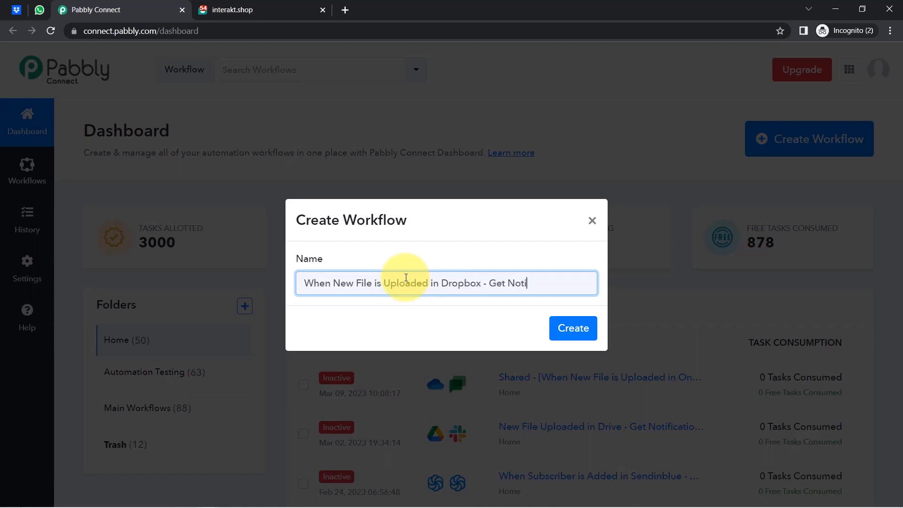
type("hastApp")
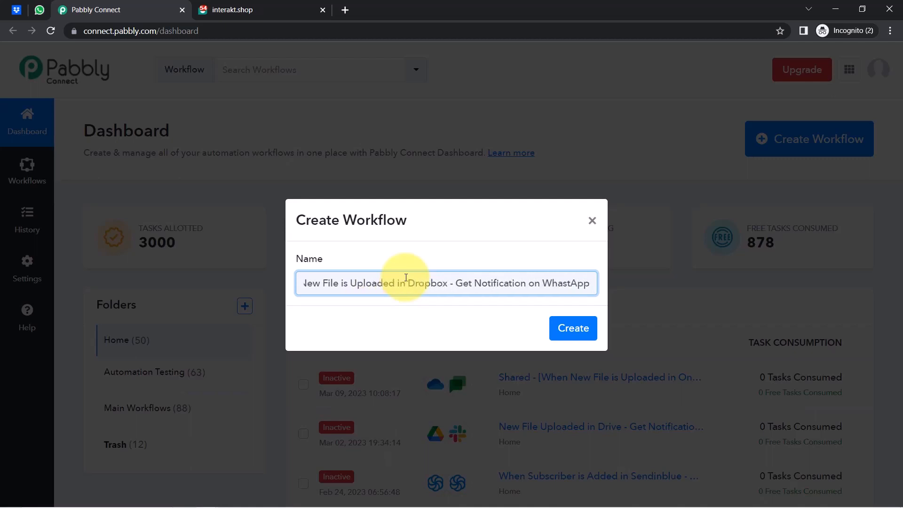
key("Return")
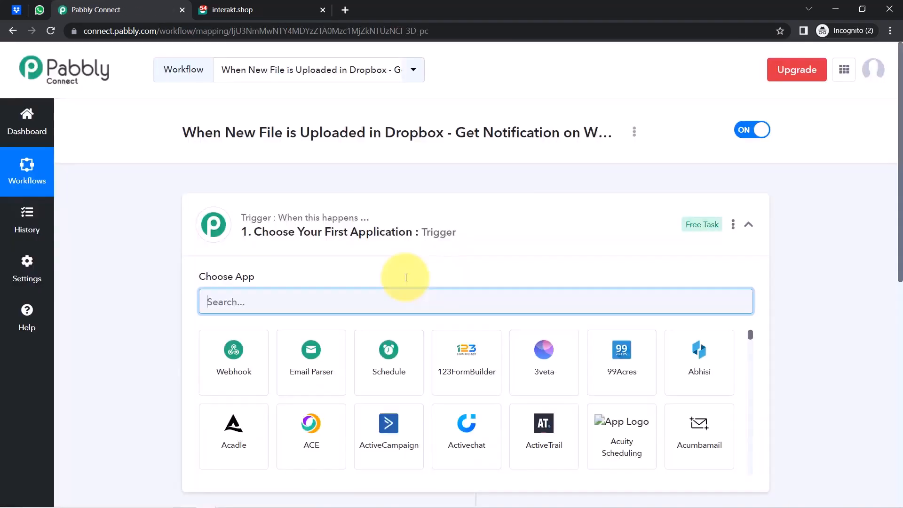
left_click(348, 246)
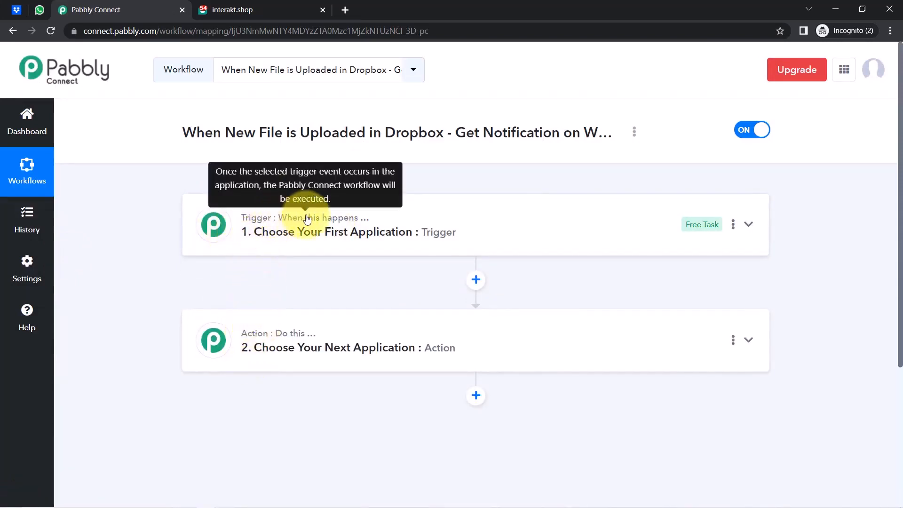
mouse_move(313, 342)
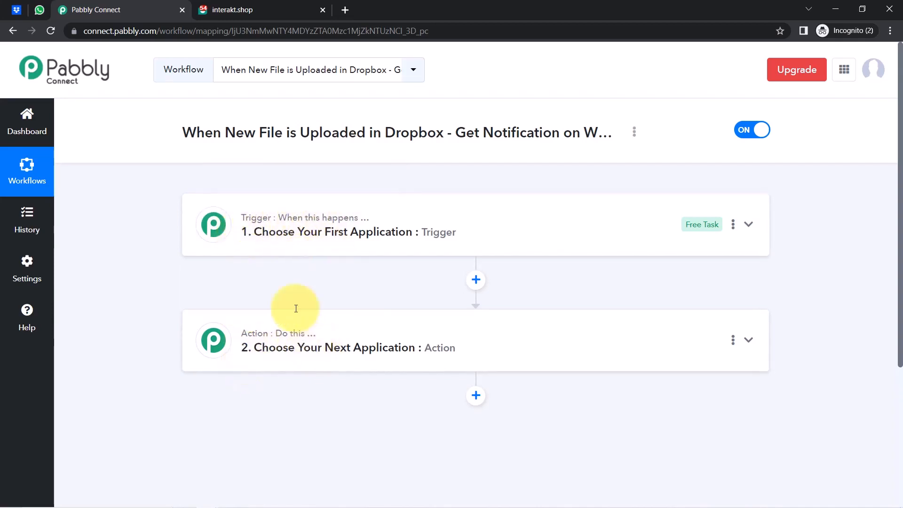
mouse_move(347, 213)
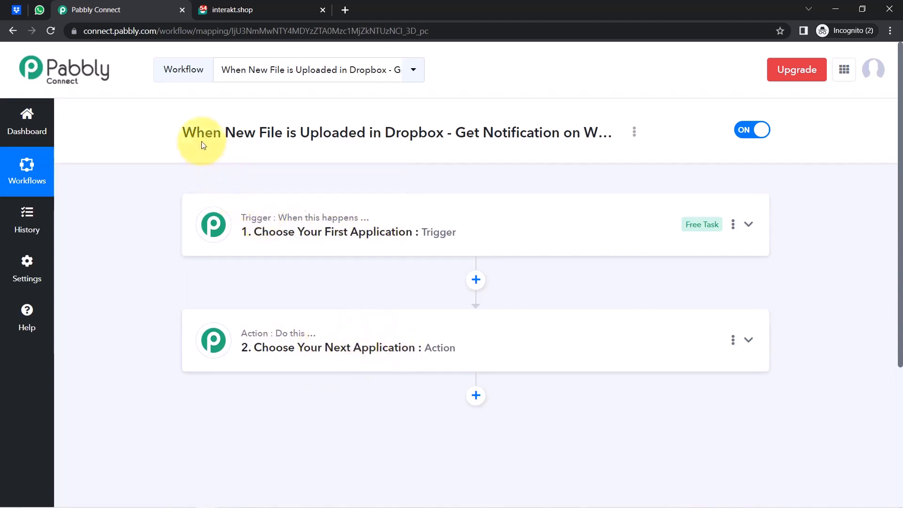
left_click_drag(191, 136, 489, 138)
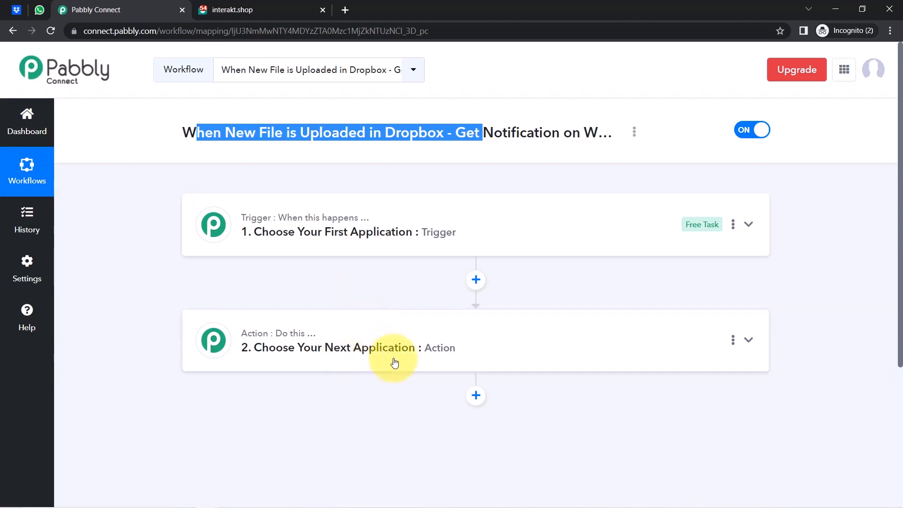
left_click(235, 10)
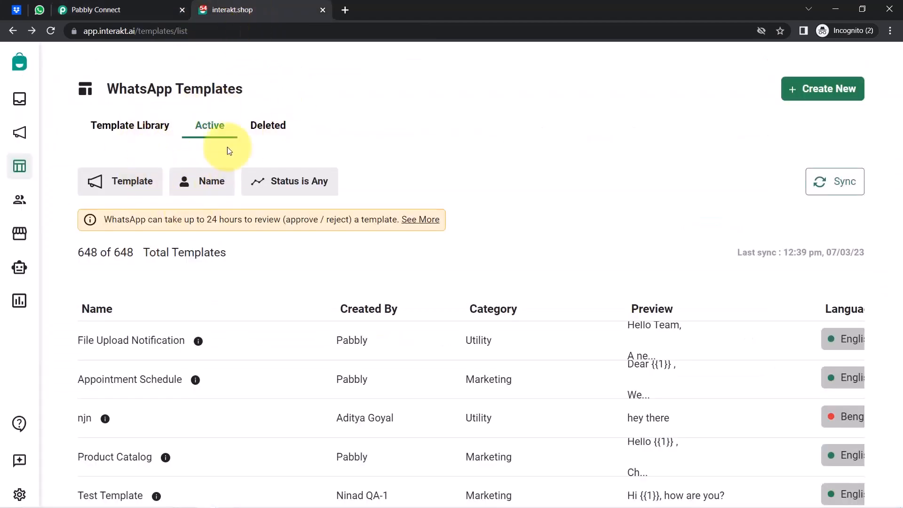
left_click(90, 9)
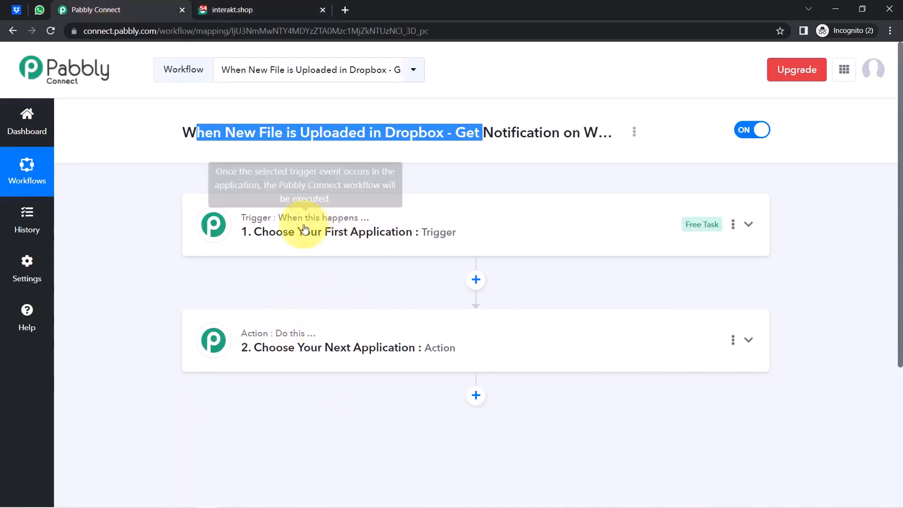
left_click(289, 235)
Search 'drop' and set Dropbox as the trigger app.
left_click(260, 301)
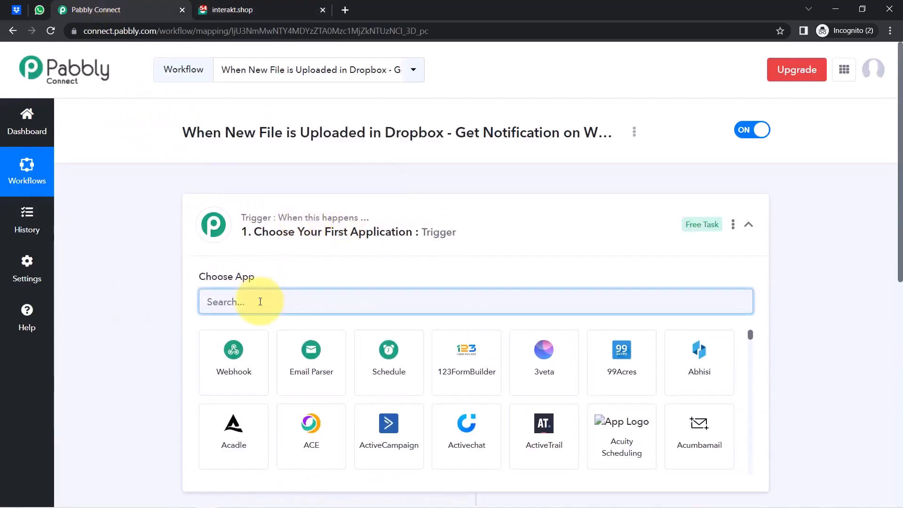
type("drop")
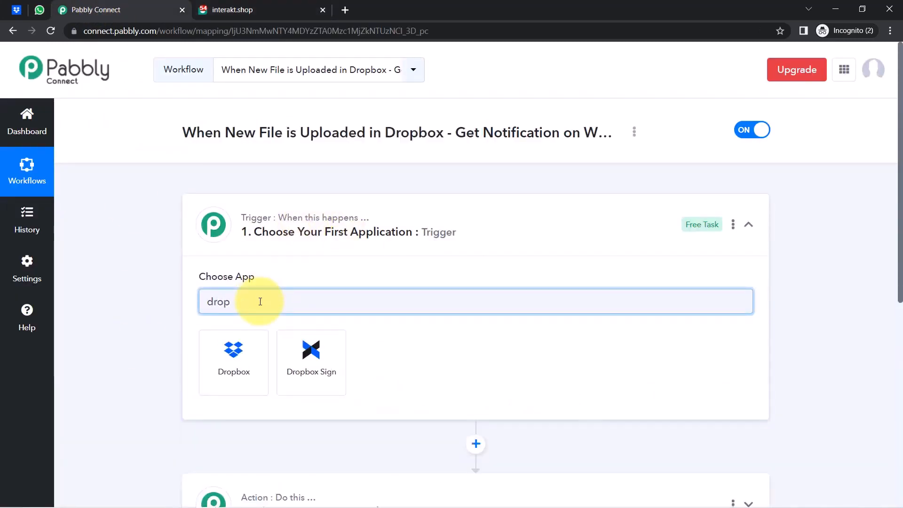
left_click(237, 350)
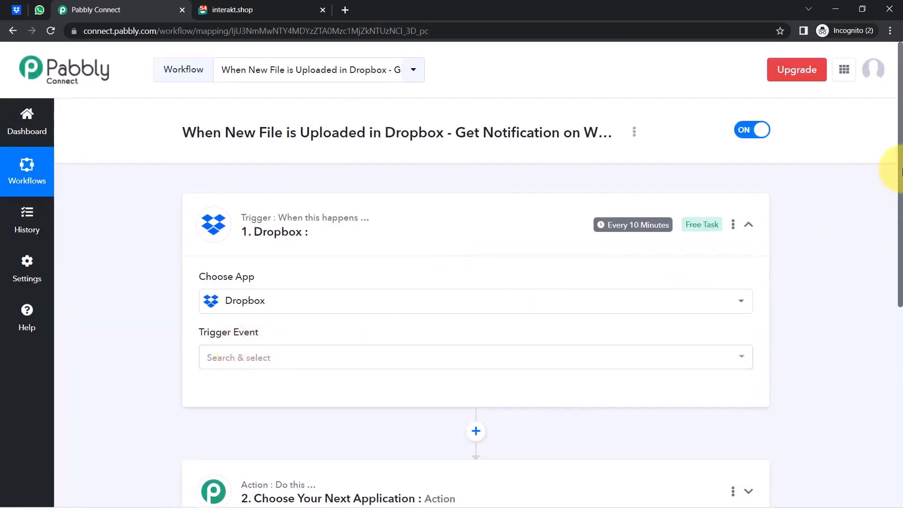
Search 'inter' and set Interakt as the action app.
scroll(889, 249, "down", 7)
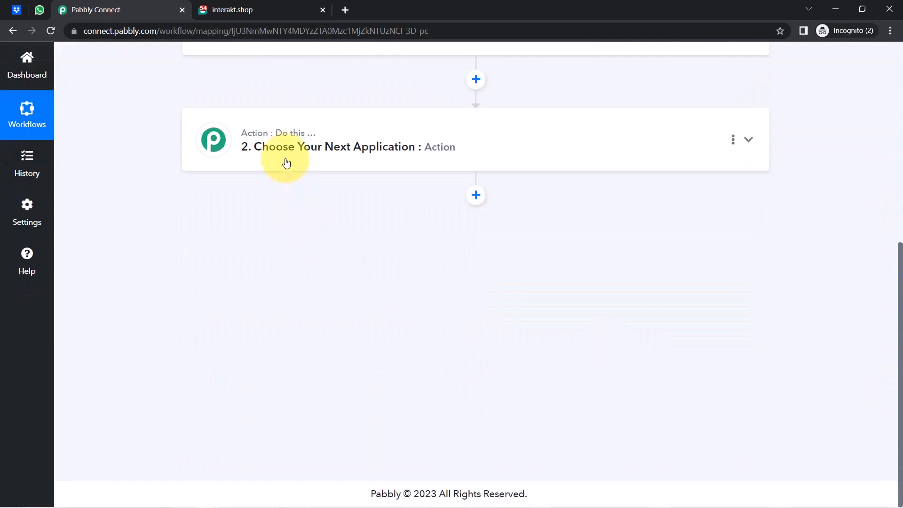
left_click(282, 150)
left_click(225, 216)
type("inter")
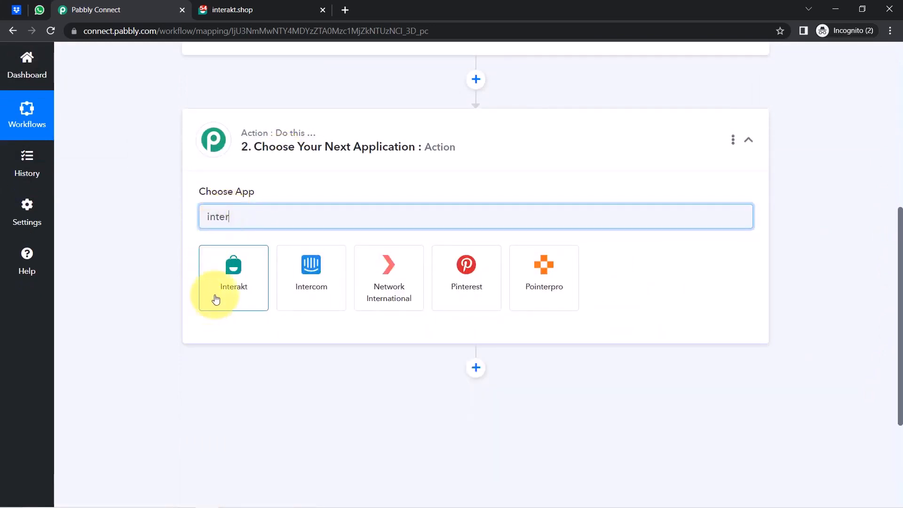
left_click(217, 294)
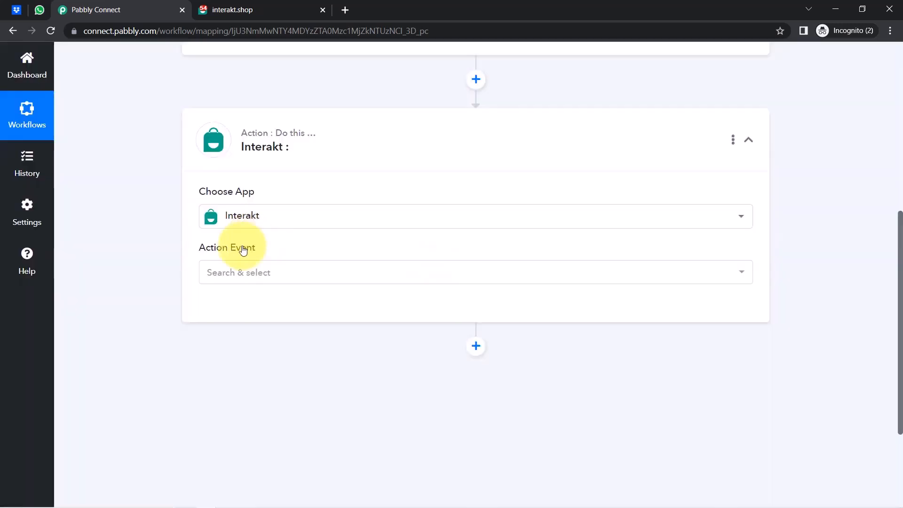
left_click_drag(900, 288, 895, 52)
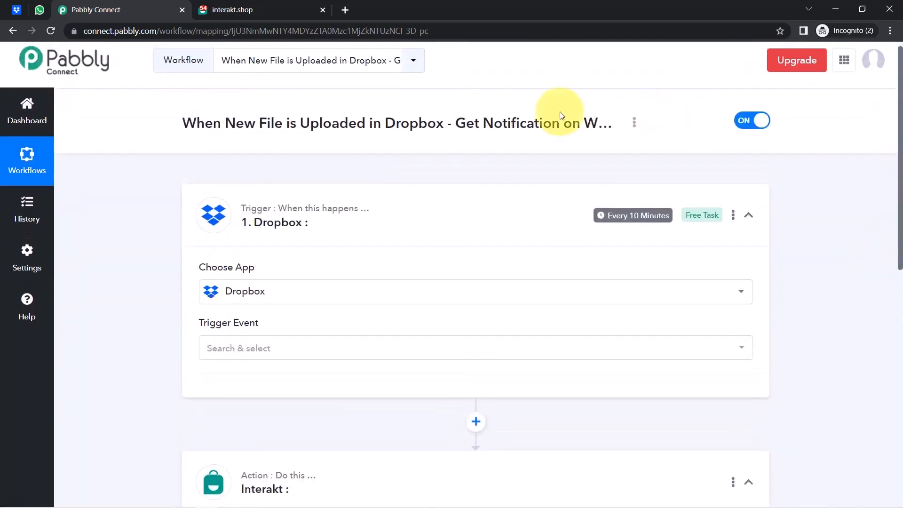
Set the Dropbox trigger event to New File.
left_click(209, 358)
left_click(219, 404)
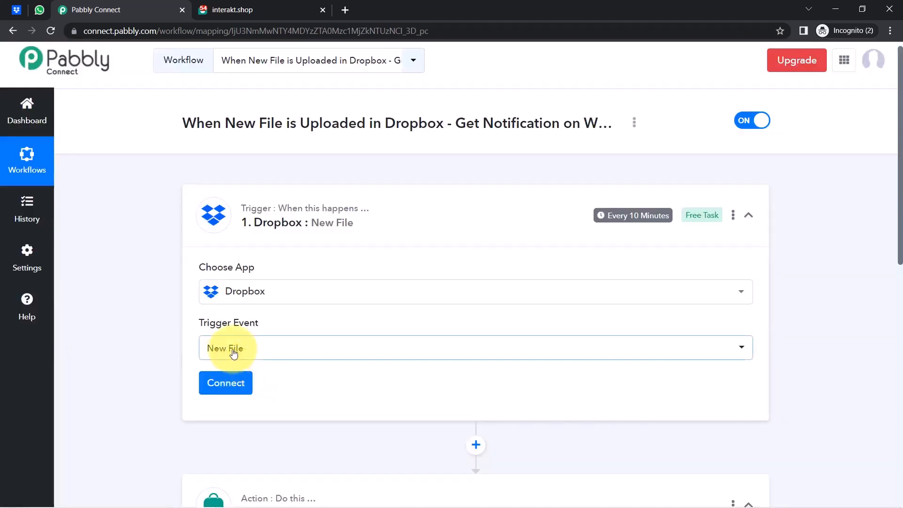
left_click(233, 354)
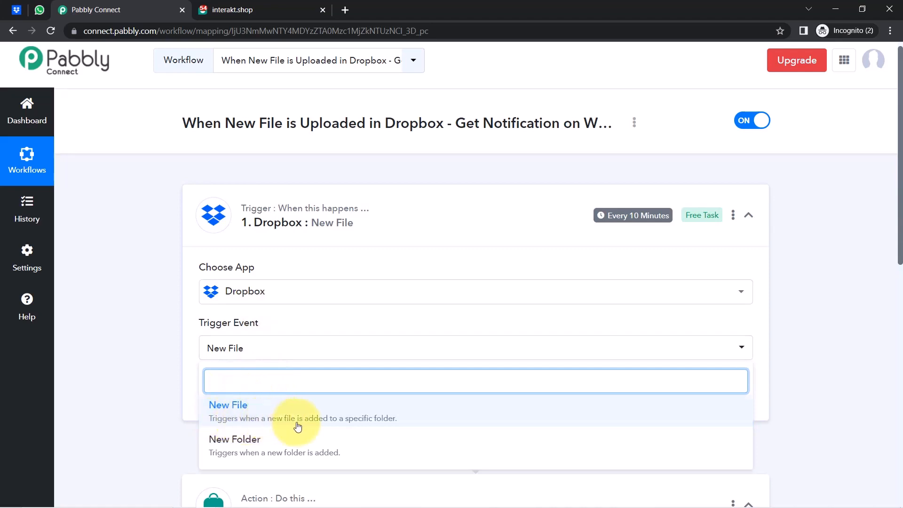
left_click(375, 422)
Add a new Dropbox connection and authorize access to the Dropbox account.
left_click(215, 388)
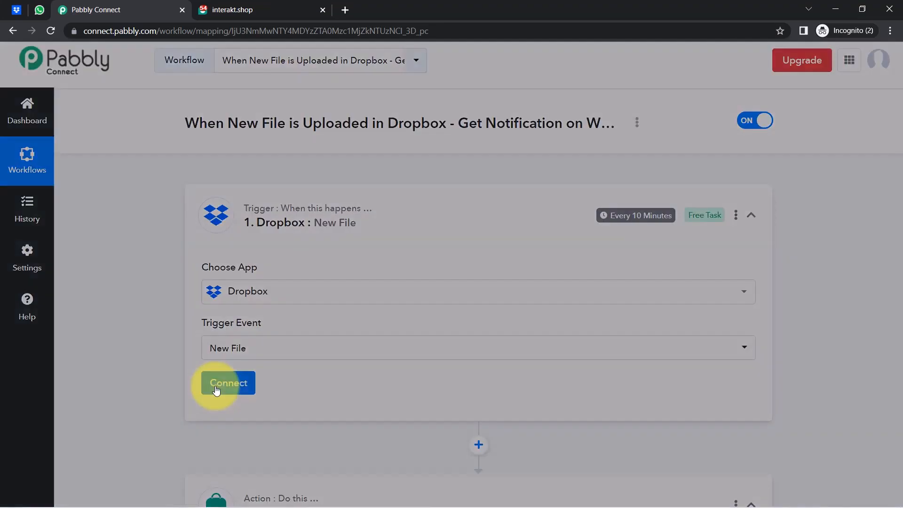
left_click(491, 170)
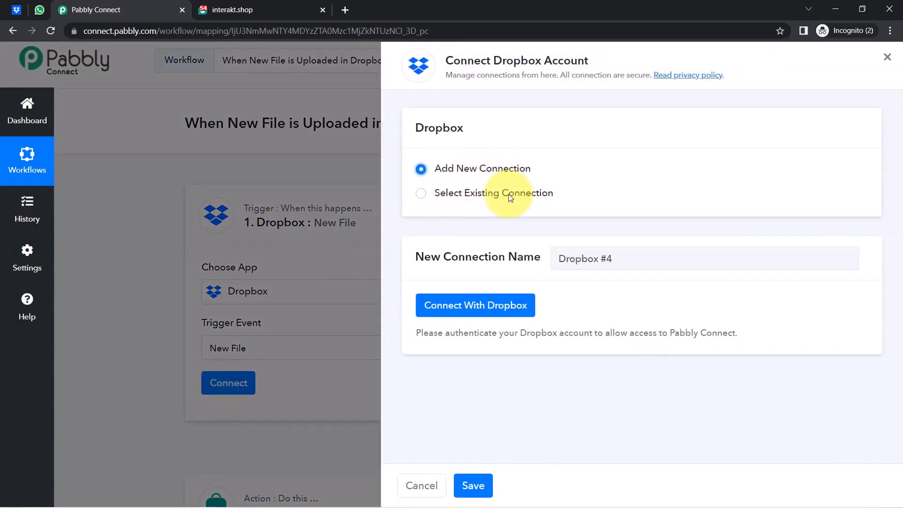
left_click(493, 306)
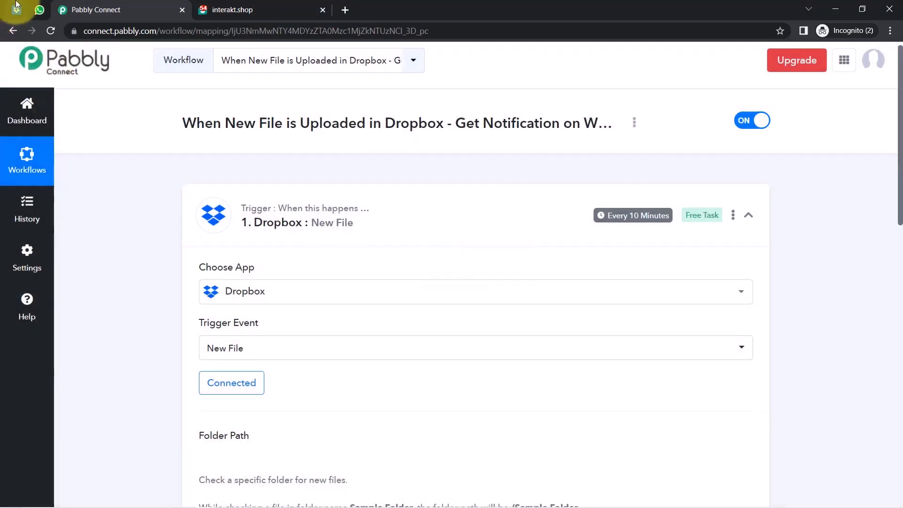
mouse_move(13, 15)
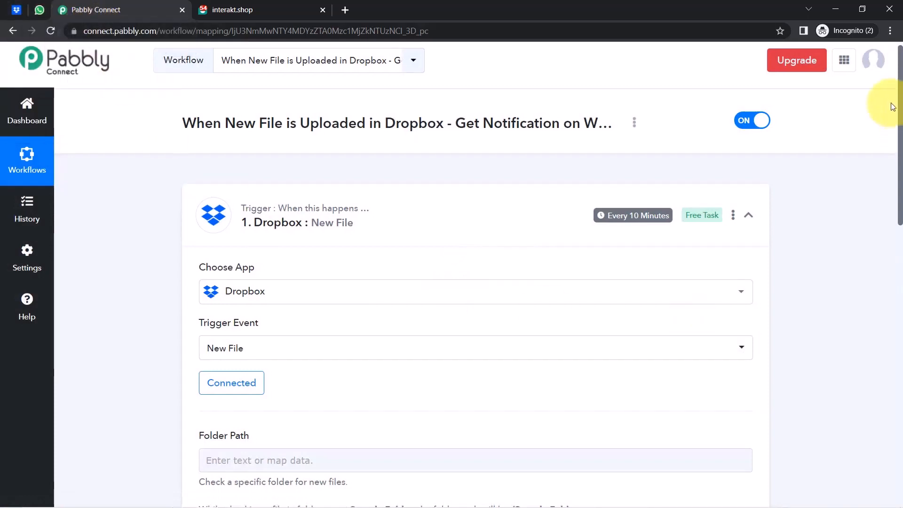
left_click_drag(900, 115, 900, 200)
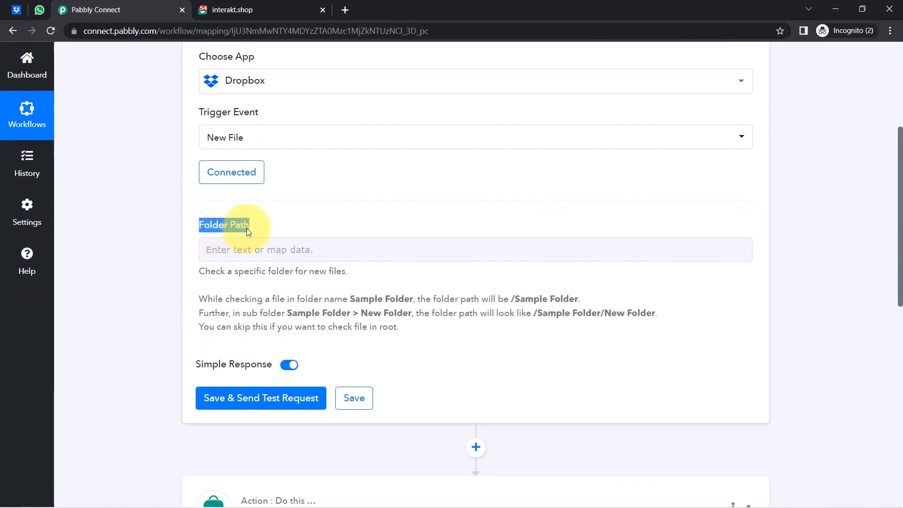
Open the All Infographic Data folder in Dropbox, see it is empty, and return to Pabbly Connect.
left_click(17, 12)
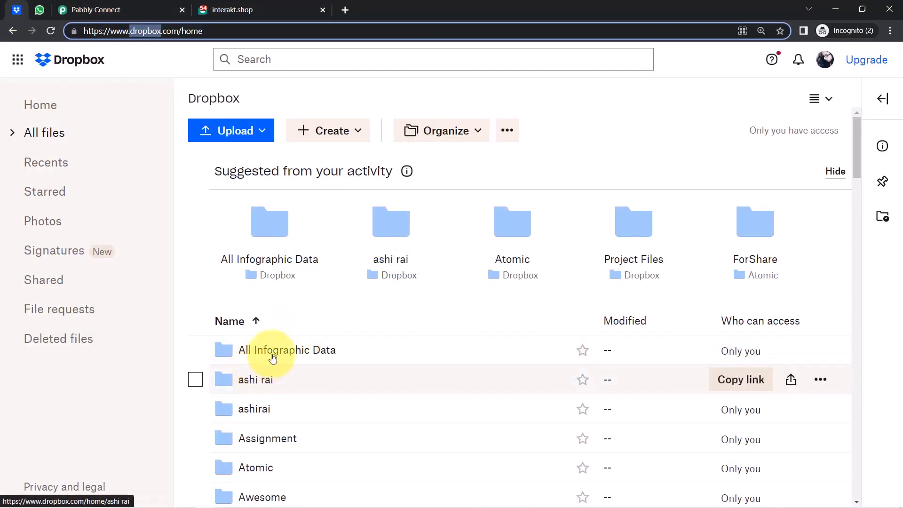
left_click(311, 353)
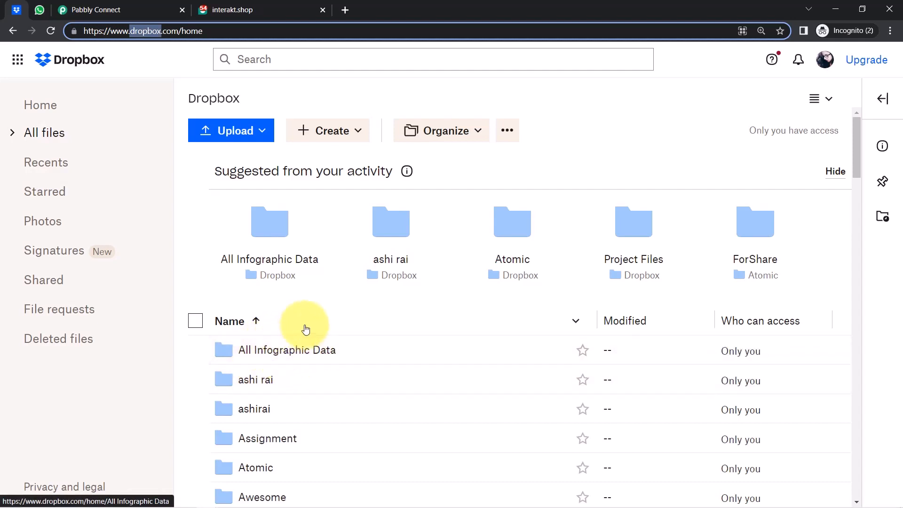
double_click(304, 359)
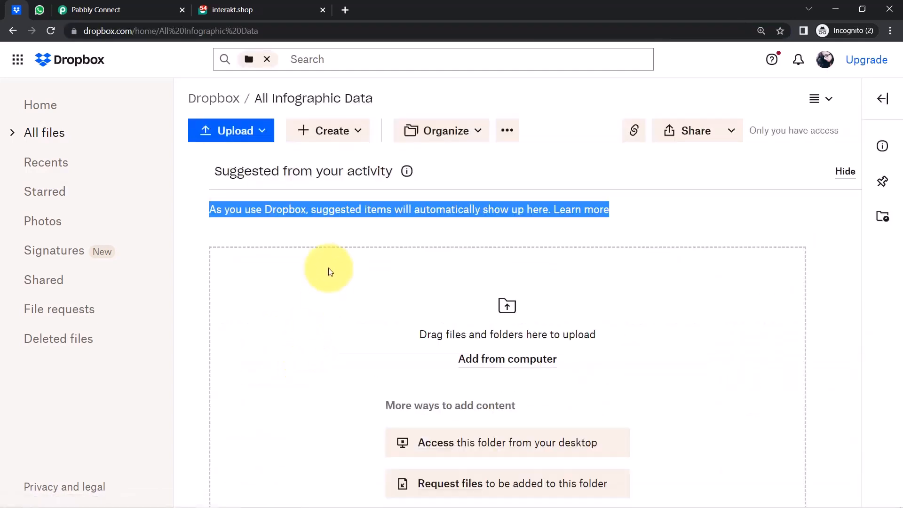
left_click(336, 228)
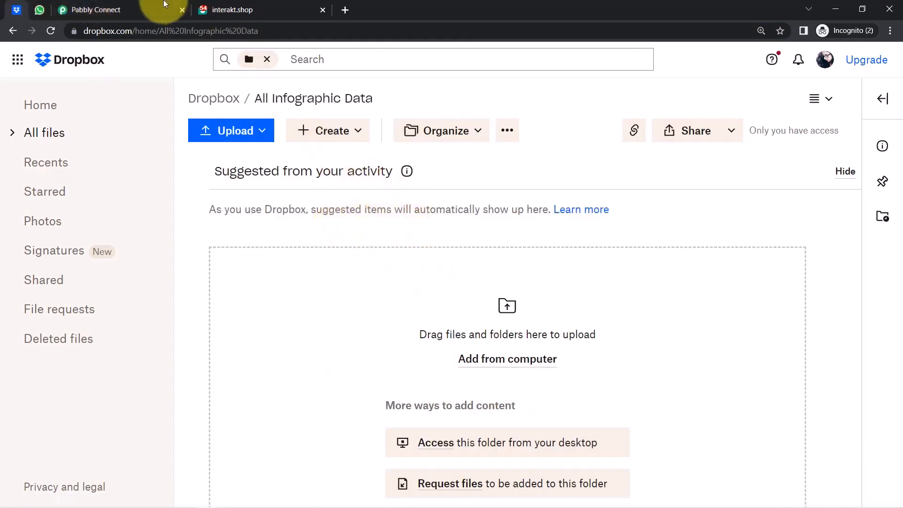
left_click(140, 6)
left_click(162, 234)
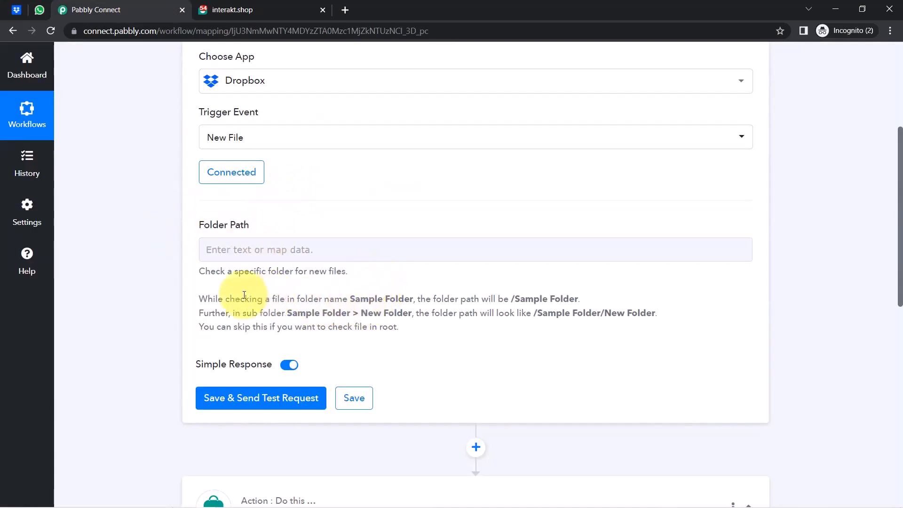
Review the Folder Path help text and its /Sample Folder and sub folder examples.
left_click_drag(219, 299, 371, 312)
left_click(371, 312)
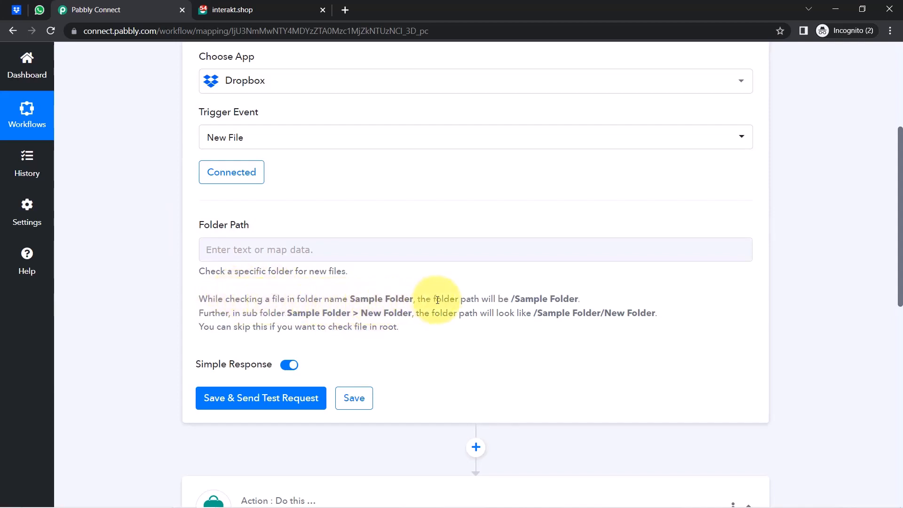
left_click_drag(510, 300, 581, 300)
left_click_drag(244, 315, 357, 322)
mouse_move(415, 313)
left_mouse_down()
mouse_move(383, 324)
mouse_move(417, 316)
left_mouse_up()
triple_click(417, 316)
left_click(440, 308)
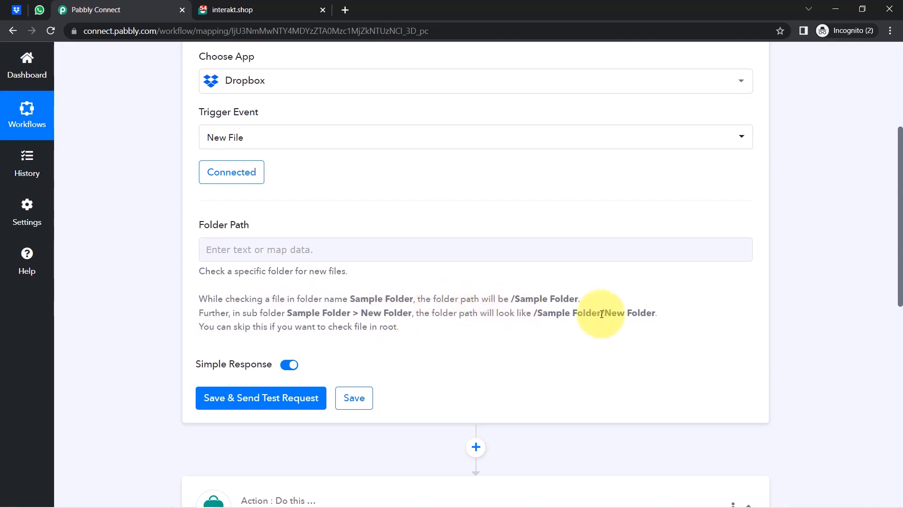
Copy 'All Infographic Data' from the Dropbox breadcrumb and paste it as the Folder Path.
left_click(17, 9)
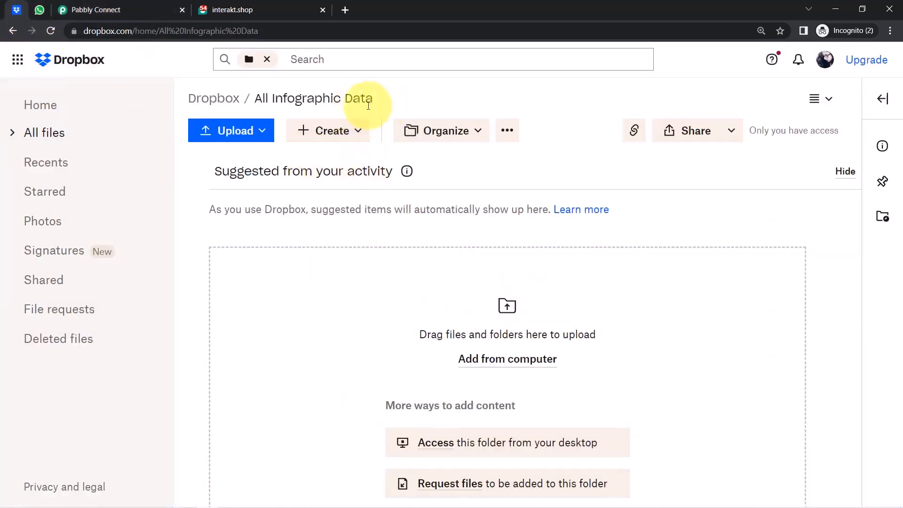
triple_click(257, 104)
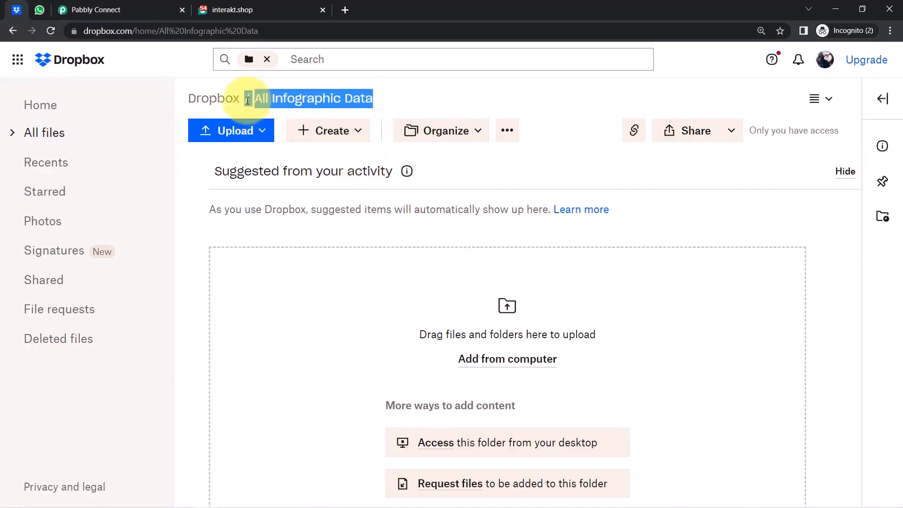
left_click(91, 9)
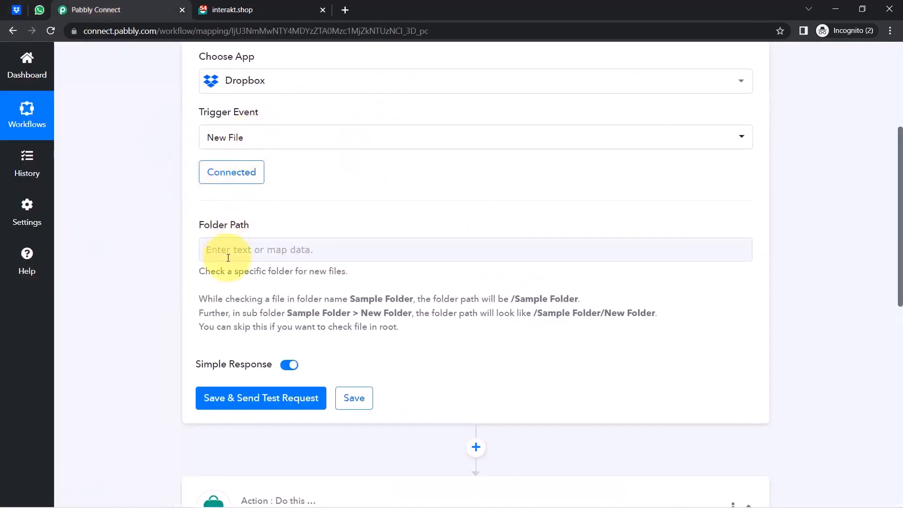
left_click(207, 259)
left_click(209, 254)
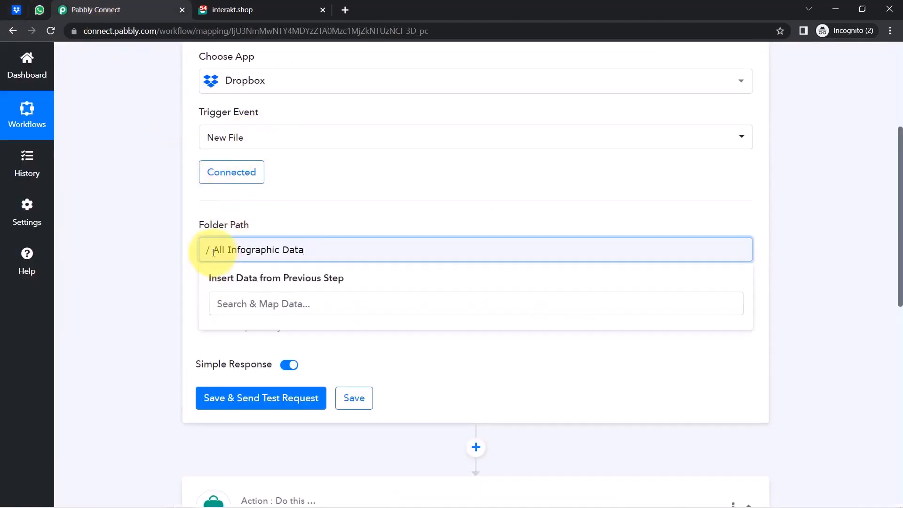
Save and test the Dropbox trigger, get a malformed_path error, and return to the Dropbox folder.
left_click(165, 283)
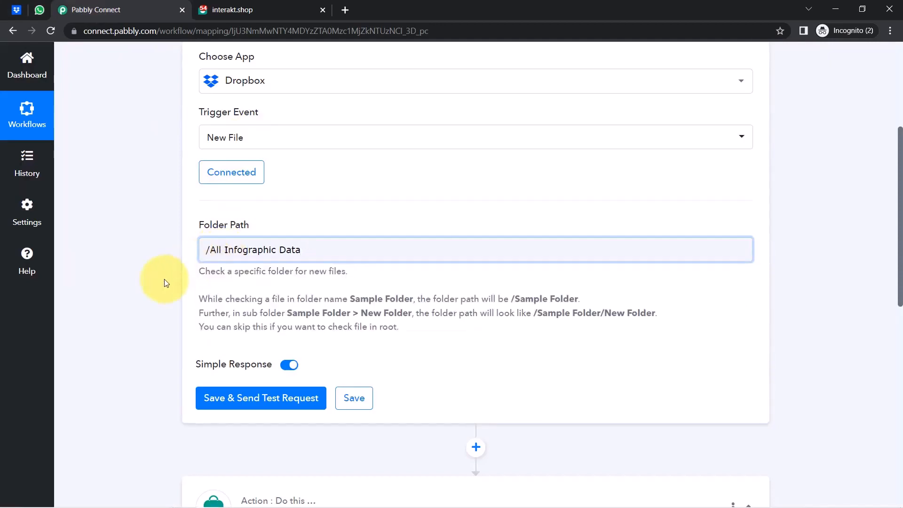
left_click(239, 400)
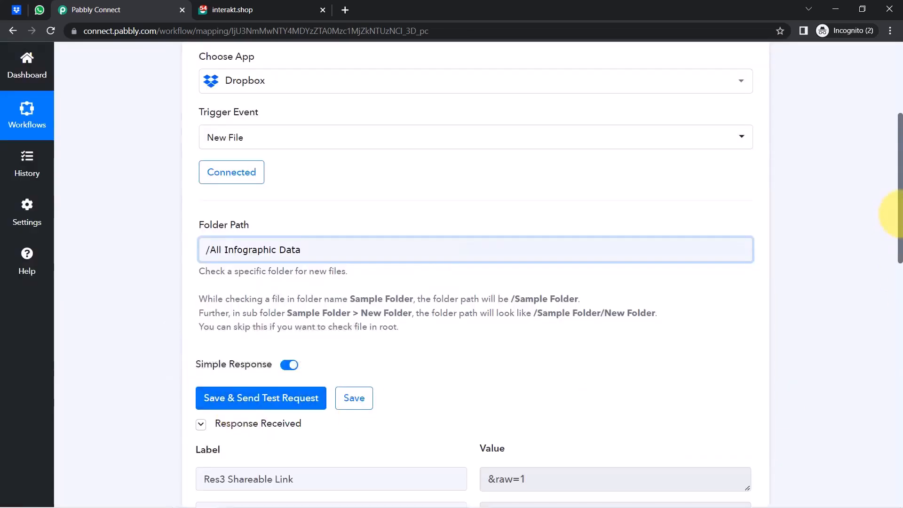
scroll(896, 214, "down", 5)
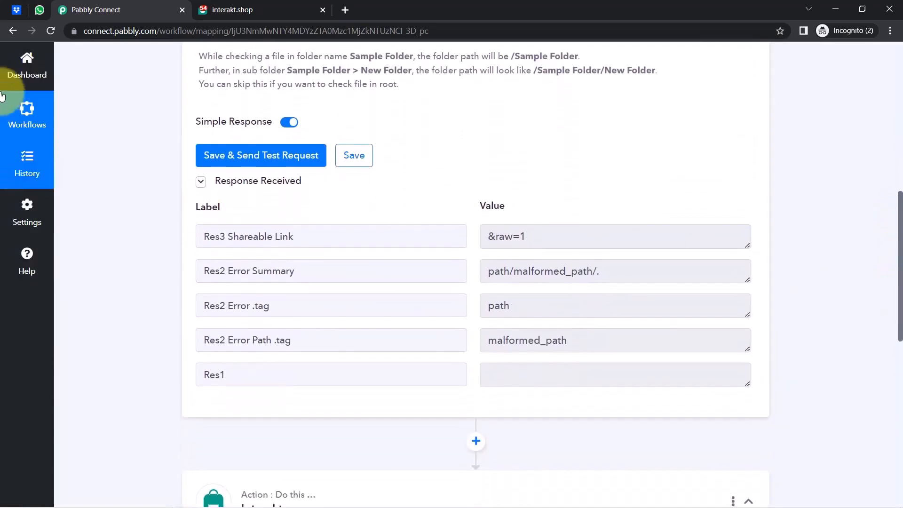
left_click(17, 9)
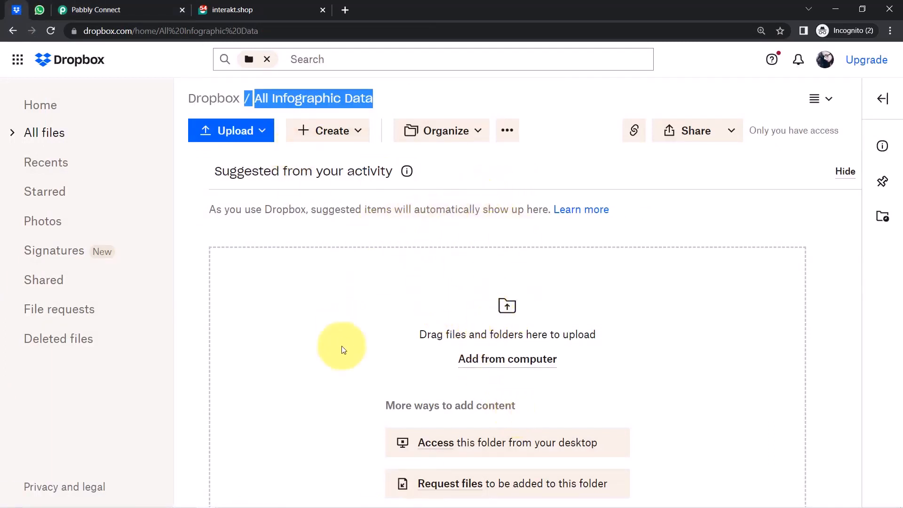
Upload bride-1486004_960_720 (1) (2) (1).jpg from Desktop > diagram into the All Infographic Data folder.
left_click(149, 10)
left_click(17, 9)
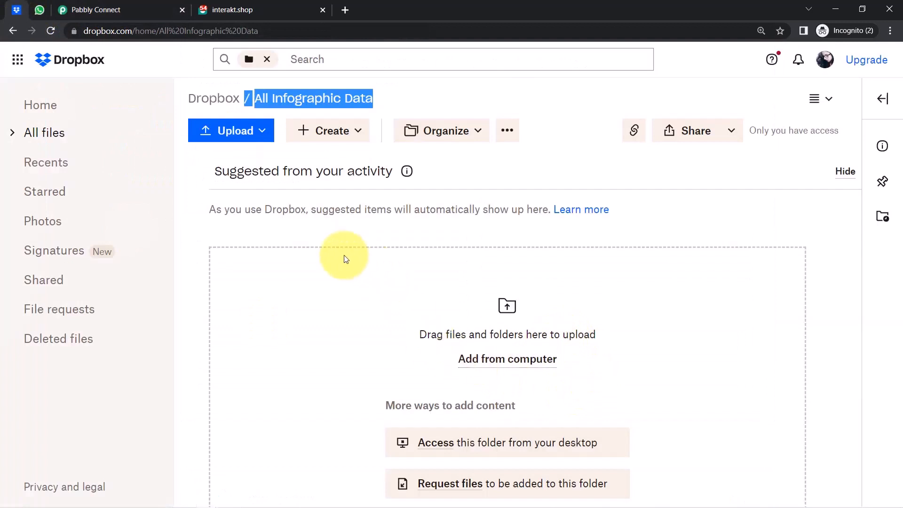
left_click(234, 131)
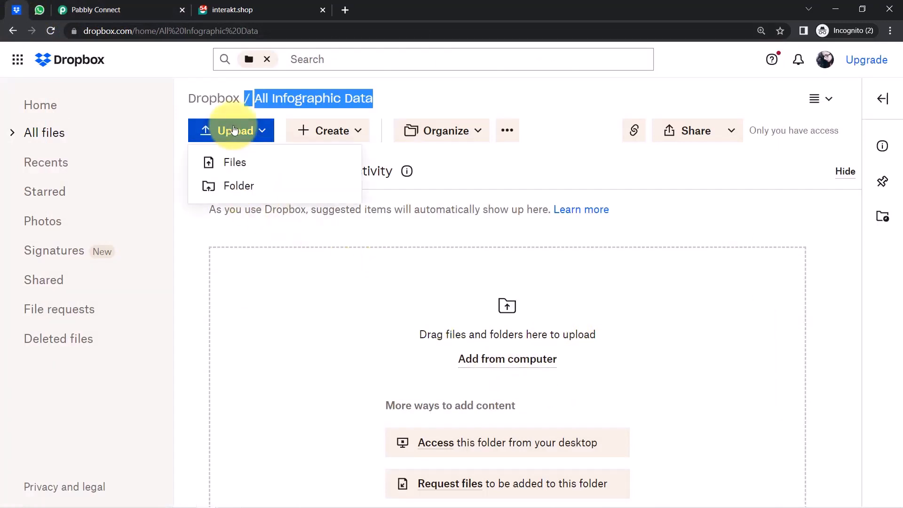
left_click(210, 161)
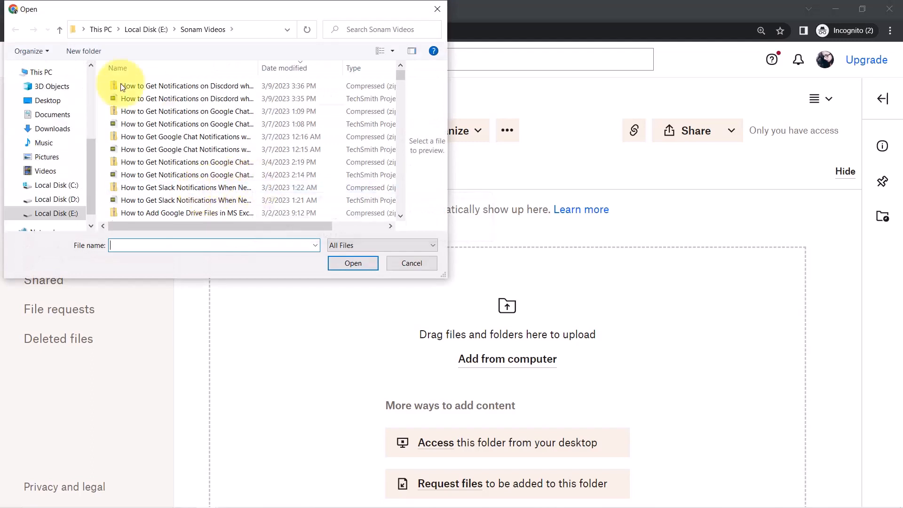
left_click(47, 100)
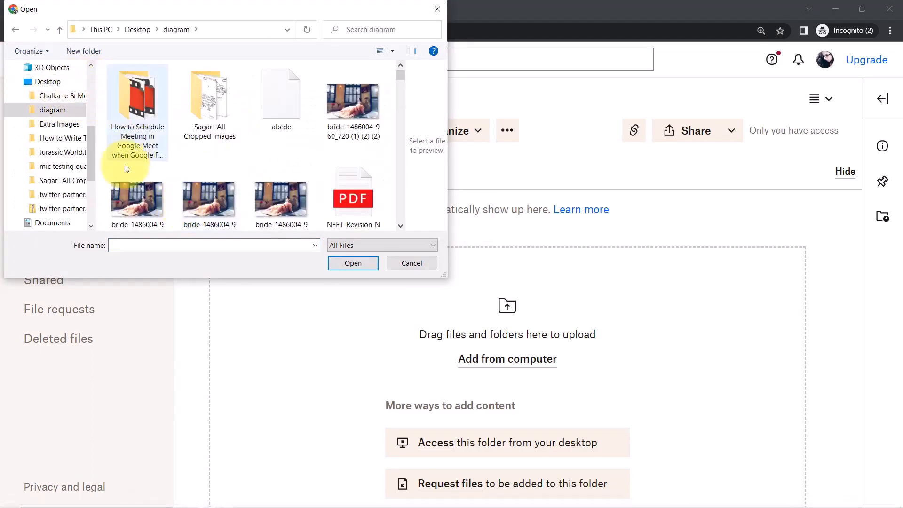
left_click(136, 196)
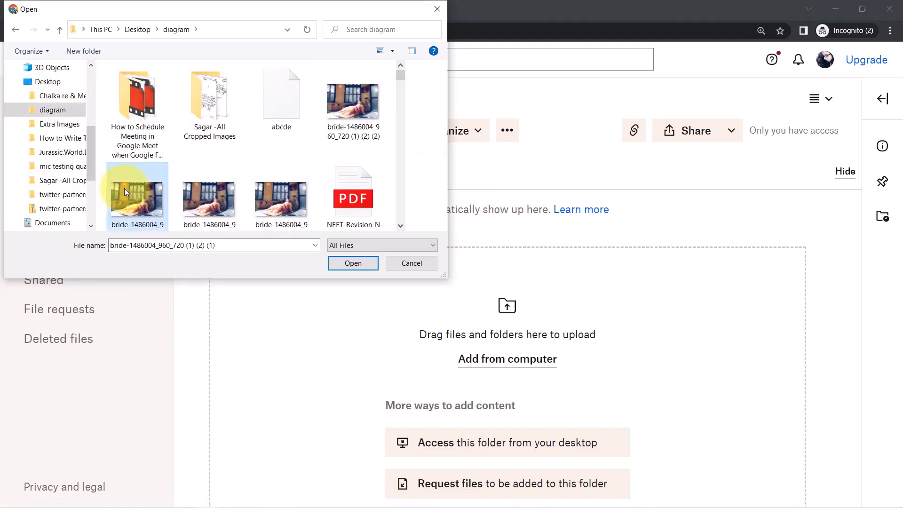
left_click(346, 260)
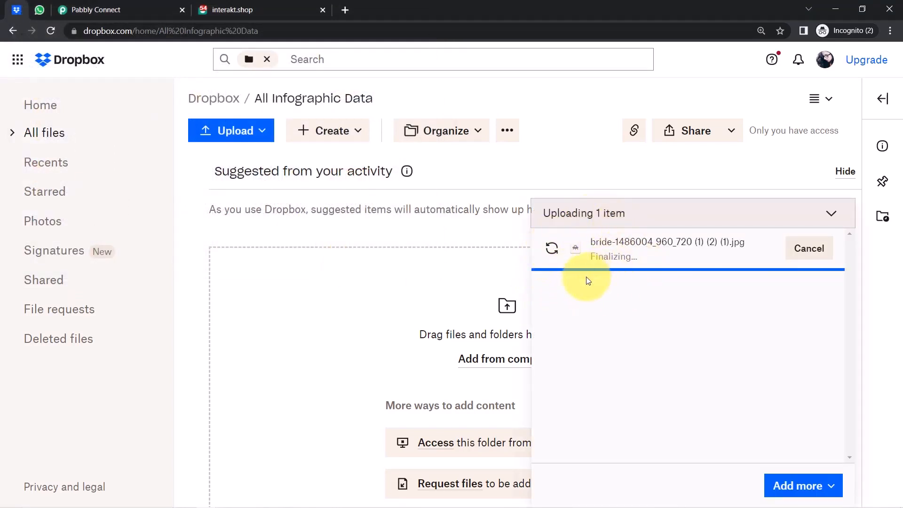
Resend the Dropbox test request and open the Res3 Shareable Link image in a new tab.
left_click(111, 10)
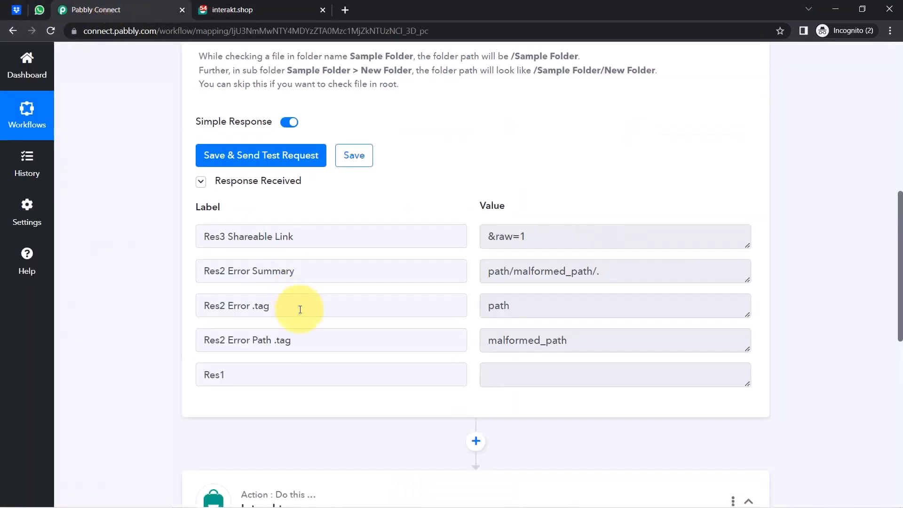
left_click(243, 151)
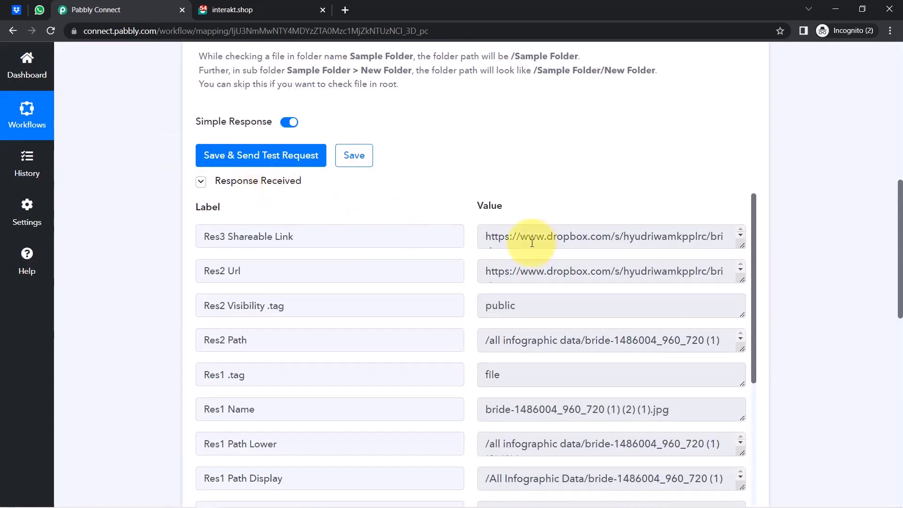
left_click(236, 244)
double_click(247, 236)
left_click(509, 234)
triple_click(509, 234)
right_click(508, 234)
left_click(530, 271)
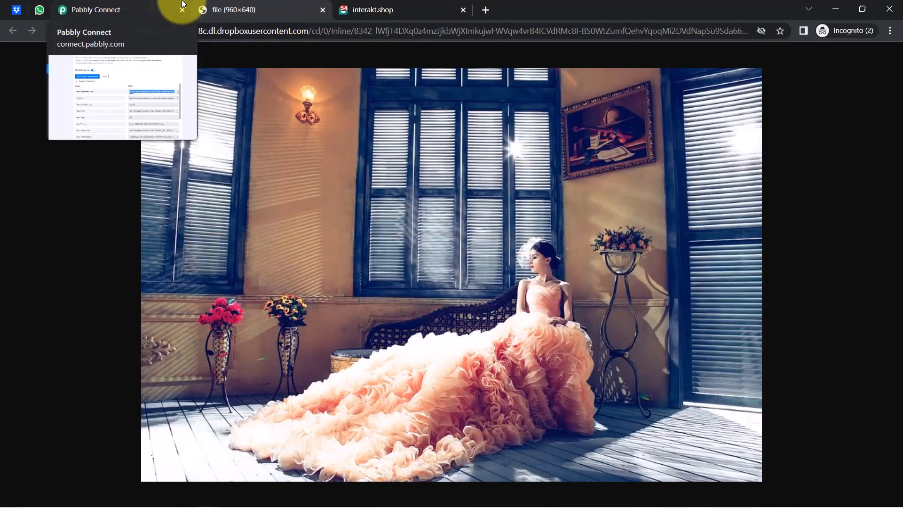
left_click(151, 9)
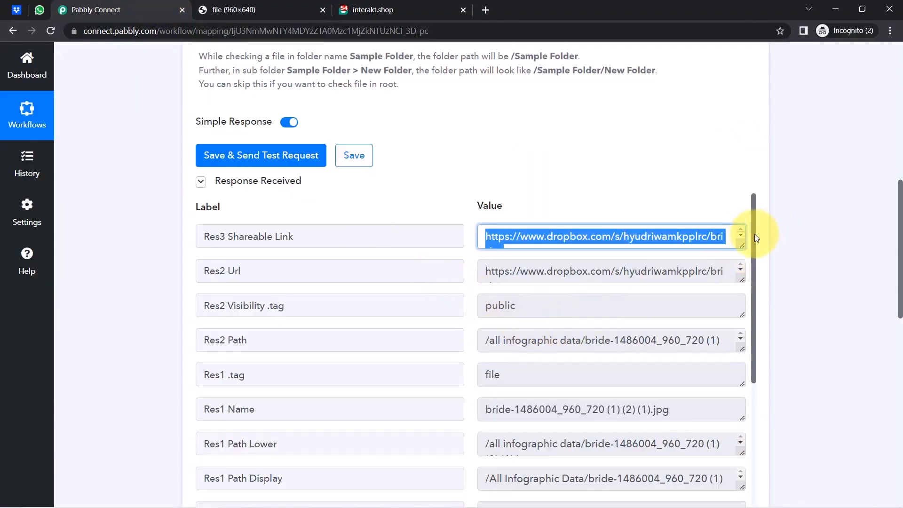
Review the returned file name, path and modified dates, then scroll down to the Interakt action.
left_click_drag(526, 411, 648, 400)
scroll(752, 315, "down", 1)
left_click_drag(566, 324, 513, 324)
left_click_drag(605, 324, 801, 304)
left_click_drag(753, 275, 740, 381)
left_click_drag(513, 349, 546, 348)
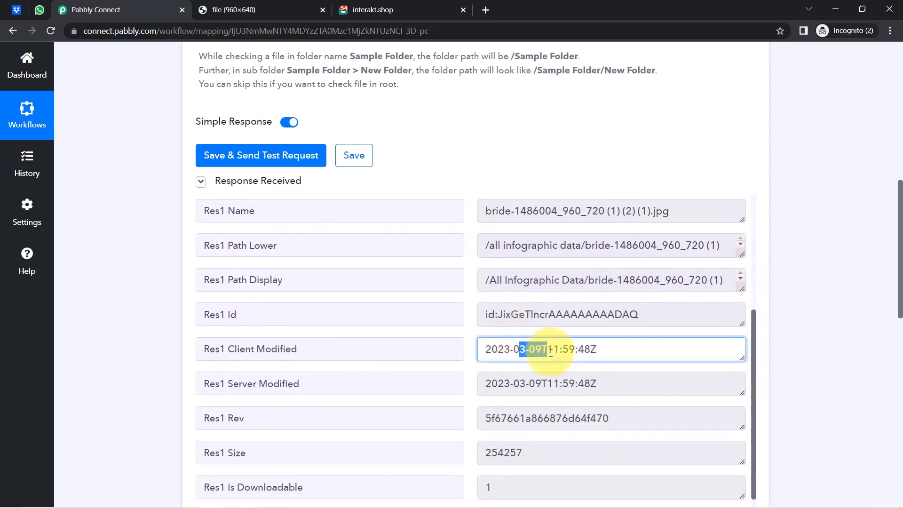
left_click_drag(513, 383, 546, 384)
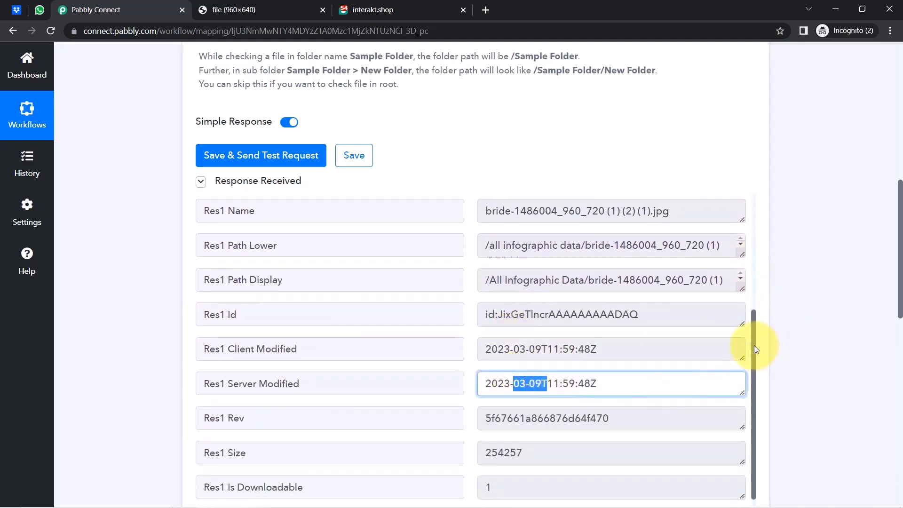
scroll(755, 348, "down", 1)
left_click_drag(899, 270, 899, 308)
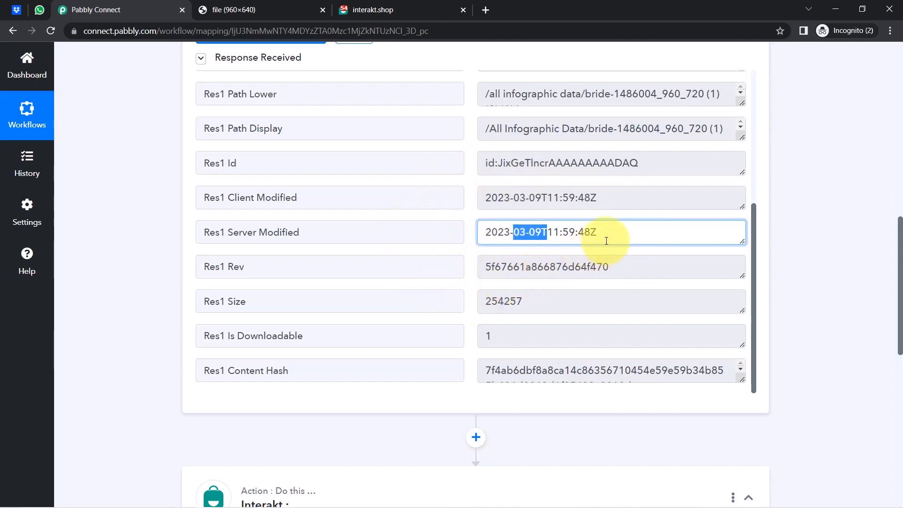
left_click_drag(900, 232, 879, 348)
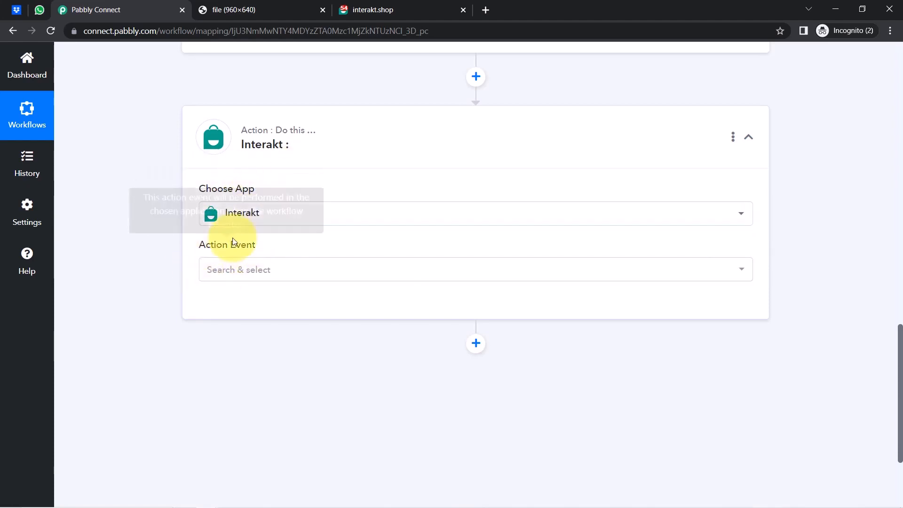
Choose Send WhatsApp Template Message as the Interakt action event and begin connecting an account.
left_click(221, 276)
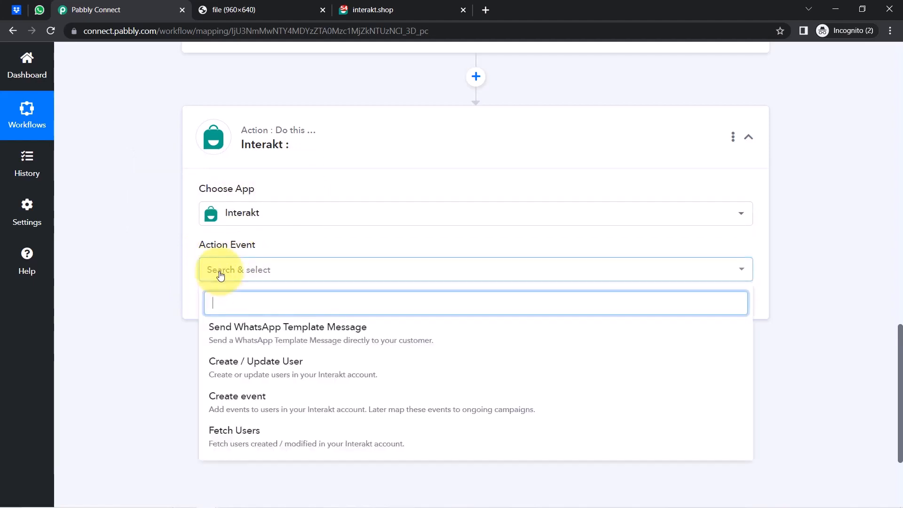
left_click(250, 329)
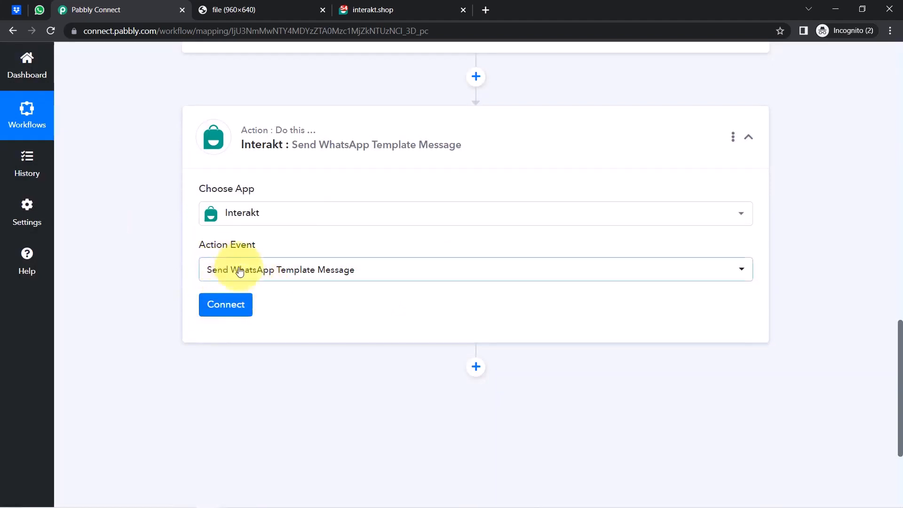
left_click(218, 304)
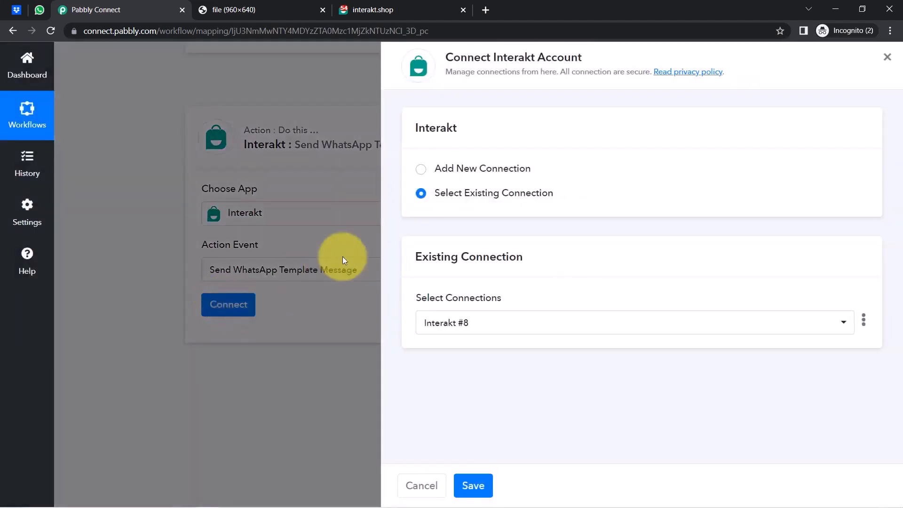
Add a new Interakt connection and open the Interakt account link in a new tab.
left_click(449, 173)
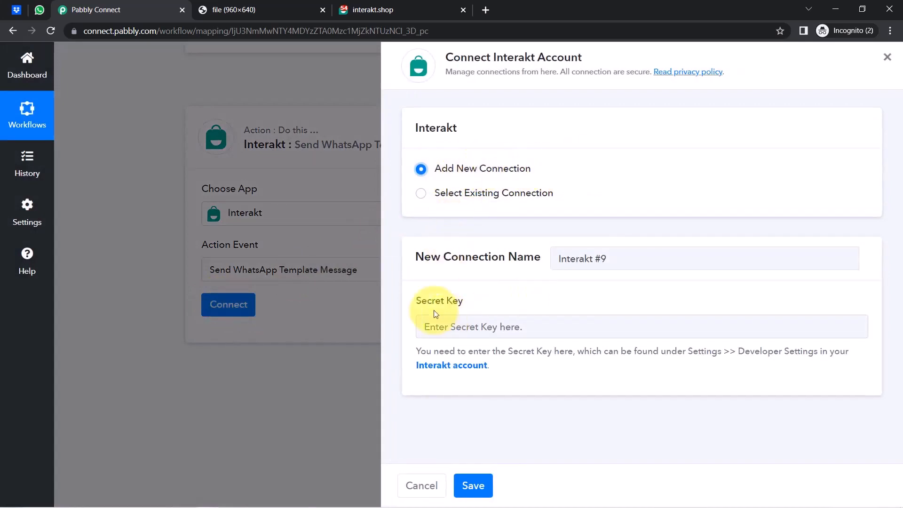
left_click_drag(421, 301, 454, 309)
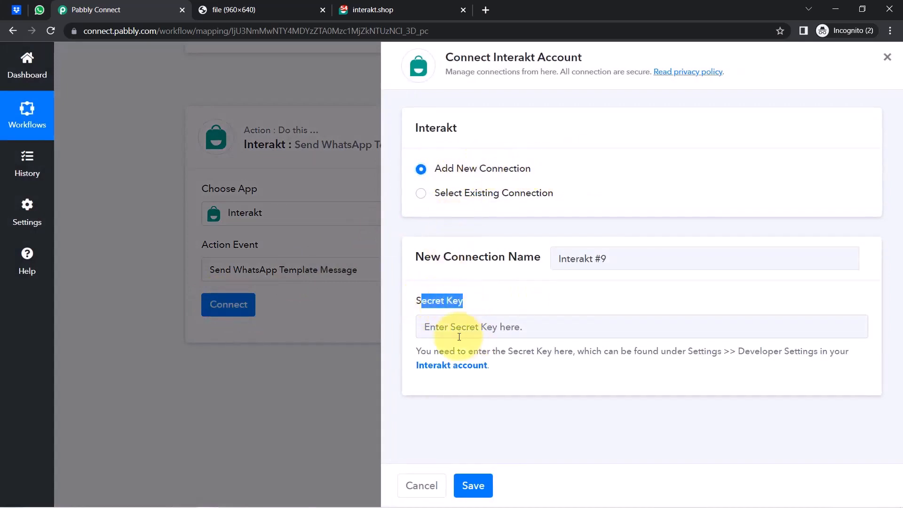
left_click_drag(423, 351, 520, 368)
left_click(511, 355)
right_click(447, 369)
left_click(469, 377)
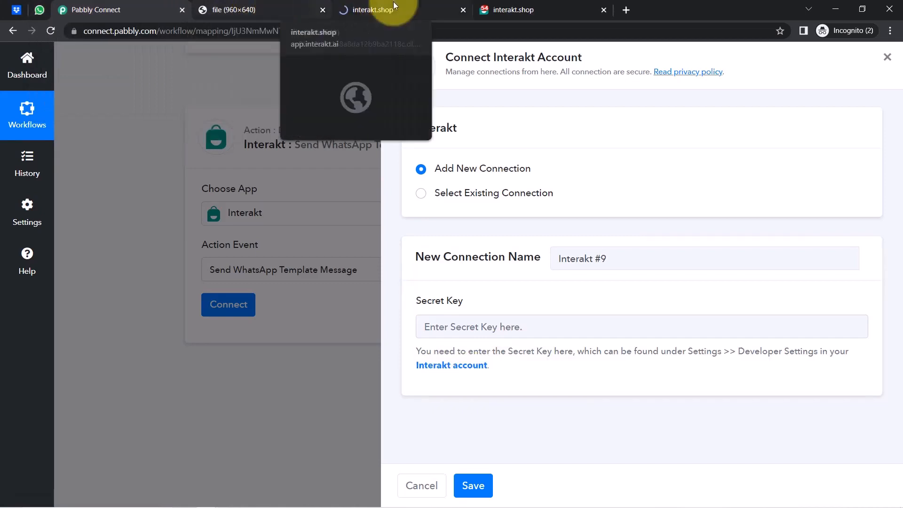
Copy the Secret Key from Interakt's Developer Settings page.
left_click(410, 5)
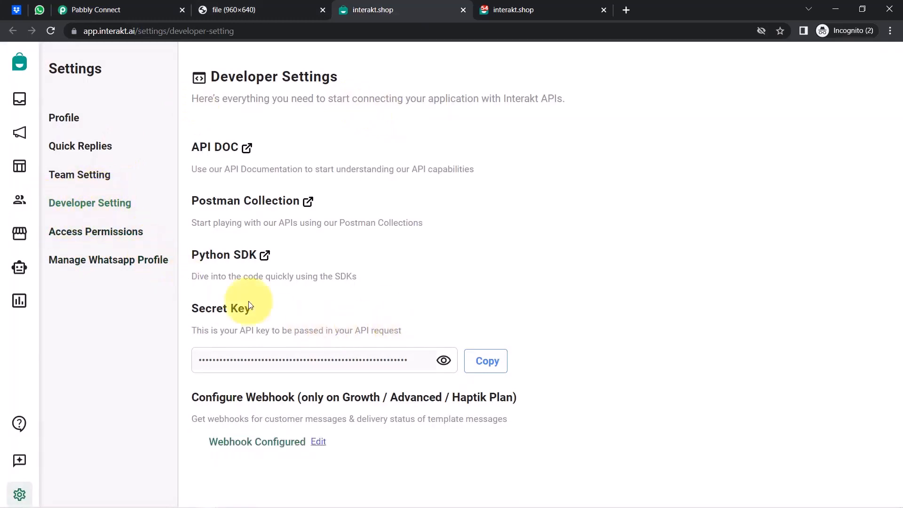
left_click(484, 373)
Paste the copied secret key into the new Interakt connection and save it.
left_click(136, 10)
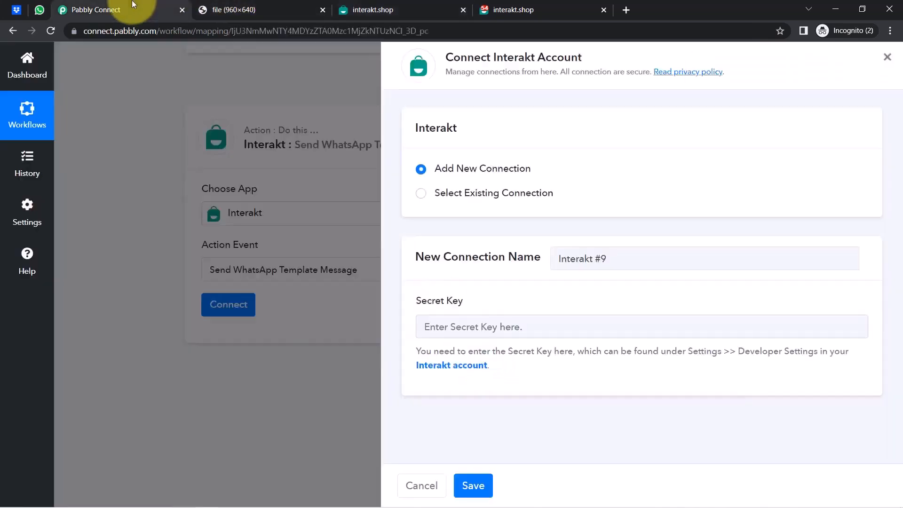
left_click(432, 326)
key("ctrl+v")
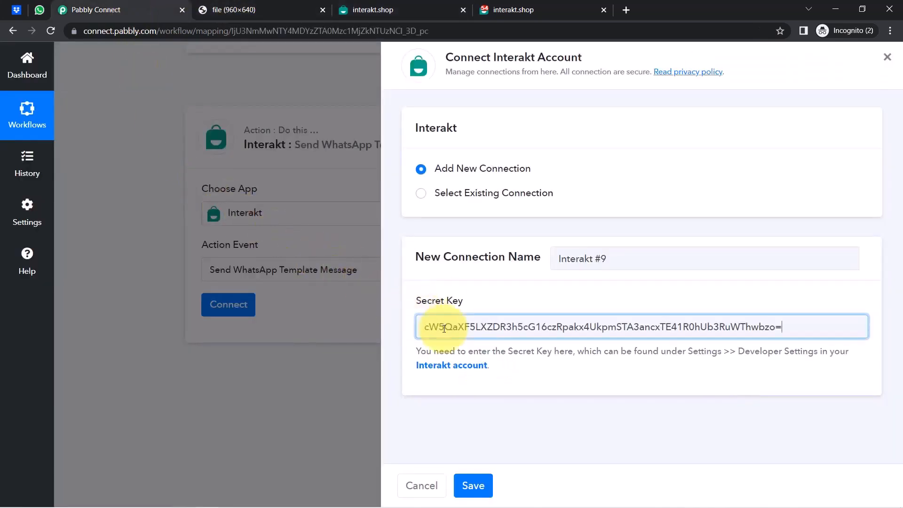
left_click(474, 482)
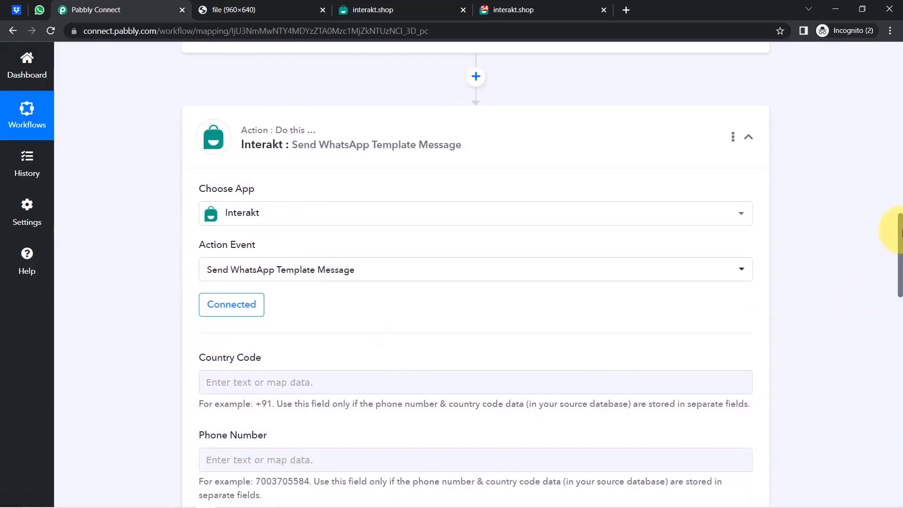
Compare the Phone Number and Full Phone Number fields and their mandatory-value note.
left_click_drag(901, 231, 901, 265)
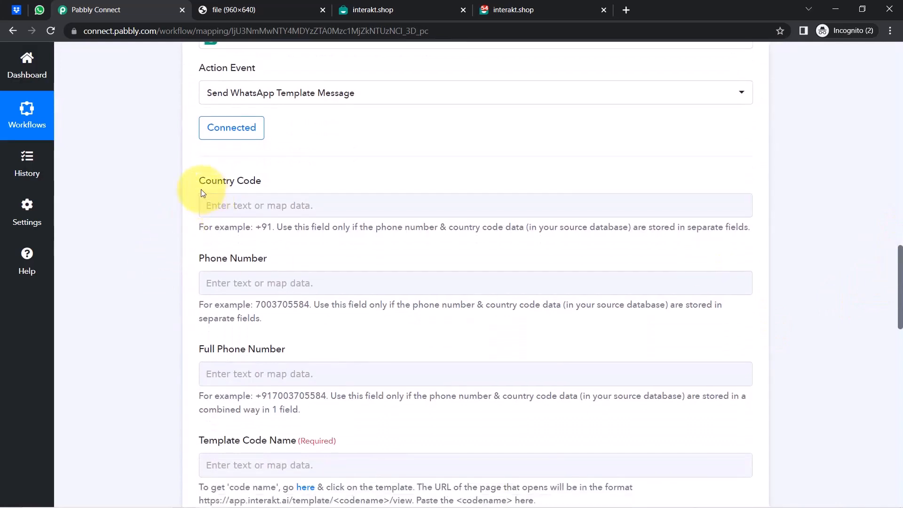
left_click_drag(215, 260, 237, 262)
left_click_drag(203, 349, 268, 350)
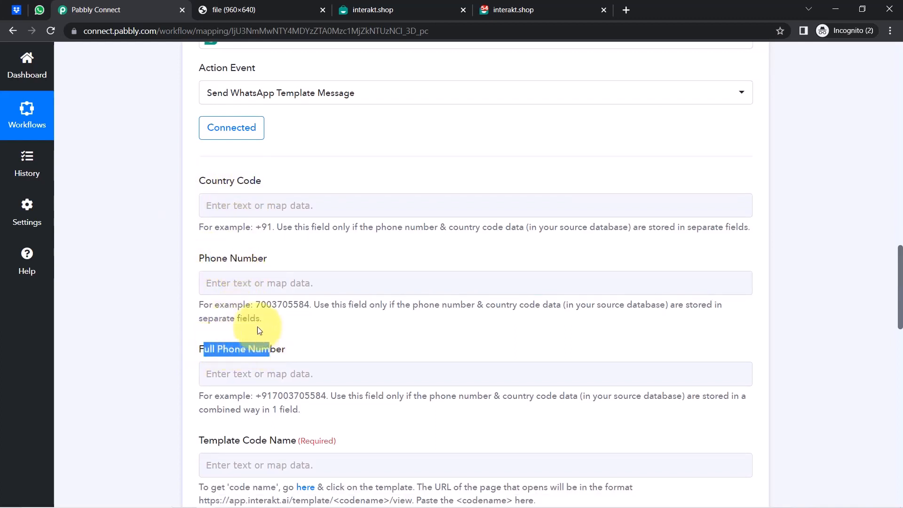
left_click_drag(228, 258, 230, 260)
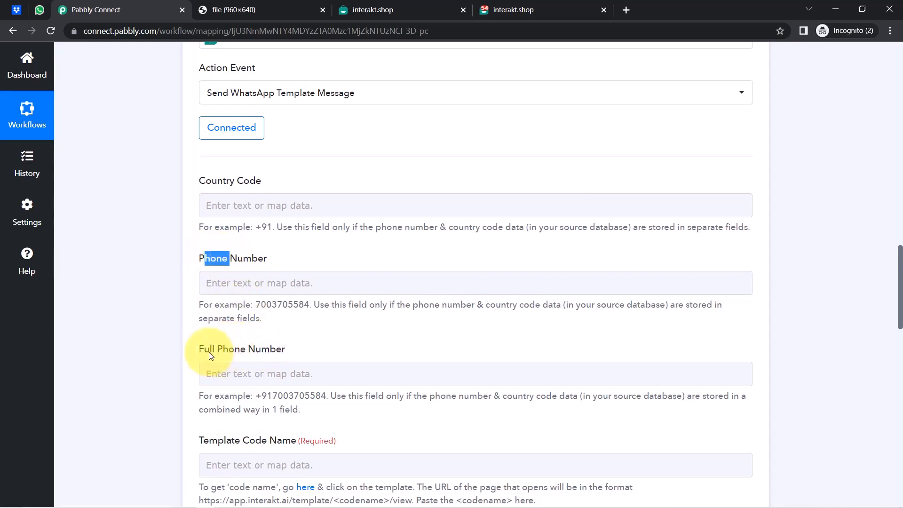
left_click_drag(209, 351, 248, 350)
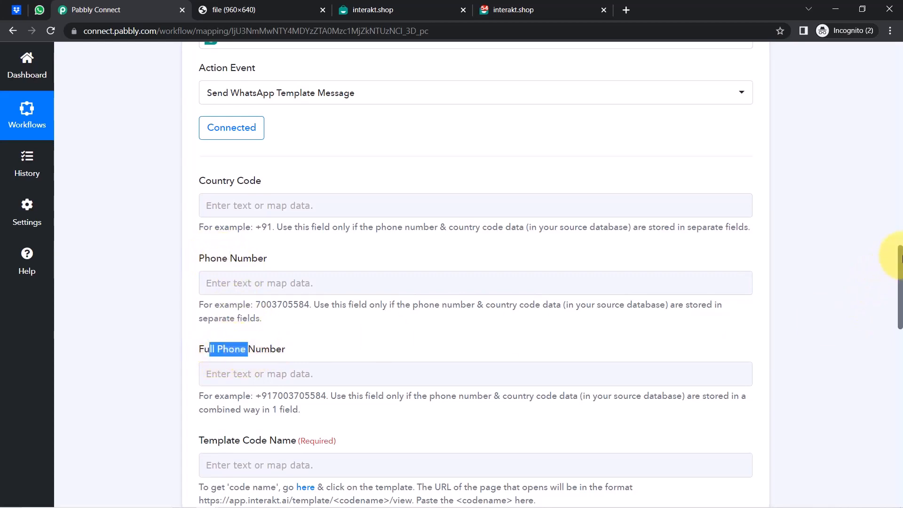
left_click_drag(900, 257, 888, 475)
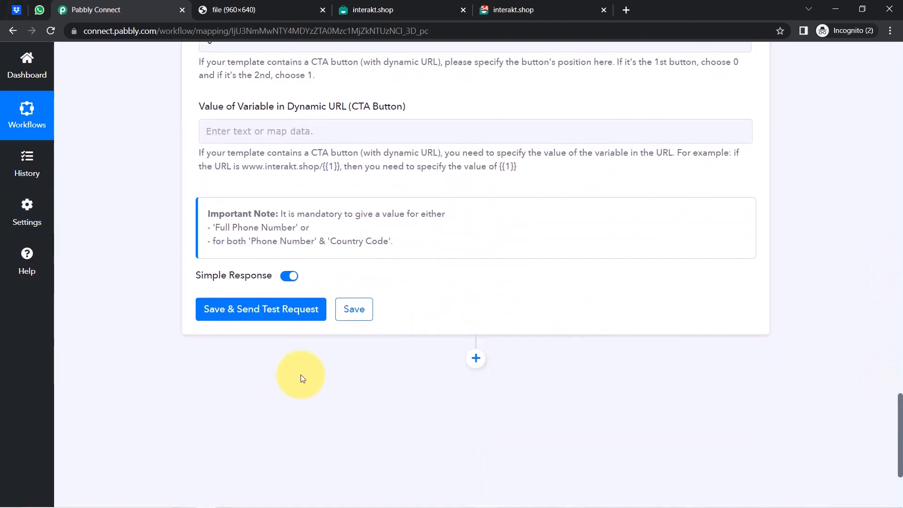
left_click_drag(289, 217, 436, 214)
left_click_drag(216, 229, 386, 239)
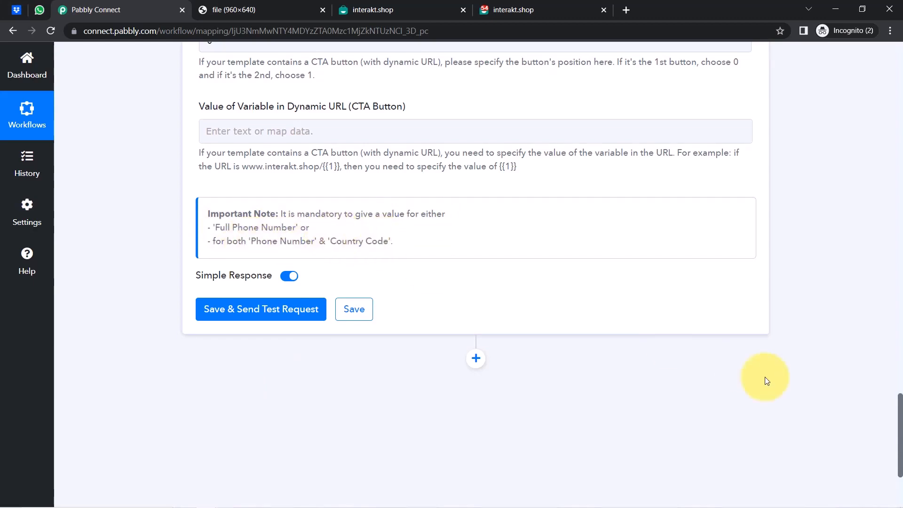
left_click_drag(895, 395, 853, 287)
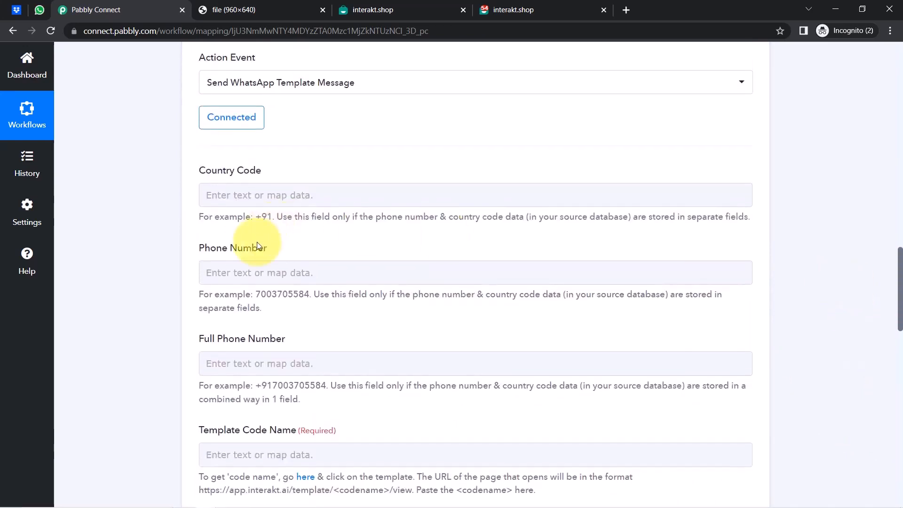
left_click_drag(255, 386, 327, 380)
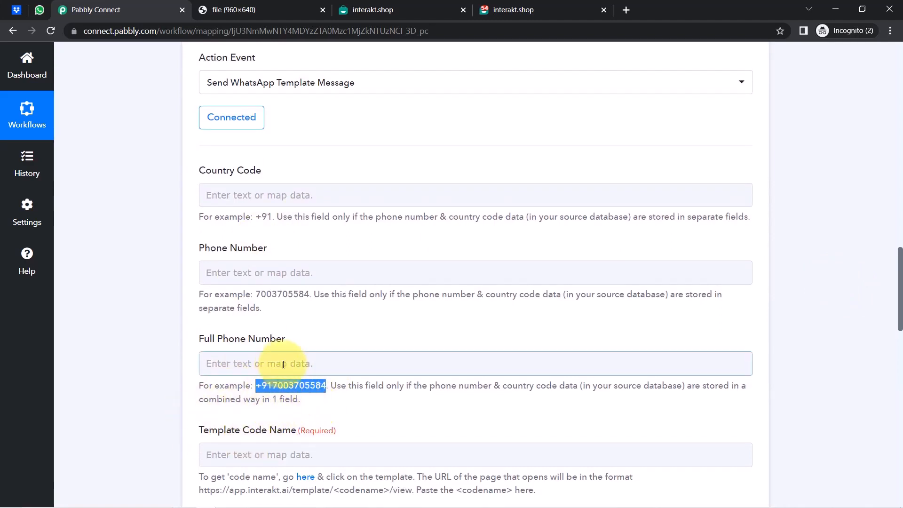
left_click_drag(205, 339, 269, 340)
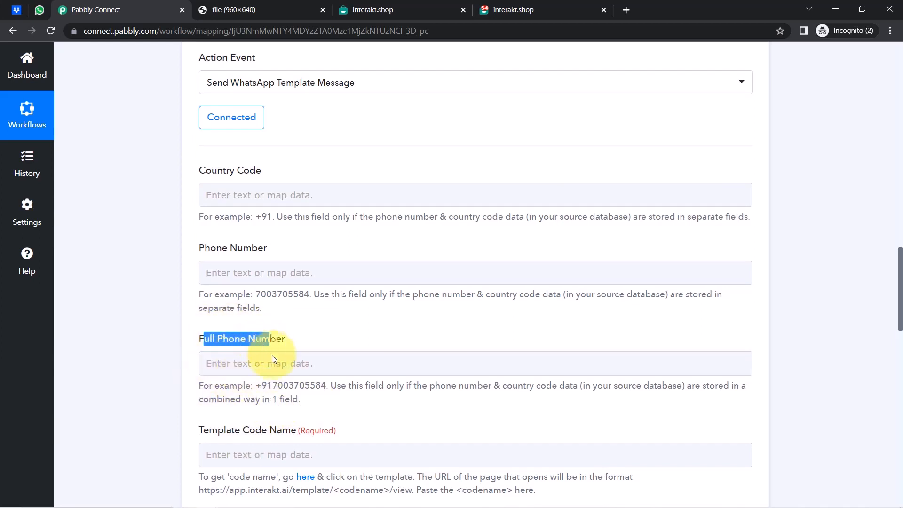
left_click(262, 386)
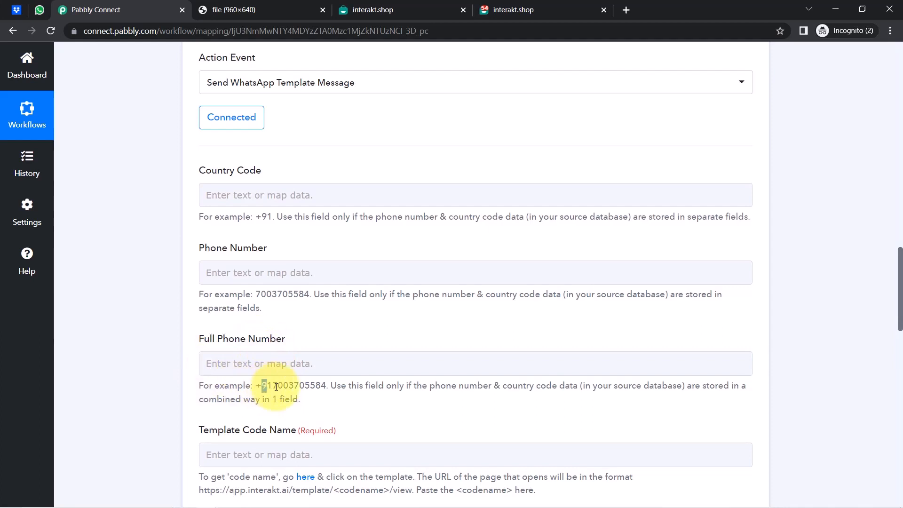
left_click_drag(276, 386, 335, 386)
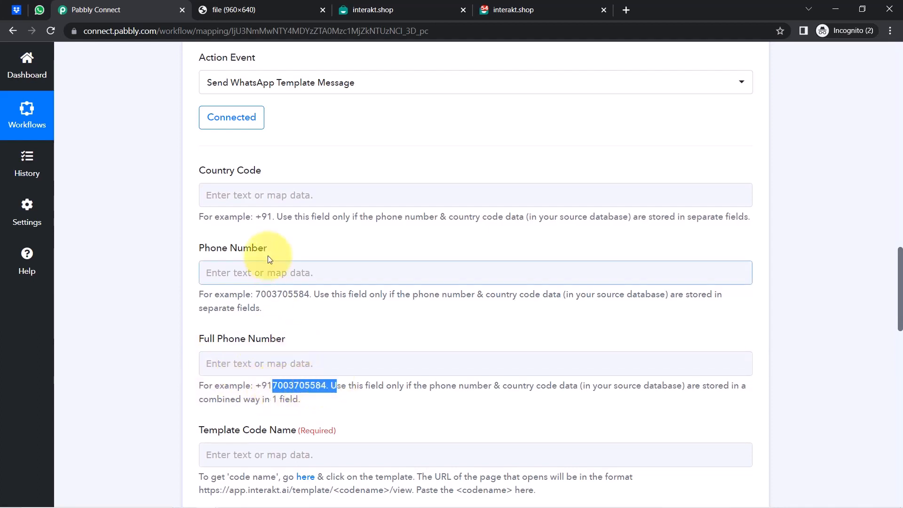
left_click_drag(210, 248, 252, 248)
Enter the recipient's phone number with the +91 country code in Full Phone Number.
left_click(217, 272)
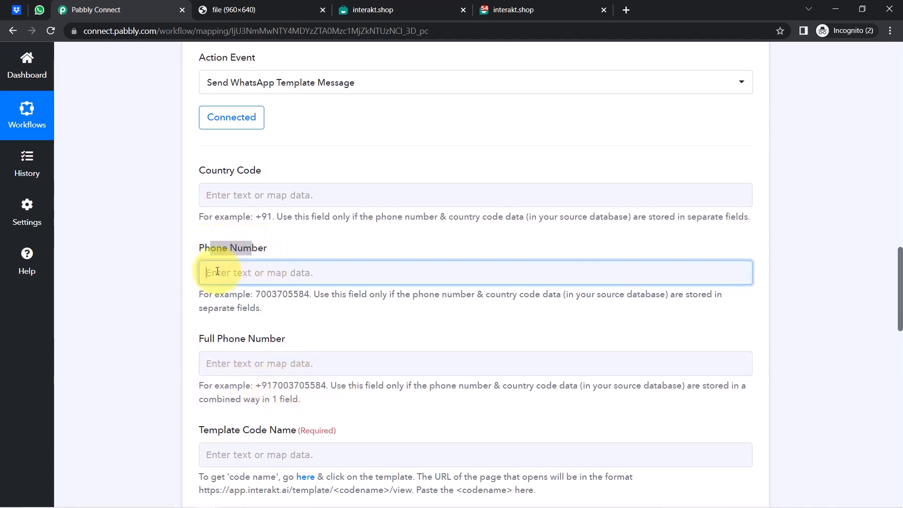
left_click_drag(205, 171, 245, 174)
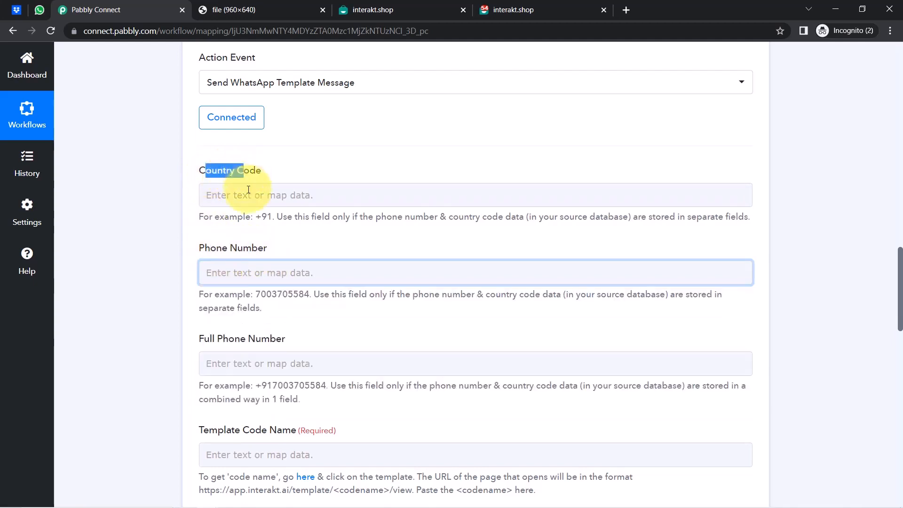
left_click(154, 251)
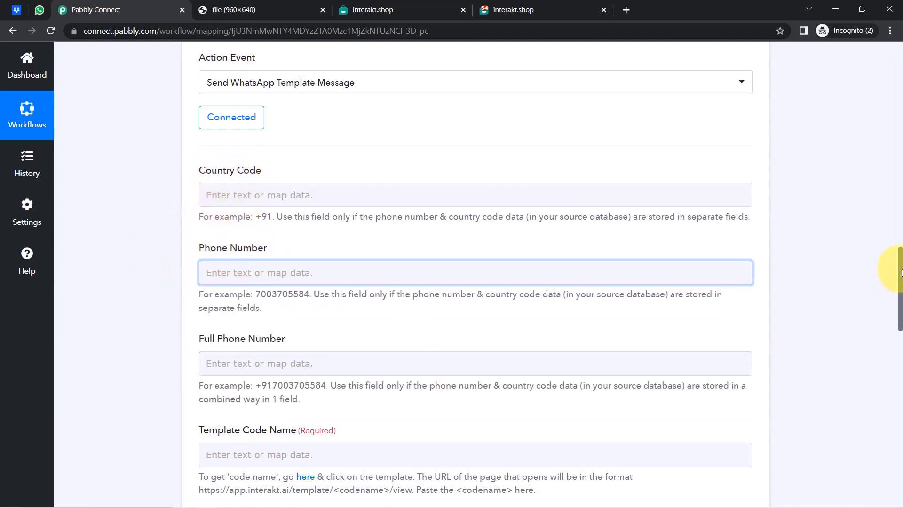
scroll(900, 275, "down", 2)
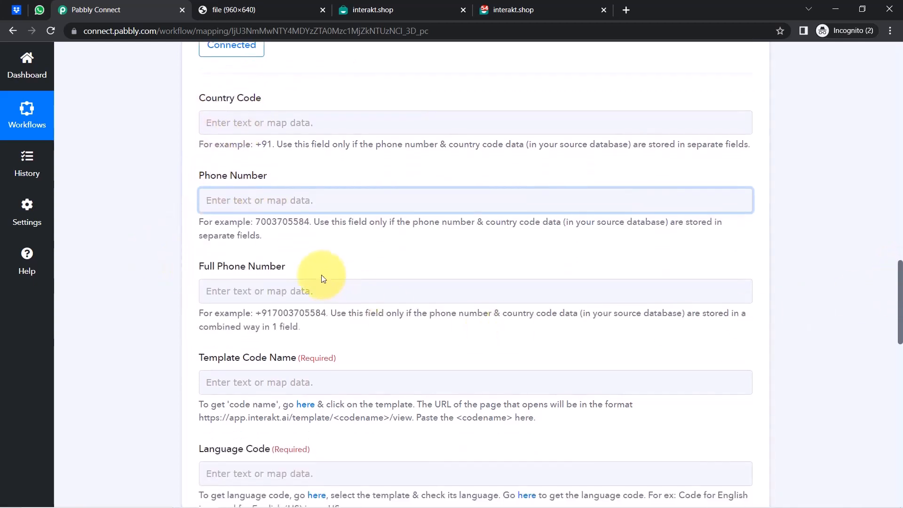
left_click_drag(179, 270, 267, 266)
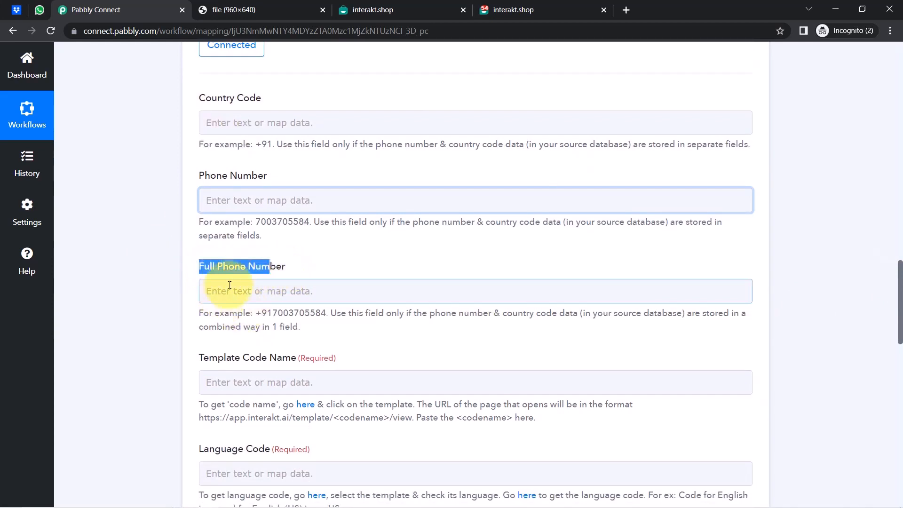
left_click(261, 289)
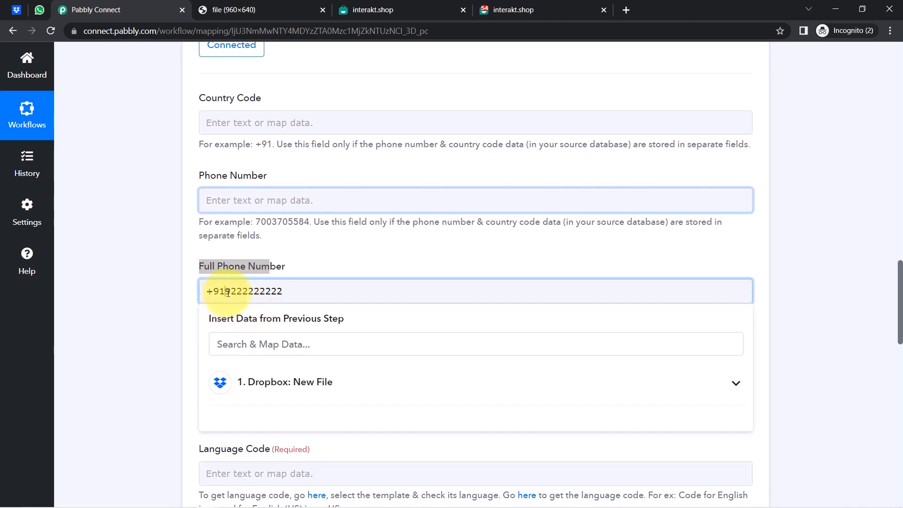
left_click_drag(242, 296, 277, 297)
Read the Template Code Name help text, then bring up the Interakt WhatsApp Templates page.
left_click(170, 317)
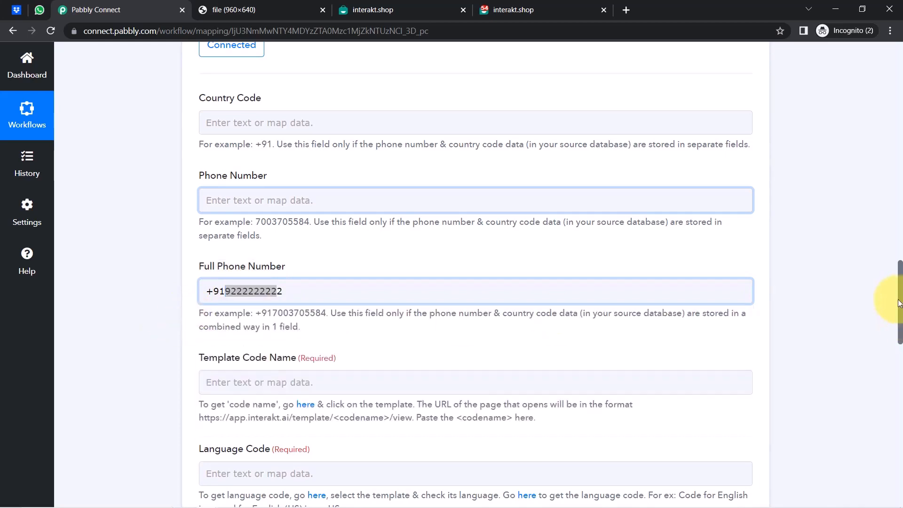
scroll(898, 312, "down", 3)
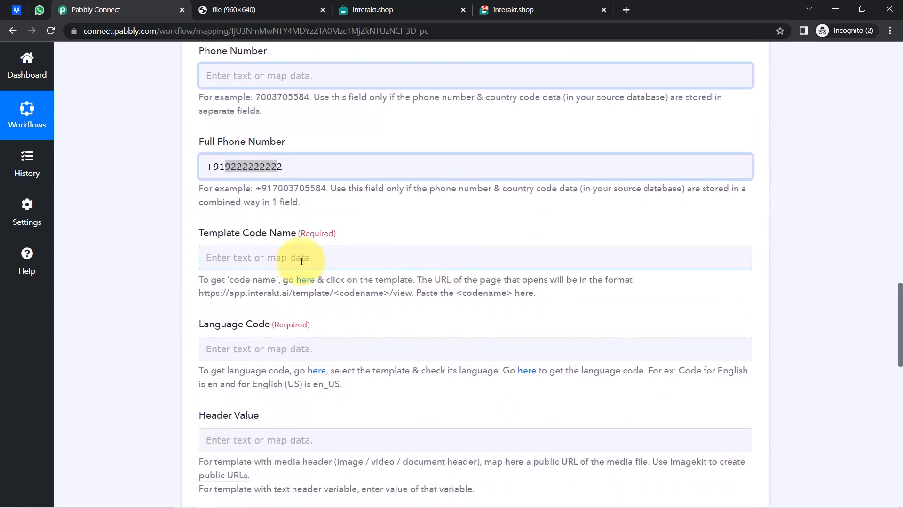
left_click_drag(210, 279, 464, 288)
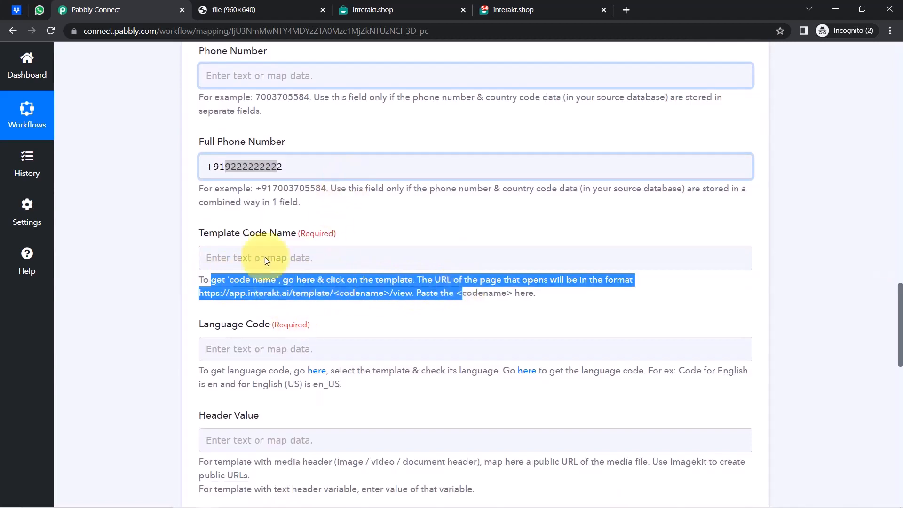
left_click(386, 4)
left_click_drag(513, 10, 327, 21)
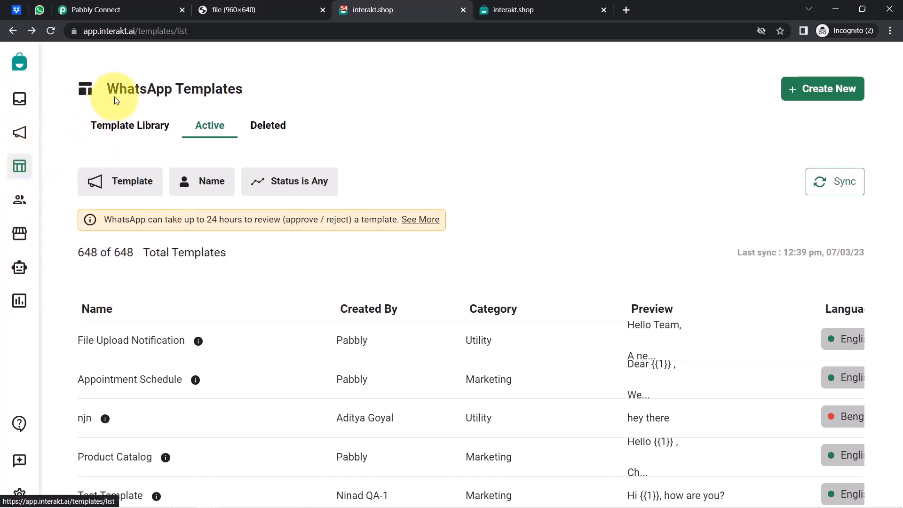
left_click_drag(108, 89, 246, 89)
left_click(293, 99)
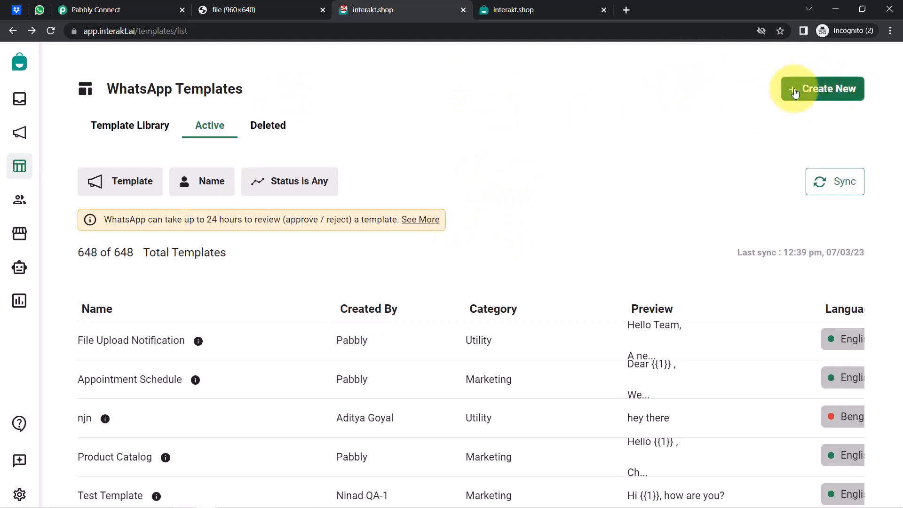
left_click(812, 94)
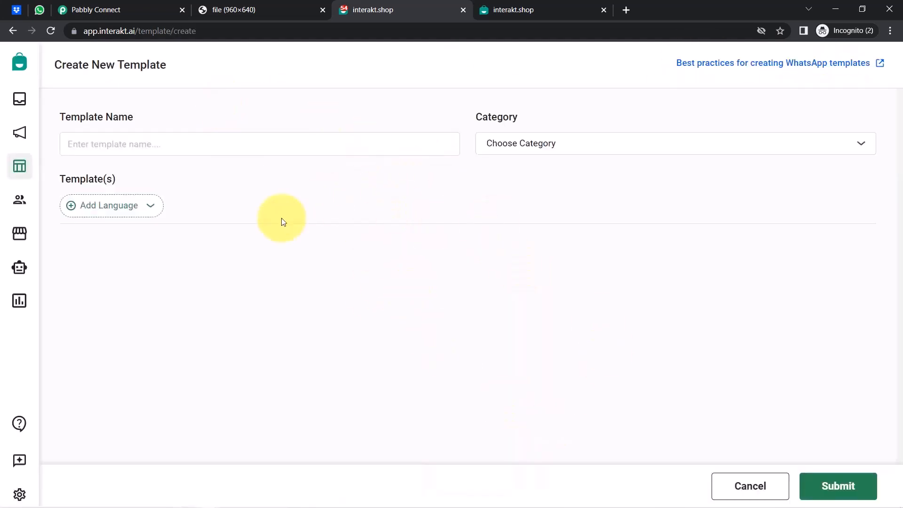
left_click(846, 489)
left_click(541, 316)
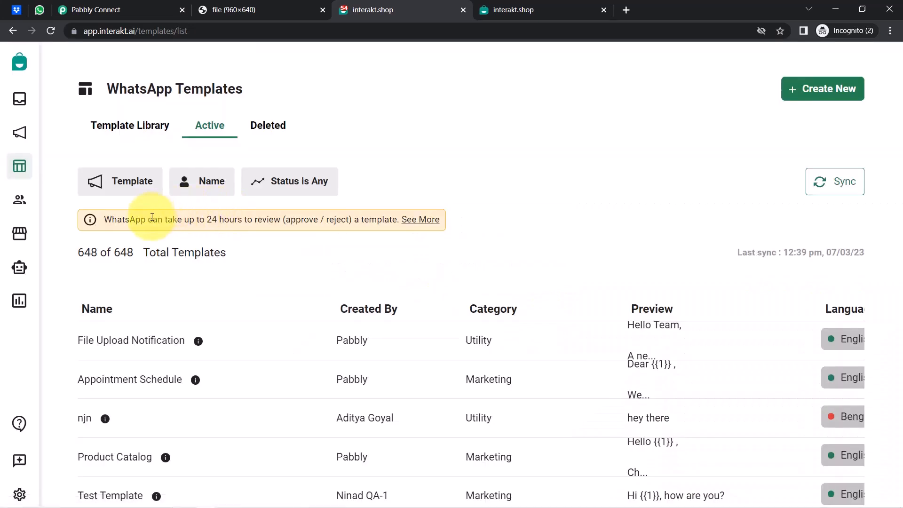
left_click_drag(129, 219, 382, 222)
left_click(553, 187)
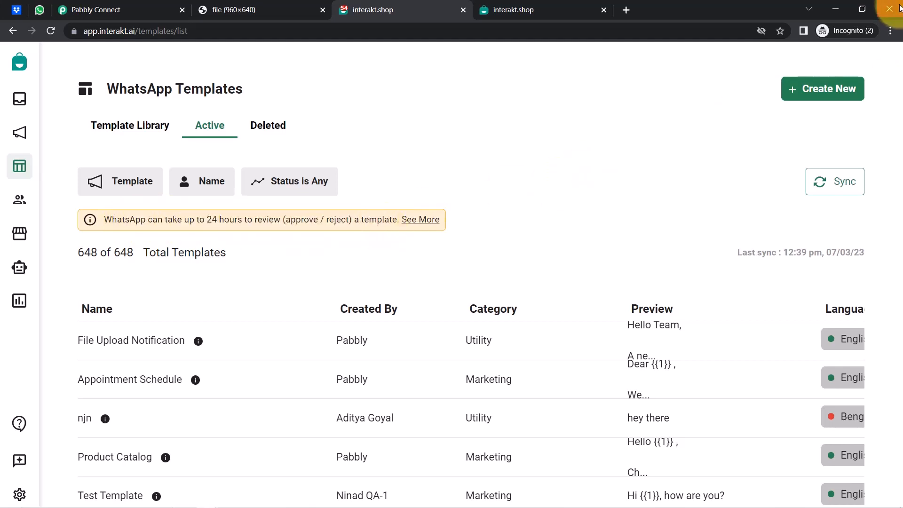
left_click(890, 30)
left_click(812, 126)
left_click(665, 171)
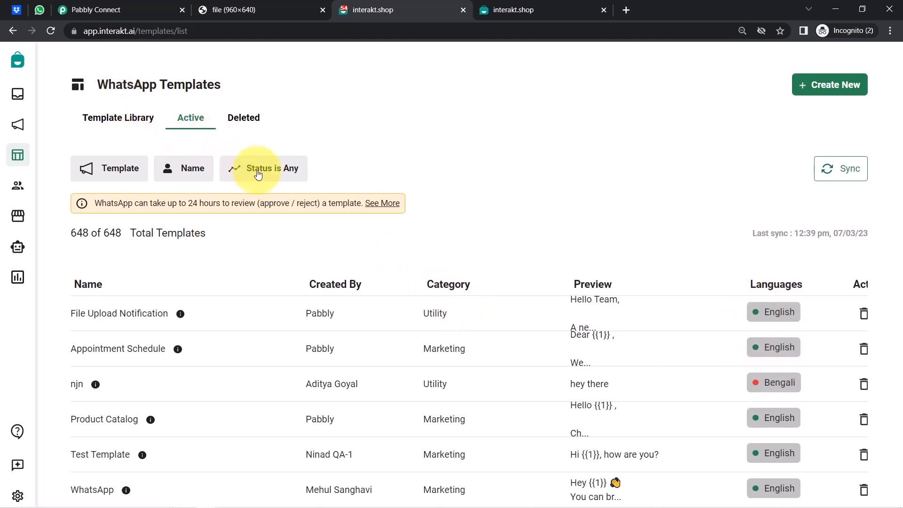
left_click(254, 177)
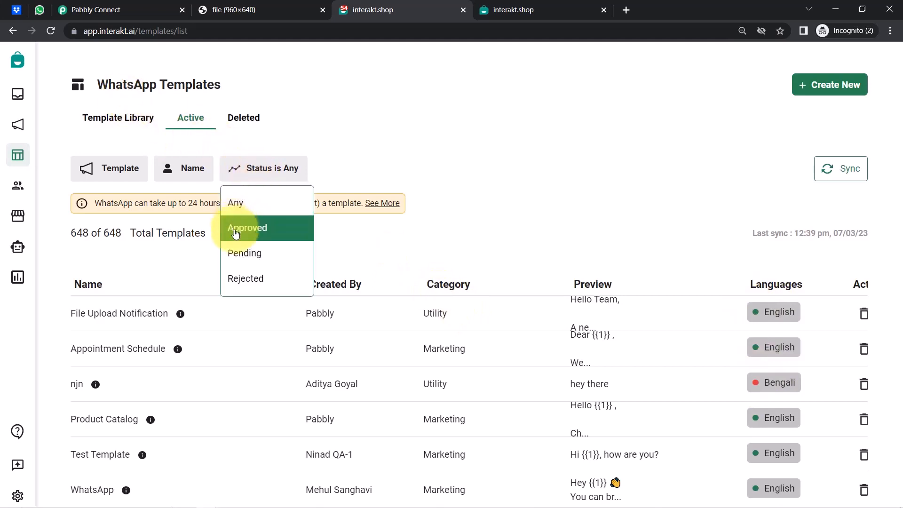
left_click(697, 198)
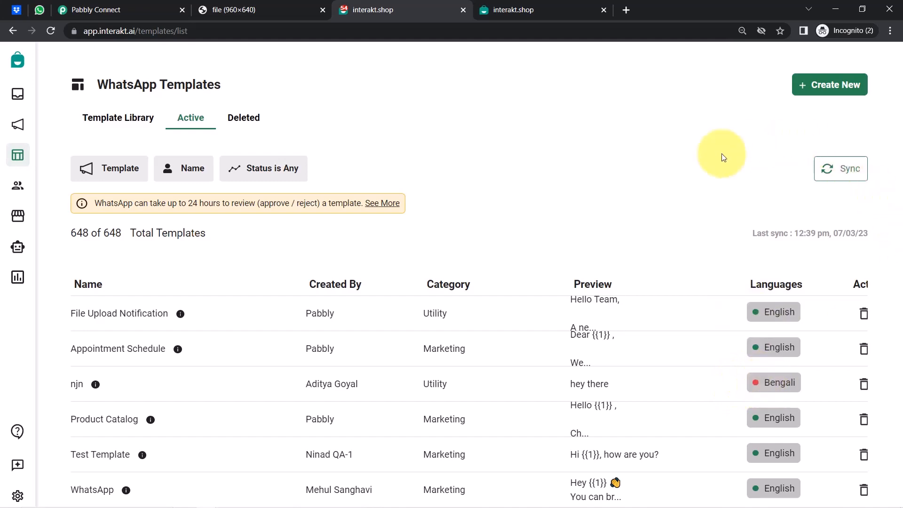
scroll(706, 169, "down", 1)
scroll(733, 226, "down", 3)
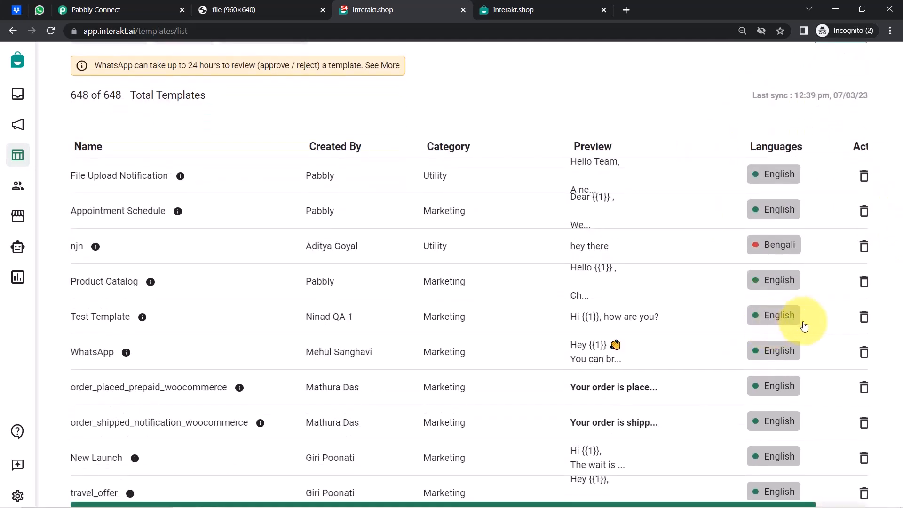
scroll(738, 362, "down", 1)
scroll(773, 429, "down", 5)
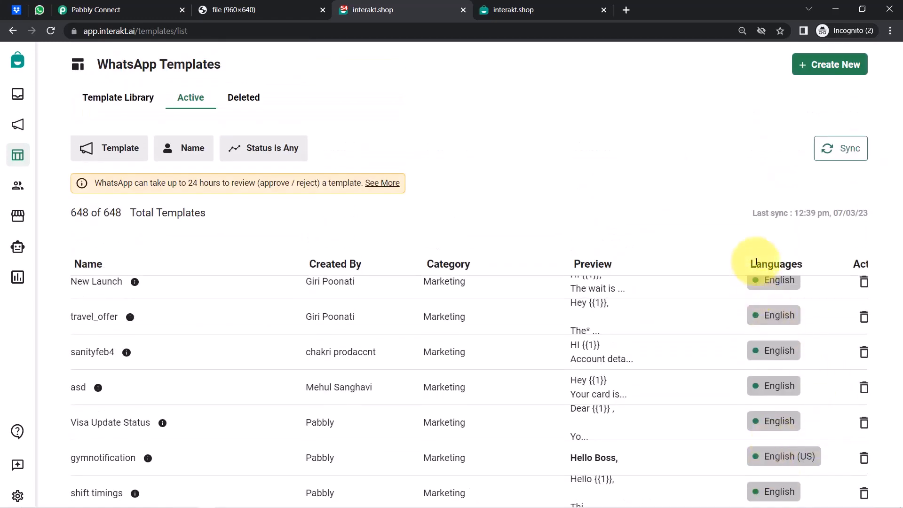
scroll(672, 140, "up", 1)
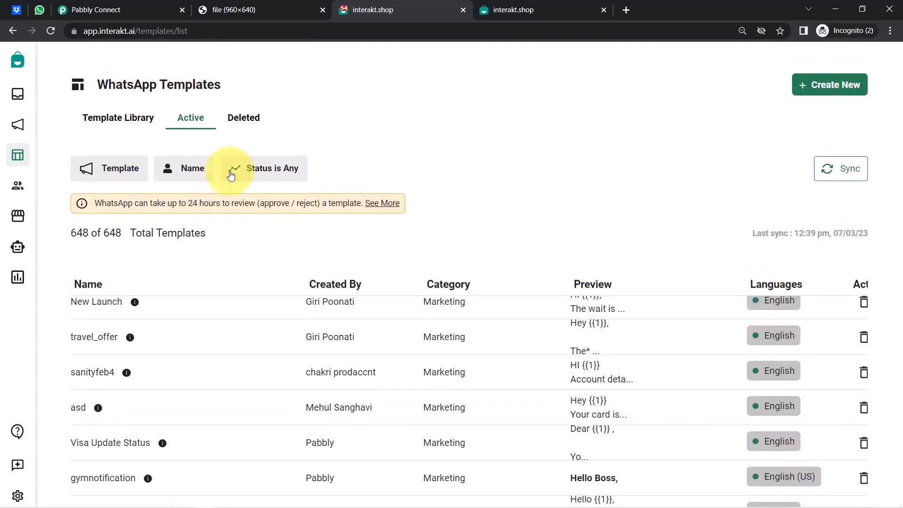
scroll(695, 388, "up", 3)
scroll(700, 383, "down", 5)
scroll(701, 386, "up", 2)
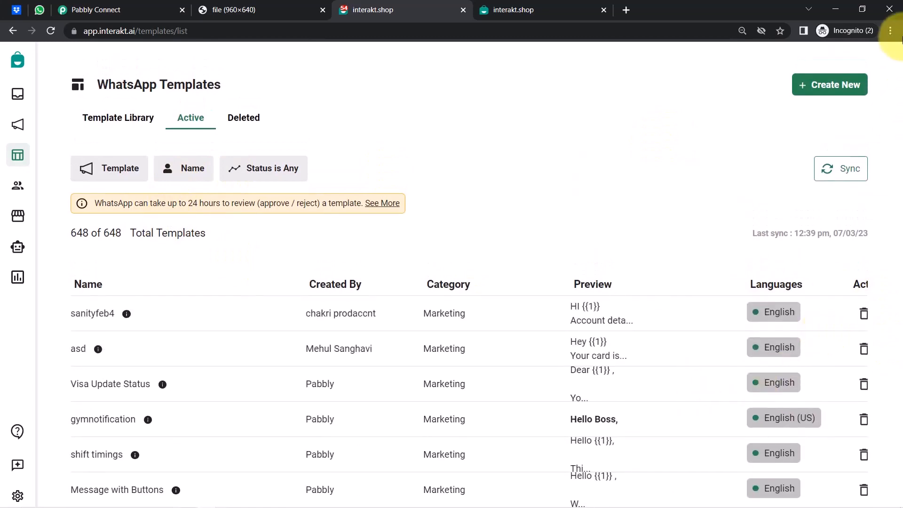
left_click(890, 30)
left_click(812, 126)
left_click(811, 126)
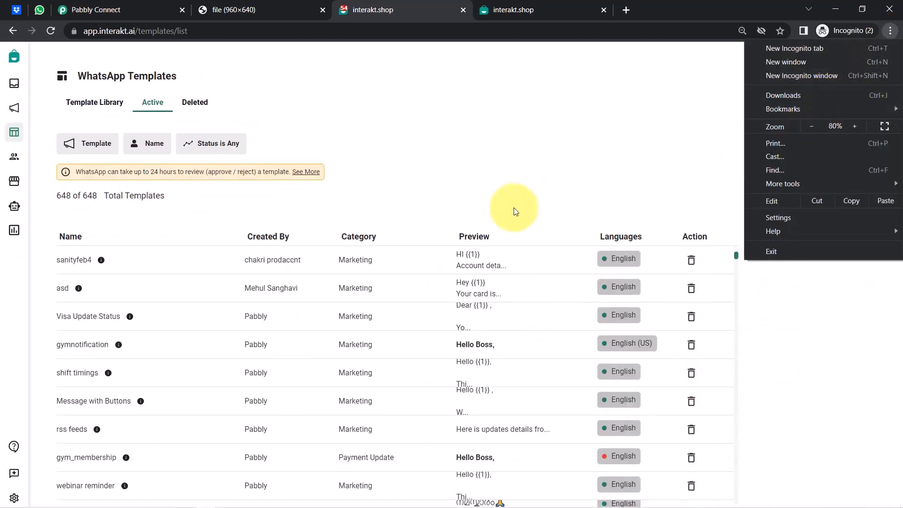
left_click(734, 256)
scroll(735, 255, "up", 5)
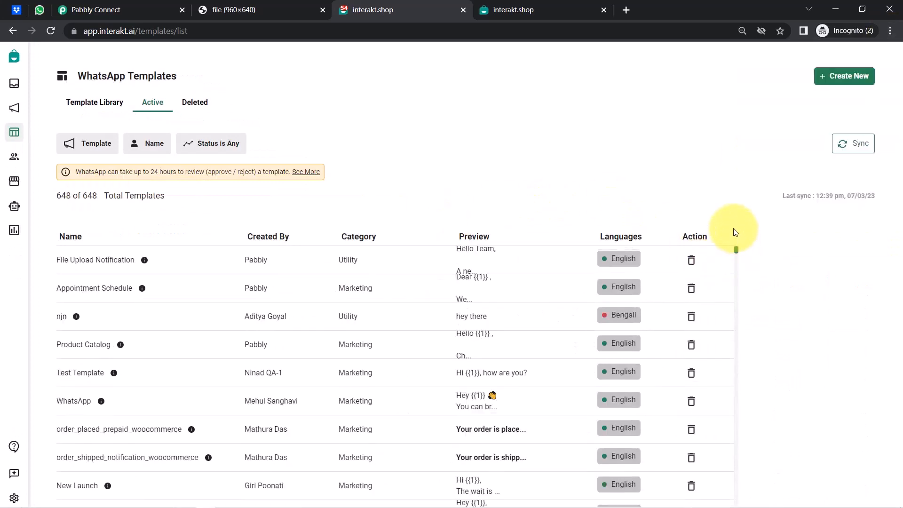
left_click(891, 30)
left_click(856, 126)
left_click(856, 126)
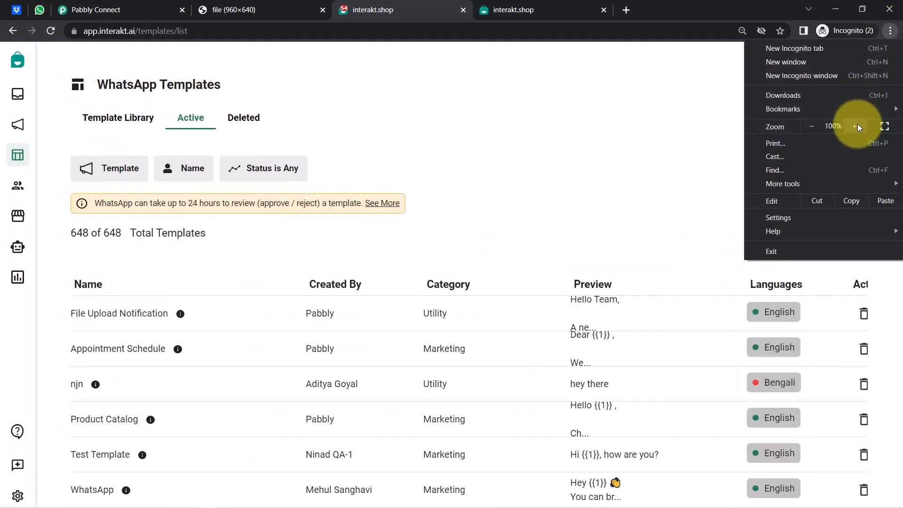
left_click(856, 126)
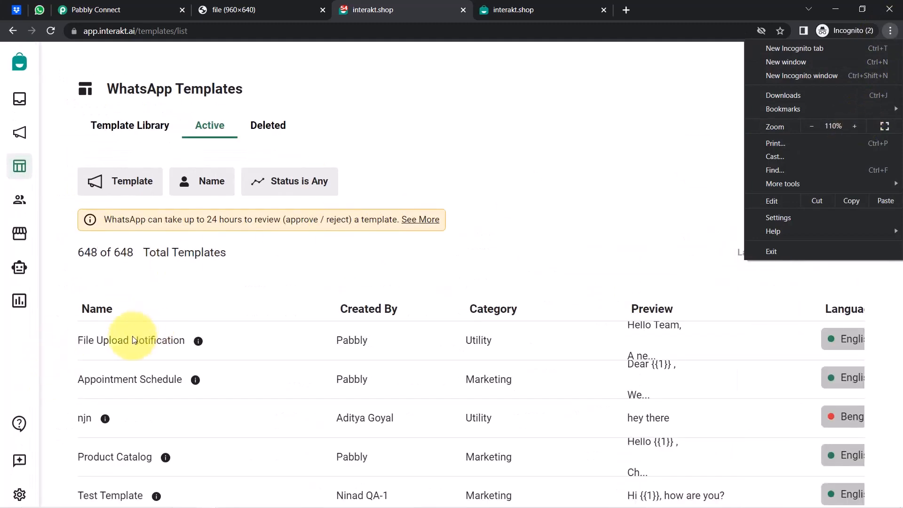
left_click(89, 273)
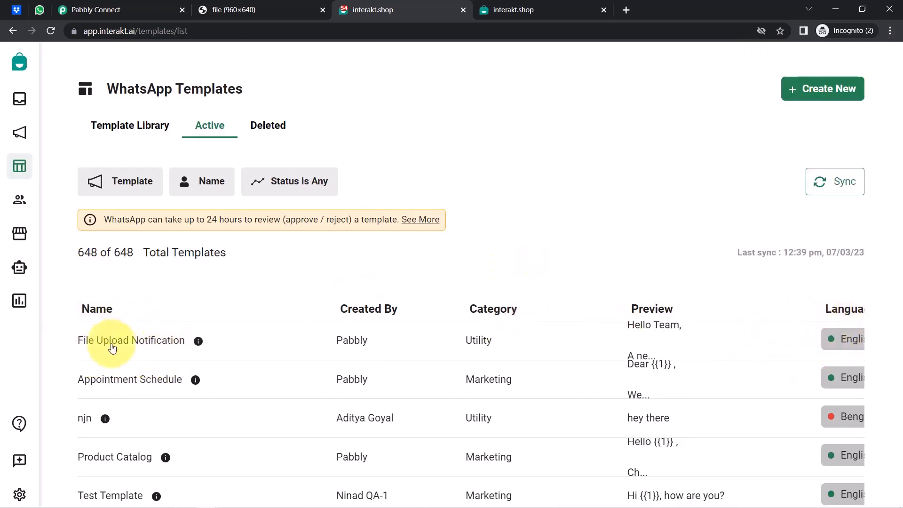
left_click(114, 342)
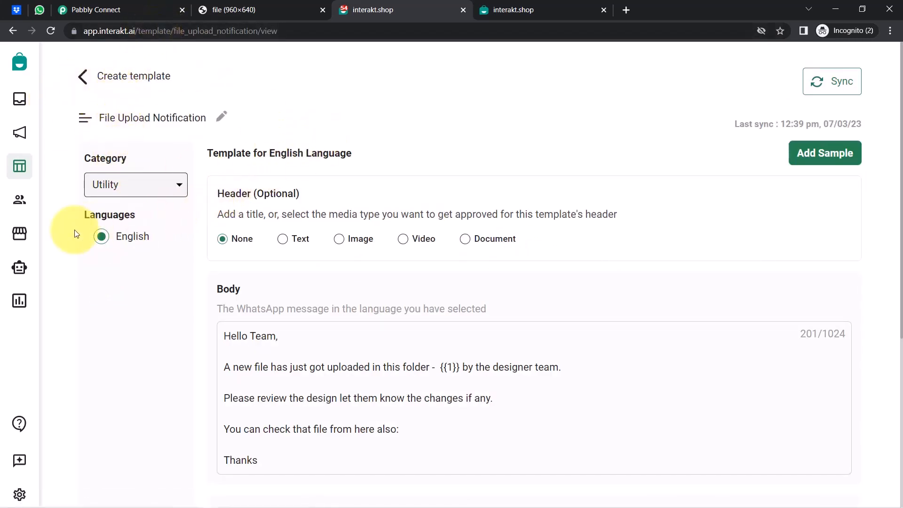
left_click(125, 258)
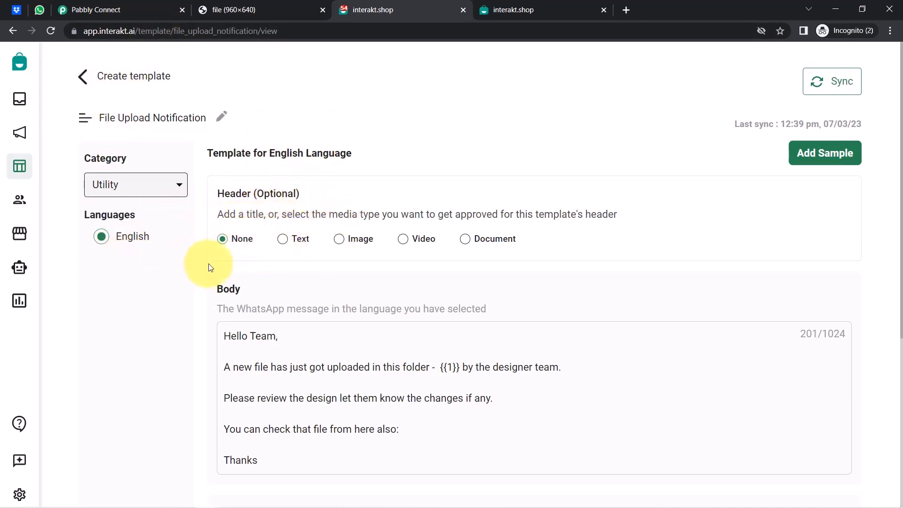
left_click_drag(233, 337, 281, 450)
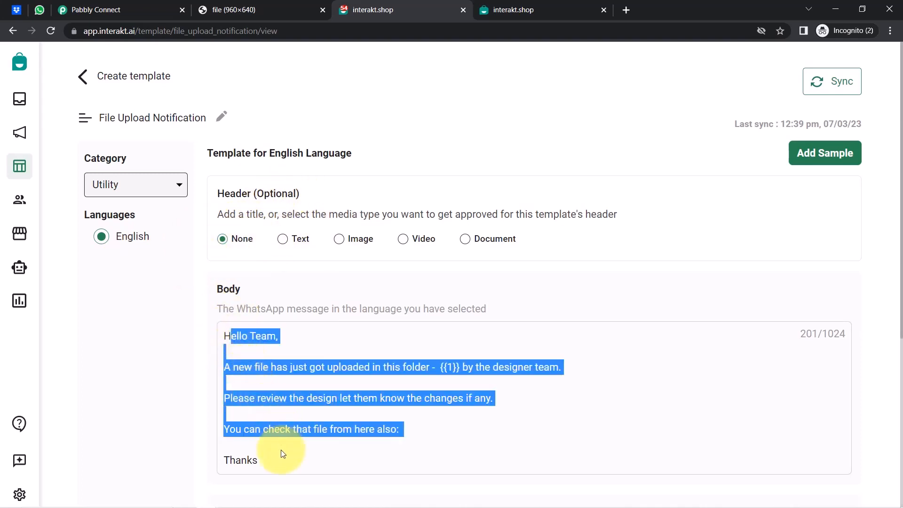
left_click(275, 393)
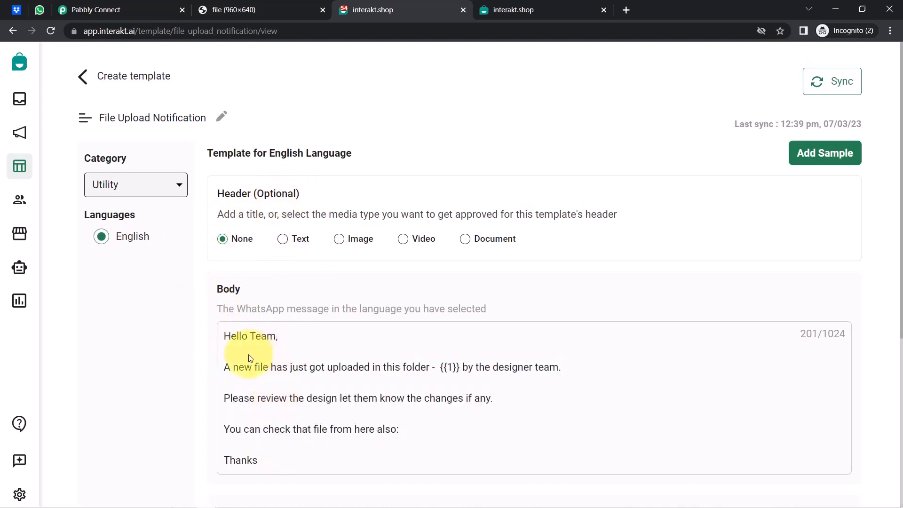
left_click_drag(239, 367, 453, 368)
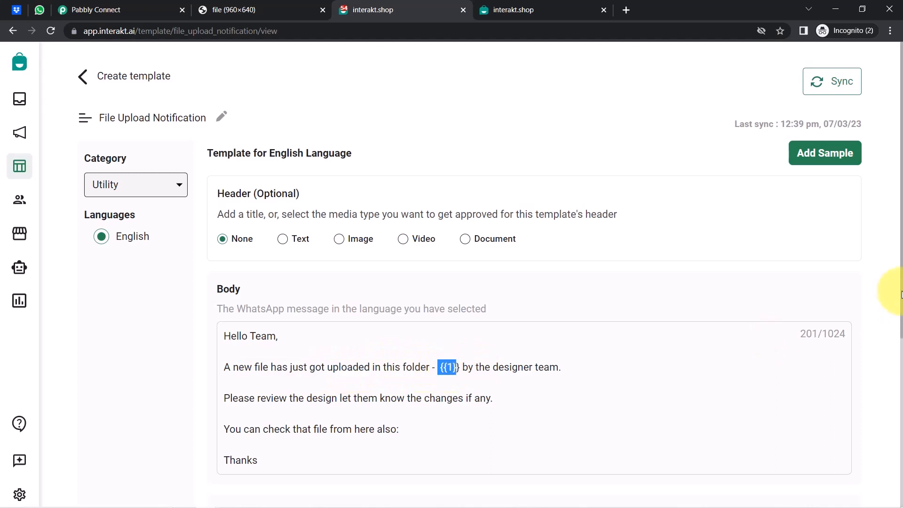
scroll(901, 293, "down", 2)
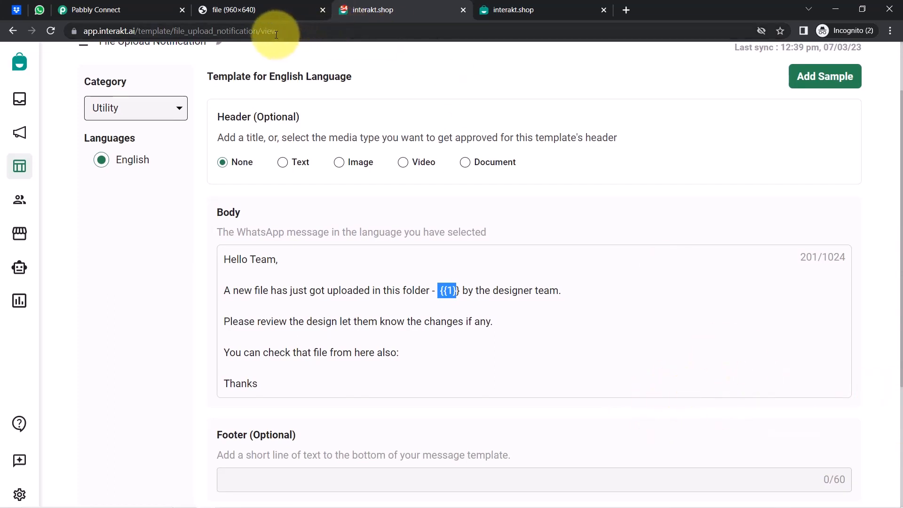
double_click(292, 31)
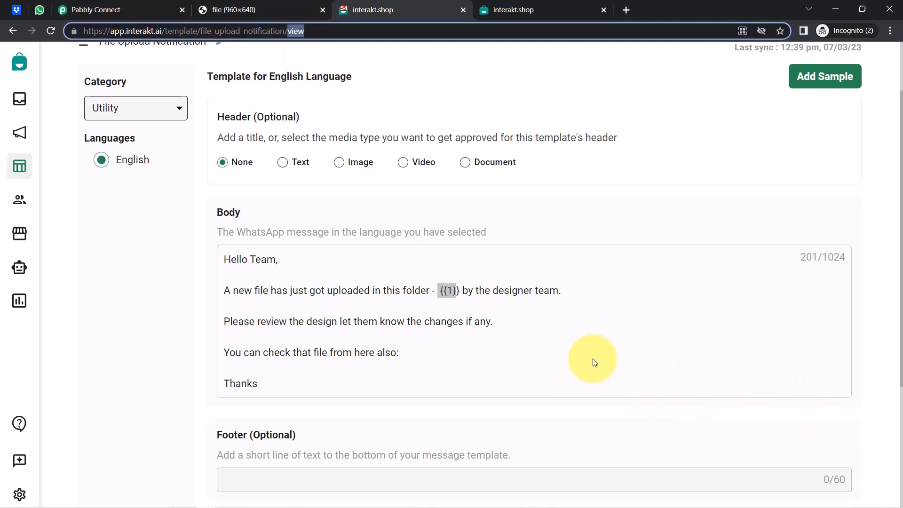
left_click(492, 279)
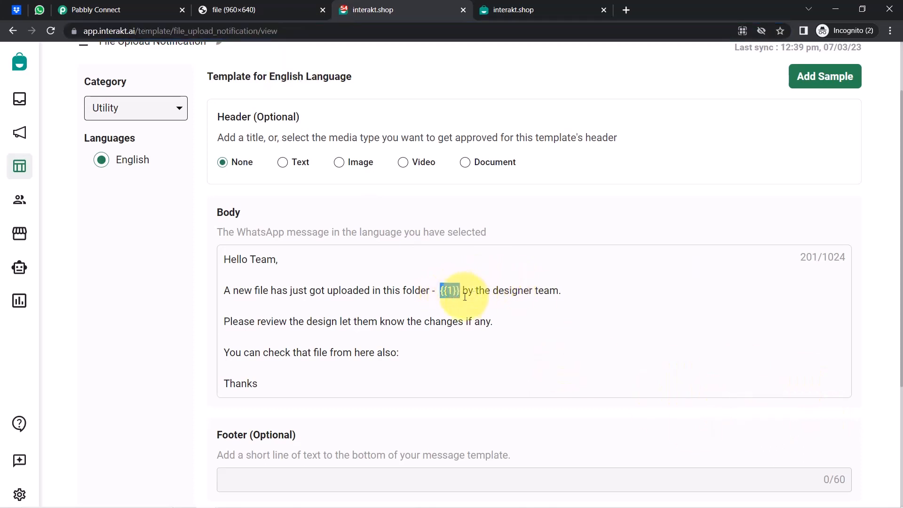
left_click_drag(438, 292, 455, 294)
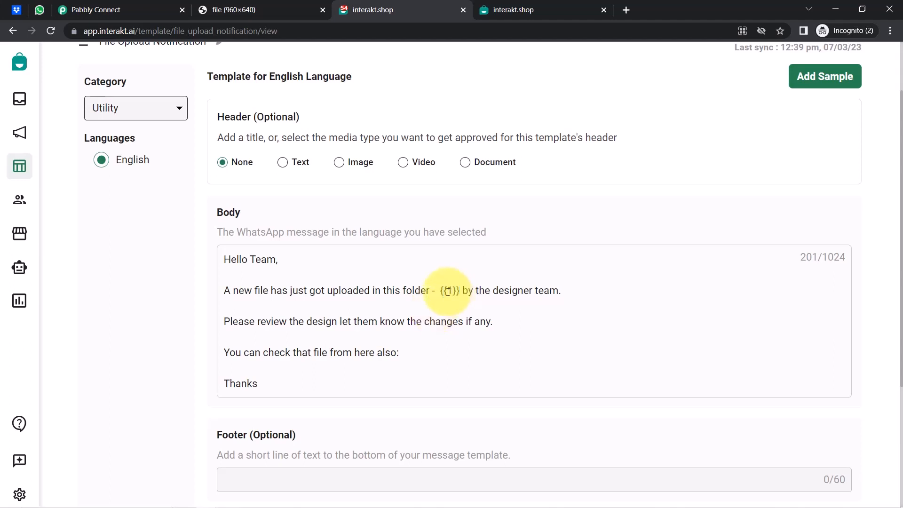
left_click(469, 295)
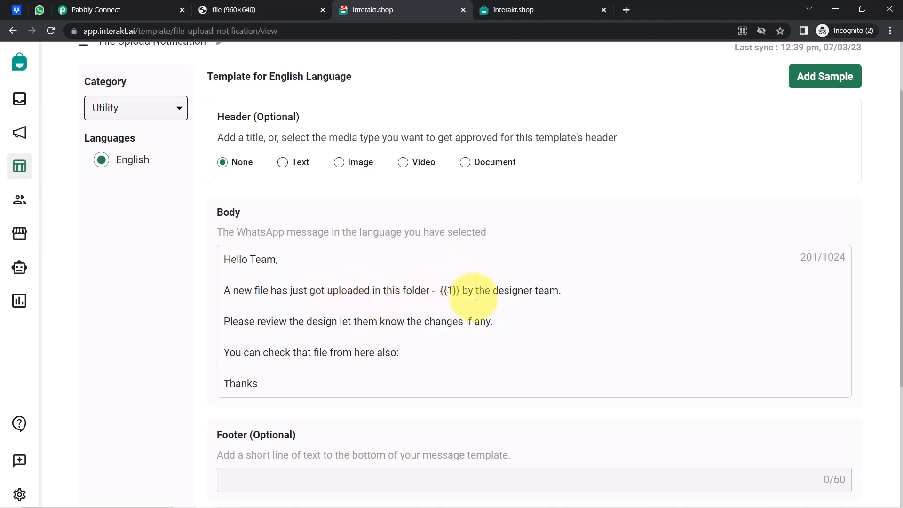
left_click_drag(439, 291, 544, 291)
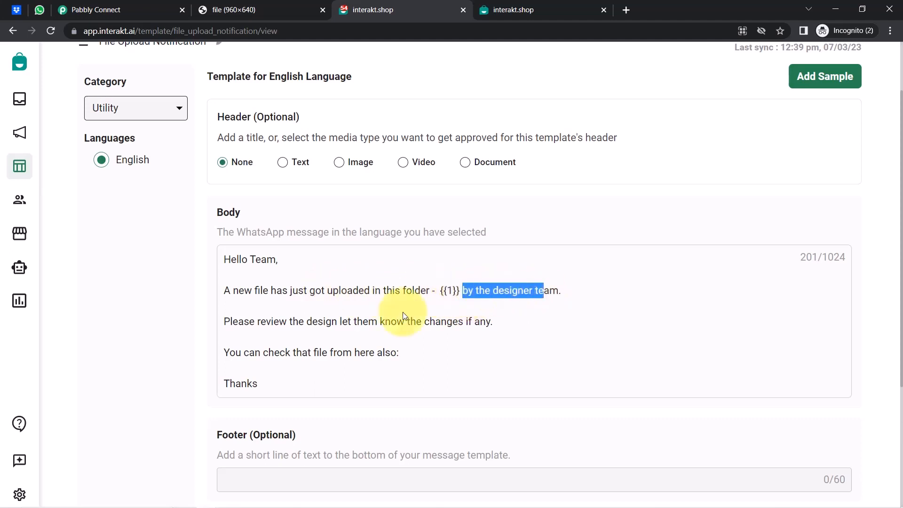
left_click_drag(271, 321, 421, 325)
left_click_drag(353, 321, 474, 324)
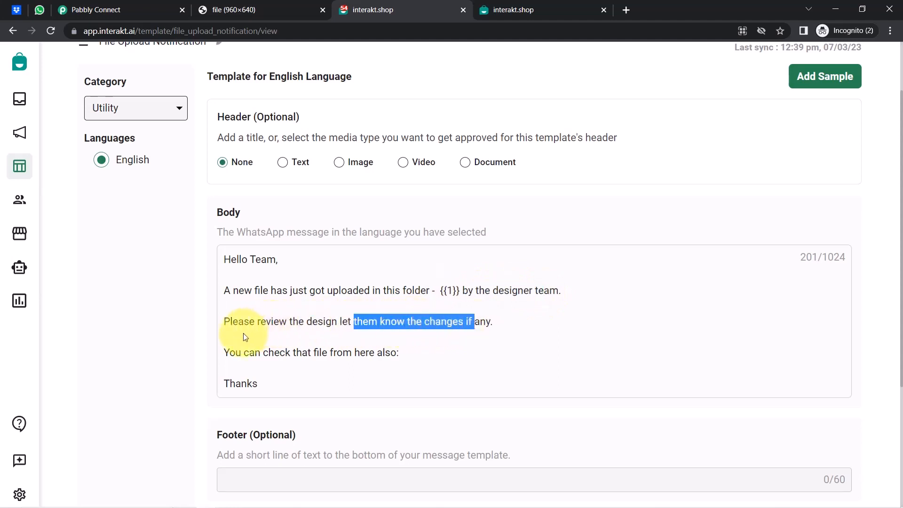
left_click_drag(245, 347, 392, 350)
left_click(408, 361)
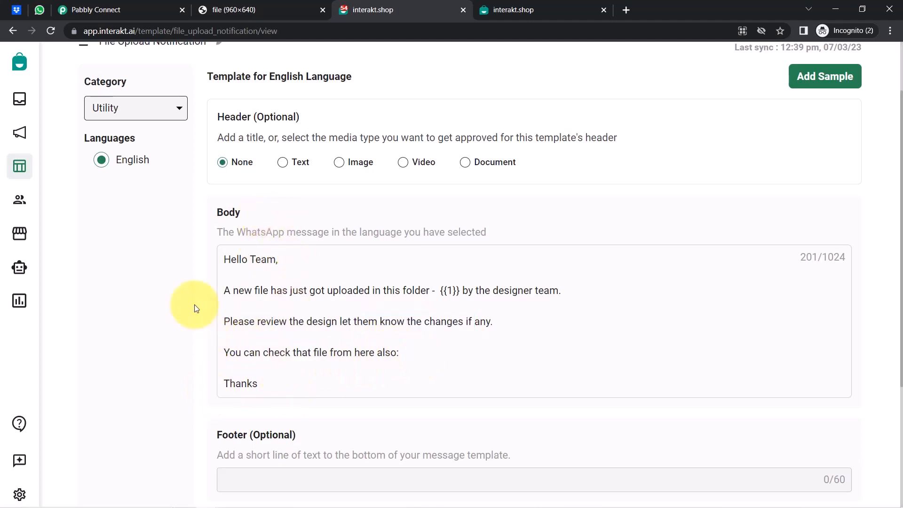
left_click_drag(235, 275, 679, 303)
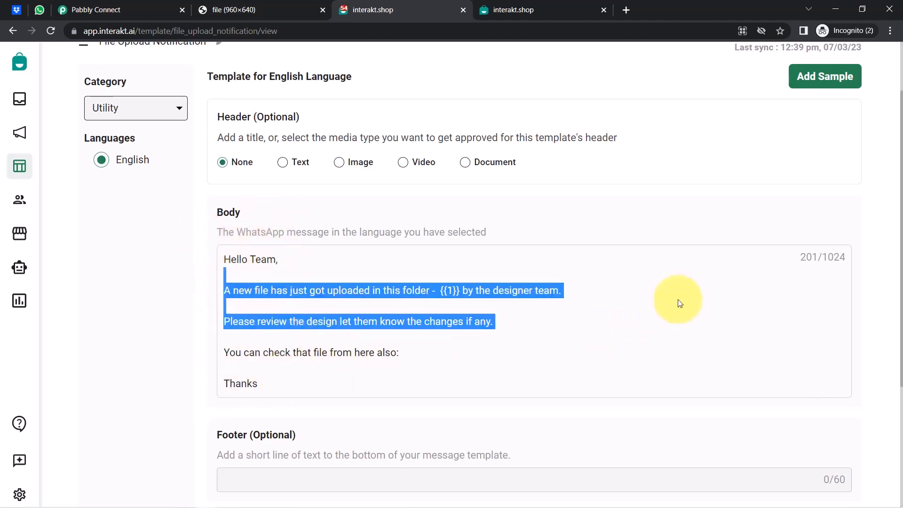
left_click(148, 401)
Confirm the approved template's single {{1}} body and select file_upload_notification in the address.
scroll(148, 400, "down", 4)
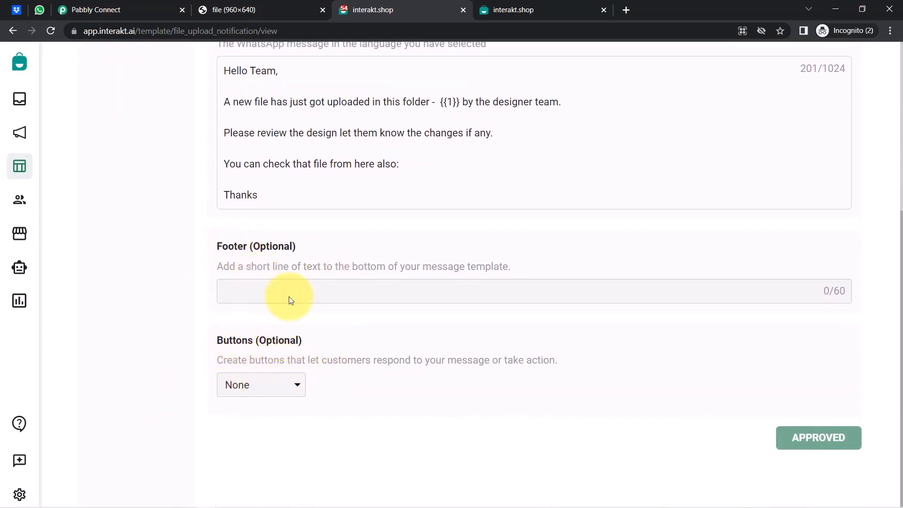
double_click(278, 247)
left_click(282, 335)
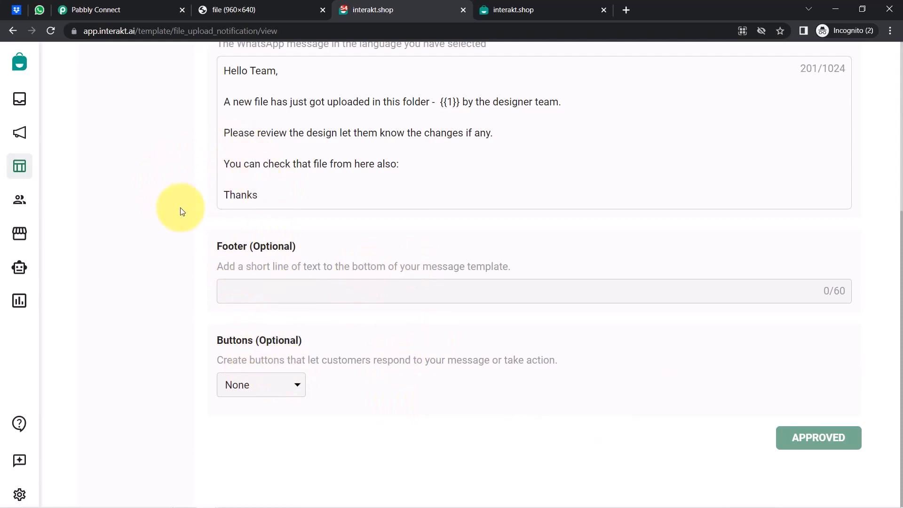
scroll(179, 207, "up", 6)
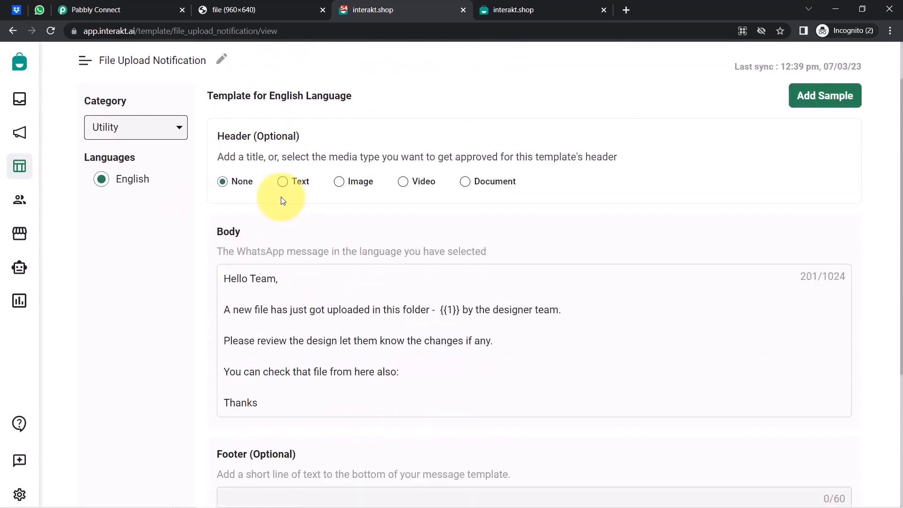
scroll(440, 322, "down", 1)
left_click_drag(453, 322, 461, 324)
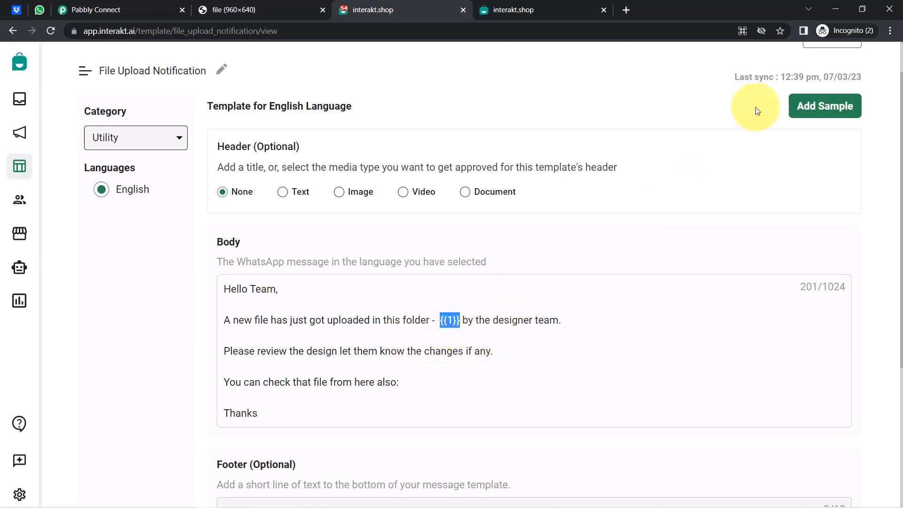
left_click_drag(901, 127, 901, 280)
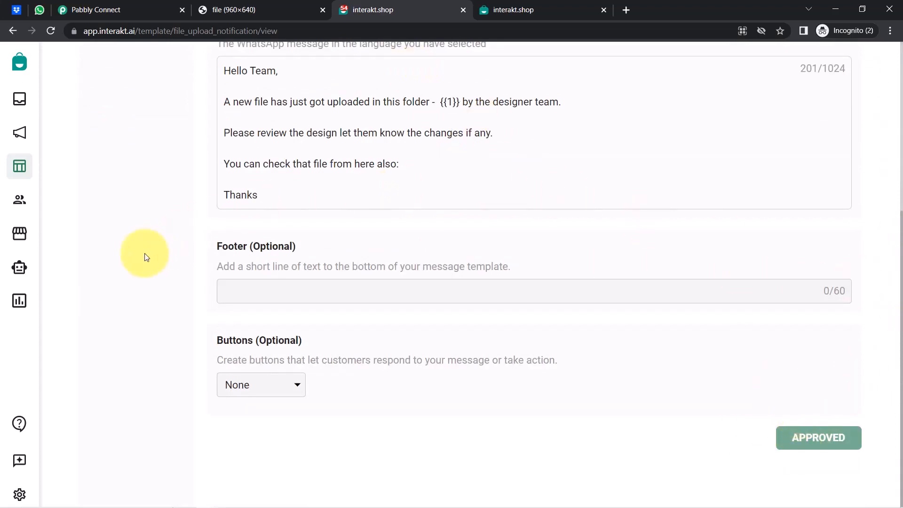
scroll(146, 254, "up", 6)
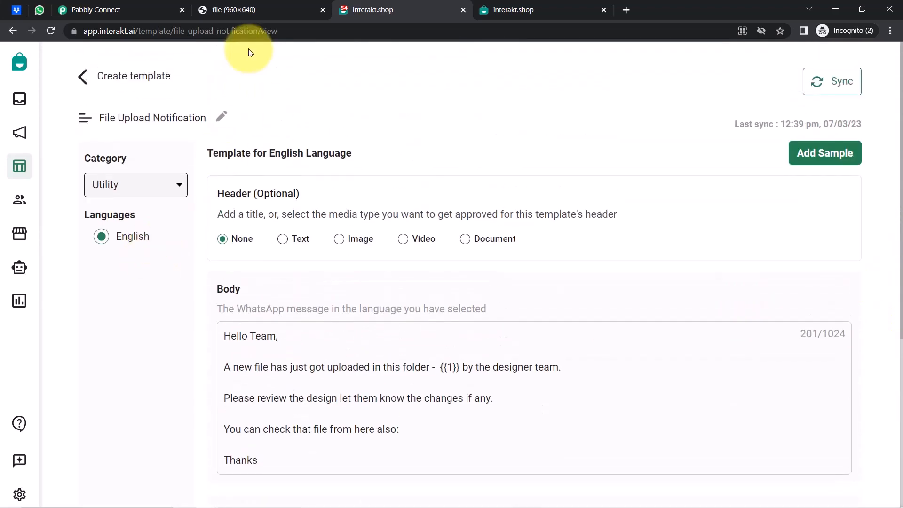
left_click_drag(175, 32, 254, 32)
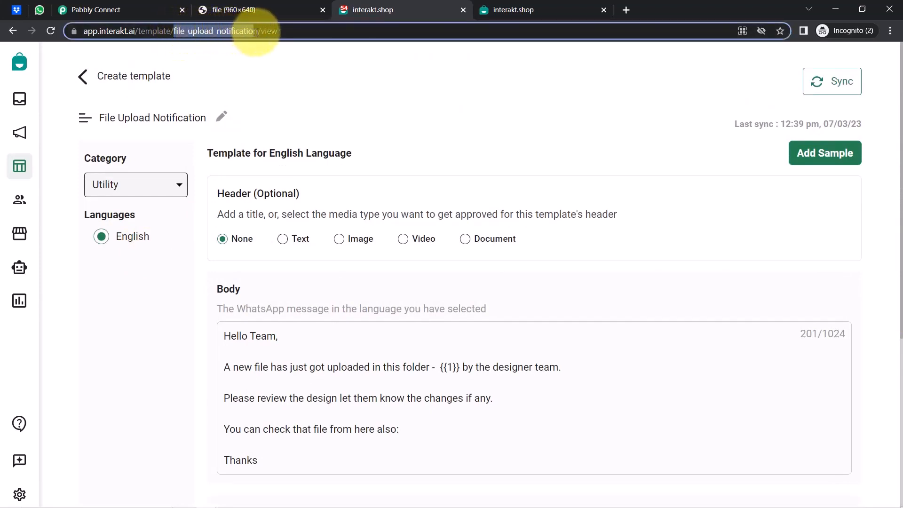
Paste file_upload_notification into Template Code Name and locate the 'en' language code example.
left_click(94, 10)
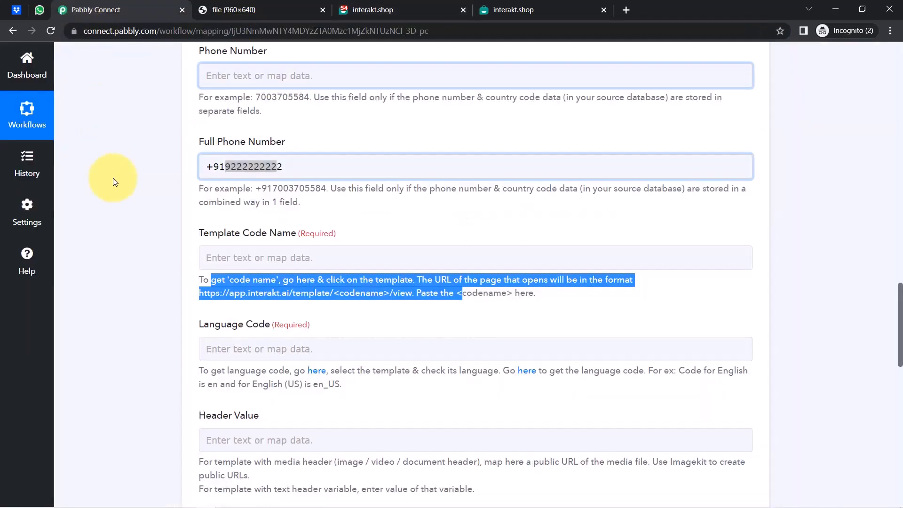
left_click_drag(188, 248, 269, 257)
left_click(277, 256)
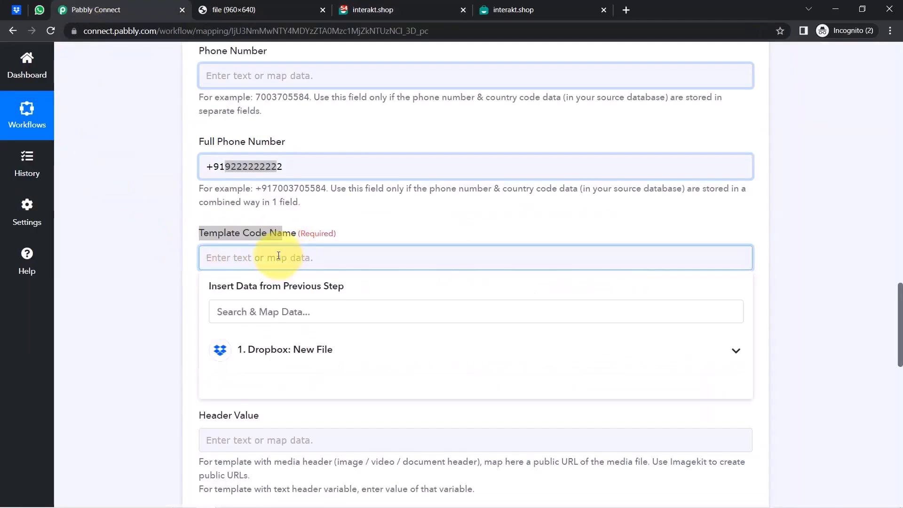
type("file_upload_notification")
left_click(115, 298)
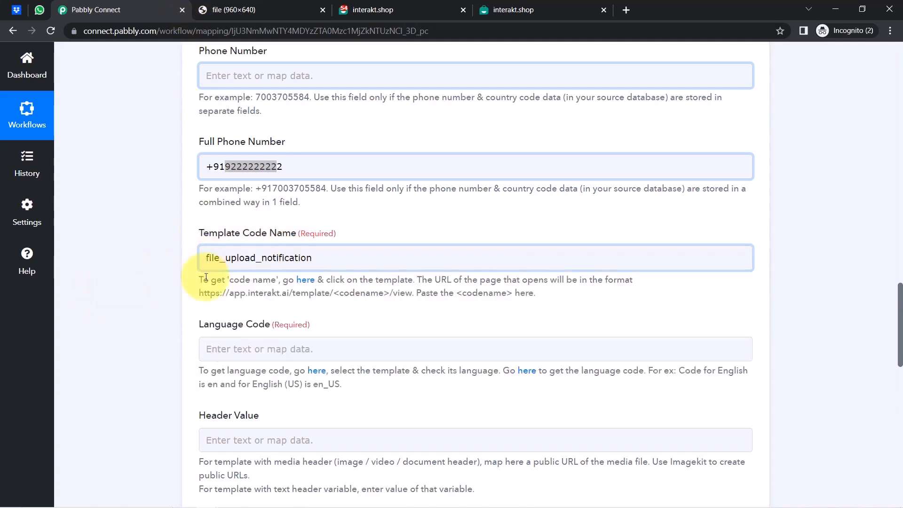
scroll(901, 303, "down", 3)
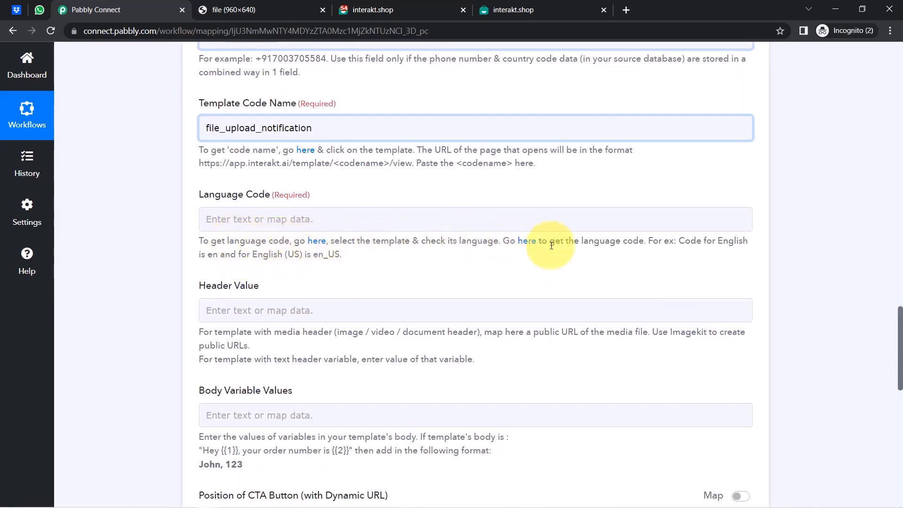
left_click_drag(678, 241, 734, 242)
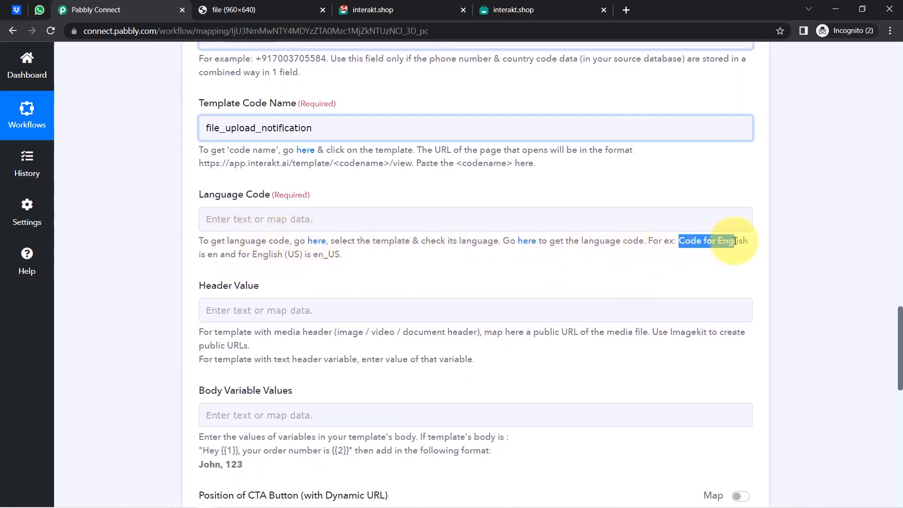
double_click(212, 255)
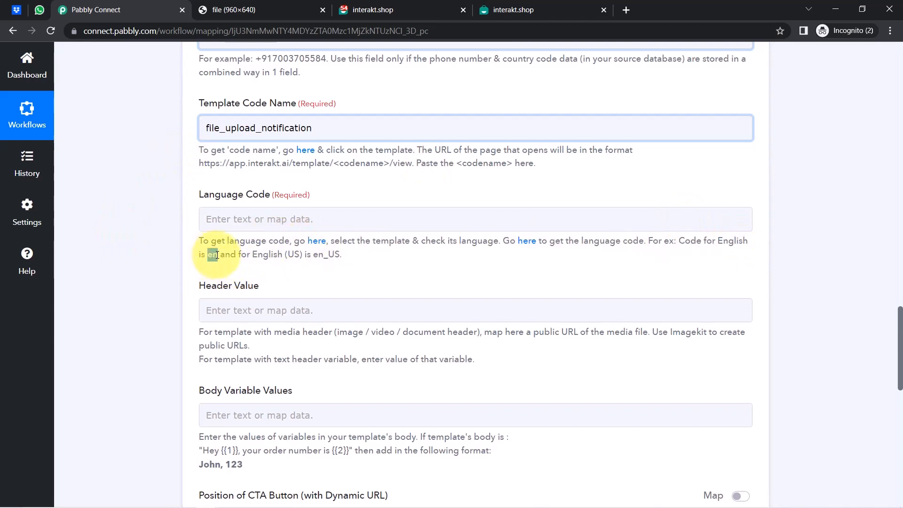
left_click_drag(315, 251, 340, 256)
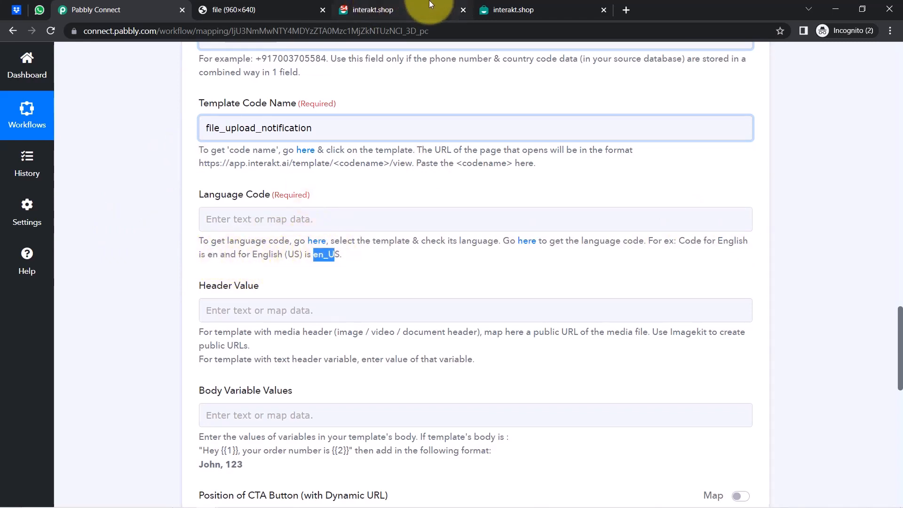
left_click(535, 7)
left_click_drag(407, 4, 266, 5)
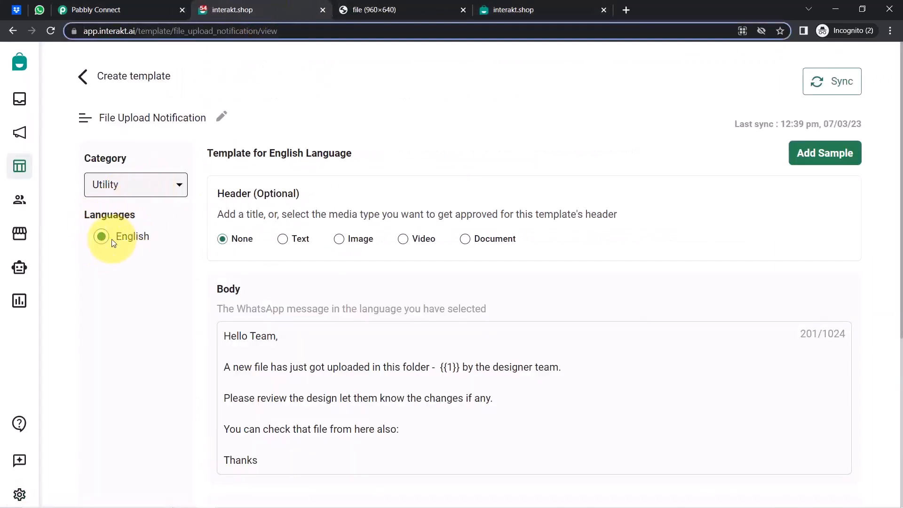
left_click(80, 9)
left_click(211, 221)
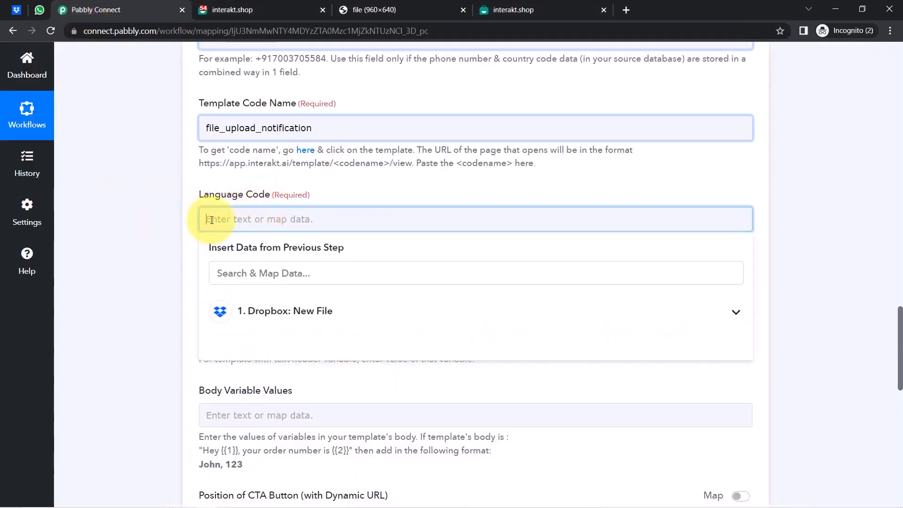
left_click(193, 233)
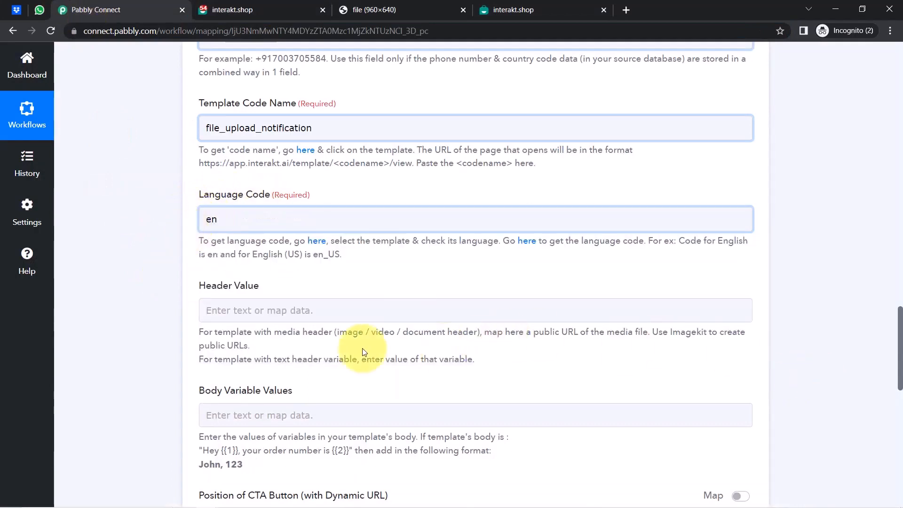
left_click_drag(213, 277, 287, 287)
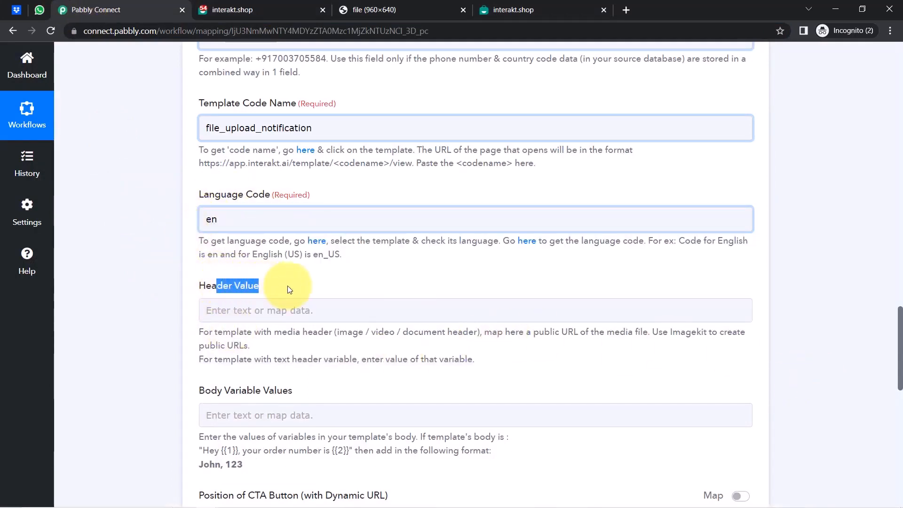
left_click(279, 10)
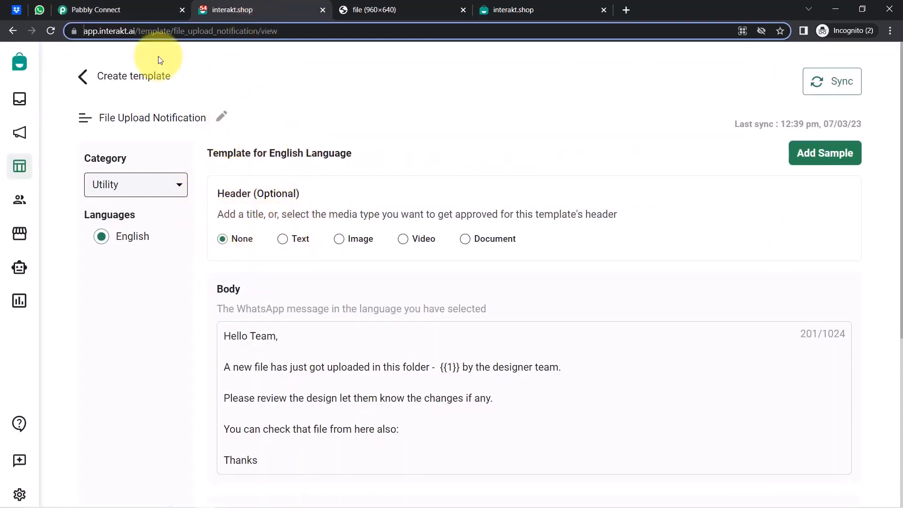
left_click(96, 5)
left_click(129, 254)
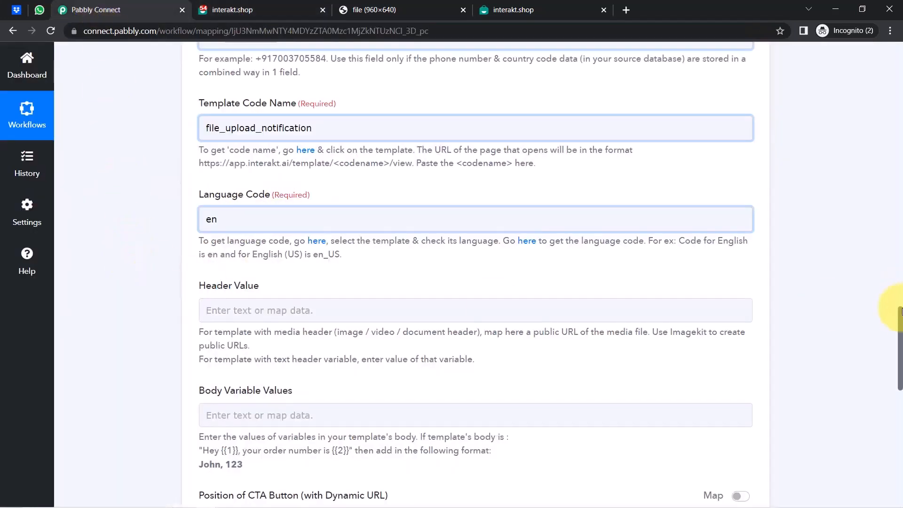
Check the Body Variable Values {{1}} example against the Interakt template's body placeholder.
left_click_drag(900, 322, 901, 367)
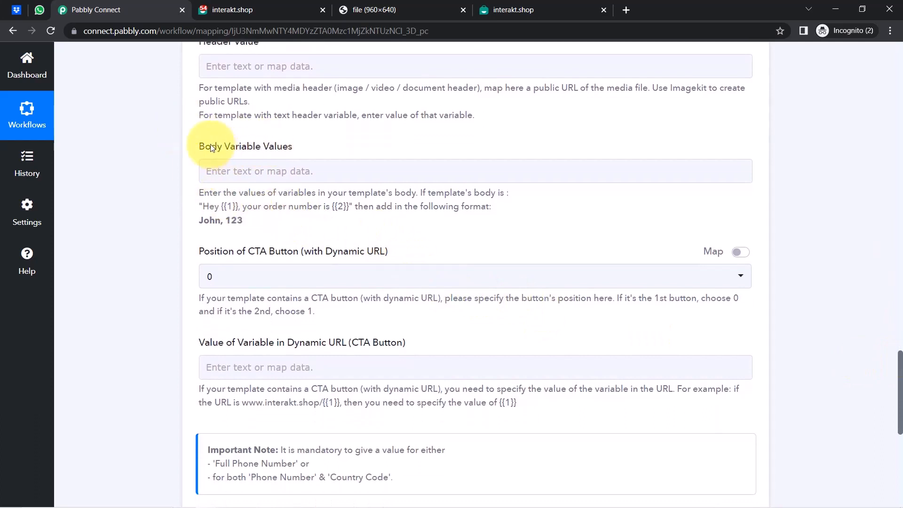
left_click_drag(206, 146, 268, 154)
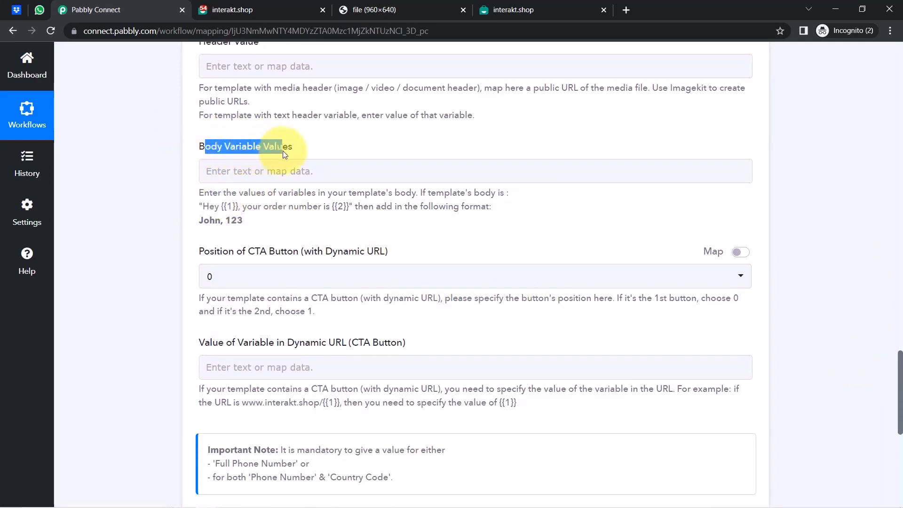
left_click(223, 208)
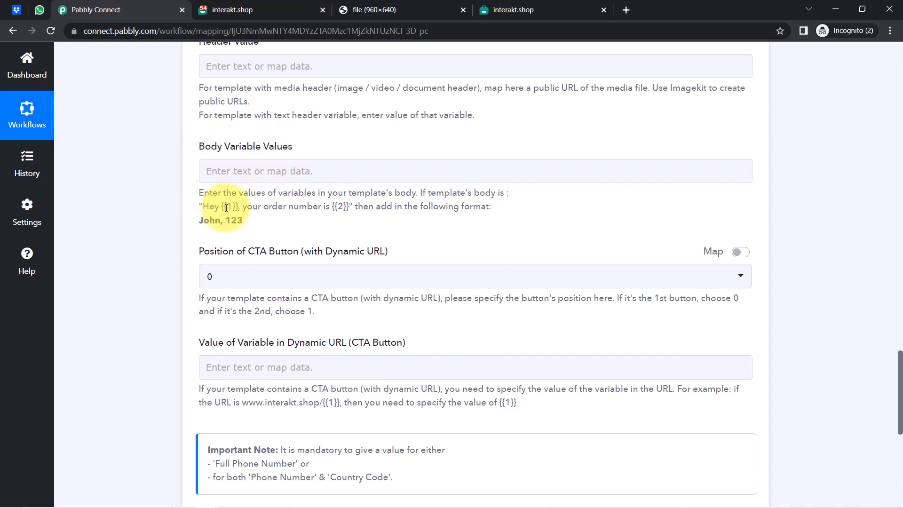
left_click_drag(223, 207, 236, 208)
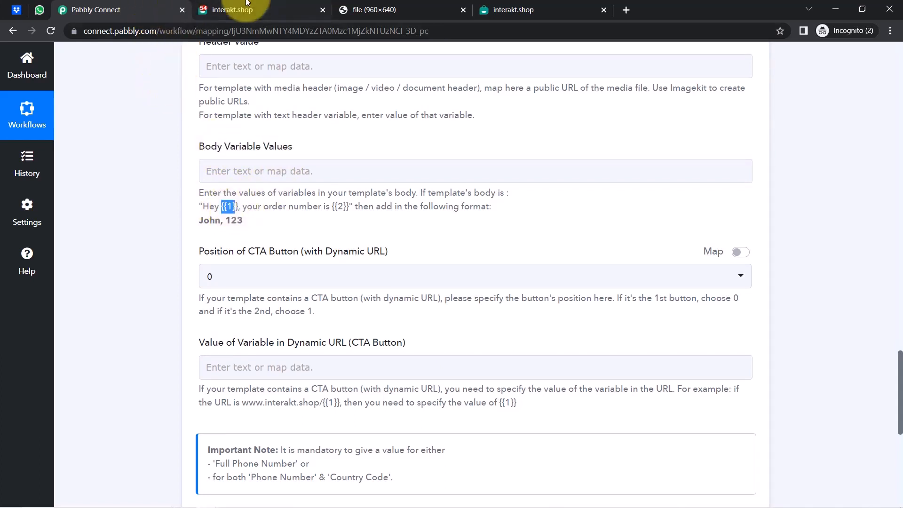
left_click(231, 9)
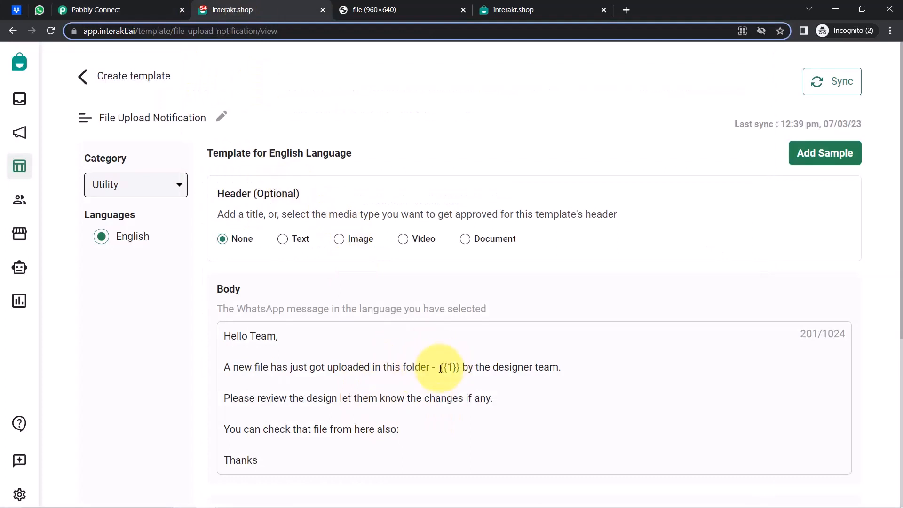
left_click(138, 9)
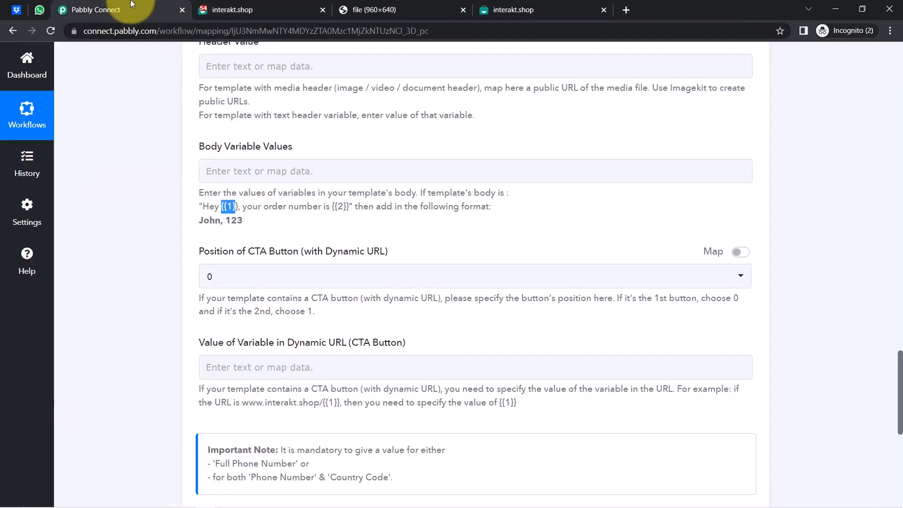
Enter 'Sample Folder Name' as the Body Variable Values entry.
left_click(221, 174)
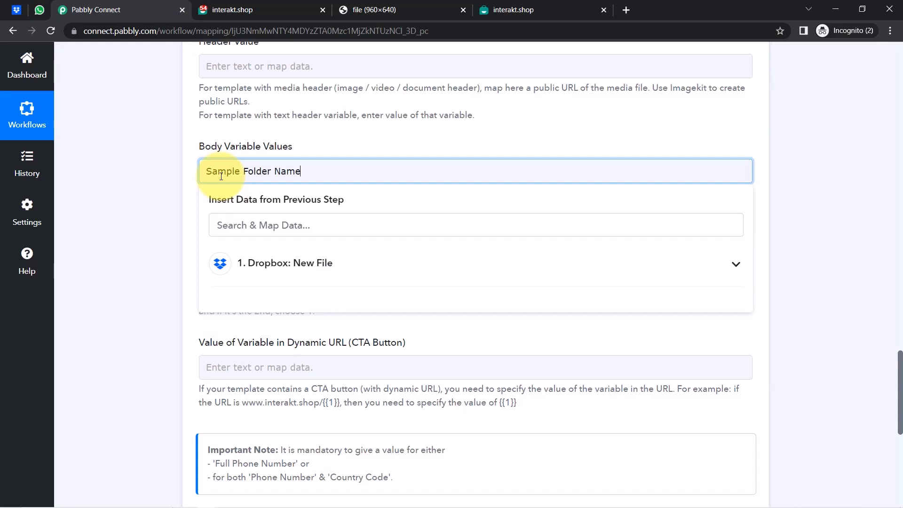
left_click(118, 211)
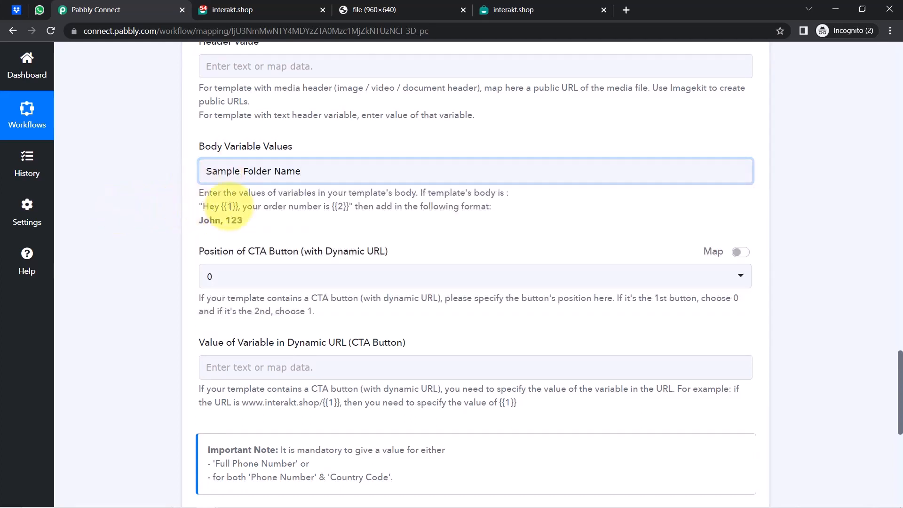
left_click_drag(221, 206, 239, 207)
left_click_drag(322, 207, 356, 207)
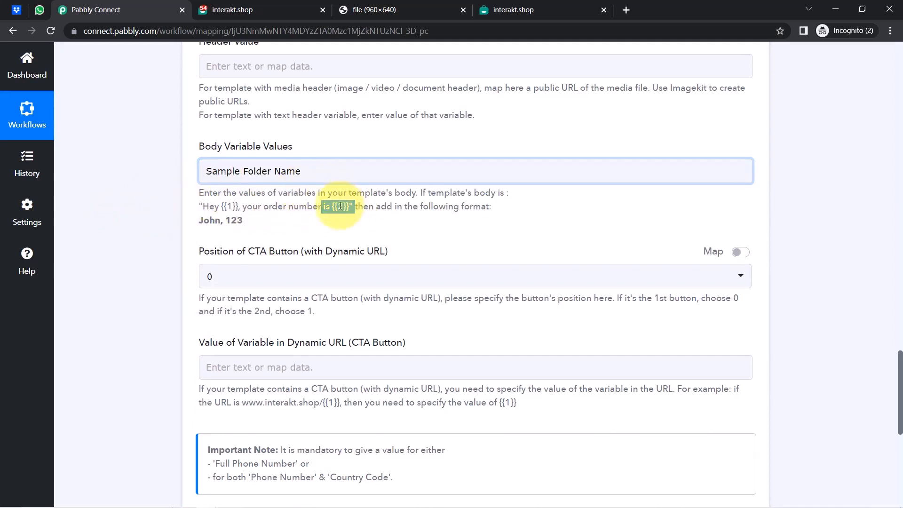
left_click(340, 206)
left_click_drag(201, 220, 244, 221)
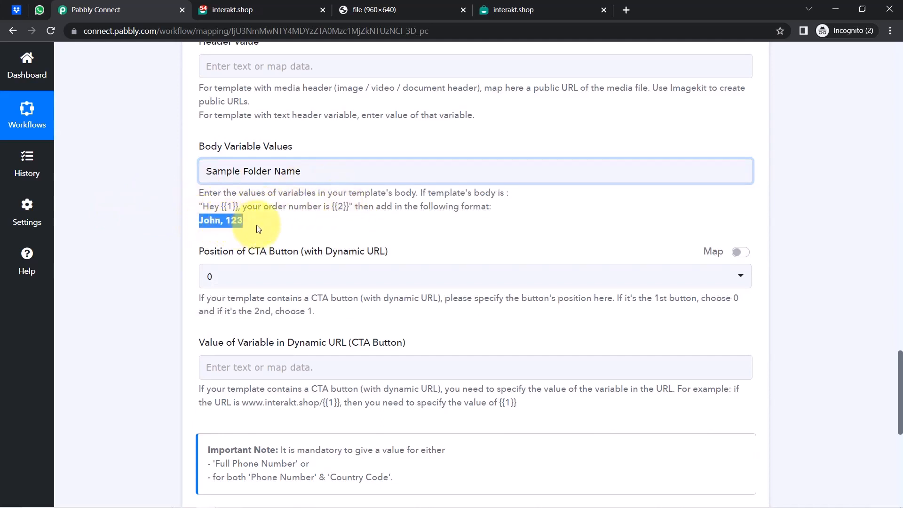
left_click(318, 170)
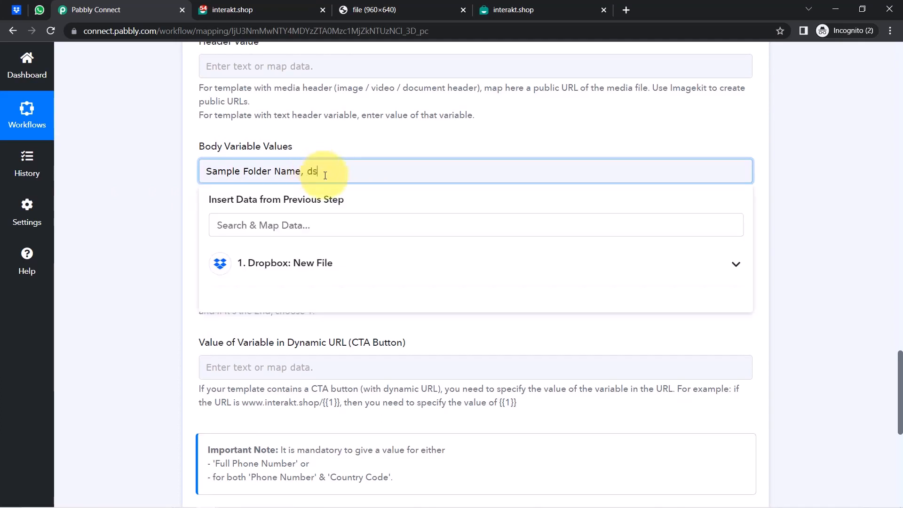
left_click(148, 195)
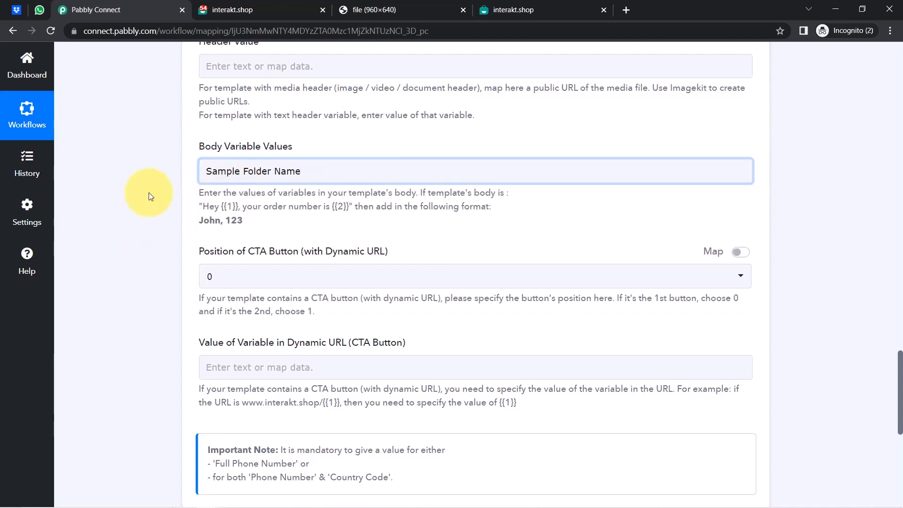
left_click_drag(282, 173, 211, 171)
left_click(127, 219)
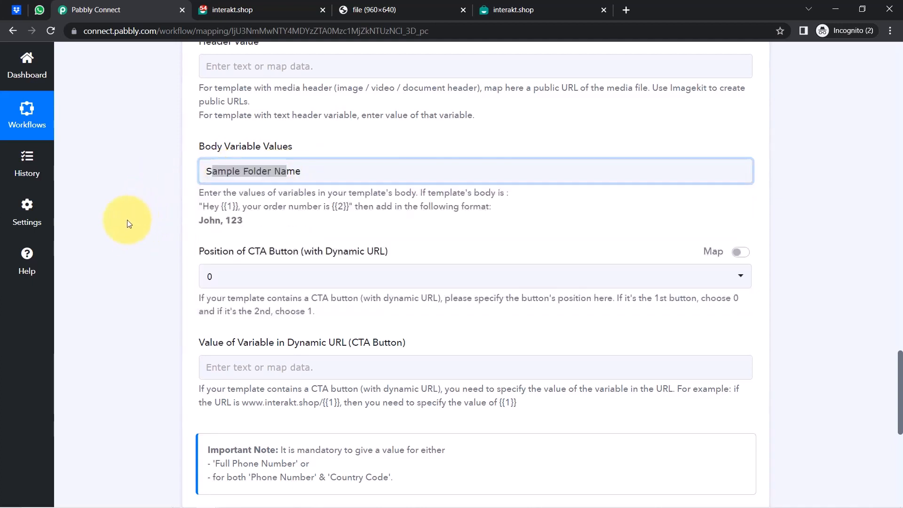
Review the optional CTA button position and dynamic URL CTA Button fields.
left_click_drag(229, 256, 290, 258)
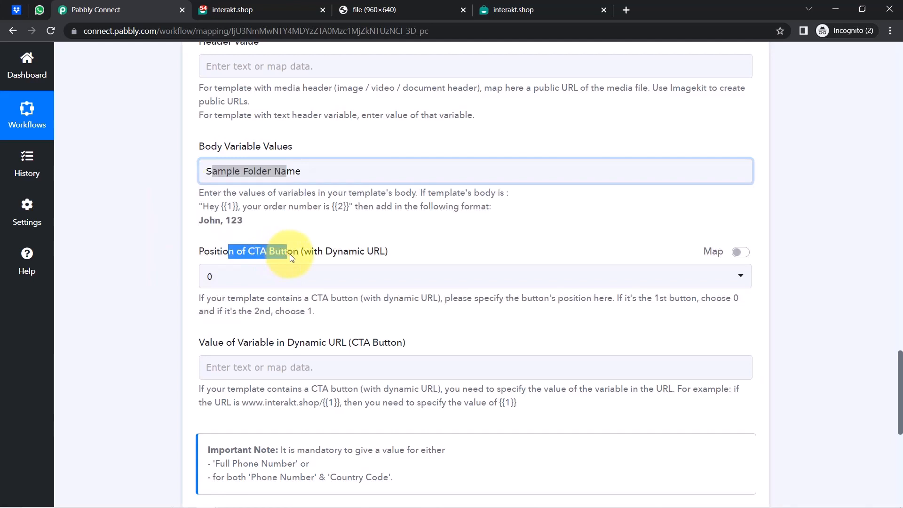
left_click(332, 258)
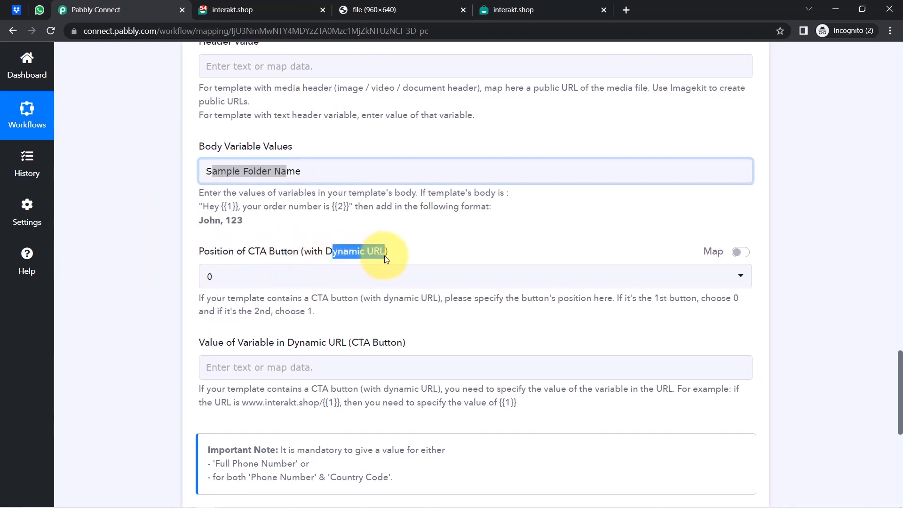
left_click_drag(361, 343, 402, 346)
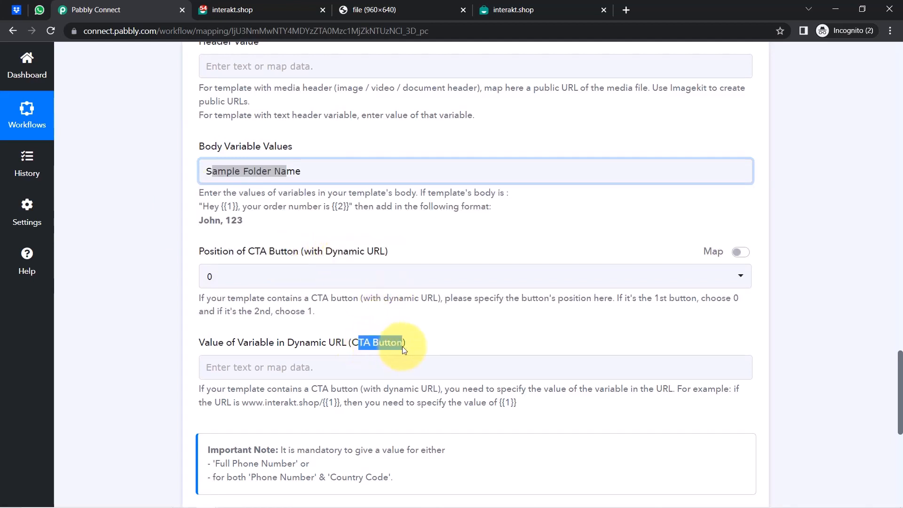
left_click_drag(900, 365, 901, 413)
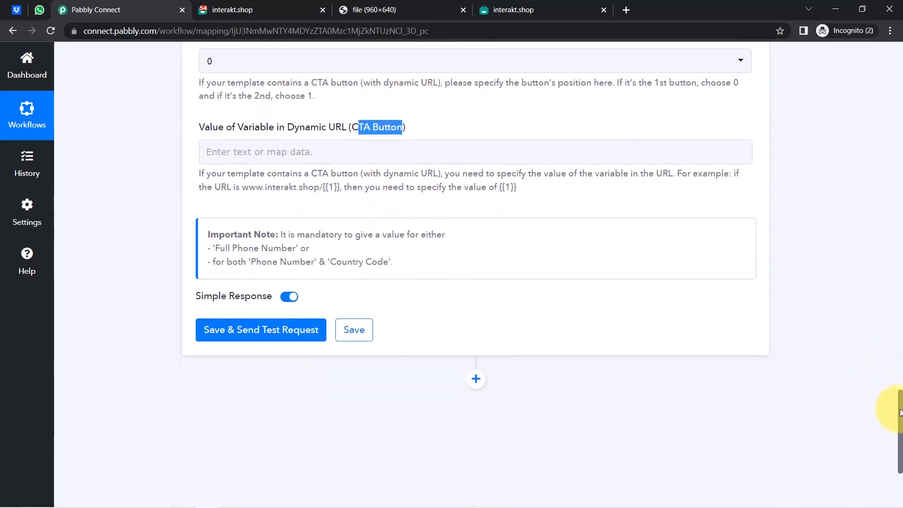
left_click_drag(901, 430, 897, 322)
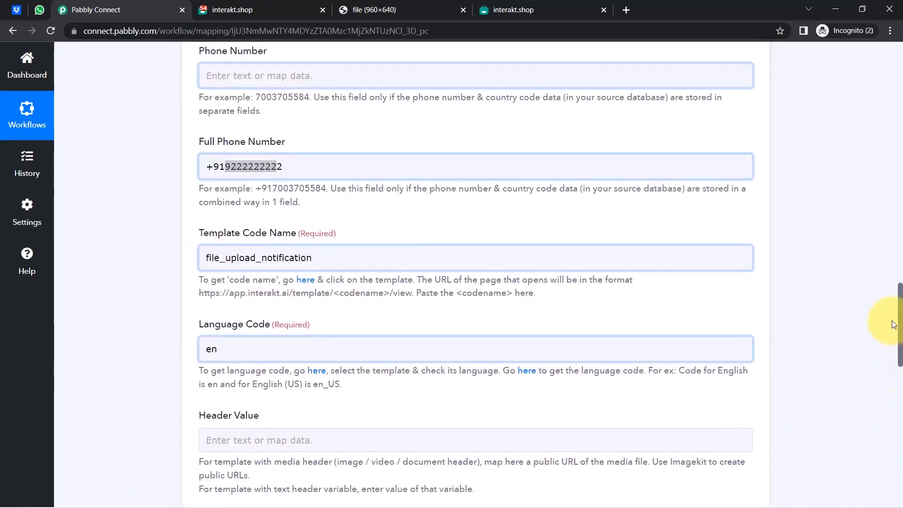
Save the Interakt step with a test request, then switch to WhatsApp Web.
left_click(231, 168)
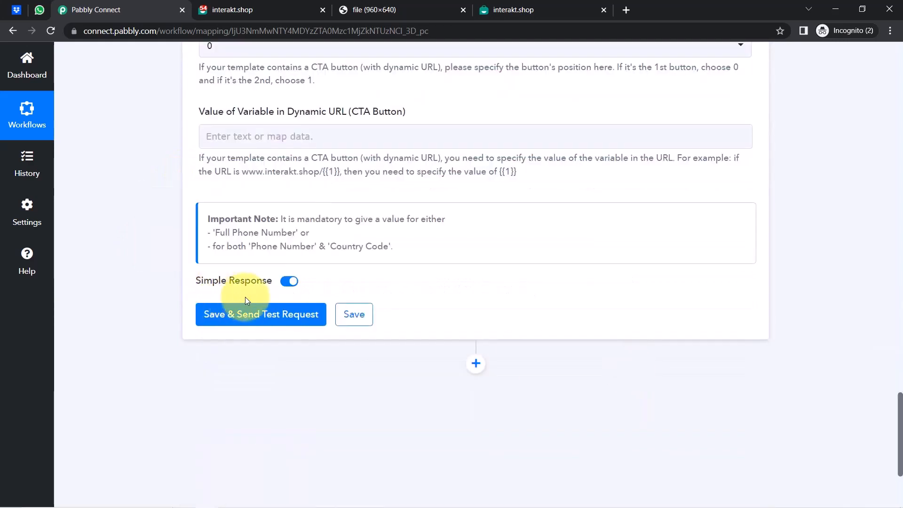
left_click(242, 313)
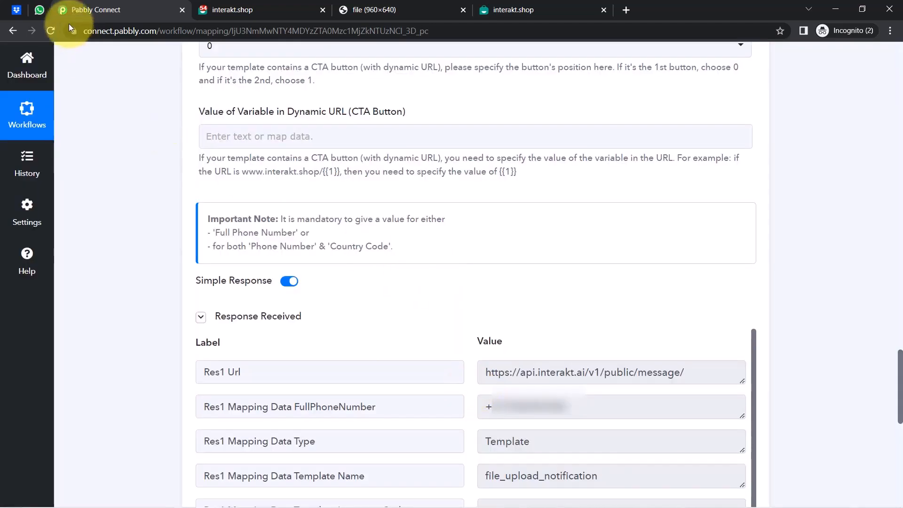
left_click(39, 9)
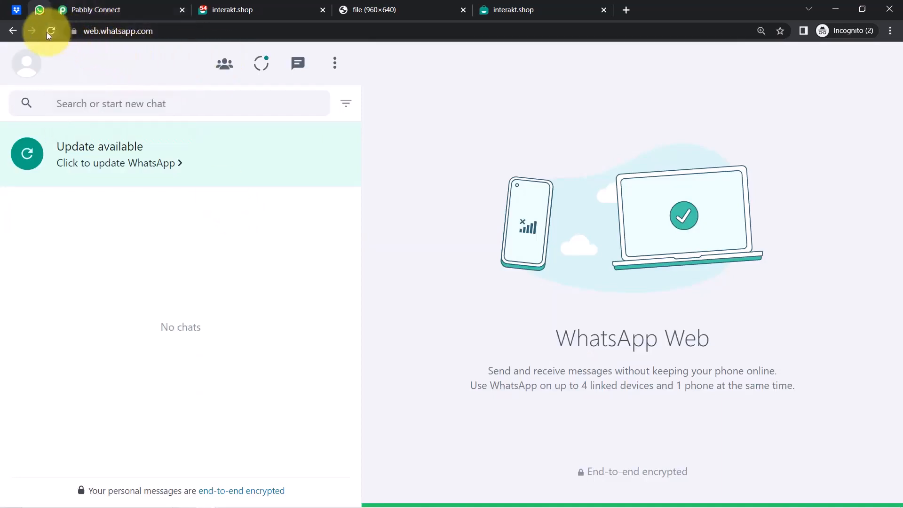
Reload WhatsApp Web, open the Pabbly Team - Interakt chat and highlight the folder name.
left_click(49, 32)
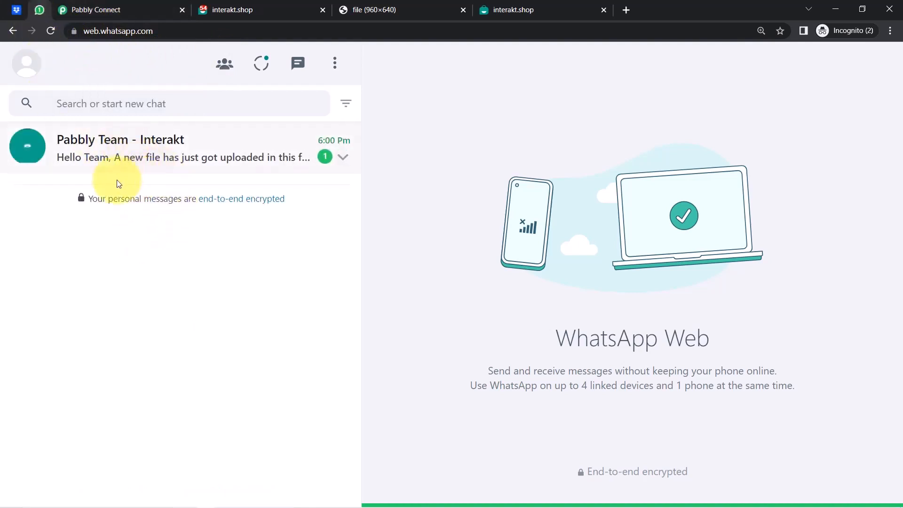
left_click(126, 158)
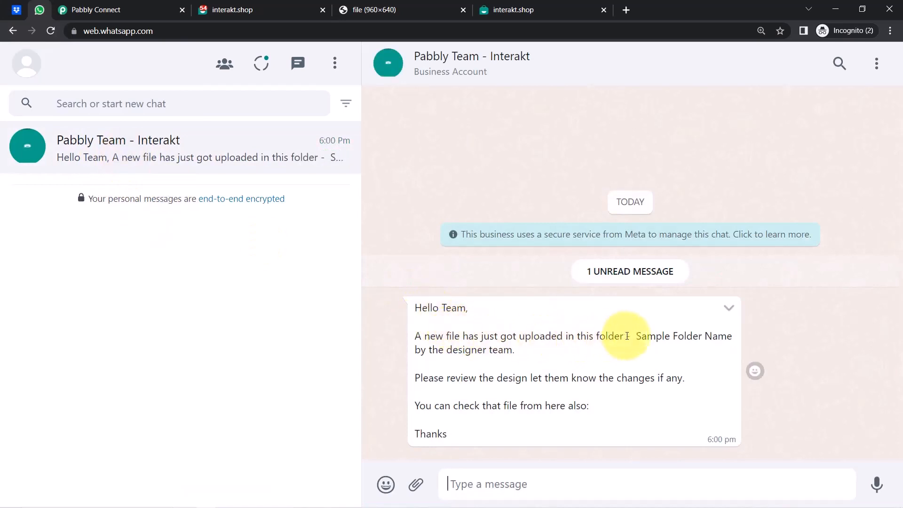
left_click_drag(647, 336, 544, 355)
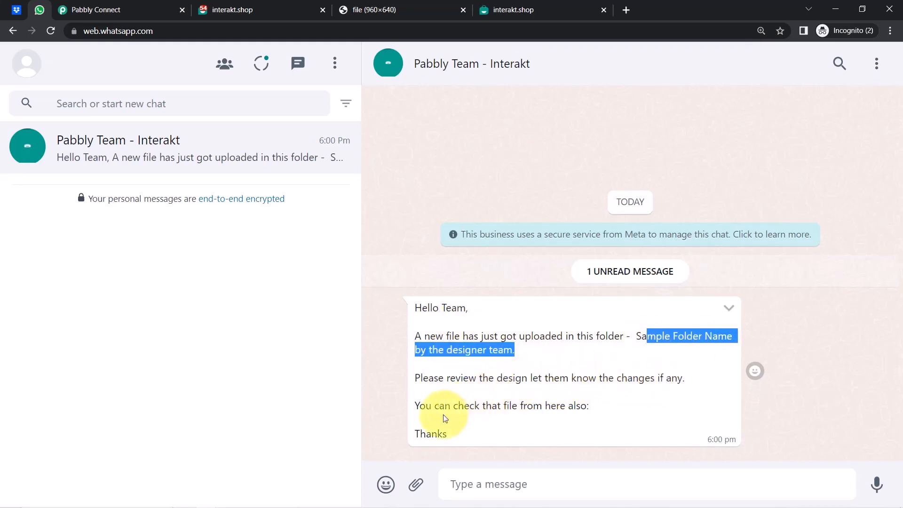
left_click(583, 410)
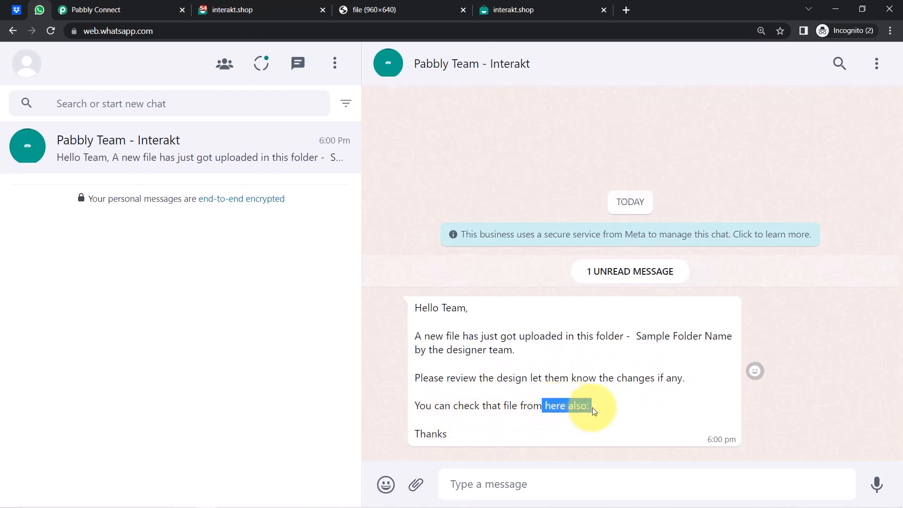
Point out the 'also:' text and missing link, re-highlight Sample Folder Name, then return to Pabbly Connect.
left_click(620, 412)
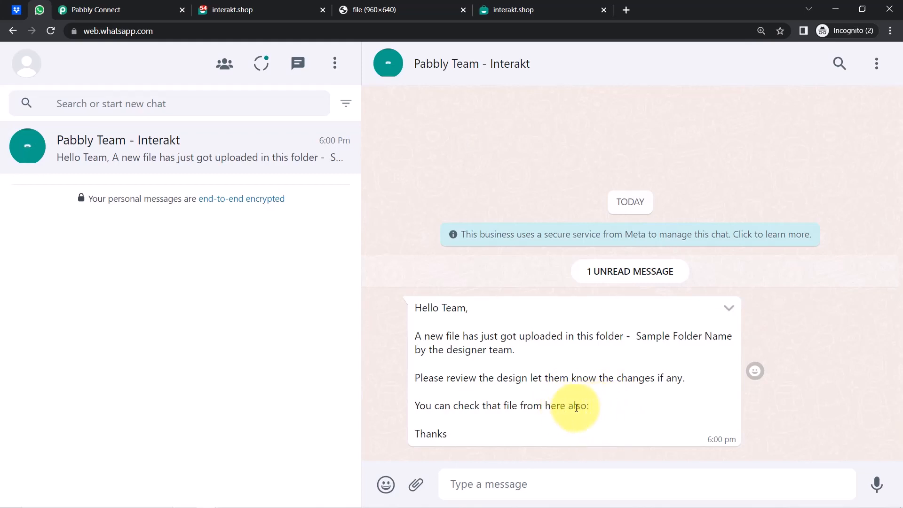
left_click_drag(570, 408, 594, 413)
left_click(604, 413)
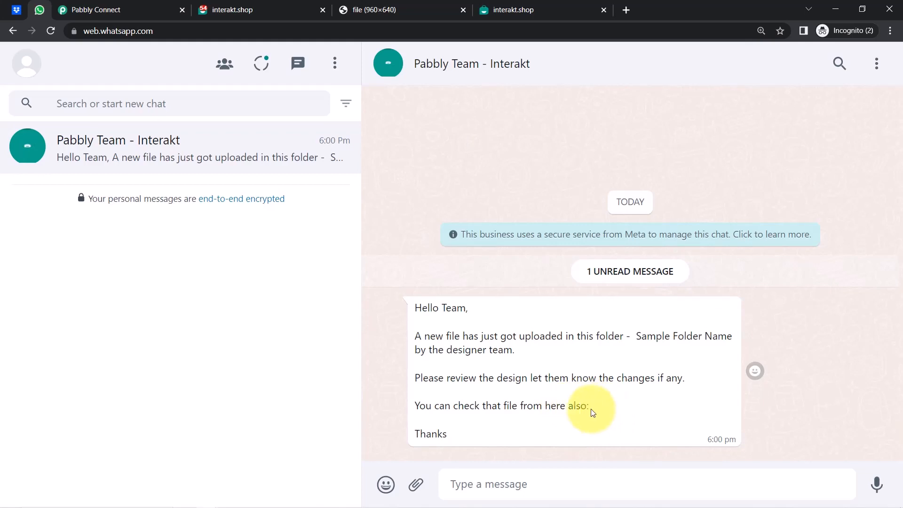
left_click_drag(520, 406, 591, 405)
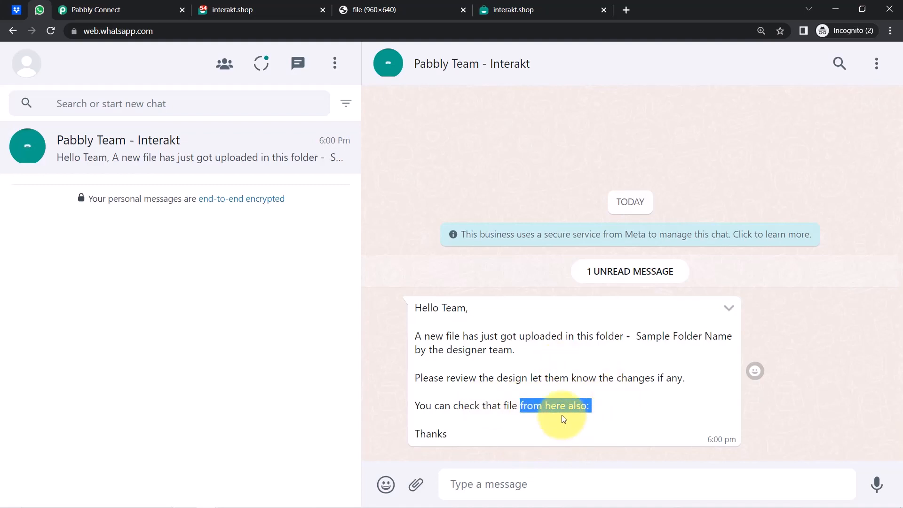
left_click(594, 414)
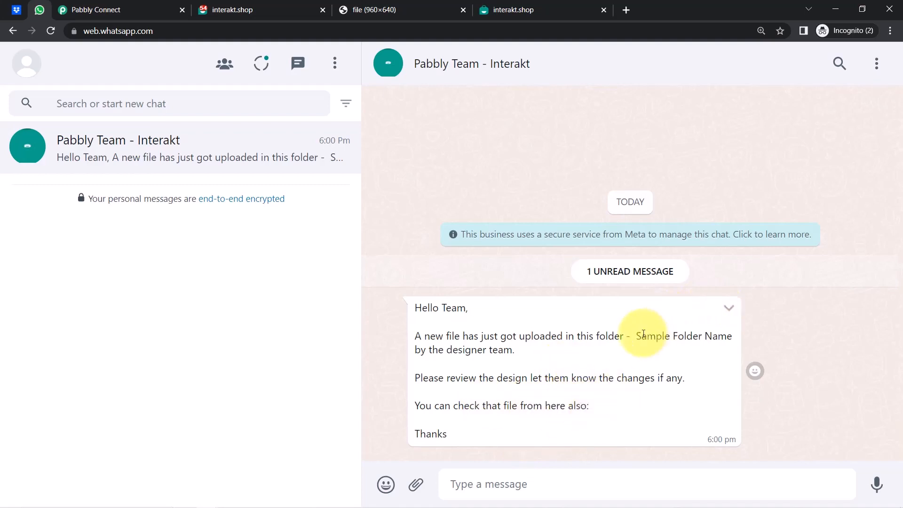
left_click_drag(657, 336, 710, 335)
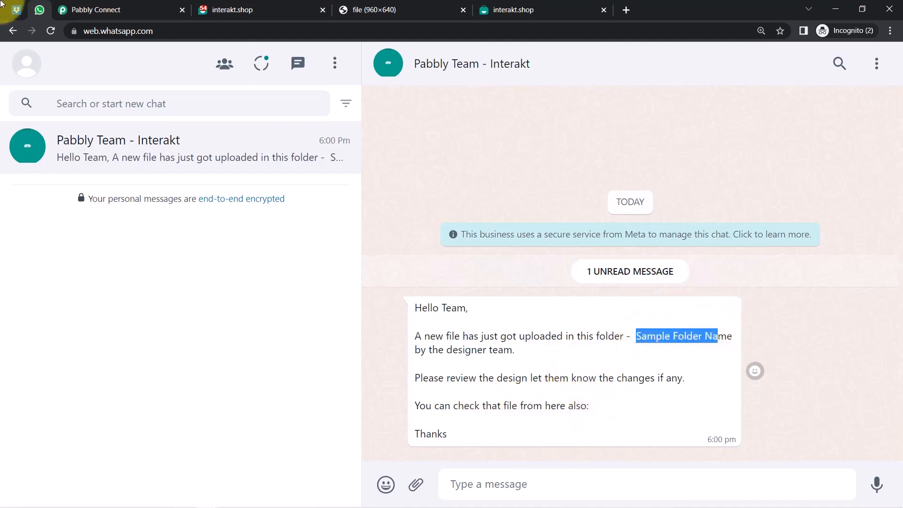
left_click(99, 10)
left_click(103, 252)
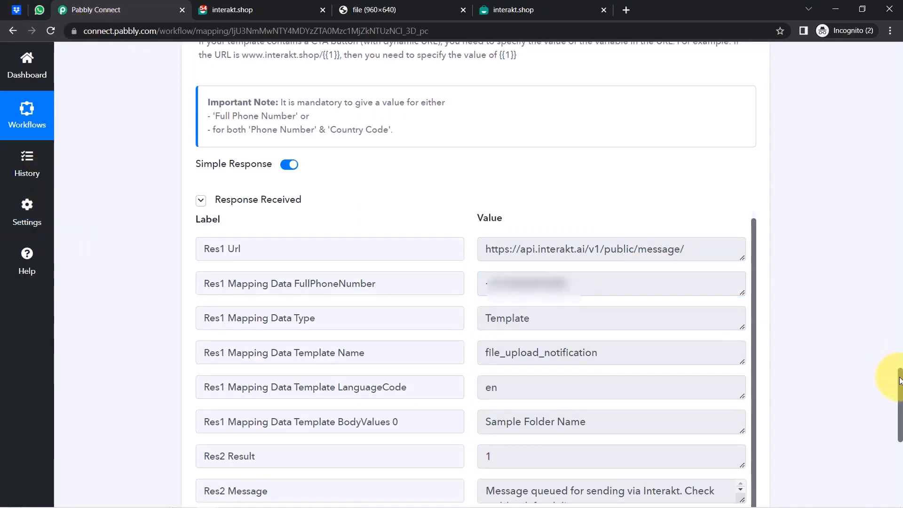
Delete the Sample Folder Name body variable value and locate the folder name in the Dropbox file path.
scroll(899, 381, "up", 10)
triple_click(242, 317)
key("BackSpace")
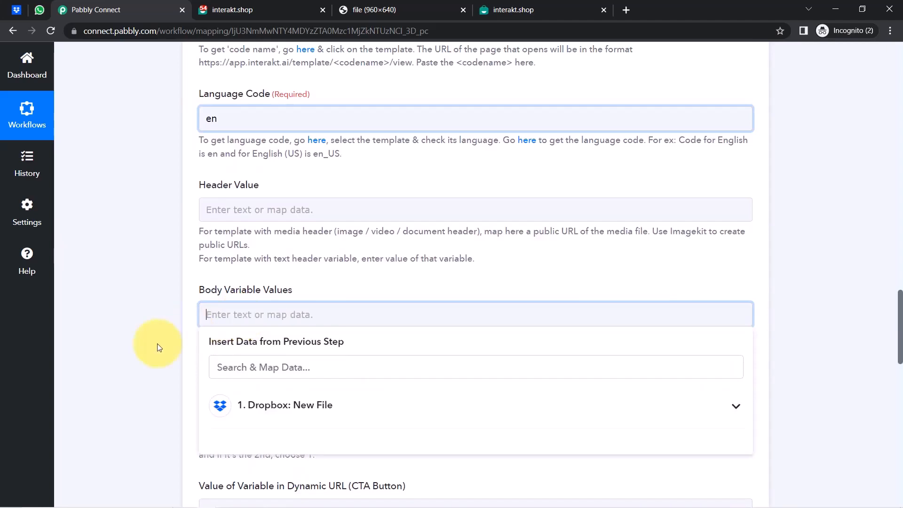
left_click_drag(899, 361, 866, 199)
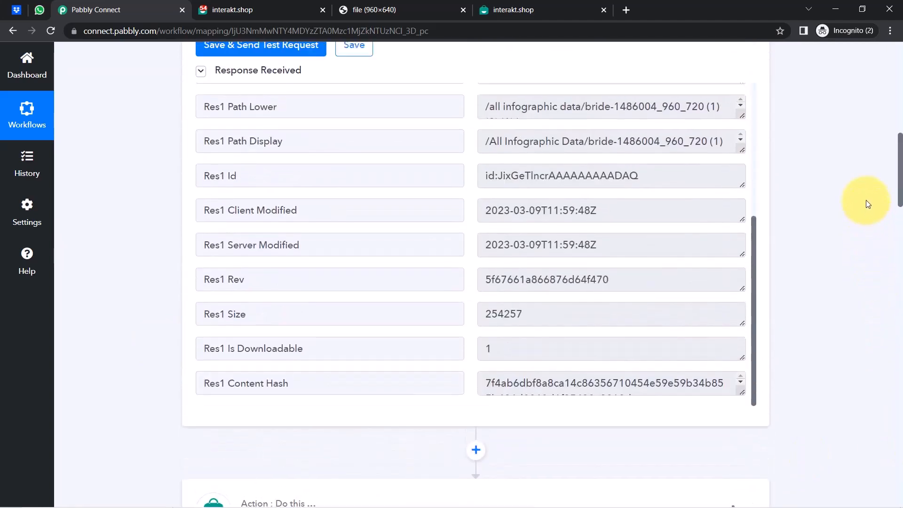
left_click_drag(754, 332, 737, 179)
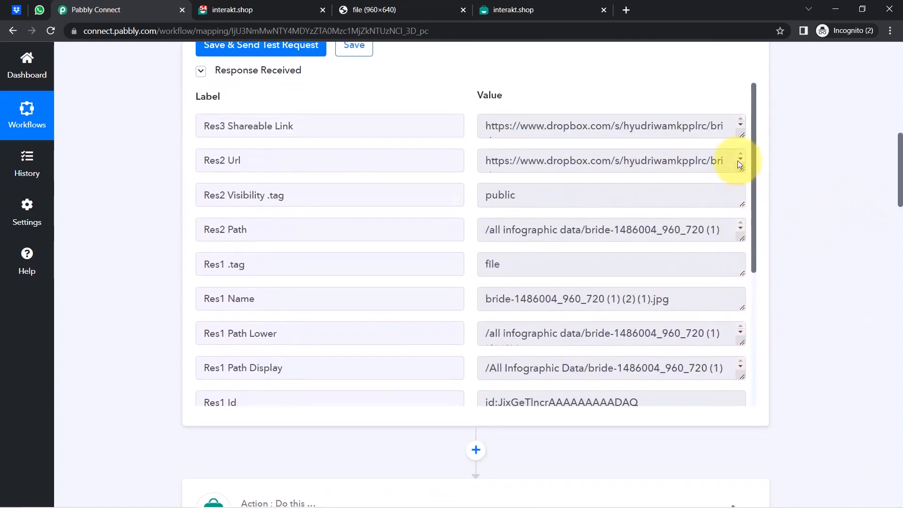
scroll(742, 211, "down", 1)
scroll(743, 230, "down", 4)
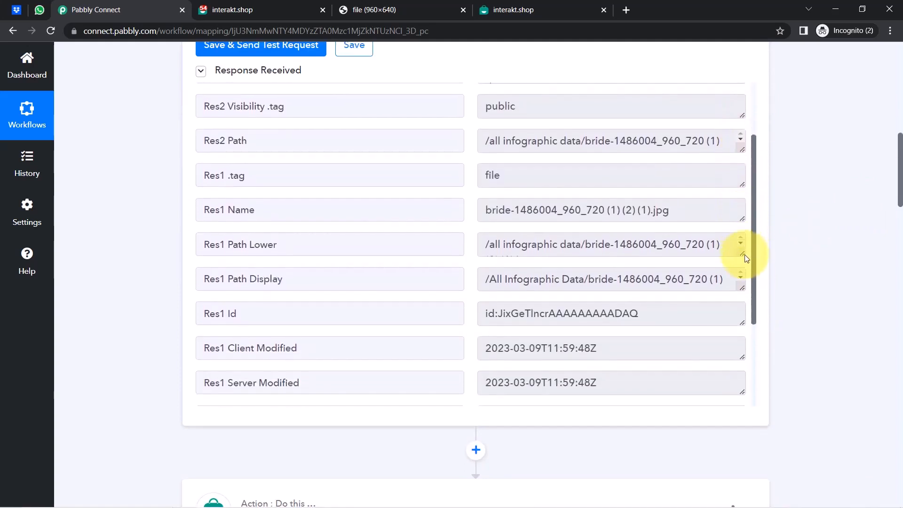
scroll(740, 343, "down", 1)
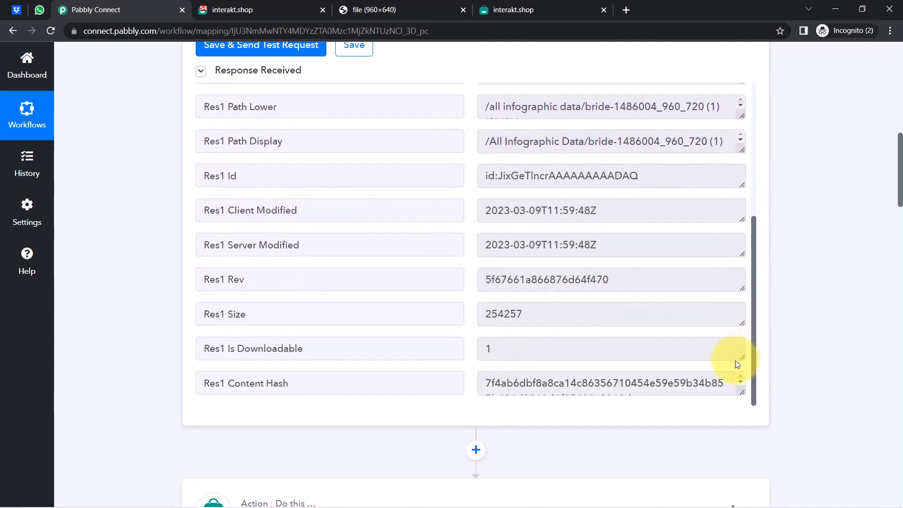
scroll(731, 339, "up", 1)
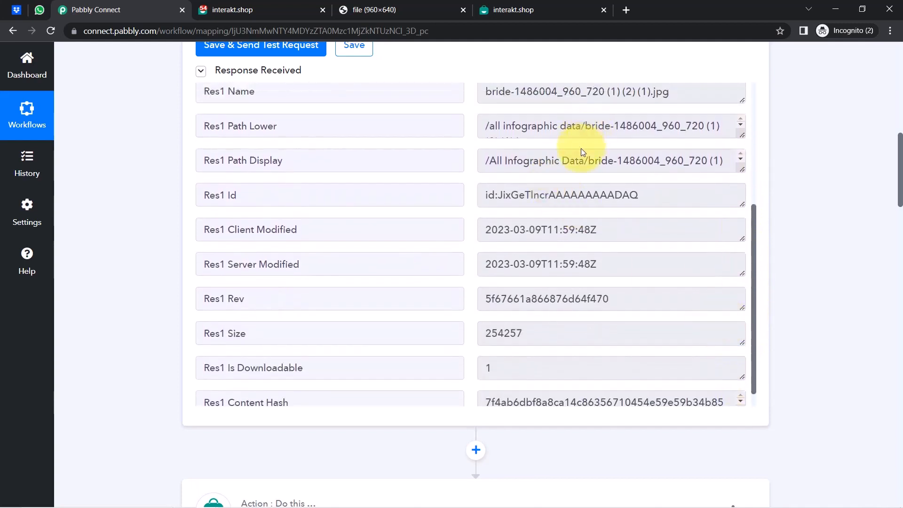
left_click_drag(583, 165, 493, 155)
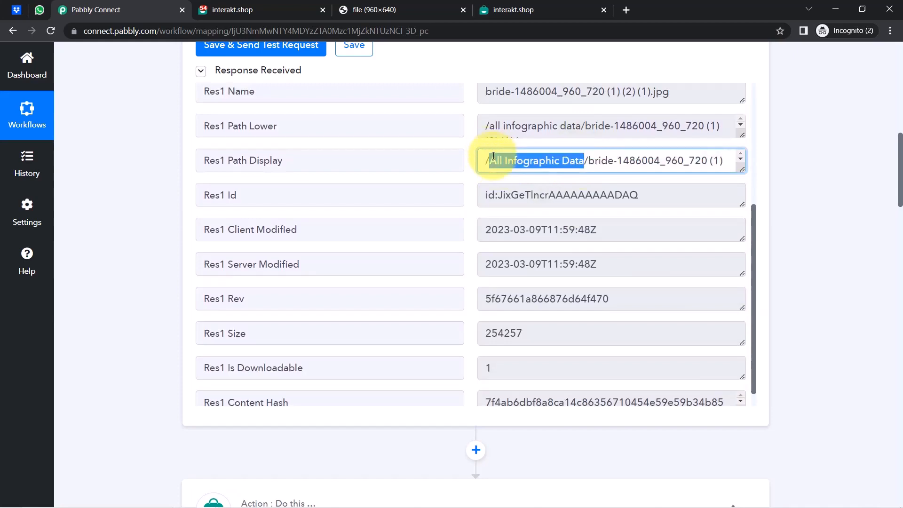
left_click(256, 306)
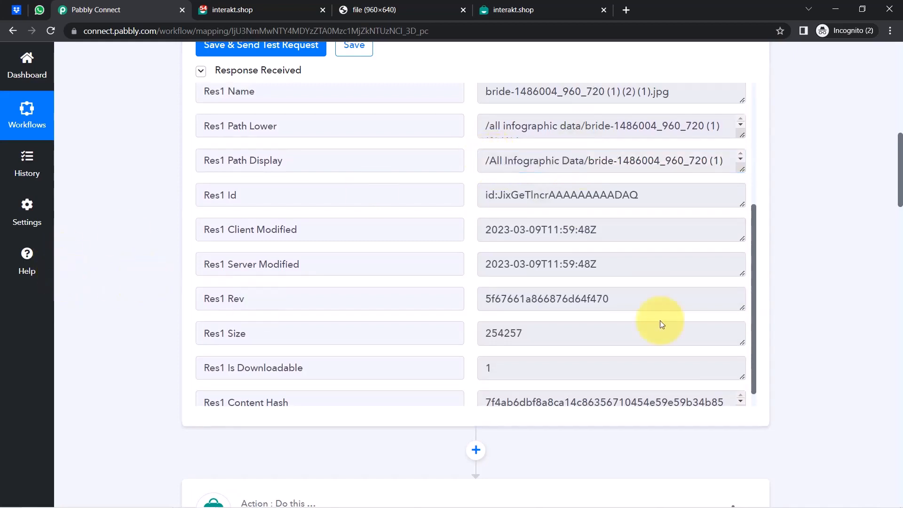
left_click_drag(899, 180, 897, 348)
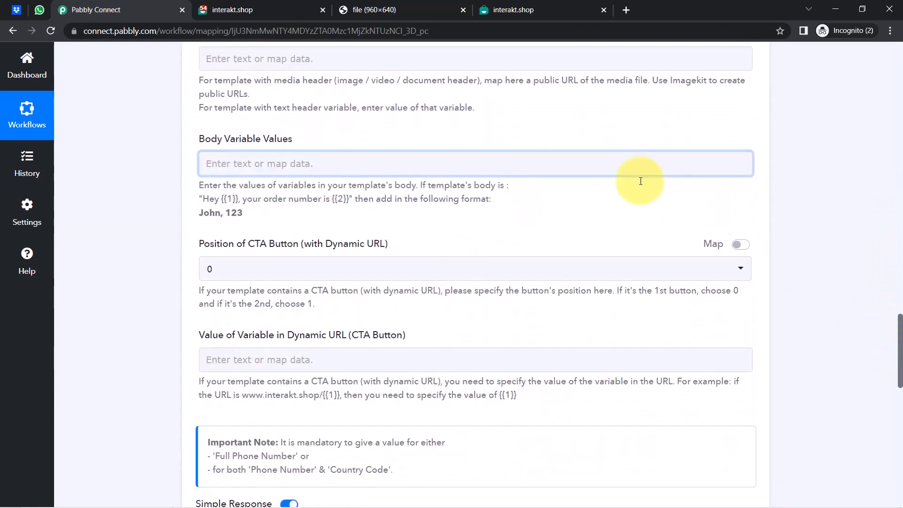
Map the Dropbox New File Res2 Path into the body variable field, then remove it again.
left_click(224, 164)
left_click(172, 196)
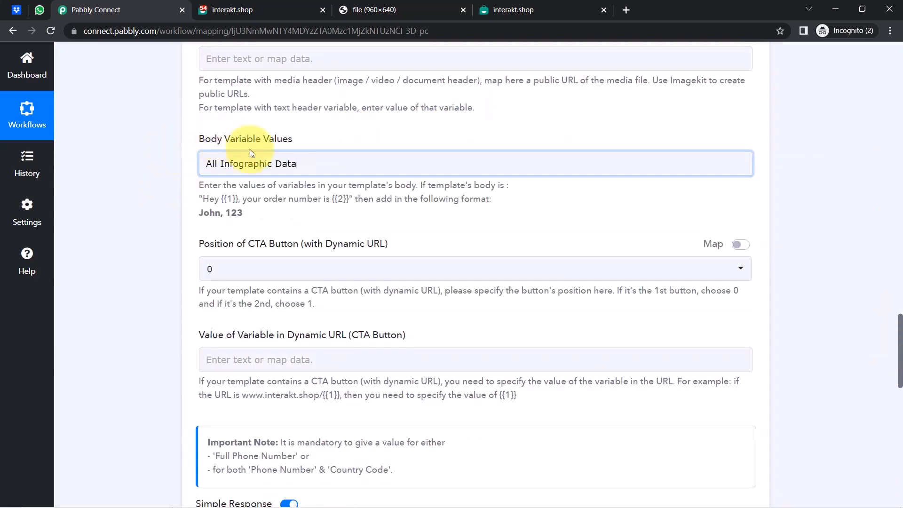
left_click(326, 169)
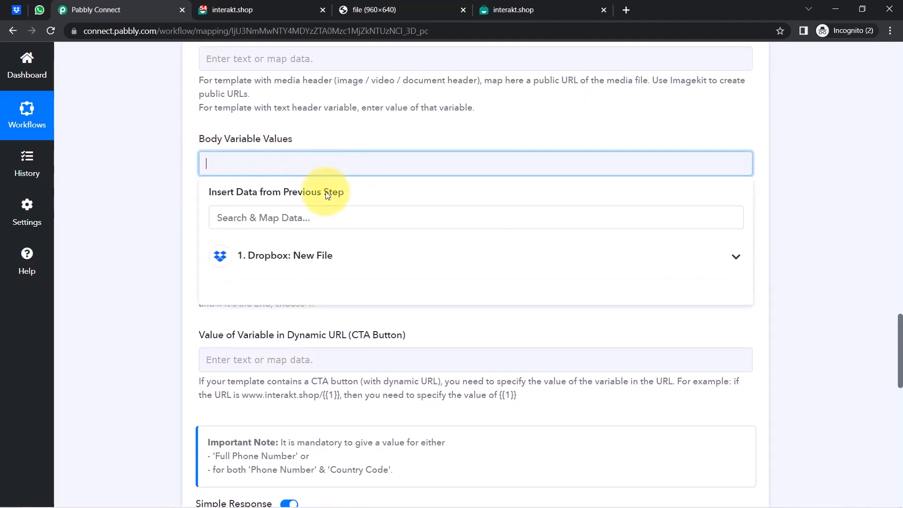
left_click(254, 252)
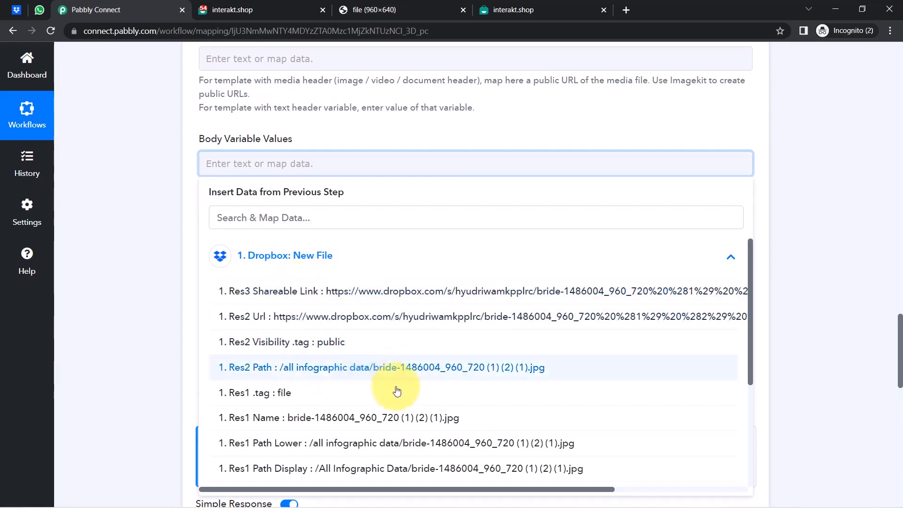
left_click(317, 374)
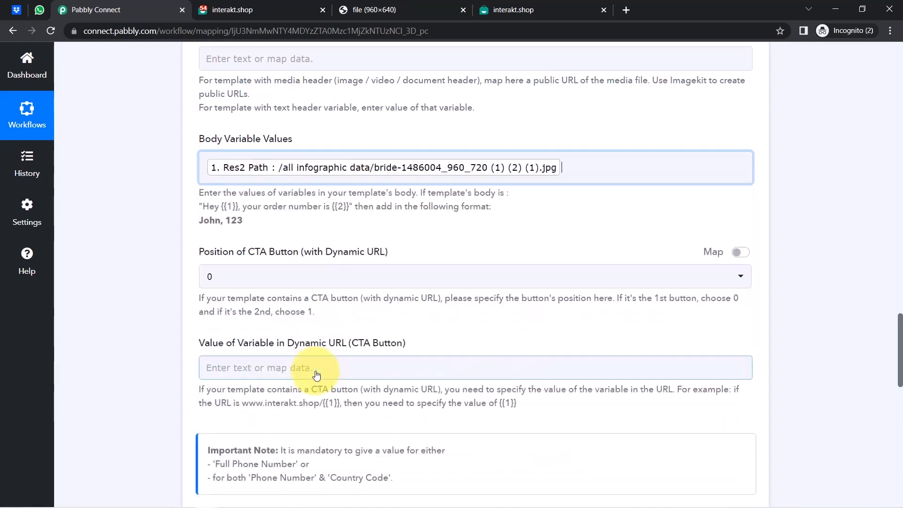
left_click(158, 191)
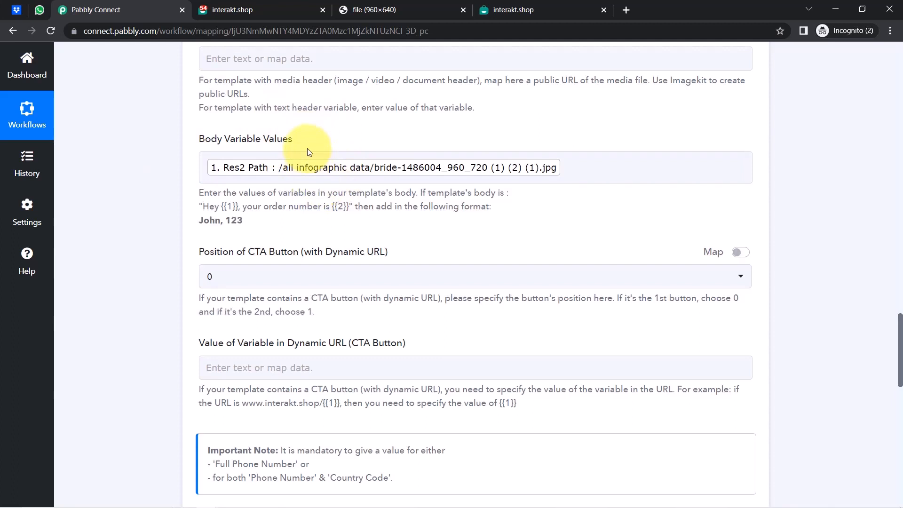
left_click(566, 163)
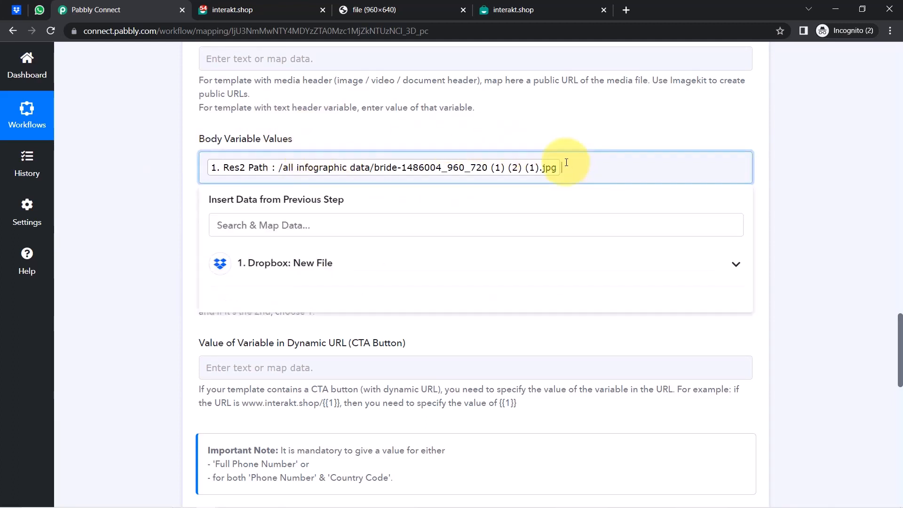
key("BackSpace")
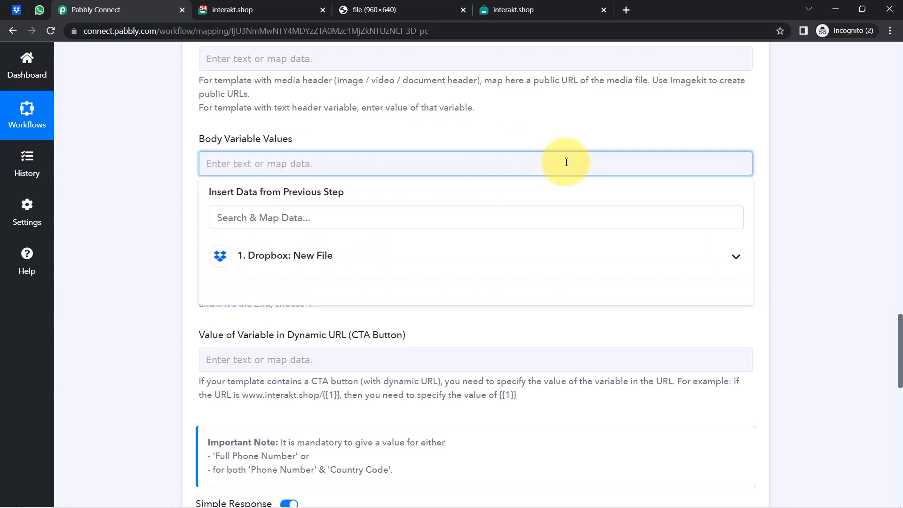
left_click(161, 242)
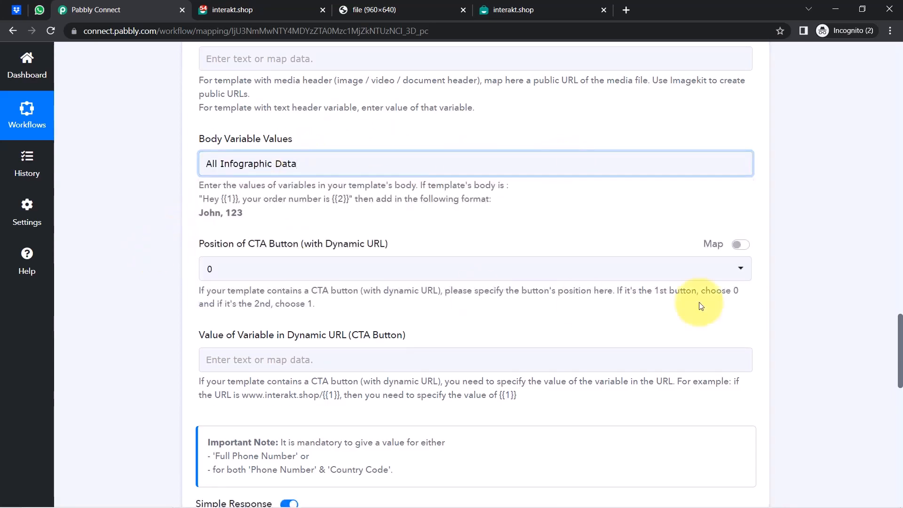
Save the step with All Infographic Data as the body value and send a new test request.
left_click_drag(900, 329, 899, 445)
left_click(281, 180)
left_click(40, 9)
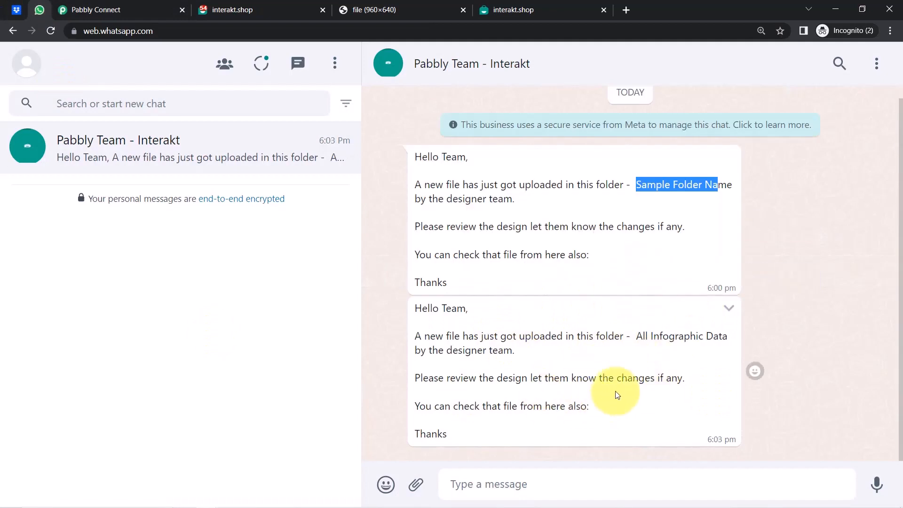
Highlight All Infographic Data in the new WhatsApp message, then check the Dropbox folder view.
left_click(534, 331)
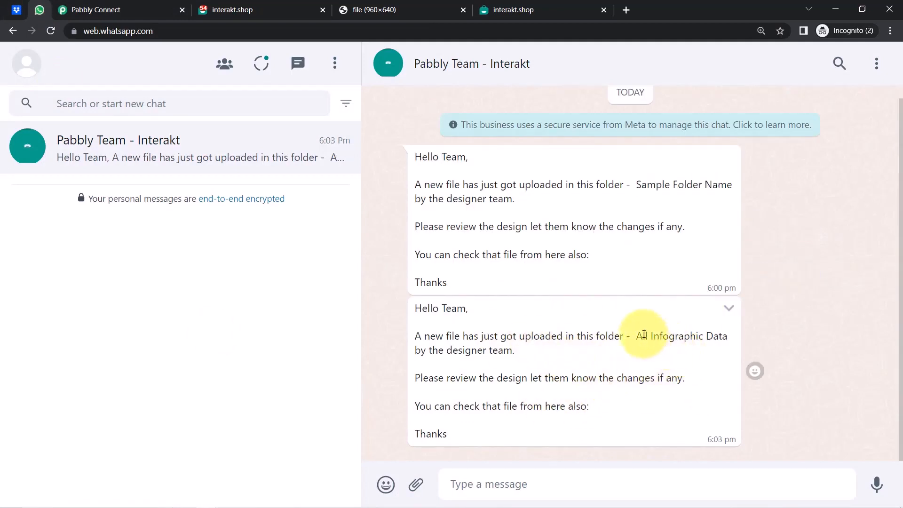
left_click_drag(669, 348, 691, 347)
left_click(629, 349)
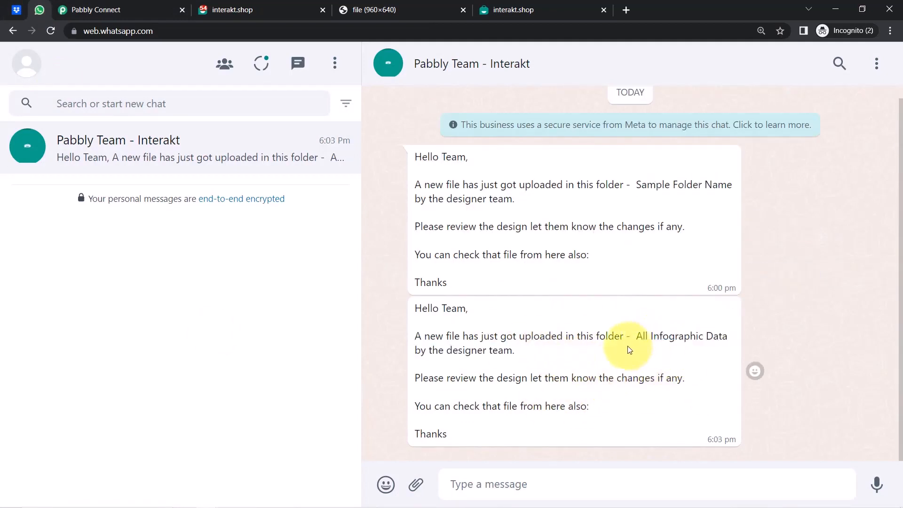
left_click_drag(635, 339, 688, 379)
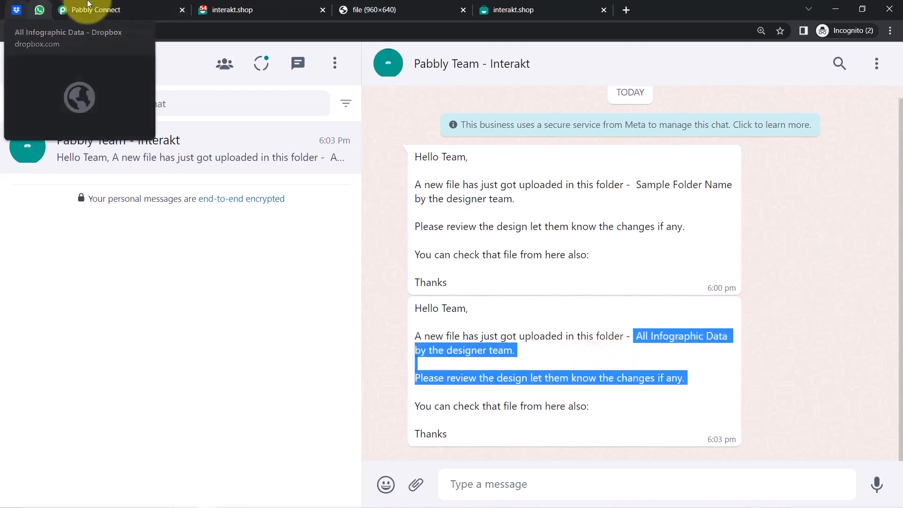
left_click(17, 9)
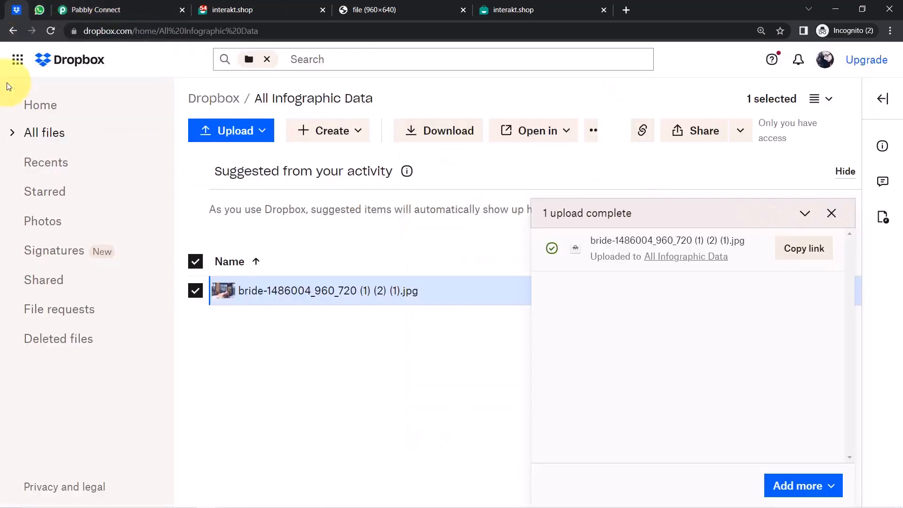
left_click(832, 213)
Compare the WhatsApp and Dropbox tabs, then collapse the Dropbox trigger and Interakt action cards.
left_click(94, 10)
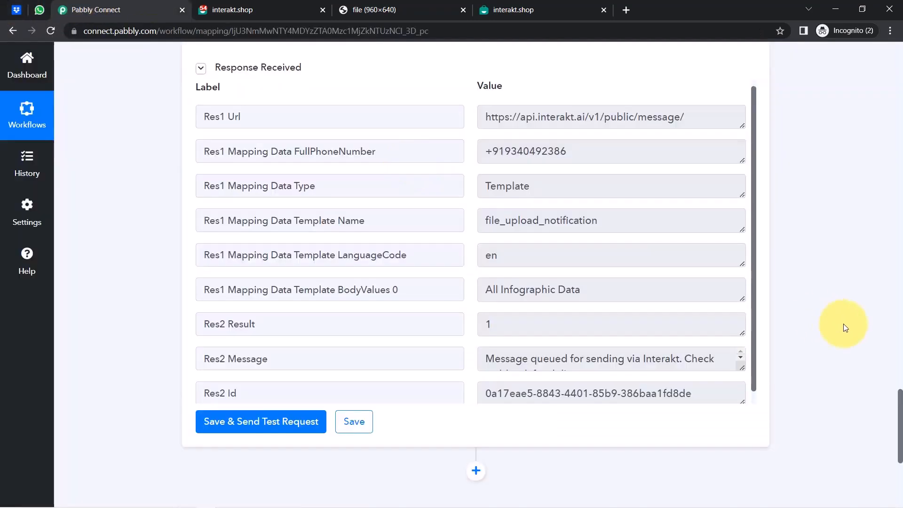
left_click_drag(900, 426, 896, 19)
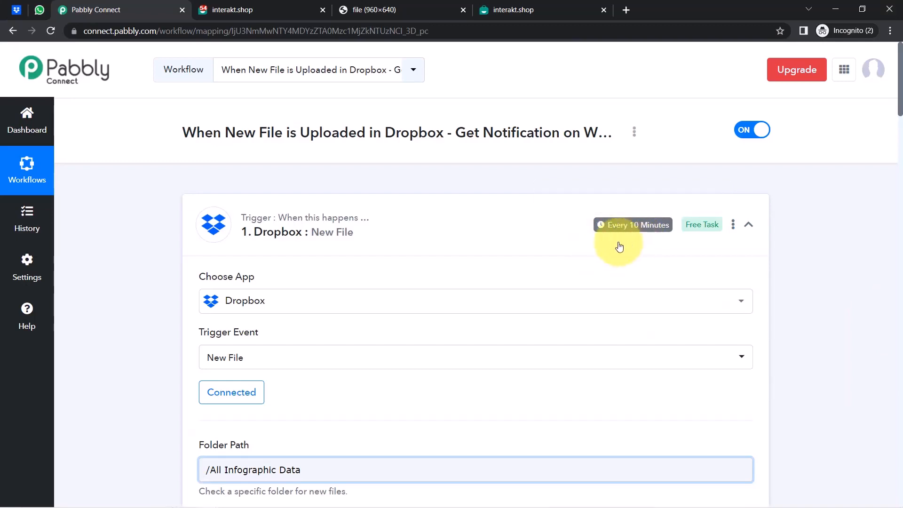
left_click(39, 14)
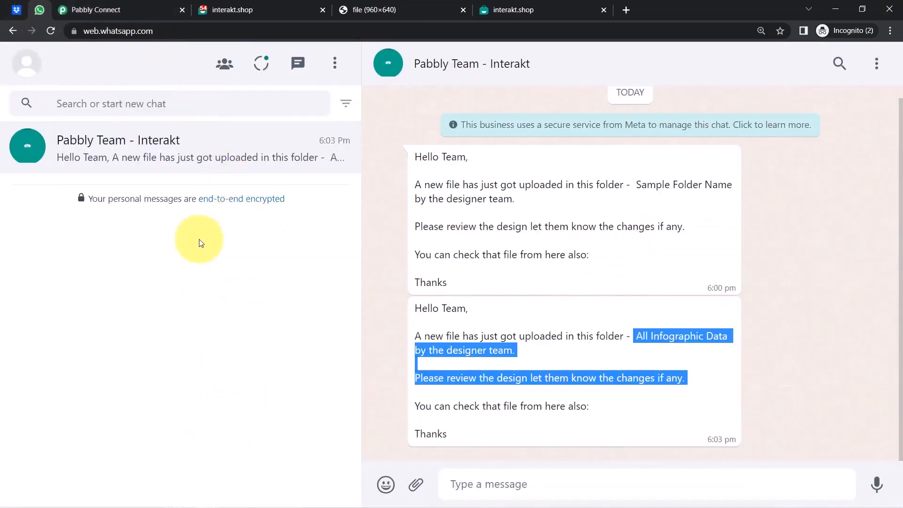
left_click(100, 10)
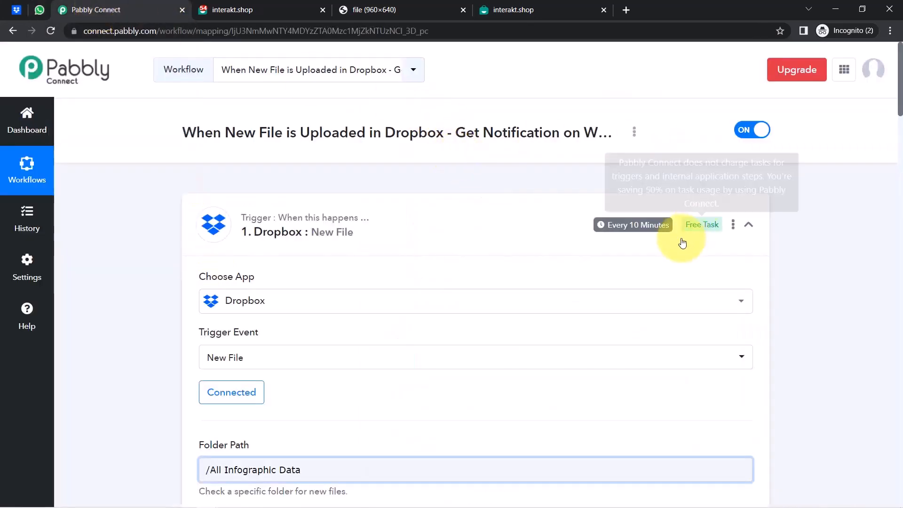
mouse_move(616, 231)
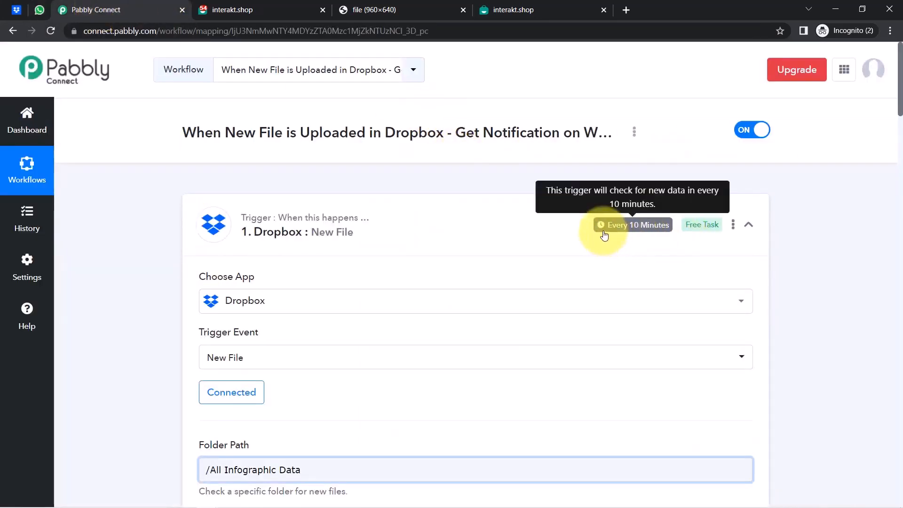
left_click(18, 10)
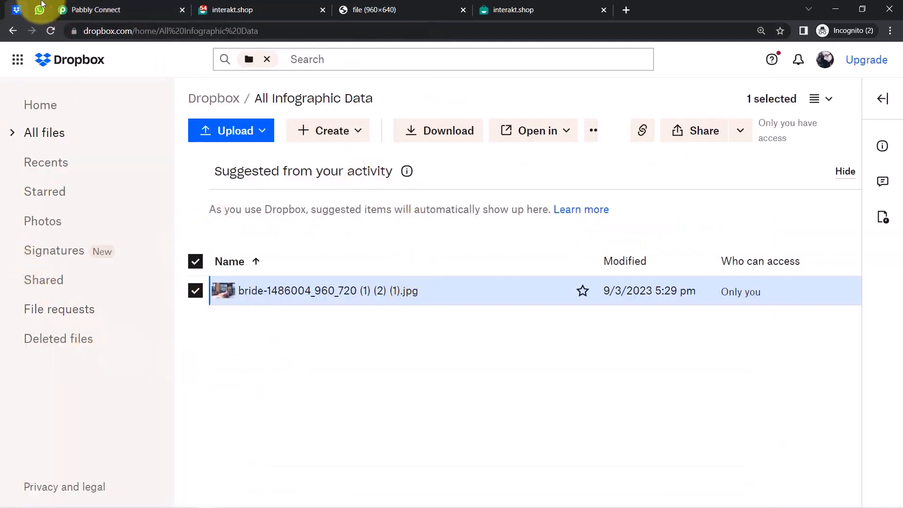
left_click(103, 11)
left_click(254, 221)
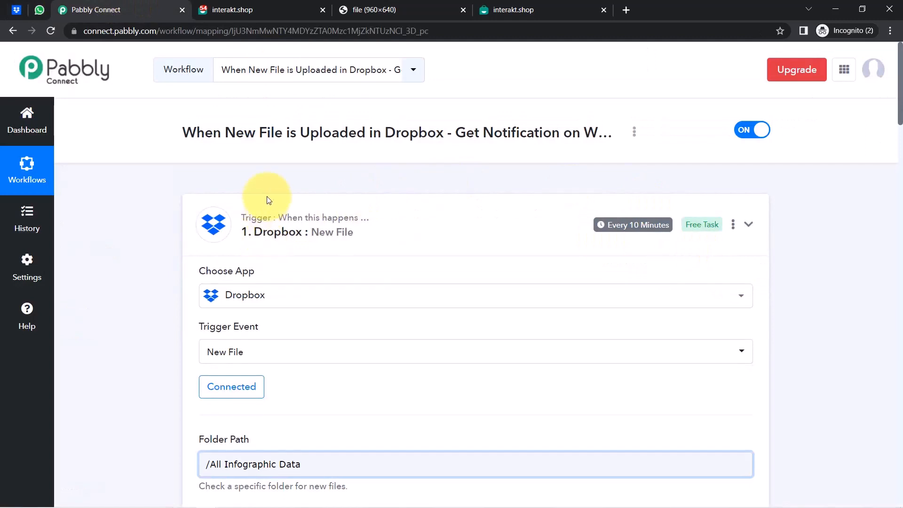
left_click(259, 346)
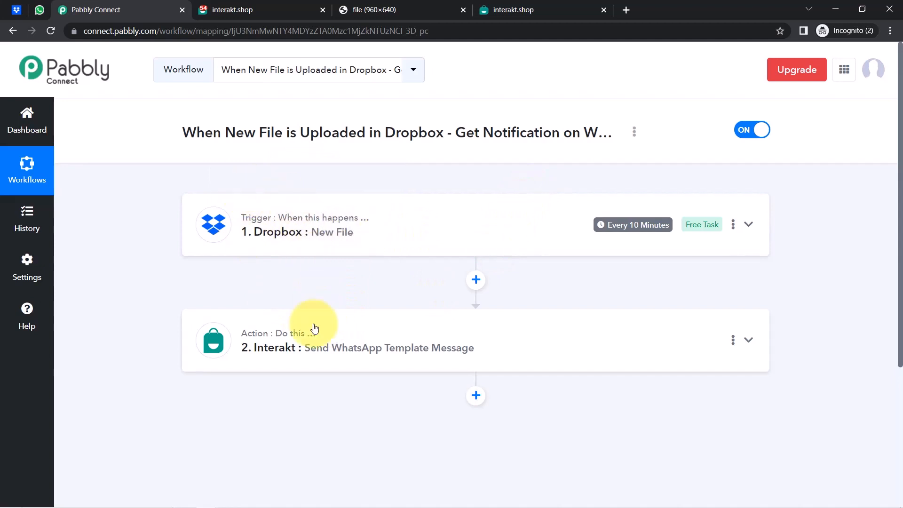
Copy the workflow's share link and switch the Dropbox-to-Interakt workflow off.
left_click(635, 134)
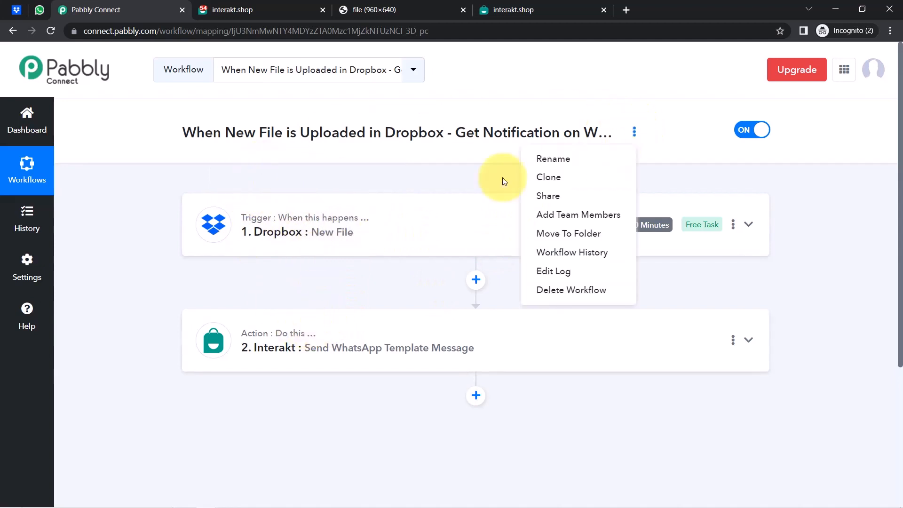
left_click(528, 196)
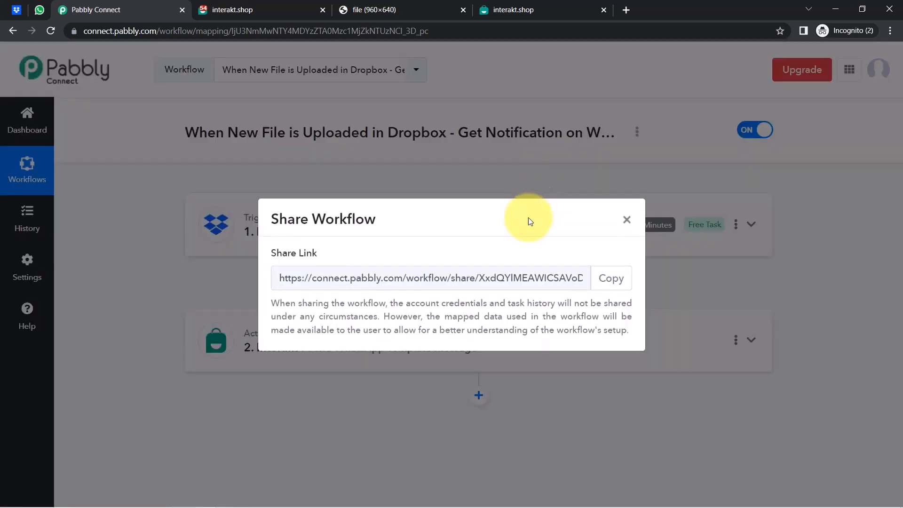
left_click(602, 276)
left_click(626, 220)
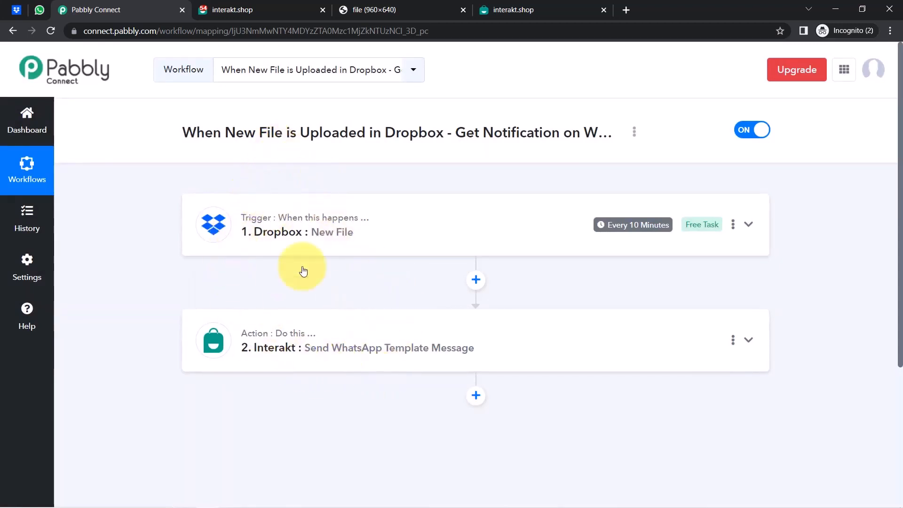
left_click(737, 134)
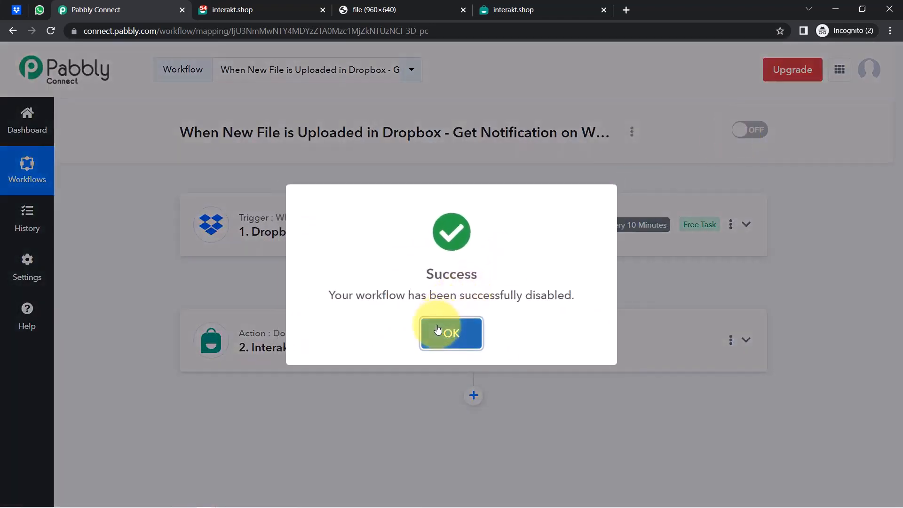
left_click(437, 331)
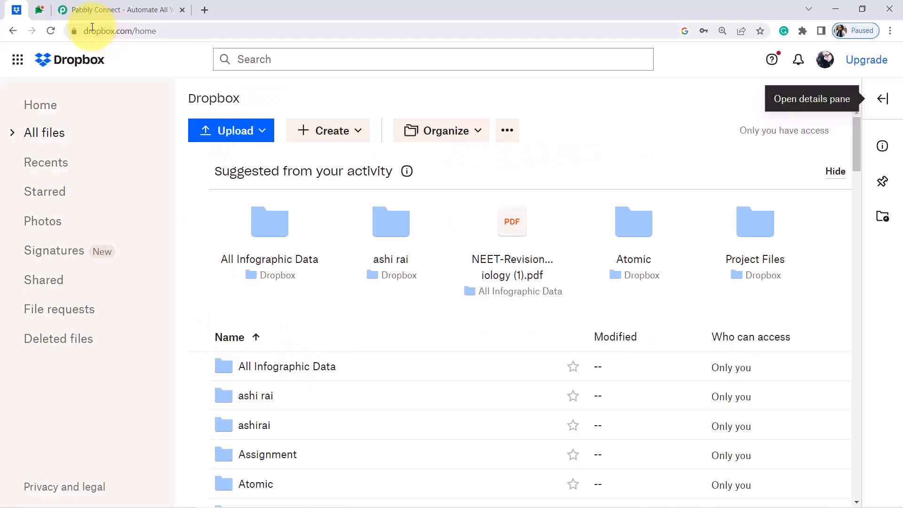
Select the Dropbox site address in the browser's address bar.
left_click(93, 28)
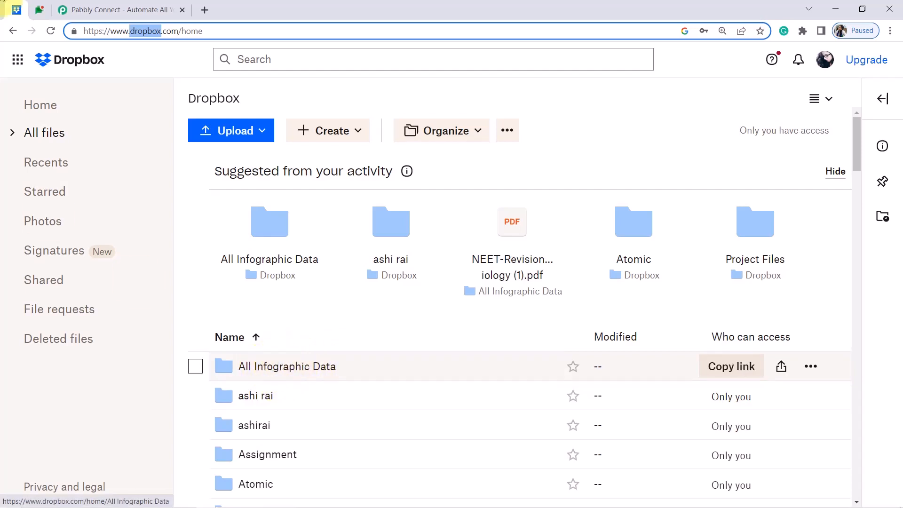
Show the sample Google Chat image-upload notification, then bring up the Pabbly Connect homepage.
left_click(39, 10)
left_click_drag(142, 347, 205, 435)
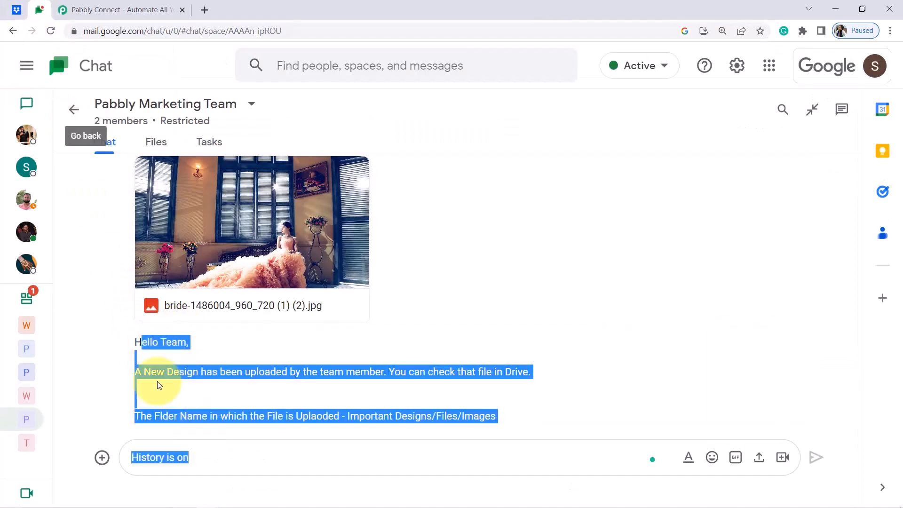
left_click(15, 12)
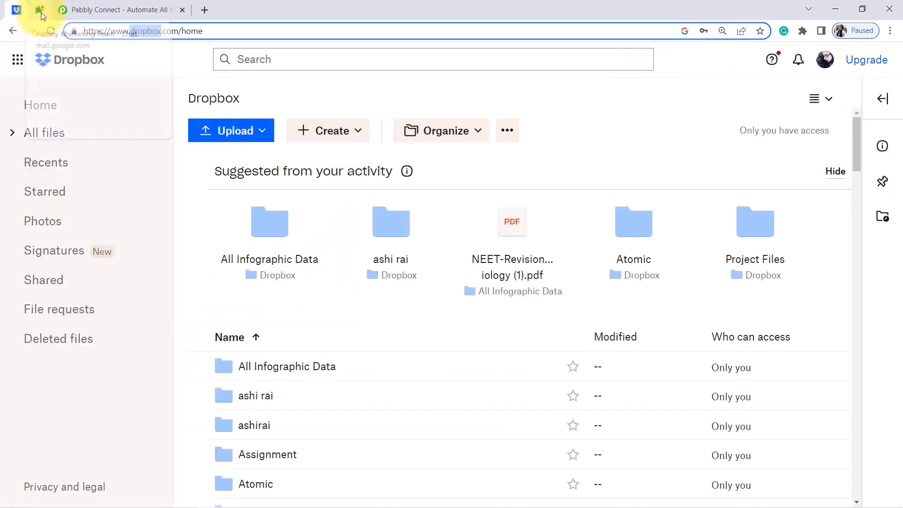
left_click(40, 12)
left_click(92, 10)
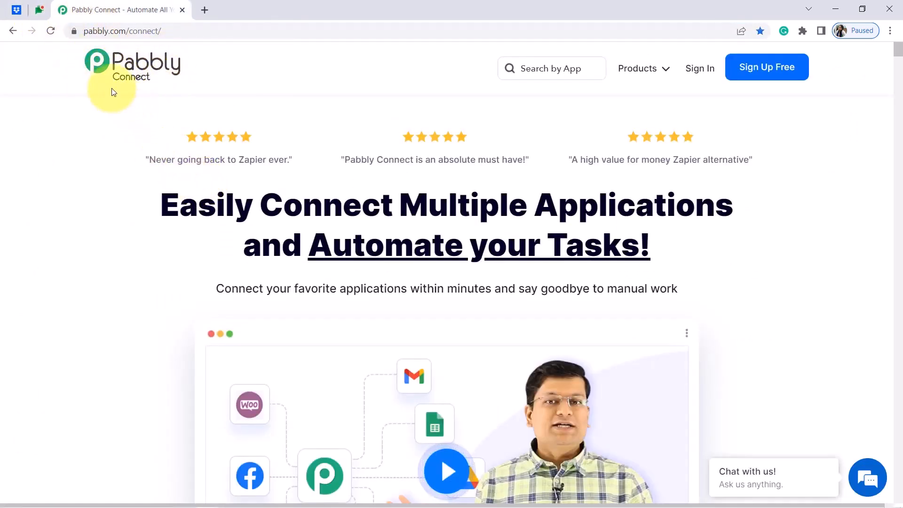
Sign in from pabbly.com/connect and launch Pabbly Connect via Access Now on All Apps.
left_click_drag(216, 205, 601, 260)
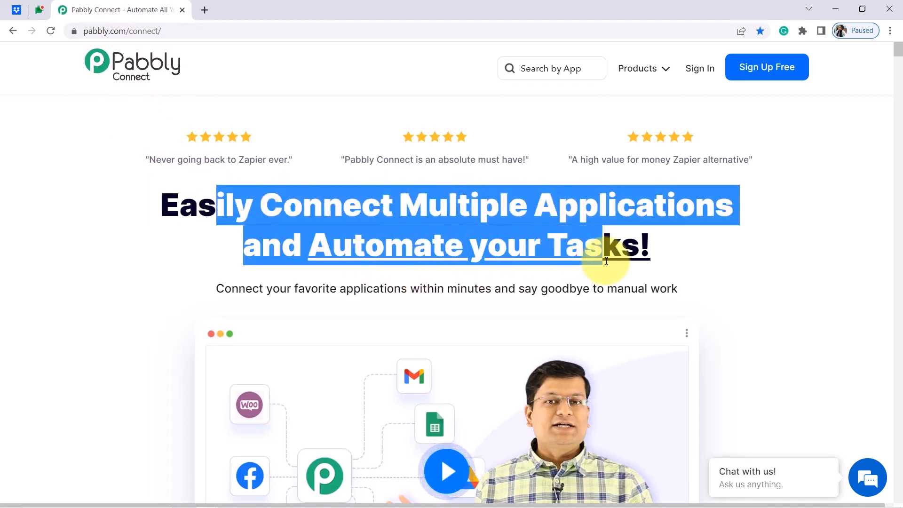
left_click(109, 36)
left_click_drag(108, 36, 156, 41)
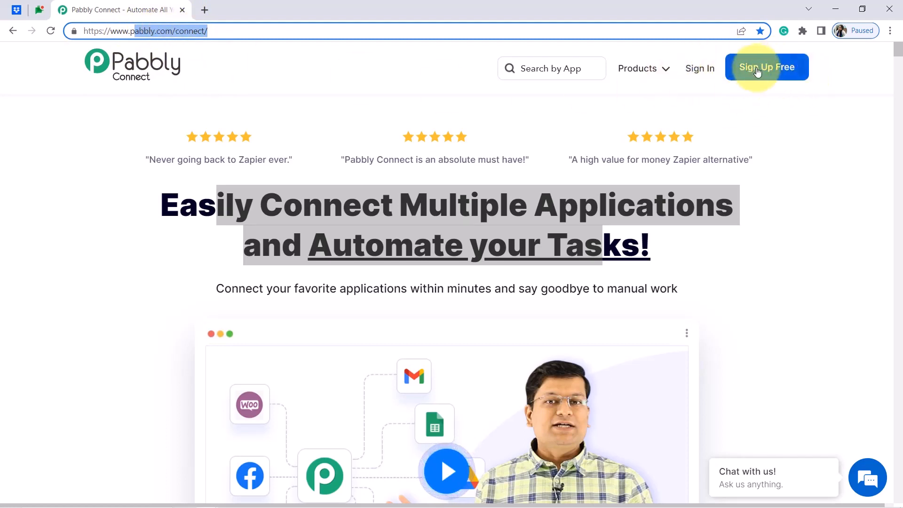
left_click(704, 71)
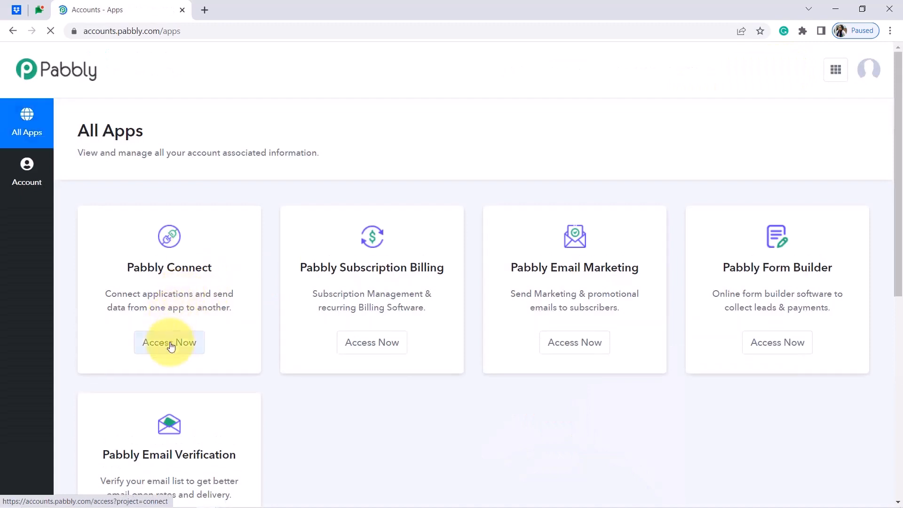
left_click(167, 343)
left_click(112, 5)
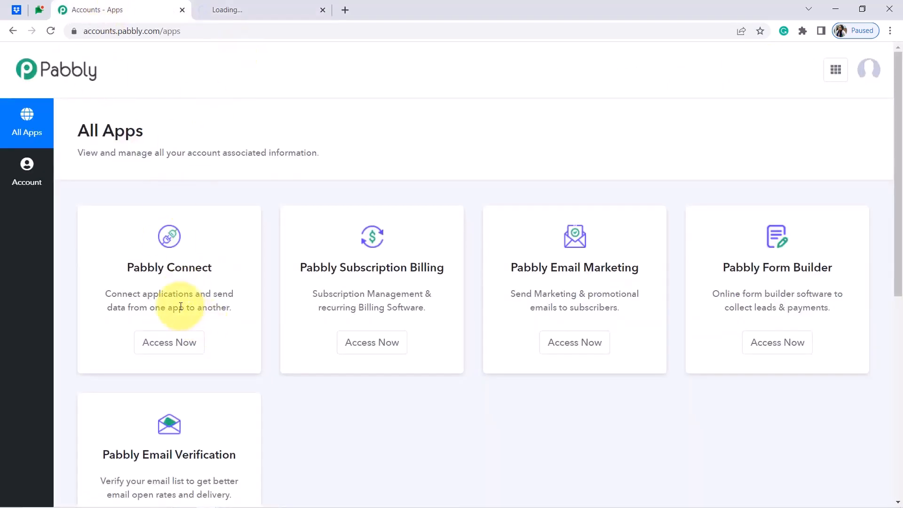
left_click_drag(124, 267, 212, 258)
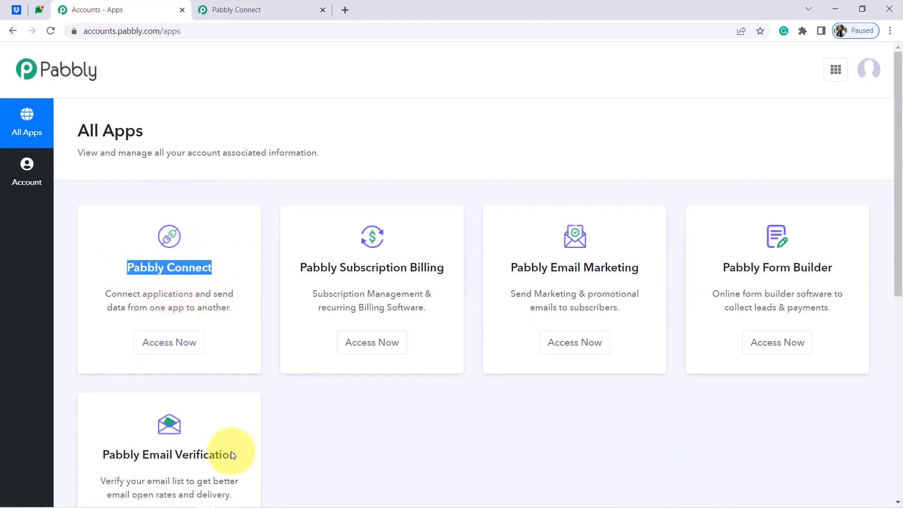
left_click(235, 10)
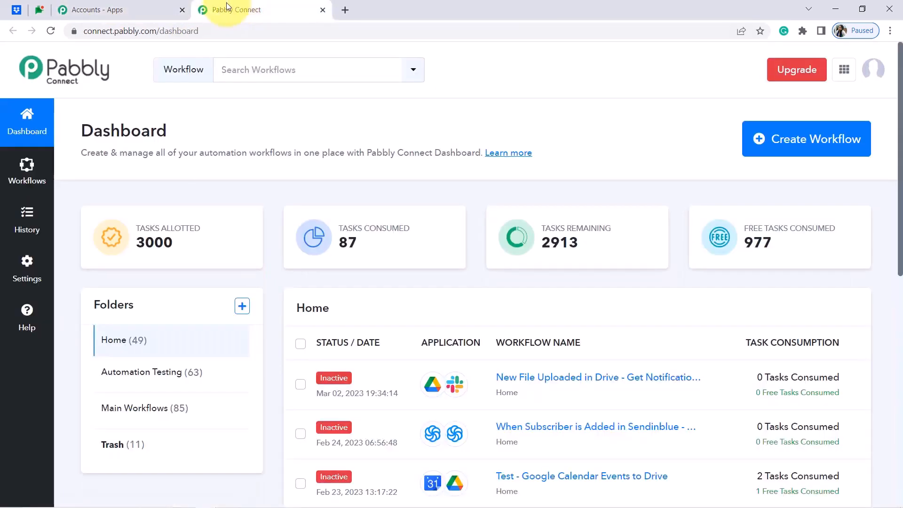
Close the All Apps tab and open Create Workflow, focusing the workflow Name field.
left_click(179, 12)
left_click(182, 10)
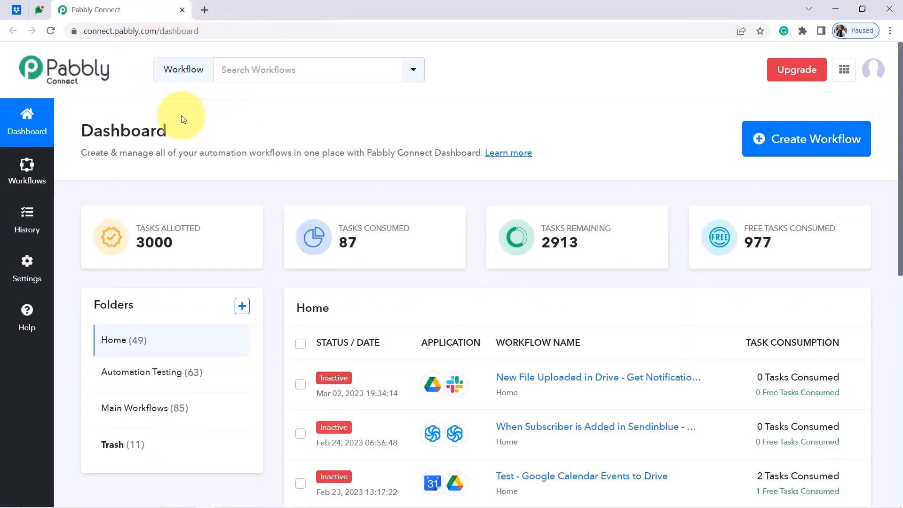
left_click_drag(121, 131, 181, 133)
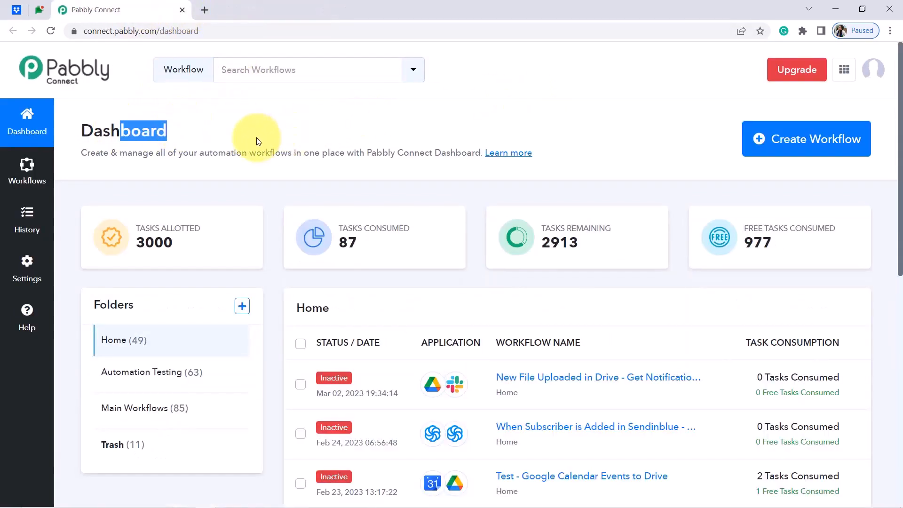
left_click(793, 144)
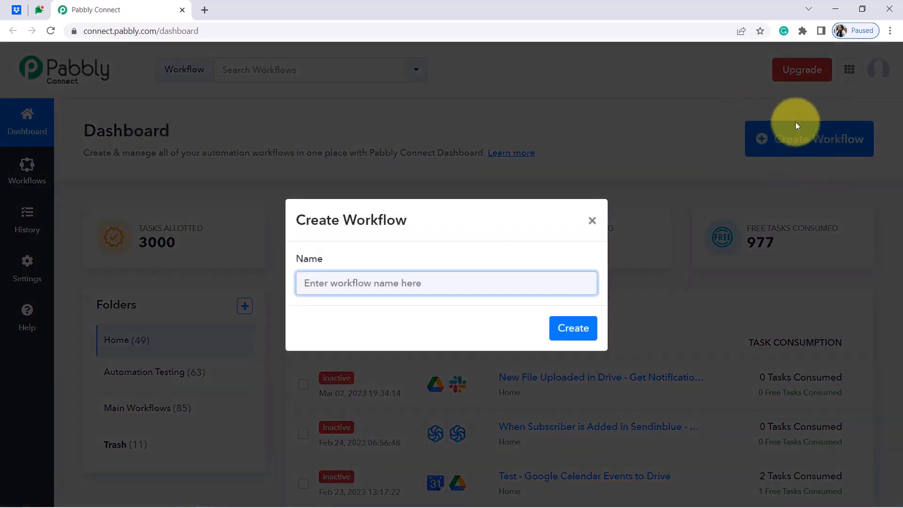
left_click(890, 32)
left_click(889, 32)
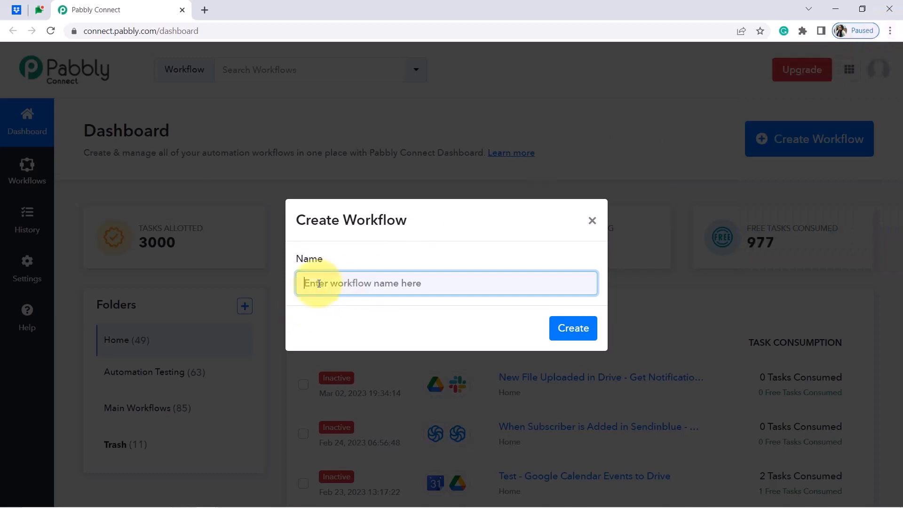
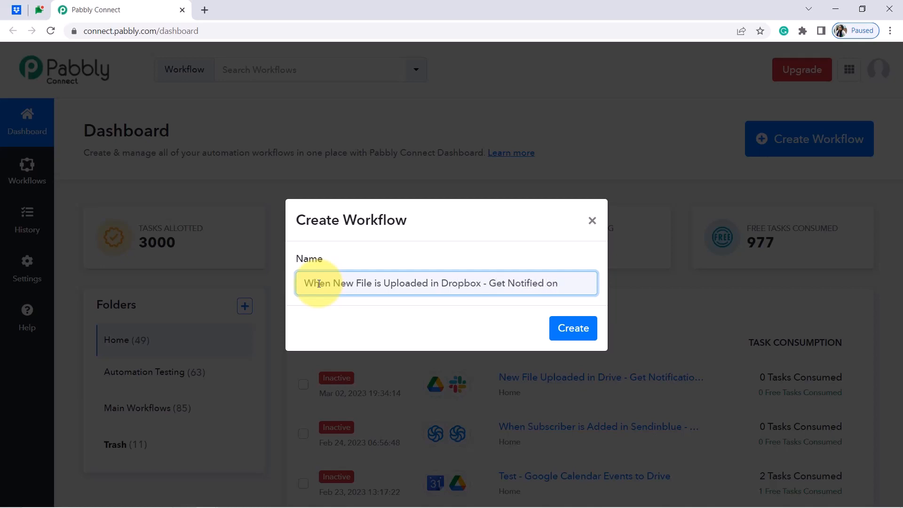
Finish the name 'When New File is Uploaded in Dropbox - Get Notified on Google Chat', fix the typo, and create the workflow.
type("oogle Chaq")
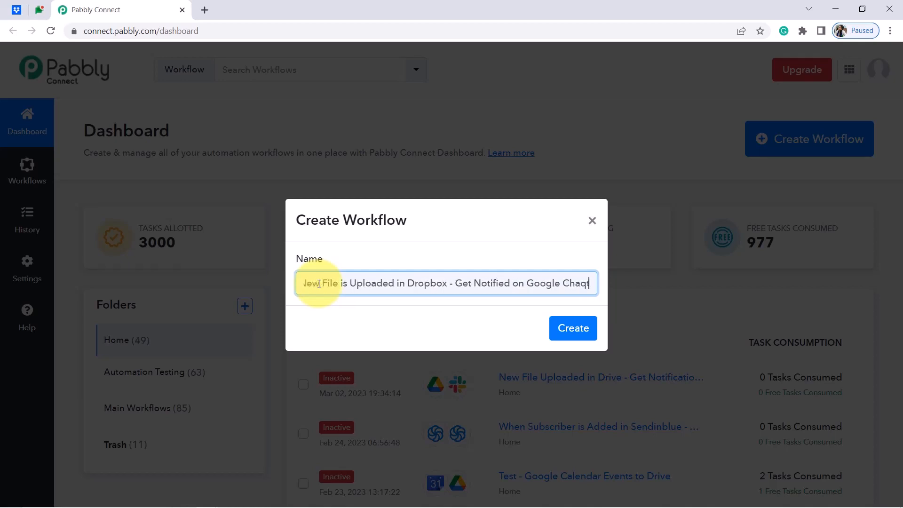
key("BackSpace")
type("t")
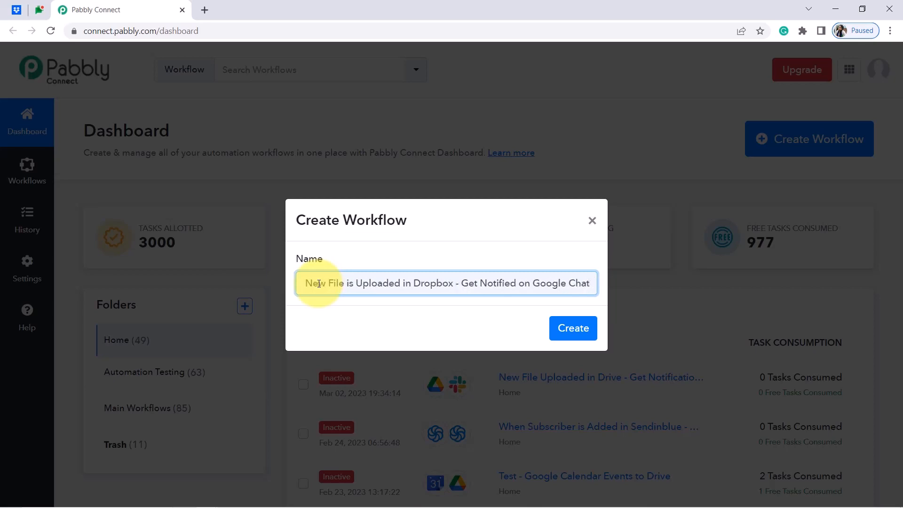
left_click(571, 328)
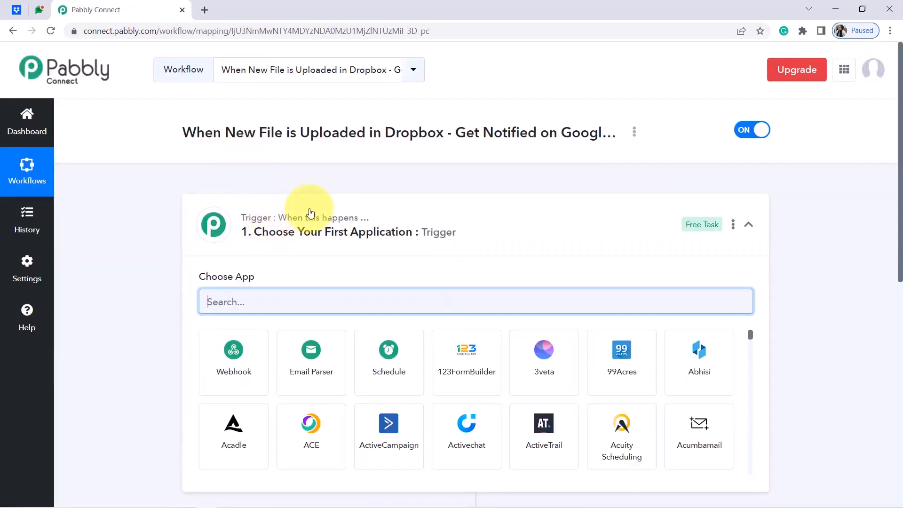
Search 'drop' and choose Dropbox as the trigger app.
left_click(315, 208)
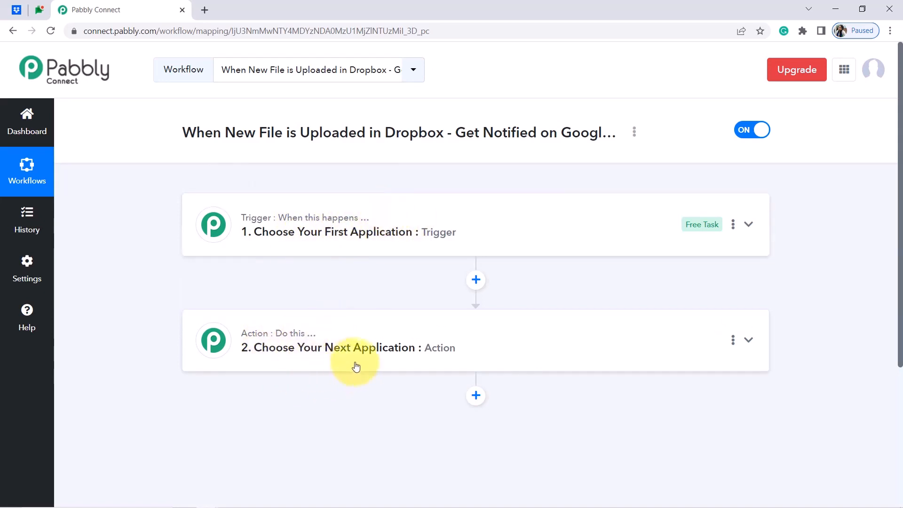
left_click_drag(204, 132, 356, 134)
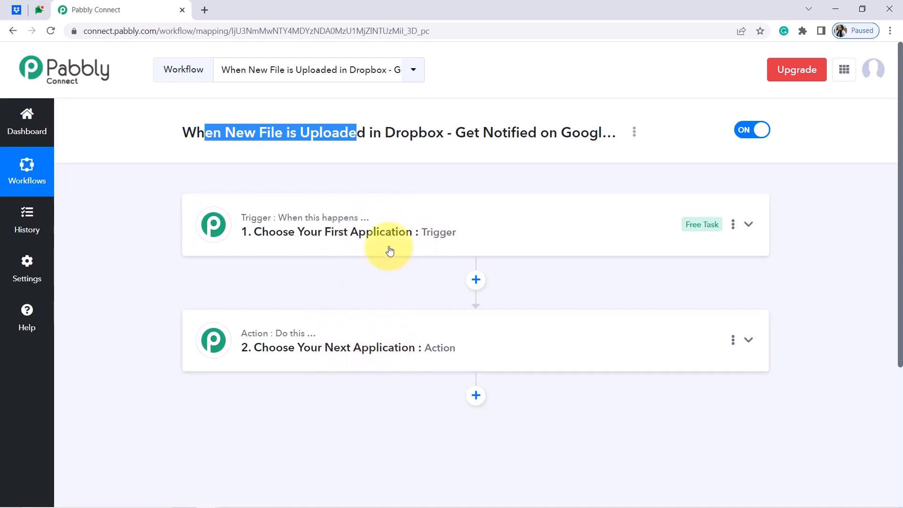
left_click(390, 228)
type("dropb")
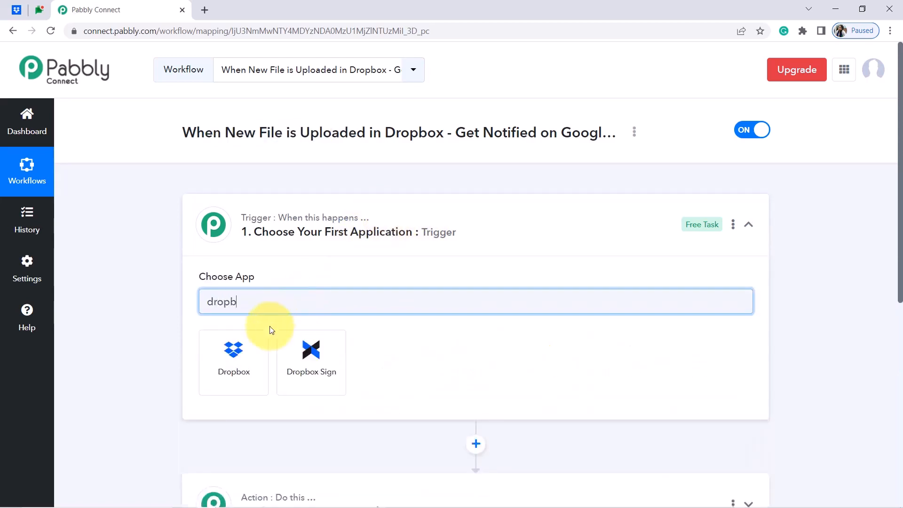
left_click(248, 353)
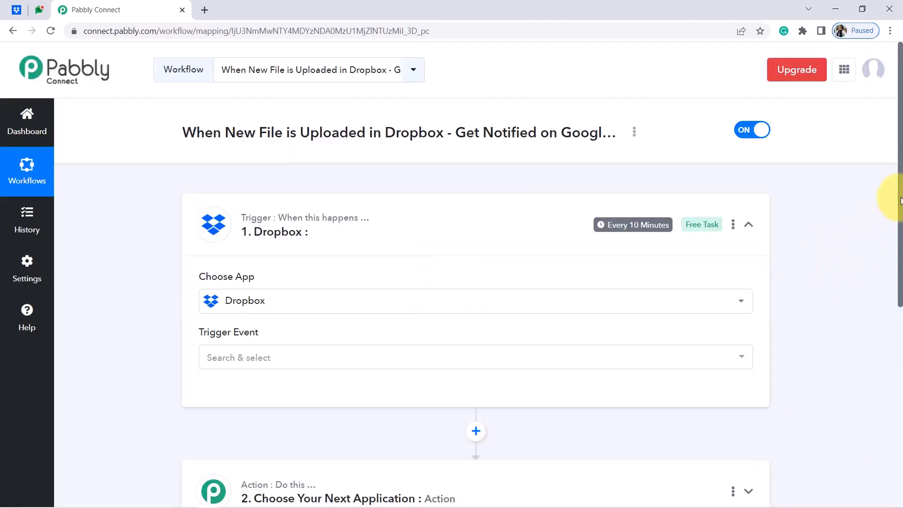
Search 'google cha' and choose Google Chat Hangout as the action app.
left_click_drag(901, 200, 901, 296)
left_click(254, 329)
left_click(247, 395)
type("g")
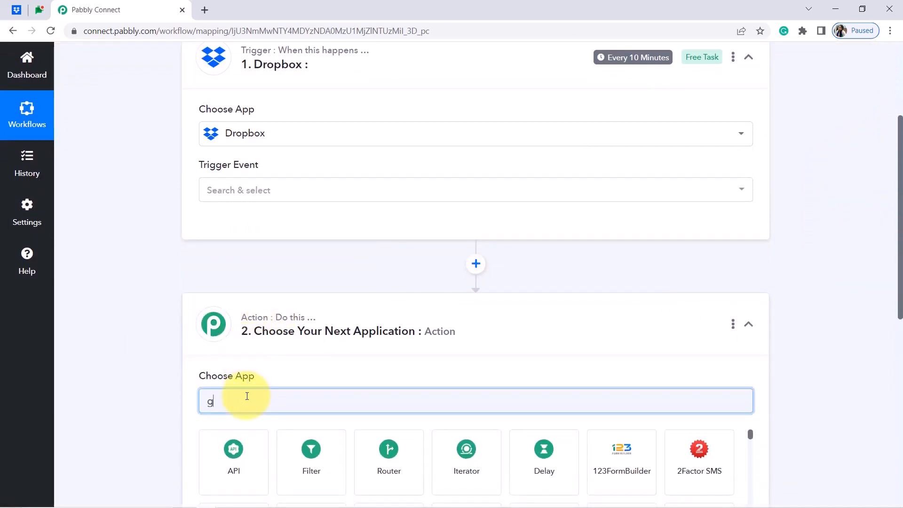
type("oogle cha")
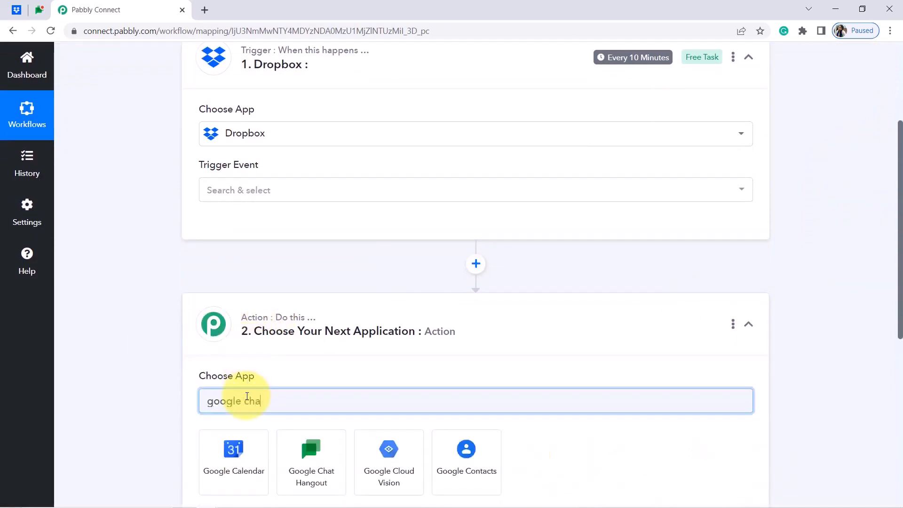
mouse_move(210, 504)
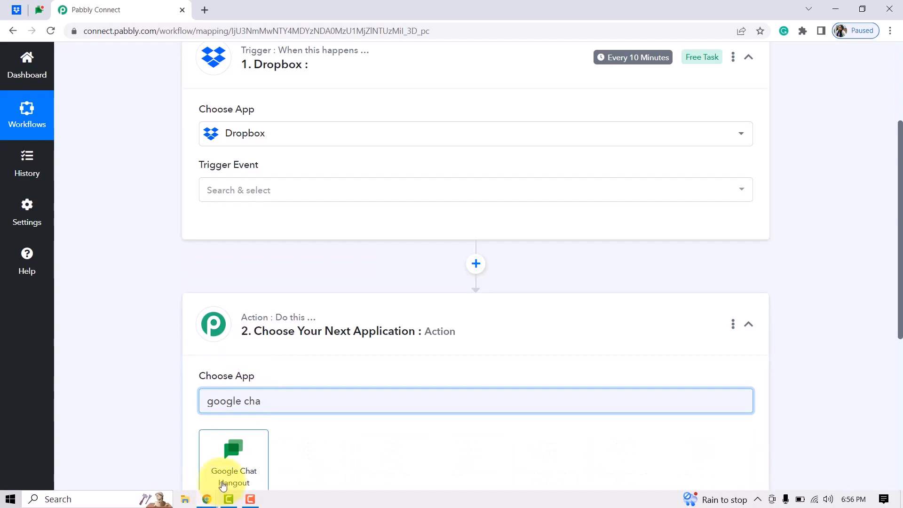
left_click(223, 486)
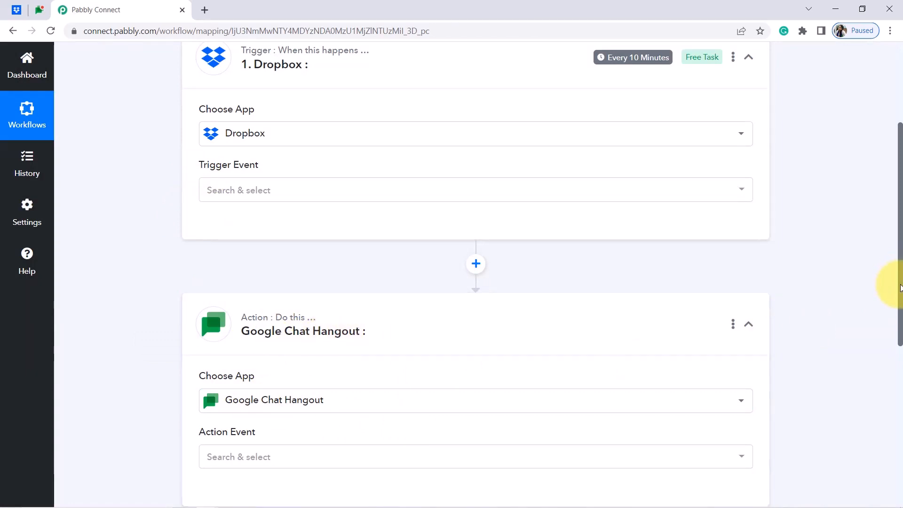
scroll(901, 288, "up", 4)
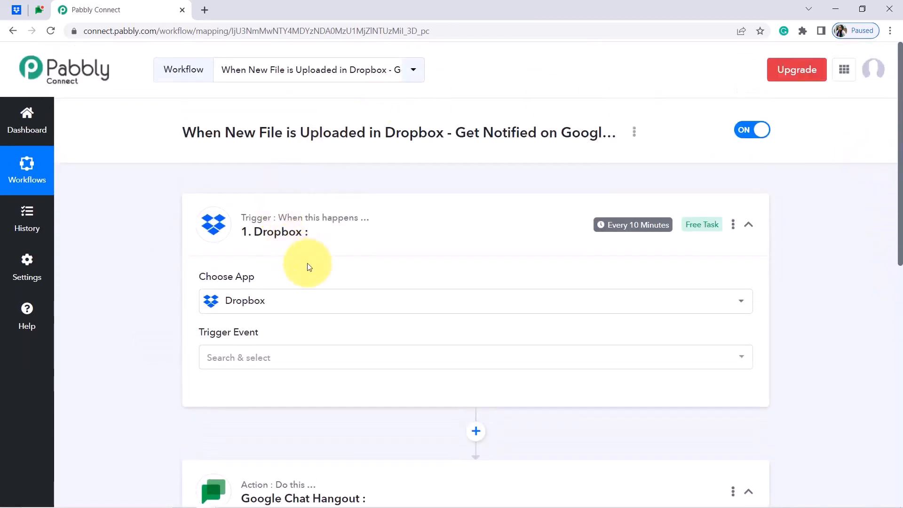
Set the Dropbox trigger event to New File and begin connecting a Dropbox account.
left_click(250, 358)
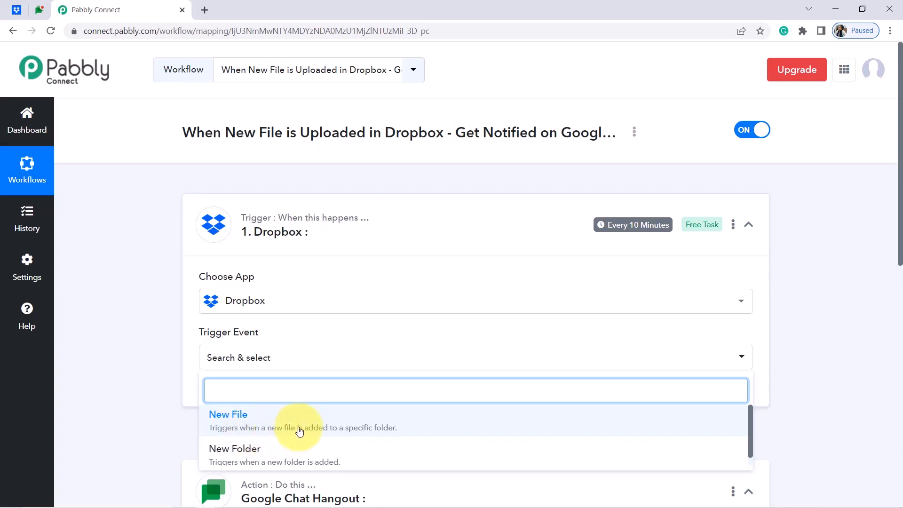
left_click(328, 427)
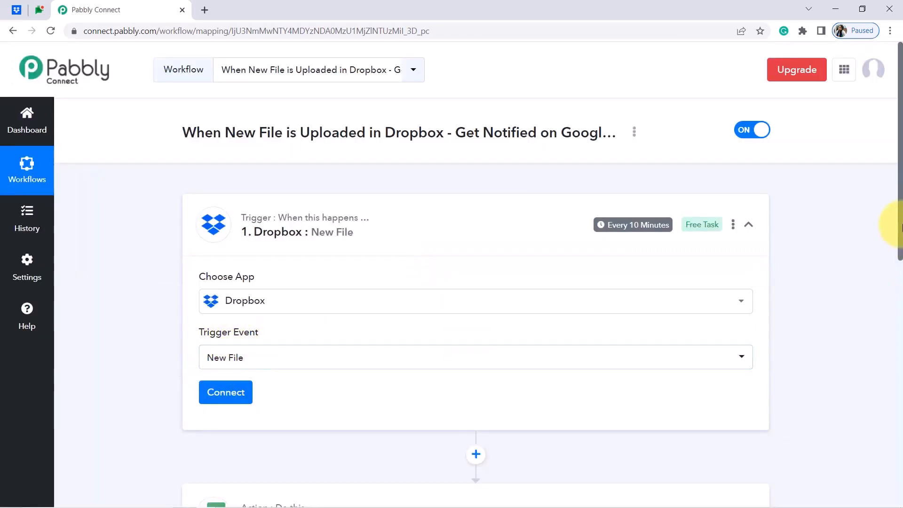
scroll(901, 225, "down", 2)
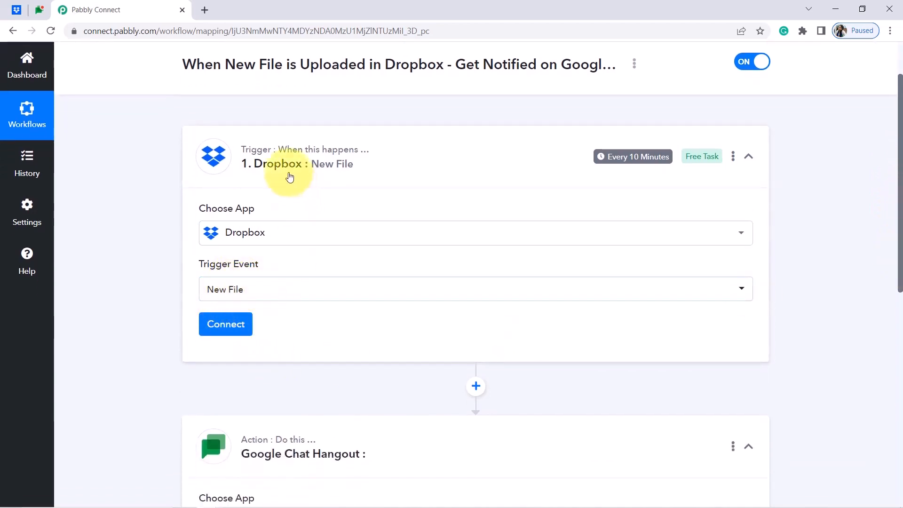
left_click(223, 325)
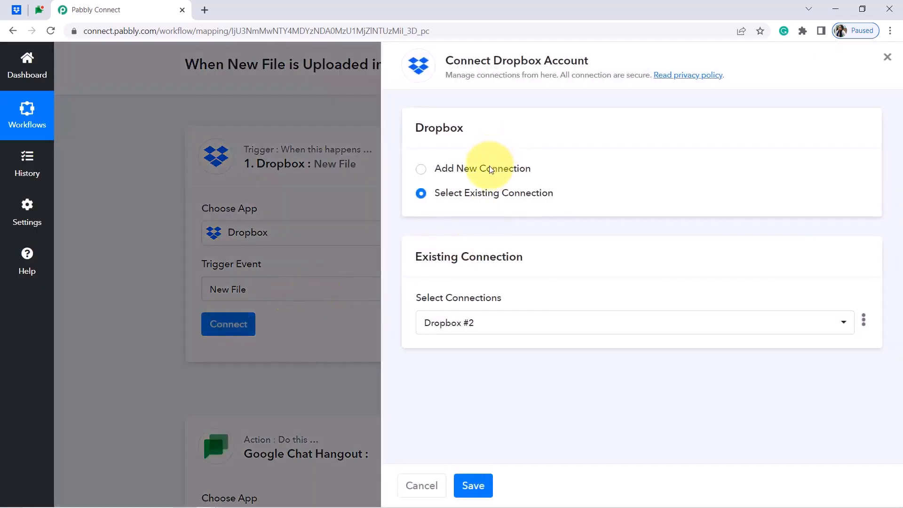
Add a new Dropbox connection and authorize Pabbly Connect to access Dropbox.
left_click(491, 170)
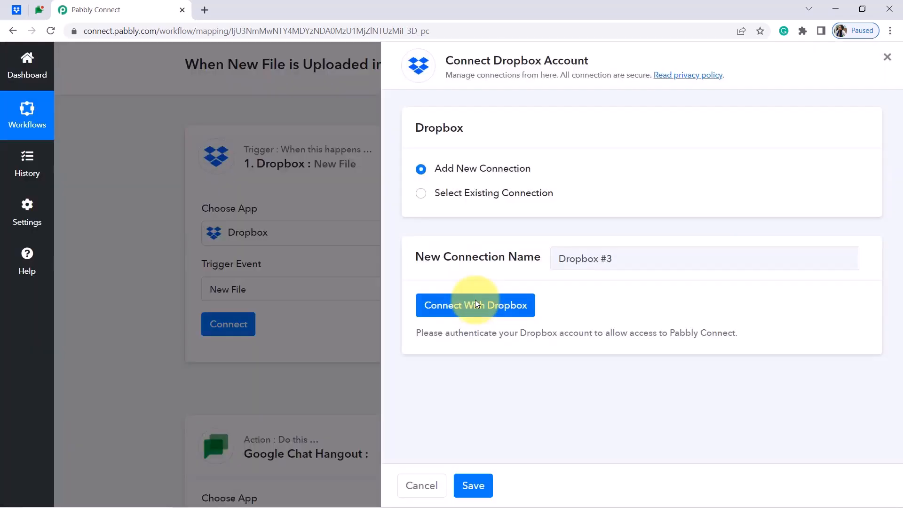
left_click(476, 303)
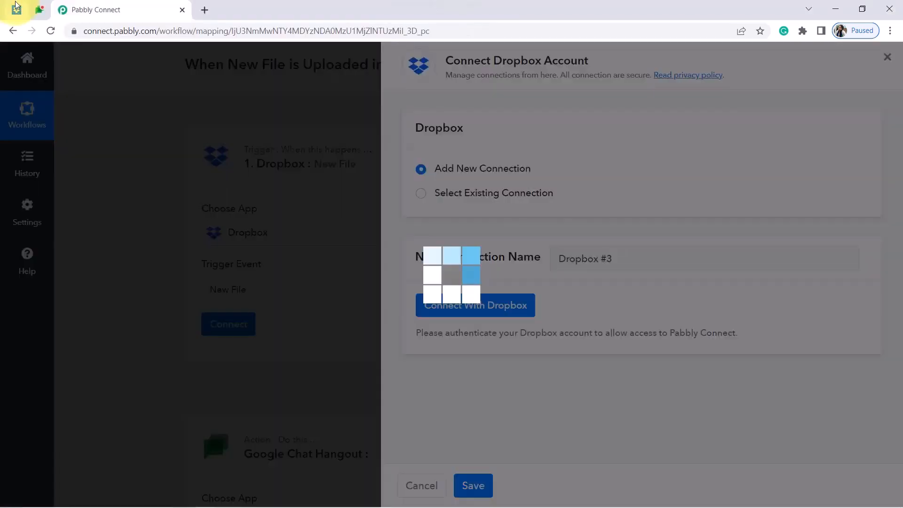
left_click(19, 9)
left_click(74, 11)
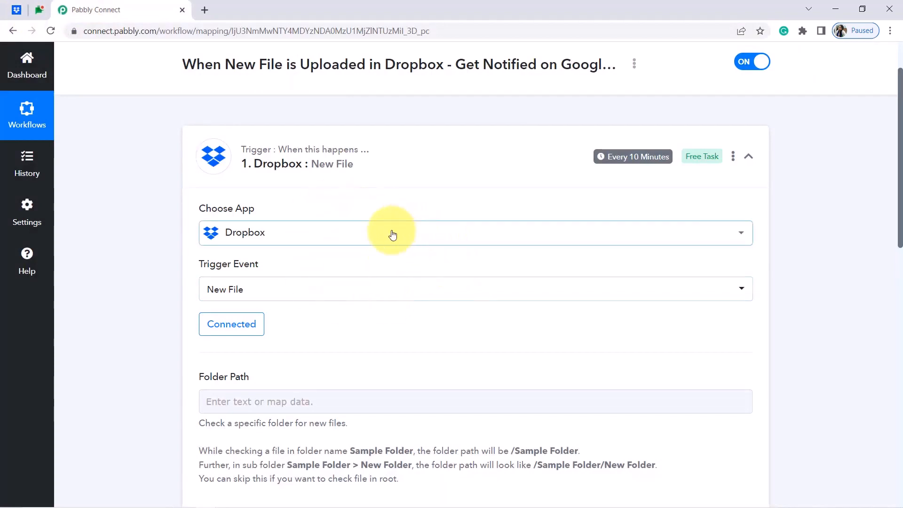
left_click_drag(900, 124, 898, 158)
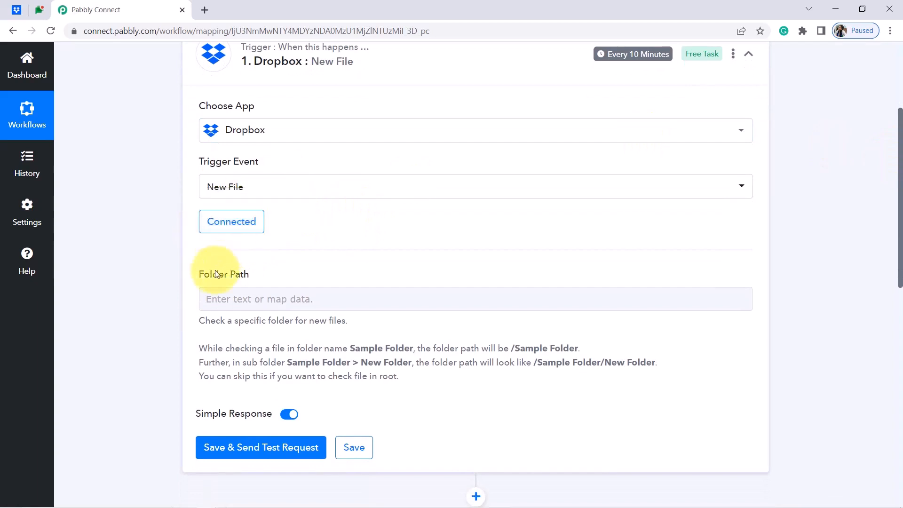
Review the Folder Path help text with its /Sample Folder and subfolder path examples.
left_click_drag(209, 276, 248, 280)
left_click_drag(204, 321, 269, 323)
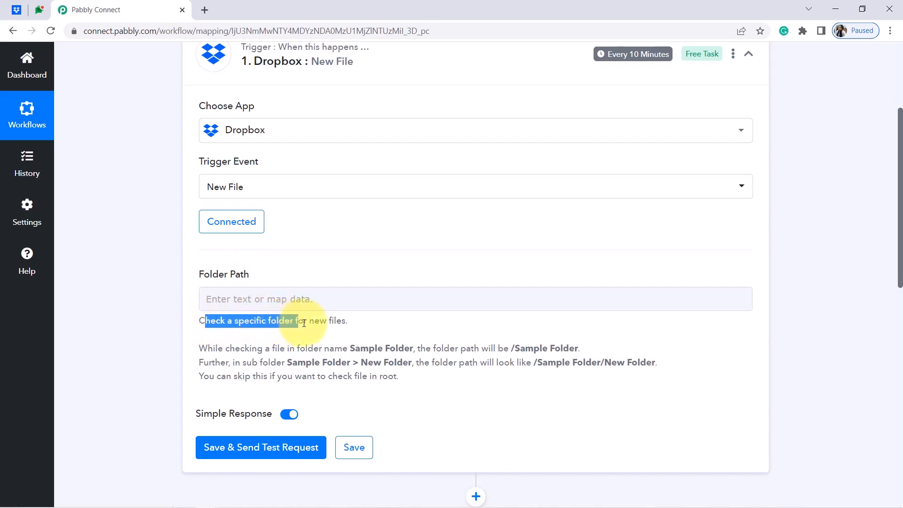
left_click(278, 321)
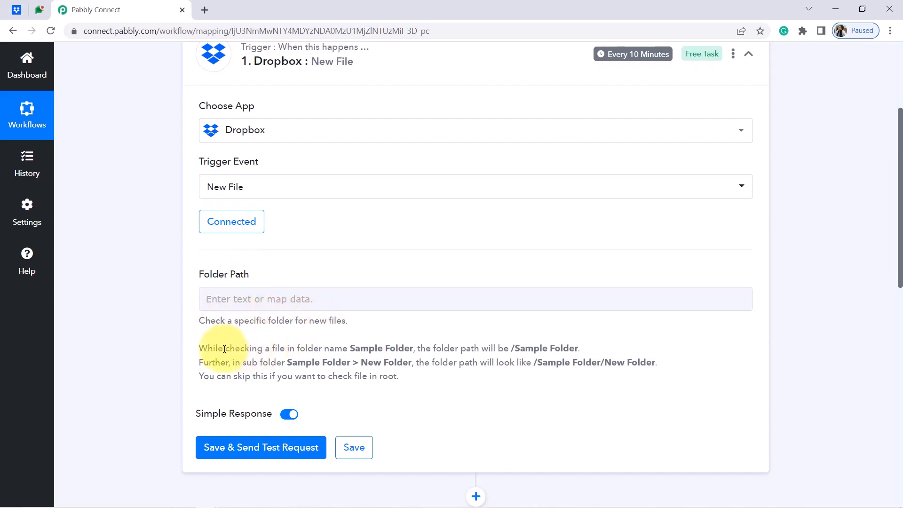
left_click_drag(220, 348, 444, 353)
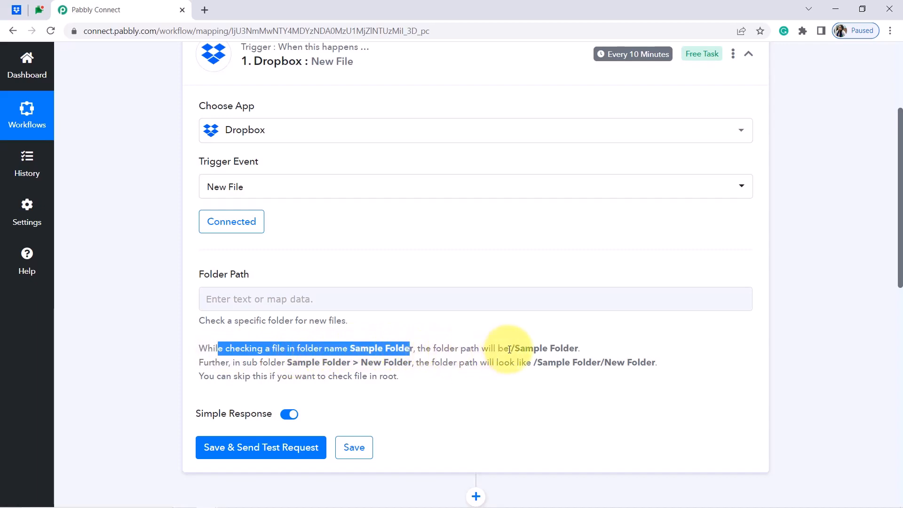
left_click_drag(509, 348, 584, 349)
left_click_drag(257, 365, 324, 363)
left_click(360, 363)
left_click_drag(402, 364, 340, 365)
triple_click(436, 365)
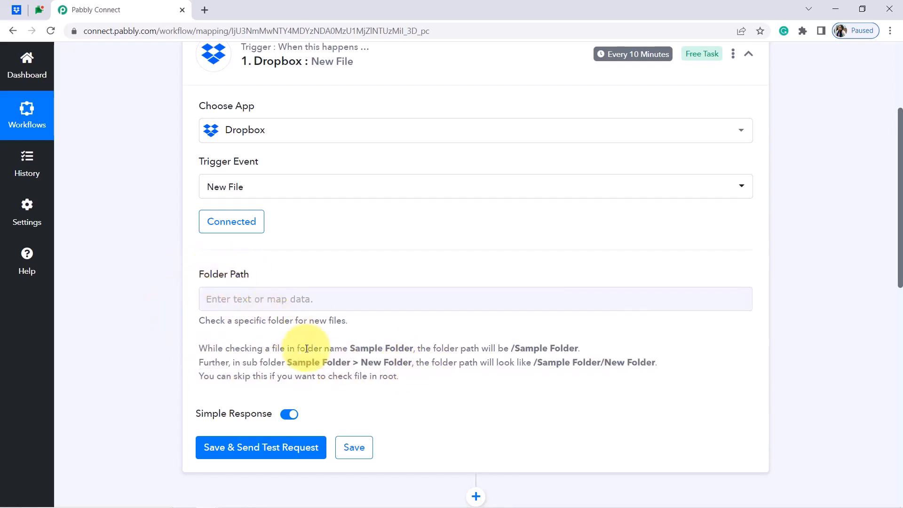
triple_click(279, 348)
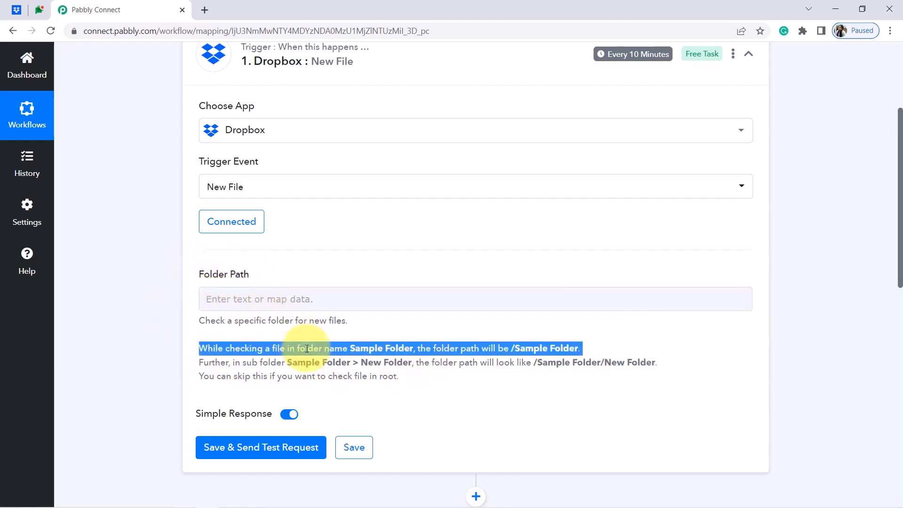
left_click(13, 12)
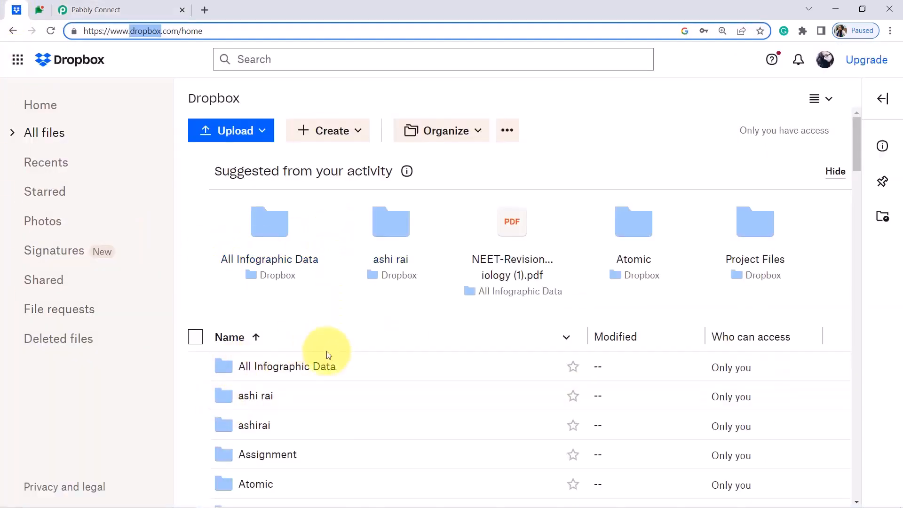
Open the All Infographic Data folder in Dropbox and copy its breadcrumb path.
left_click(276, 373)
left_click_drag(165, 195, 221, 267)
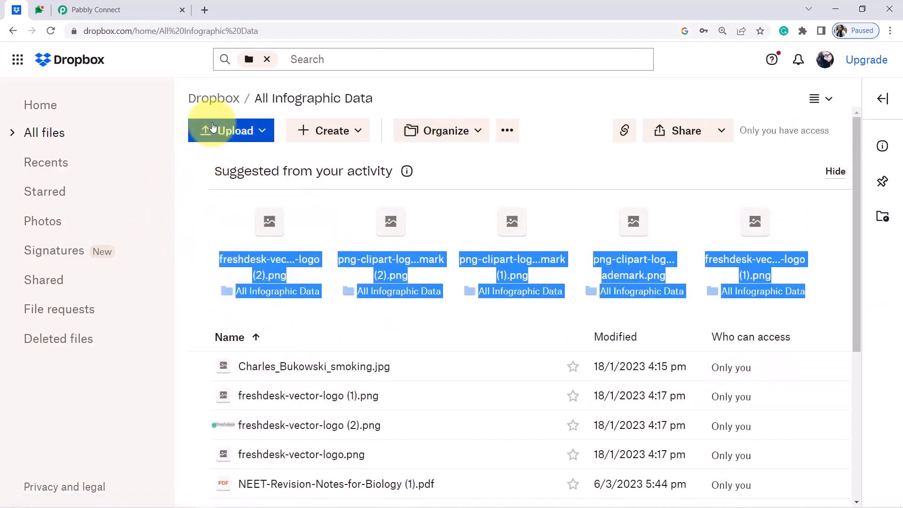
left_click(529, 97)
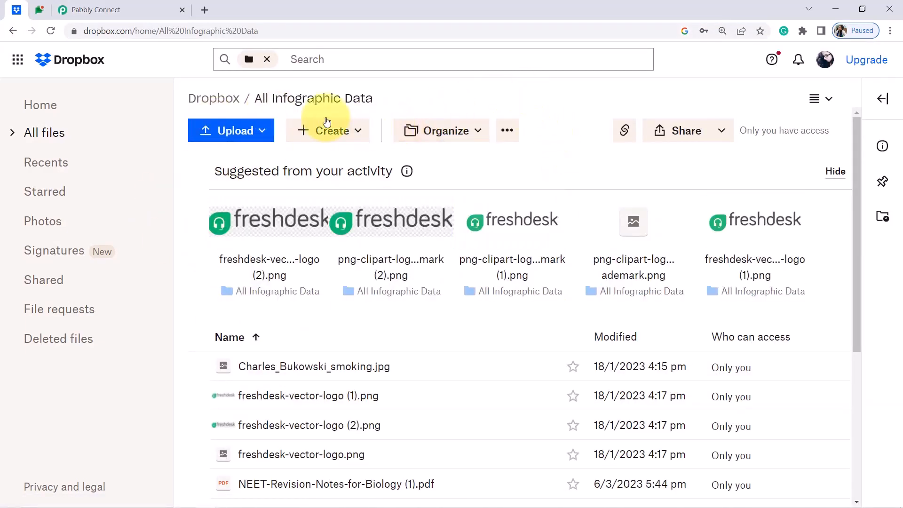
left_click_drag(381, 96, 247, 104)
key("ctrl+c")
Paste the copied path '/ All Infographic Data' into the trigger's Folder Path field.
key("ctrl+t")
key("ctrl+v")
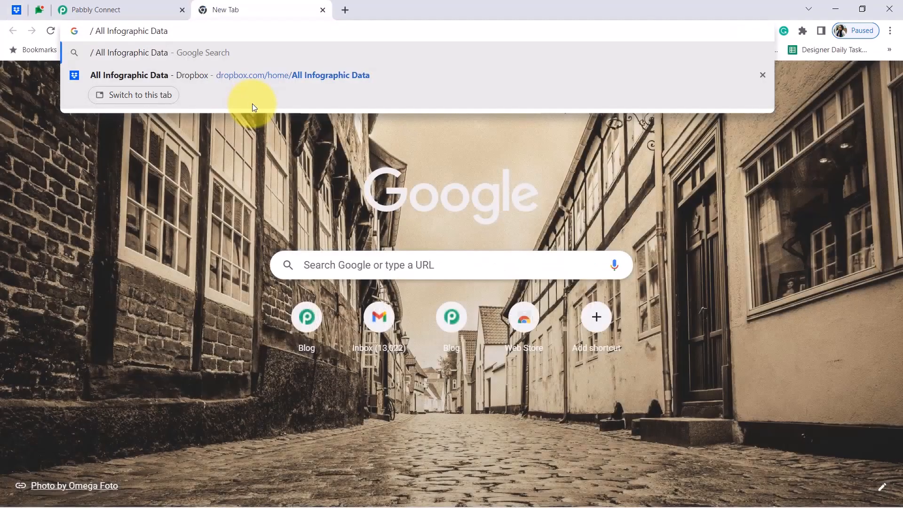
key("Escape")
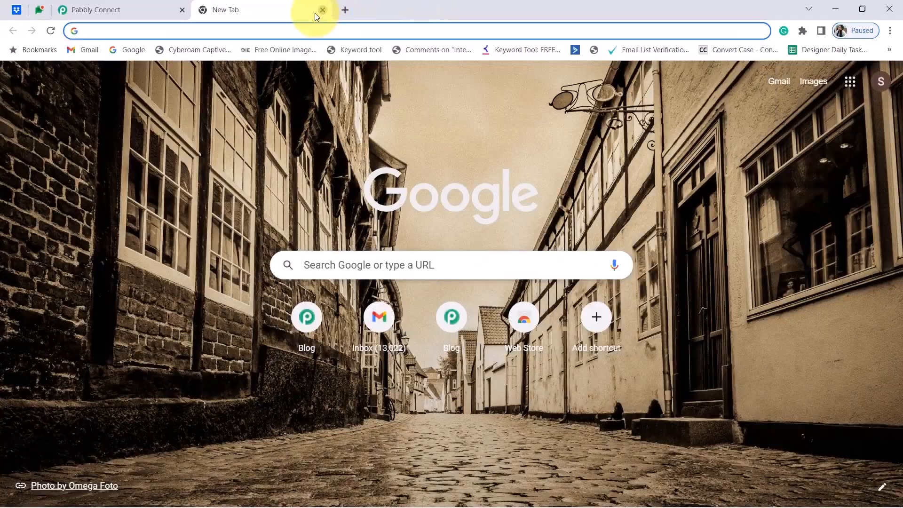
left_click(322, 10)
left_click(141, 9)
left_click(218, 291)
key("ctrl+v")
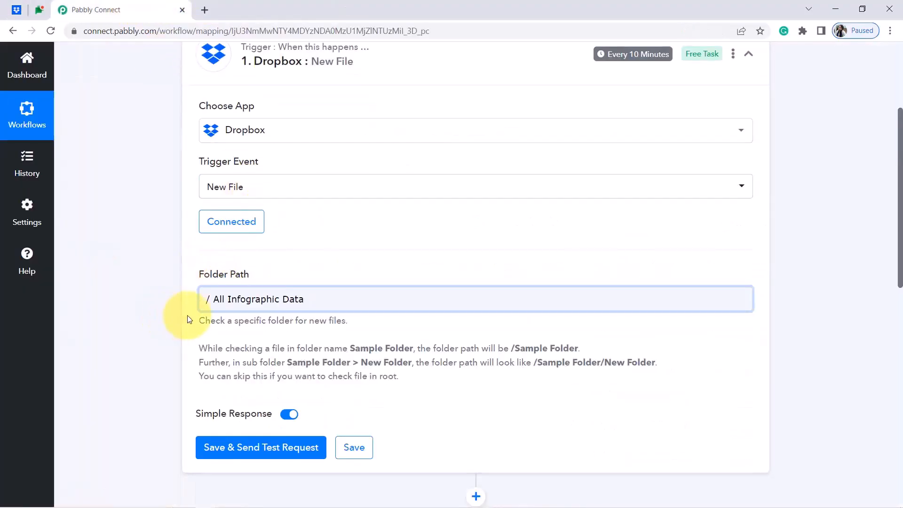
Delete the stray space so Folder Path reads '/All Infographic Data', then return to Dropbox.
left_click(210, 301)
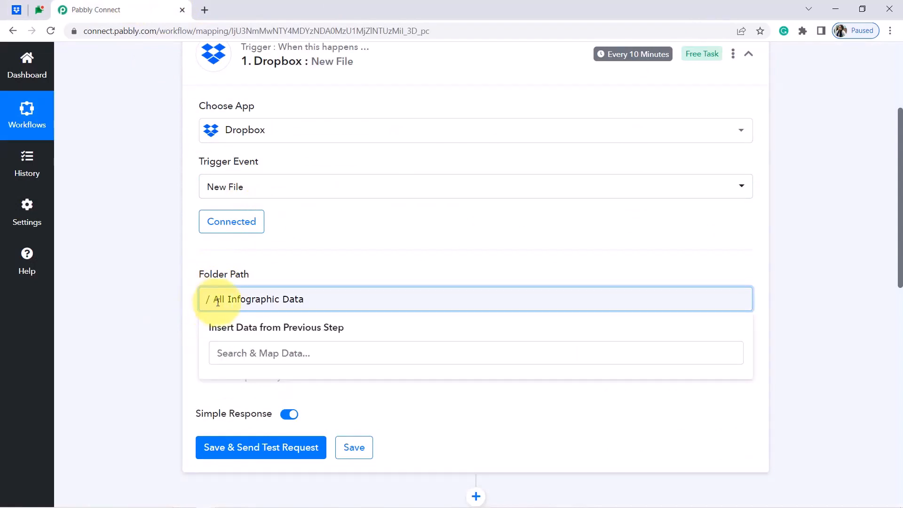
key("Delete")
left_click(160, 300)
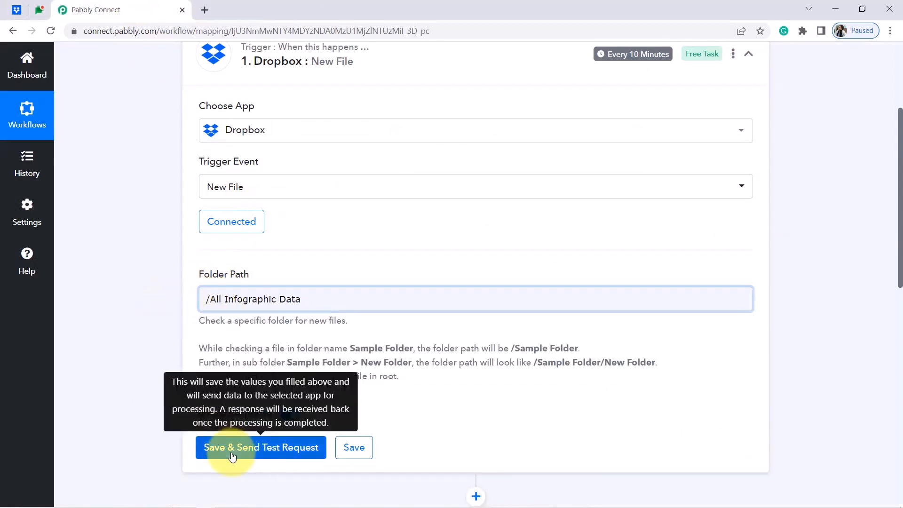
left_click(16, 9)
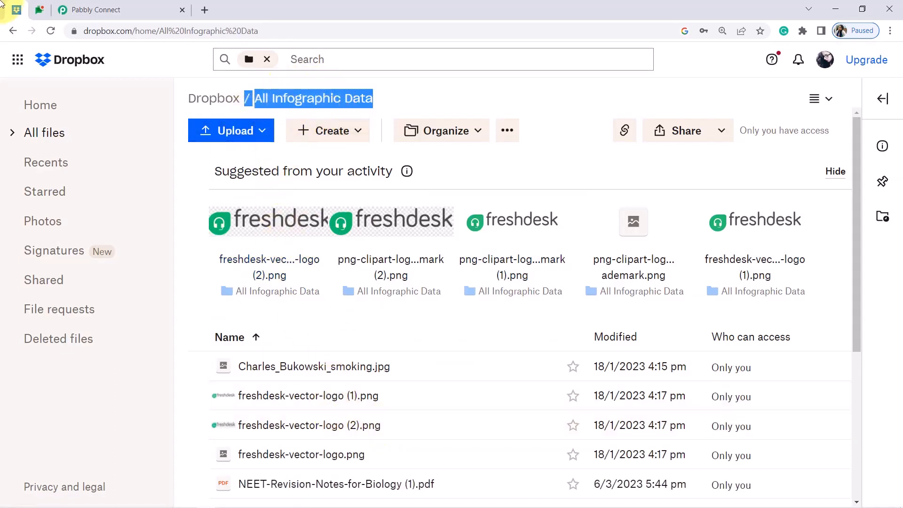
left_click(91, 8)
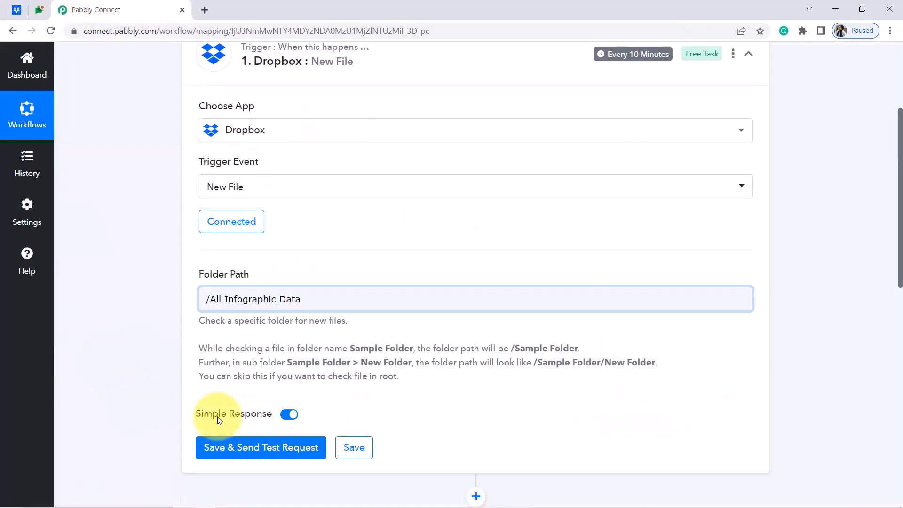
scroll(889, 258, "down", 3)
scroll(889, 258, "up", 2)
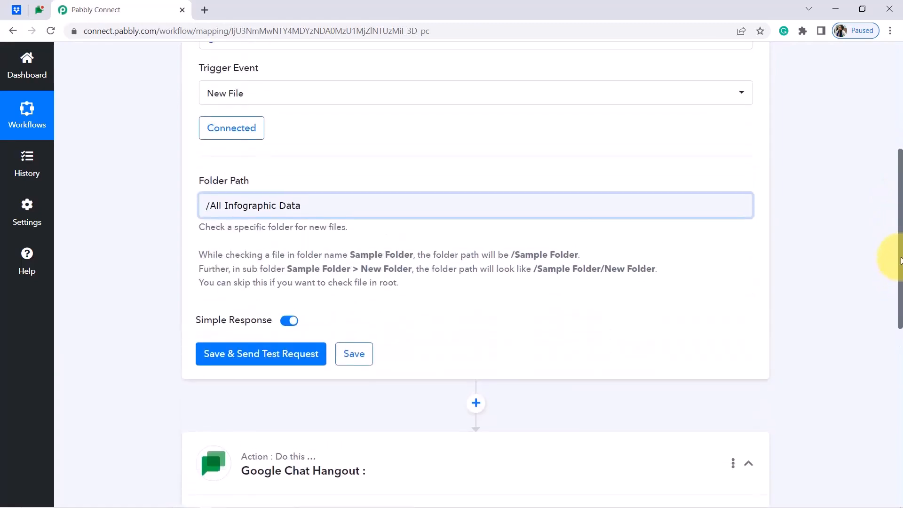
left_click(15, 6)
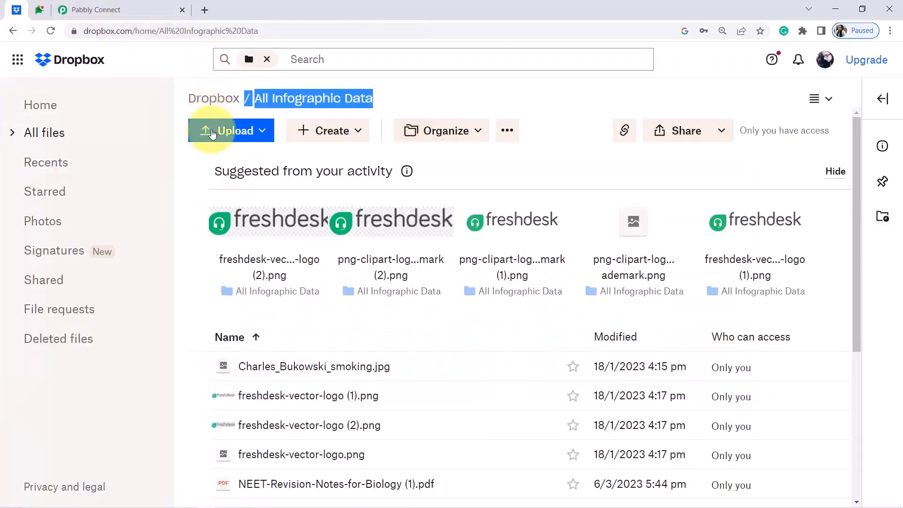
Upload bride-1486004_960_720 (1) (1).jpg to All Infographic Data and send the trigger's test request.
left_click(213, 134)
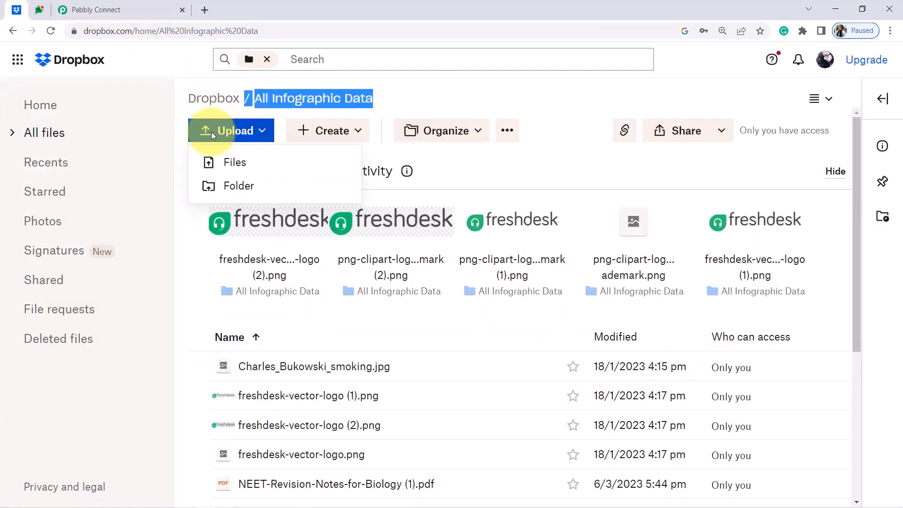
left_click(229, 163)
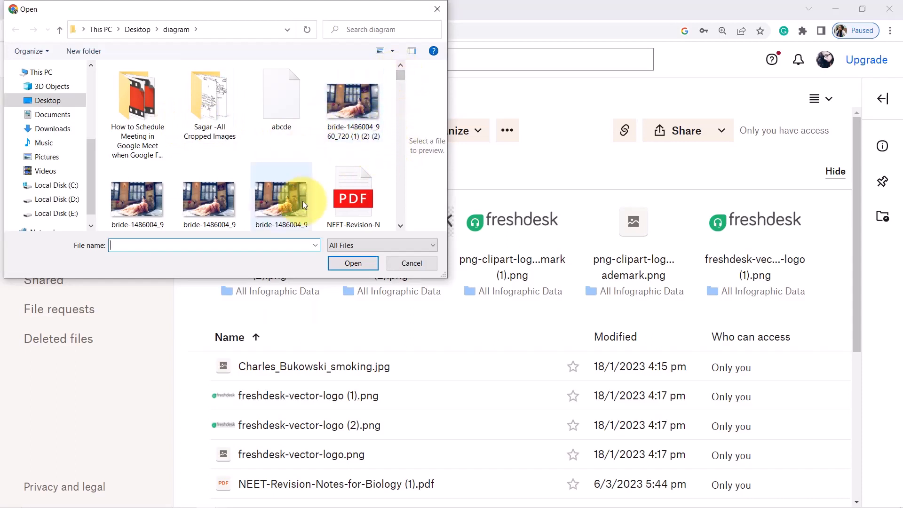
left_click(272, 199)
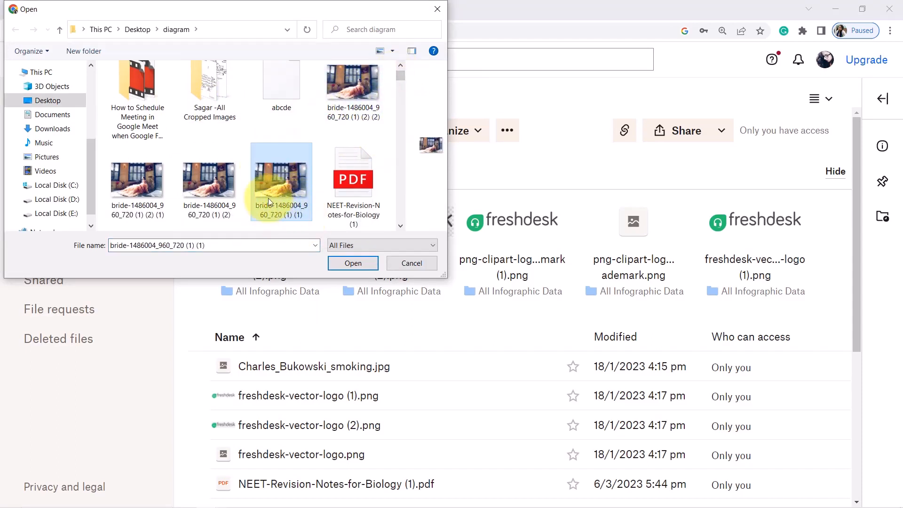
left_click(343, 264)
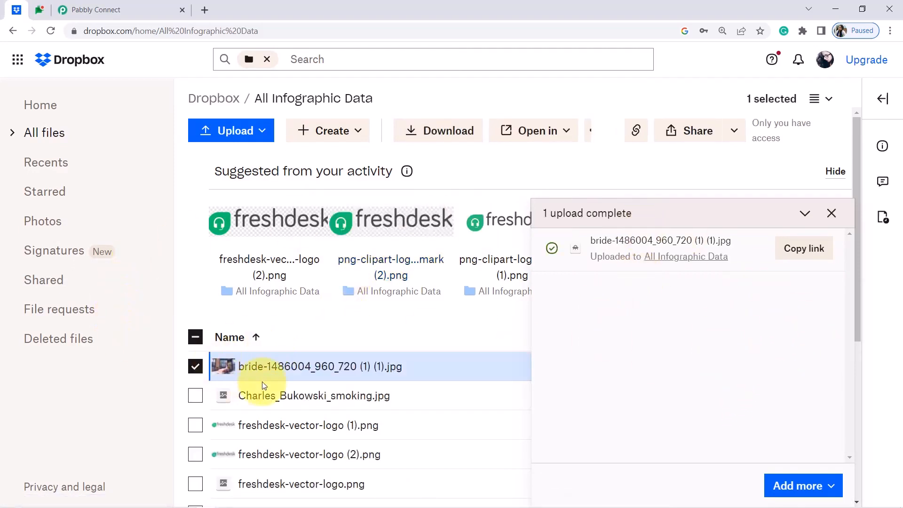
left_click(96, 9)
left_click(255, 411)
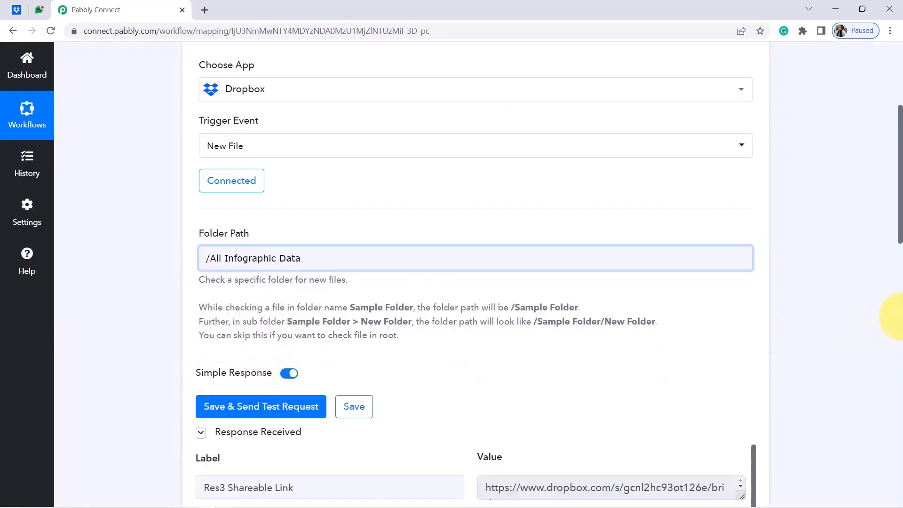
Open the Res3 Shareable Link from the test response in a new tab to view the photo.
scroll(900, 230, "down", 4)
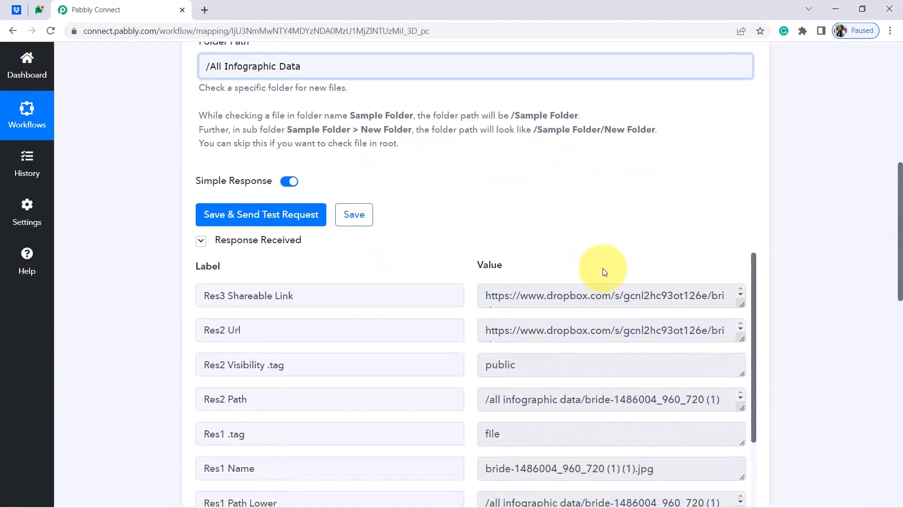
triple_click(537, 295)
right_click(539, 296)
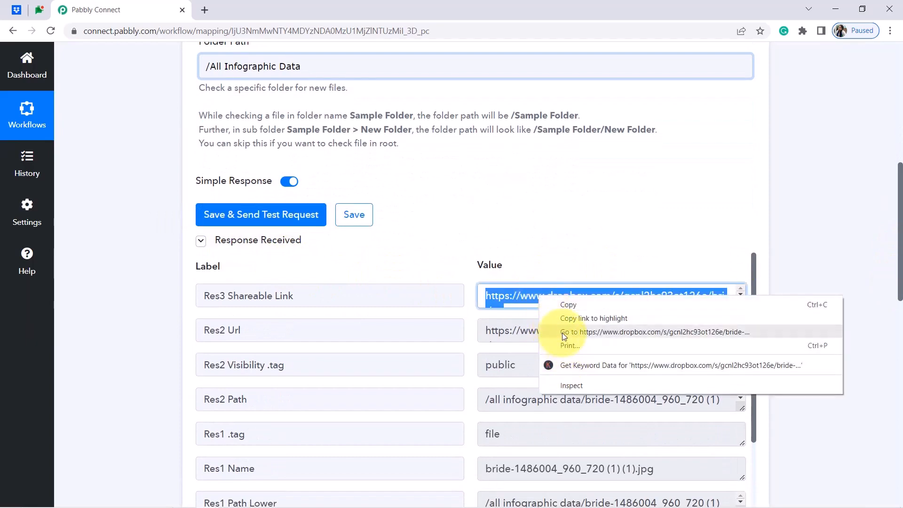
left_click(578, 332)
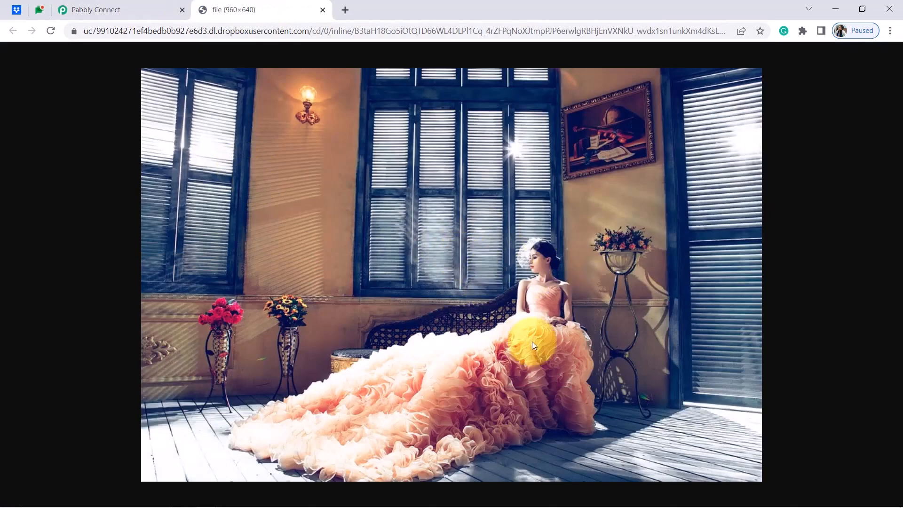
left_click(103, 5)
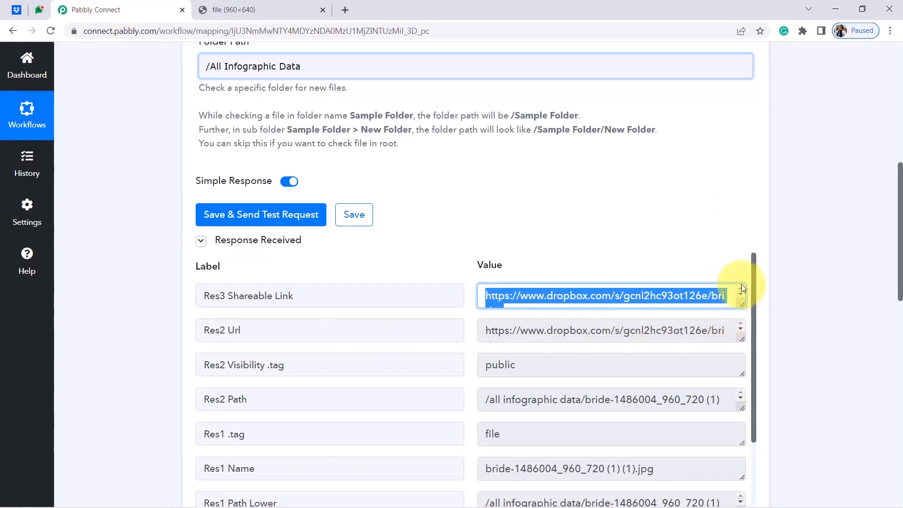
Review the response's public visibility and Res1 Name file name, then compare with Dropbox.
left_click_drag(754, 283, 754, 298)
left_click_drag(228, 335, 430, 331)
double_click(509, 325)
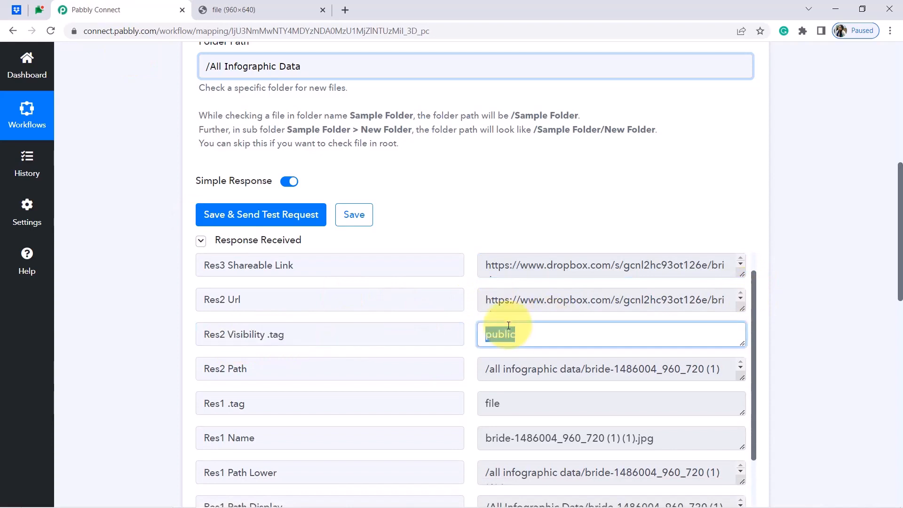
left_click(497, 341)
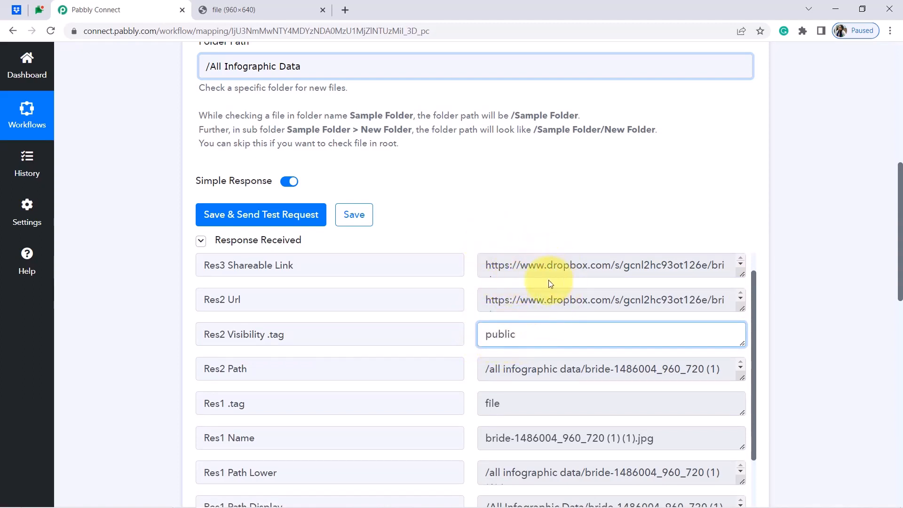
left_click_drag(899, 193, 891, 232)
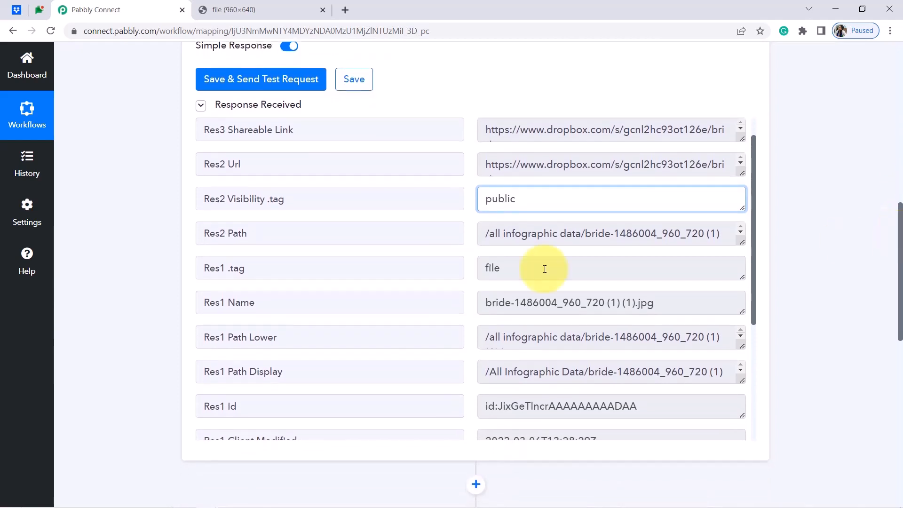
left_click_drag(210, 302, 323, 302)
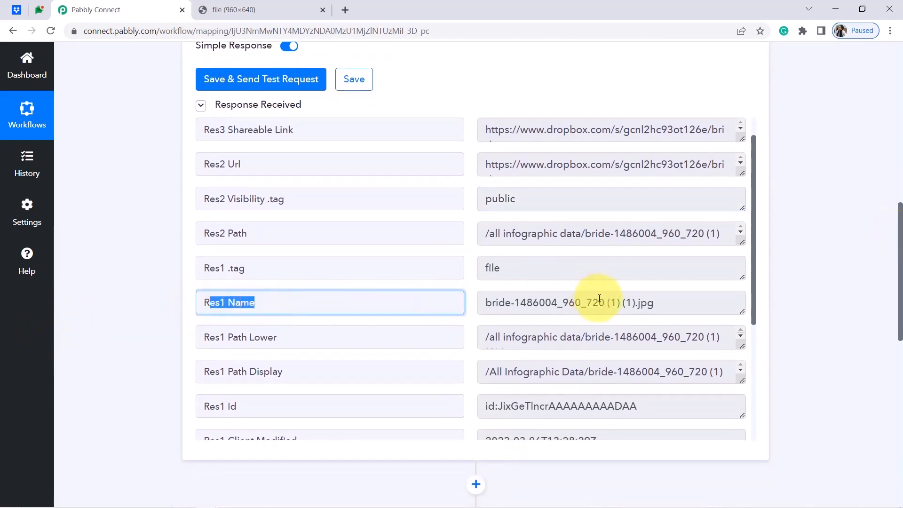
left_click_drag(624, 301, 495, 305)
triple_click(503, 304)
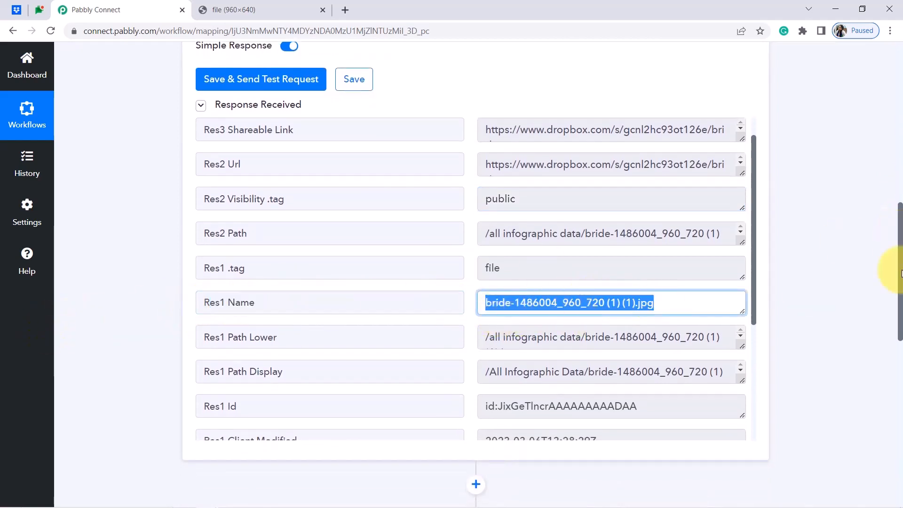
scroll(751, 231, "down", 4)
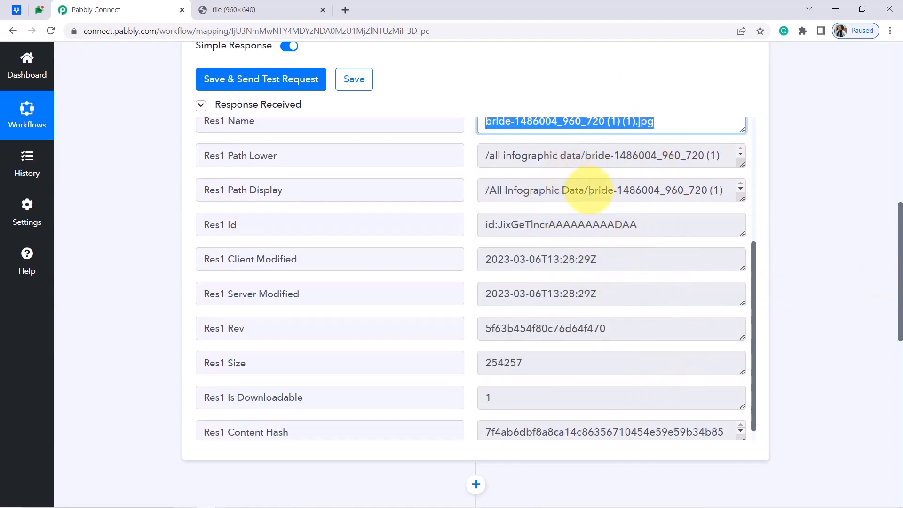
left_click(15, 9)
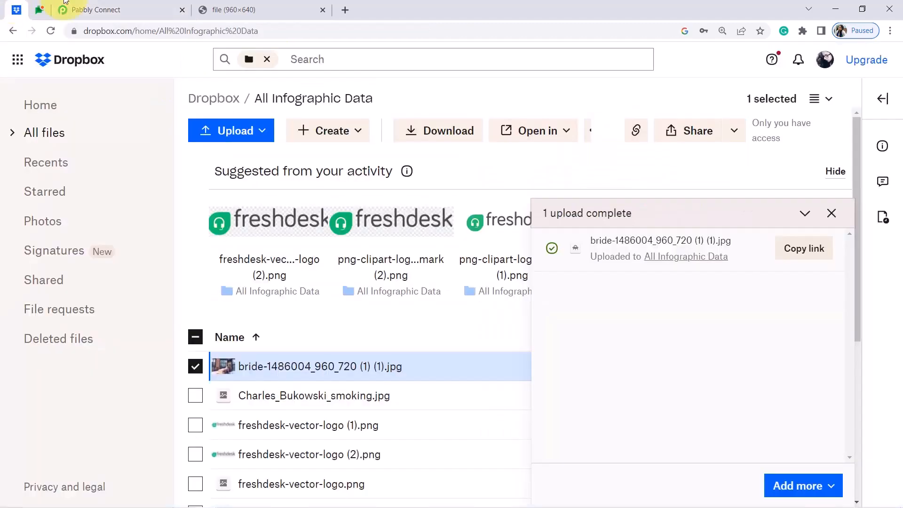
Review the Folder Path setting and its note about checking files in the root folder.
left_click(141, 9)
left_click_drag(901, 242, 887, 85)
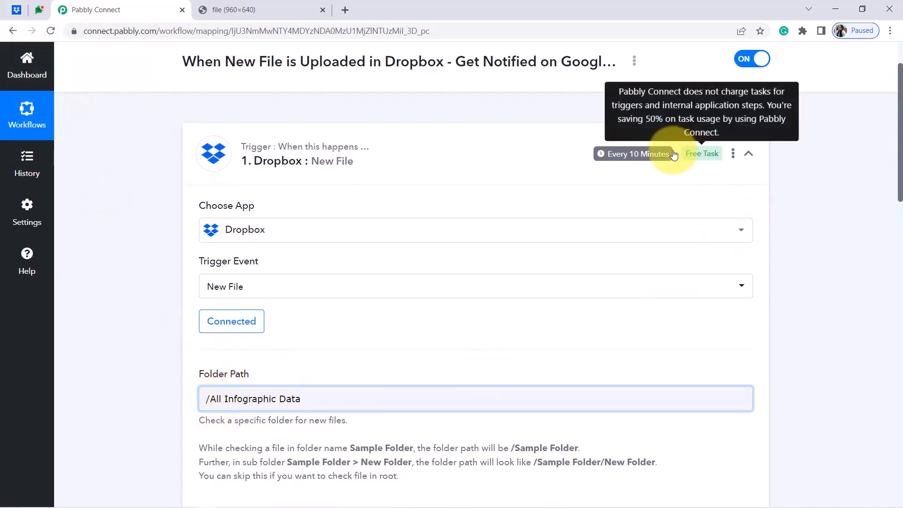
mouse_move(623, 161)
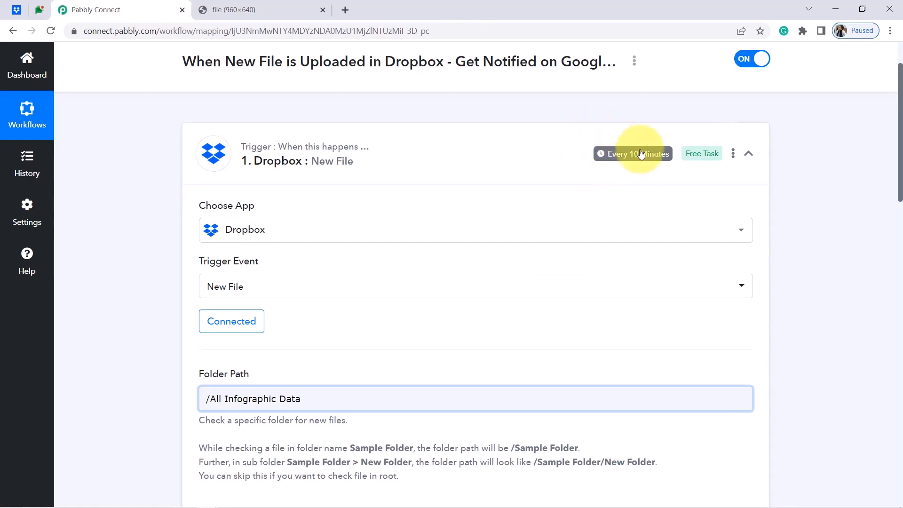
left_click_drag(901, 136, 887, 186)
left_click_drag(199, 311, 362, 309)
triple_click(360, 309)
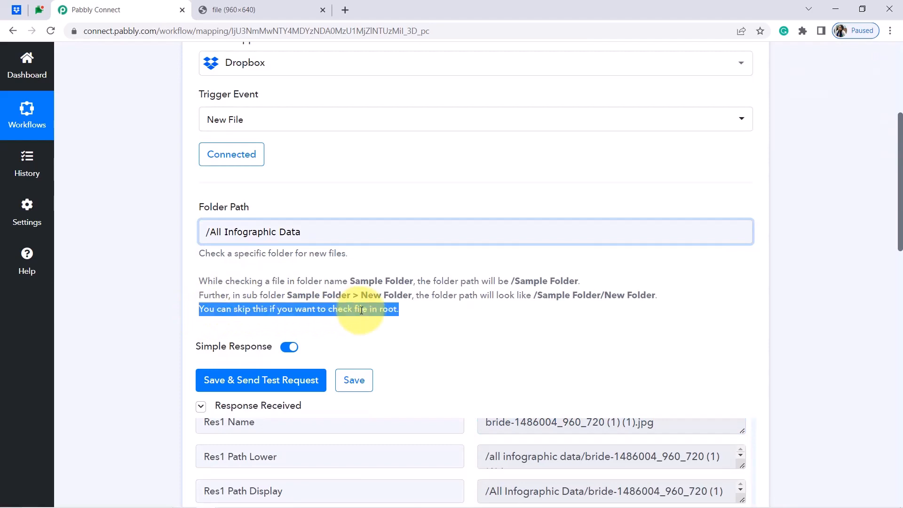
left_click(329, 309)
left_click_drag(234, 309, 362, 309)
left_click(317, 312)
triple_click(385, 311)
Compare against the Dropbox All Infographic Data folder, then scroll to the Google Chat Hangout action.
left_click(16, 9)
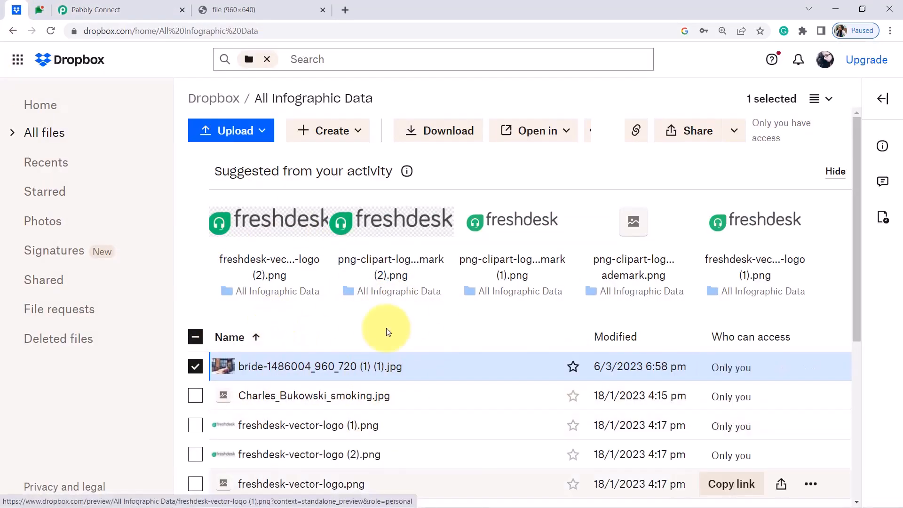
left_click(89, 9)
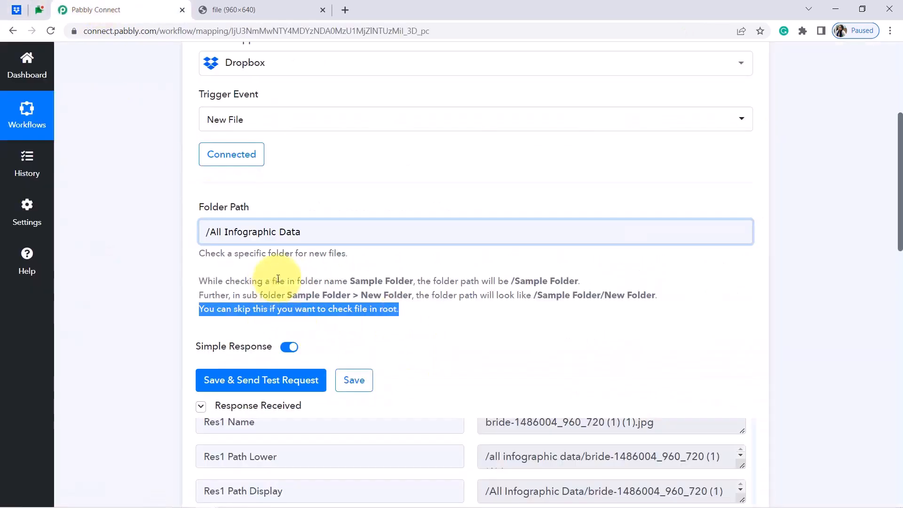
left_click(449, 263)
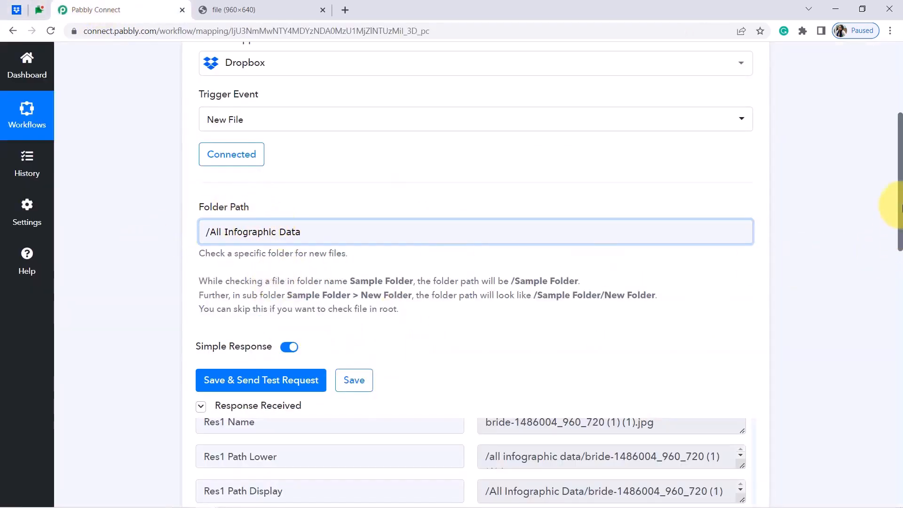
left_click_drag(899, 211, 899, 325)
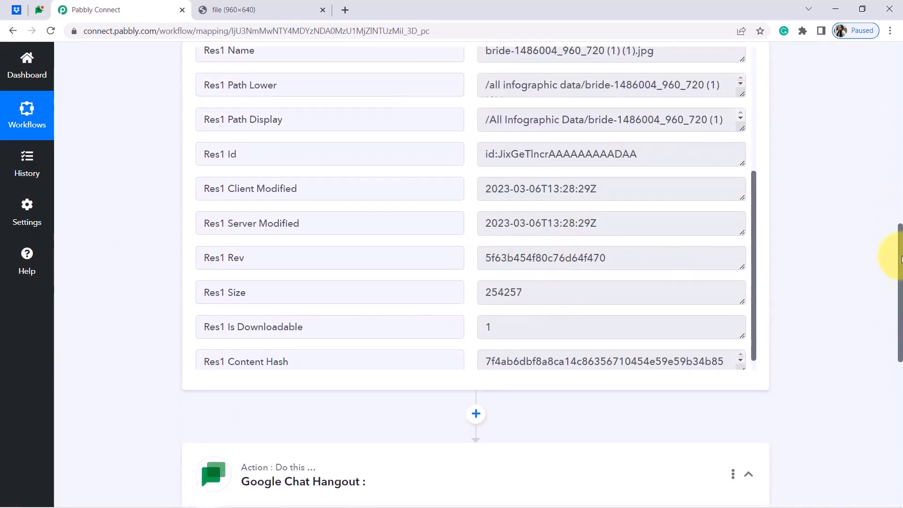
left_click_drag(901, 257, 899, 282)
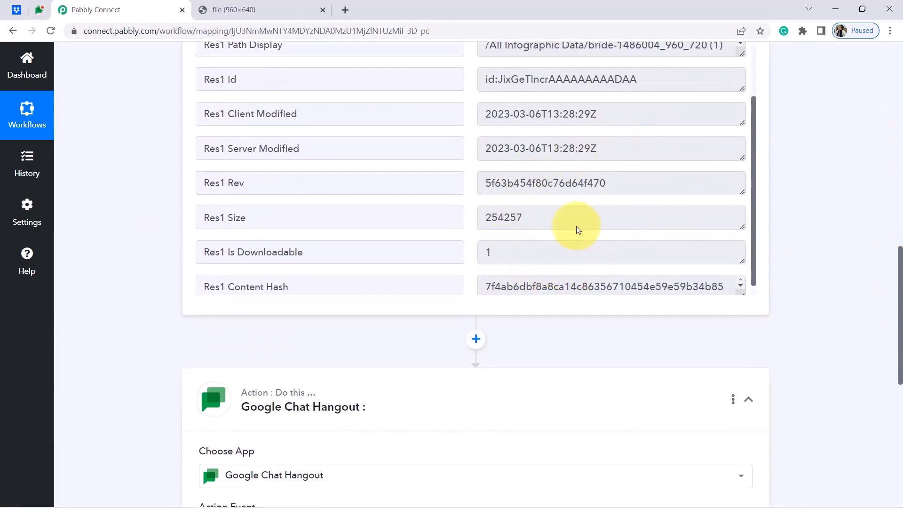
left_click_drag(901, 269, 901, 360)
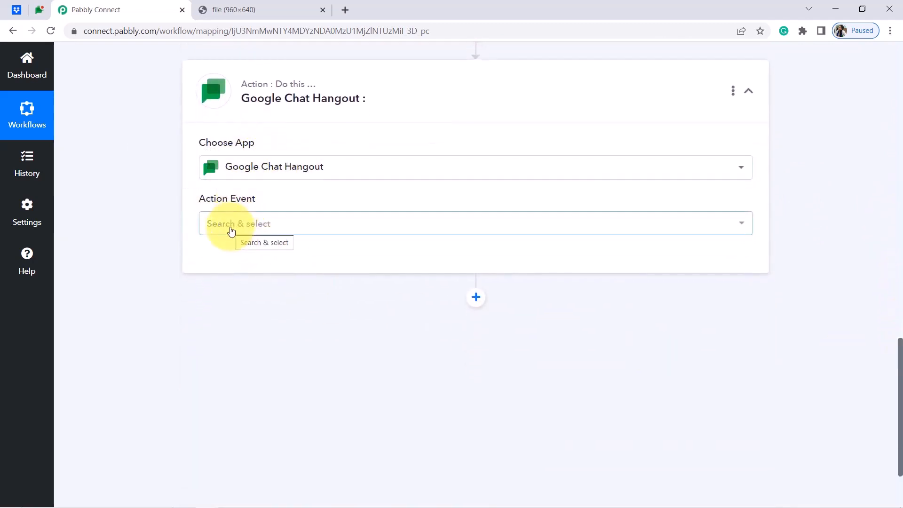
Set the Google Chat Hangout action event to Create Message and connect it.
left_click(232, 225)
left_click(239, 289)
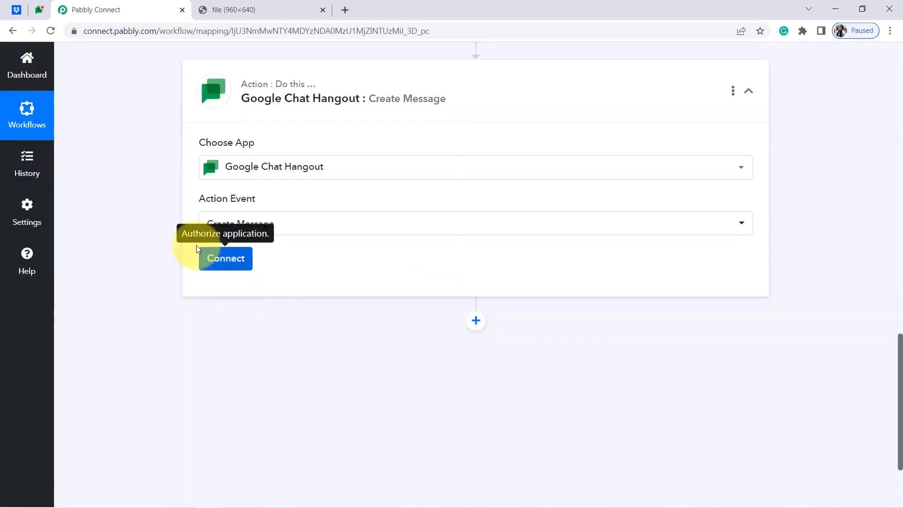
left_click(215, 268)
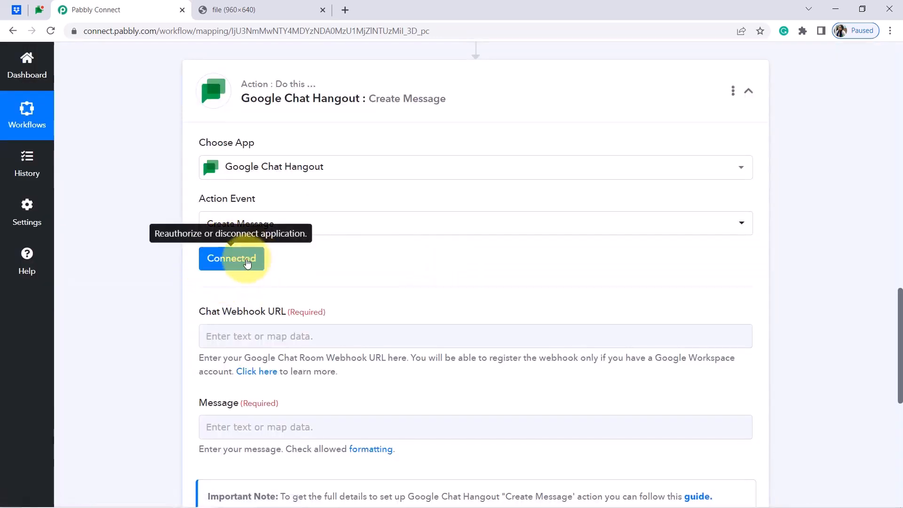
Review the Chat Webhook URL help and open its setup guide in a new tab.
left_click_drag(211, 311, 291, 312)
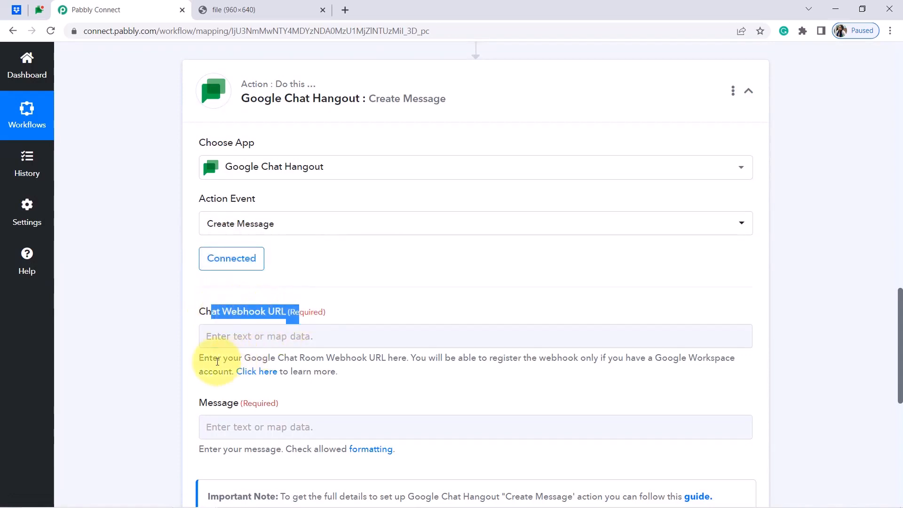
left_click_drag(205, 358, 227, 371)
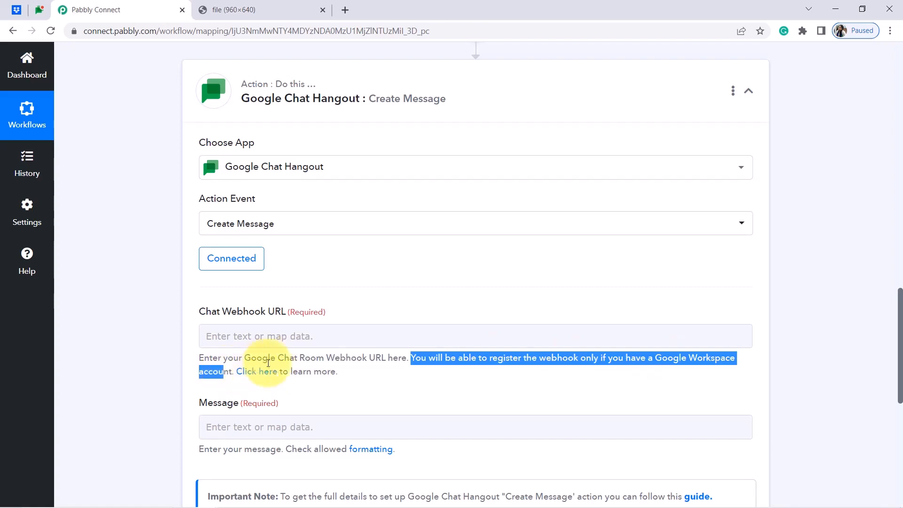
right_click(274, 372)
left_click(295, 380)
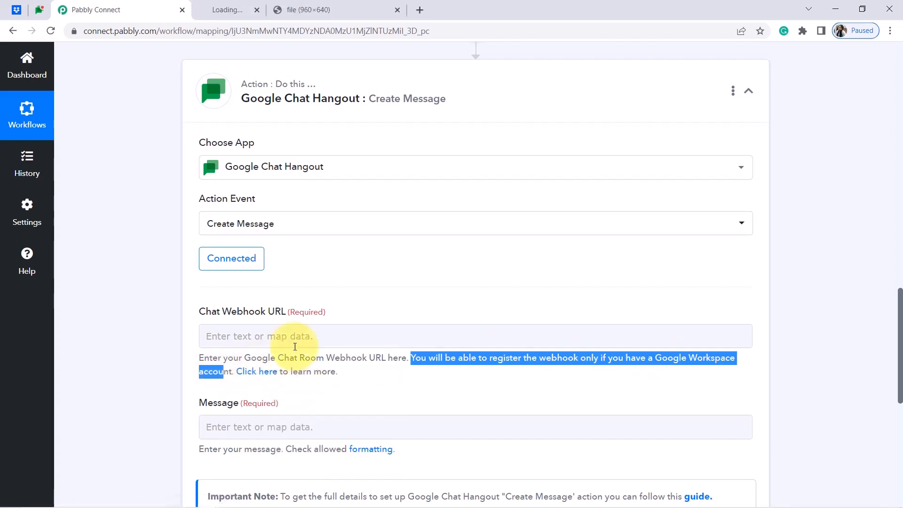
left_click(251, 6)
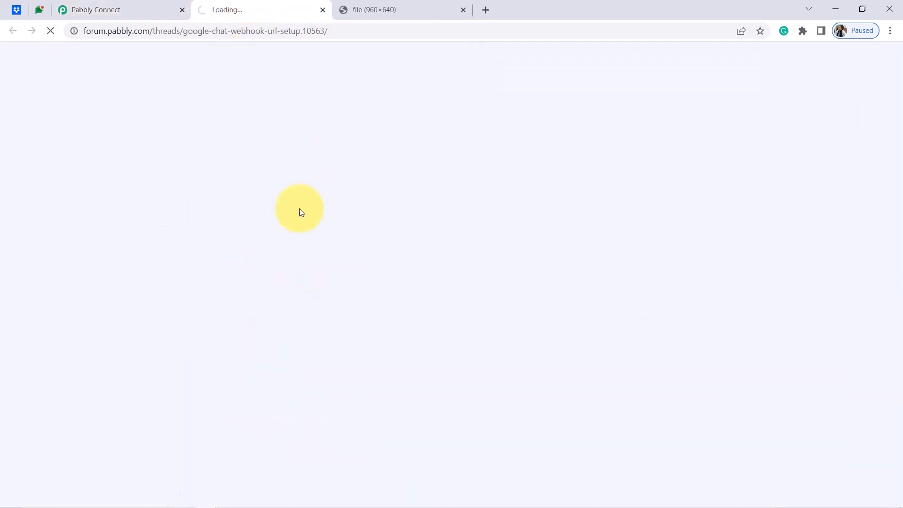
left_click(101, 6)
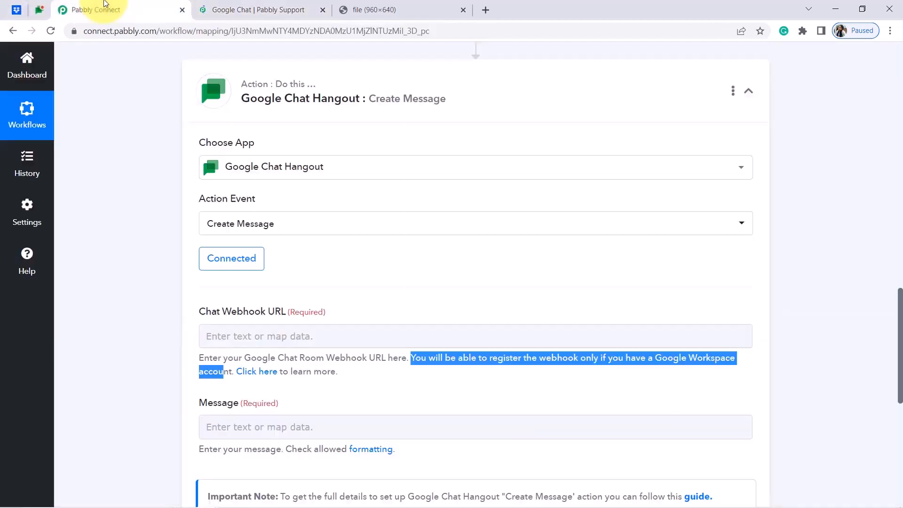
Delete the Connection with Drive incoming webhook from the Pabbly Marketing Team space.
left_click(43, 9)
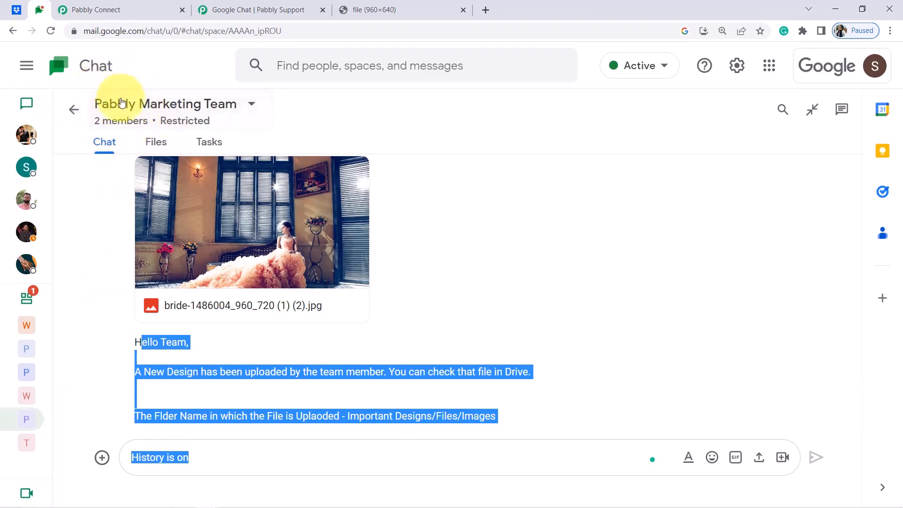
left_click(252, 107)
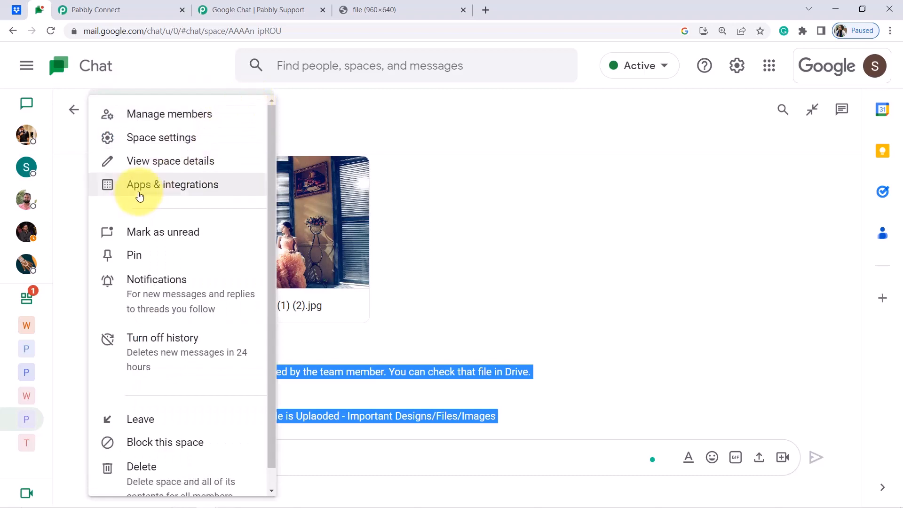
left_click(158, 187)
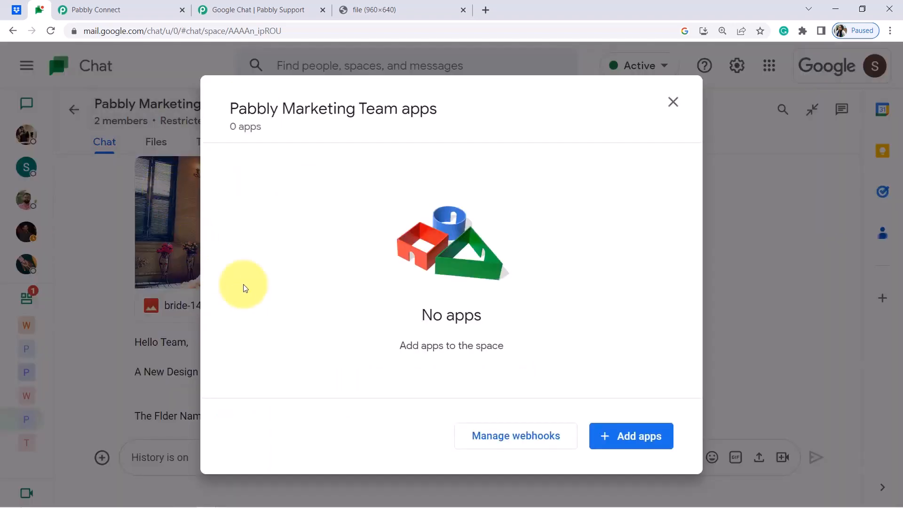
left_click(492, 437)
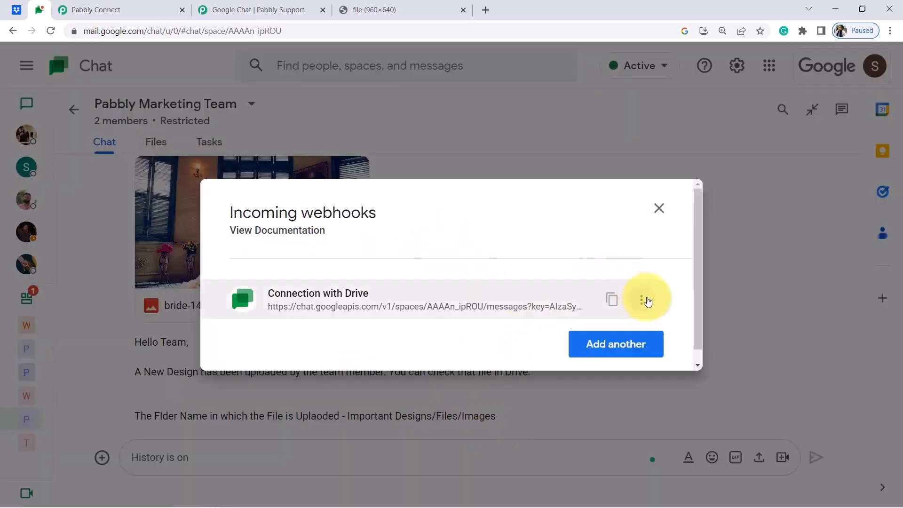
left_click(643, 299)
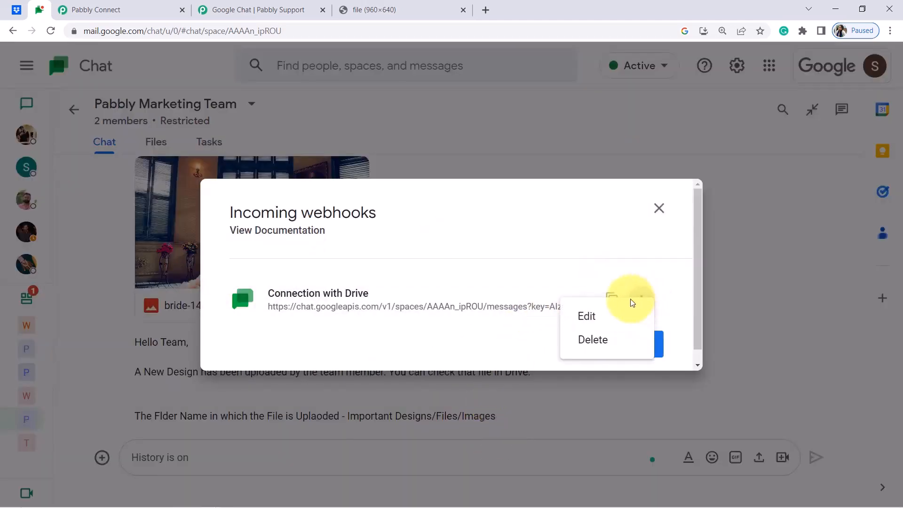
left_click(588, 336)
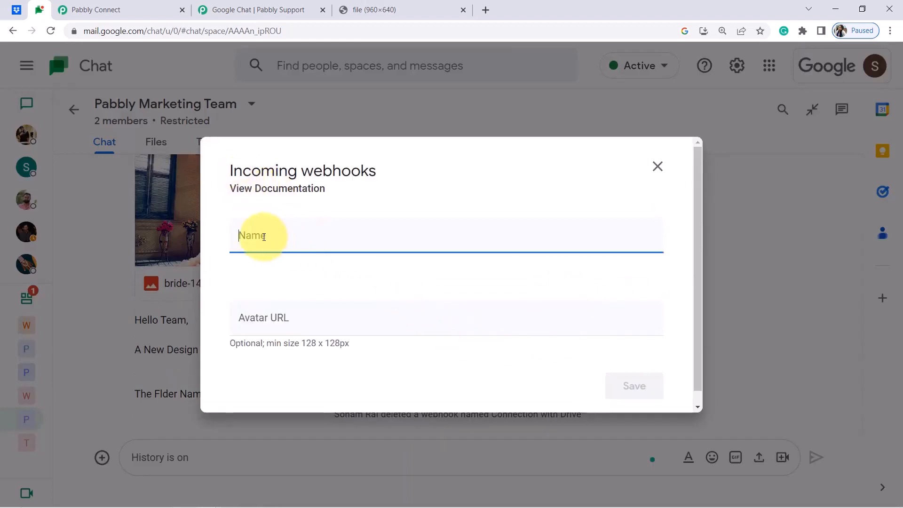
Start a new incoming webhook named 'Connection with Dropbox'.
left_click(309, 176)
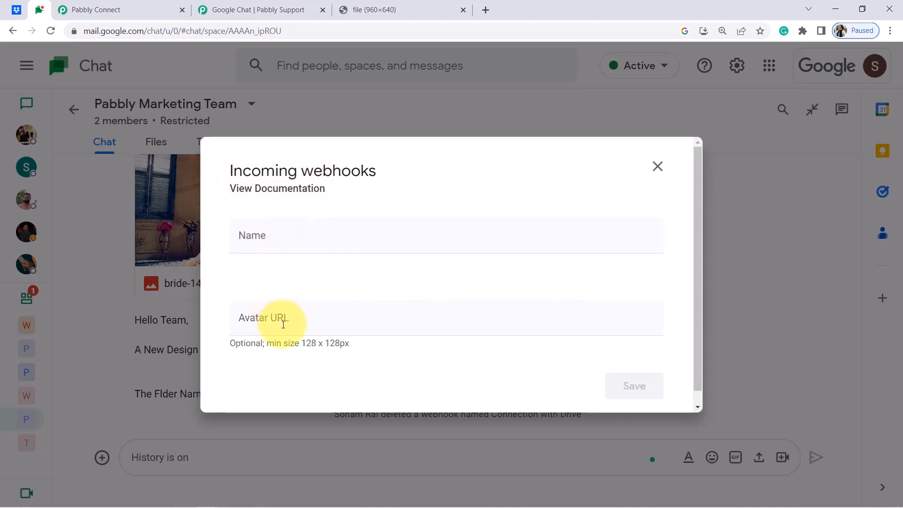
left_click(256, 241)
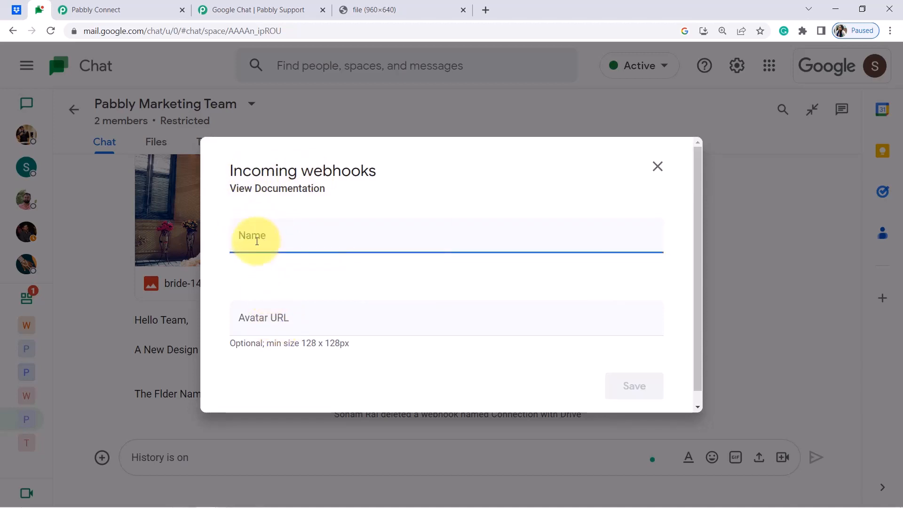
type("Connection with Dropbox")
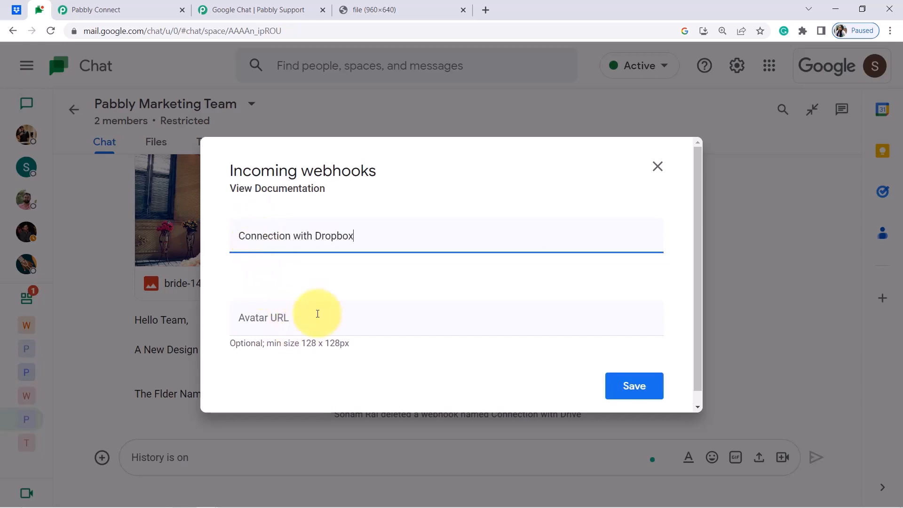
left_click(262, 8)
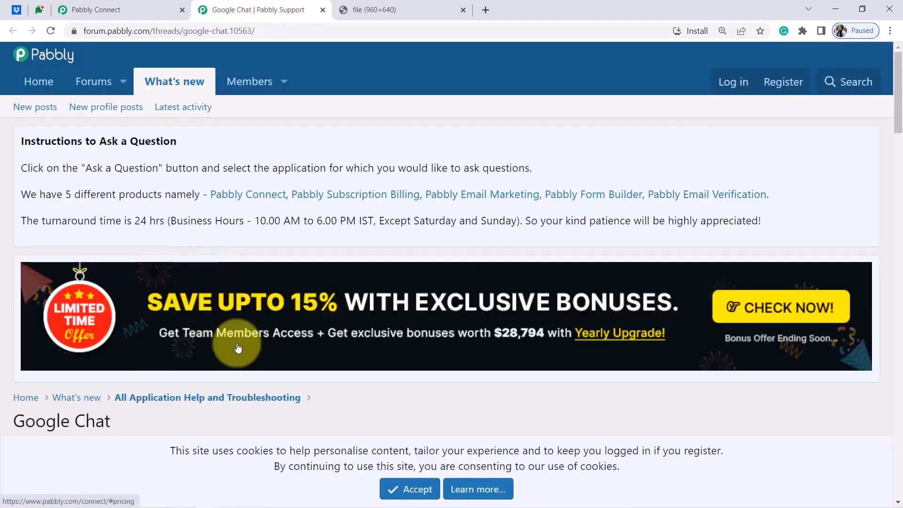
Fill the webhook's Avatar URL with the guide's step 6 chat-product-icon.png sample URL.
left_click_drag(897, 125, 897, 201)
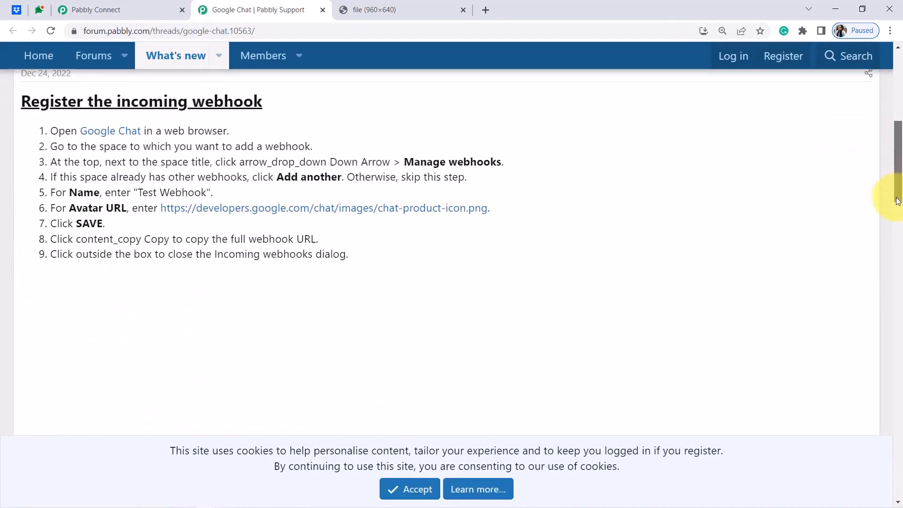
left_click_drag(490, 208, 165, 210)
key("ctrl+c")
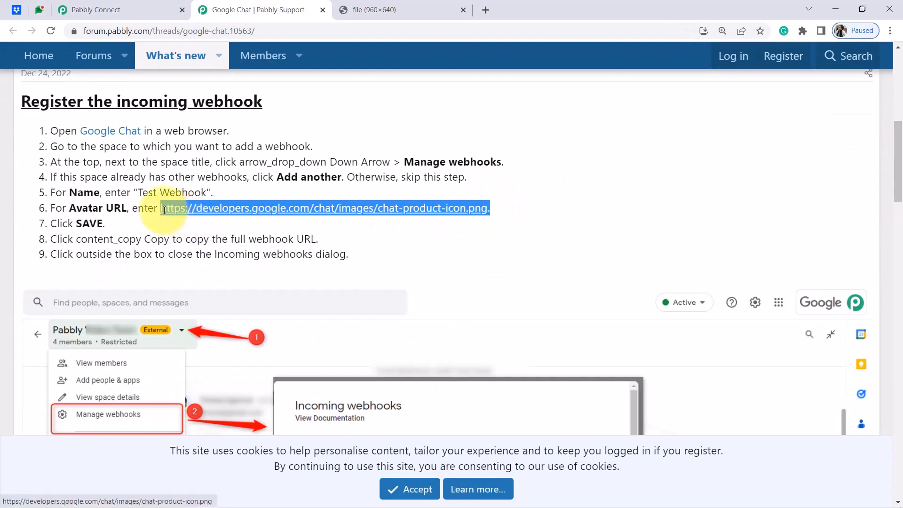
left_click(97, 9)
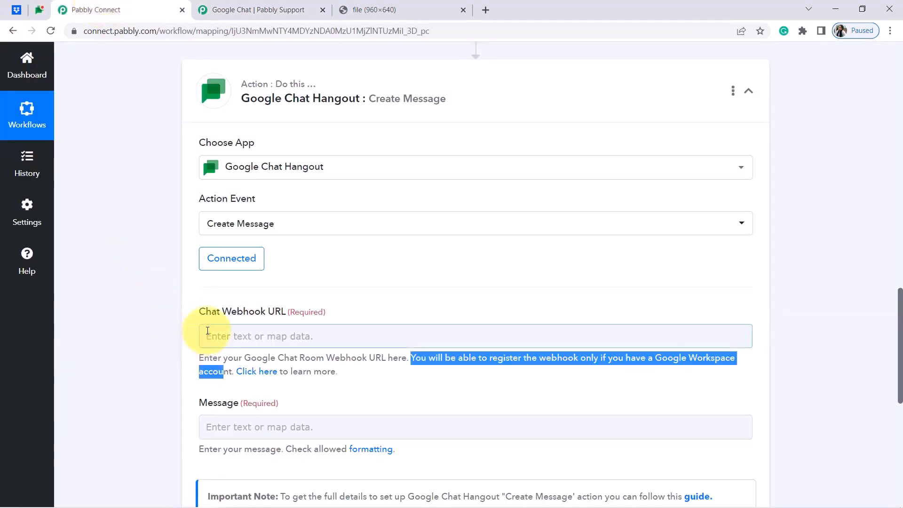
left_click(207, 335)
left_click(39, 9)
left_click(280, 325)
key("ctrl+v")
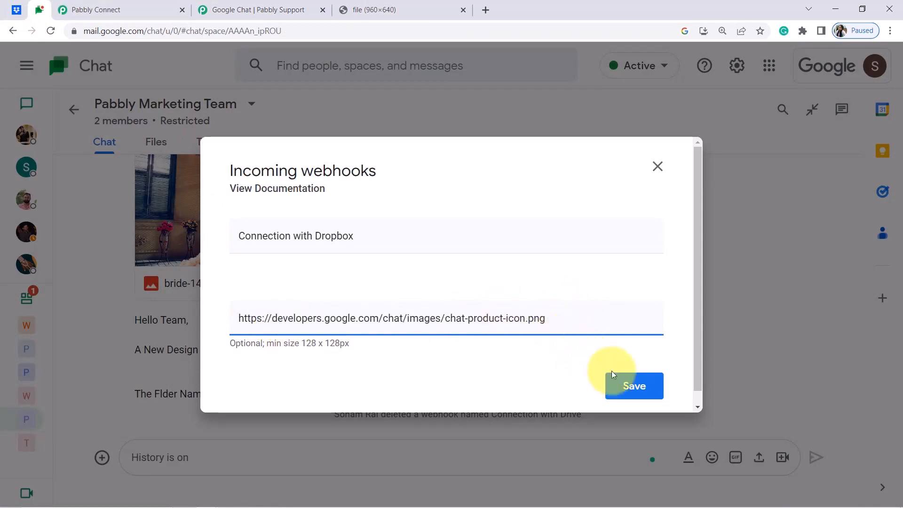
Save the Connection with Dropbox webhook and close the incoming webhooks dialog.
left_click(625, 387)
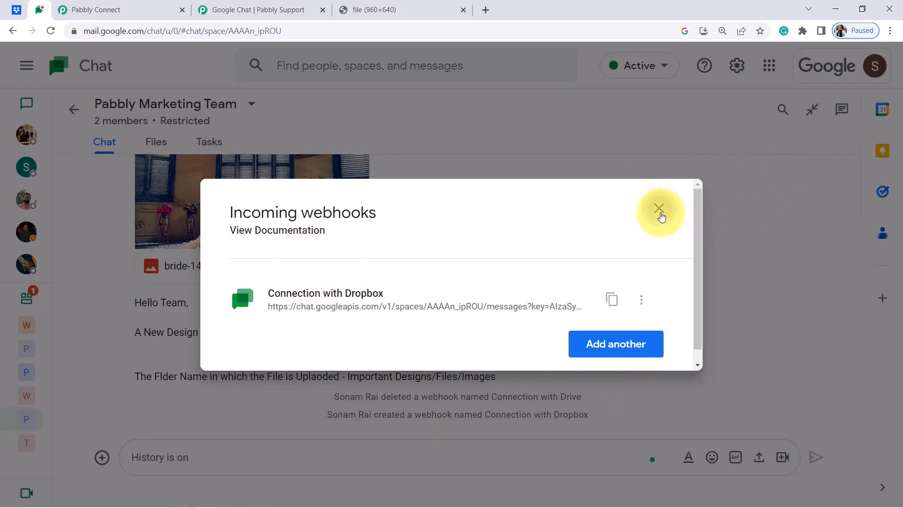
left_click(659, 211)
left_click(112, 6)
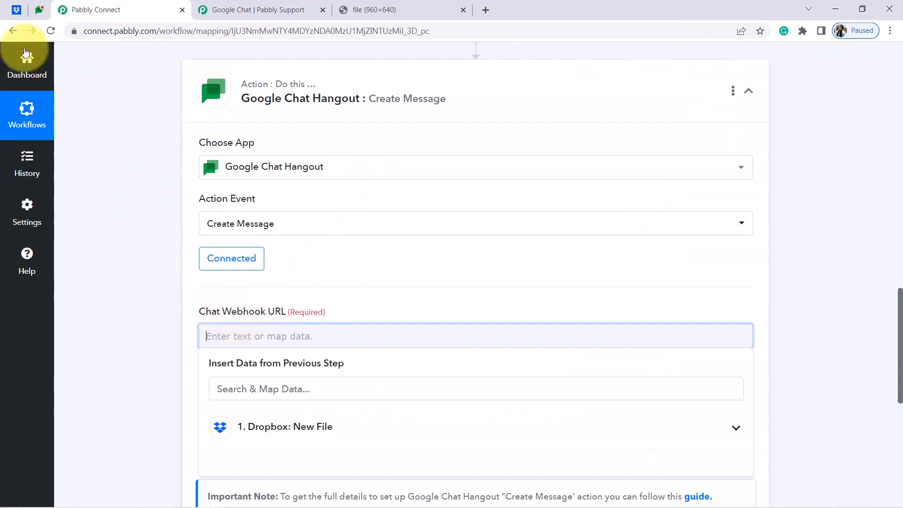
left_click(16, 9)
left_click(47, 7)
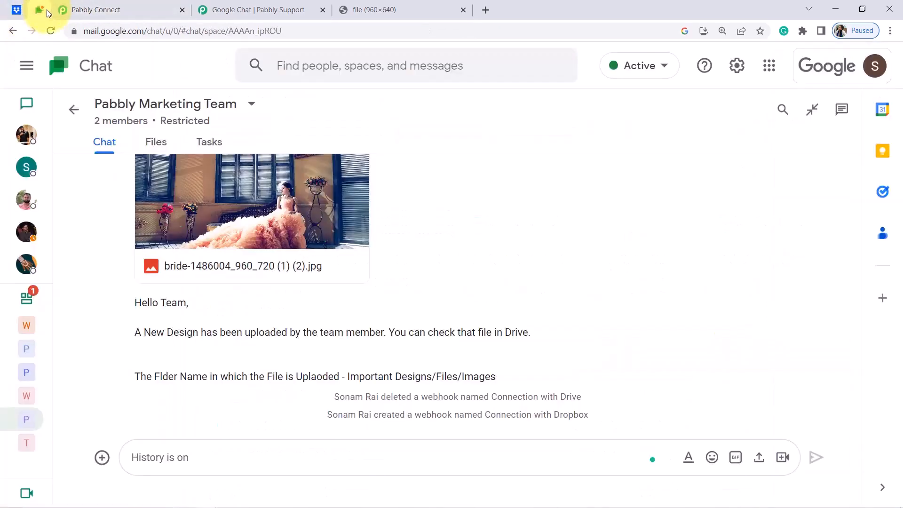
Copy the Connection with Dropbox webhook URL into Pabbly's Chat Webhook URL field.
left_click(252, 104)
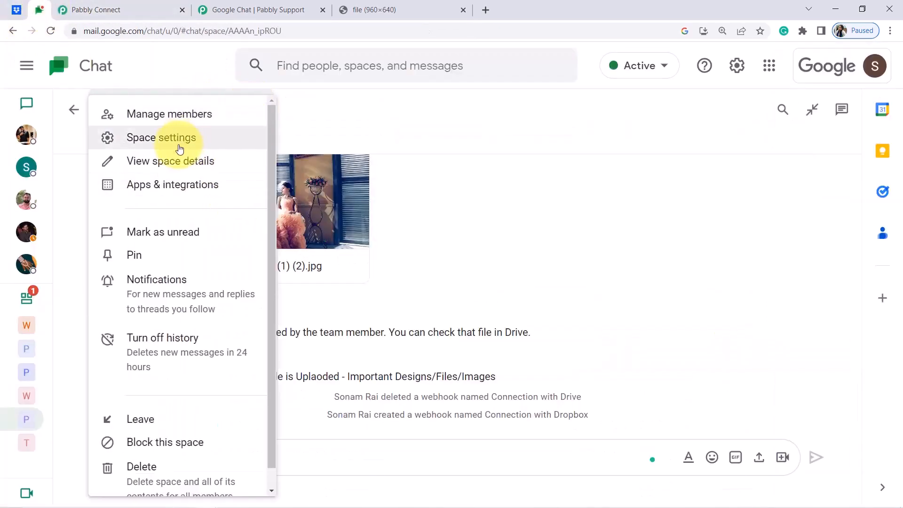
left_click(165, 184)
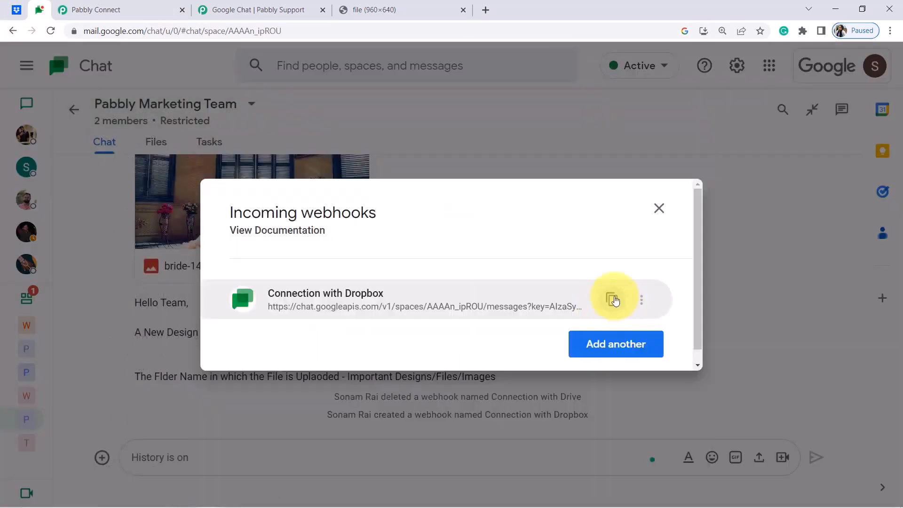
left_click(611, 301)
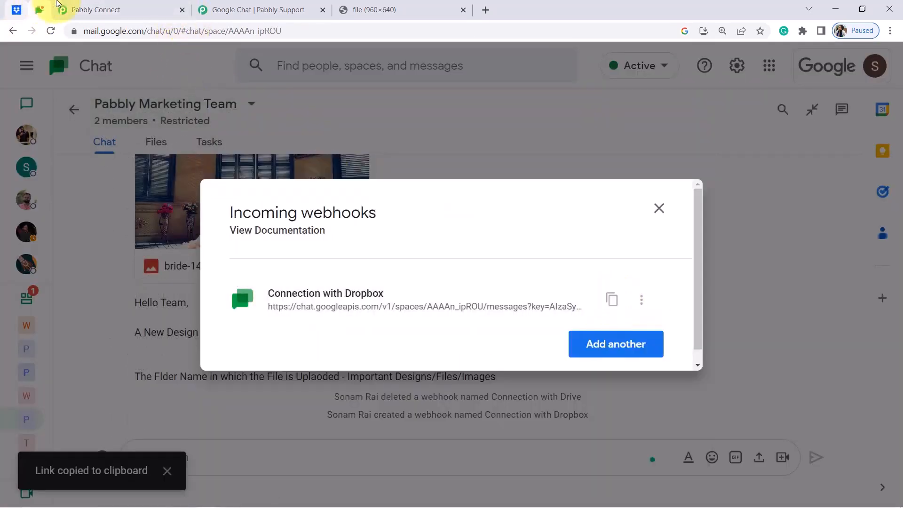
left_click(141, 10)
key("ctrl+v")
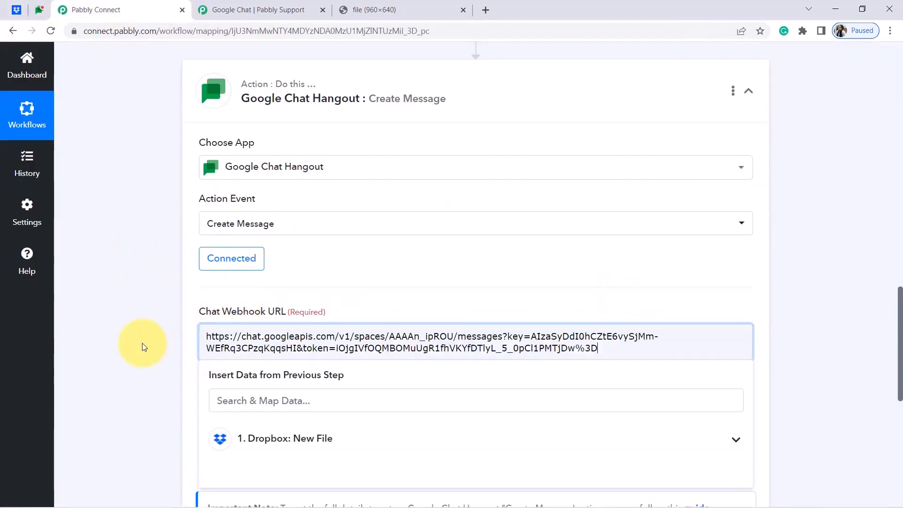
left_click_drag(899, 295, 898, 331)
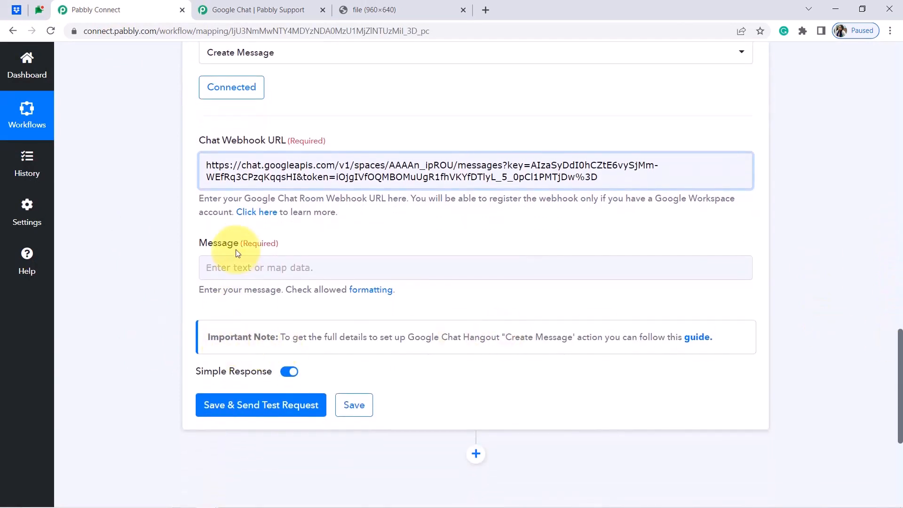
left_click(232, 262)
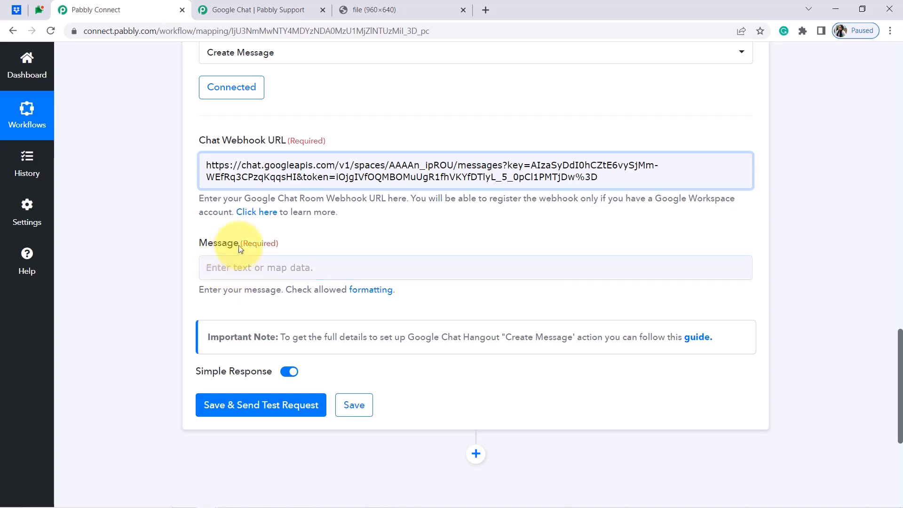
Write 'Hey Team,' then a line saying the file was uploaded to folder All Infographic Data.
left_click(219, 272)
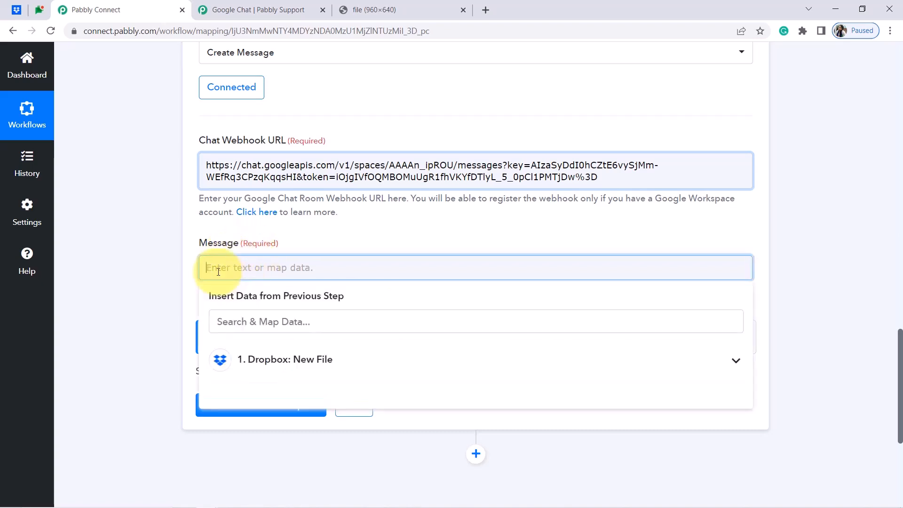
type("Hey Ta")
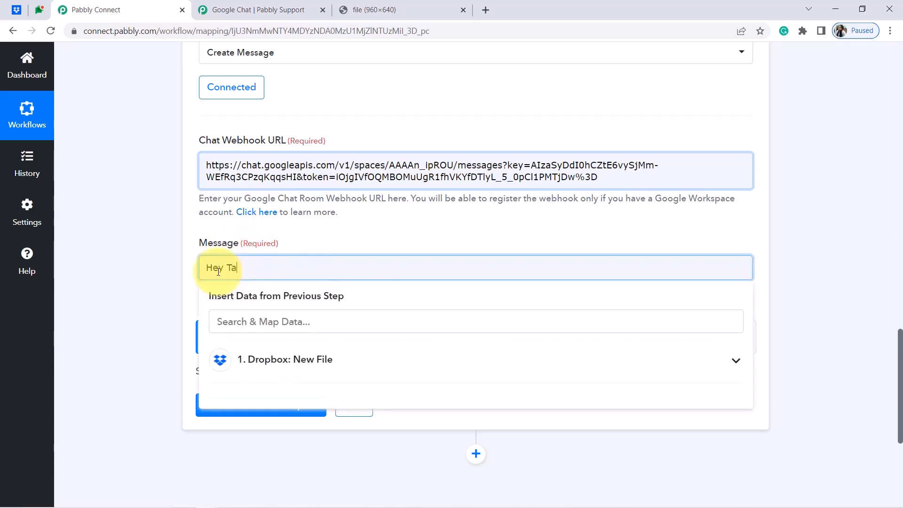
type("em,")
key("Return")
key("Return")
type("The")
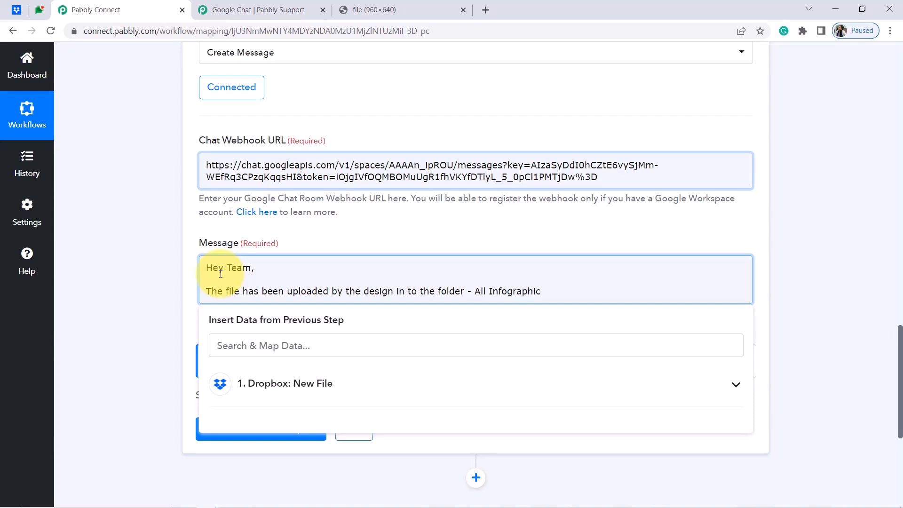
left_click(17, 10)
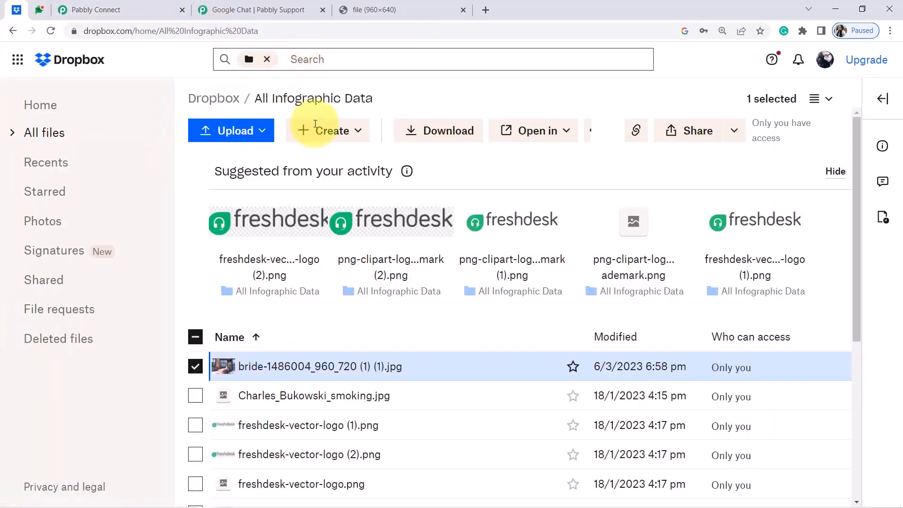
left_click(150, 9)
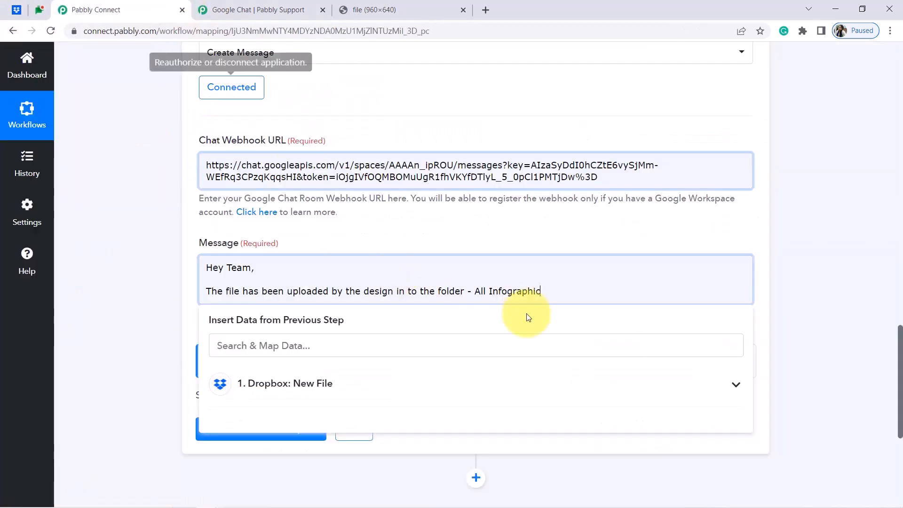
type("ata")
key("Return")
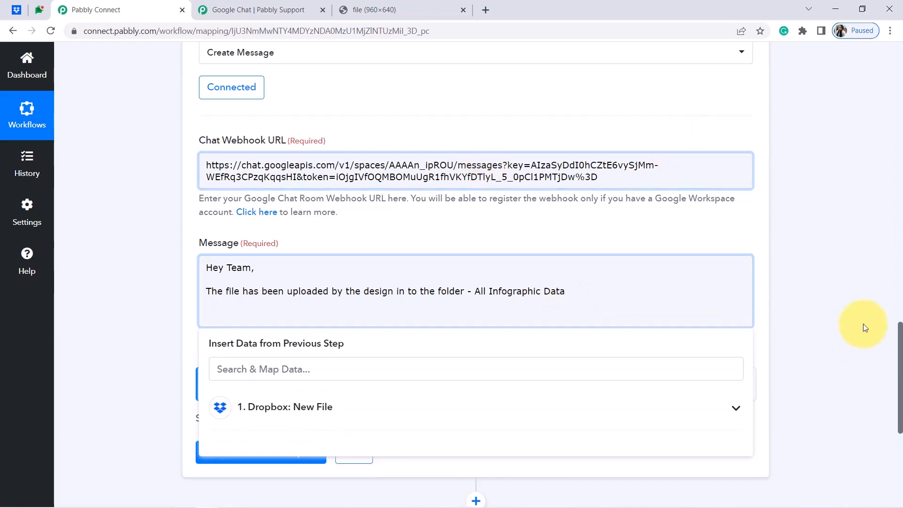
left_click_drag(901, 336, 878, 161)
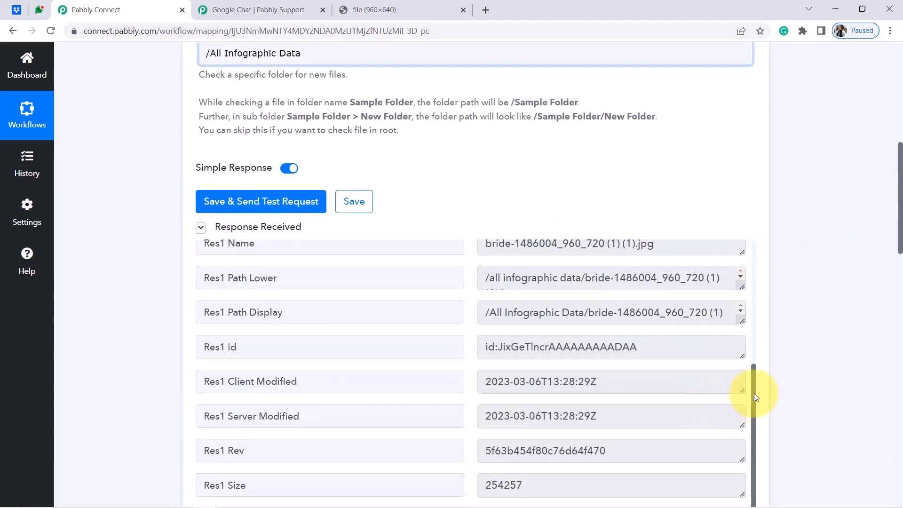
Copy the Res3 Shareable Link value from the Dropbox trigger's response.
left_click_drag(754, 393, 762, 262)
left_click(594, 292)
key("ctrl+a")
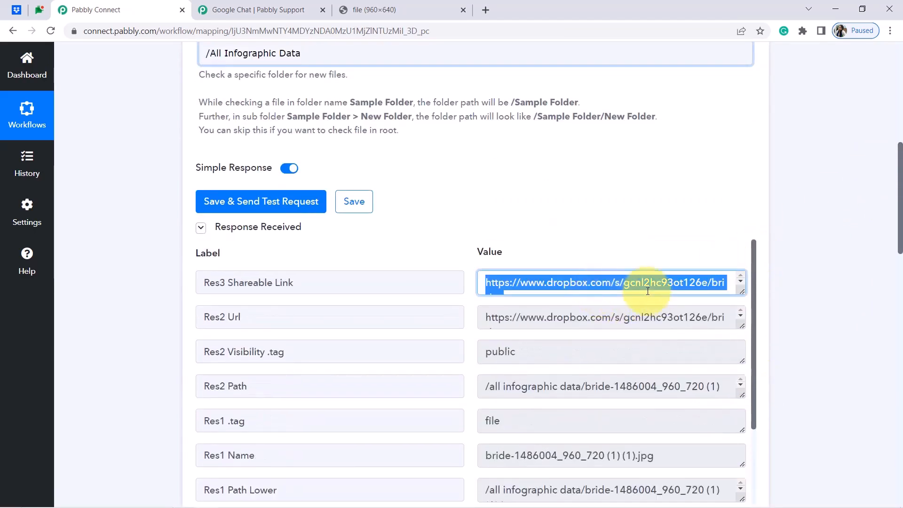
left_click_drag(901, 202, 900, 393)
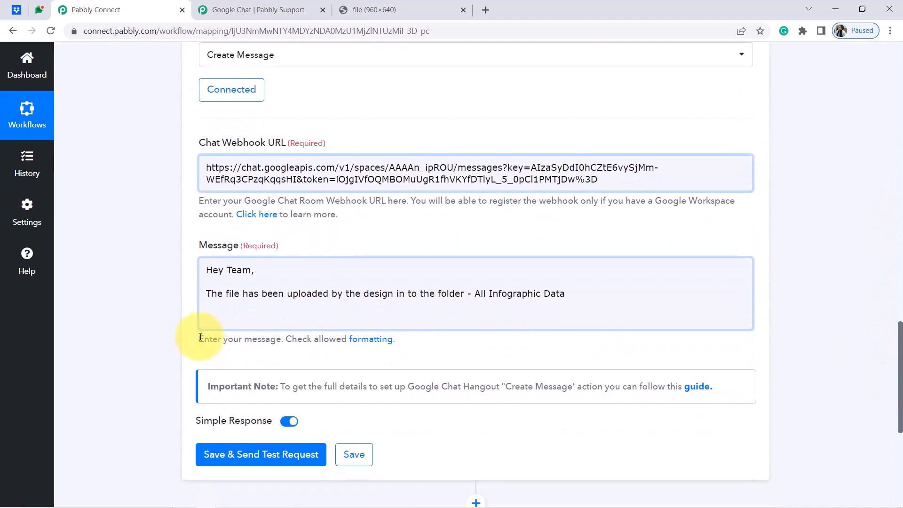
Add a 'File Link is here -' line followed by the mapped Dropbox Res3 Shareable Link.
left_click(210, 320)
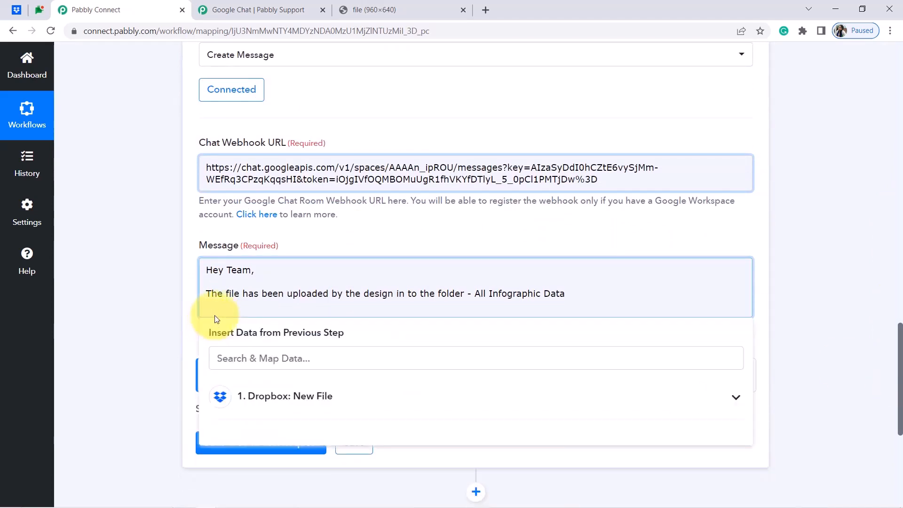
key("Return")
left_click(264, 407)
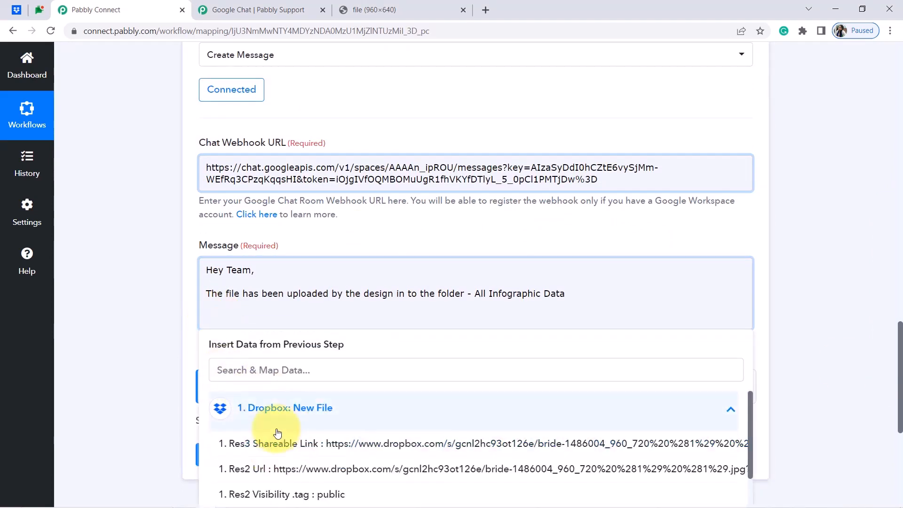
left_click(279, 444)
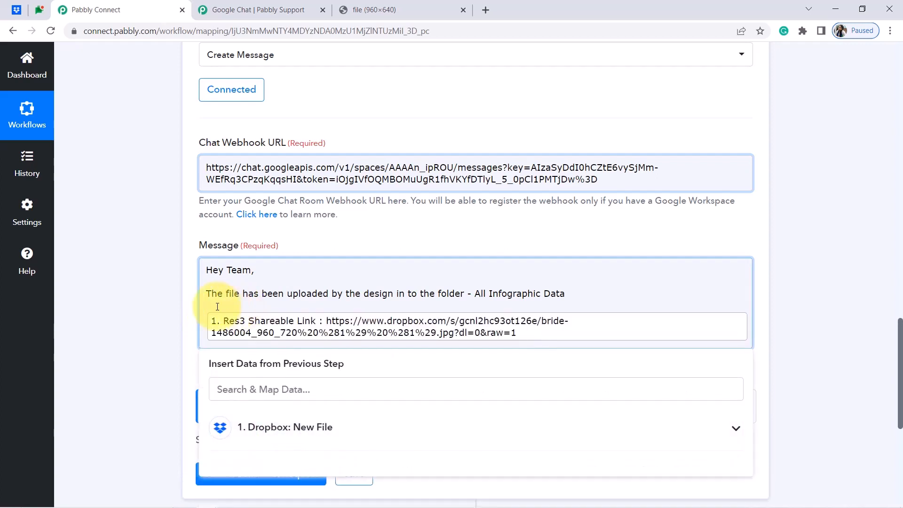
key("Return")
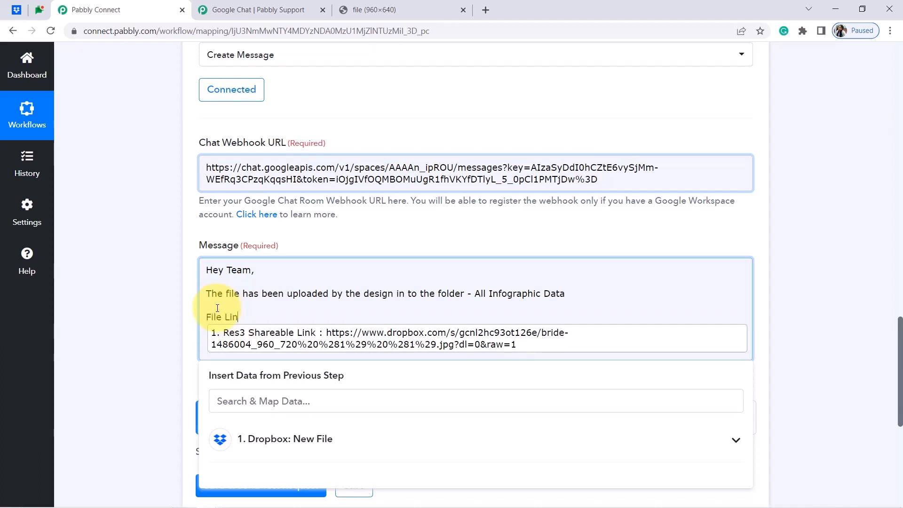
left_click_drag(212, 270, 340, 309)
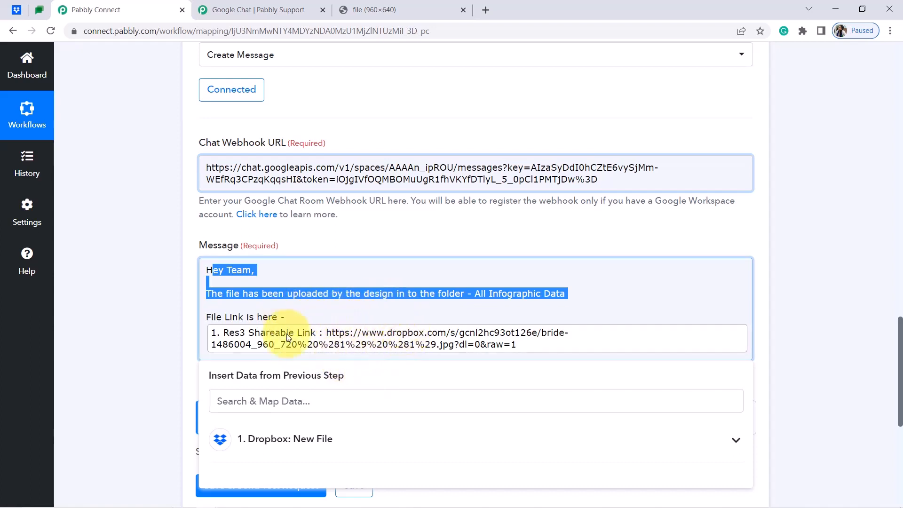
left_click(139, 325)
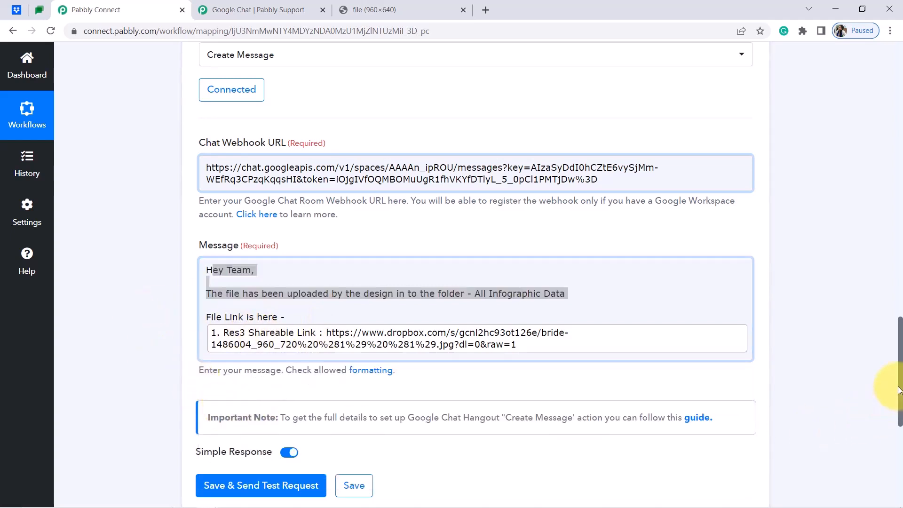
scroll(899, 389, "down", 2)
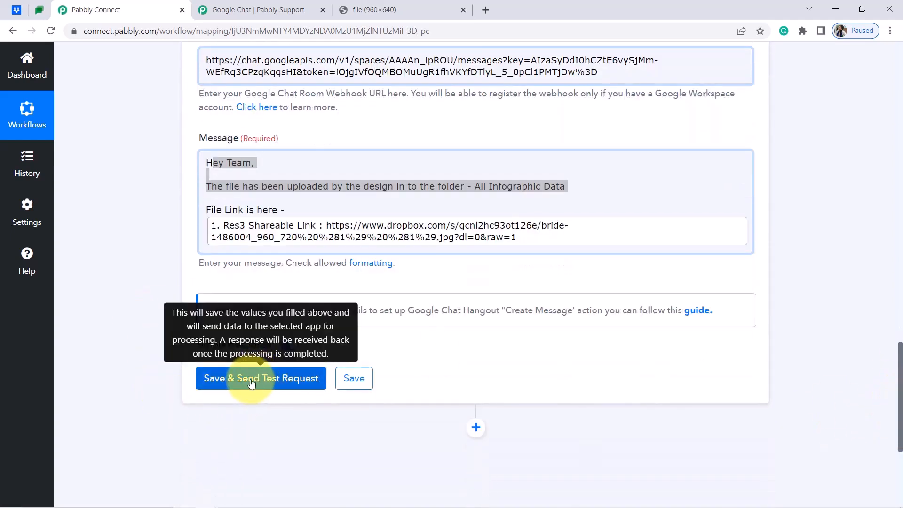
Save the Google Chat action, send a test message, and review the Response Received fields.
left_click(39, 10)
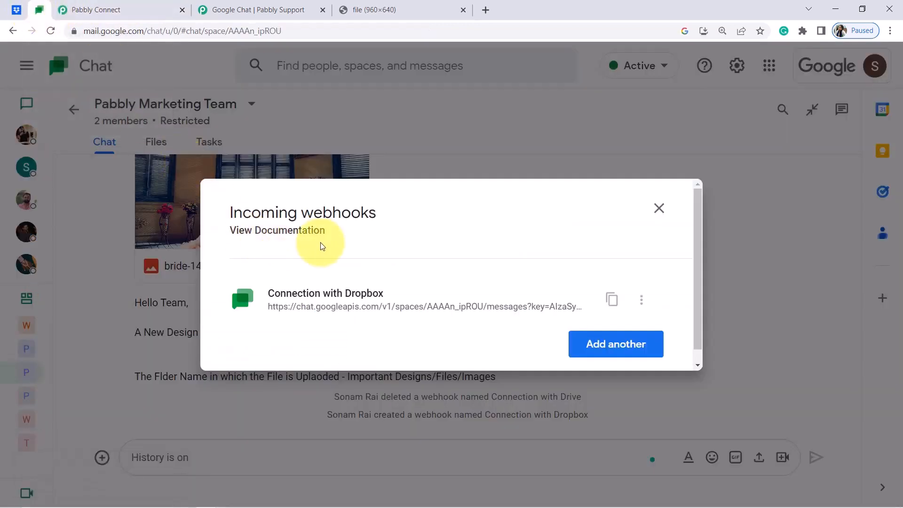
left_click(659, 209)
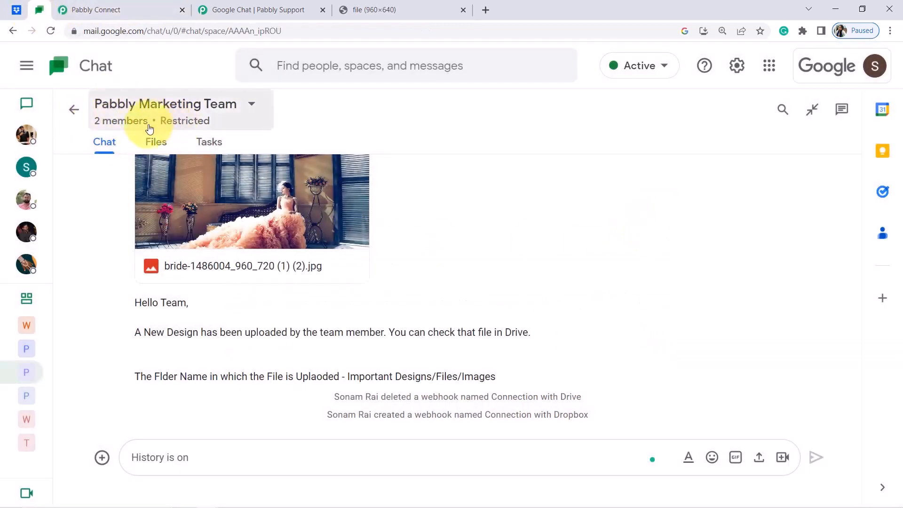
left_click(146, 10)
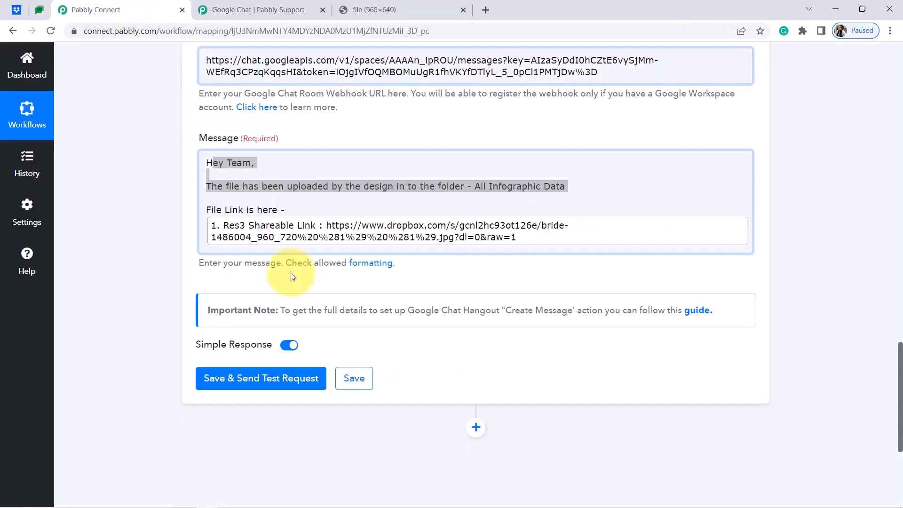
left_click(259, 377)
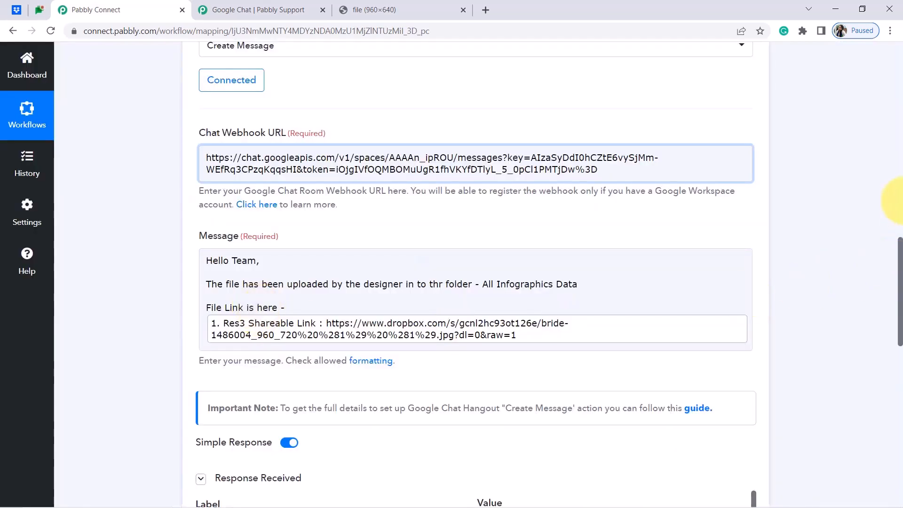
left_click_drag(899, 250, 887, 302)
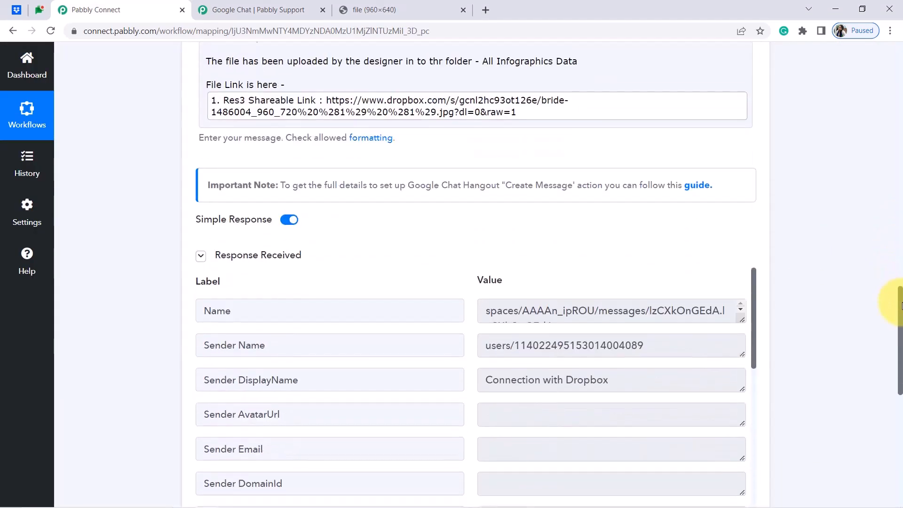
left_click(39, 9)
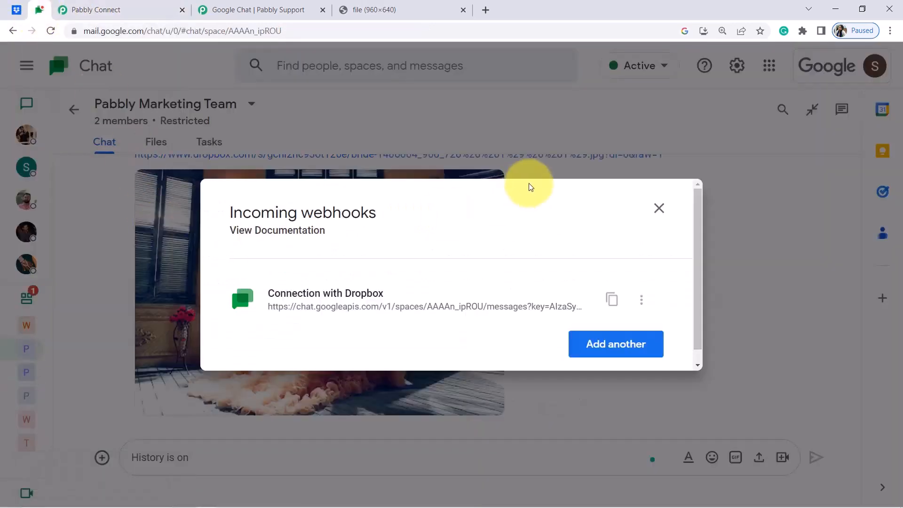
Close the webhooks list and locate the 'thr' typo in the posted Dropbox message.
left_click(659, 208)
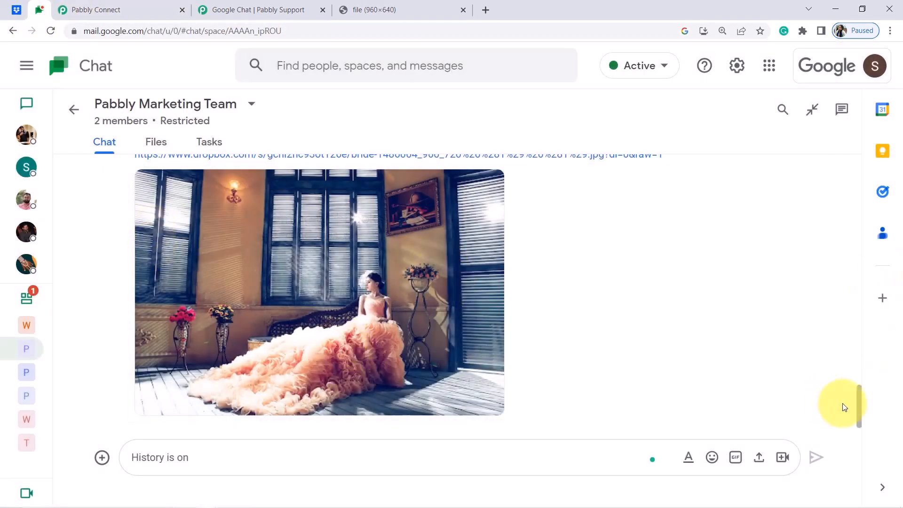
left_click_drag(857, 407, 859, 377)
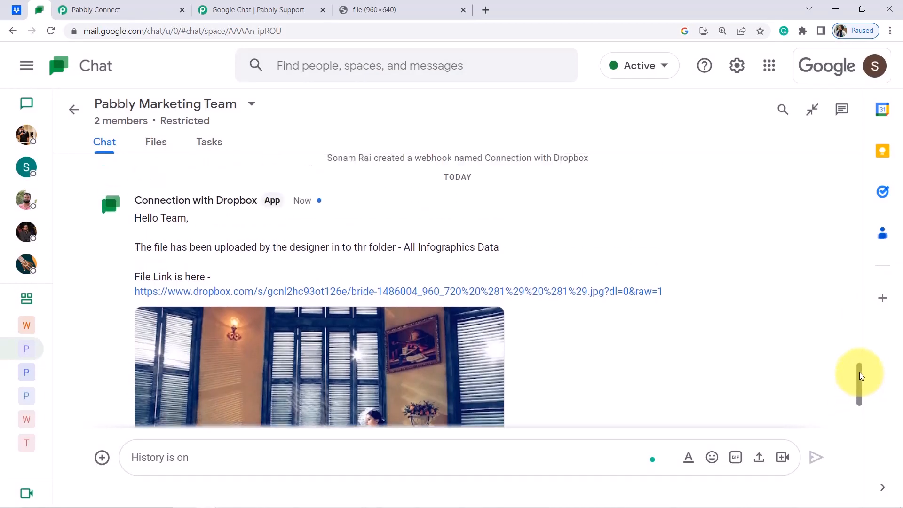
left_click_drag(153, 219, 410, 244)
left_click(359, 244)
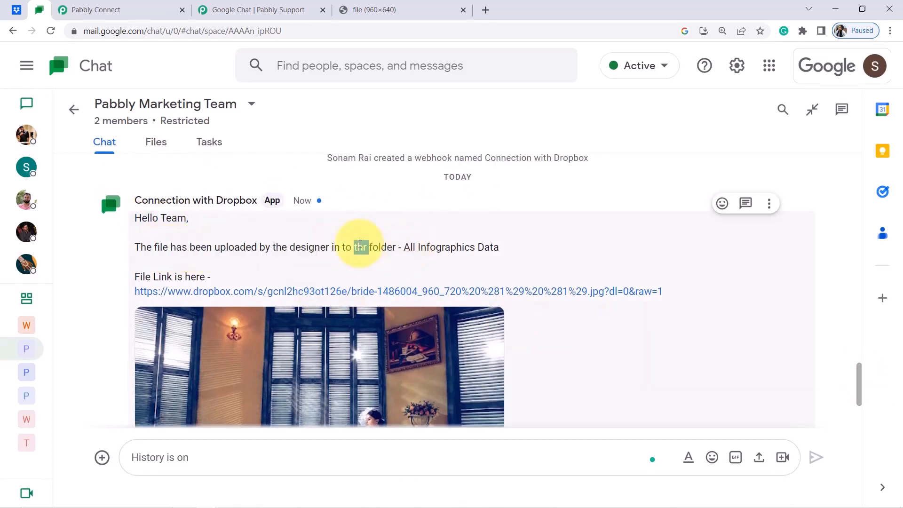
Change 'thr' to 'the' in the Message and send a new test request.
left_click(81, 9)
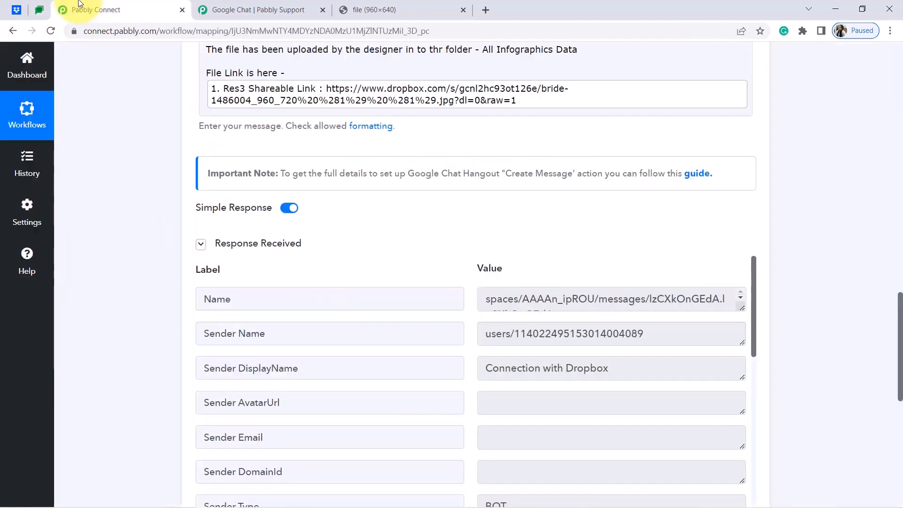
left_click_drag(900, 362, 897, 328)
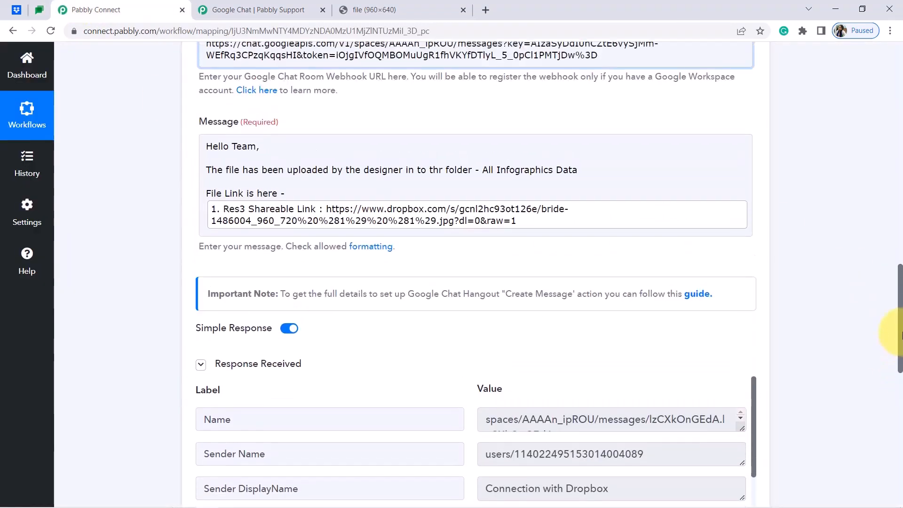
left_click_drag(442, 172, 438, 173)
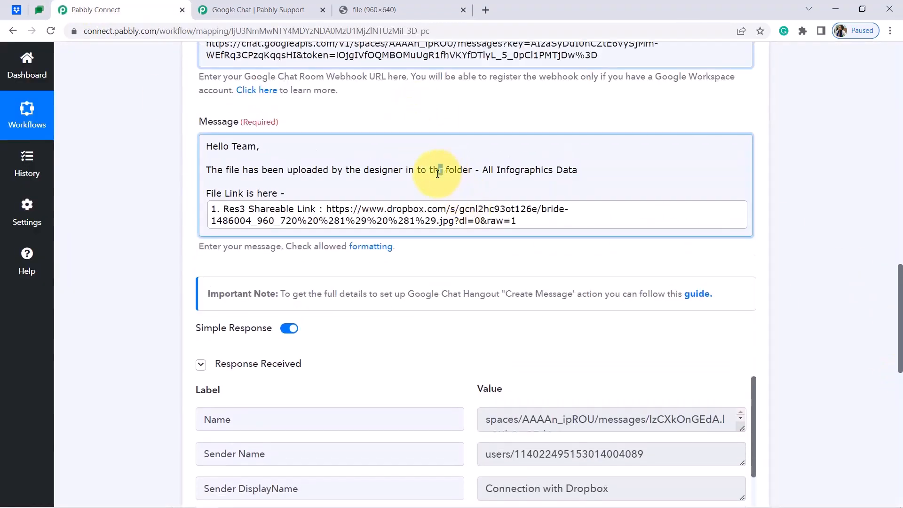
type("e")
left_click(801, 394)
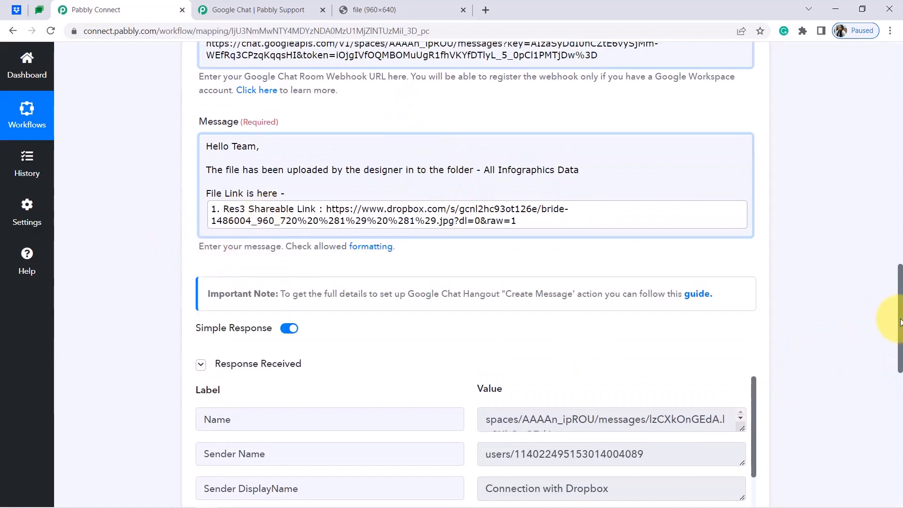
left_click_drag(901, 322, 897, 414)
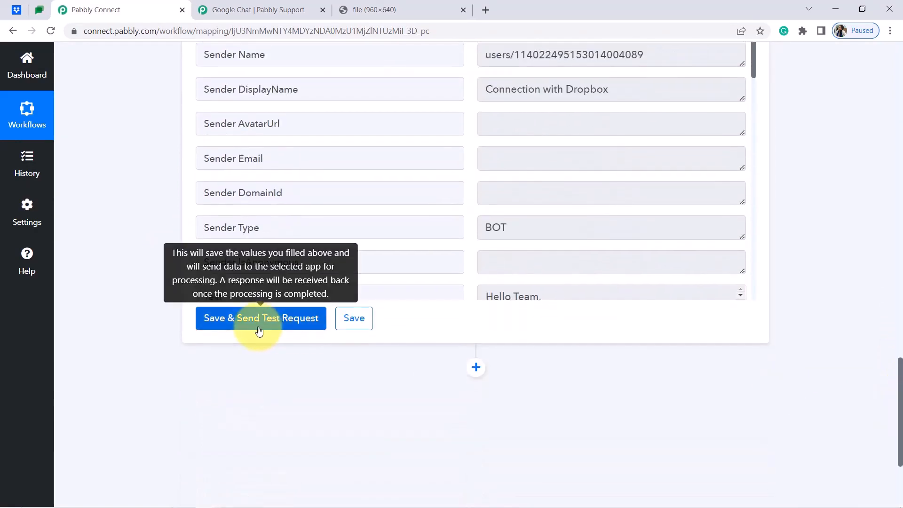
left_click(245, 326)
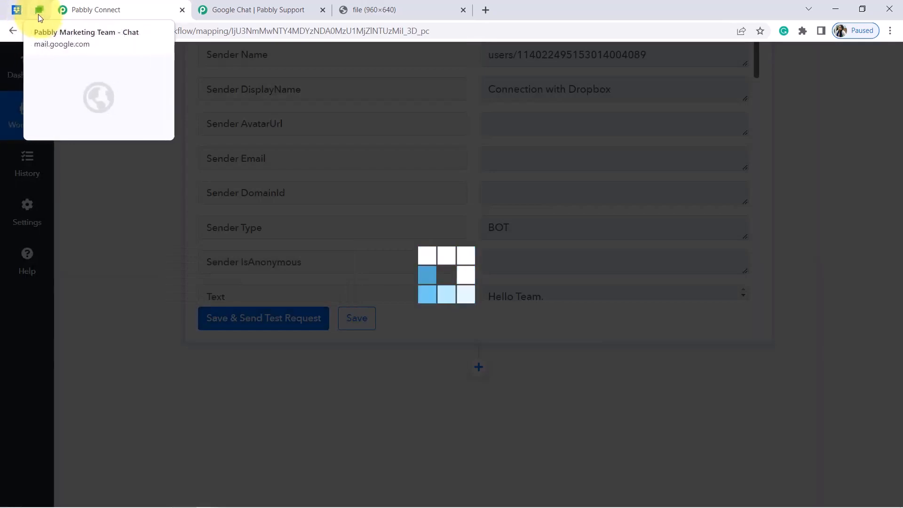
Verify the new chat post reads 'in to the folder' with the Dropbox link and image.
left_click(38, 13)
scroll(251, 383, "down", 5)
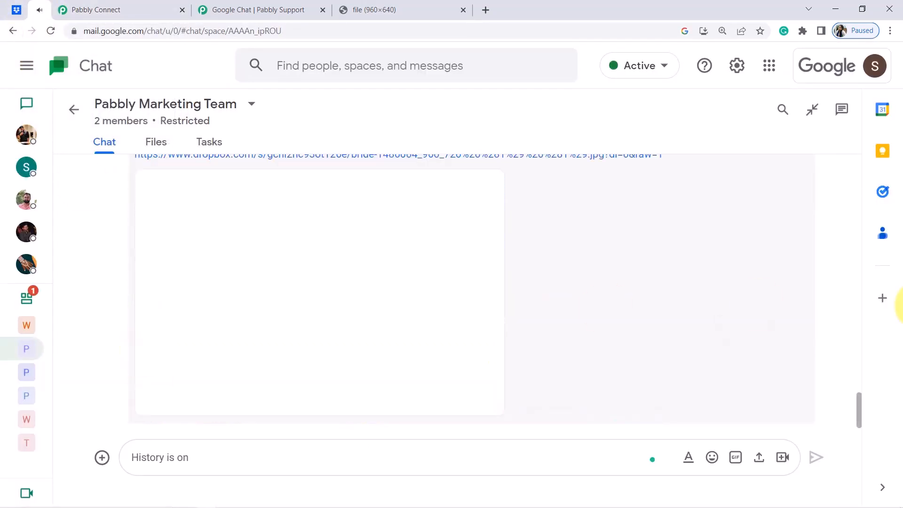
left_click_drag(859, 405, 859, 389)
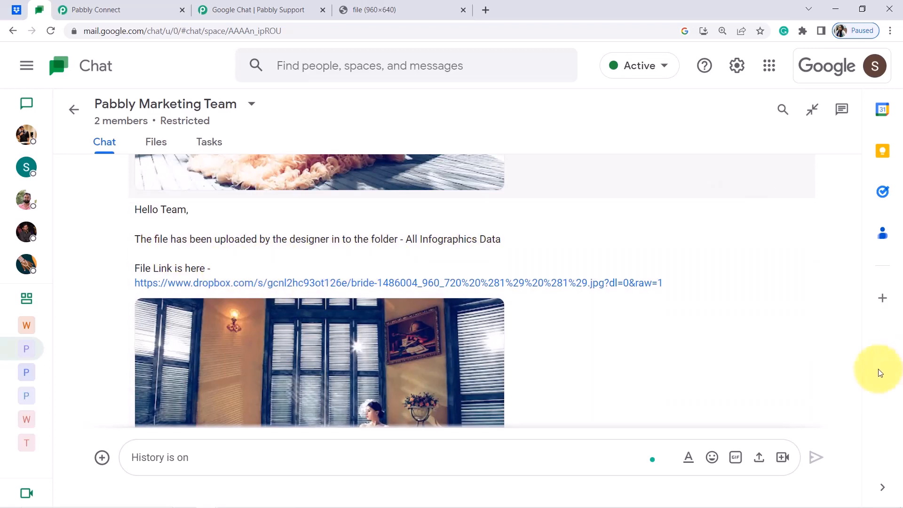
left_click_drag(858, 386, 859, 403)
left_click(15, 7)
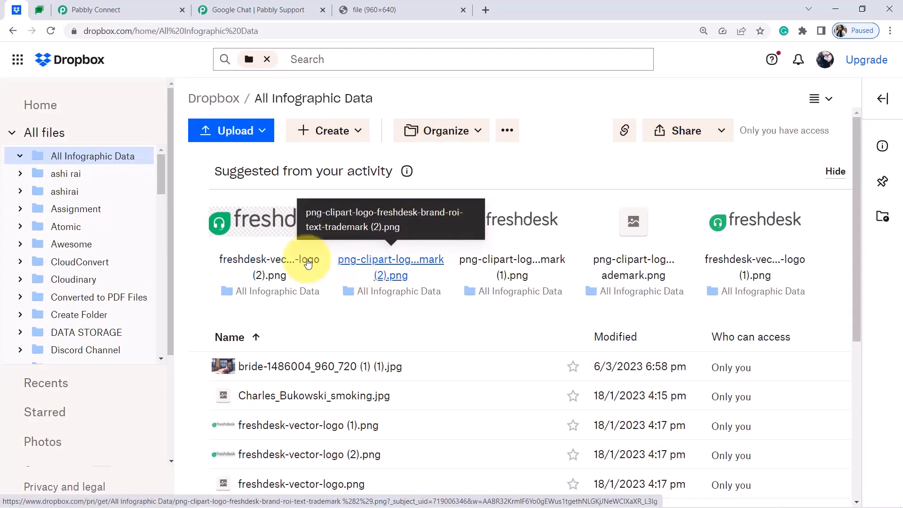
left_click(39, 9)
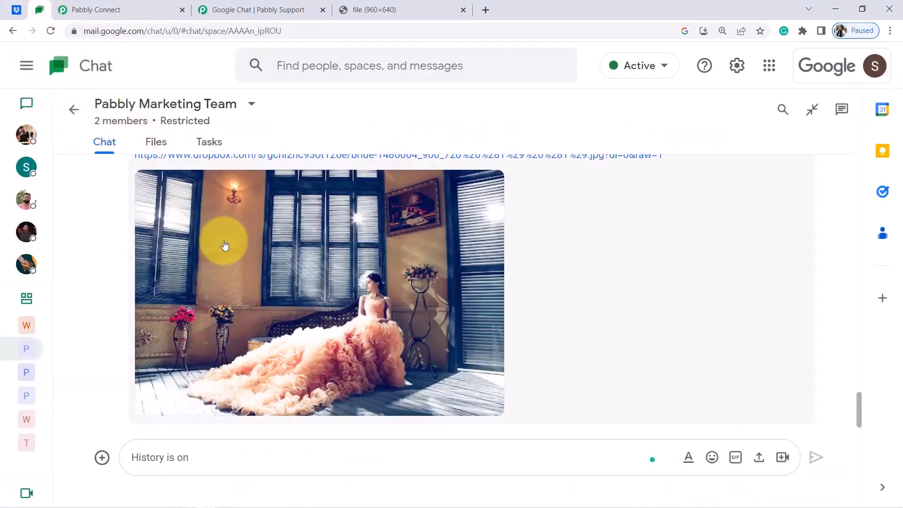
left_click(123, 10)
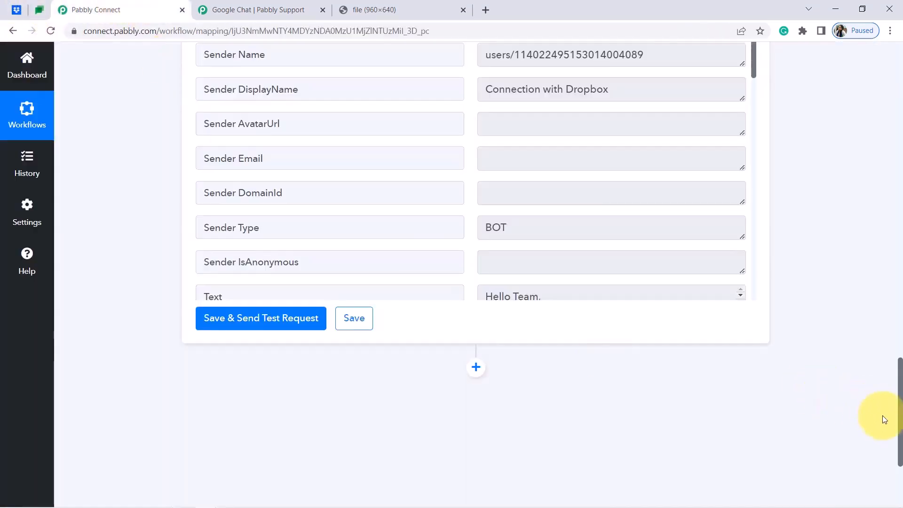
Collapse the Dropbox New File trigger and Google Chat Hangout Create Message cards.
left_click_drag(901, 427, 894, 71)
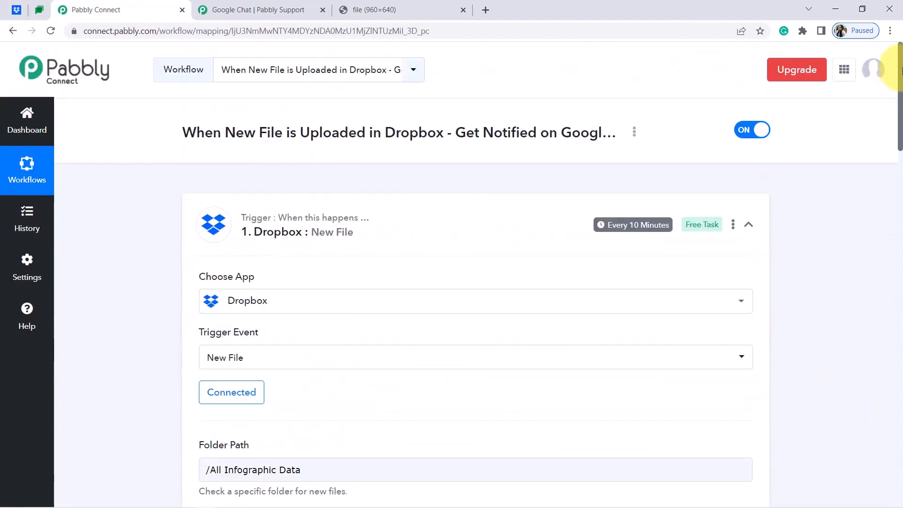
left_click(252, 220)
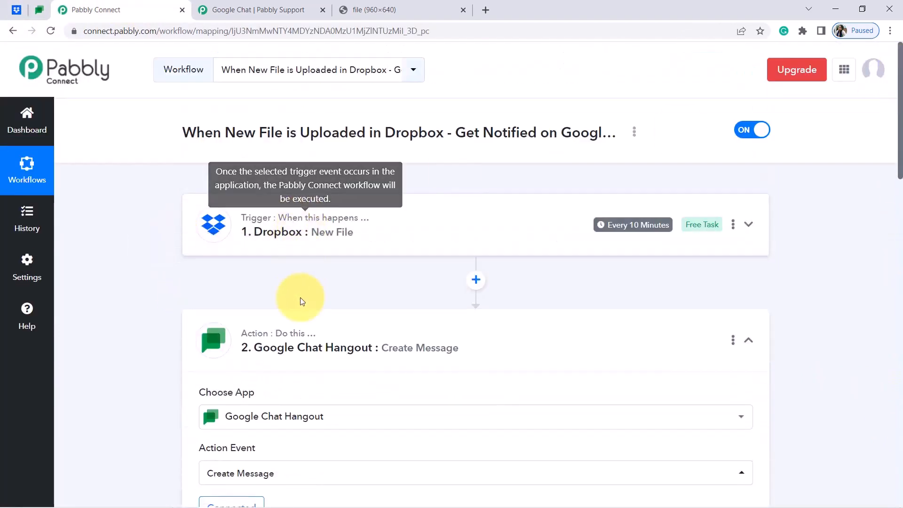
left_click(296, 357)
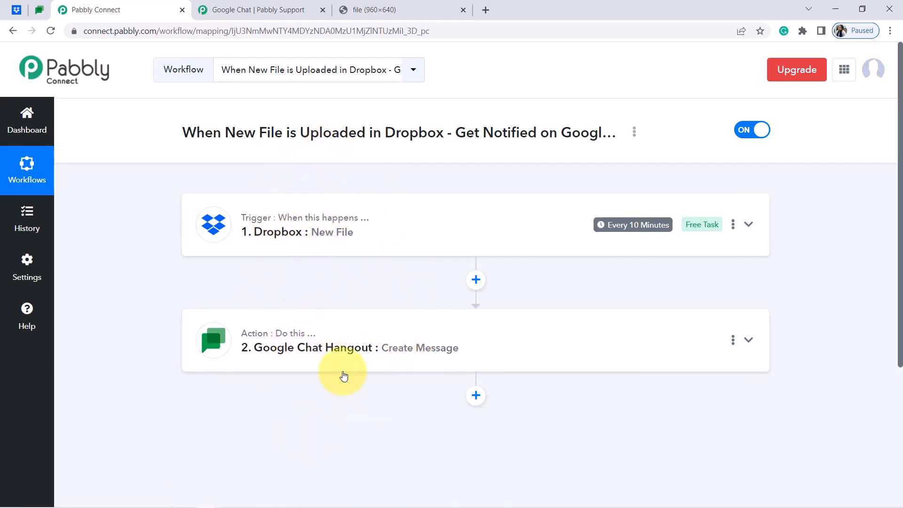
mouse_move(610, 217)
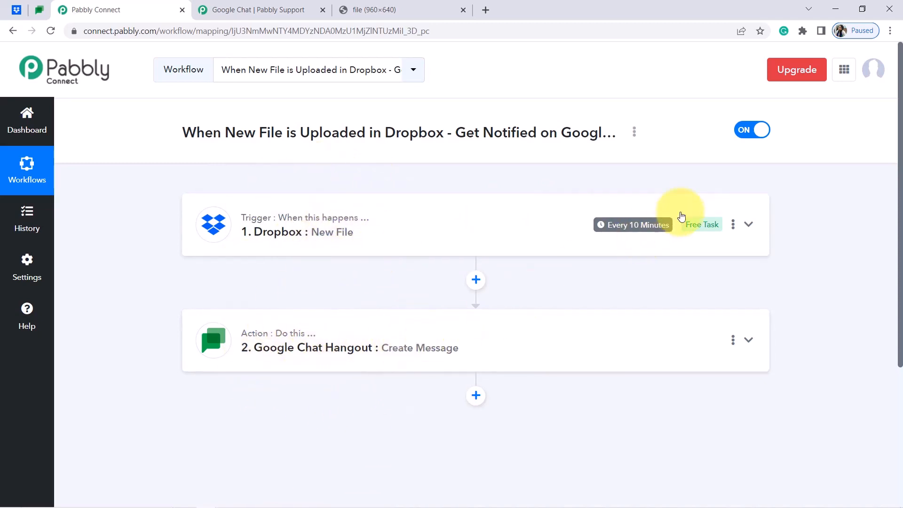
Copy the Dropbox-to-Google Chat workflow's share link, then toggle the workflow from ON to OFF.
left_click(634, 134)
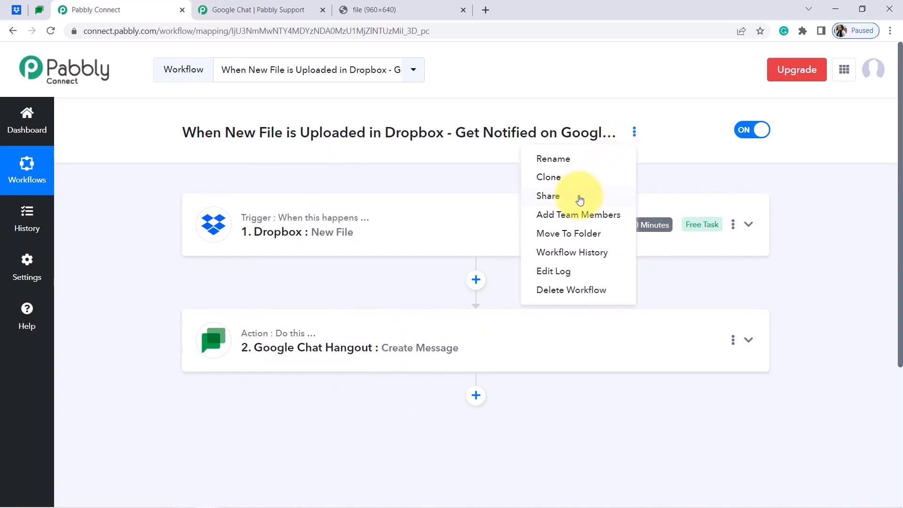
left_click(577, 197)
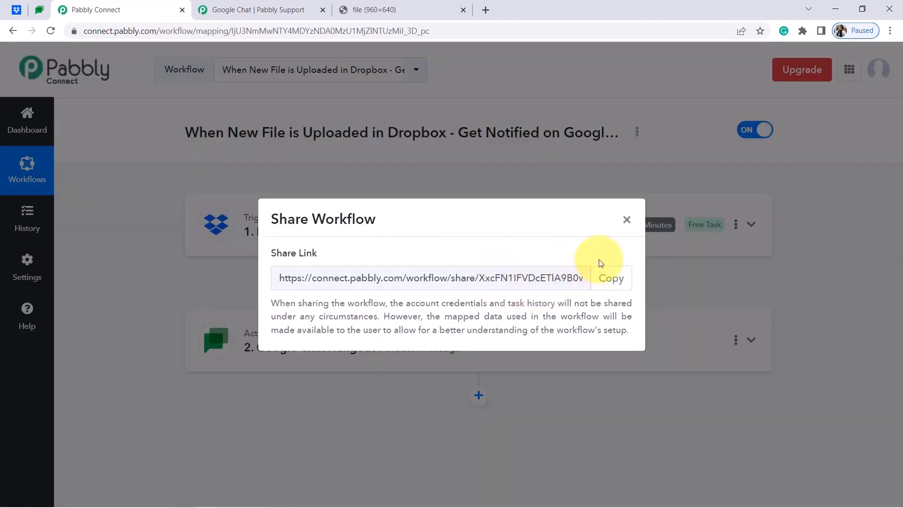
left_click(618, 282)
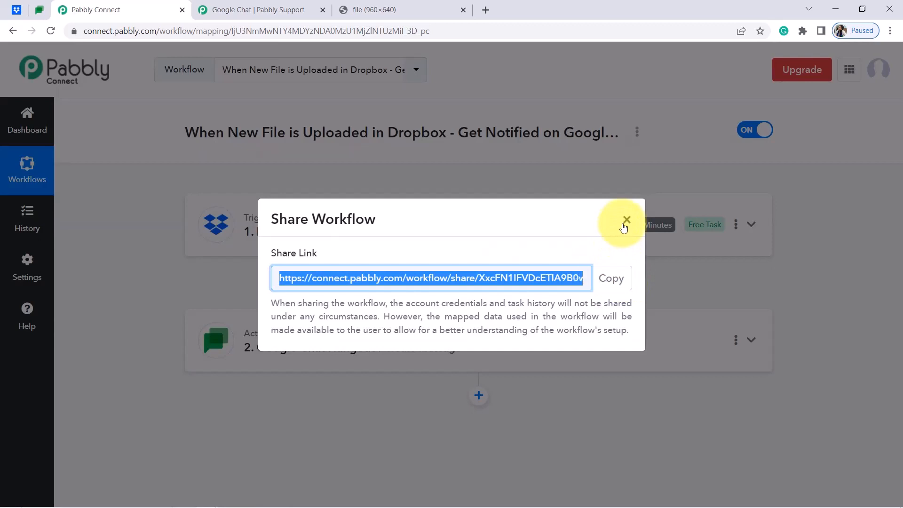
left_click(625, 223)
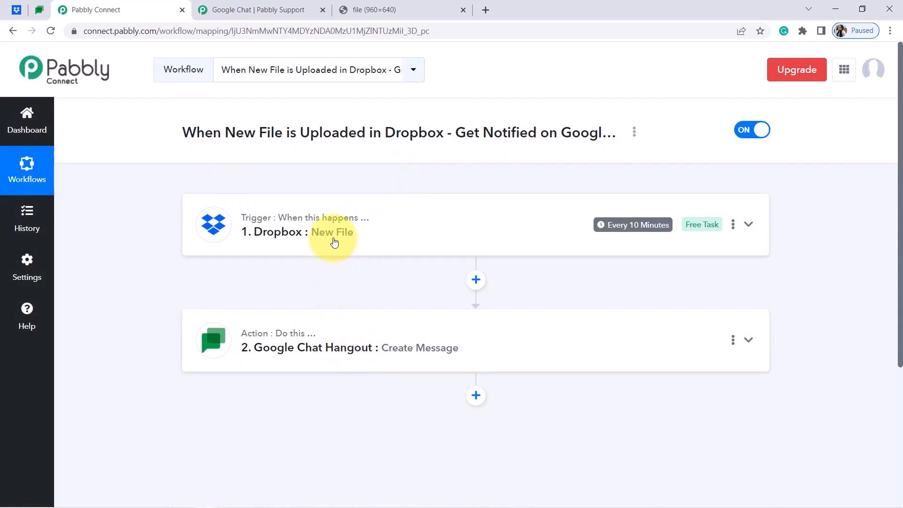
left_click(743, 132)
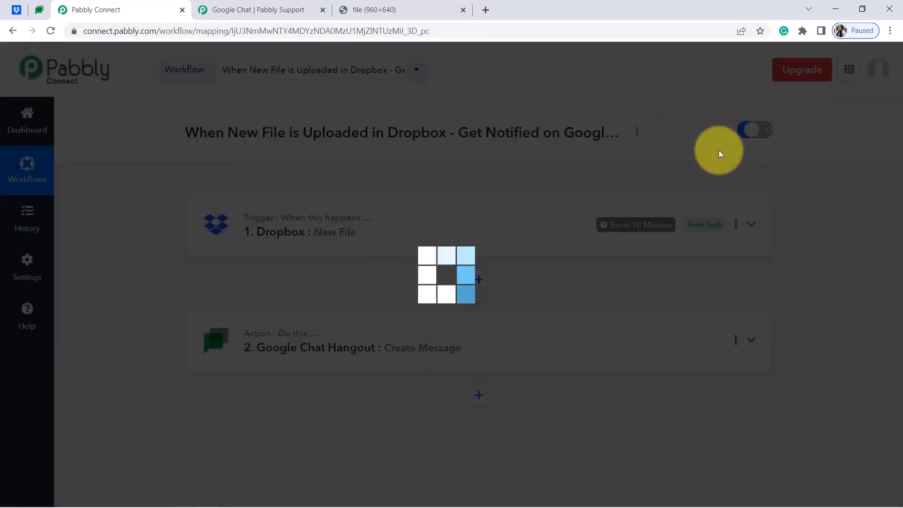